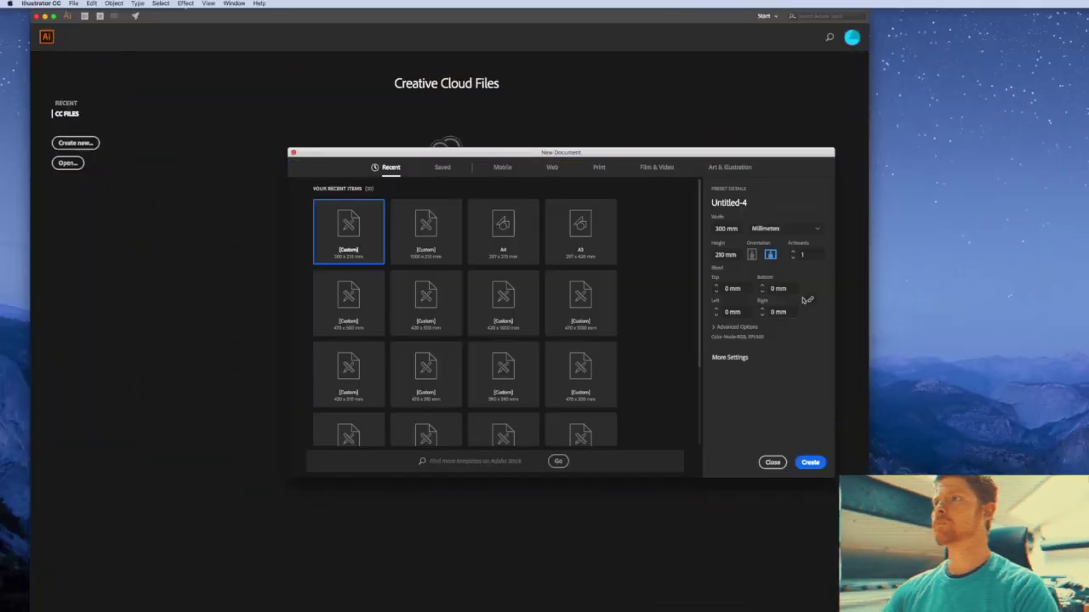
Create a 300 × 210 mm landscape document and draw a circle about 104 mm in diameter near the artboard's centre
{"action": "left_click", "coordinate": [810, 464]}
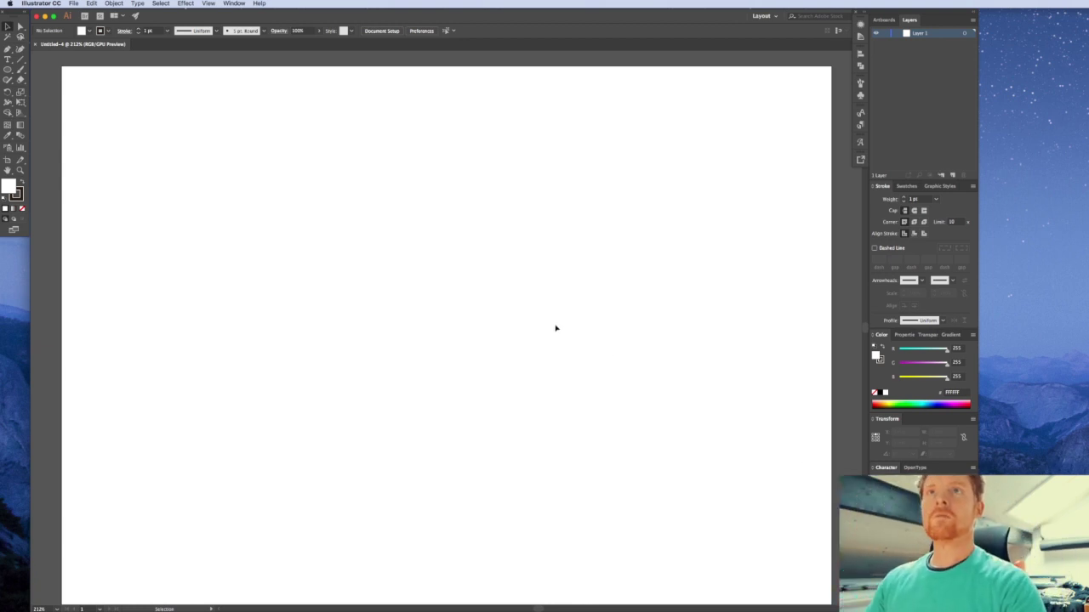
{"action": "left_click", "coordinate": [9, 70]}
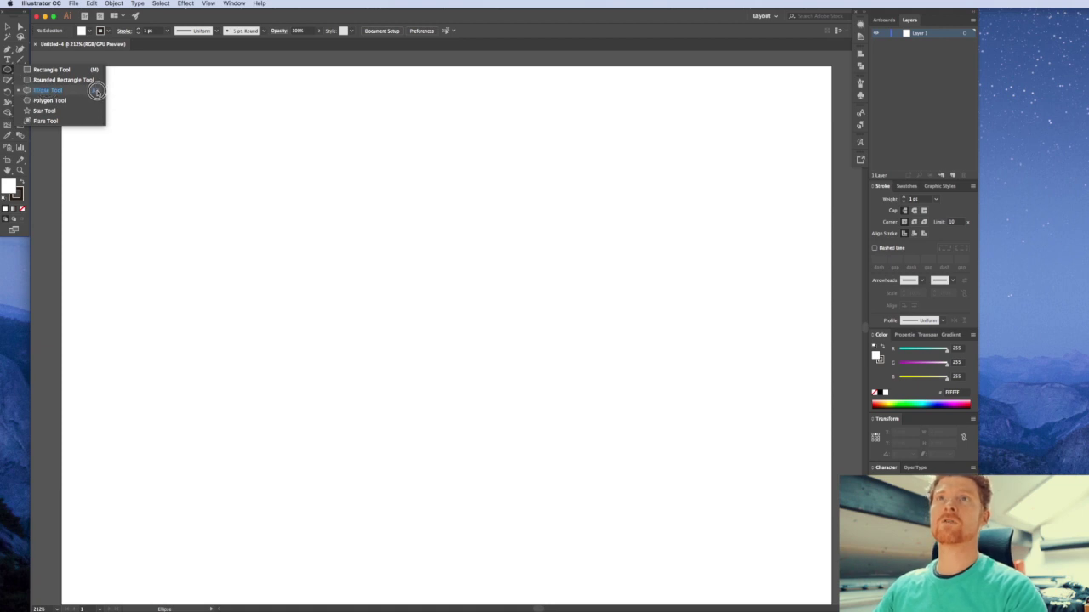
{"action": "left_click_drag", "start_coordinate": [437, 286], "coordinate": [572, 389]}
{"action": "key", "text": "v"}
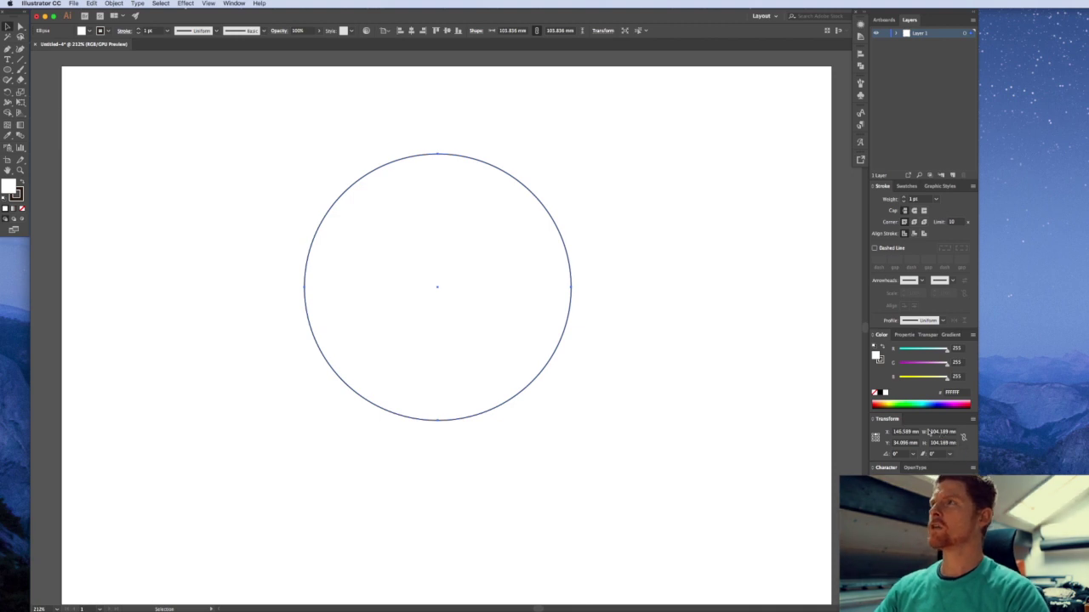
Set the circle's width and height to 120 mm each and constrain its proportions
{"action": "left_click", "coordinate": [904, 336]}
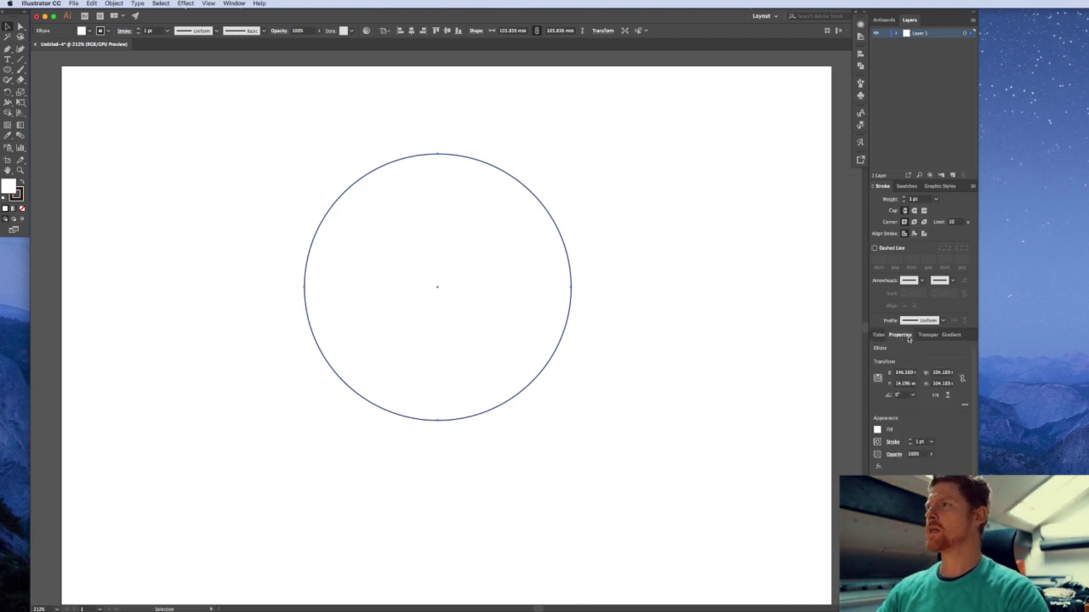
{"action": "left_click", "coordinate": [939, 373]}
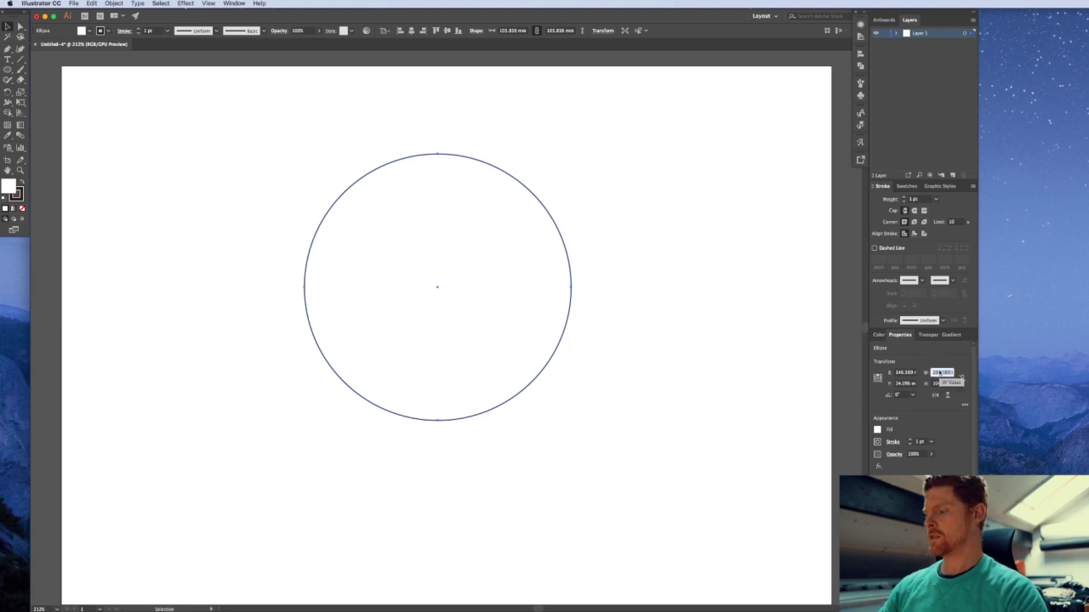
{"action": "type", "text": "120"}
{"action": "key", "text": "Return"}
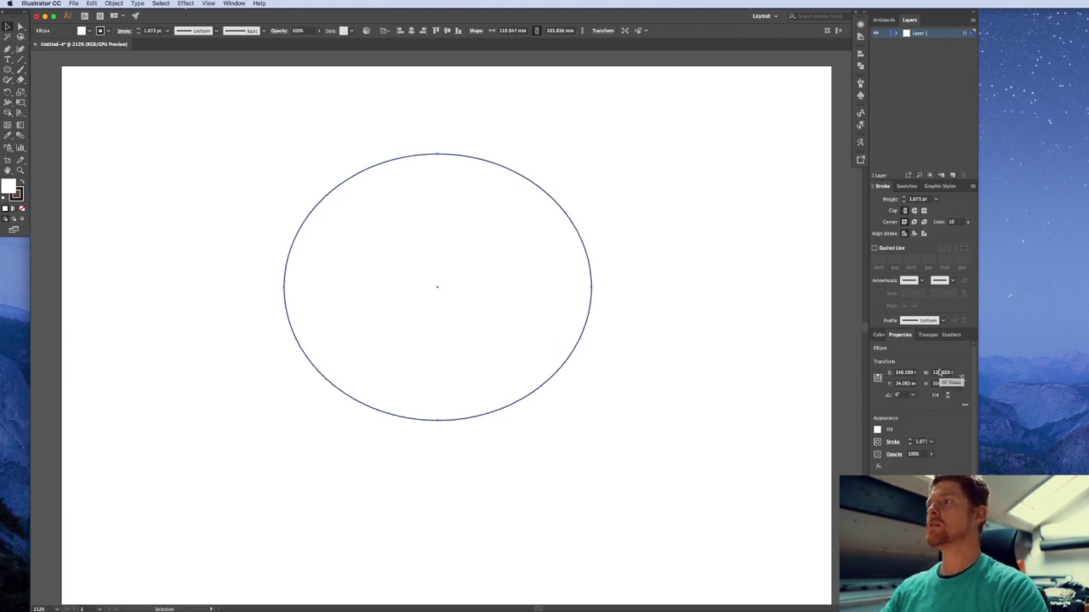
{"action": "left_click", "coordinate": [942, 384]}
{"action": "type", "text": "120"}
{"action": "key", "text": "Return"}
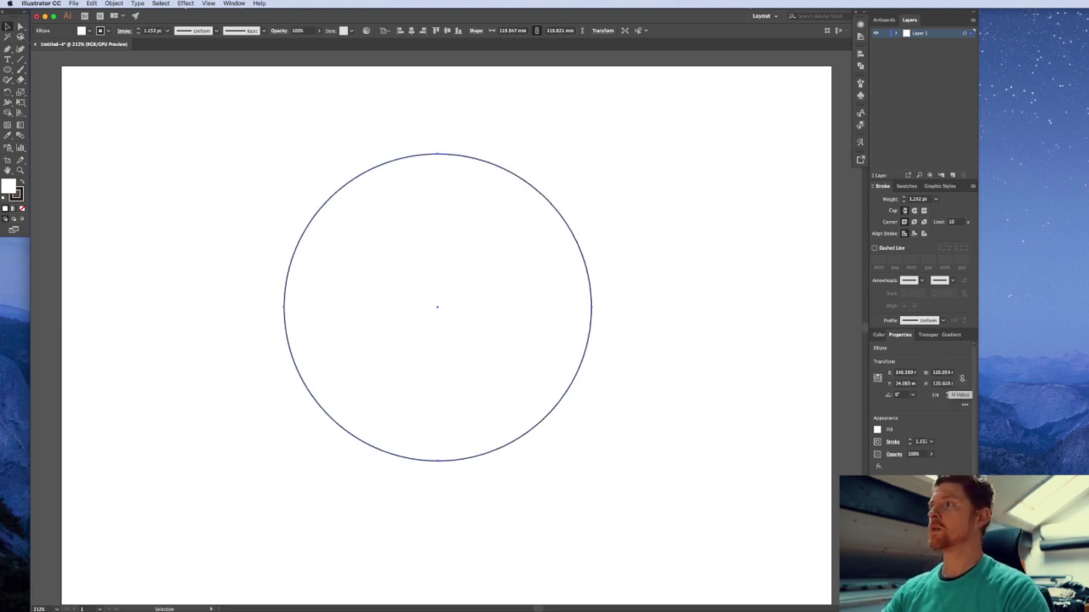
{"action": "left_click", "coordinate": [962, 378]}
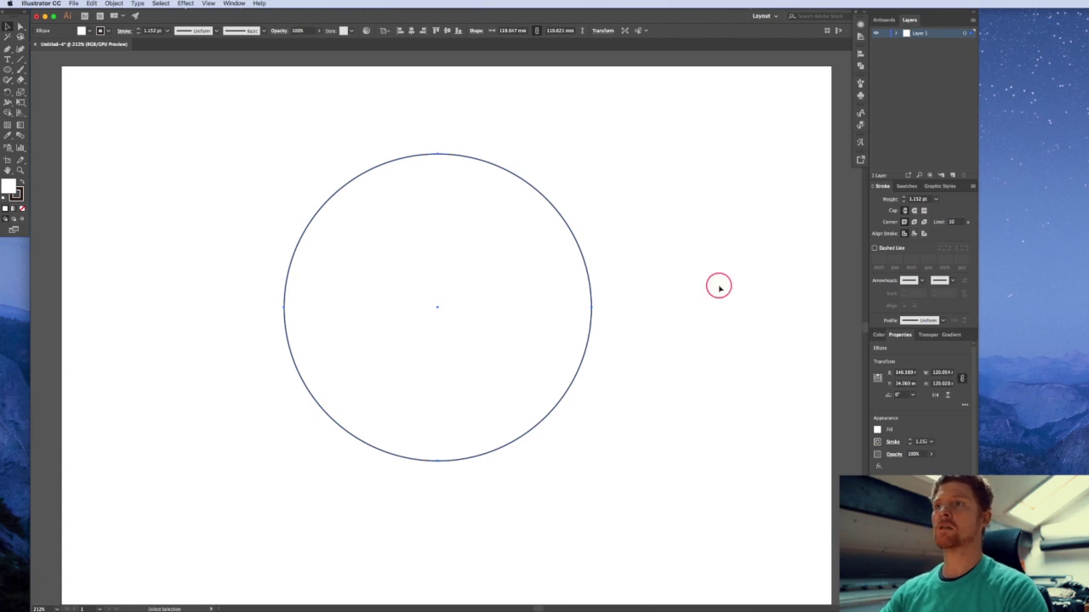
Move the circle slightly down and to the left on the artboard
{"action": "left_click_drag", "start_coordinate": [590, 272], "coordinate": [583, 285]}
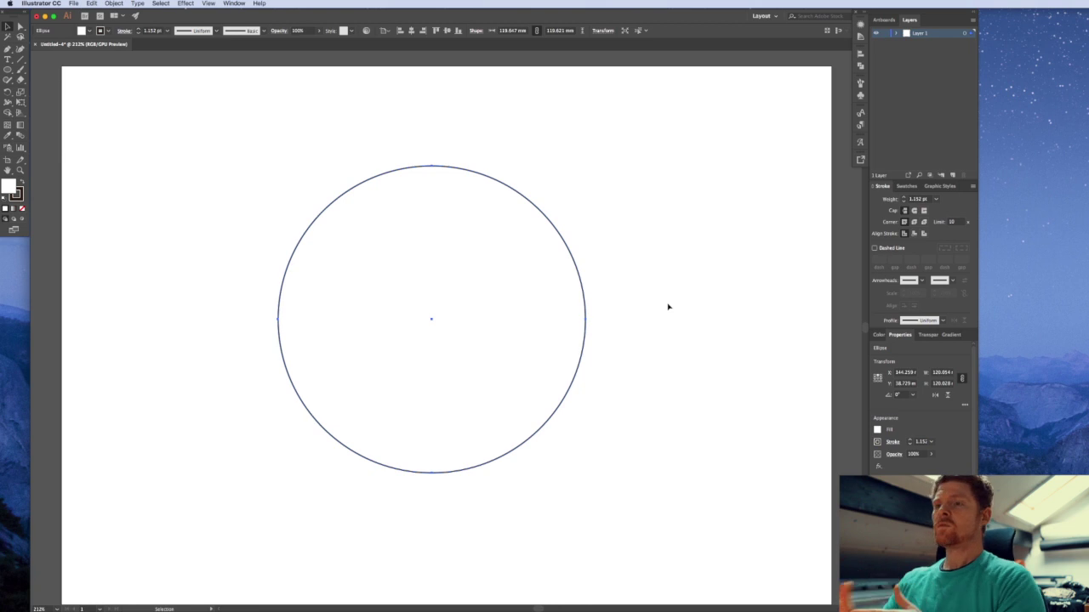
{"action": "left_click", "coordinate": [669, 304]}
{"action": "left_click", "coordinate": [555, 322]}
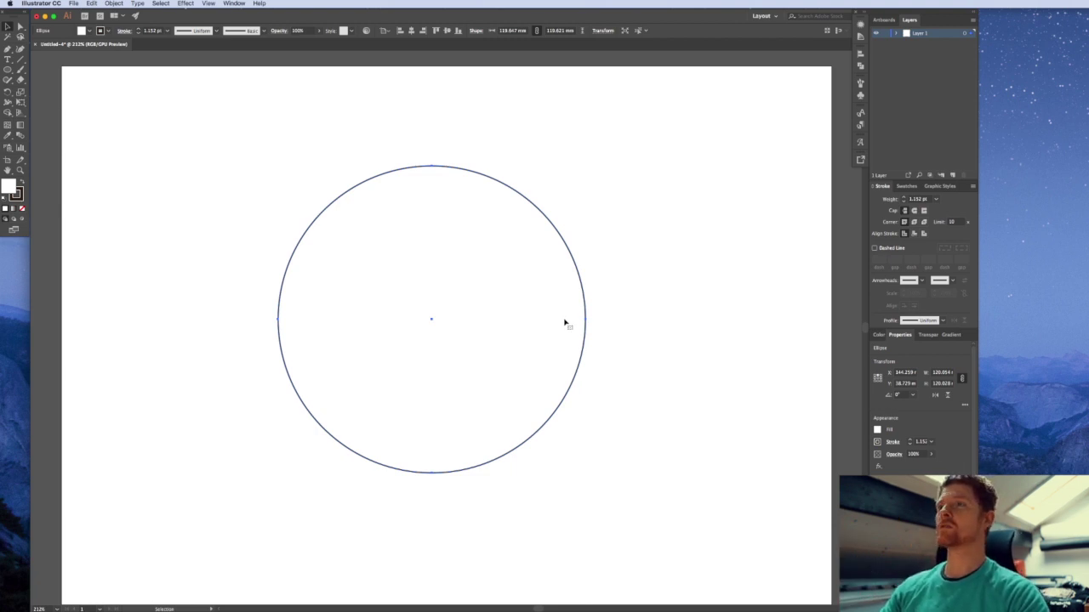
Add four new empty layers above the circle's layer and deselect the artwork
{"action": "left_click", "coordinate": [953, 175]}
{"action": "left_click", "coordinate": [953, 175]}
{"action": "left_click", "coordinate": [953, 175]}
{"action": "left_click", "coordinate": [953, 175]}
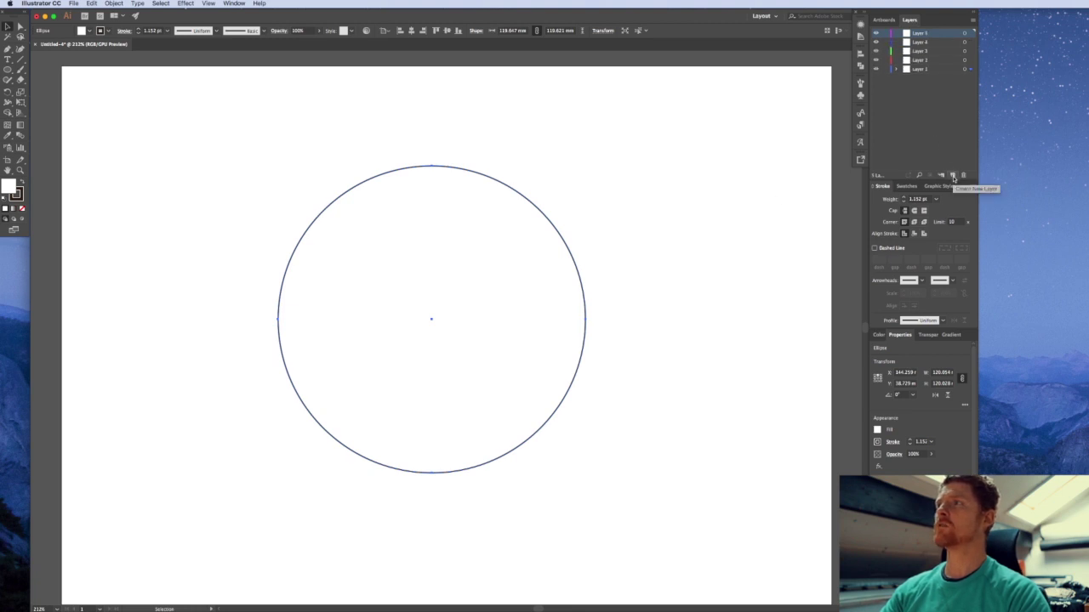
{"action": "left_click", "coordinate": [683, 230]}
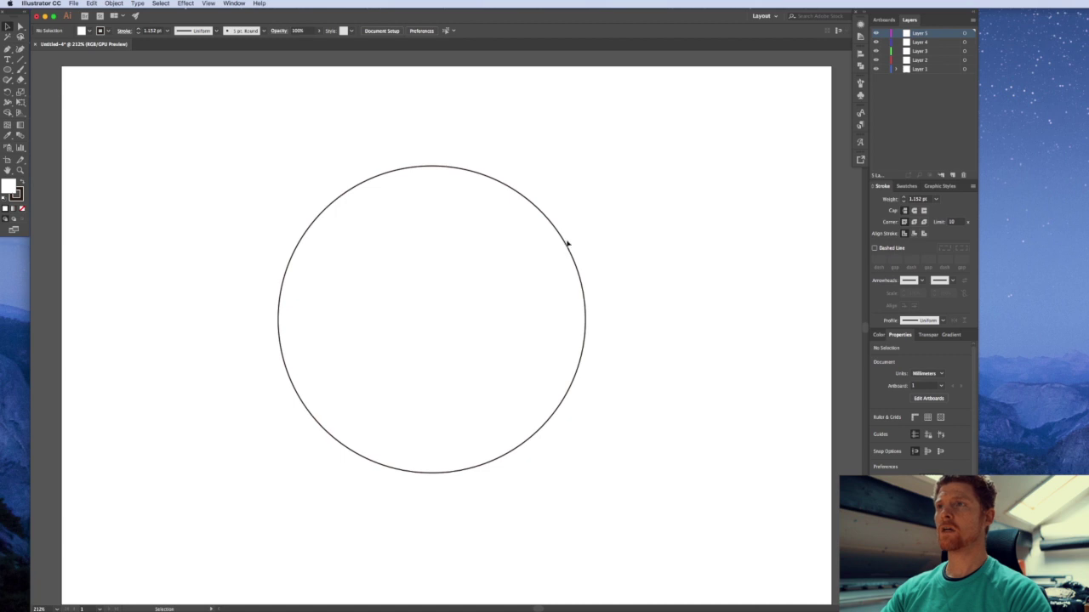
Copy the circle and paste it in front at the same position on Layer 2
{"action": "left_click", "coordinate": [565, 246]}
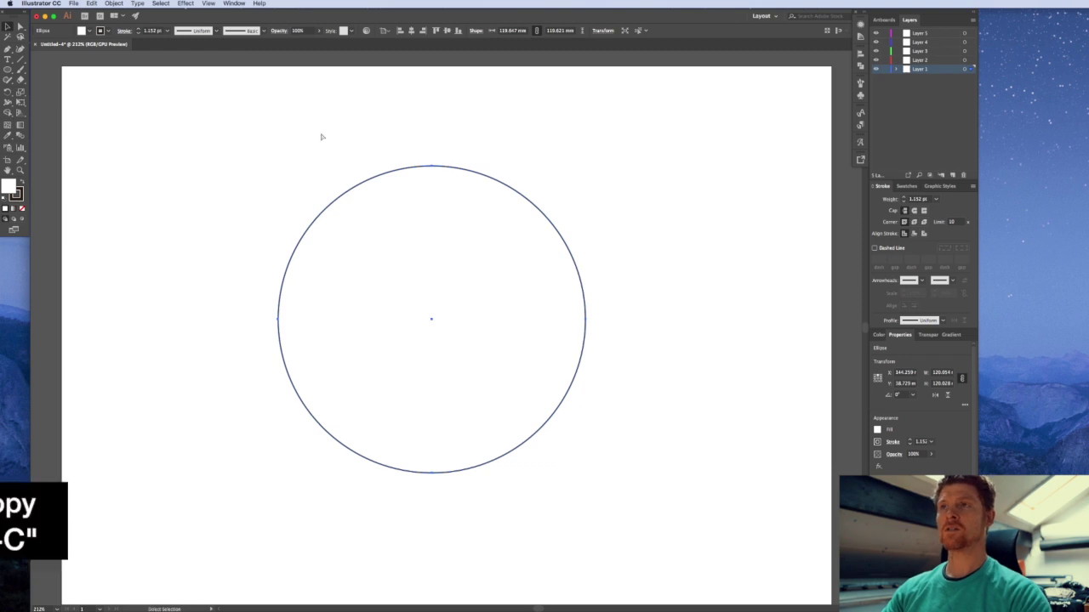
{"action": "left_click", "coordinate": [94, 4]}
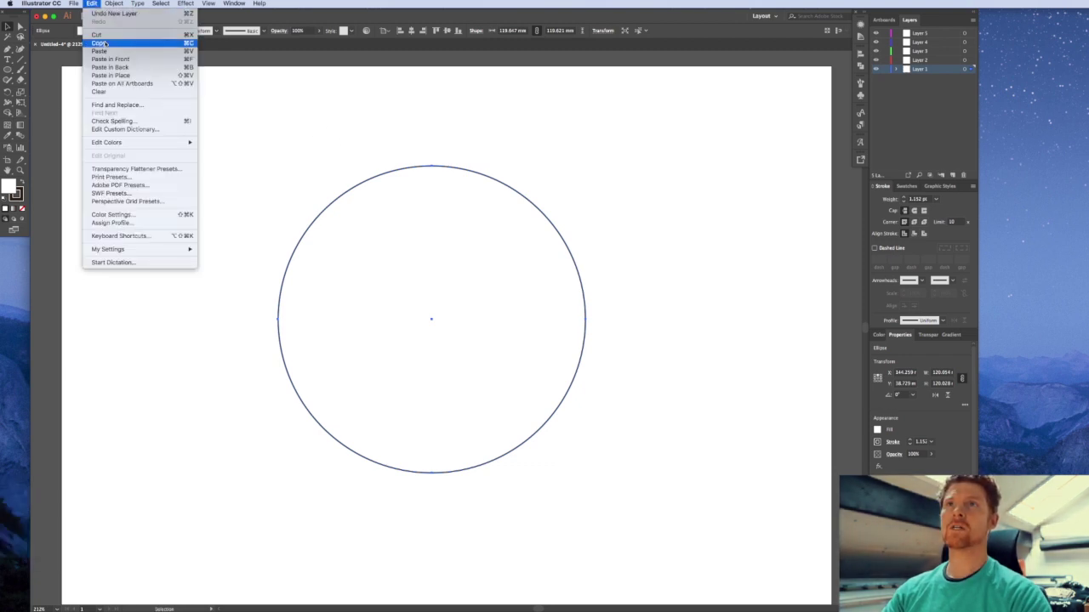
{"action": "left_click", "coordinate": [105, 44]}
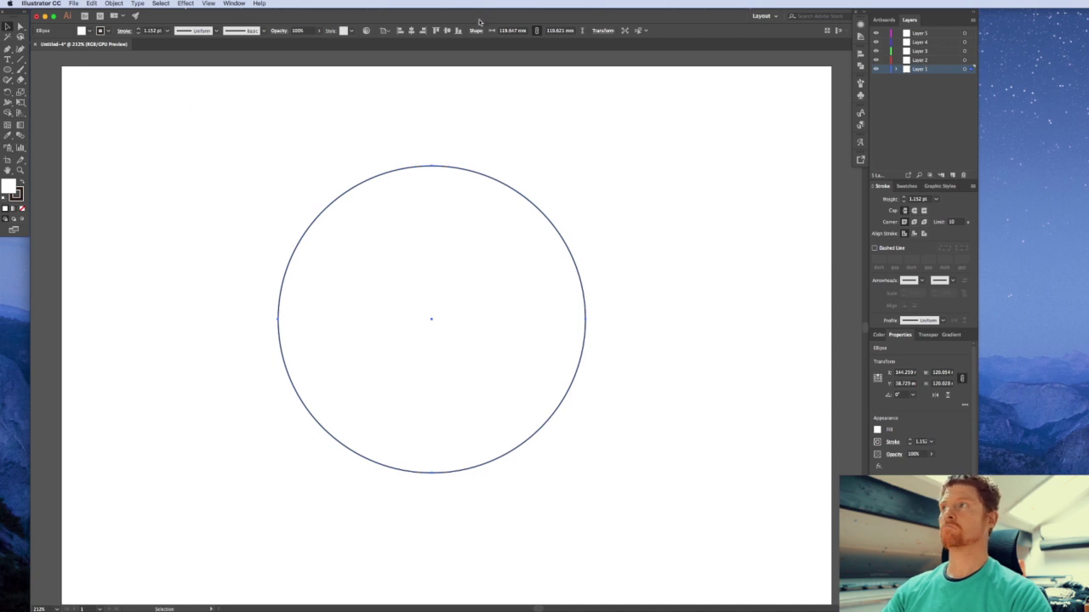
{"action": "left_click", "coordinate": [823, 146]}
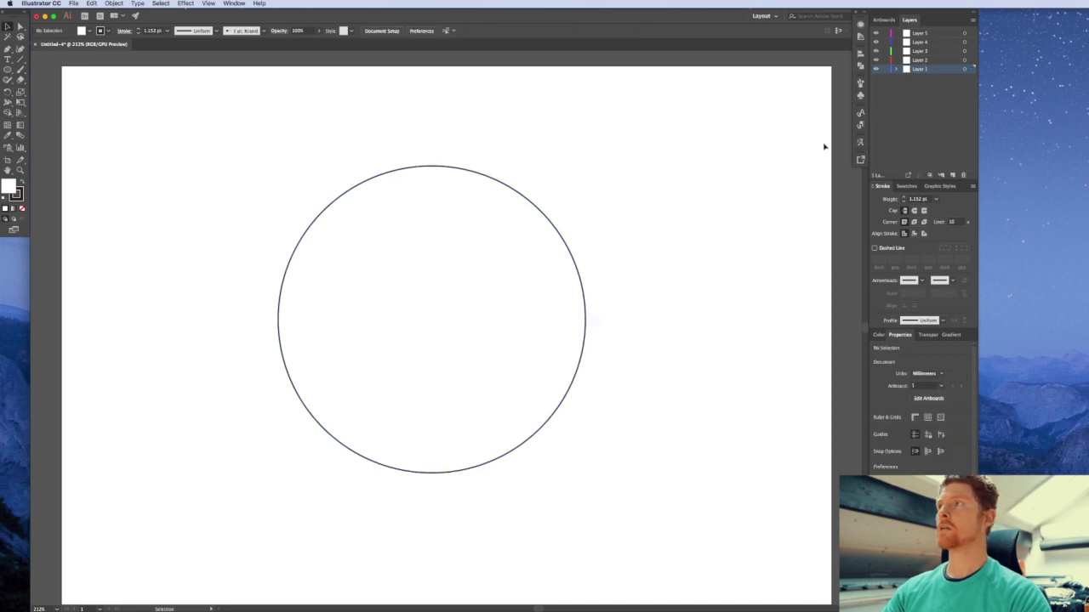
{"action": "left_click", "coordinate": [928, 61]}
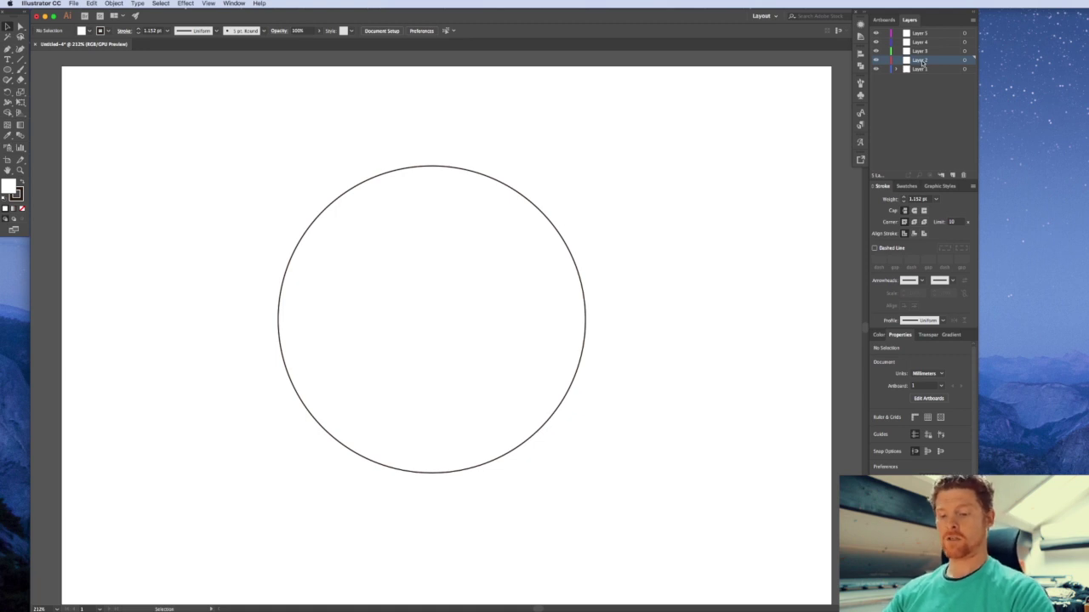
{"action": "key", "text": "super+f"}
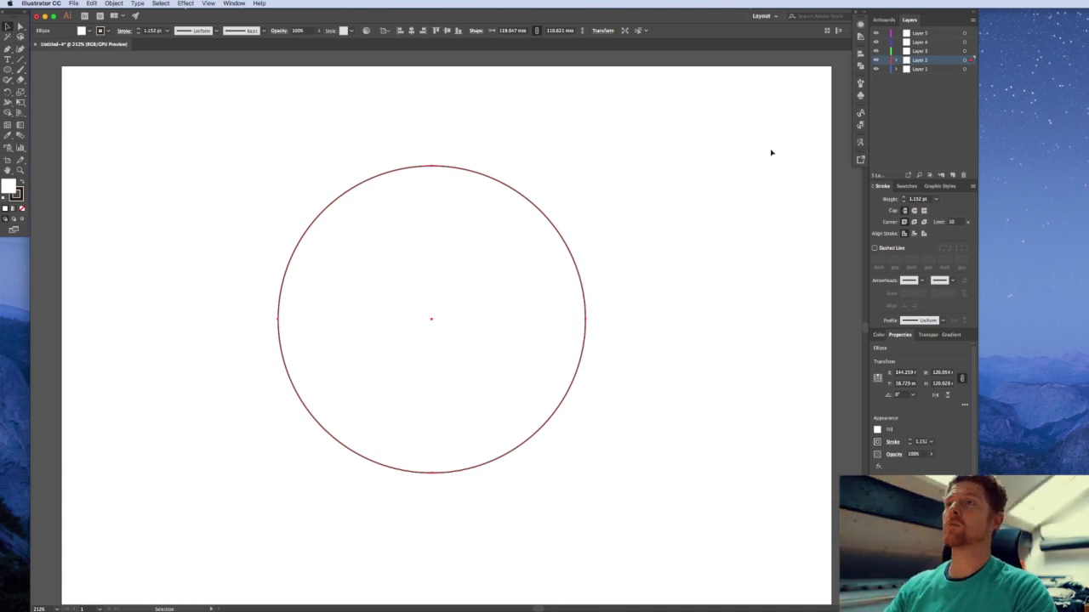
Scale the Layer 2 circle down proportionally about its centre to about 90 mm in diameter with Free Transform
{"action": "left_click", "coordinate": [631, 227]}
{"action": "left_click", "coordinate": [560, 238]}
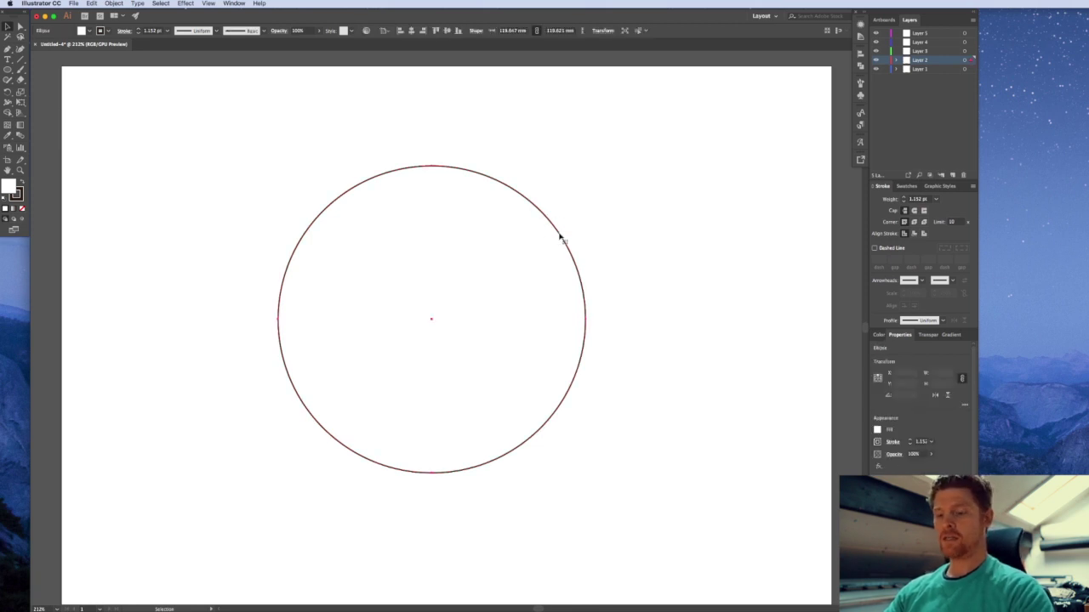
{"action": "key", "text": "e"}
{"action": "left_click_drag", "start_coordinate": [587, 168], "coordinate": [546, 204]}
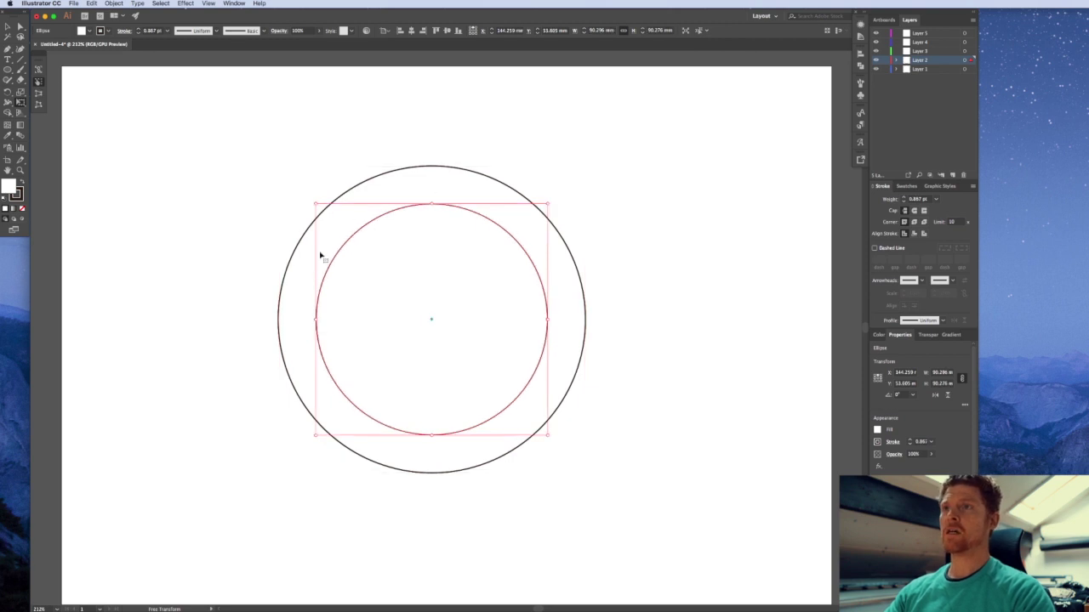
{"action": "key", "text": "v"}
{"action": "left_click", "coordinate": [656, 206]}
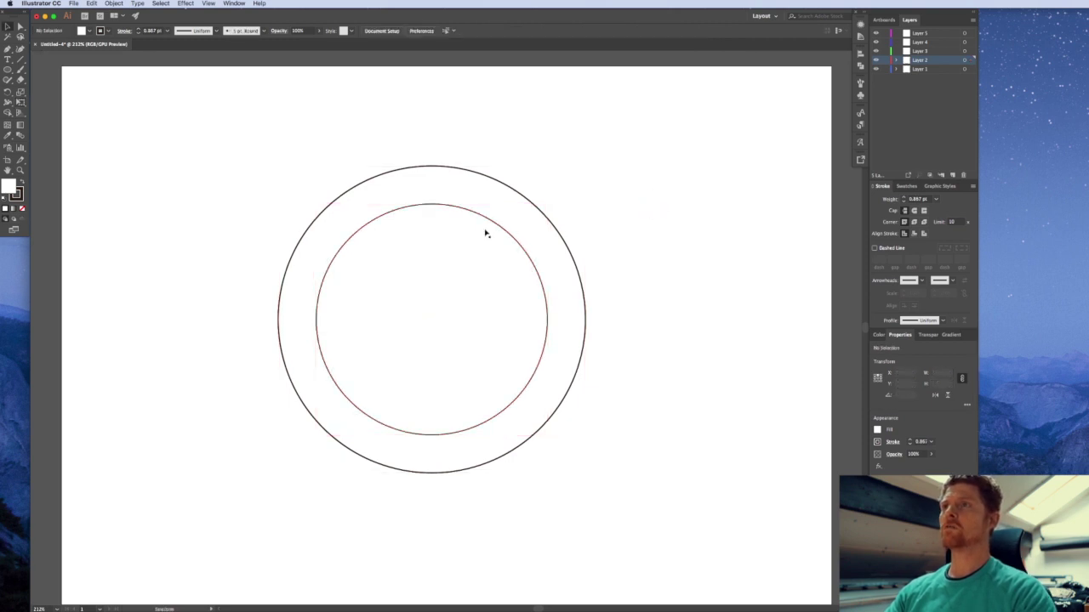
Try resizing the inner circle from one corner with Free Transform, and undo the change
{"action": "left_click", "coordinate": [492, 222]}
{"action": "left_click", "coordinate": [493, 223]}
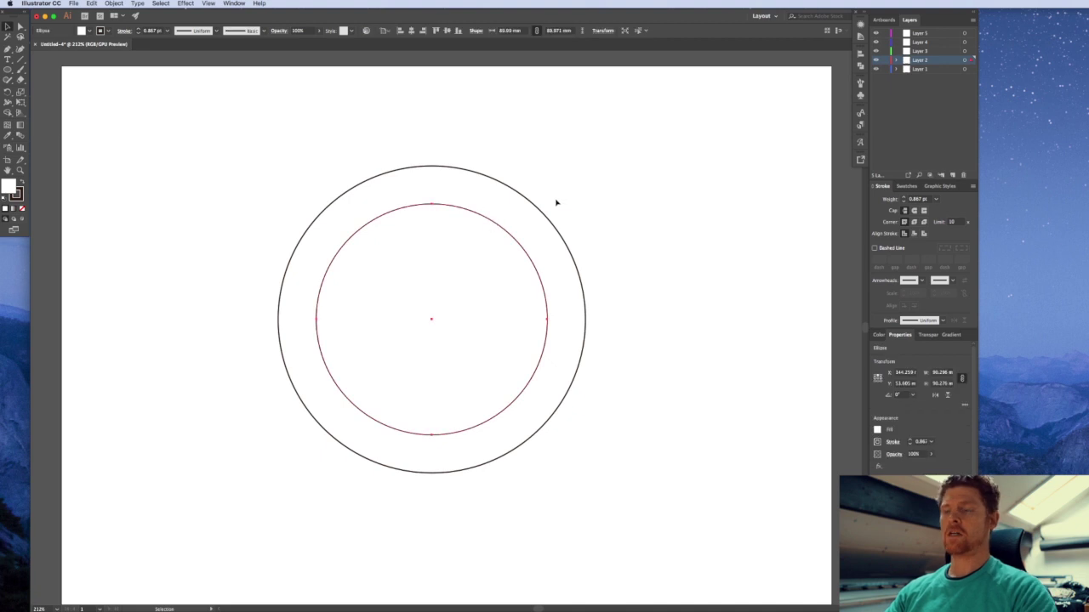
{"action": "key", "text": "e"}
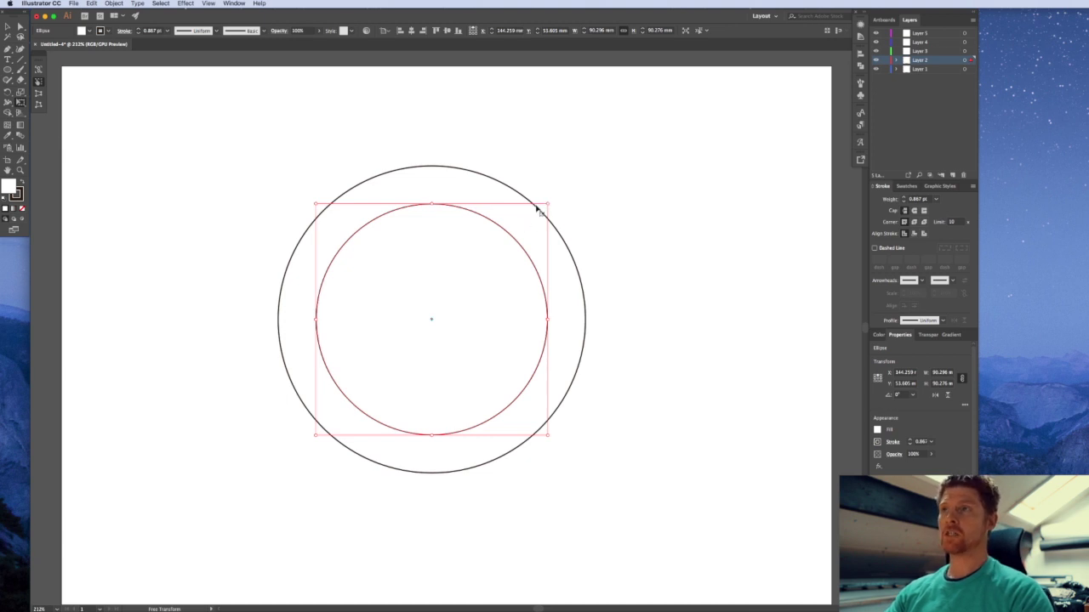
{"action": "left_click_drag", "start_coordinate": [546, 203], "coordinate": [596, 211]}
{"action": "key", "text": "super+z"}
{"action": "key", "text": "v"}
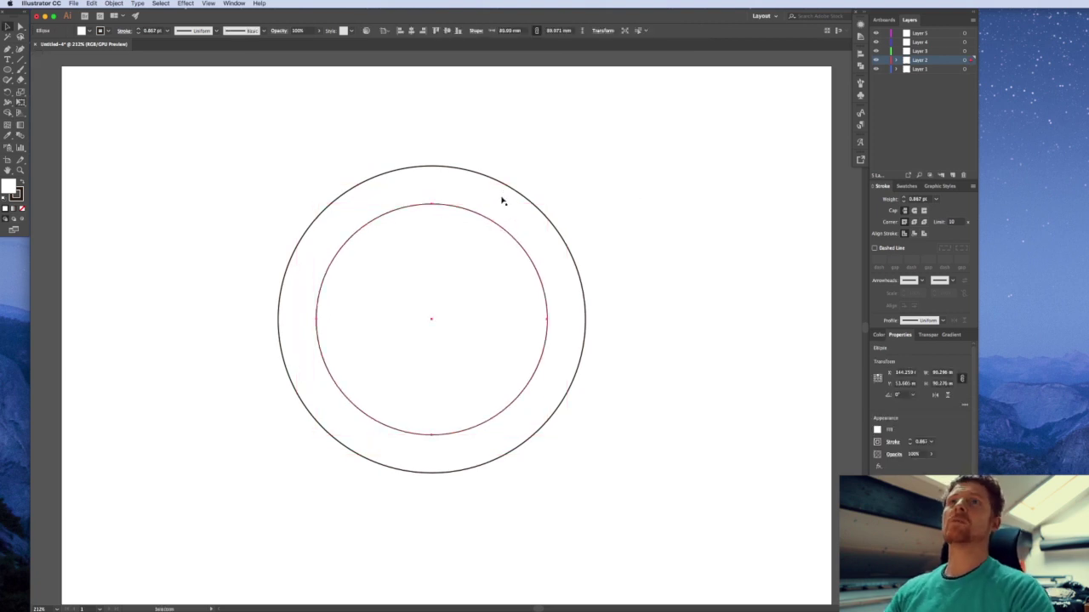
Add the text "MYTSHIRTPRINTERS" above the outer circle
{"action": "left_click", "coordinate": [383, 130]}
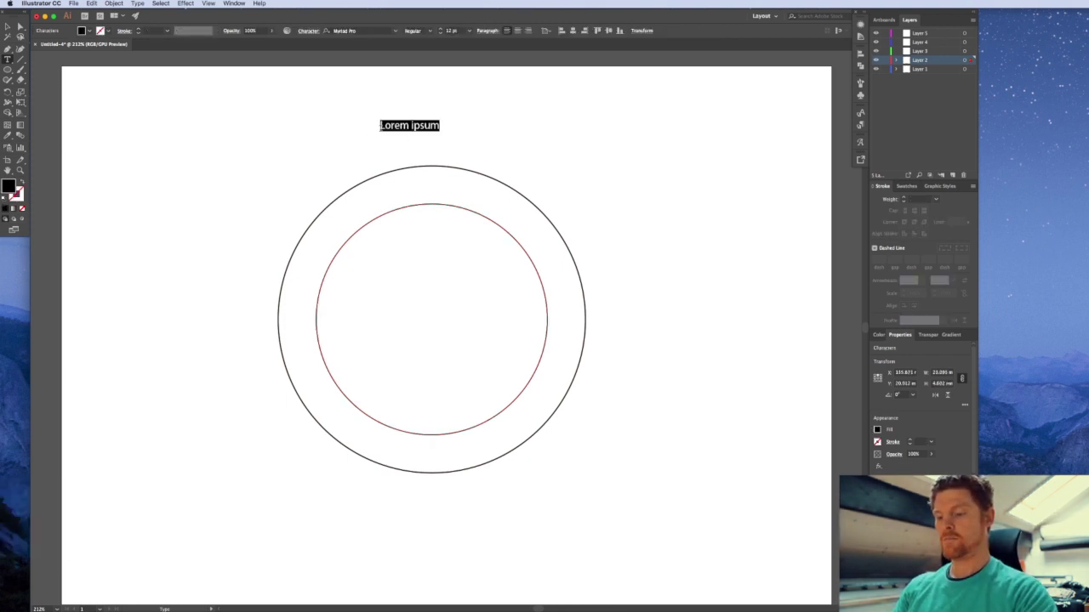
{"action": "type", "text": "MYTSHIRTP"}
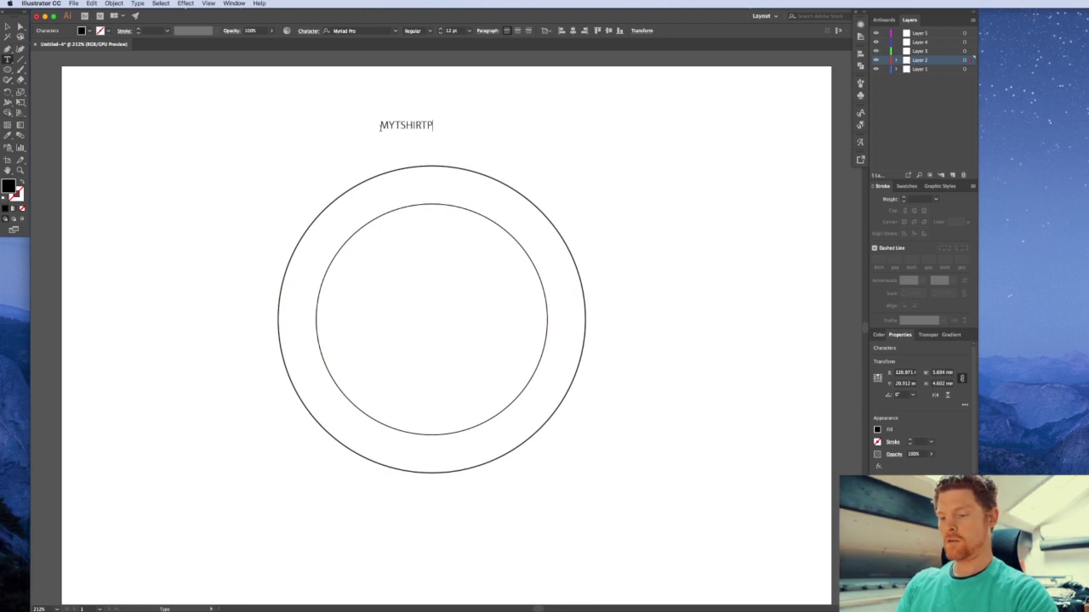
{"action": "type", "text": "RINTERS"}
{"action": "left_click", "coordinate": [343, 141], "text": "super"}
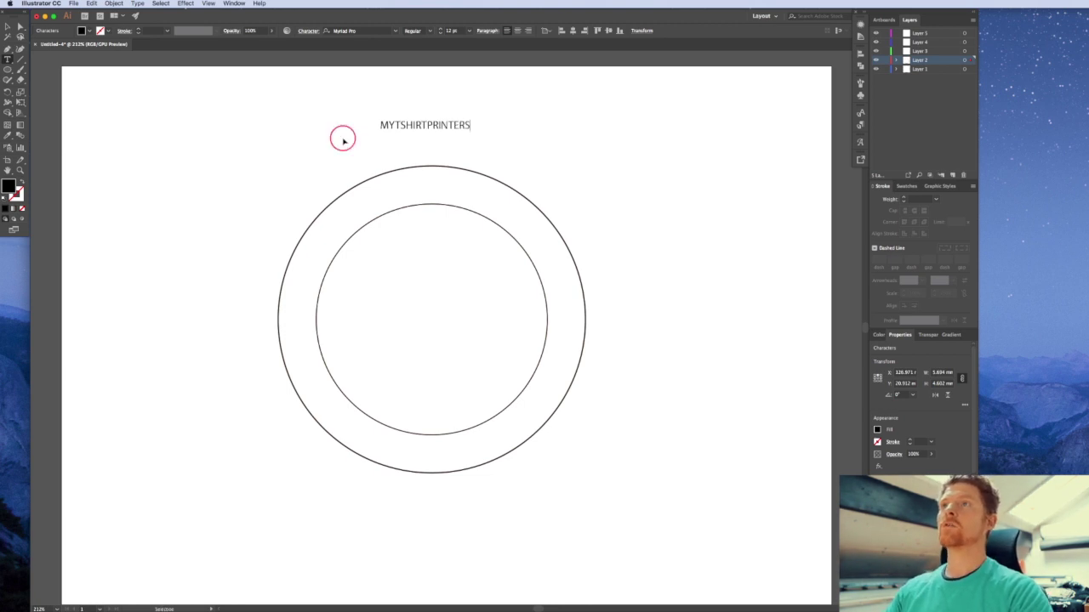
Duplicate the text line straight down below the outer circle and change its wording to "THE CREATIVE SHOP"
{"action": "left_click_drag", "start_coordinate": [442, 126], "coordinate": [434, 497]}
{"action": "double_click", "coordinate": [434, 497]}
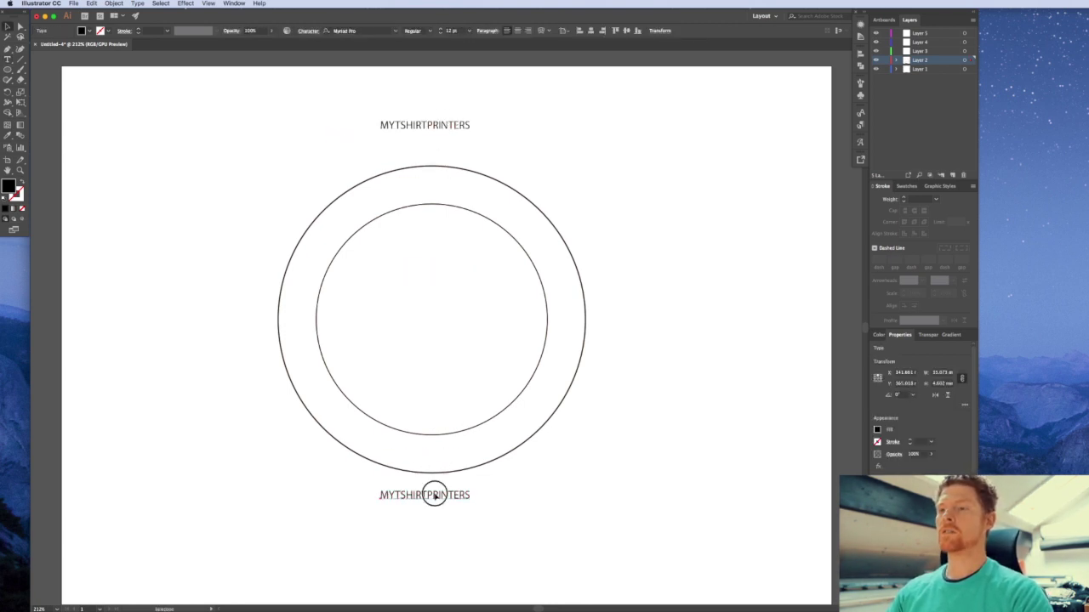
{"action": "double_click", "coordinate": [438, 496]}
{"action": "type", "text": "THE"}
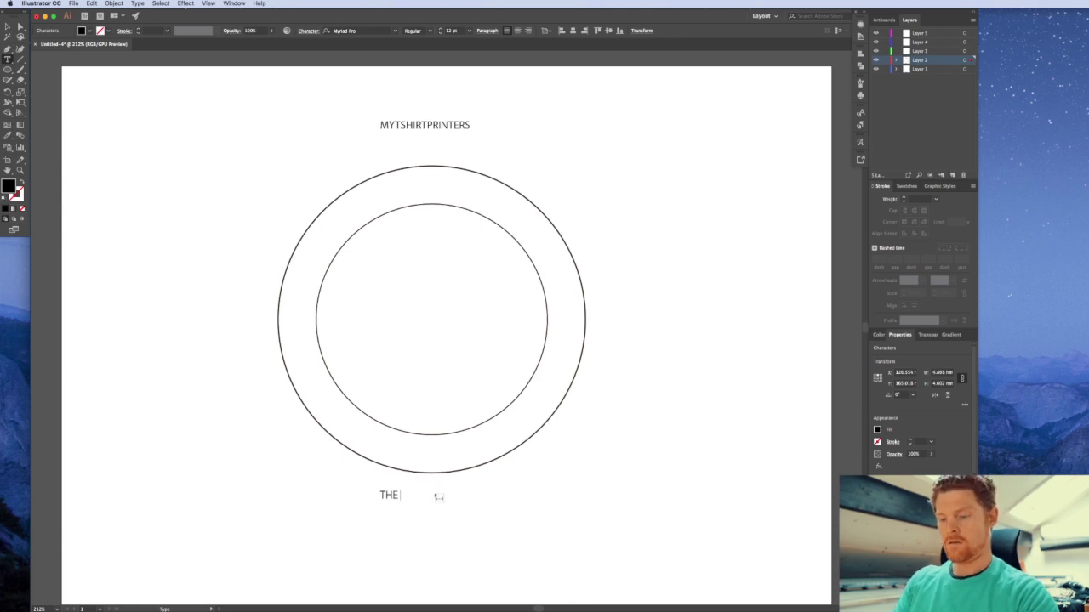
{"action": "type", "text": " CREAT"}
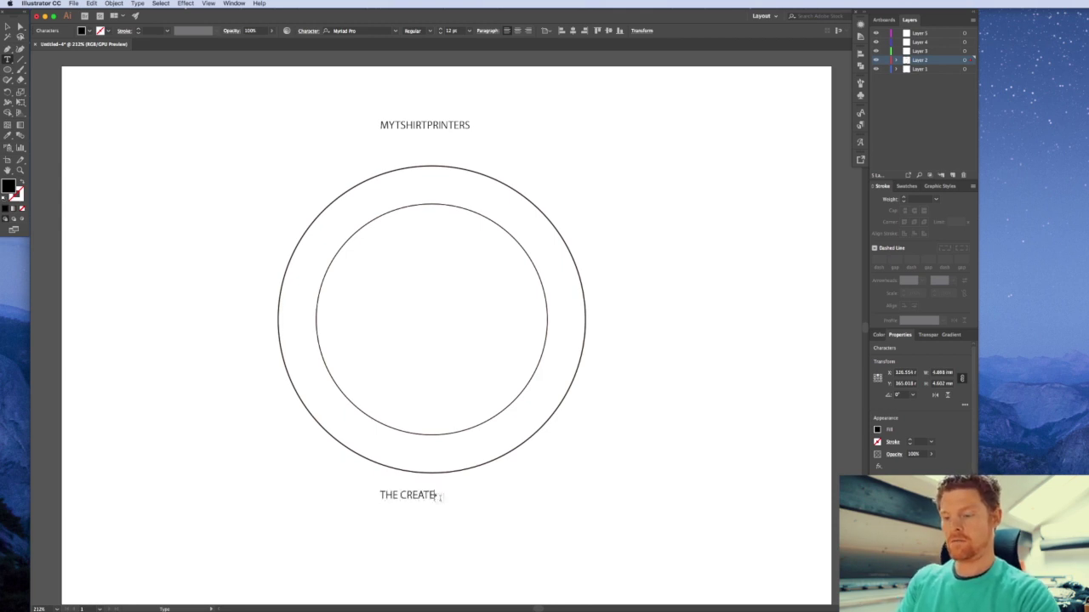
{"action": "type", "text": "IVE SHOP"}
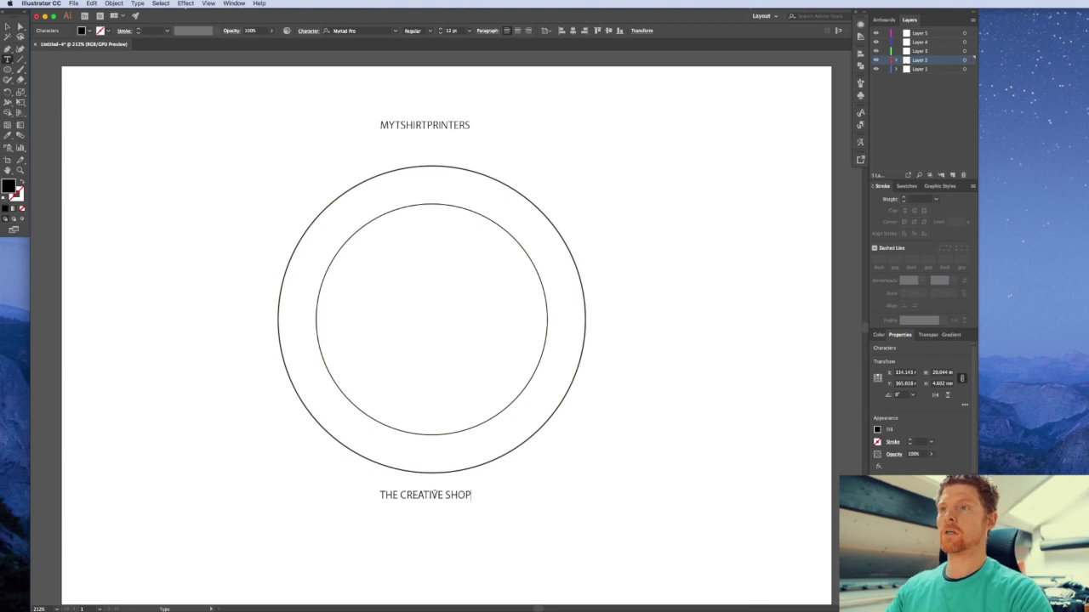
{"action": "key", "text": "Escape"}
{"action": "left_click", "coordinate": [587, 548]}
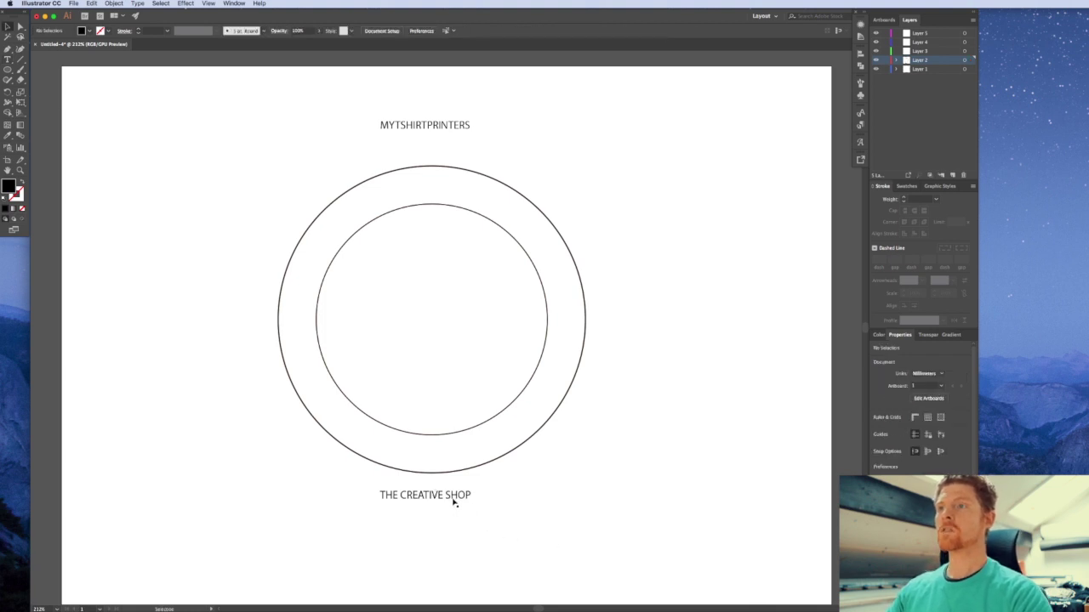
Change the font of both text lines, MYTSHIRTPRINTERS and THE CREATIVE SHOP, to Square 721 BT
{"action": "left_click", "coordinate": [442, 498]}
{"action": "left_click", "coordinate": [411, 130], "text": "shift"}
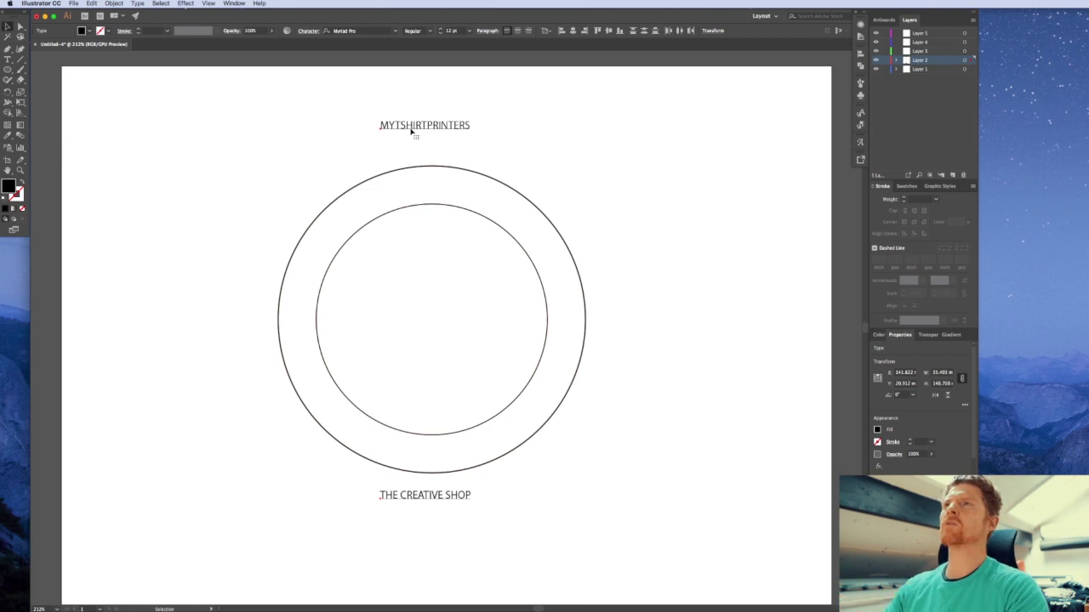
{"action": "left_click", "coordinate": [355, 31]}
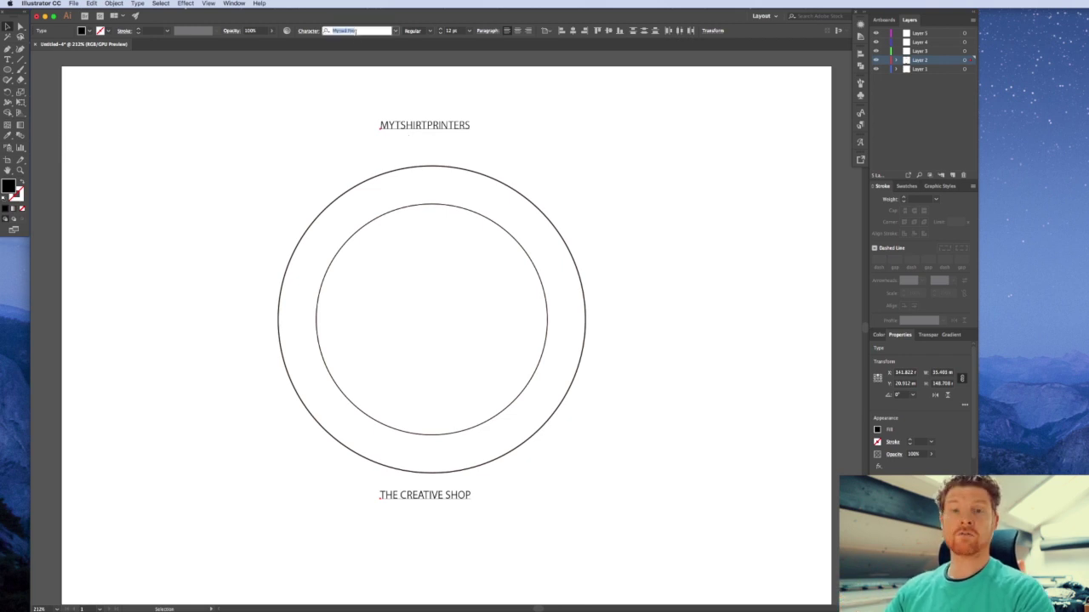
{"action": "type", "text": "neu"}
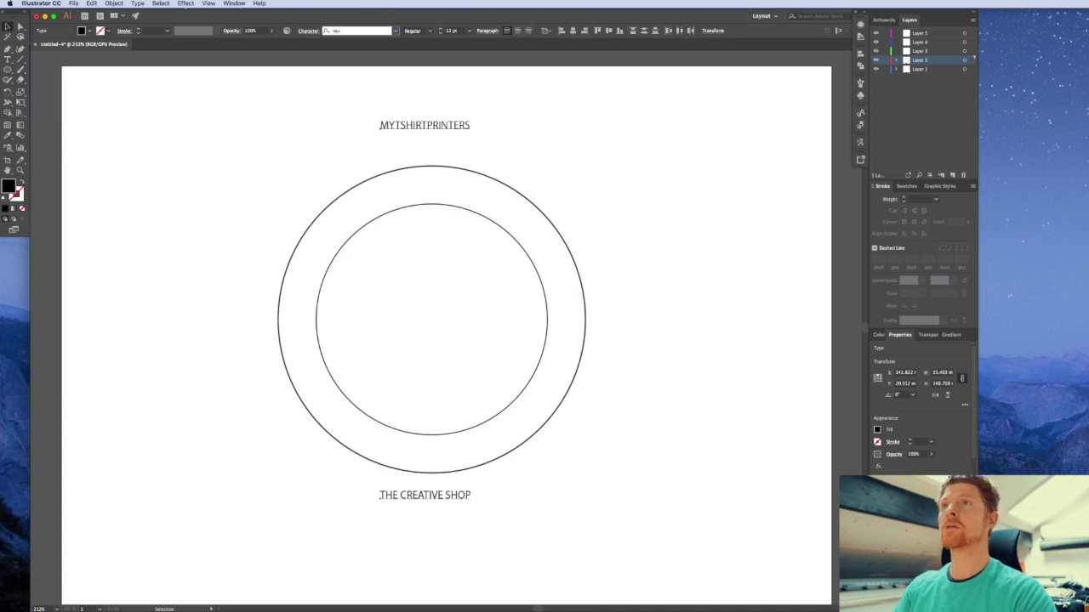
{"action": "key", "text": "Return"}
Set both text lines to the Bold style and move MYTSHIRTPRINTERS slightly down towards the outer circle
{"action": "left_click", "coordinate": [439, 123]}
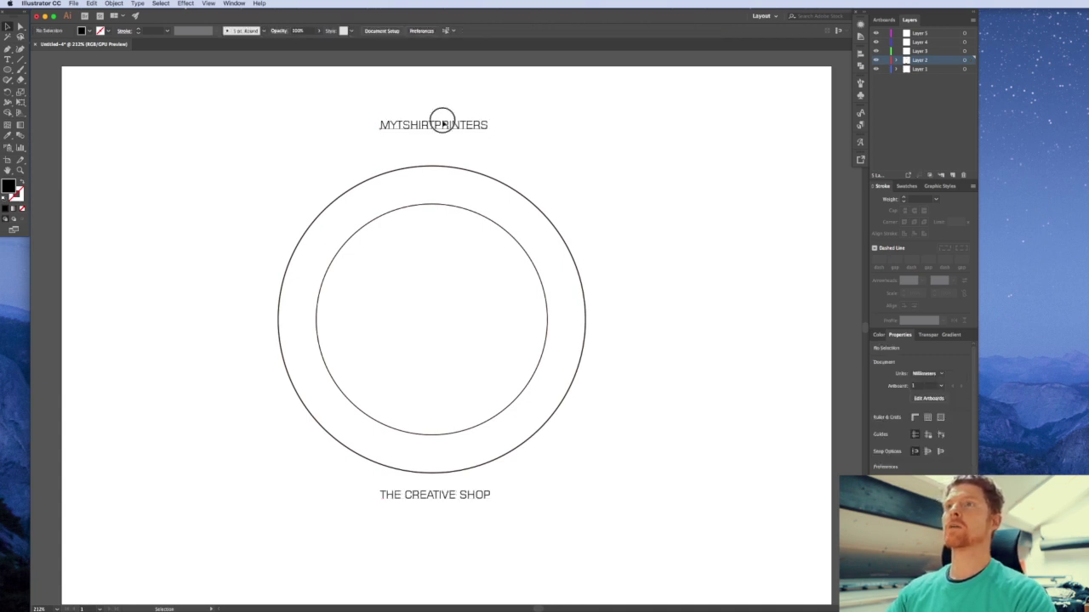
{"action": "left_click", "coordinate": [458, 497], "text": "shift"}
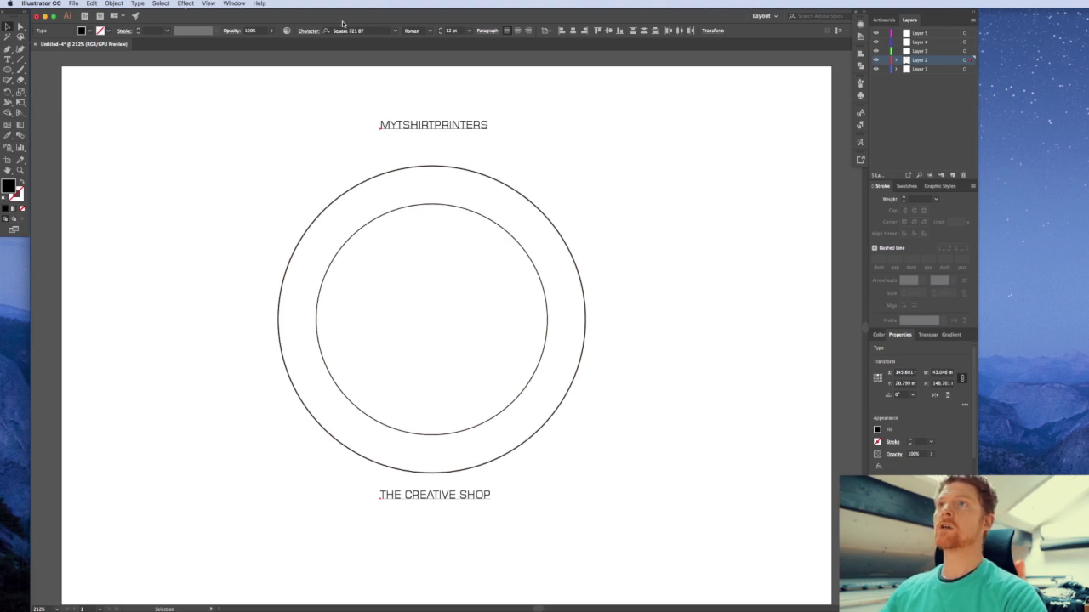
{"action": "left_click", "coordinate": [431, 30]}
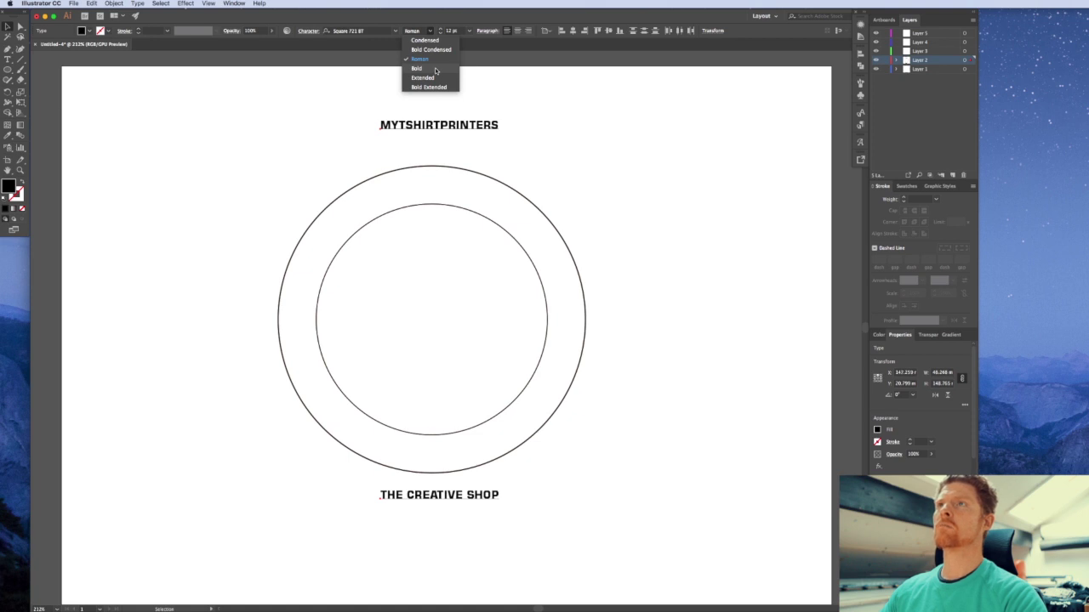
{"action": "left_click", "coordinate": [436, 68]}
{"action": "left_click", "coordinate": [547, 96]}
{"action": "left_click_drag", "start_coordinate": [483, 126], "coordinate": [485, 136]}
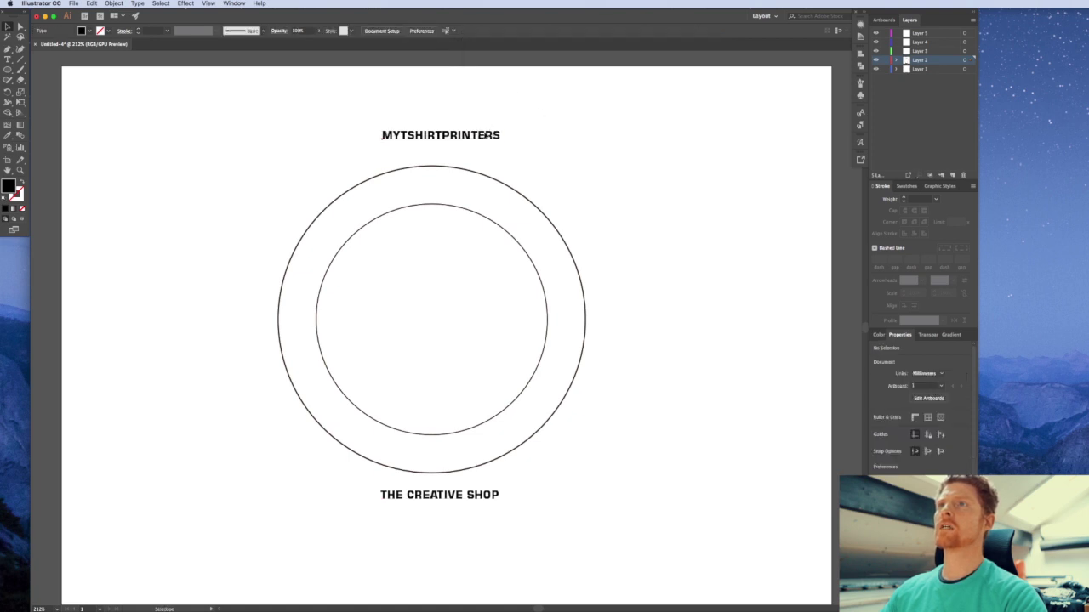
{"action": "left_click", "coordinate": [445, 255]}
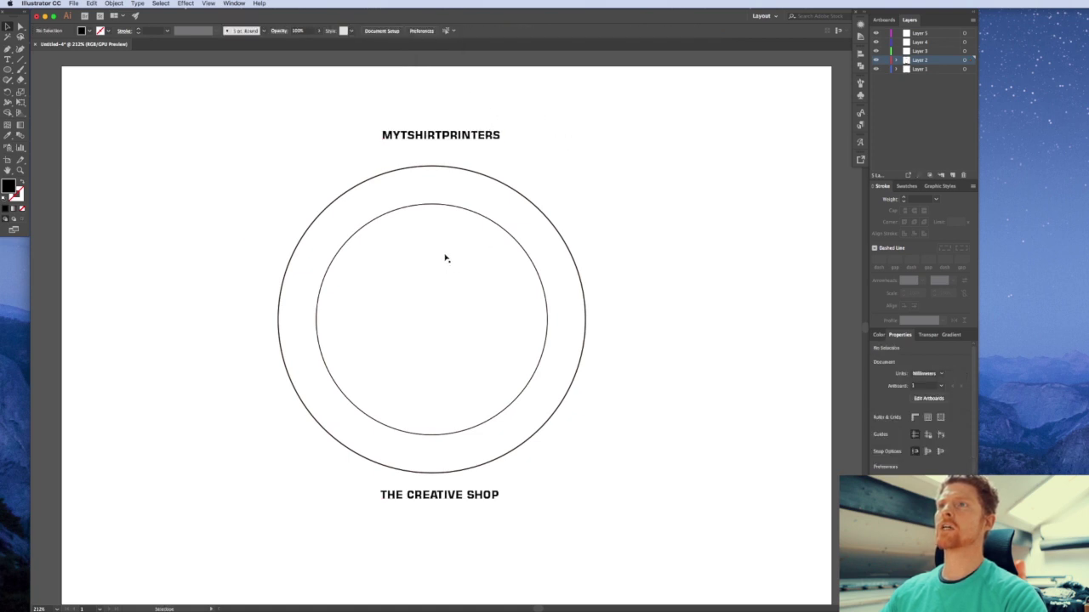
Copy the inner circle and paste it in front, in the same position, on Layer 3
{"action": "left_click", "coordinate": [460, 209]}
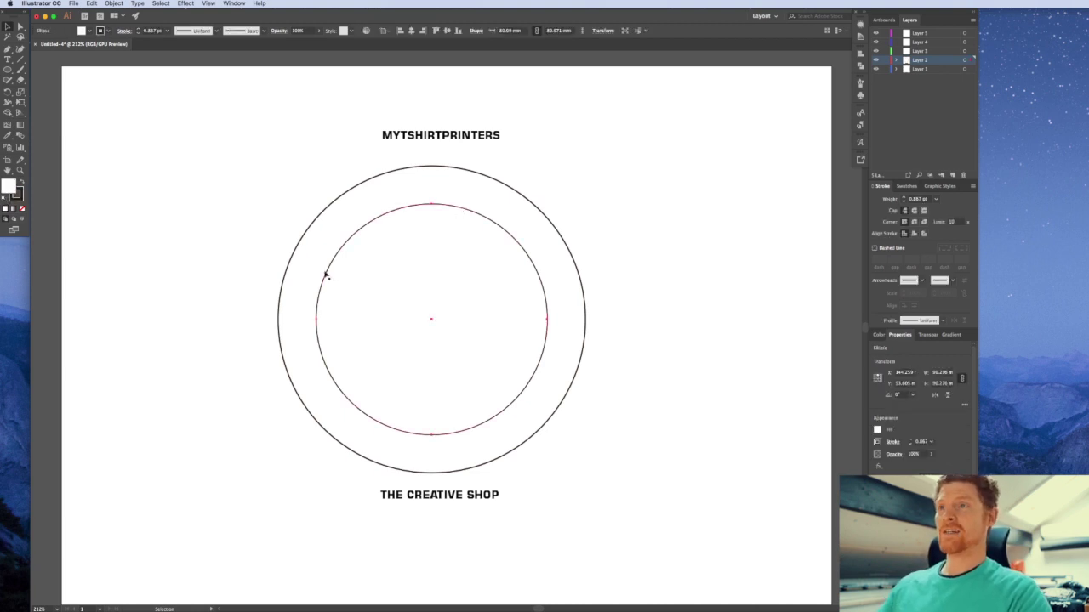
{"action": "left_click", "coordinate": [913, 54]}
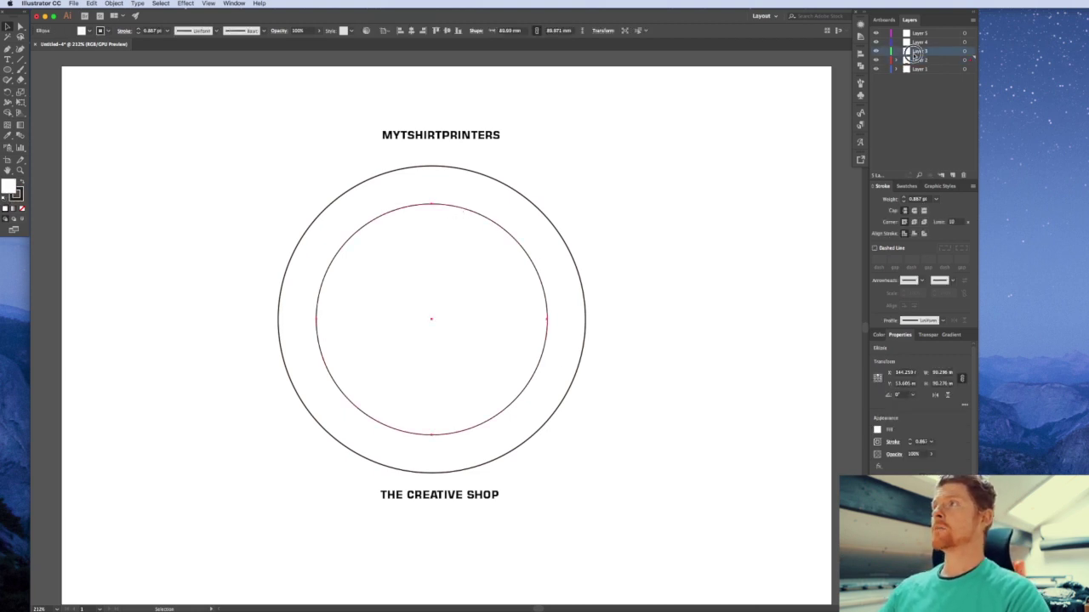
{"action": "left_click", "coordinate": [580, 219]}
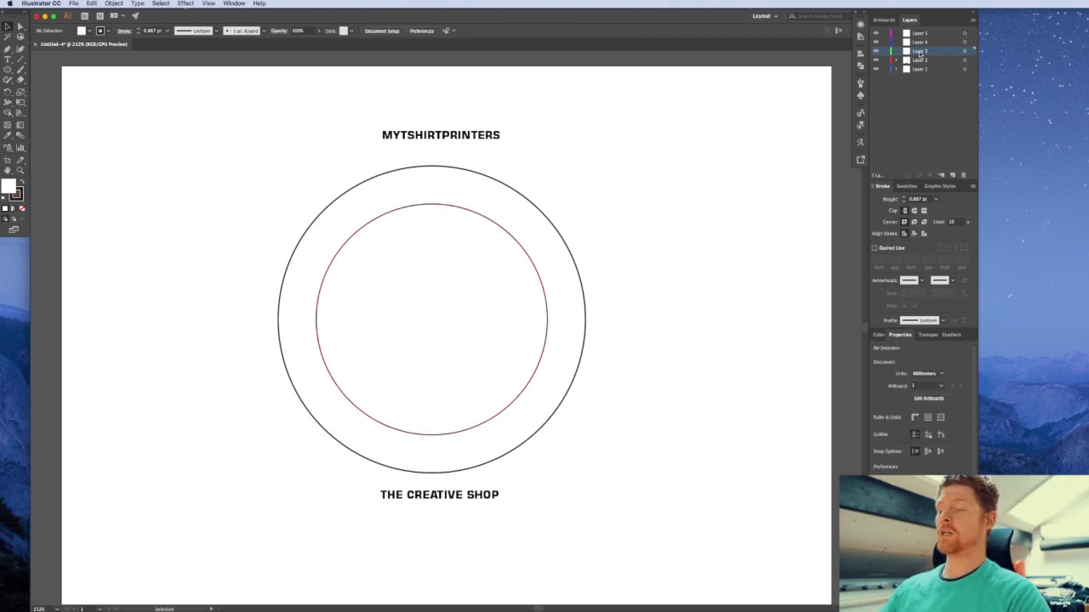
{"action": "key", "text": "super+f"}
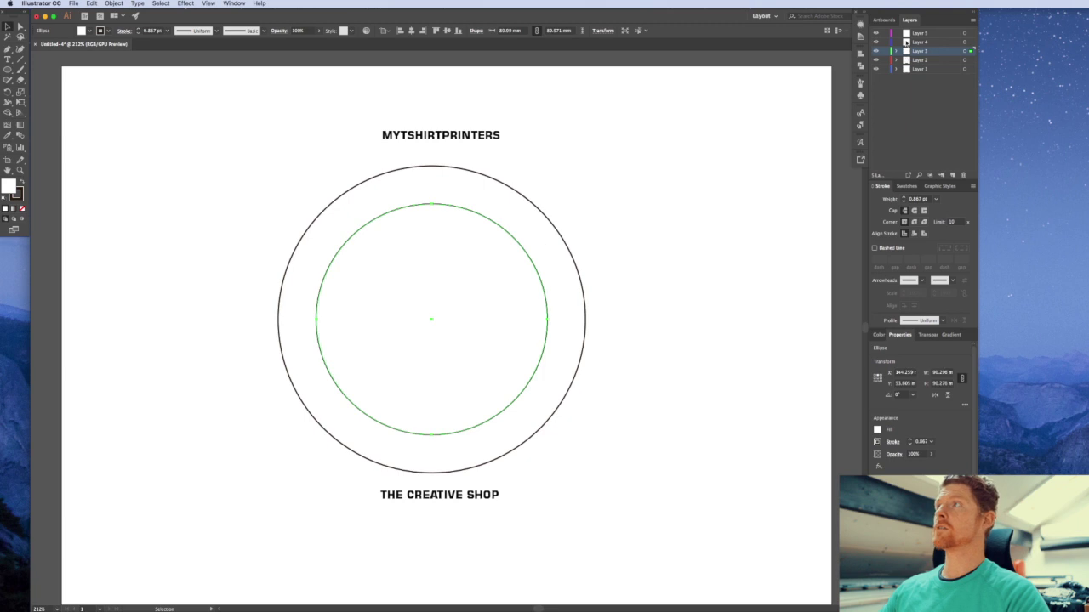
{"action": "left_click", "coordinate": [739, 137]}
{"action": "left_click_drag", "start_coordinate": [885, 61], "coordinate": [887, 80]}
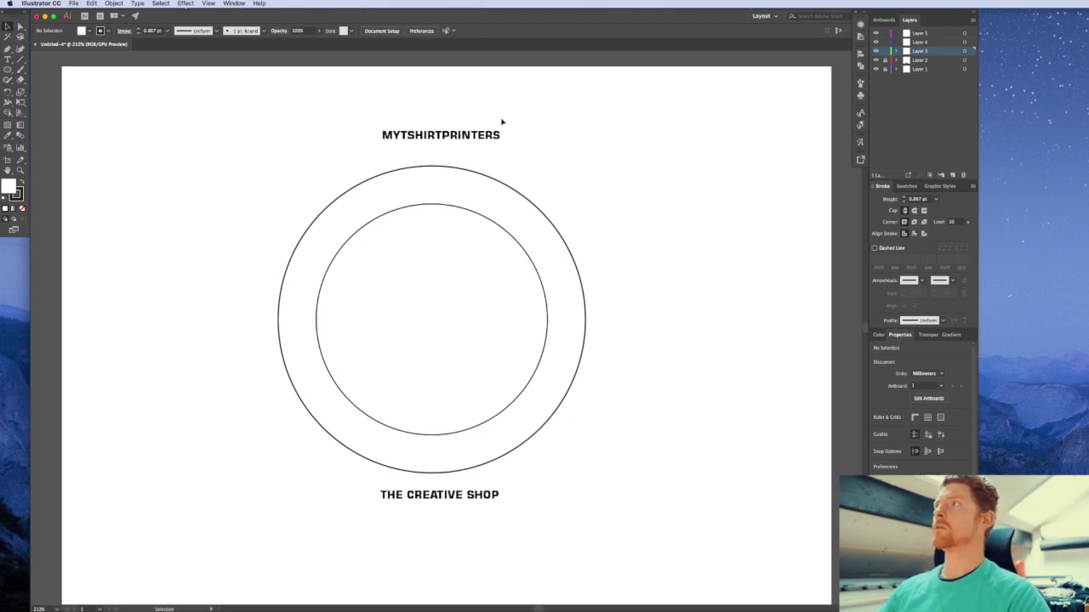
{"action": "left_click_drag", "start_coordinate": [886, 61], "coordinate": [886, 71]}
{"action": "left_click", "coordinate": [631, 111]}
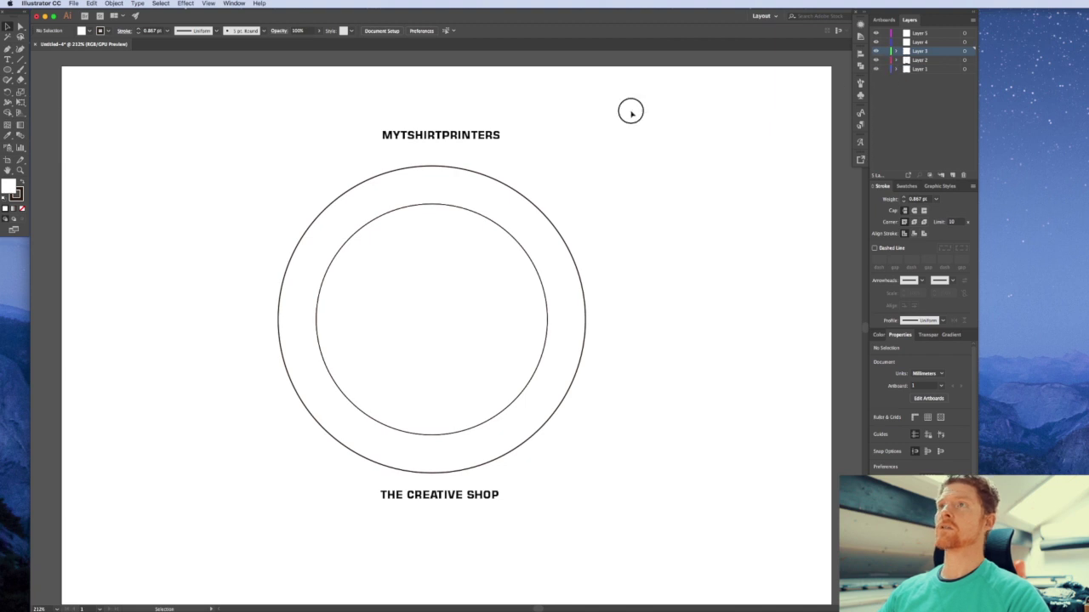
Move both text lines onto Layer 3 in their original positions, and lock Layers 1 and 2
{"action": "left_click", "coordinate": [455, 139]}
{"action": "left_click", "coordinate": [452, 494], "text": "shift"}
{"action": "key", "text": "super+x"}
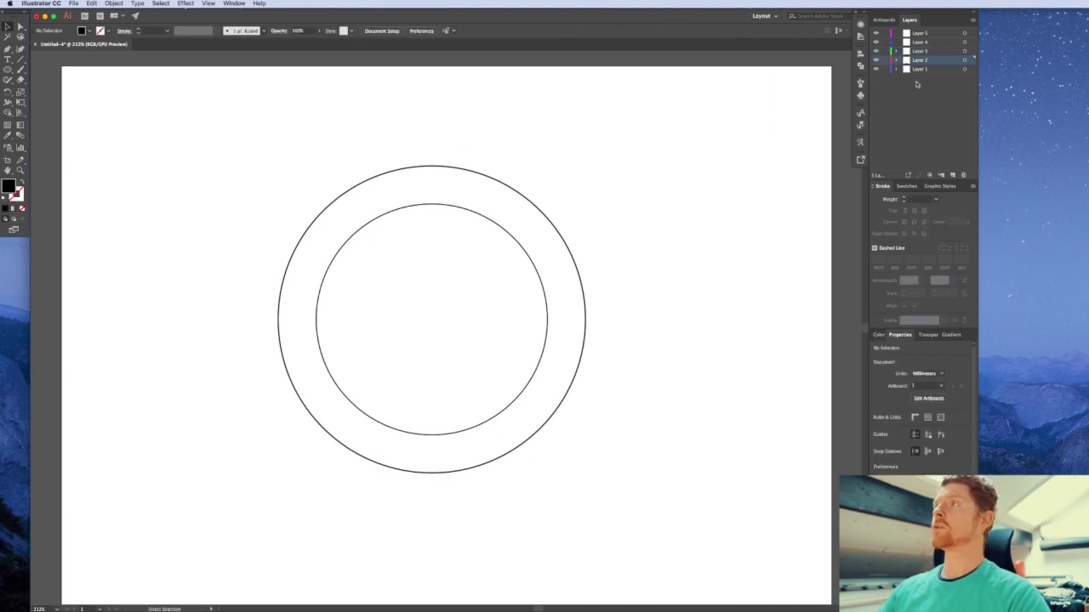
{"action": "left_click_drag", "start_coordinate": [884, 62], "coordinate": [884, 70]}
{"action": "left_click", "coordinate": [919, 51]}
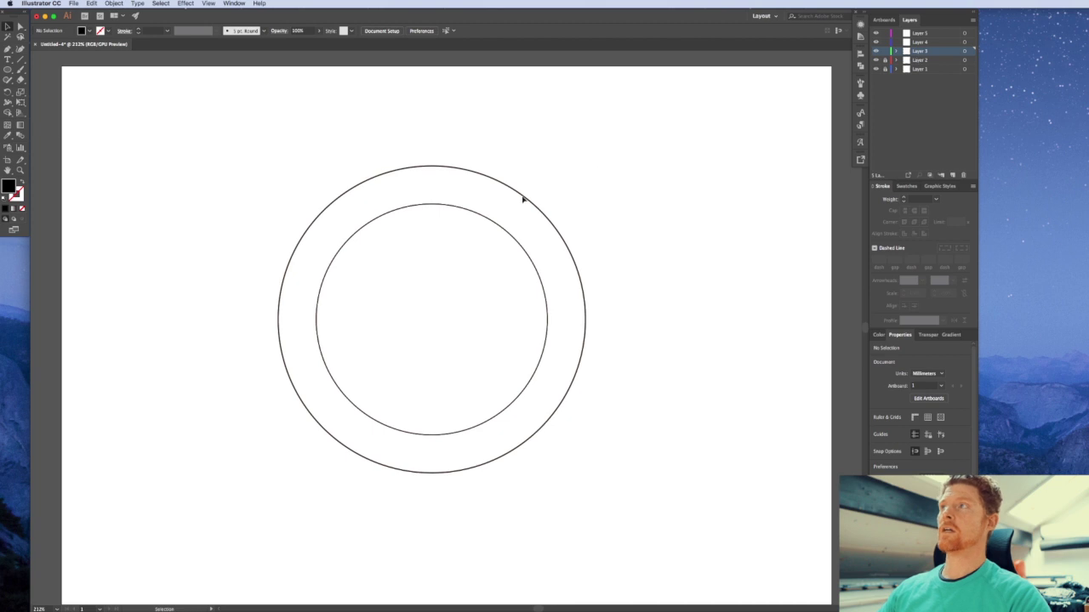
{"action": "left_click", "coordinate": [440, 281]}
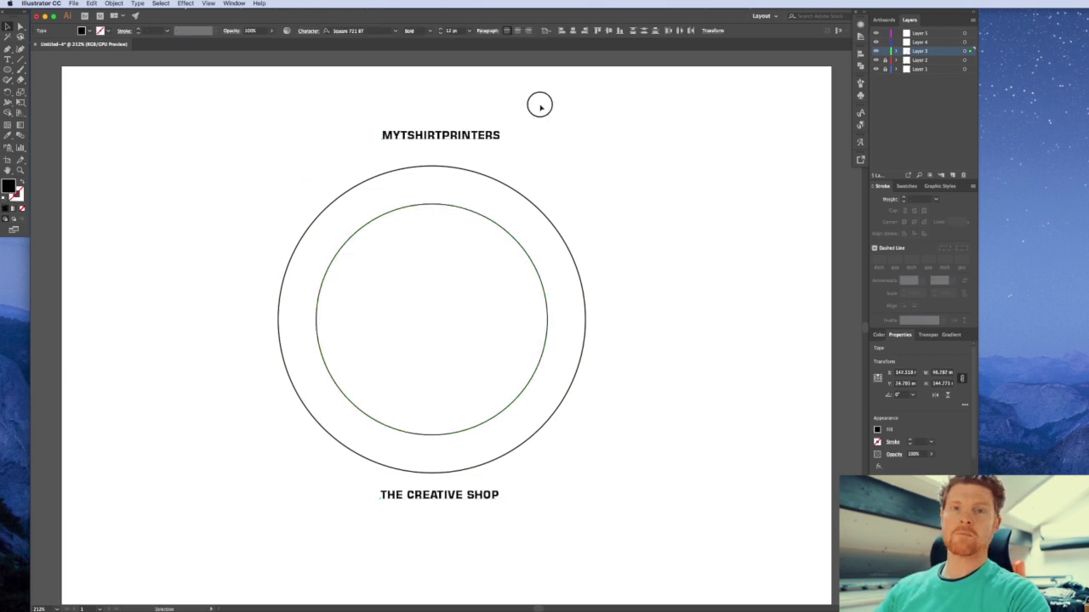
Copy the wording of the MYTSHIRTPRINTERS text line above the circles and deselect it
{"action": "double_click", "coordinate": [473, 138]}
{"action": "double_click", "coordinate": [473, 138]}
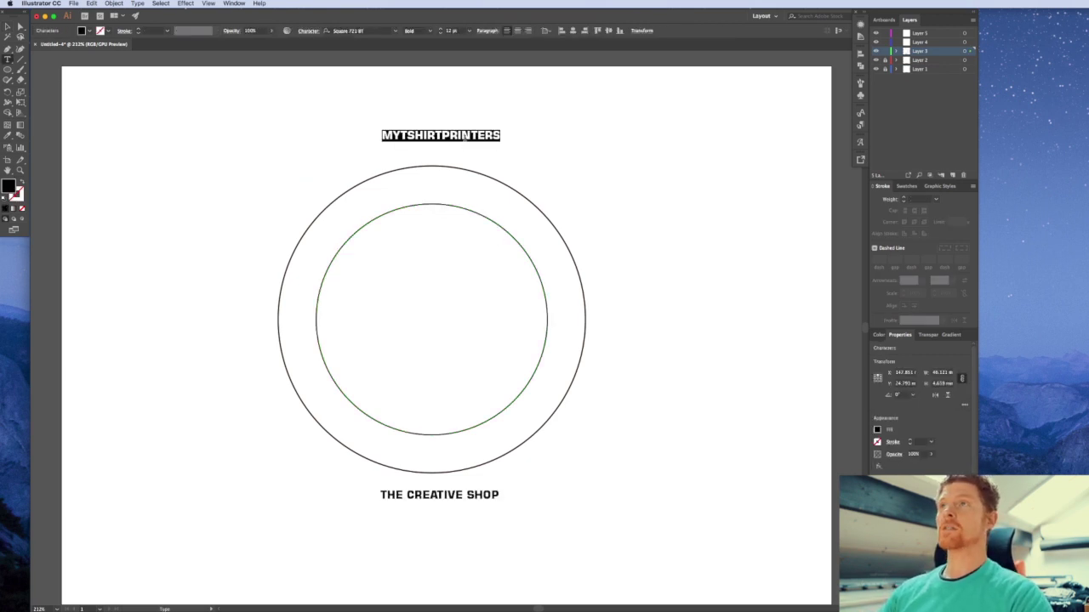
{"action": "double_click", "coordinate": [460, 137]}
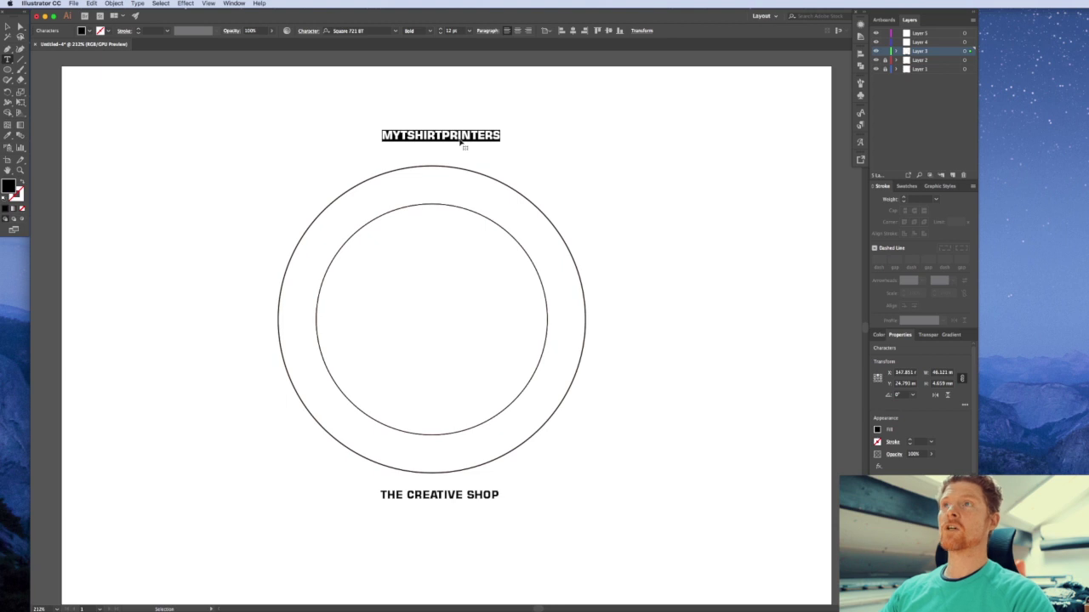
{"action": "left_click", "coordinate": [536, 139], "text": "super"}
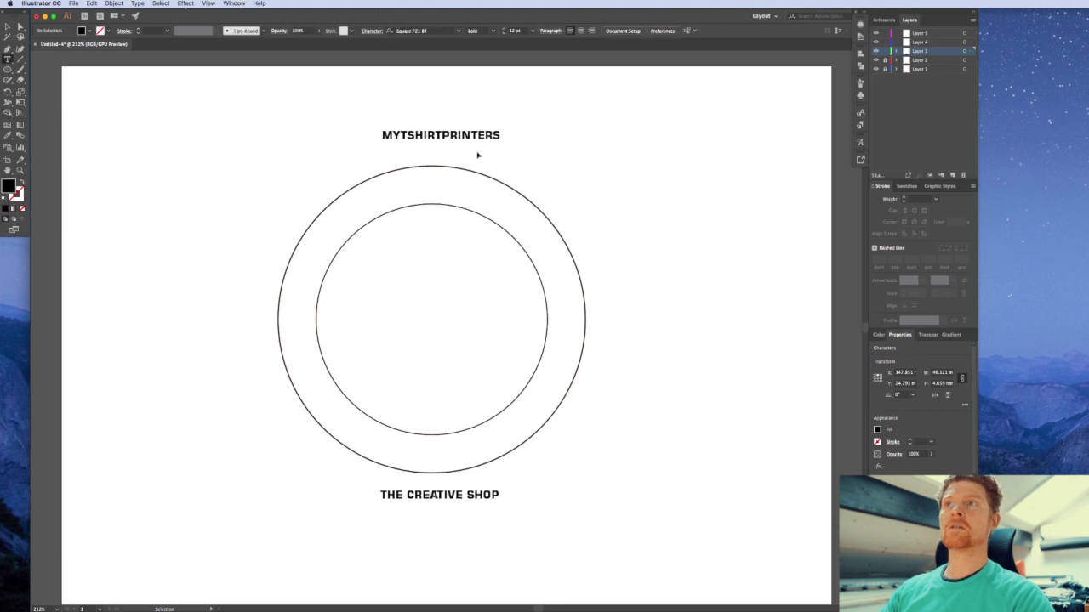
Turn the Layer 3 inner circle into a type path starting at its top point and paste MYTSHIRTPRINTERS along it
{"action": "left_click", "coordinate": [373, 222]}
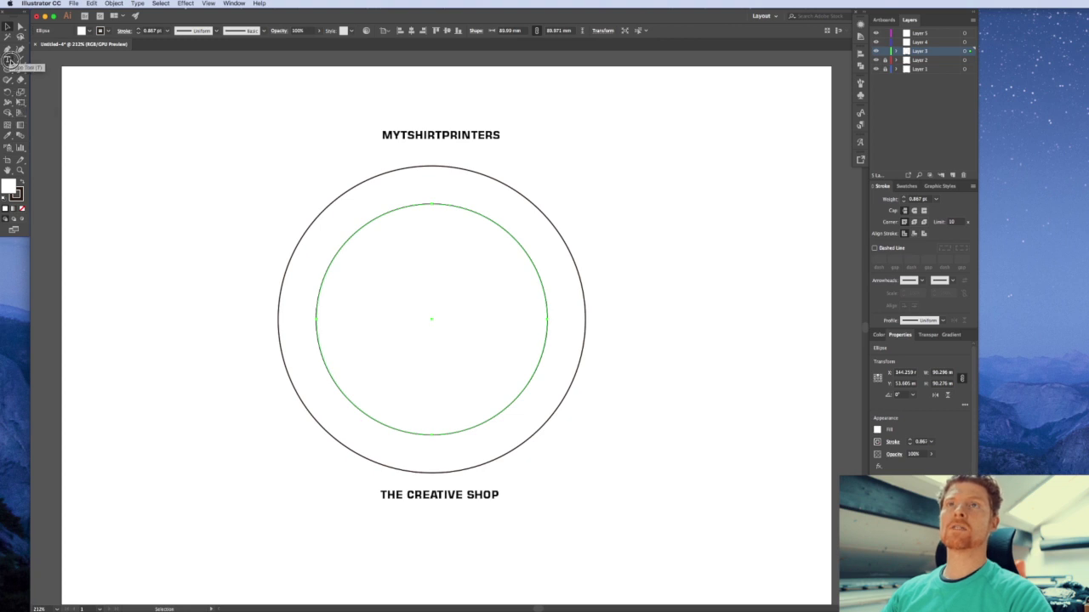
{"action": "left_click_drag", "start_coordinate": [8, 58], "coordinate": [58, 80]}
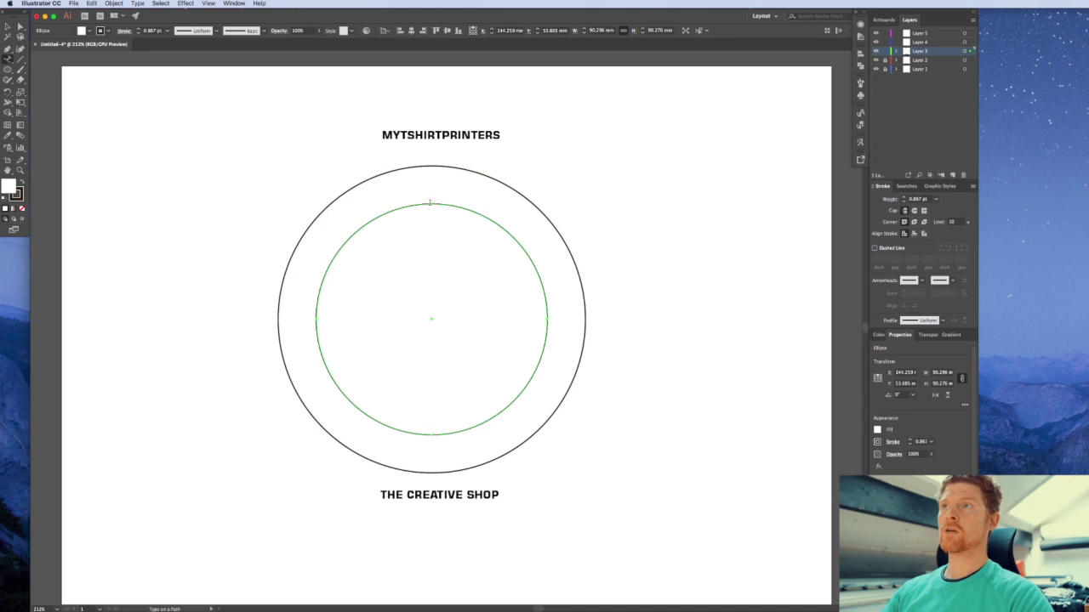
{"action": "left_click", "coordinate": [431, 203]}
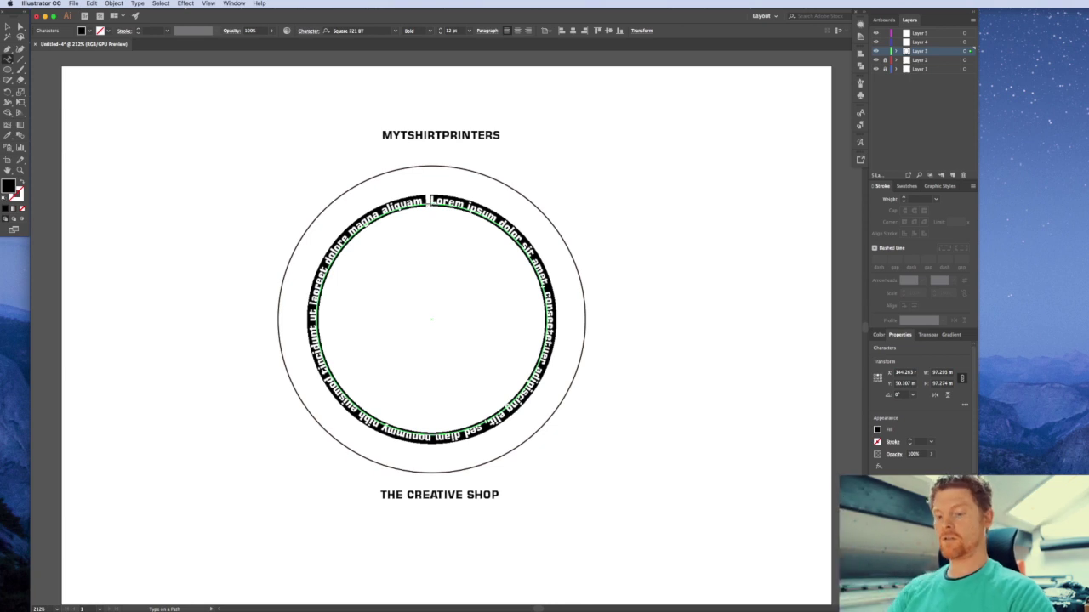
{"action": "key", "text": "super+v"}
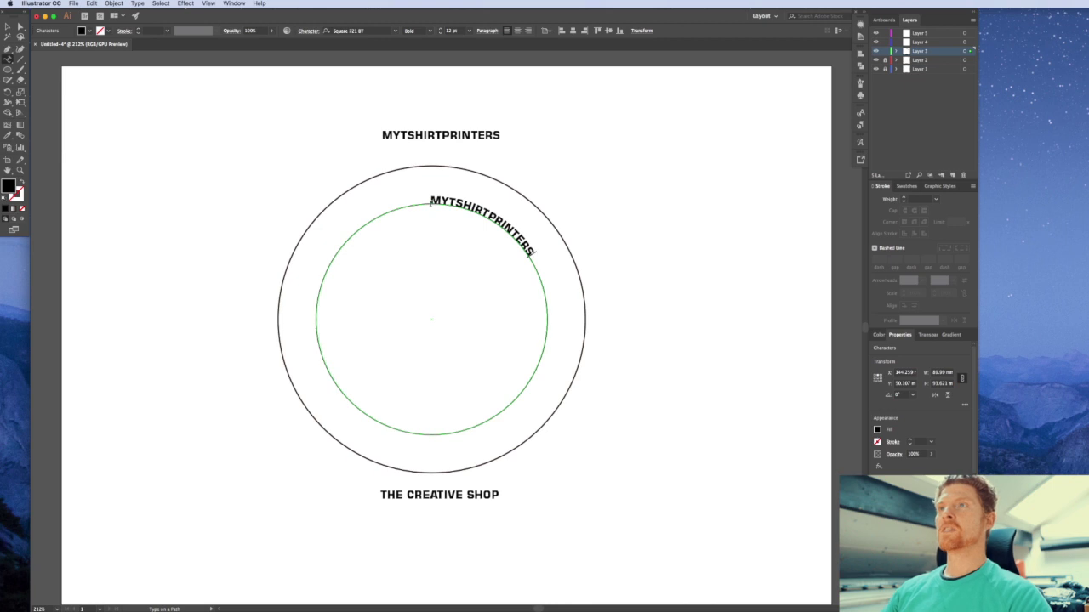
Centre-align all of the MYTSHIRTPRINTERS text on the circular path
{"action": "key", "text": "super+a"}
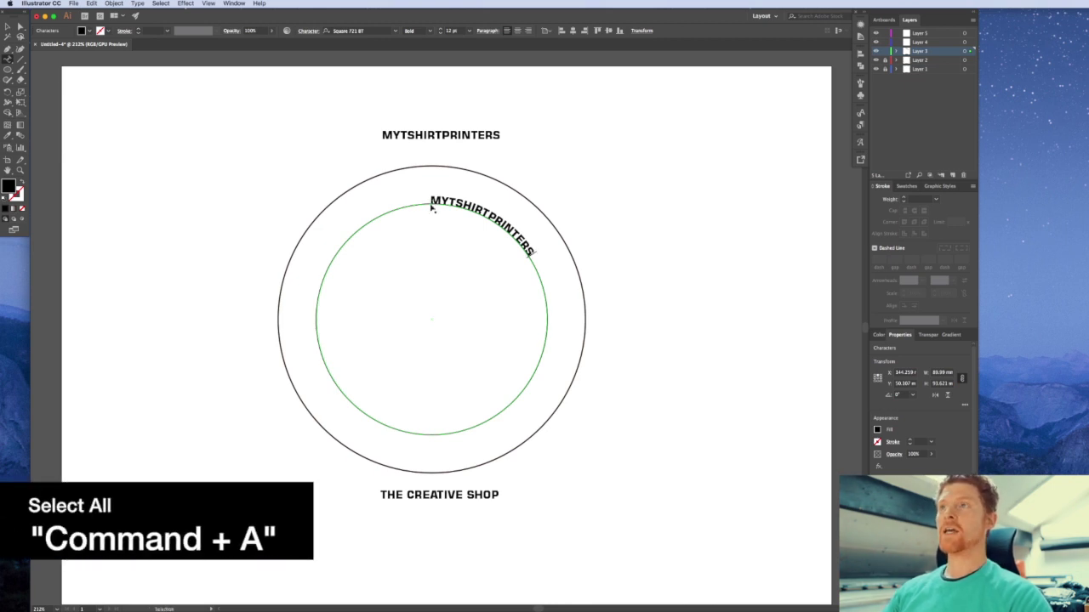
{"action": "key", "text": "super+a"}
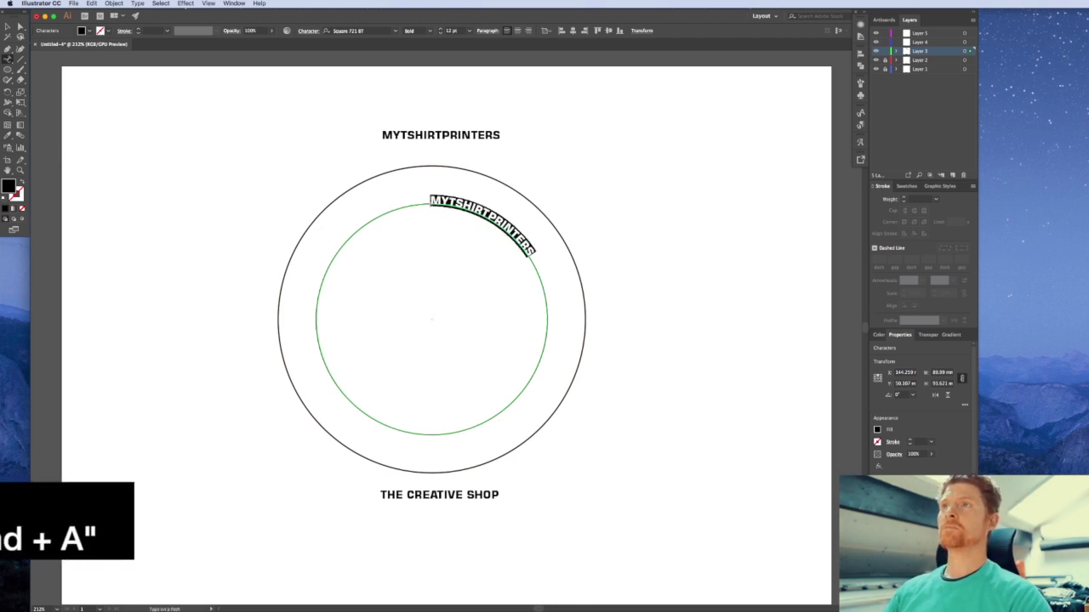
{"action": "left_click", "coordinate": [517, 30]}
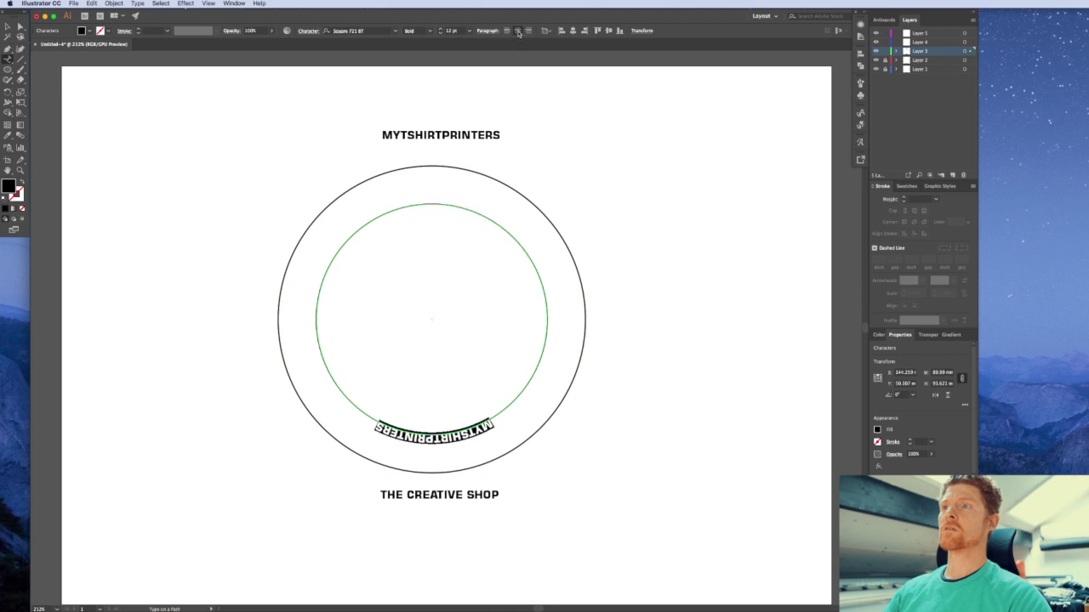
{"action": "left_click", "coordinate": [652, 314], "text": "super"}
Slide the path text's brackets around the inner circle so MYTSHIRTPRINTERS curves over its top, roughly centred
{"action": "left_click", "coordinate": [469, 431], "text": "super"}
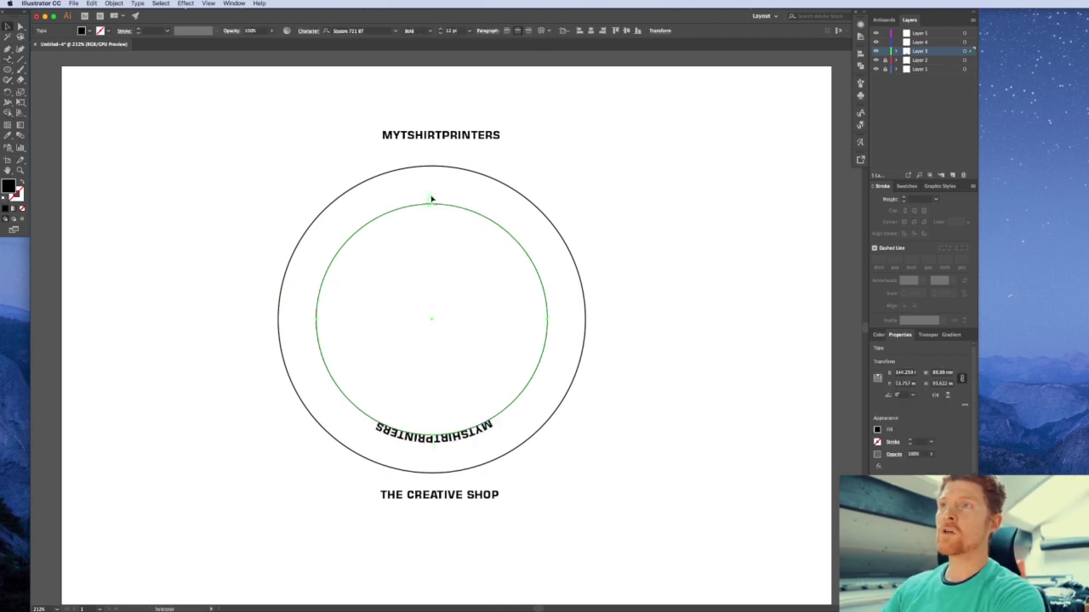
{"action": "left_click_drag", "start_coordinate": [429, 197], "coordinate": [500, 420]}
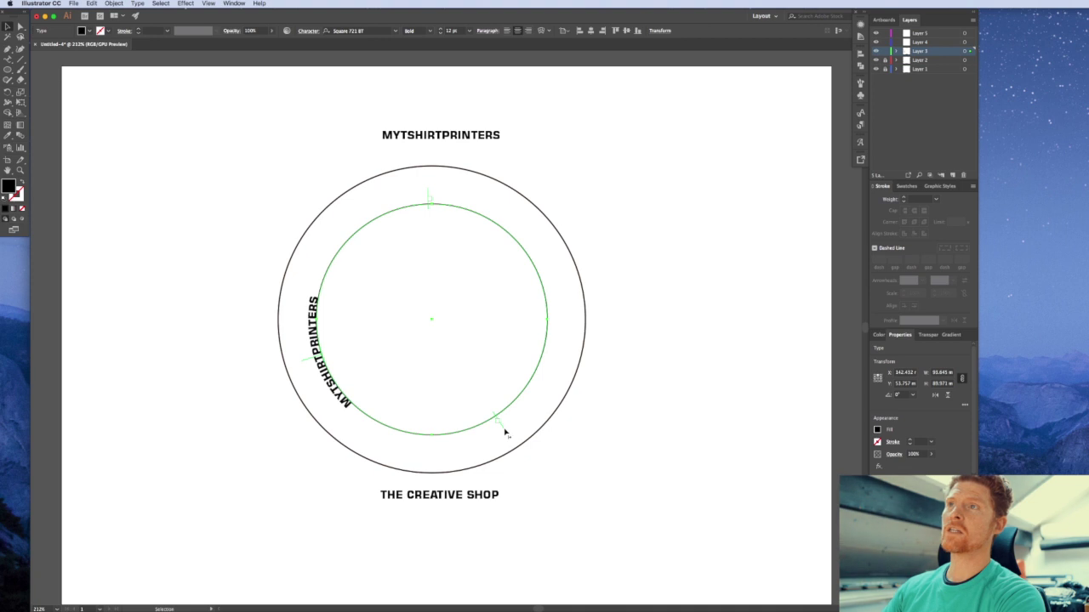
{"action": "mouse_move", "coordinate": [504, 433]}
{"action": "left_mouse_down"}
{"action": "mouse_move", "coordinate": [420, 445]}
{"action": "mouse_move", "coordinate": [329, 289]}
{"action": "mouse_move", "coordinate": [341, 246]}
{"action": "mouse_move", "coordinate": [384, 224]}
{"action": "mouse_move", "coordinate": [352, 253]}
{"action": "mouse_move", "coordinate": [335, 313]}
{"action": "mouse_move", "coordinate": [372, 417]}
{"action": "mouse_move", "coordinate": [512, 390]}
{"action": "mouse_move", "coordinate": [502, 414]}
{"action": "left_mouse_up"}
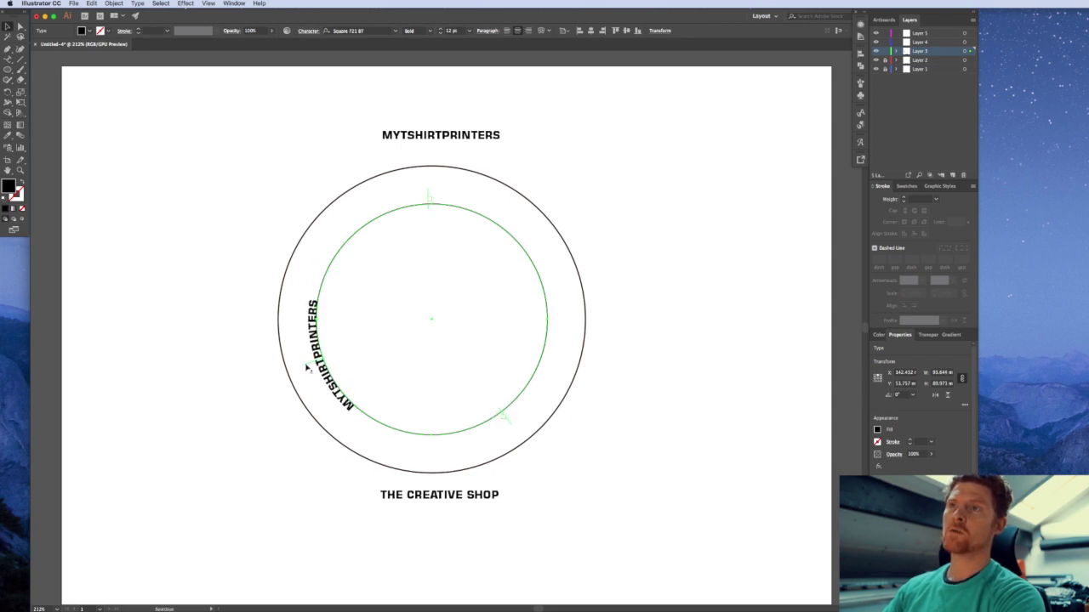
{"action": "left_click_drag", "start_coordinate": [307, 367], "coordinate": [434, 195]}
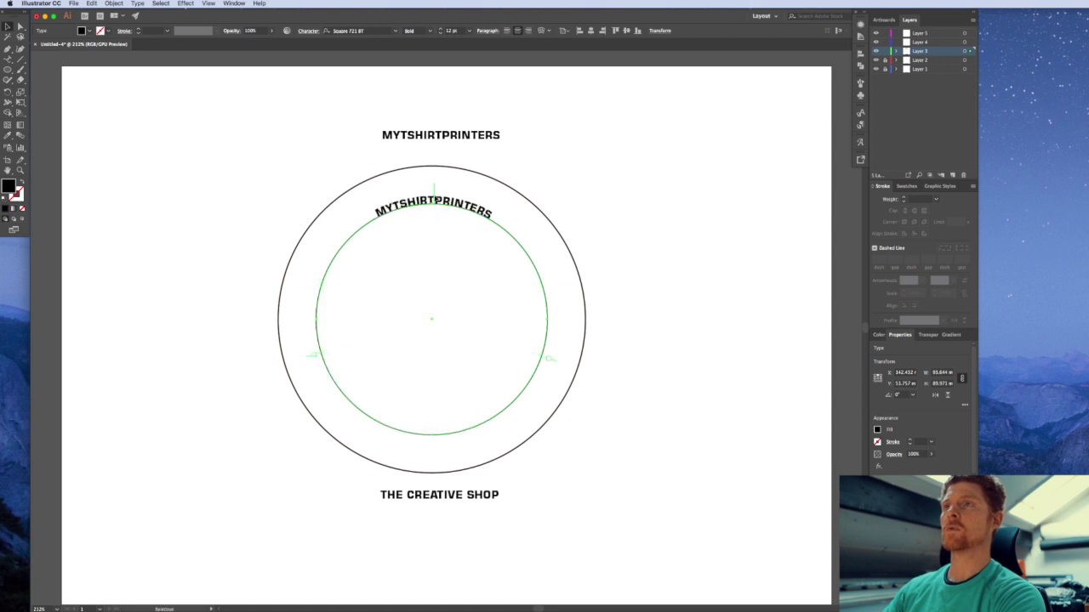
{"action": "left_click", "coordinate": [545, 148]}
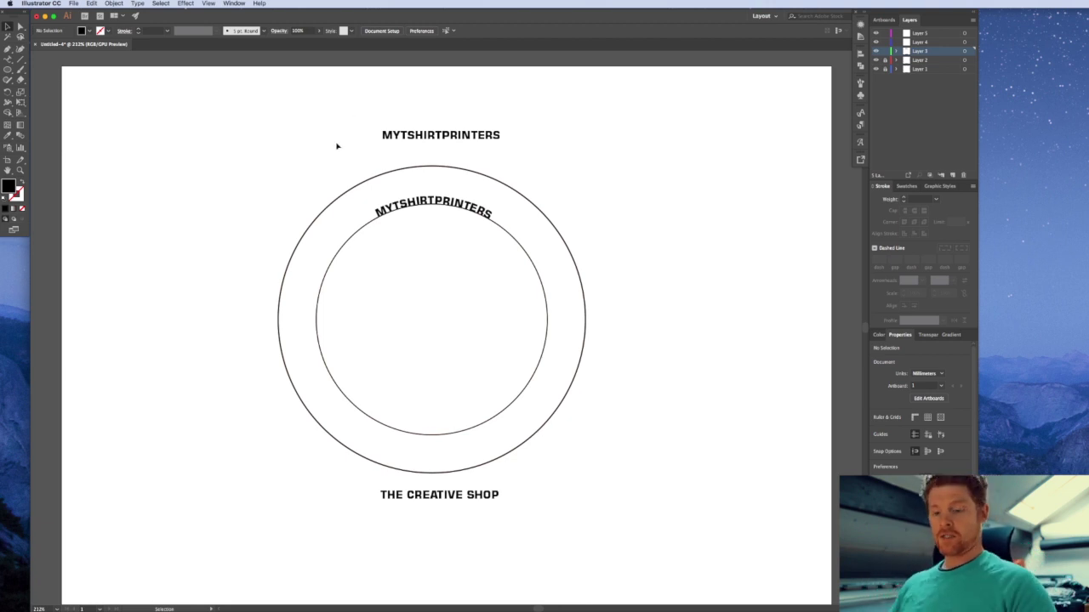
Show the rulers and place a vertical guide through the centre of the inner circle
{"action": "key", "text": "super+r"}
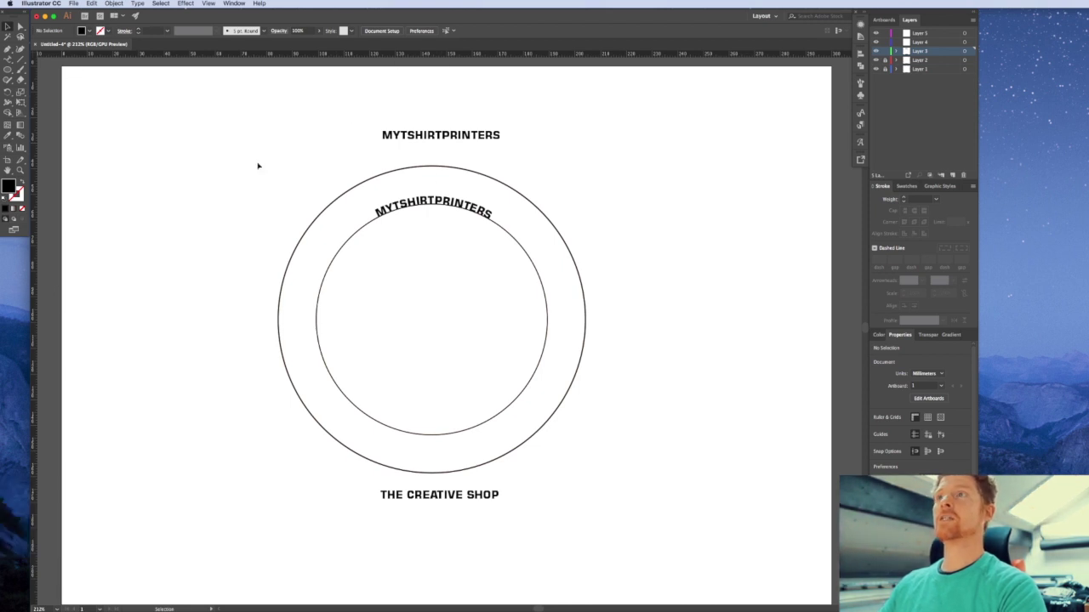
{"action": "left_click", "coordinate": [528, 259]}
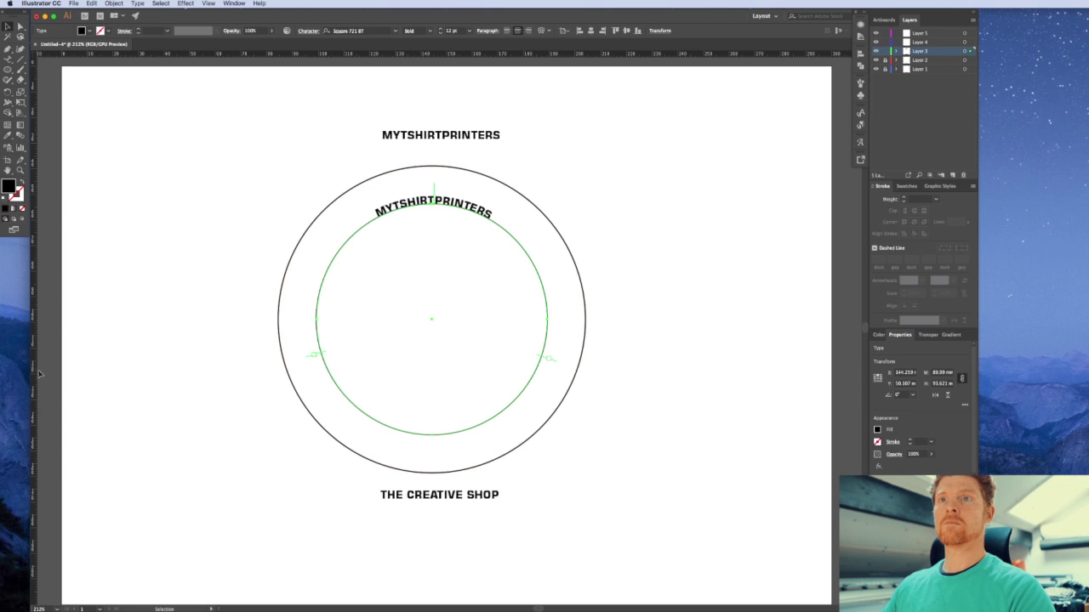
{"action": "left_click_drag", "start_coordinate": [38, 374], "coordinate": [431, 323]}
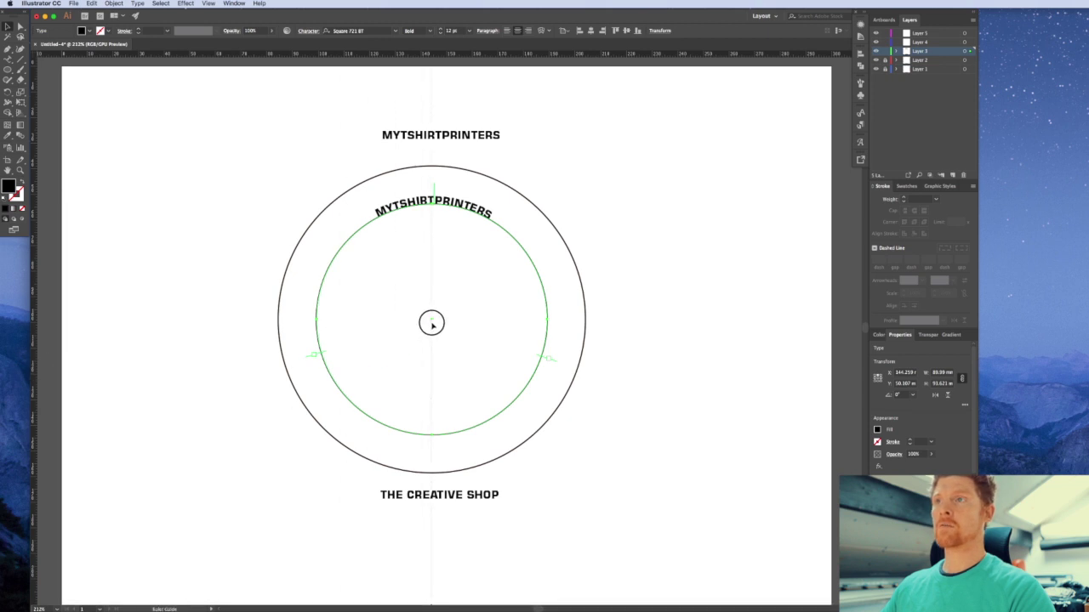
Place a horizontal guide through the circles' centre and align the curved MYTSHIRTPRINTERS text's midpoint with the vertical guide
{"action": "left_click_drag", "start_coordinate": [450, 56], "coordinate": [432, 319]}
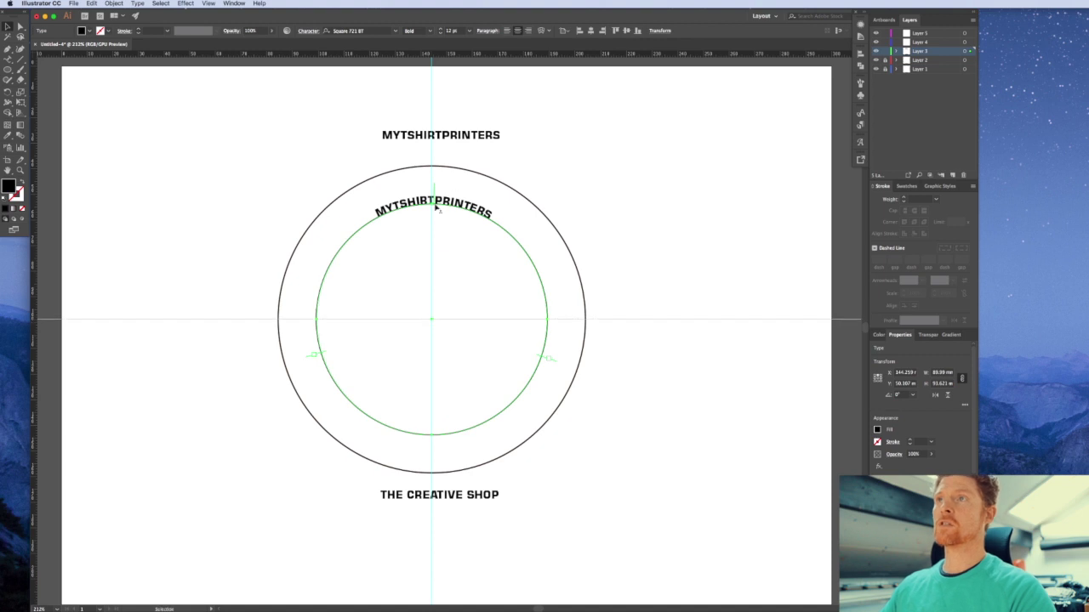
{"action": "left_click_drag", "start_coordinate": [432, 182], "coordinate": [431, 183]}
Enlarge all of the curved MYTSHIRTPRINTERS text to 32 pt so it fills the ring between the circles
{"action": "double_click", "coordinate": [460, 207]}
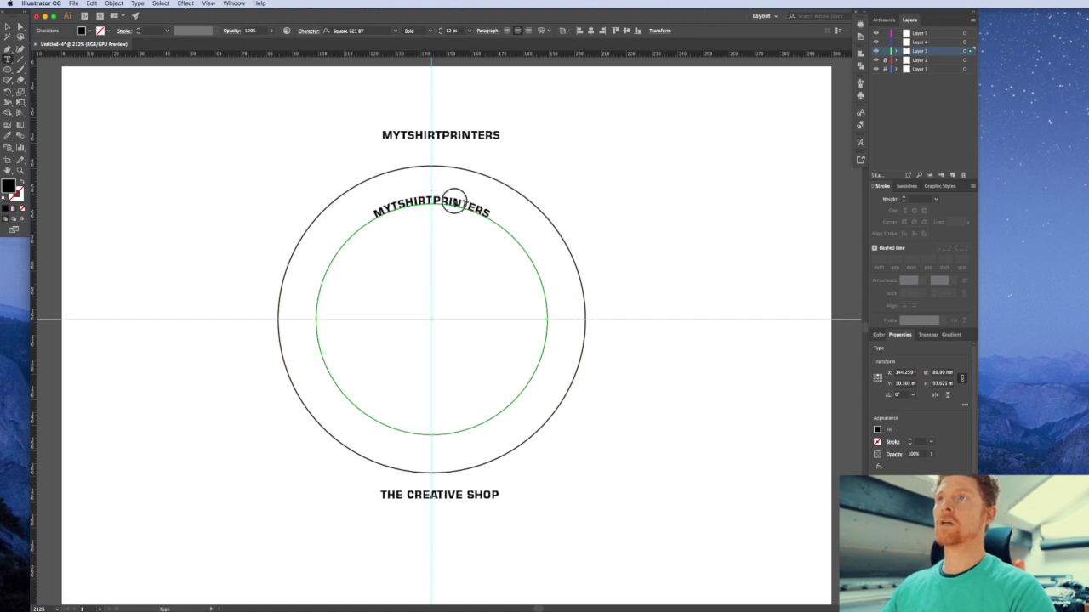
{"action": "triple_click", "coordinate": [459, 206]}
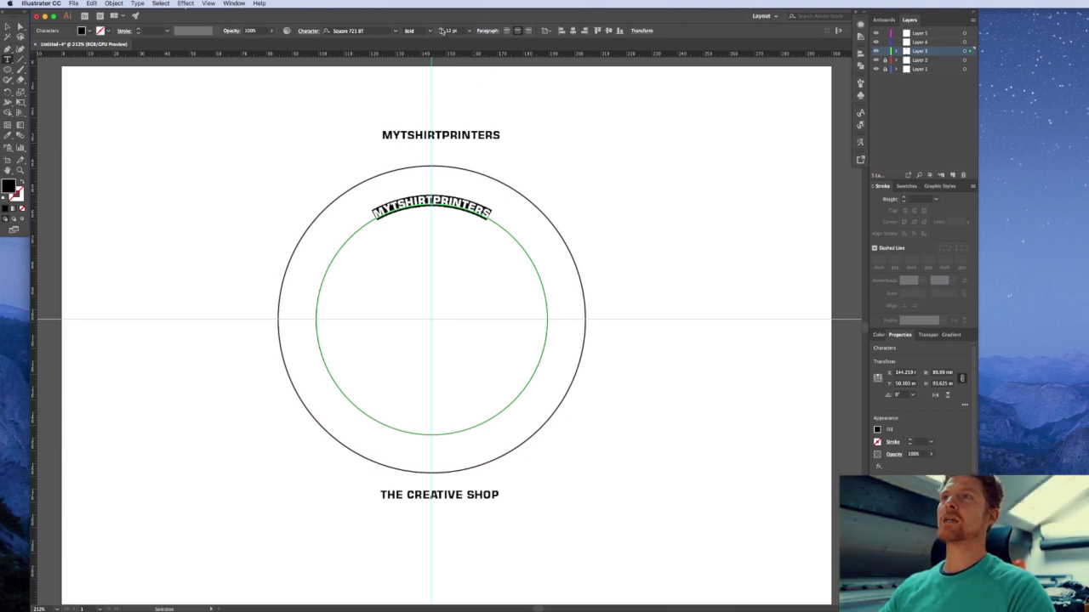
{"action": "left_click", "coordinate": [440, 28]}
{"action": "left_click", "coordinate": [441, 28]}
{"action": "left_click", "coordinate": [441, 28]}
{"action": "left_click", "coordinate": [441, 28]}
{"action": "left_click", "coordinate": [440, 28]}
{"action": "left_click", "coordinate": [440, 28]}
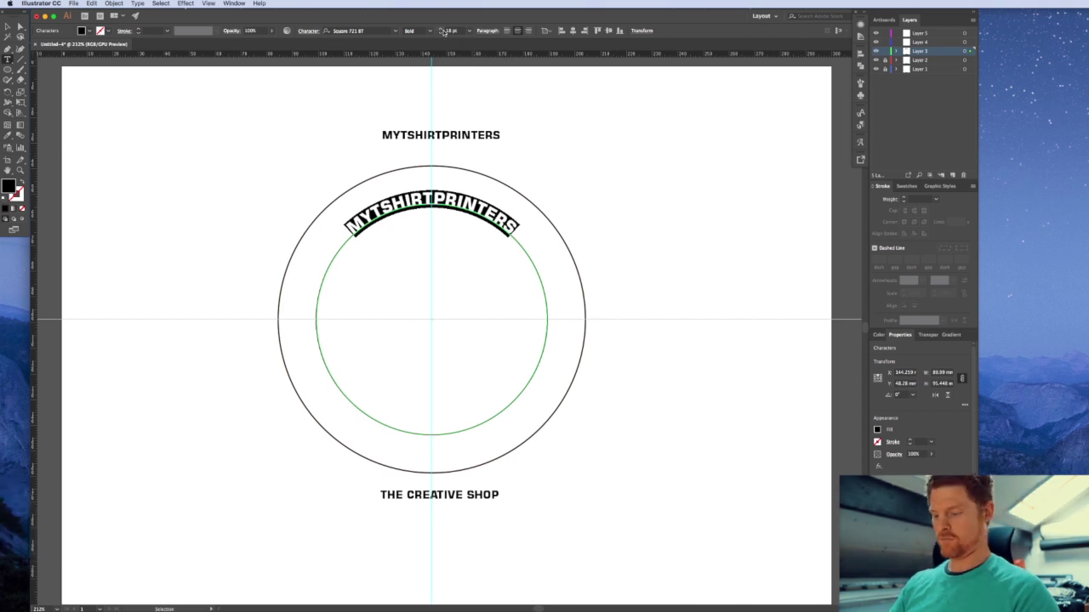
{"action": "left_click", "coordinate": [441, 30]}
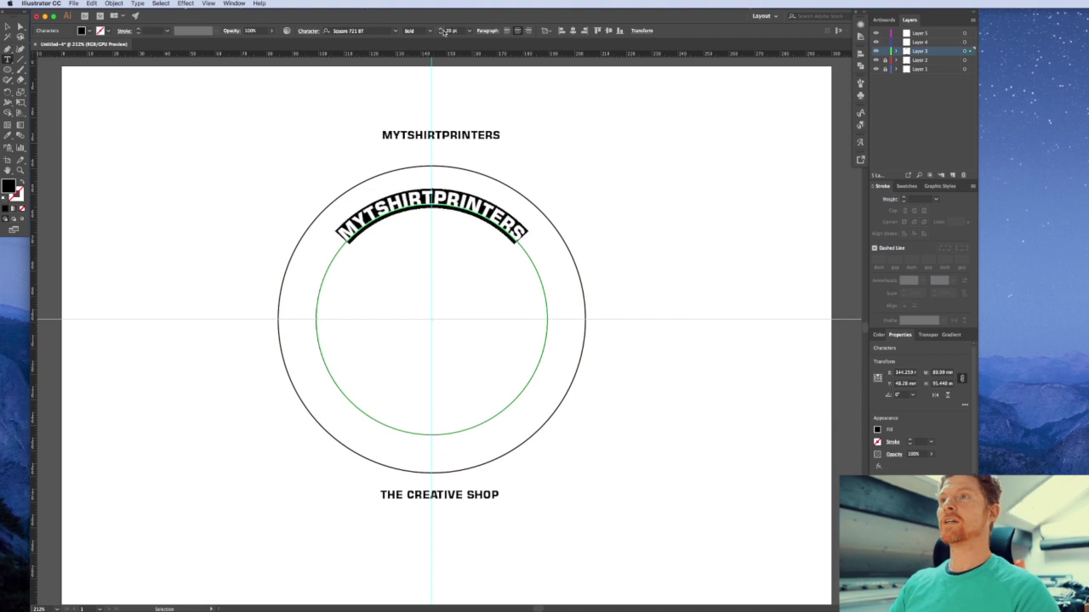
{"action": "left_click", "coordinate": [441, 30]}
{"action": "left_click", "coordinate": [441, 30]}
{"action": "left_click", "coordinate": [442, 30]}
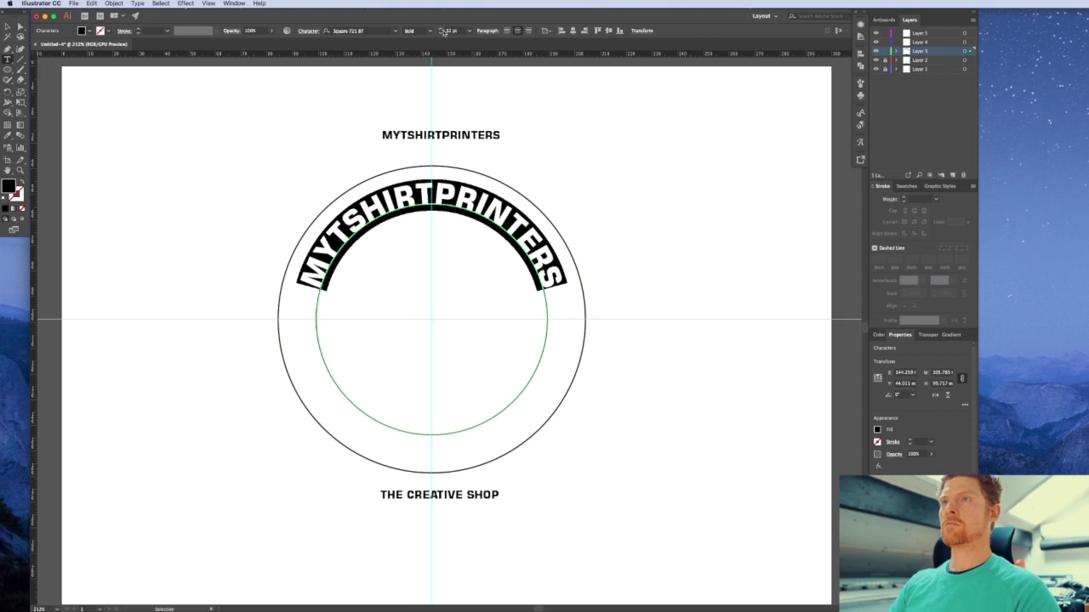
{"action": "left_click", "coordinate": [441, 34]}
{"action": "left_click", "coordinate": [441, 29]}
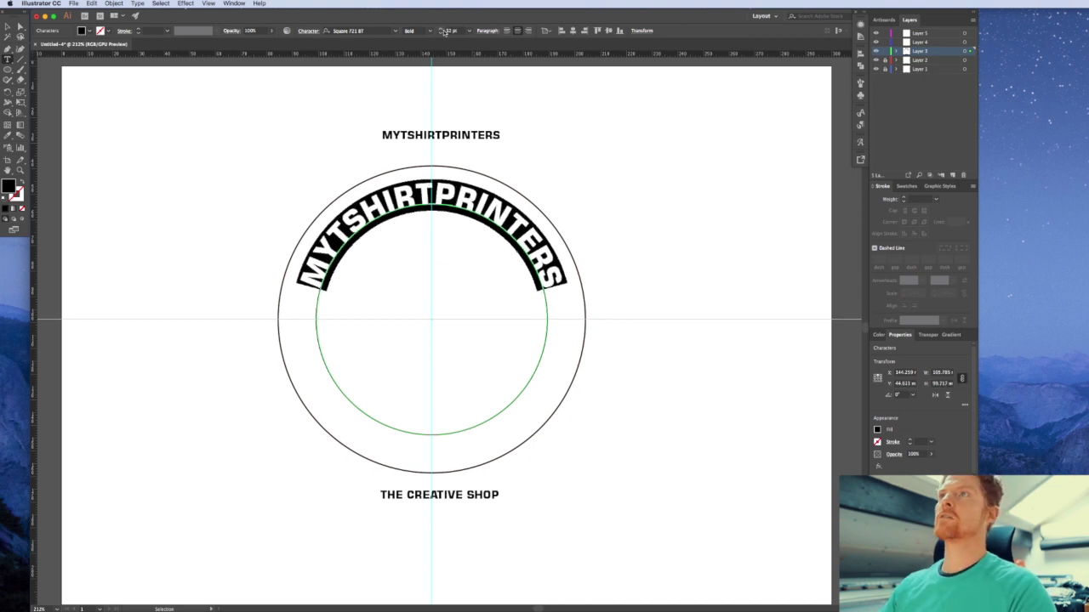
{"action": "left_click", "coordinate": [631, 222], "text": "super"}
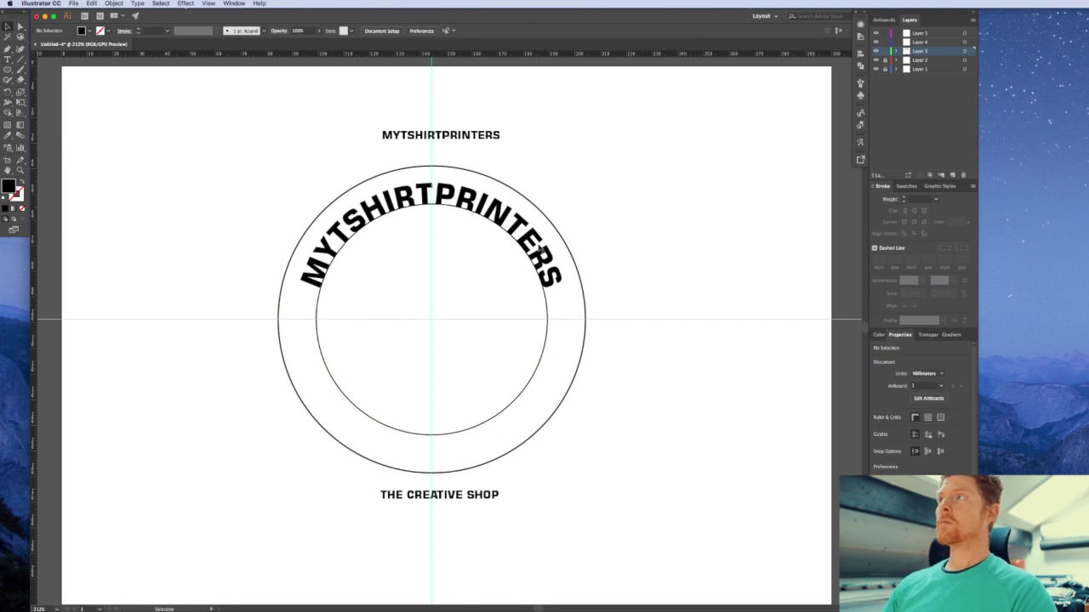
Lock Layer 3 and unlock Layer 2, then test-move the Layer 2 inner circle and undo that move
{"action": "left_click", "coordinate": [543, 251]}
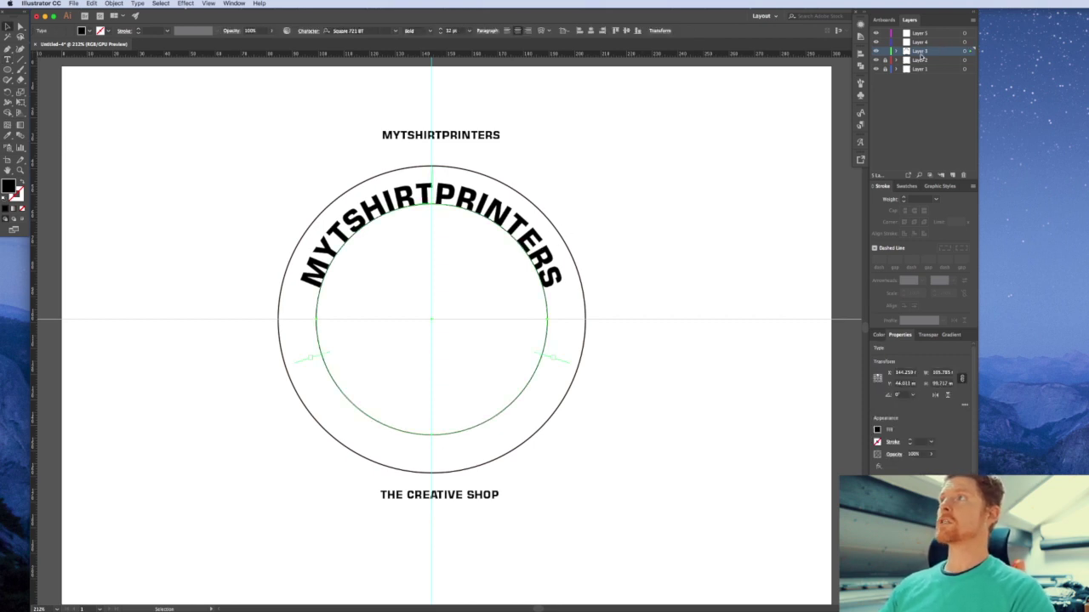
{"action": "left_click", "coordinate": [885, 52]}
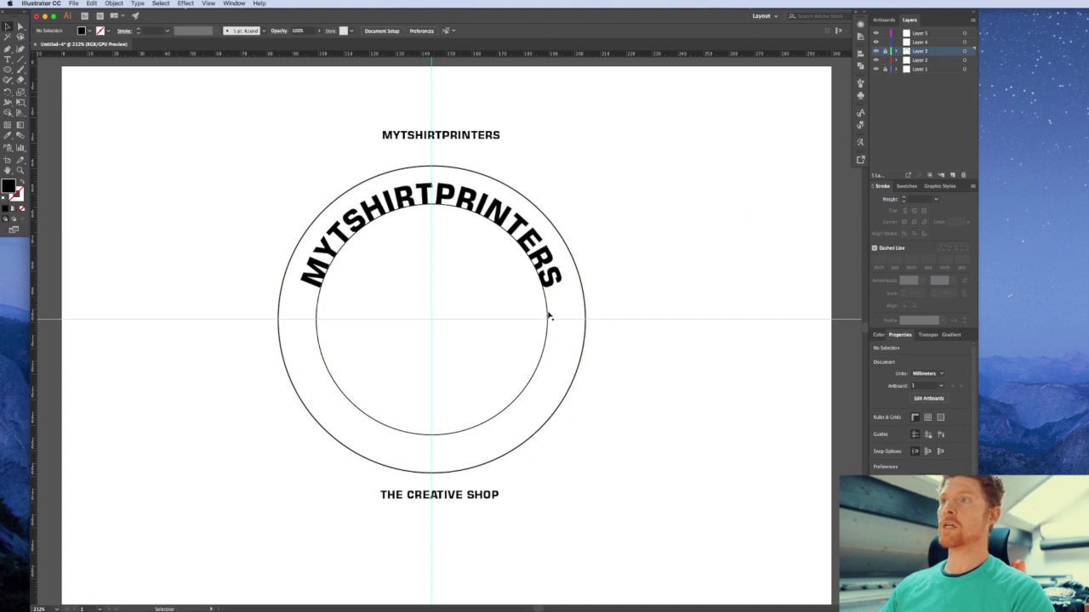
{"action": "left_click_drag", "start_coordinate": [548, 316], "coordinate": [666, 251]}
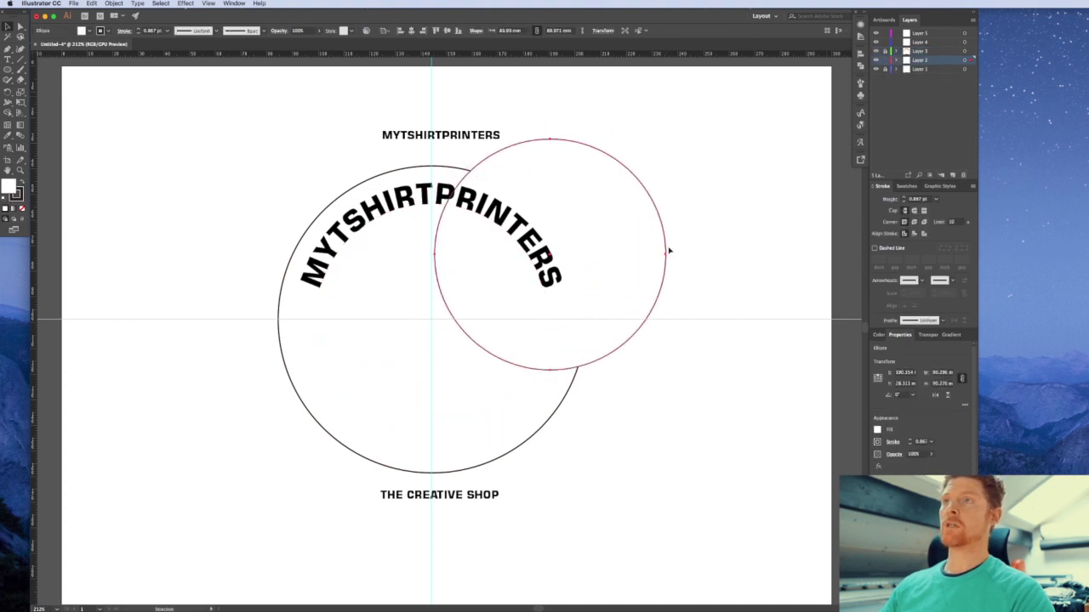
{"action": "key", "text": "super+z"}
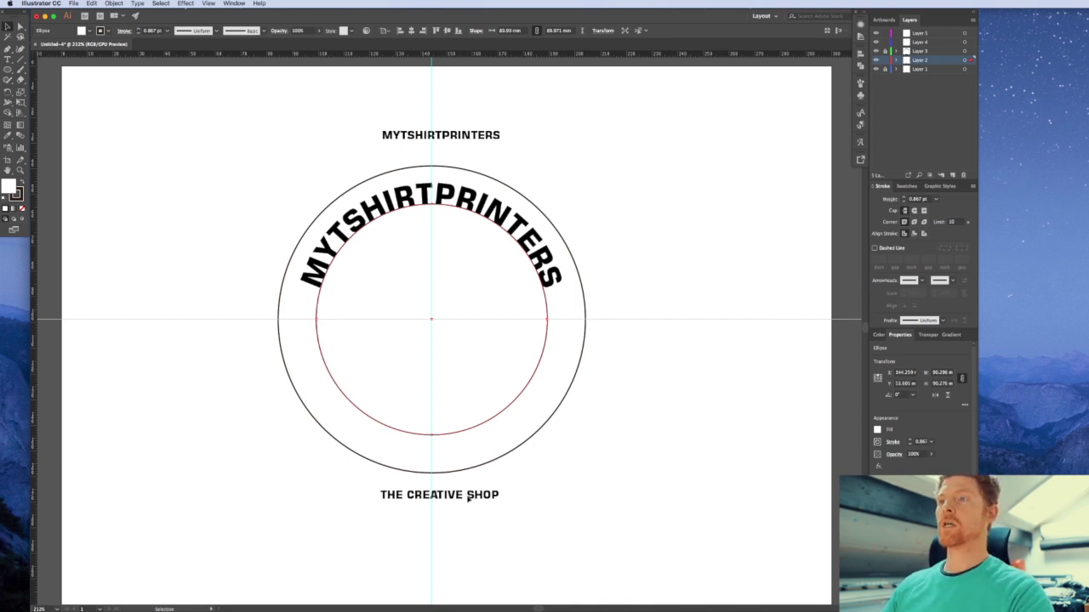
Copy the straight THE CREATIVE SHOP text from Layer 3, relock that layer, and paste the copy on Layer 2, placing it below the original
{"action": "left_click", "coordinate": [465, 500]}
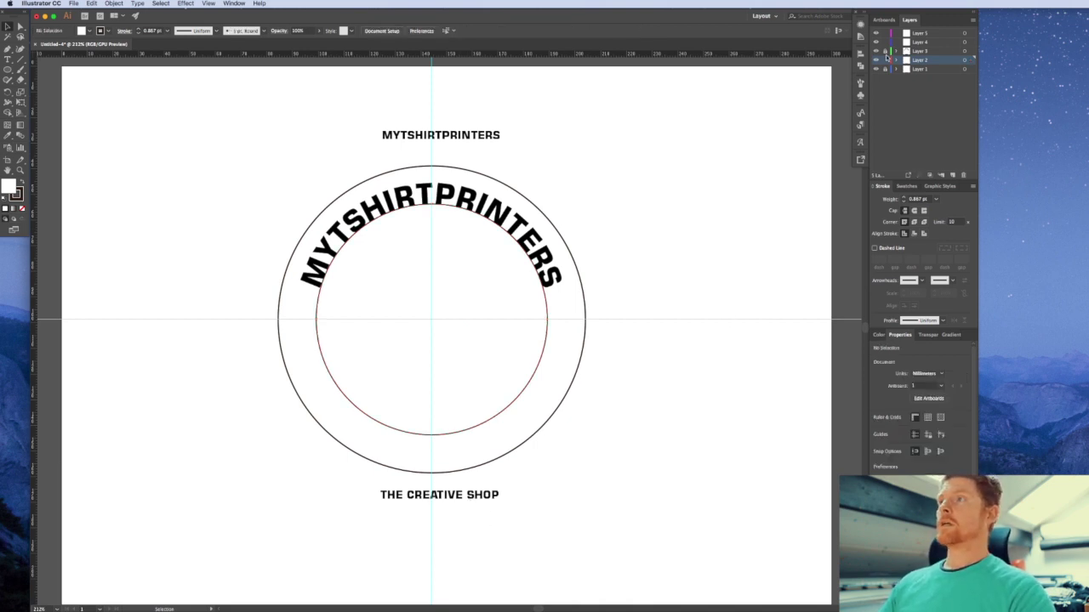
{"action": "left_click", "coordinate": [489, 491]}
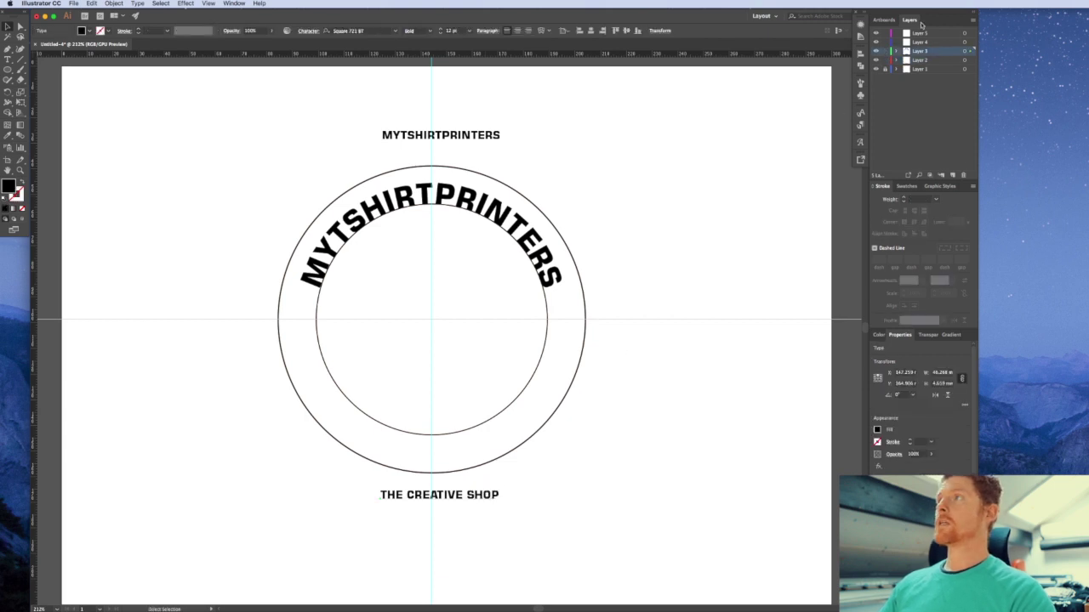
{"action": "left_click", "coordinate": [885, 52]}
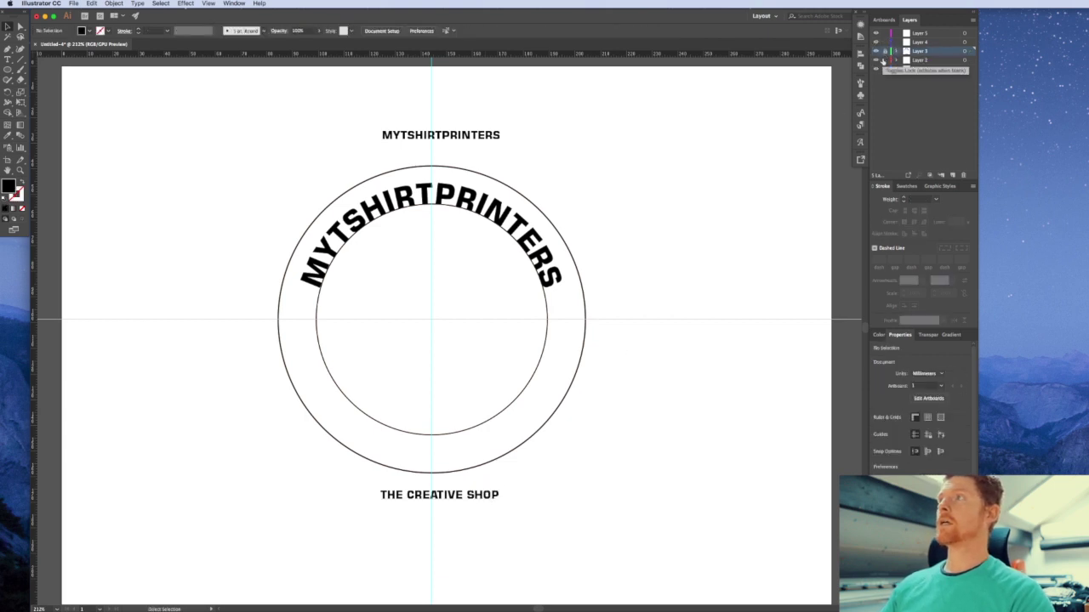
{"action": "left_click", "coordinate": [934, 60]}
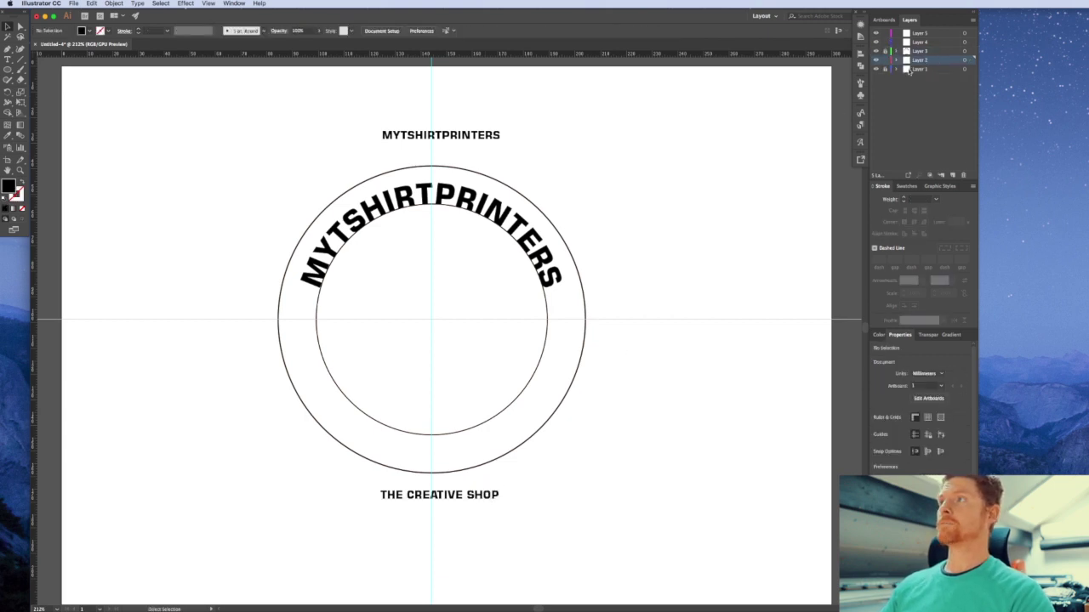
{"action": "left_click", "coordinate": [486, 497]}
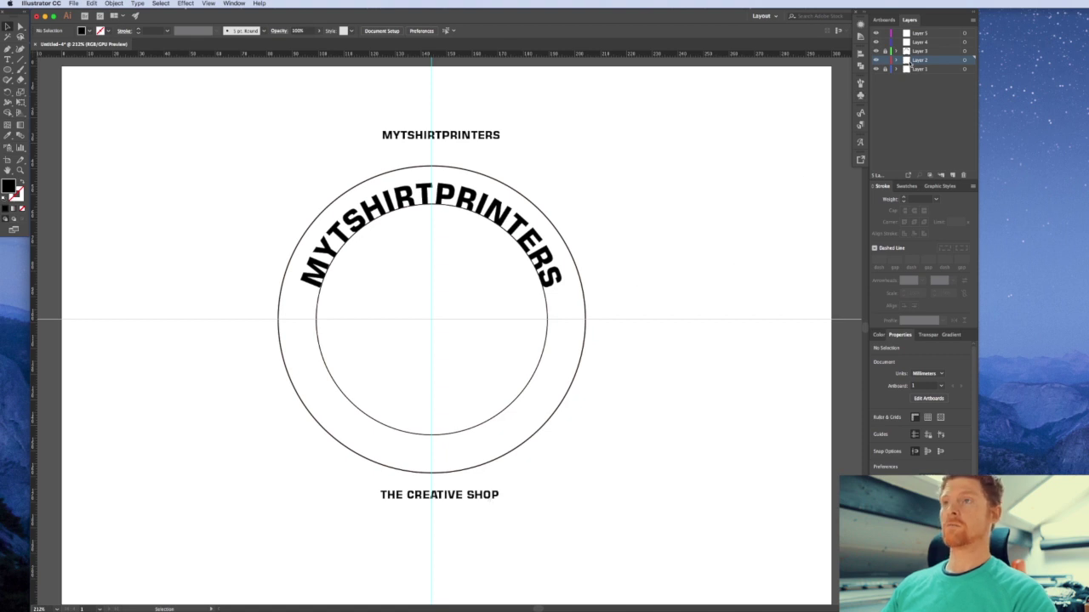
{"action": "key", "text": "super+f"}
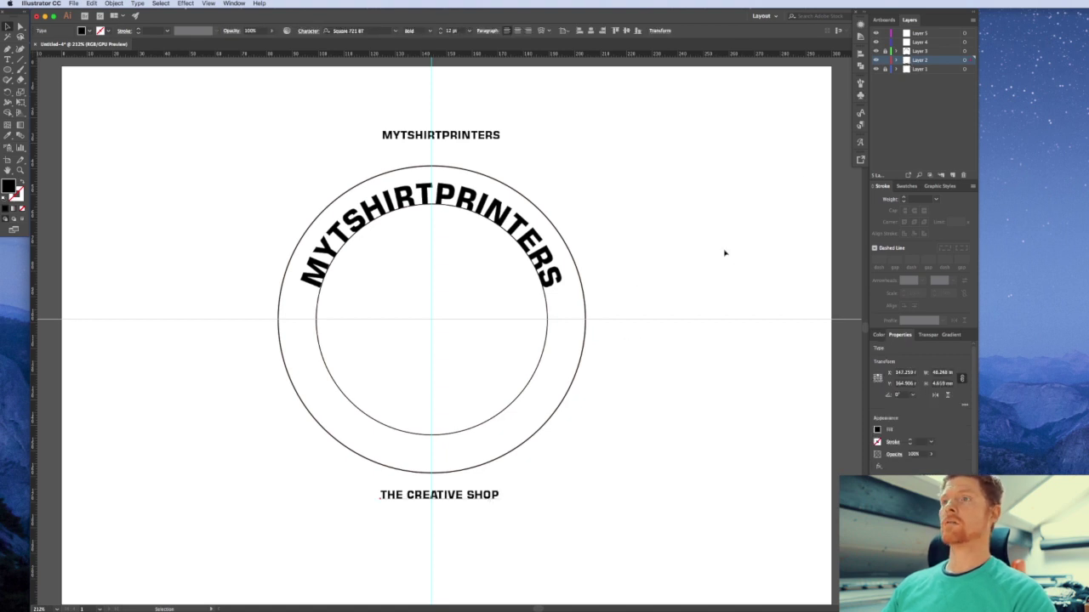
{"action": "left_click_drag", "start_coordinate": [463, 503], "coordinate": [448, 541]}
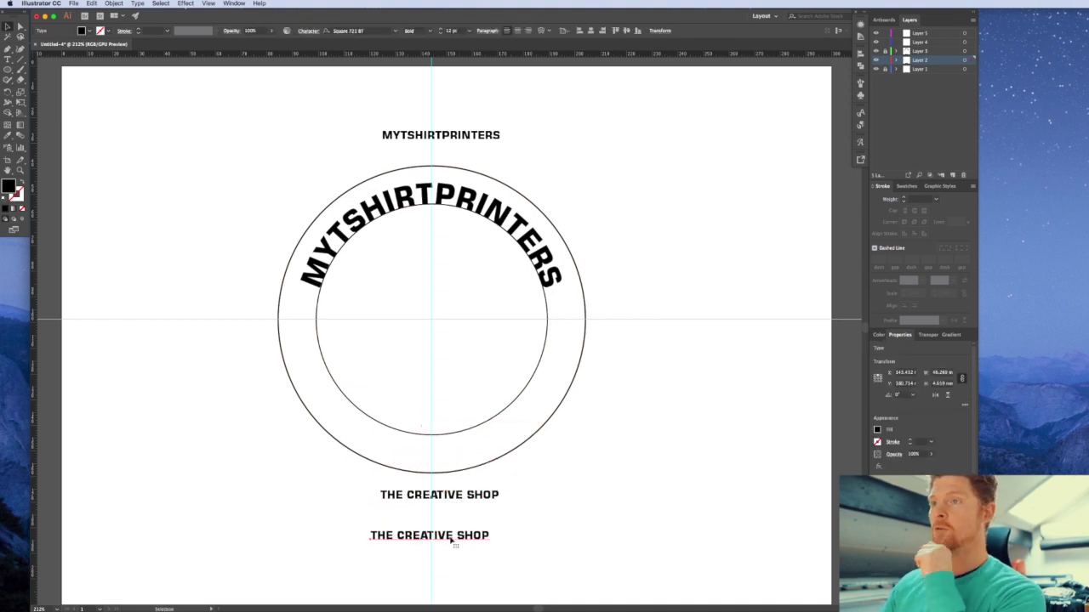
Turn the Layer 2 inner circle into a type path starting at its bottom point and paste THE CREATIVE SHOP along it
{"action": "triple_click", "coordinate": [453, 542]}
{"action": "key", "text": "ctrl+c"}
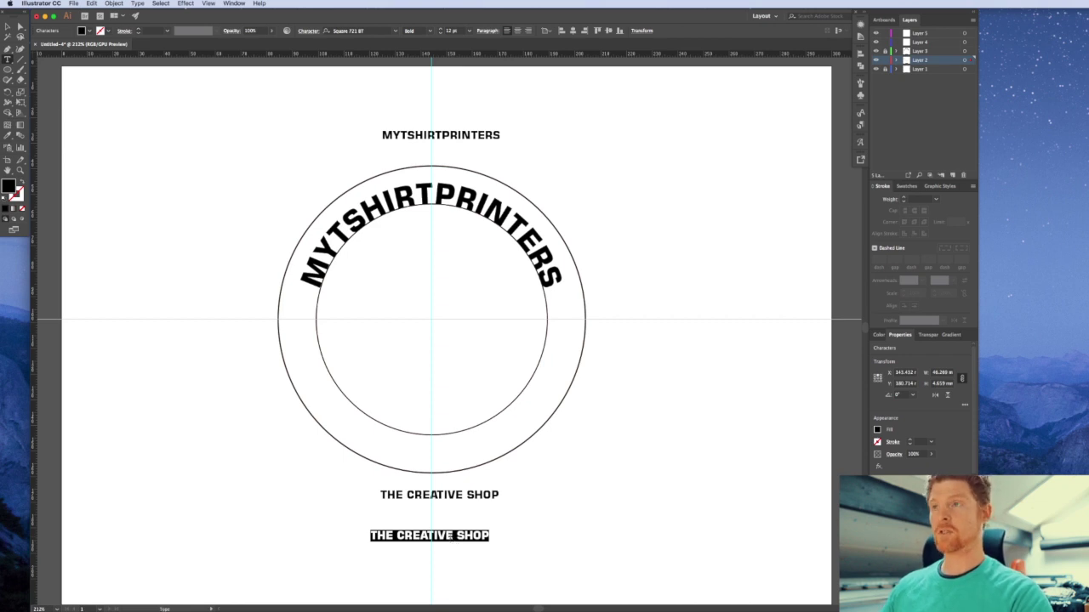
{"action": "left_click", "coordinate": [504, 493], "text": "super"}
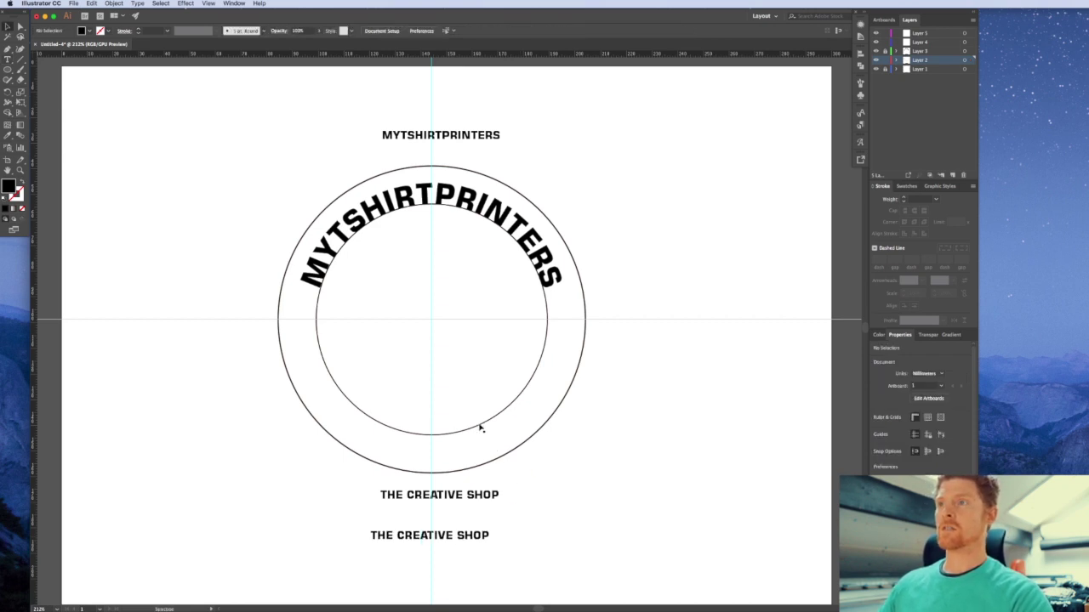
{"action": "left_click_drag", "start_coordinate": [482, 425], "coordinate": [492, 426]}
{"action": "left_click", "coordinate": [473, 435]}
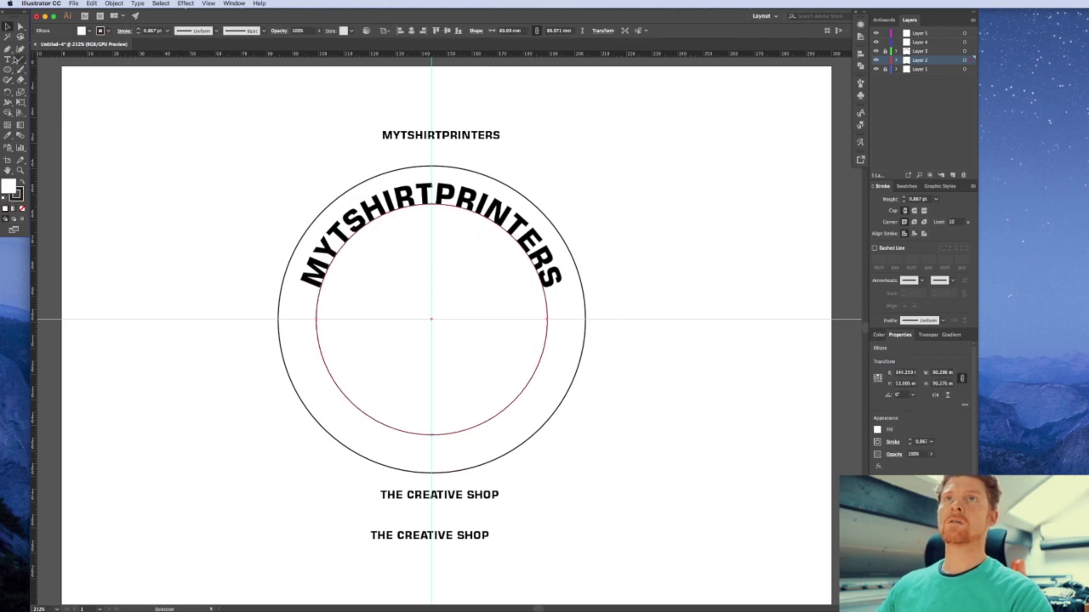
{"action": "left_click", "coordinate": [7, 60]}
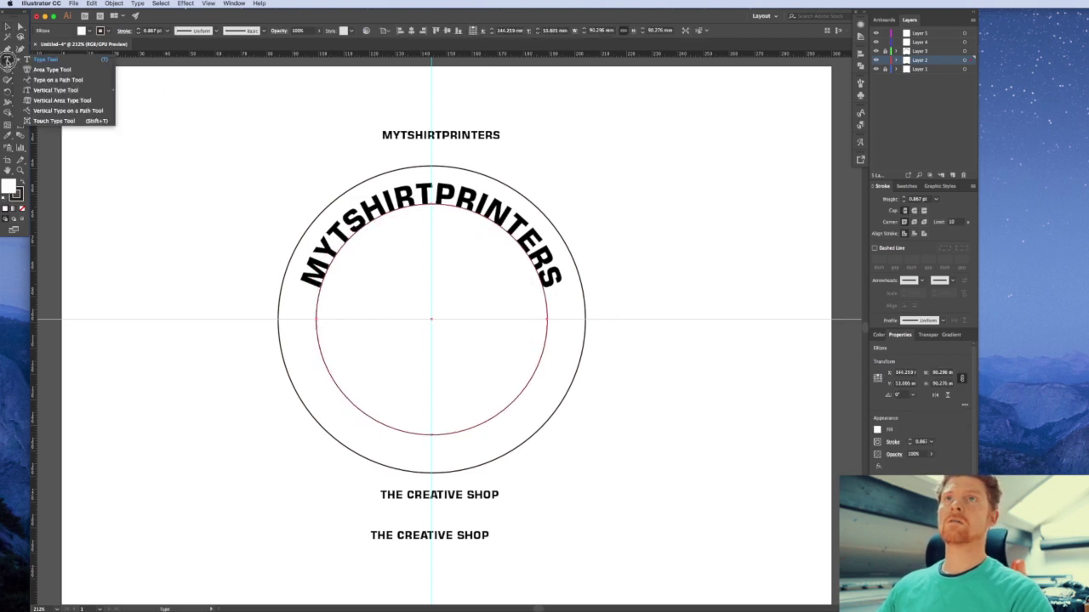
{"action": "left_click", "coordinate": [48, 80]}
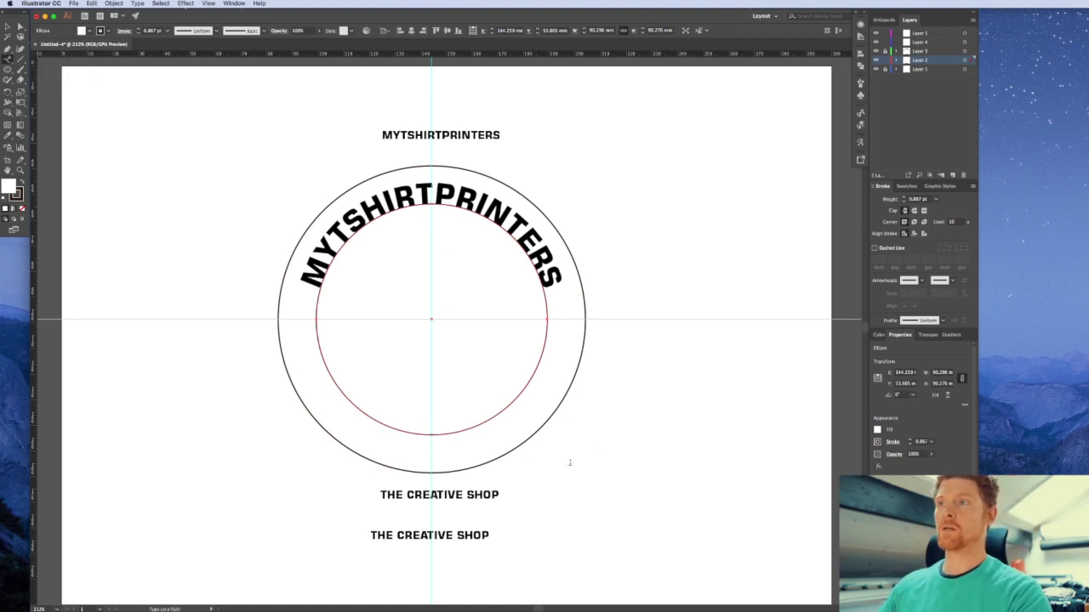
{"action": "left_click", "coordinate": [433, 435]}
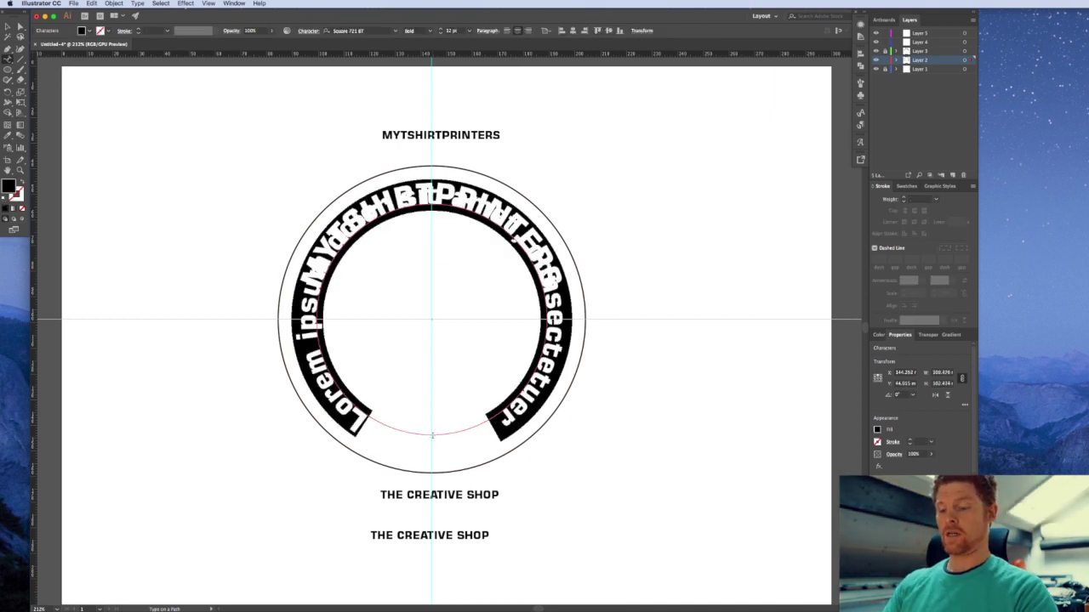
{"action": "key", "text": "ctrl+v"}
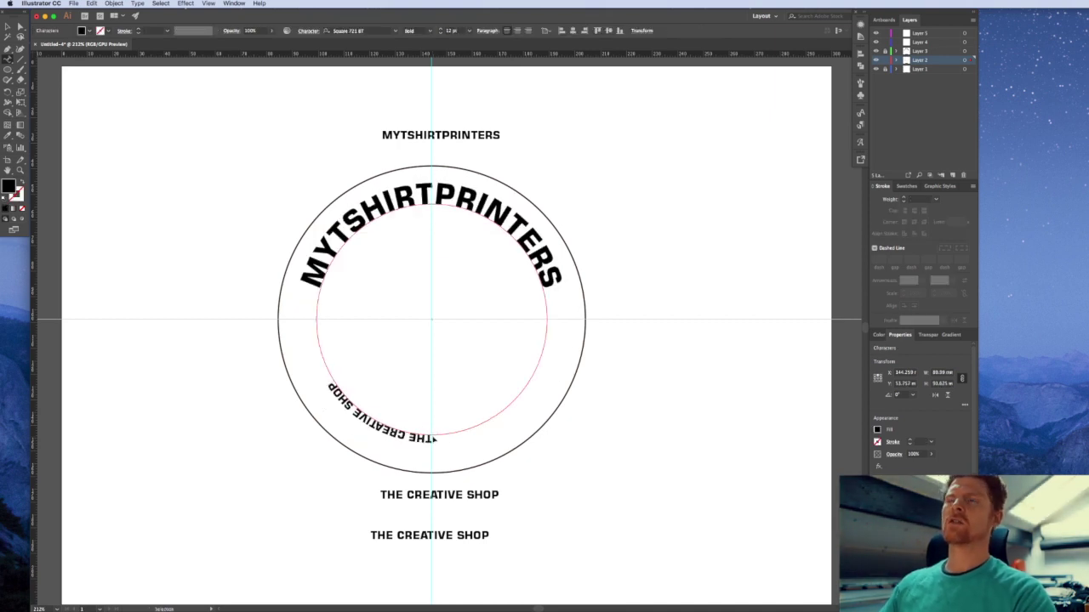
Set all of the curved THE CREATIVE SHOP text to 30 pt
{"action": "key", "text": "ctrl+a"}
{"action": "left_click", "coordinate": [451, 31]}
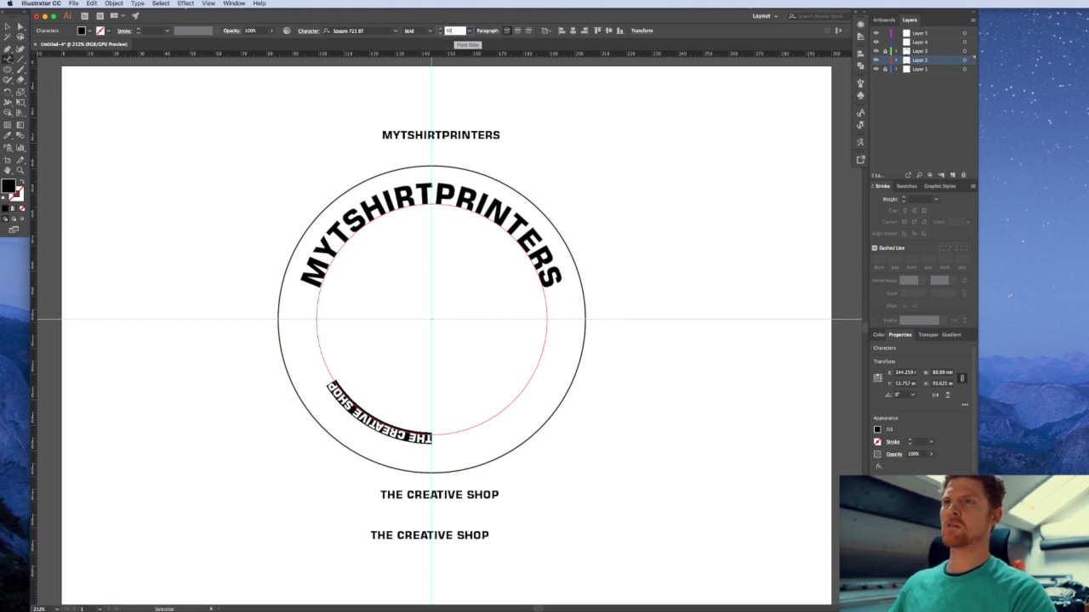
{"action": "type", "text": "30"}
{"action": "key", "text": "Return"}
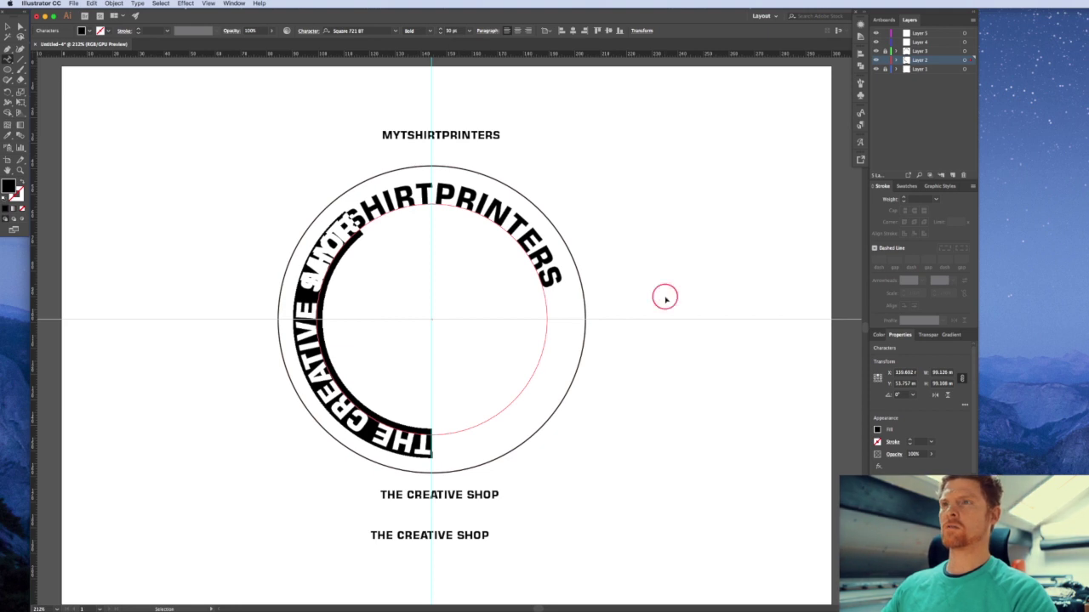
{"action": "left_click", "coordinate": [665, 297]}
Centre-align THE CREATIVE SHOP on its path and slide it around until it is centred at the bottom of the ring
{"action": "left_click", "coordinate": [433, 441]}
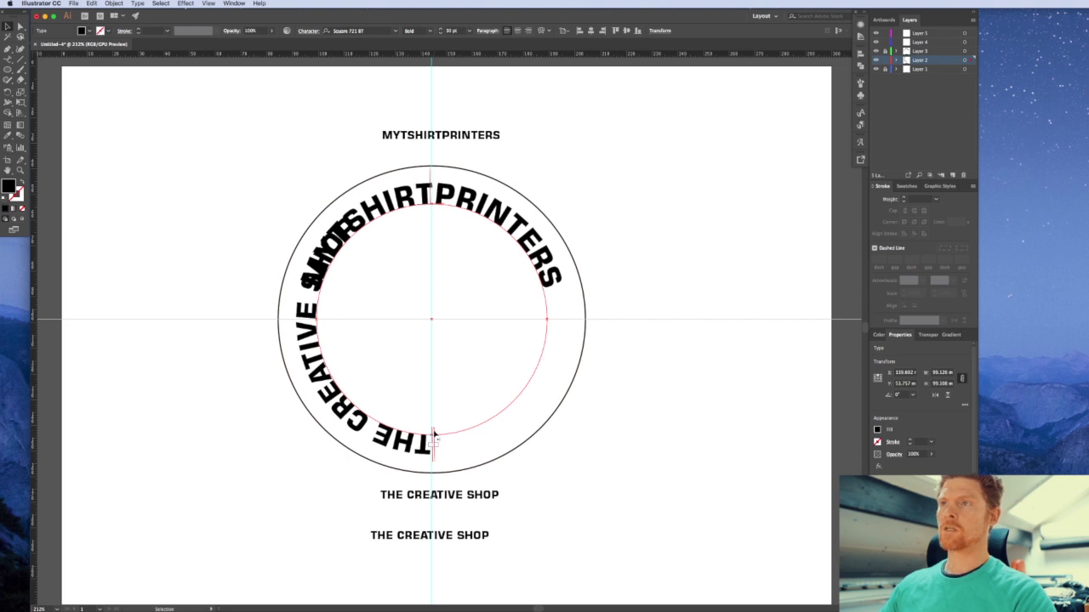
{"action": "left_click_drag", "start_coordinate": [433, 434], "coordinate": [474, 174]}
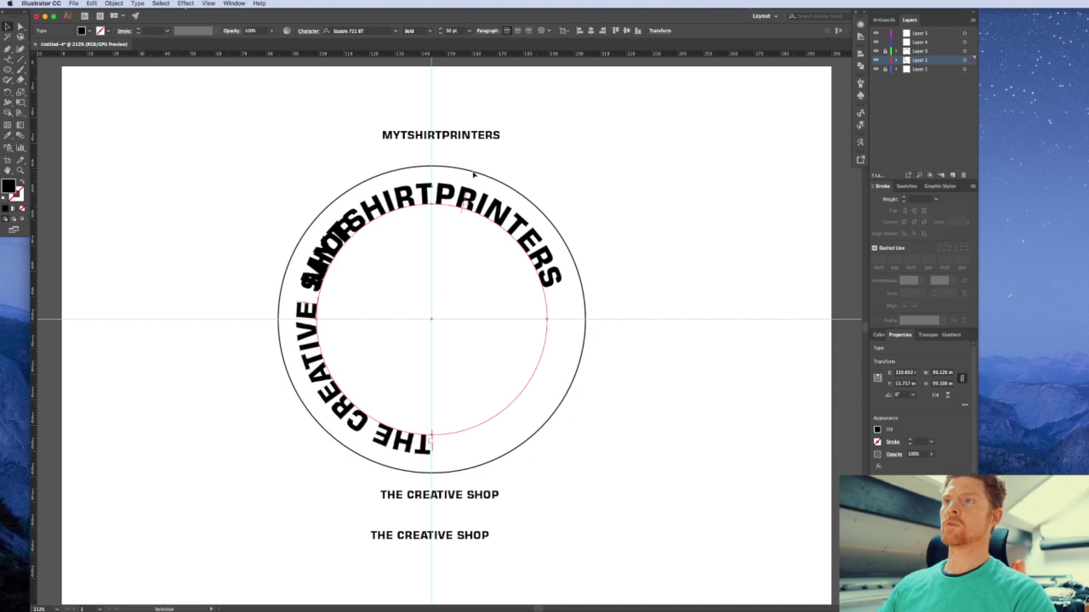
{"action": "left_click", "coordinate": [517, 30]}
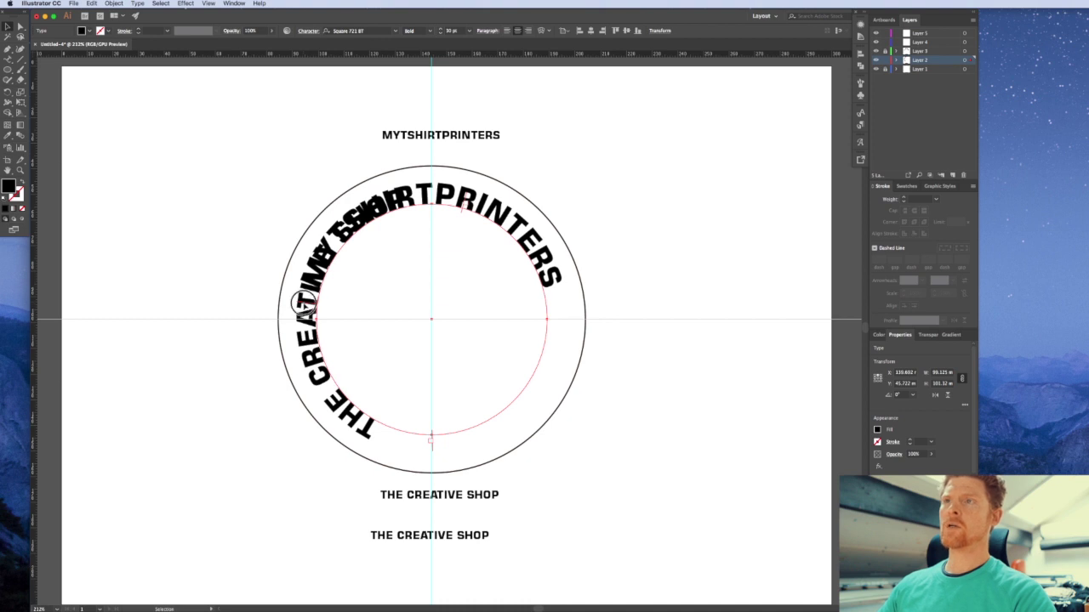
{"action": "left_click_drag", "start_coordinate": [304, 300], "coordinate": [432, 442]}
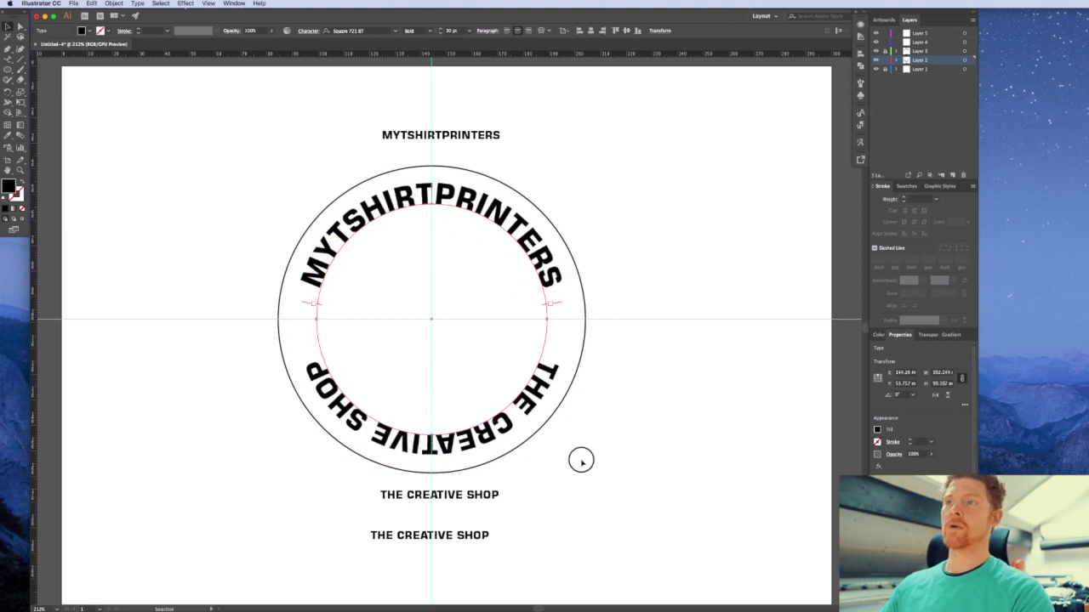
Flip the curved THE CREATIVE SHOP text to the inner side of its circular path
{"action": "left_click", "coordinate": [550, 448]}
{"action": "left_click", "coordinate": [457, 456]}
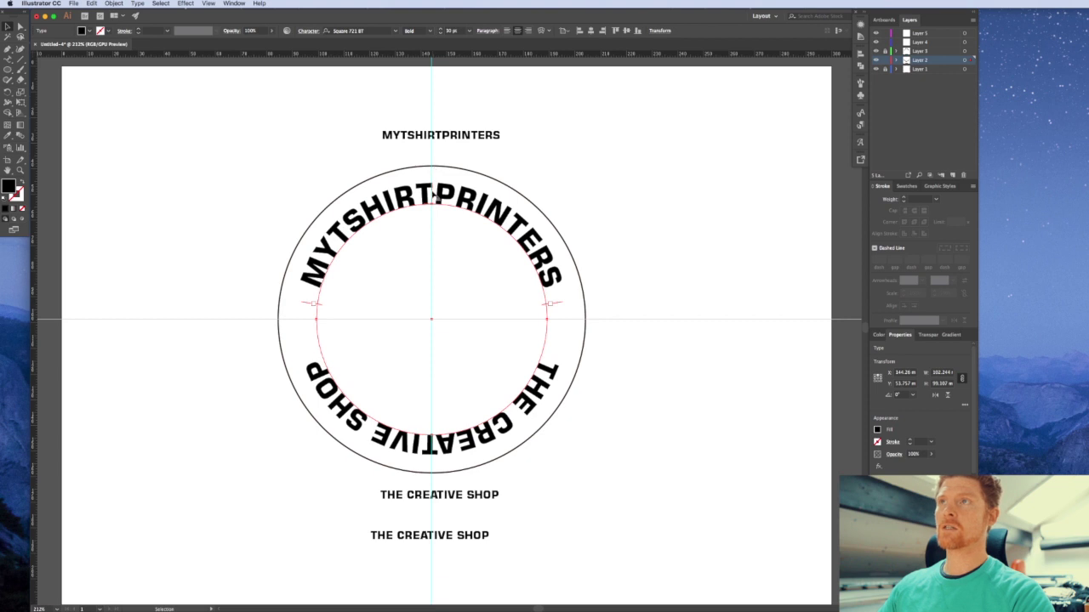
{"action": "left_click_drag", "start_coordinate": [434, 197], "coordinate": [434, 208]}
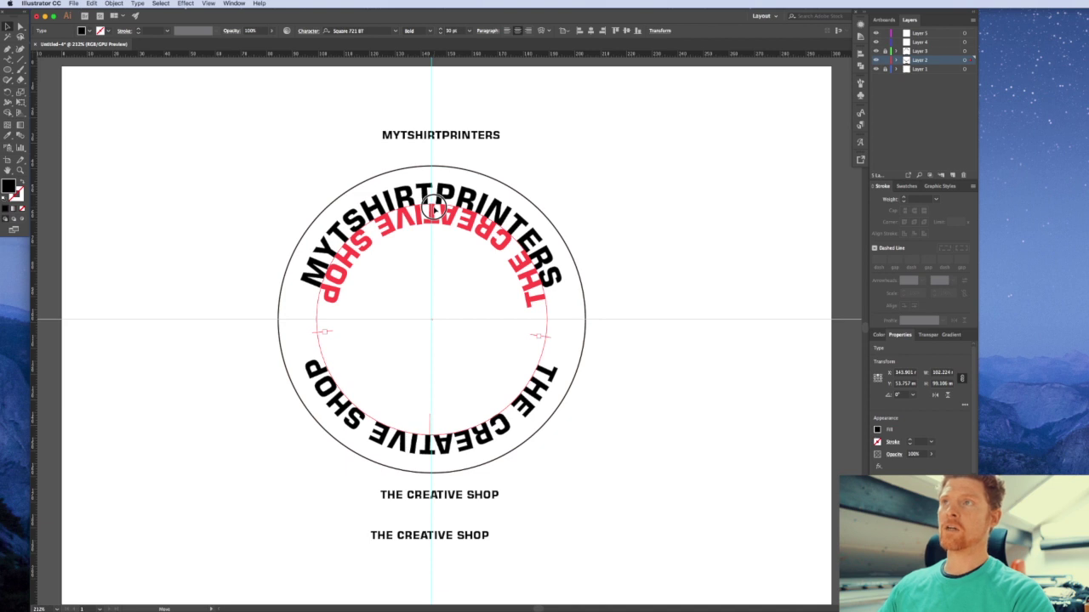
{"action": "left_click_drag", "start_coordinate": [434, 209], "coordinate": [432, 411]}
Rotate the flipped THE CREATIVE SHOP type path around the circle until the text reads upright, centred at the bottom
{"action": "key", "text": "r"}
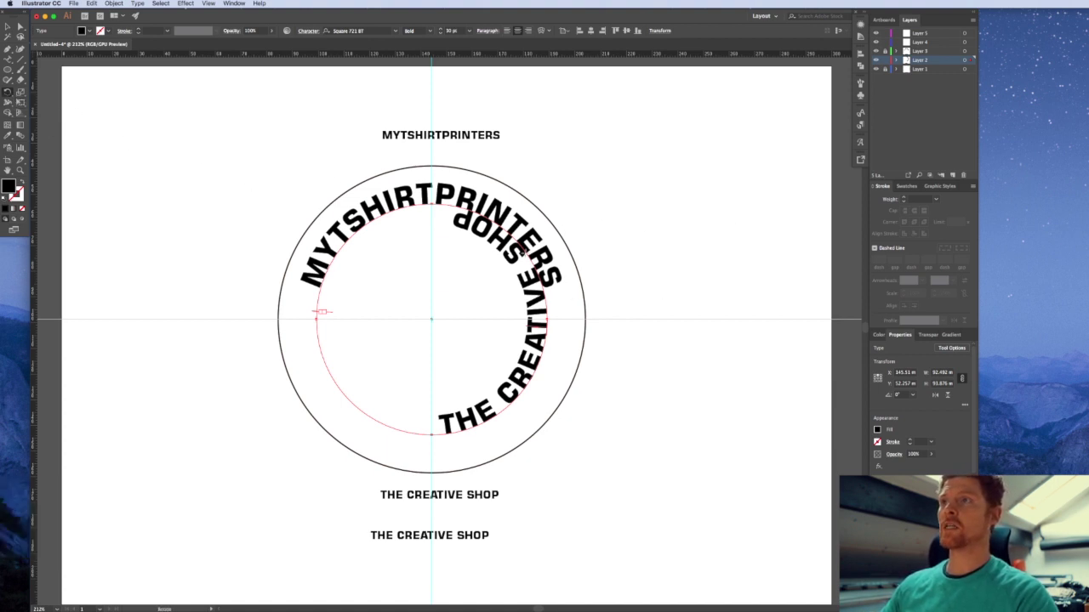
{"action": "left_click_drag", "start_coordinate": [680, 255], "coordinate": [672, 380]}
{"action": "key", "text": "v"}
{"action": "left_click", "coordinate": [654, 379]}
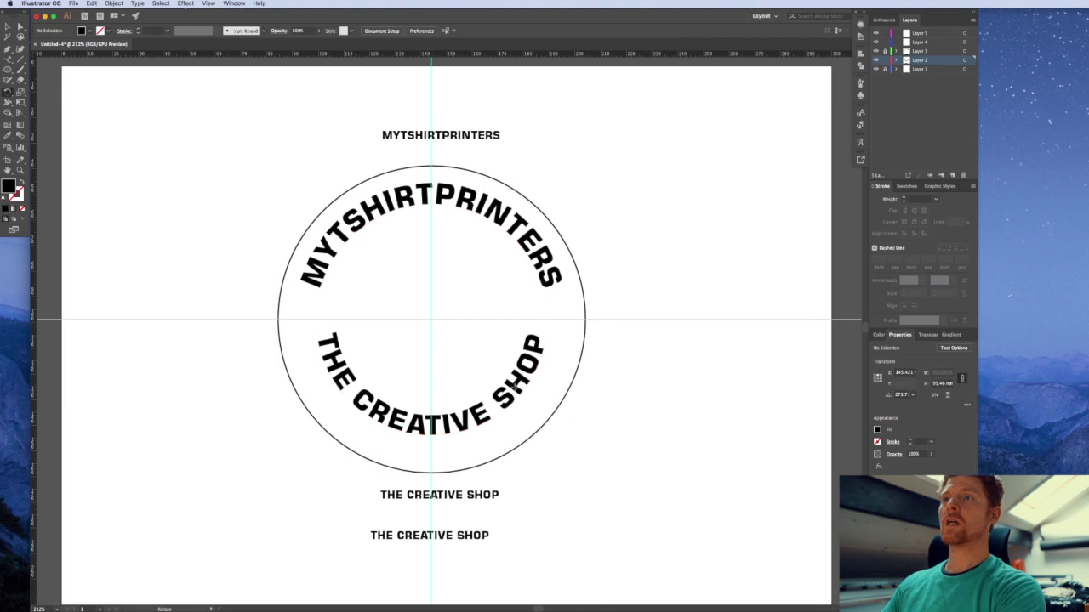
Open the Character settings for the curved THE CREATIVE SHOP text and place them in the empty area beside the badge
{"action": "left_click", "coordinate": [382, 408]}
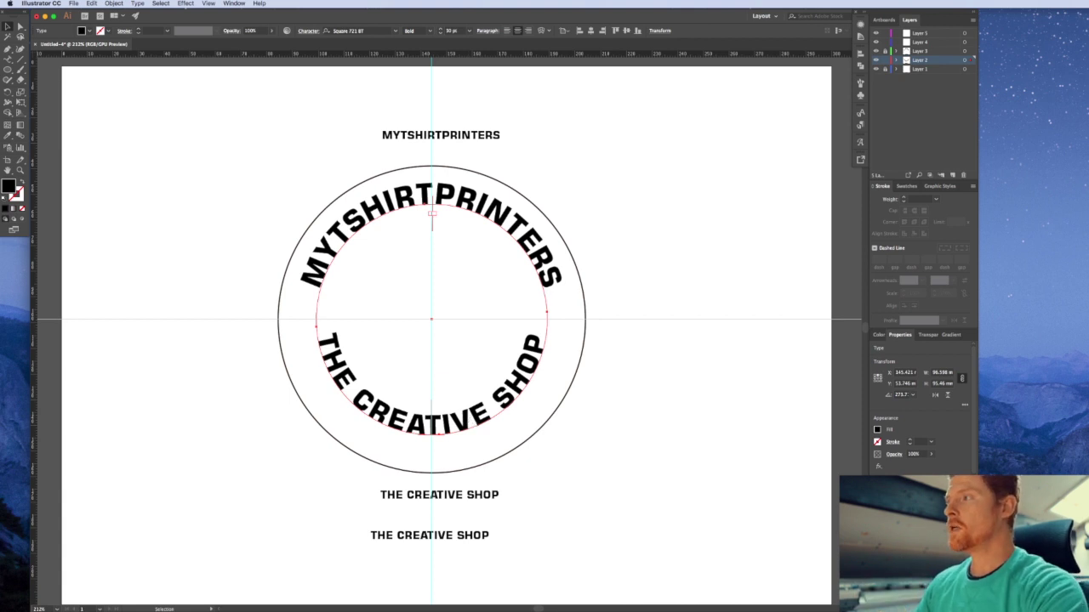
{"action": "key", "text": "super+t"}
{"action": "left_click_drag", "start_coordinate": [733, 292], "coordinate": [687, 155]}
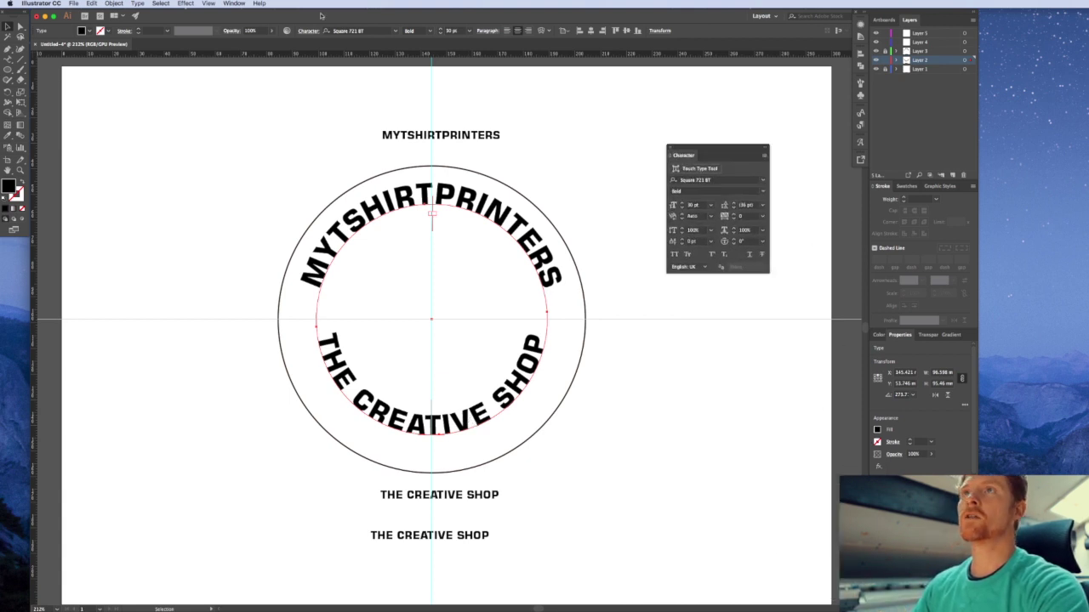
{"action": "left_click", "coordinate": [234, 4]}
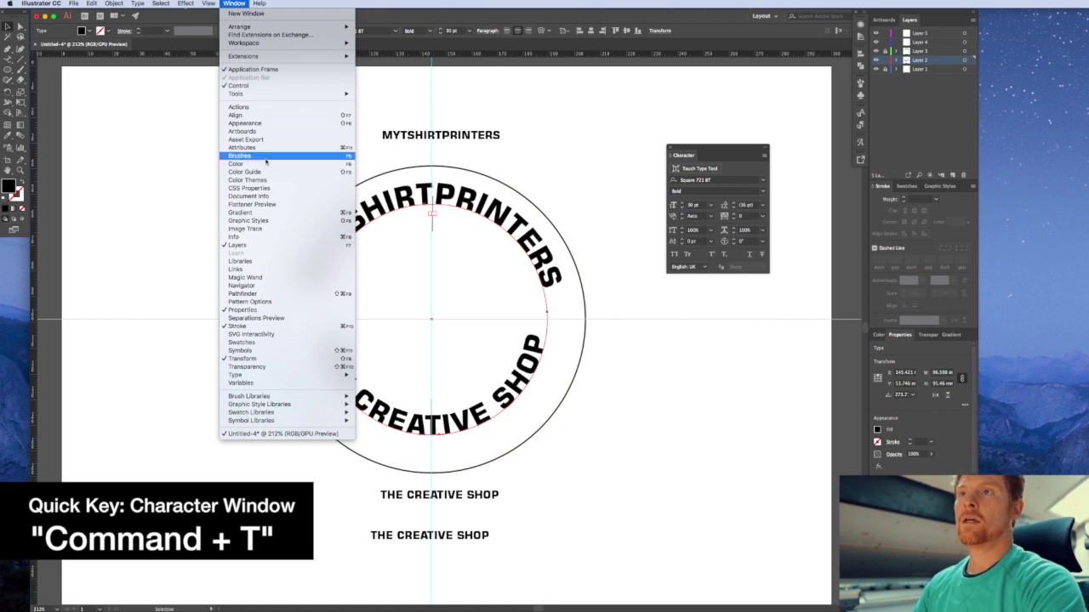
{"action": "mouse_move", "coordinate": [328, 376]}
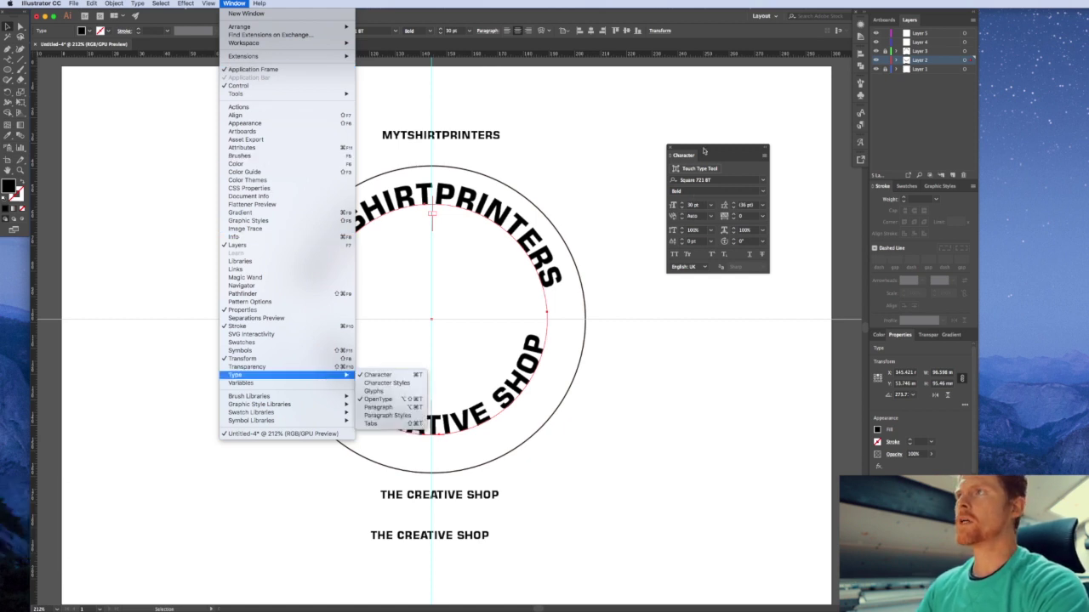
{"action": "left_click_drag", "start_coordinate": [703, 151], "coordinate": [684, 139]}
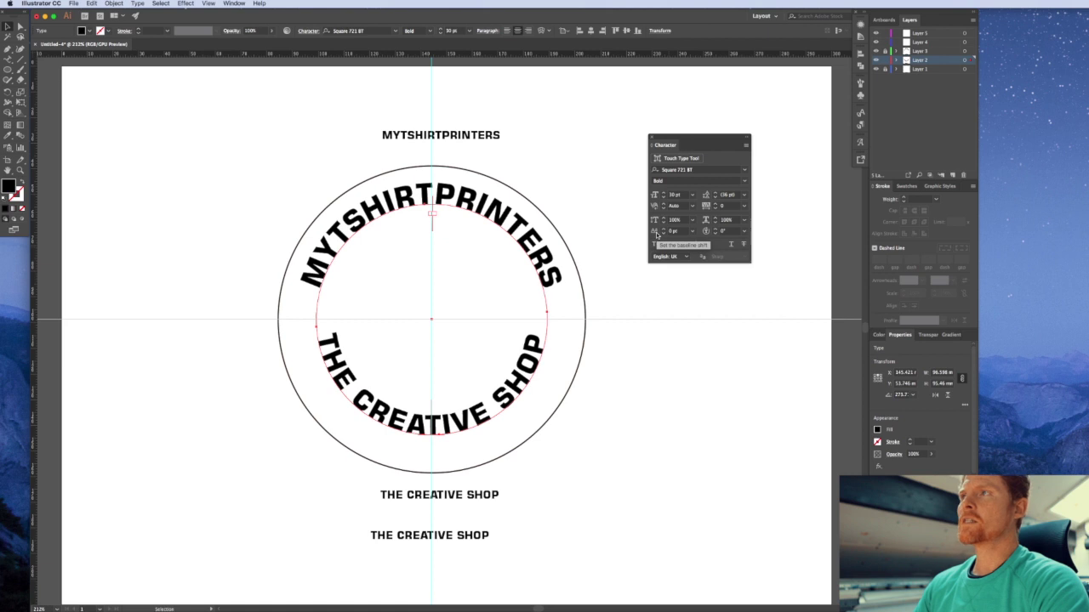
Set the baseline shift of the curved THE CREATIVE SHOP text to -21 pt, moving it outside the inner circle
{"action": "left_click", "coordinate": [662, 234]}
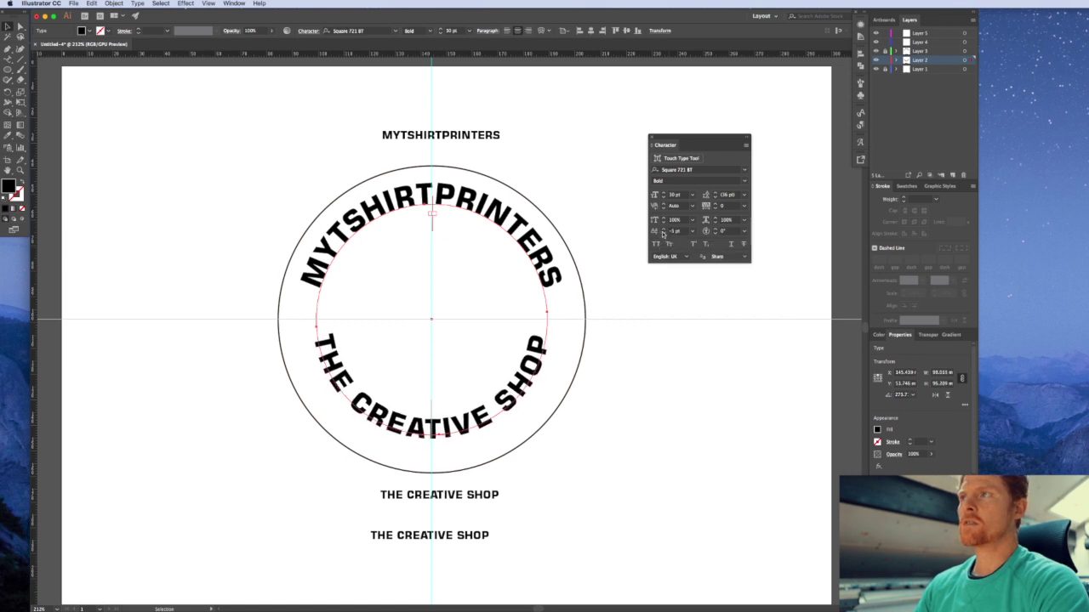
{"action": "left_click", "coordinate": [663, 234]}
{"action": "left_click", "coordinate": [662, 234]}
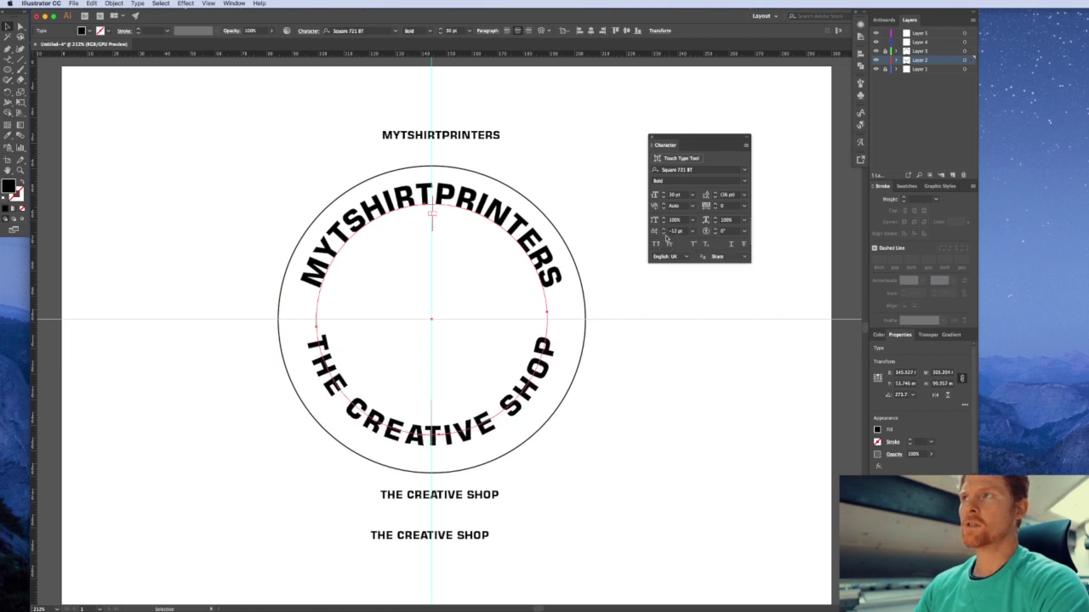
{"action": "left_click", "coordinate": [664, 234]}
{"action": "left_click", "coordinate": [664, 234]}
{"action": "left_click", "coordinate": [664, 234]}
{"action": "left_click", "coordinate": [663, 234]}
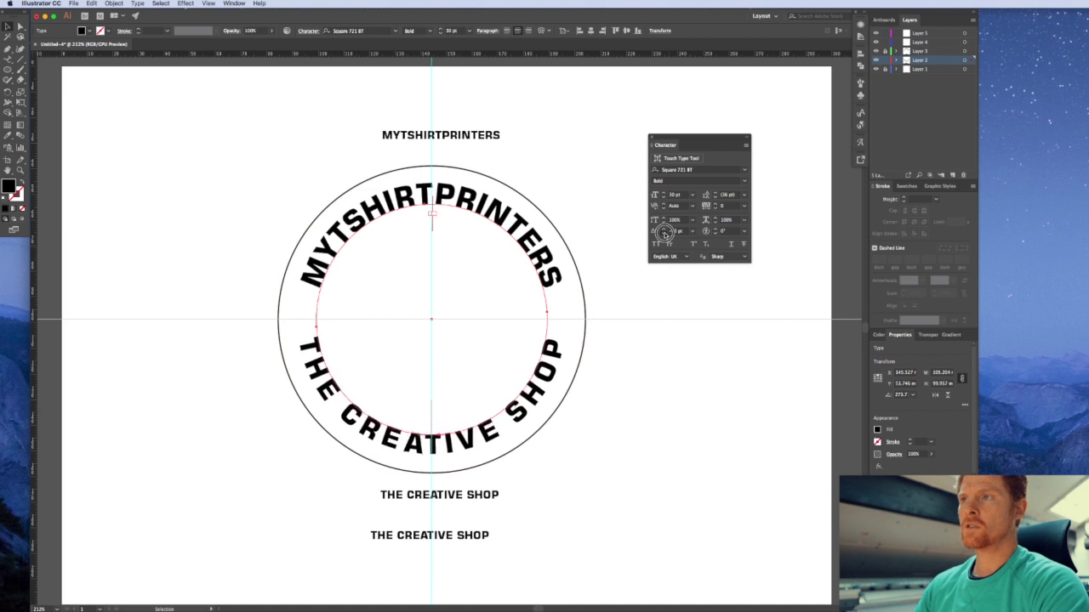
{"action": "left_click", "coordinate": [663, 234]}
{"action": "left_click", "coordinate": [664, 234]}
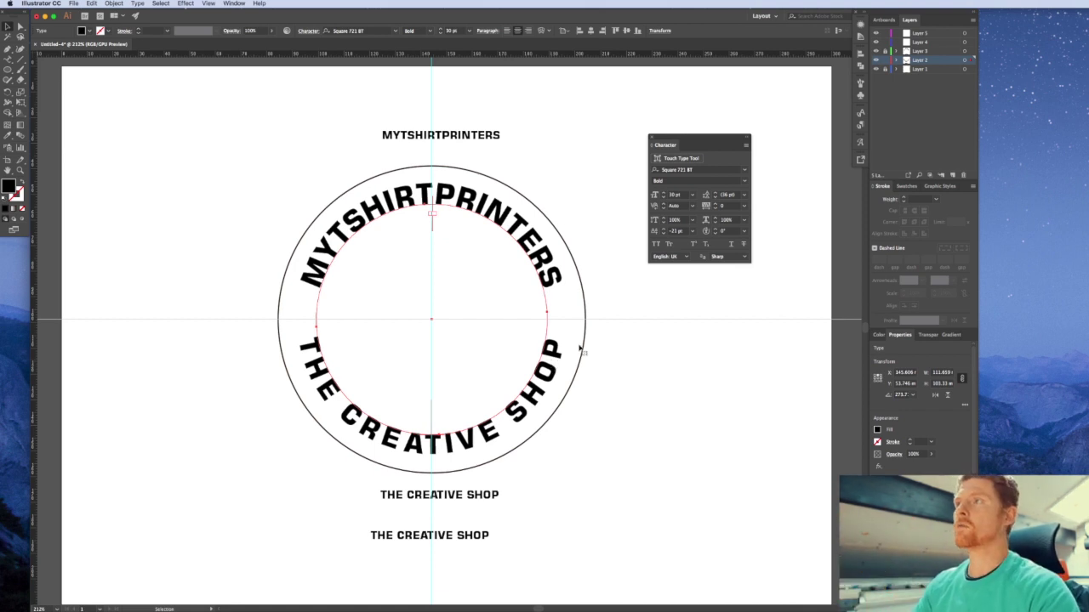
Tighten the tracking of the curved THE CREATIVE SHOP text to -44, deselect it, and close the Character settings
{"action": "left_click", "coordinate": [715, 210]}
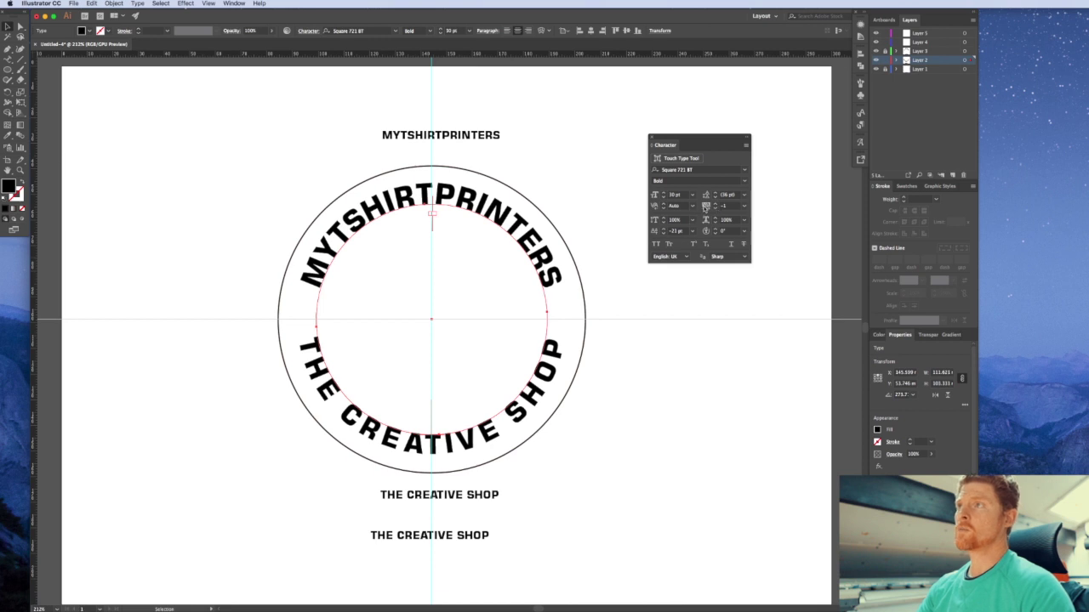
{"action": "left_click", "coordinate": [706, 209]}
{"action": "left_click", "coordinate": [715, 209]}
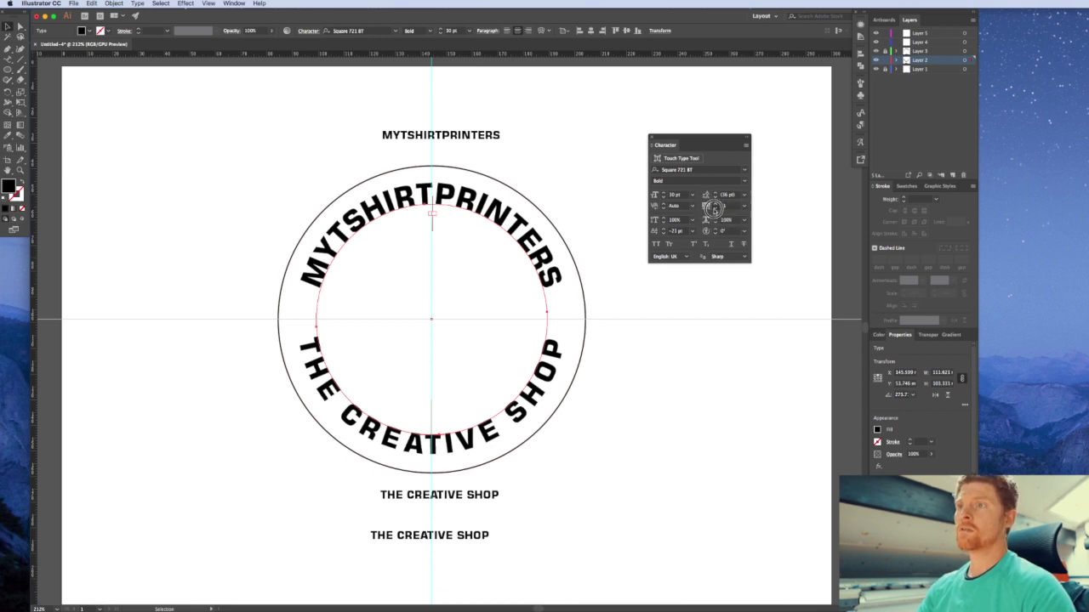
{"action": "left_click", "coordinate": [715, 209]}
{"action": "left_click", "coordinate": [715, 210]}
{"action": "left_click", "coordinate": [715, 209]}
{"action": "left_click", "coordinate": [714, 209]}
{"action": "left_click", "coordinate": [715, 209]}
{"action": "key", "text": "Down"}
{"action": "key", "text": "Down"}
{"action": "key", "text": "Down"}
{"action": "key", "text": "Down"}
{"action": "key", "text": "Down"}
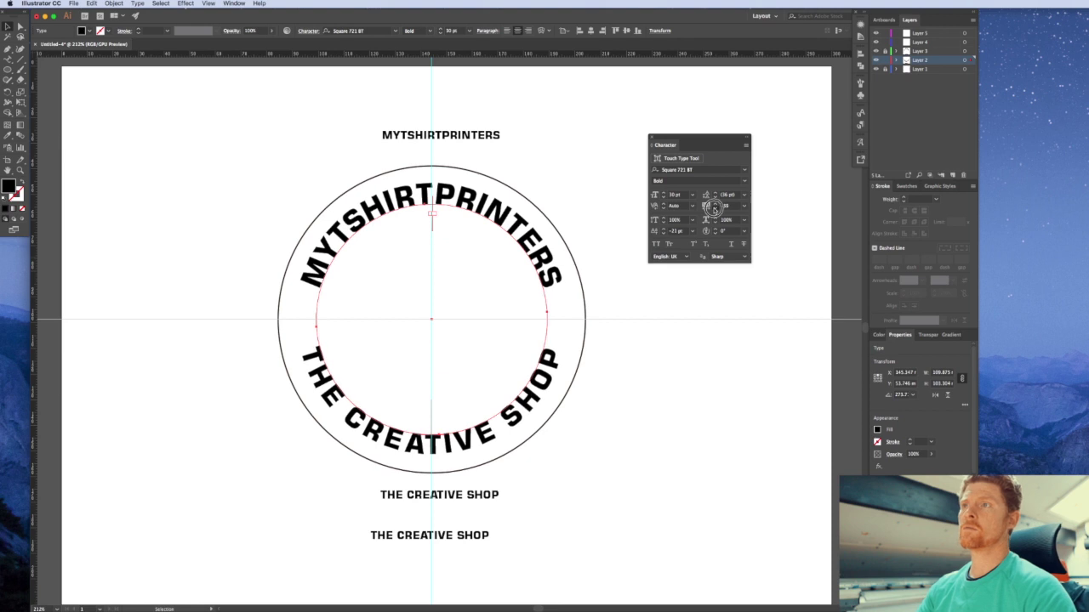
{"action": "left_click", "coordinate": [720, 444]}
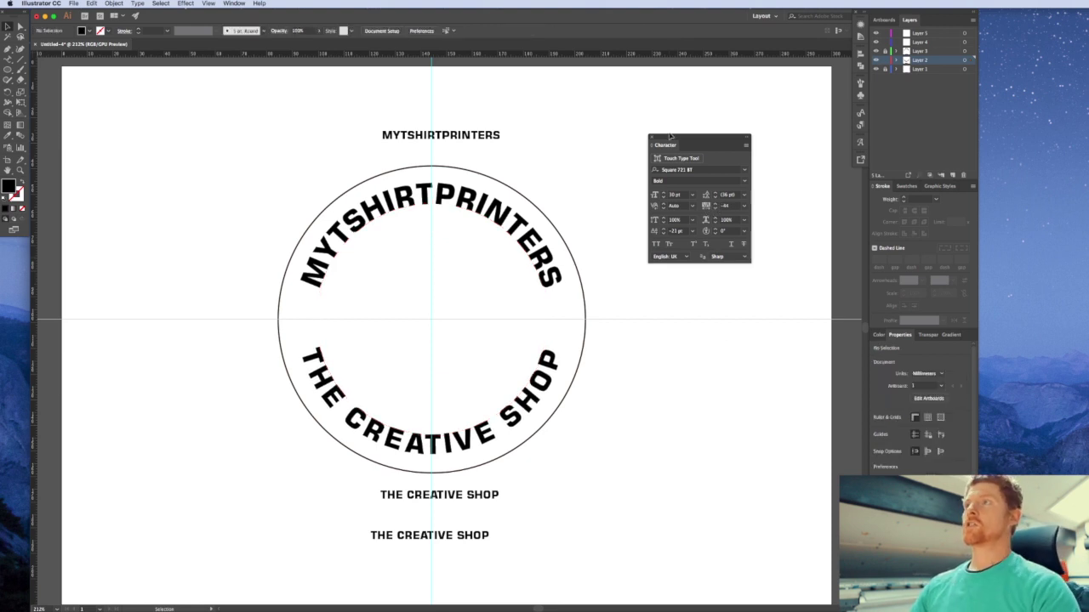
{"action": "left_click_drag", "start_coordinate": [670, 136], "coordinate": [745, 70]}
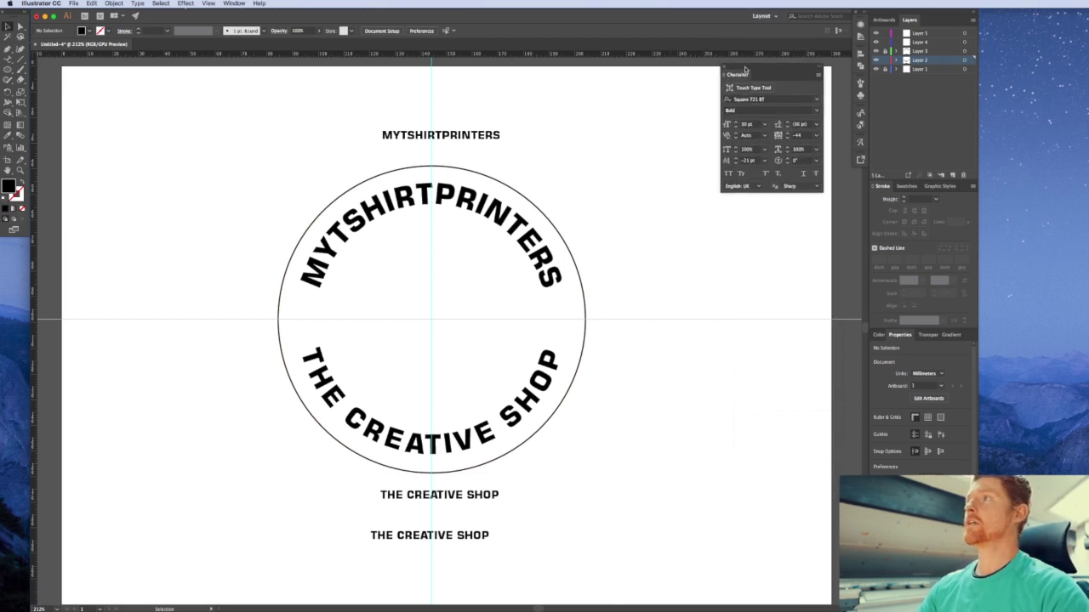
{"action": "left_click", "coordinate": [723, 68]}
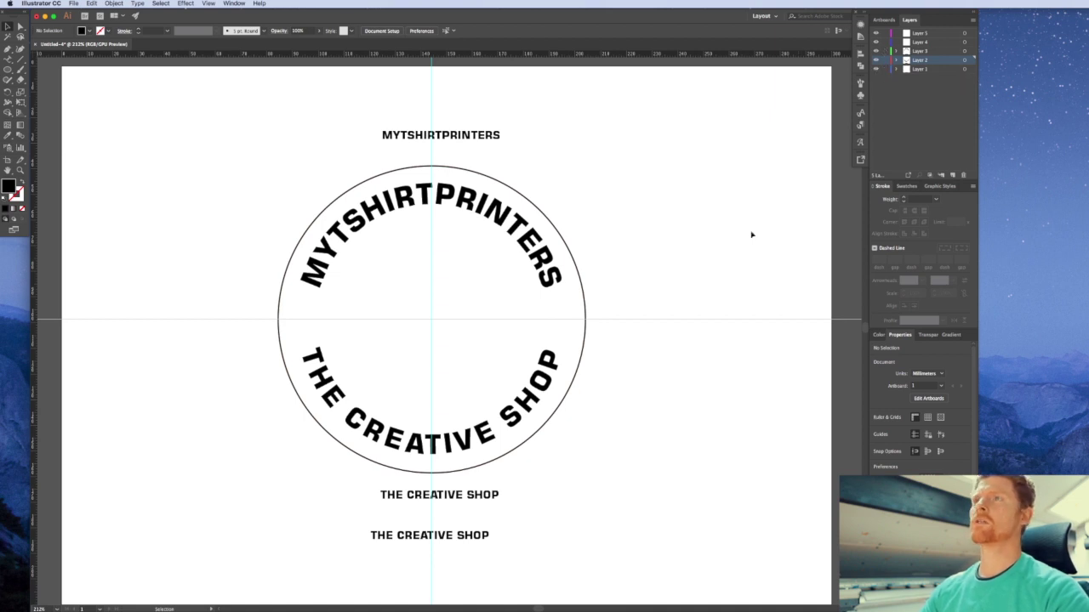
Place a copy of the straight MYTSHIRTPRINTERS text inside the badge and change the copy to read ESTD
{"action": "left_click_drag", "start_coordinate": [457, 139], "coordinate": [398, 317]}
{"action": "double_click", "coordinate": [399, 316]}
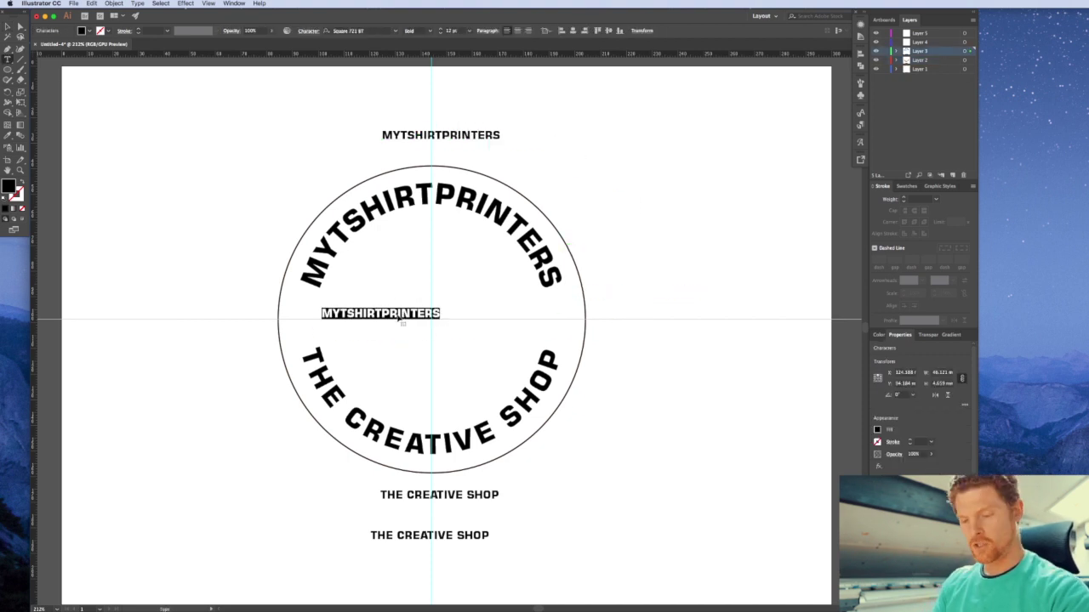
{"action": "type", "text": "EST"}
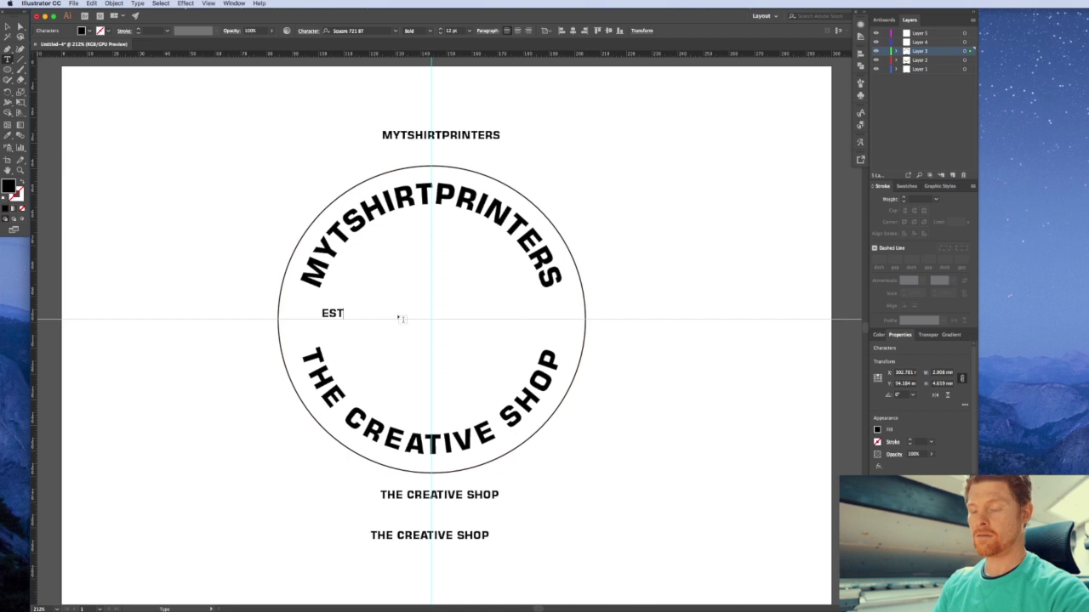
{"action": "type", "text": "D"}
{"action": "left_click", "coordinate": [228, 318], "text": "super"}
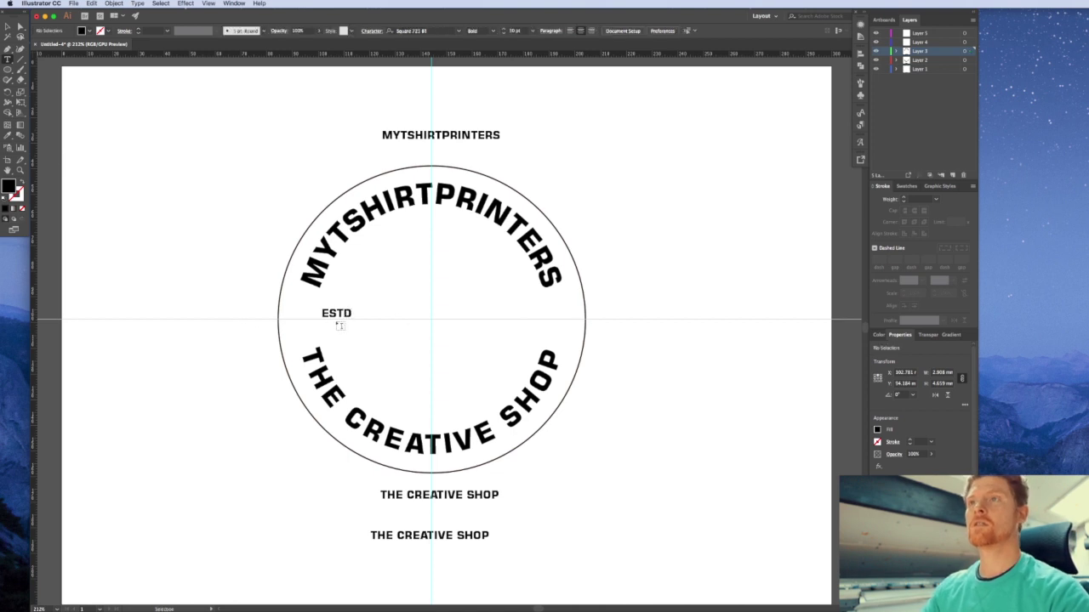
Enlarge ESTD to about 28 pt at the circle's left edge and duplicate it level across to the right edge
{"action": "left_click", "coordinate": [340, 319]}
{"action": "left_click_drag", "start_coordinate": [342, 320], "coordinate": [320, 319]}
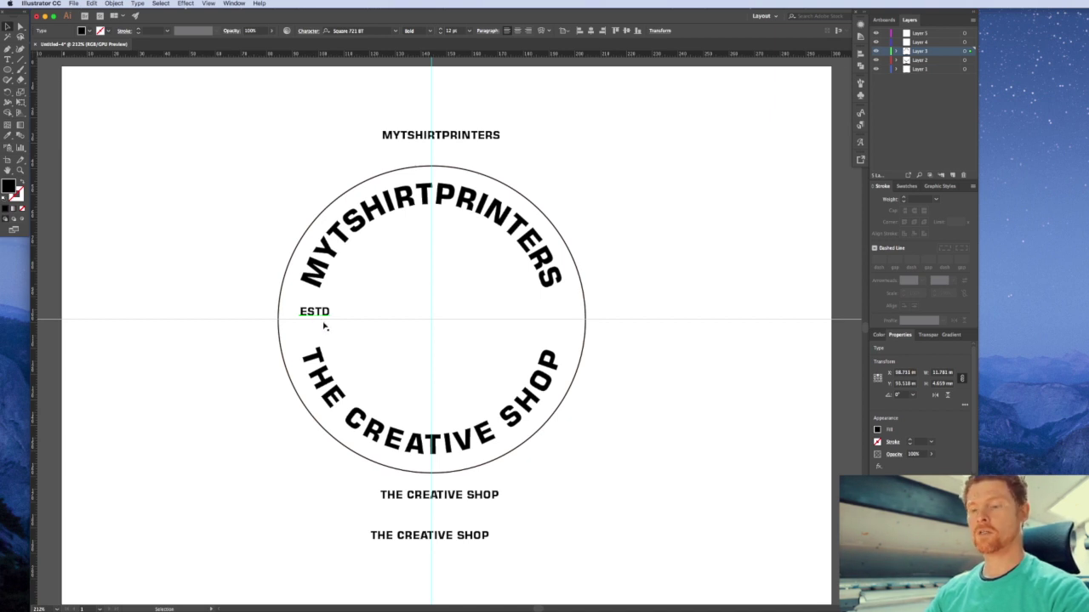
{"action": "key", "text": "e"}
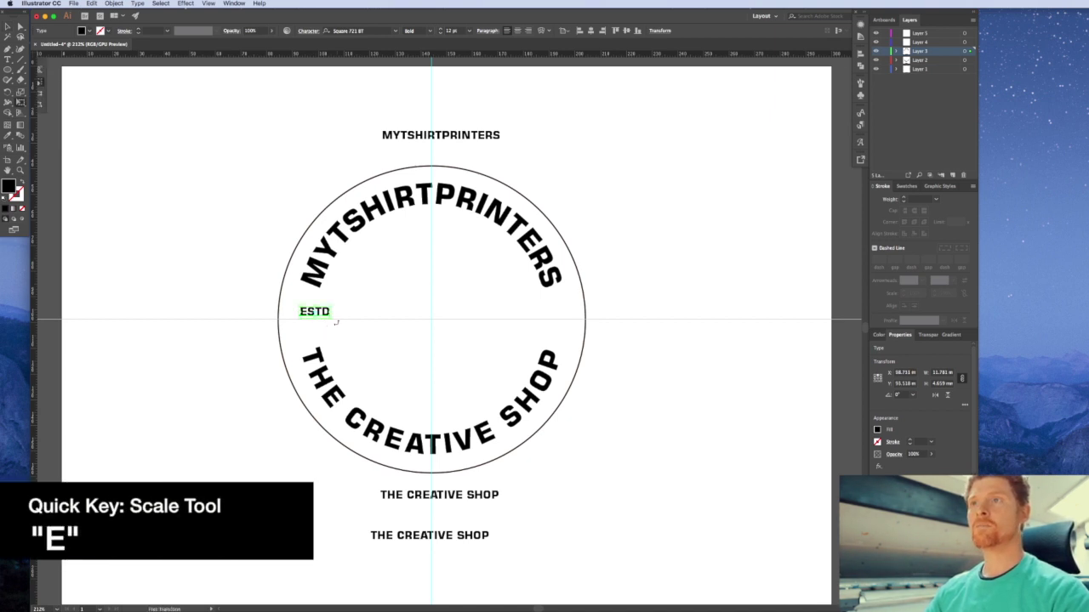
{"action": "left_click_drag", "start_coordinate": [332, 317], "coordinate": [548, 321]}
{"action": "key", "text": "v"}
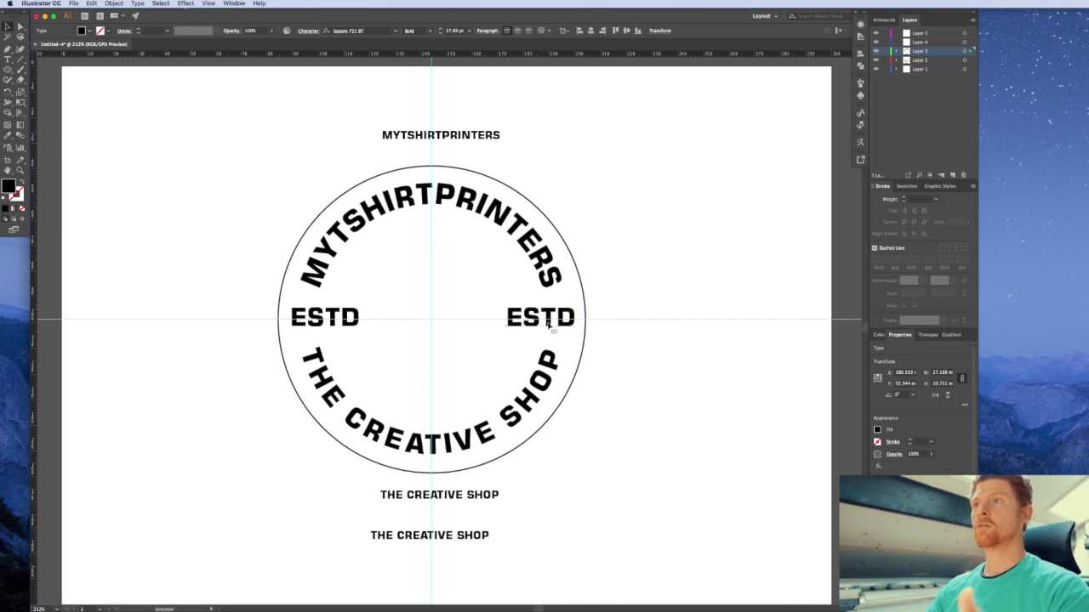
Change the duplicate ESTD on the right side of the badge to read 2004
{"action": "double_click", "coordinate": [548, 324]}
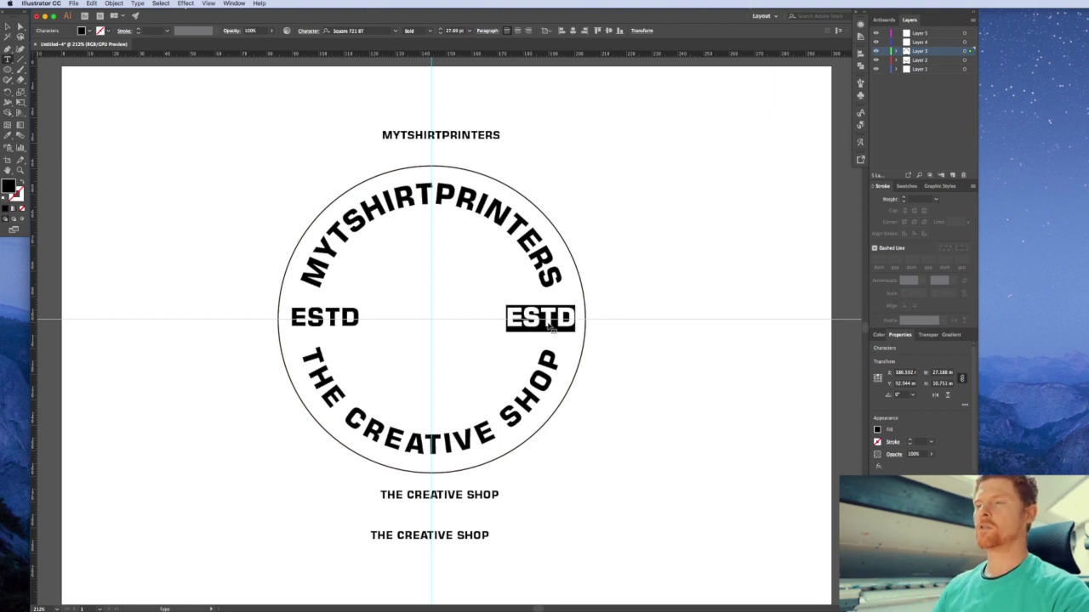
{"action": "type", "text": "2004"}
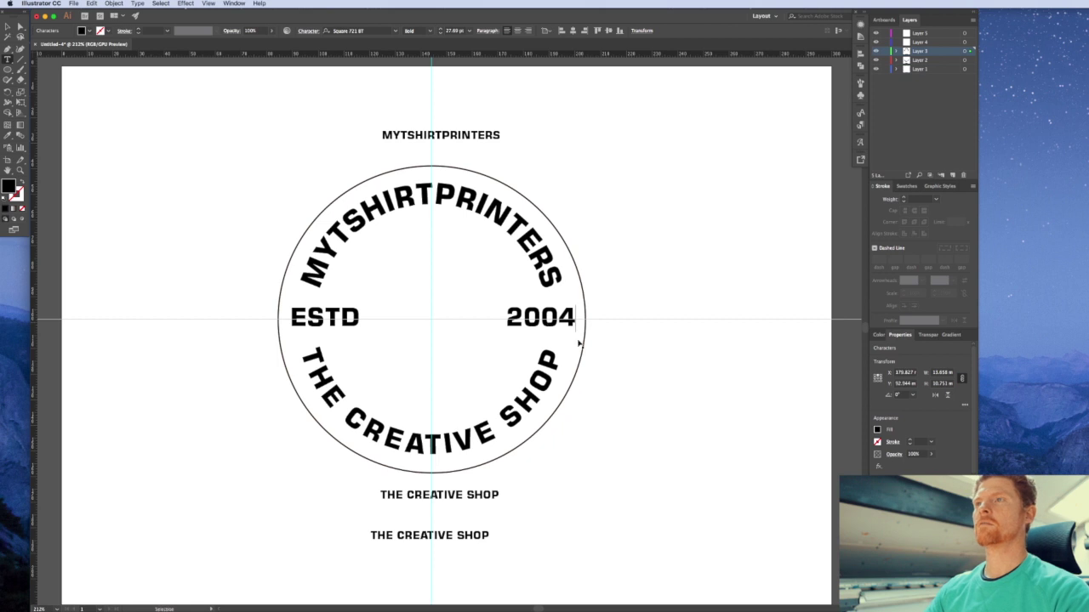
{"action": "key", "text": "Escape"}
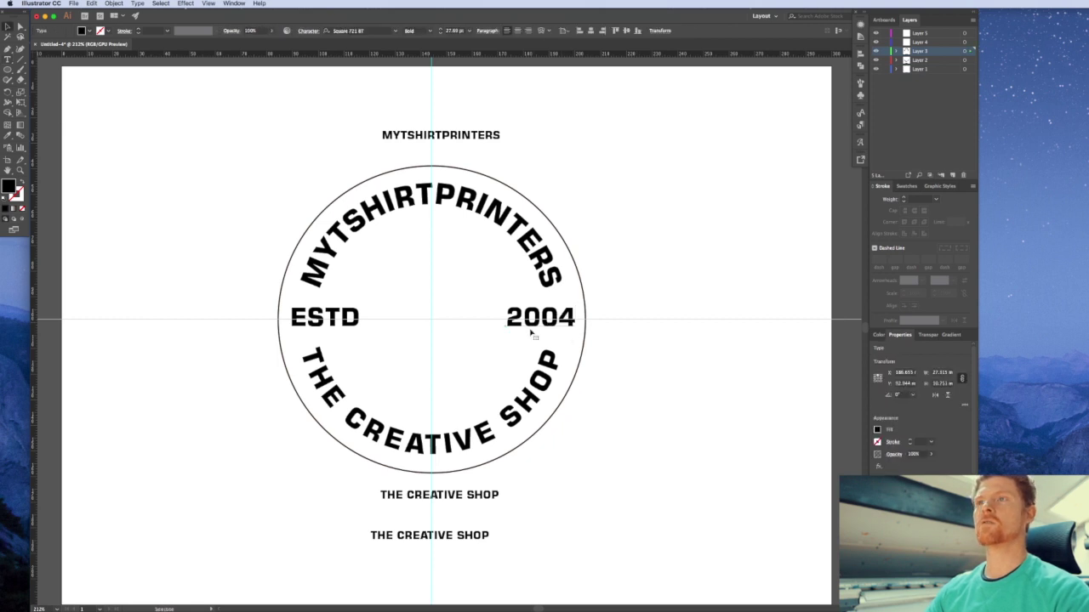
Nudge ESTD slightly left to balance its gap to the outer circle with that of 2004
{"action": "left_click", "coordinate": [308, 327]}
{"action": "key", "text": "Left"}
{"action": "key", "text": "Left"}
{"action": "key", "text": "Left"}
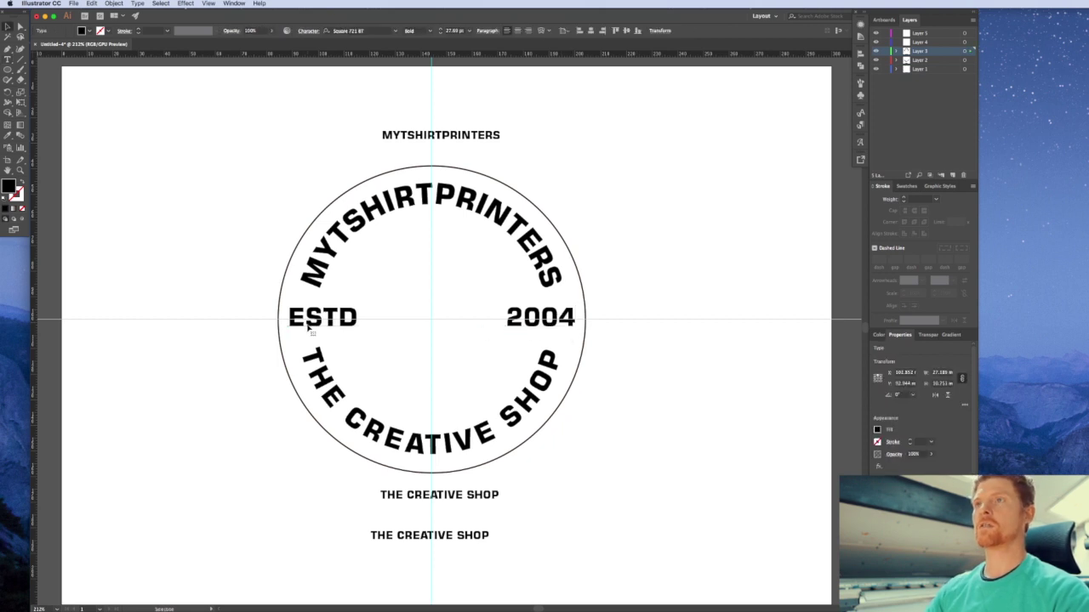
{"action": "left_click", "coordinate": [207, 327]}
Delete the two straight THE CREATIVE SHOP texts below the badge and the straight MYTSHIRTPRINTERS text above it
{"action": "left_click_drag", "start_coordinate": [545, 386], "coordinate": [524, 364]}
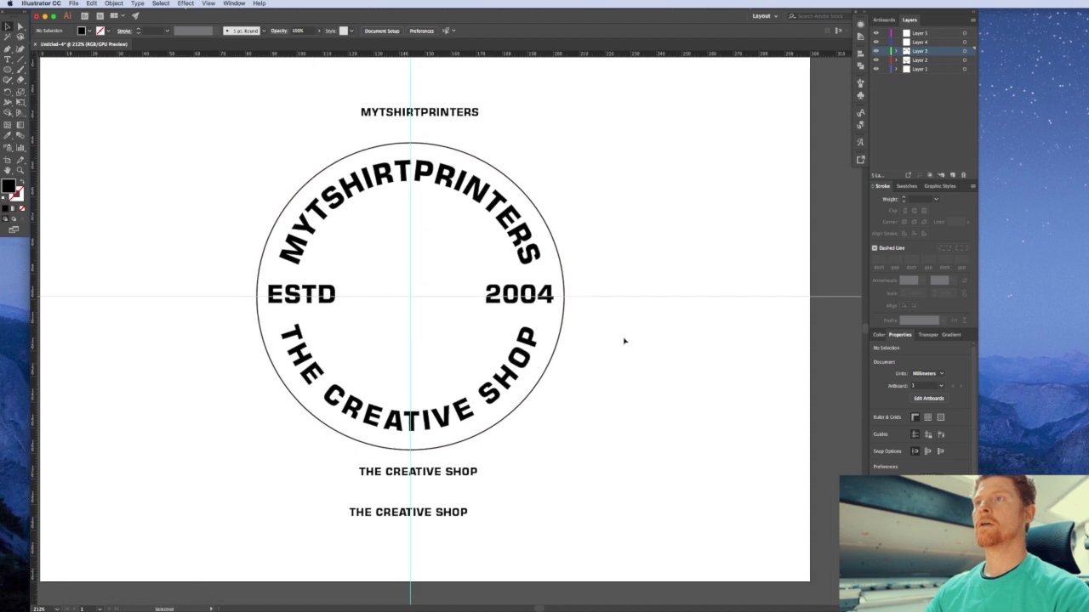
{"action": "scroll", "coordinate": [626, 377], "scroll_direction": "right", "scroll_amount": 2}
{"action": "scroll", "coordinate": [627, 376], "scroll_direction": "down", "scroll_amount": 1}
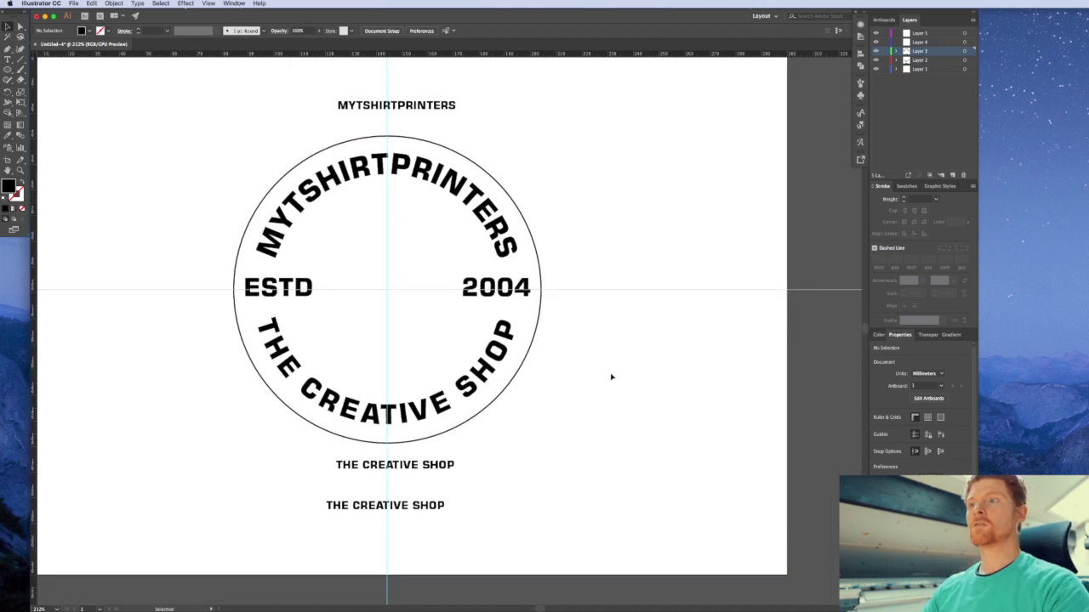
{"action": "left_click", "coordinate": [542, 483]}
{"action": "left_click_drag", "start_coordinate": [473, 531], "coordinate": [396, 459]}
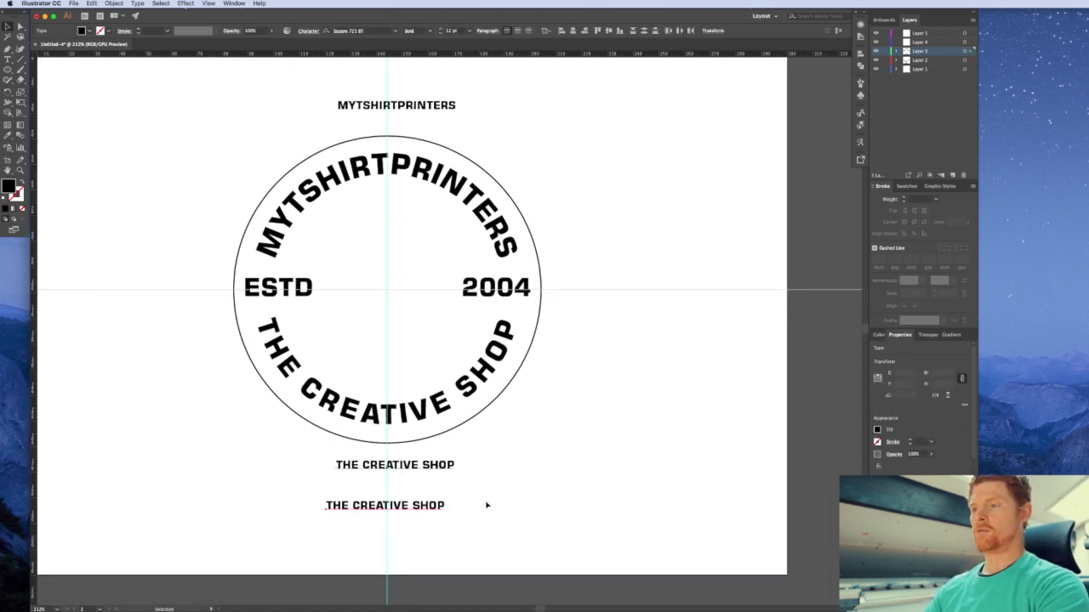
{"action": "key", "text": "Delete"}
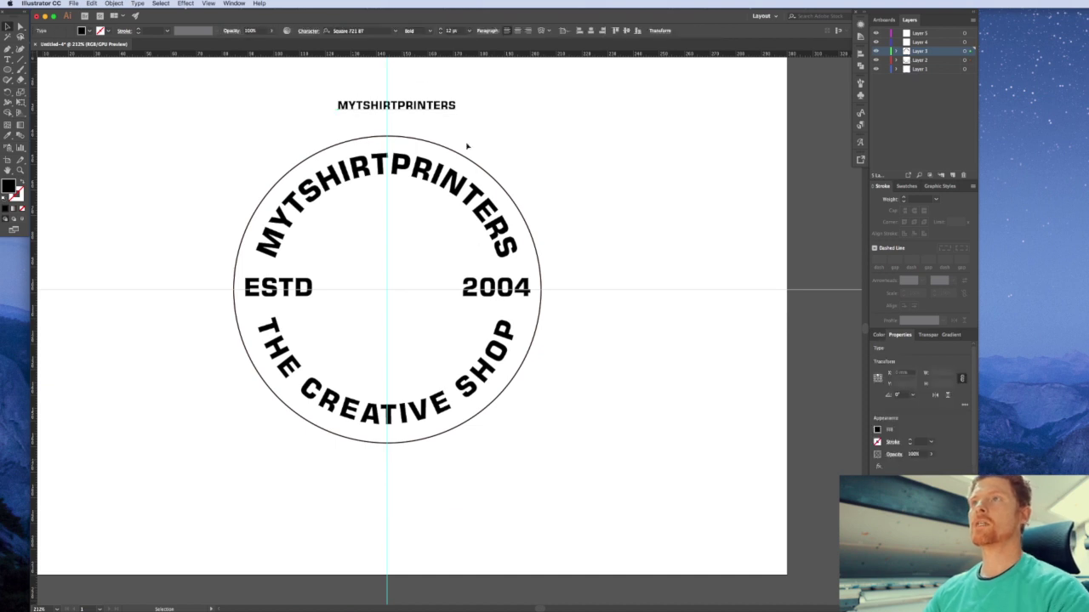
{"action": "key", "text": "Delete"}
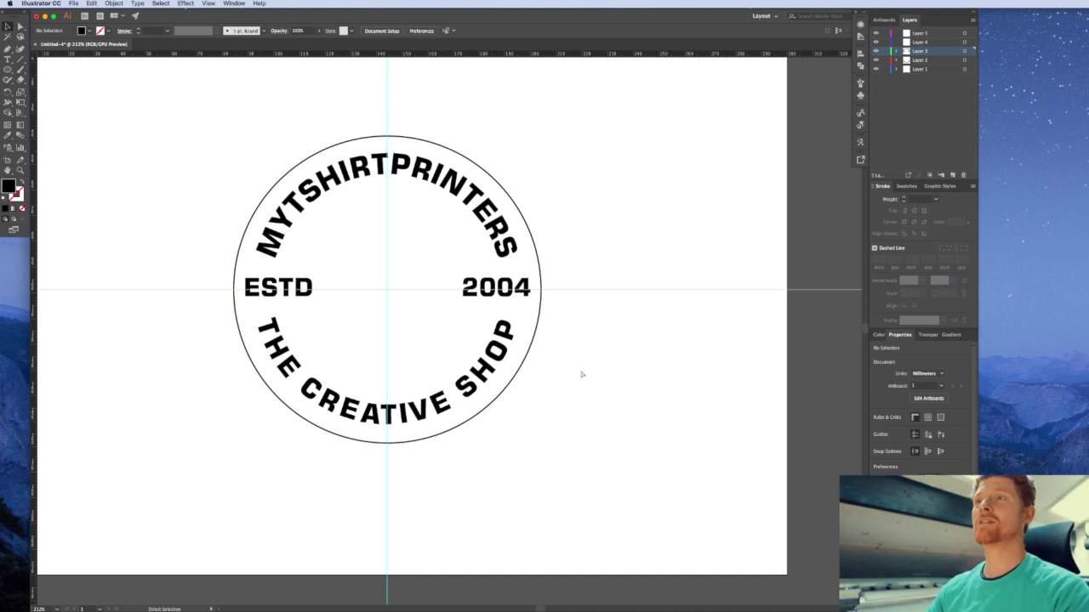
Save the badge to the Desktop as BagEmbroidery.ai in Adobe Illustrator format, version Illustrator CC, with a PDF-compatible file
{"action": "key", "text": "super+s"}
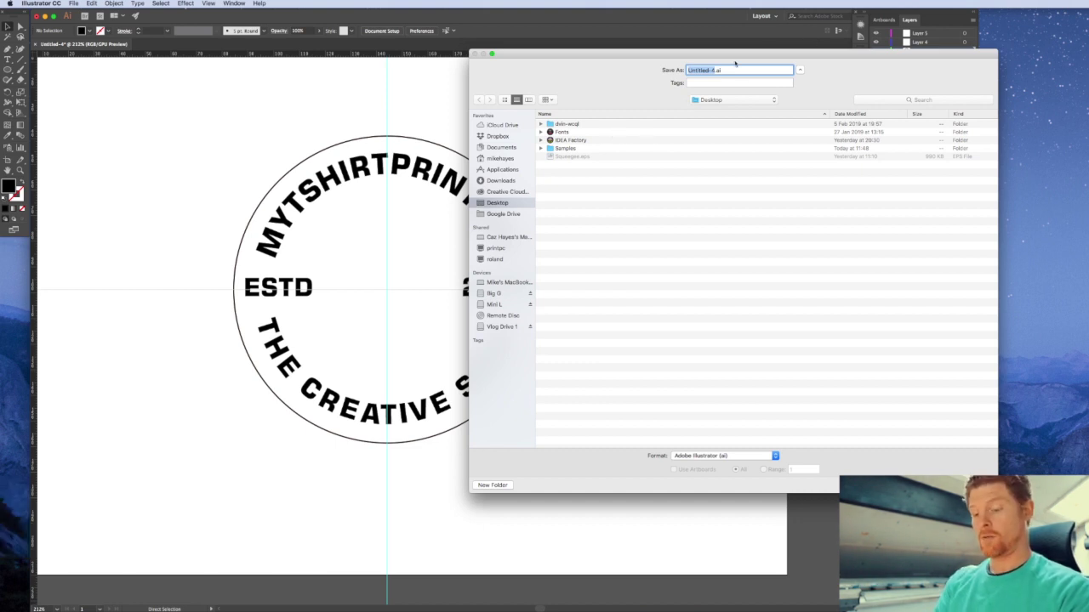
{"action": "type", "text": "BagEm"}
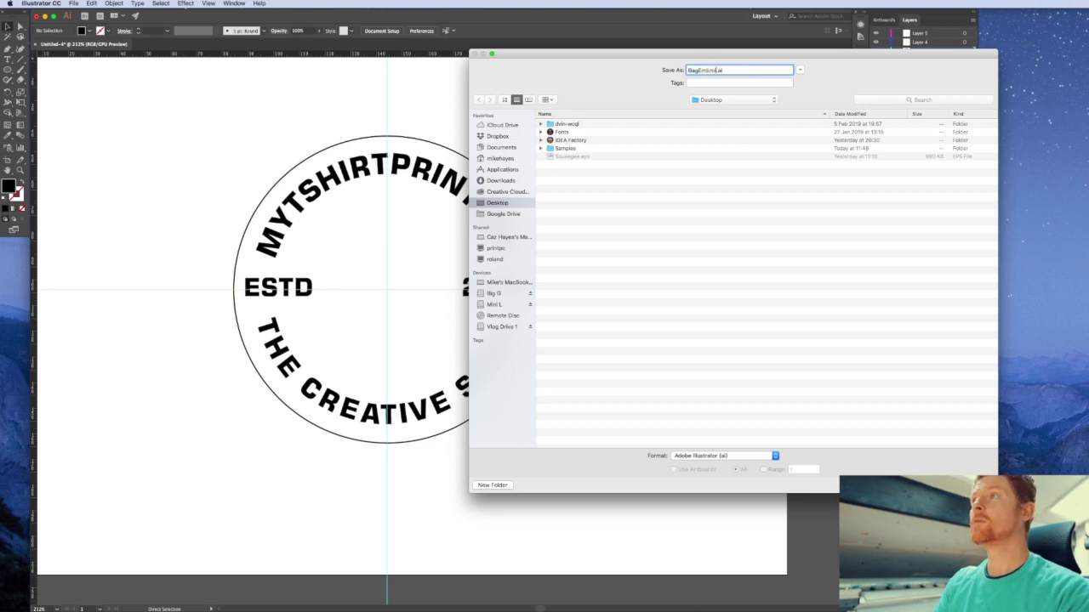
{"action": "type", "text": "broid"}
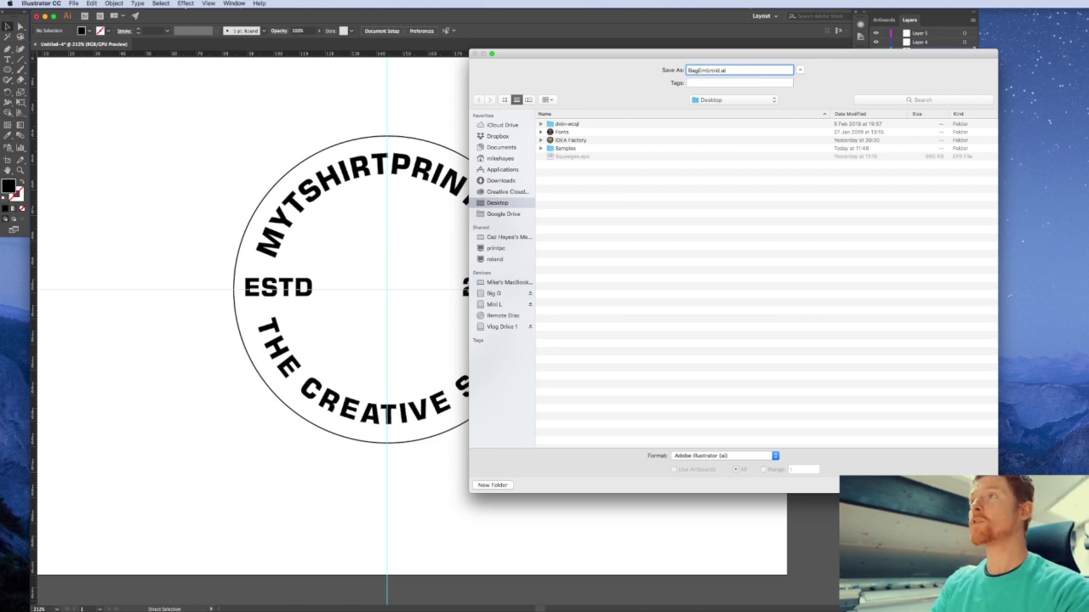
{"action": "type", "text": "ery"}
{"action": "key", "text": "Return"}
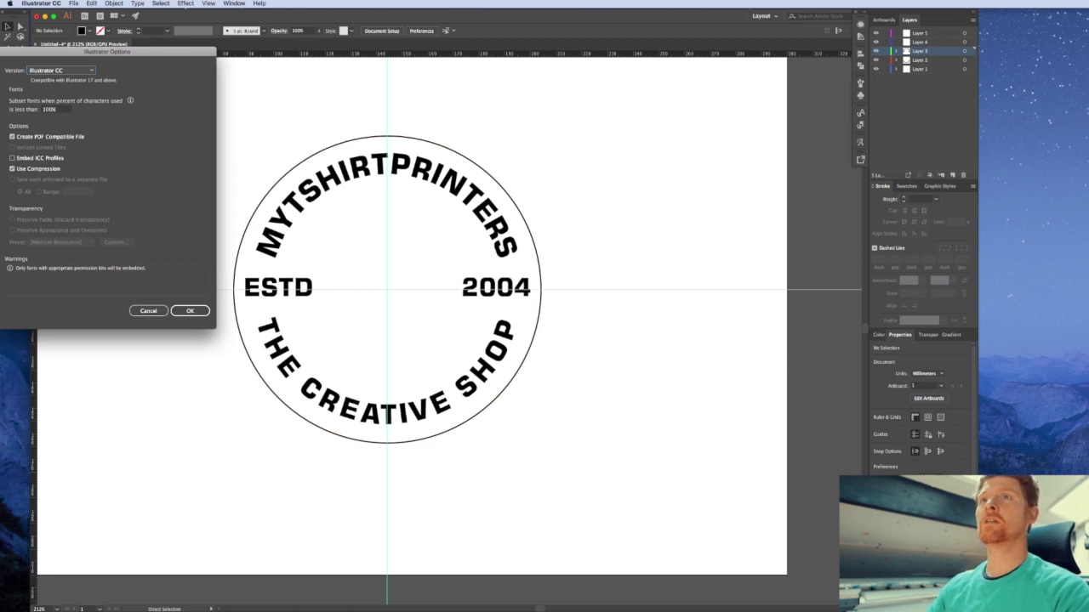
{"action": "left_click", "coordinate": [190, 311]}
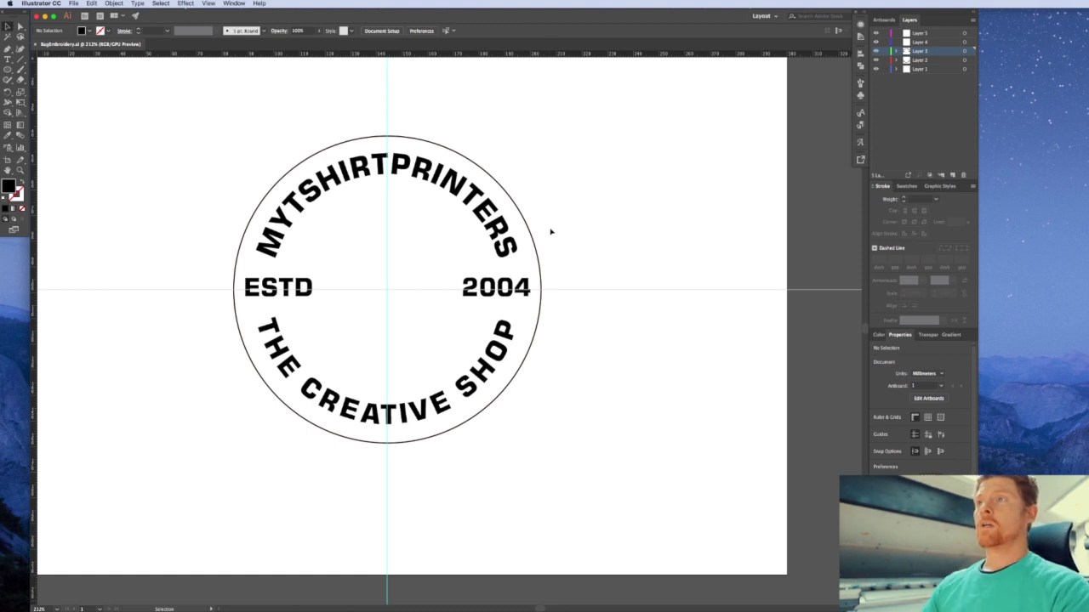
{"action": "scroll", "coordinate": [600, 353], "scroll_direction": "down", "scroll_amount": 2}
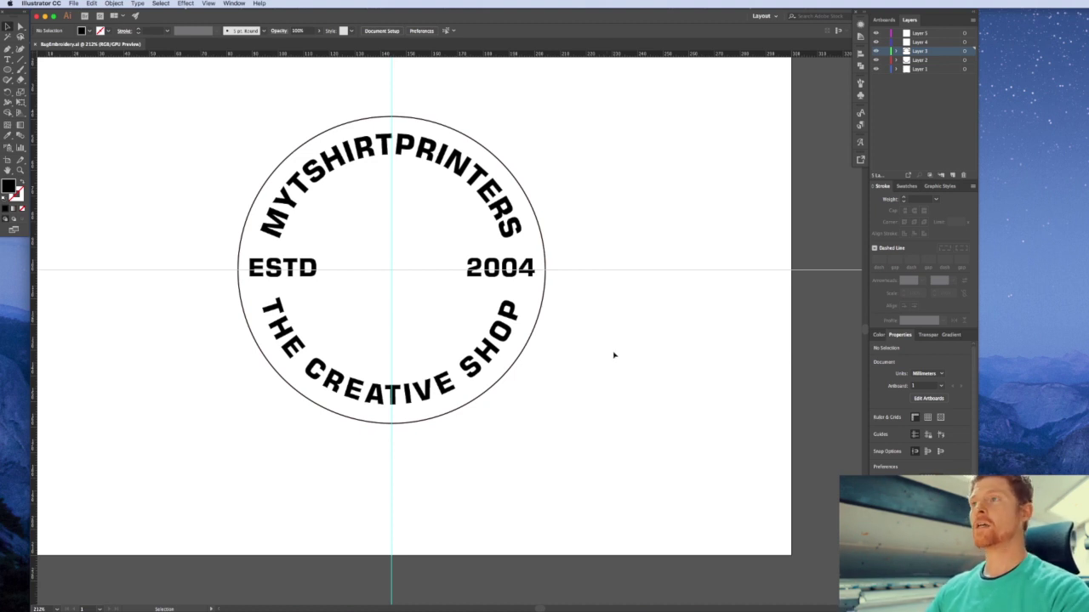
{"action": "key", "text": "m"}
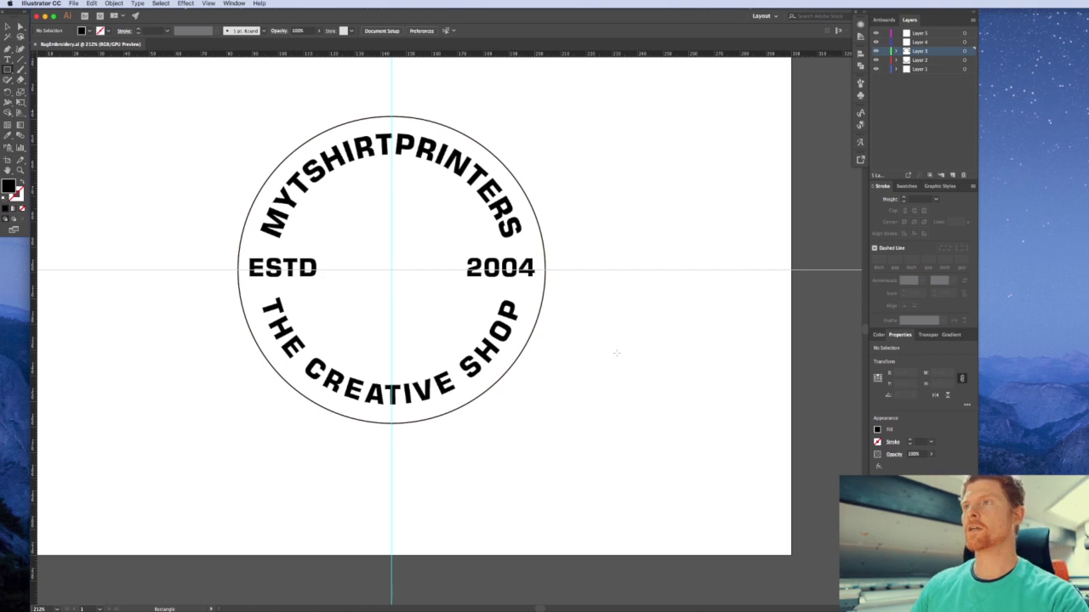
{"action": "scroll", "coordinate": [614, 349], "scroll_direction": "down", "scroll_amount": 1}
{"action": "scroll", "coordinate": [603, 335], "scroll_direction": "up", "scroll_amount": 5}
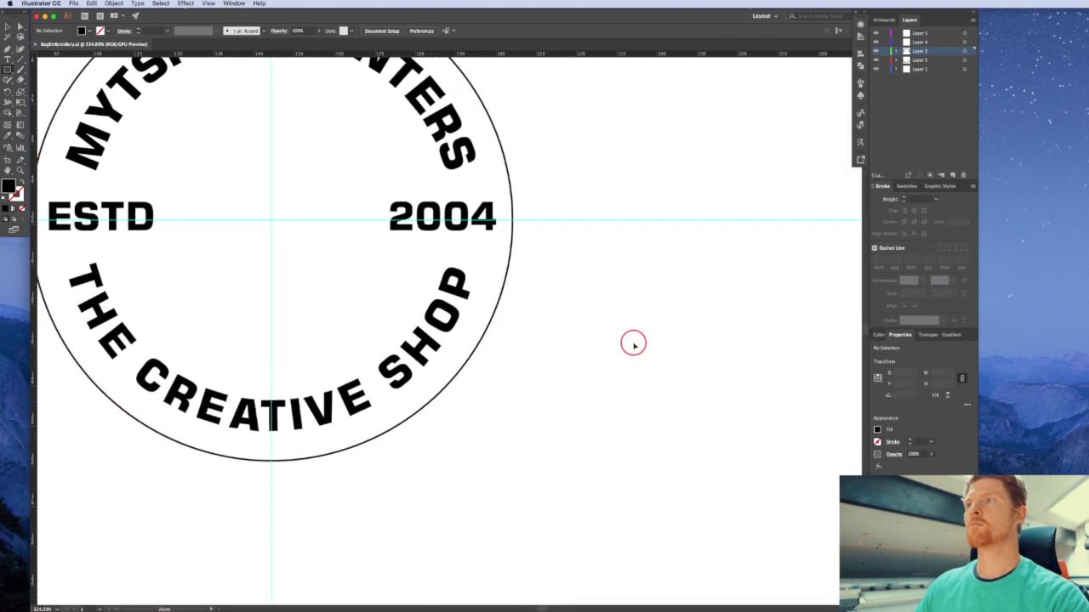
{"action": "left_click_drag", "start_coordinate": [622, 344], "coordinate": [609, 341]}
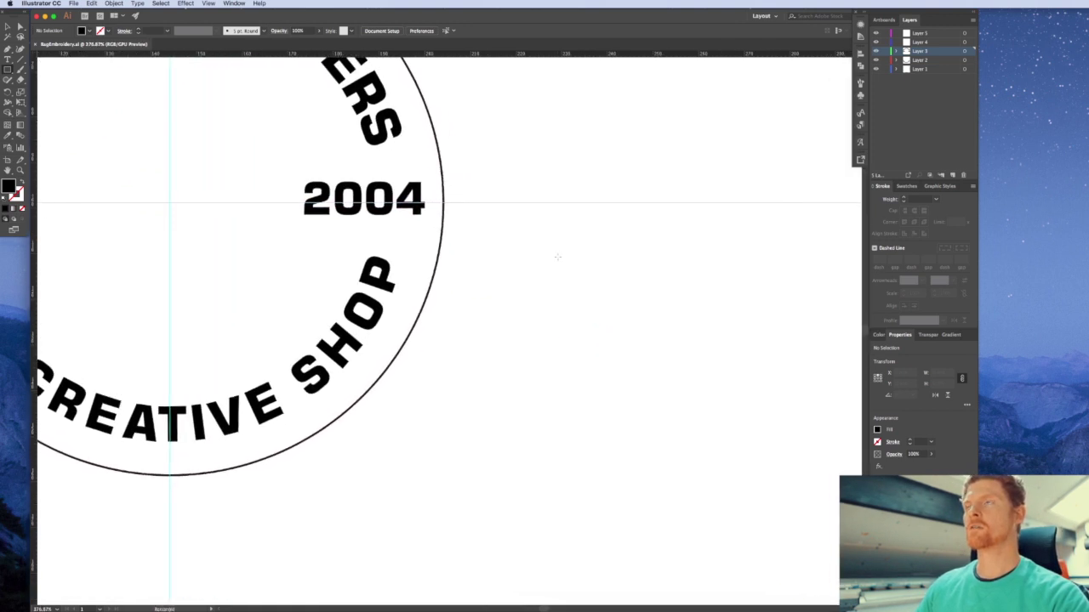
{"action": "left_click_drag", "start_coordinate": [554, 245], "coordinate": [584, 324]}
{"action": "key", "text": "Delete"}
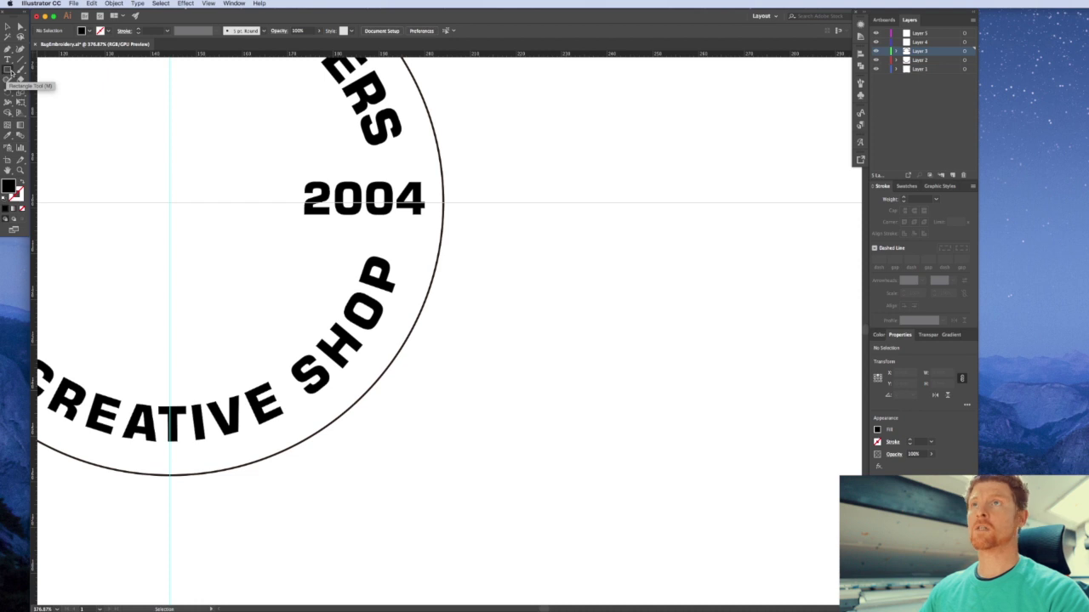
Draw a black-filled upright rectangle about 12.9 × 22.5 mm in the empty space to the right of the badge
{"action": "left_click", "coordinate": [9, 71]}
{"action": "left_click_drag", "start_coordinate": [519, 265], "coordinate": [577, 367]}
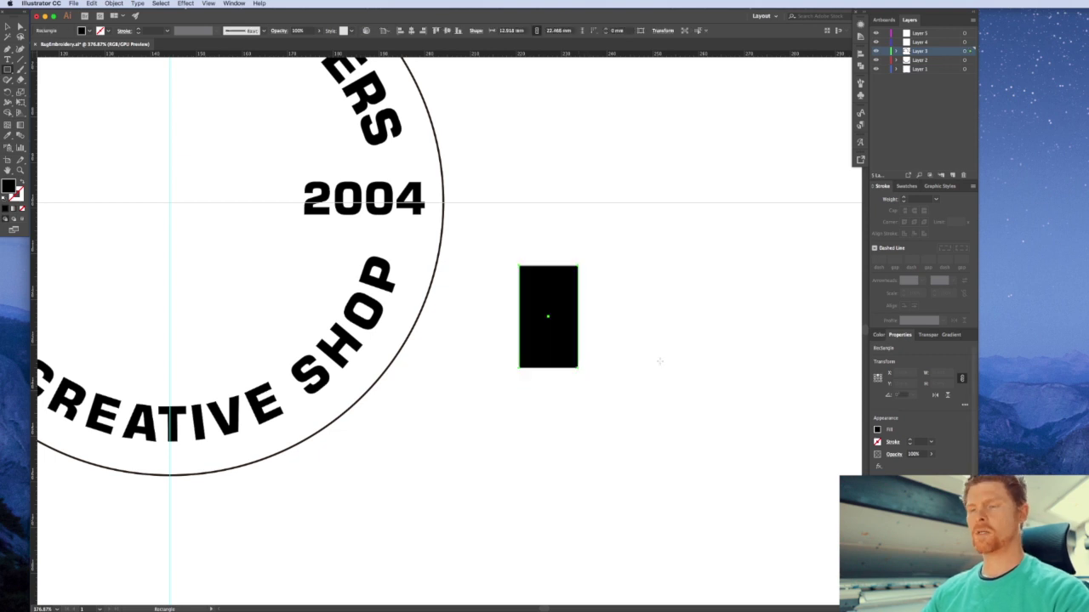
{"action": "key", "text": "v"}
{"action": "left_click", "coordinate": [659, 343]}
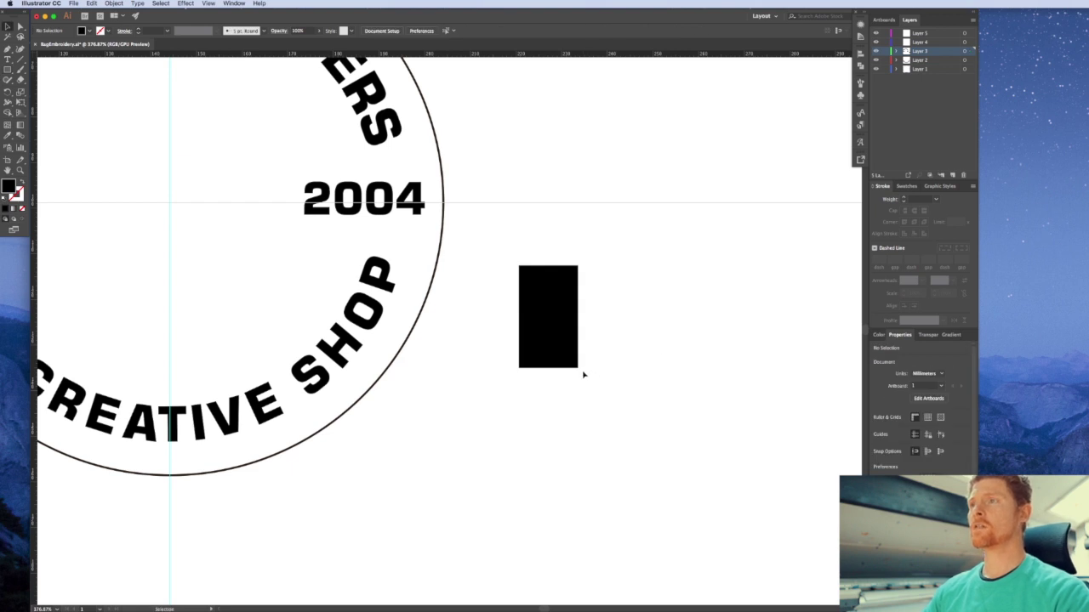
Try placing a duplicate of the black rectangle below and to the right of the original, and undo it
{"action": "key", "text": "a"}
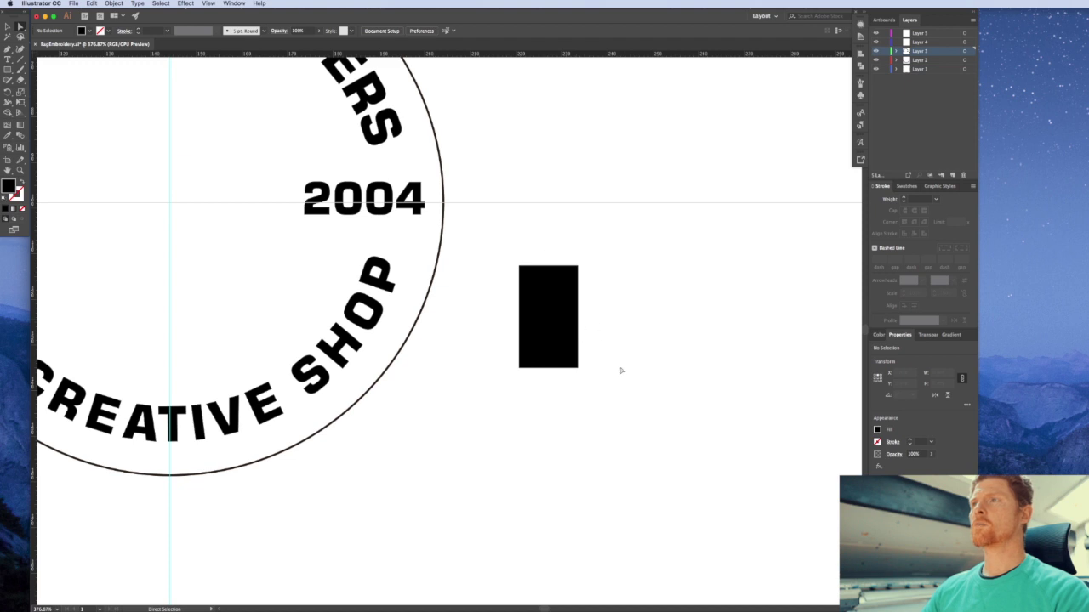
{"action": "left_click_drag", "start_coordinate": [554, 312], "coordinate": [586, 401]}
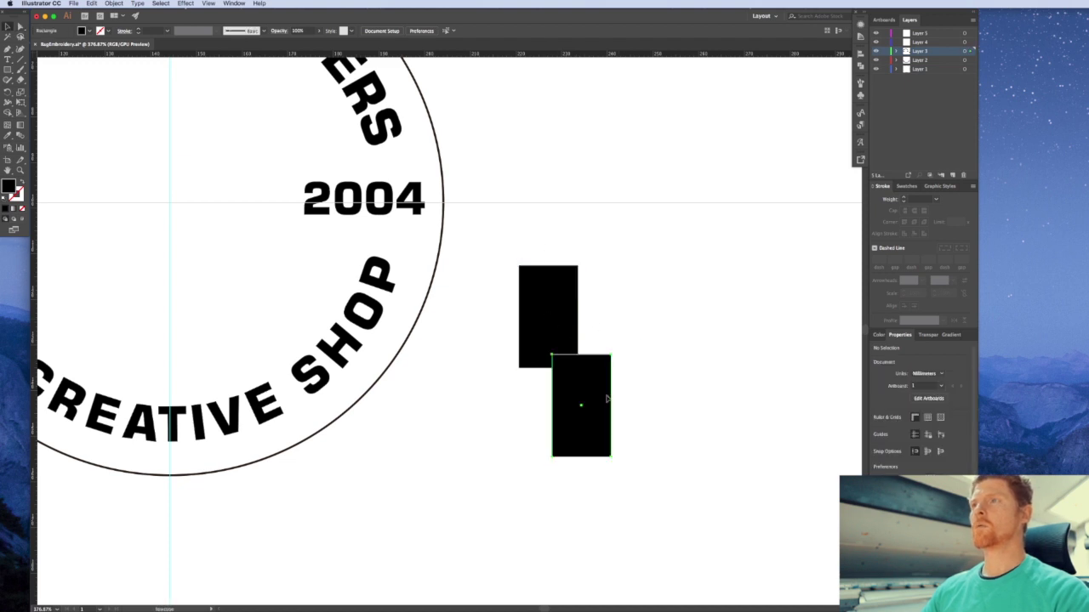
{"action": "key", "text": "super+shift+a"}
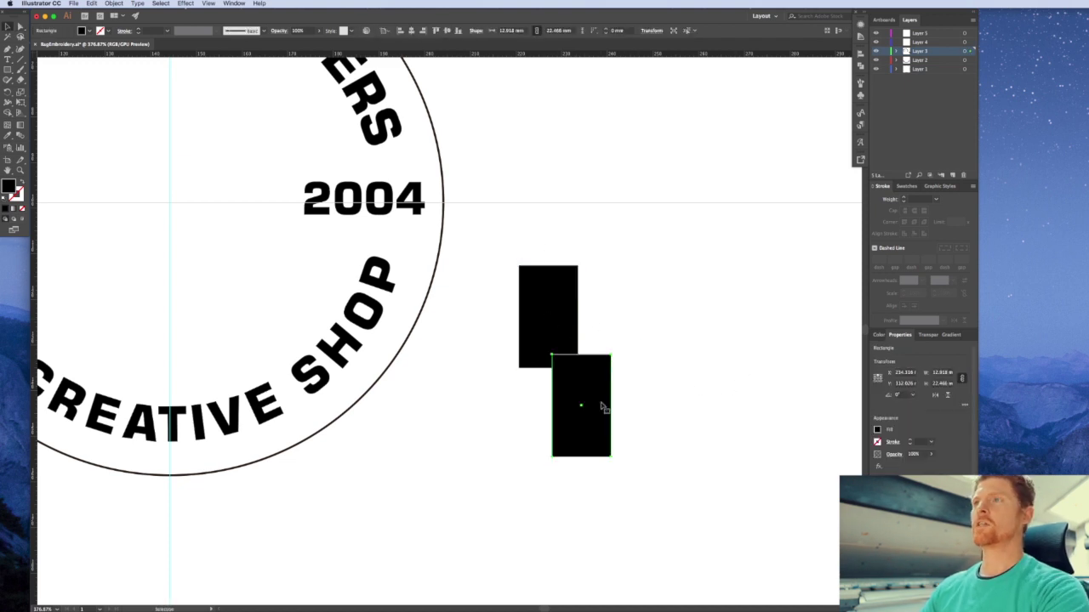
{"action": "key", "text": "super+z"}
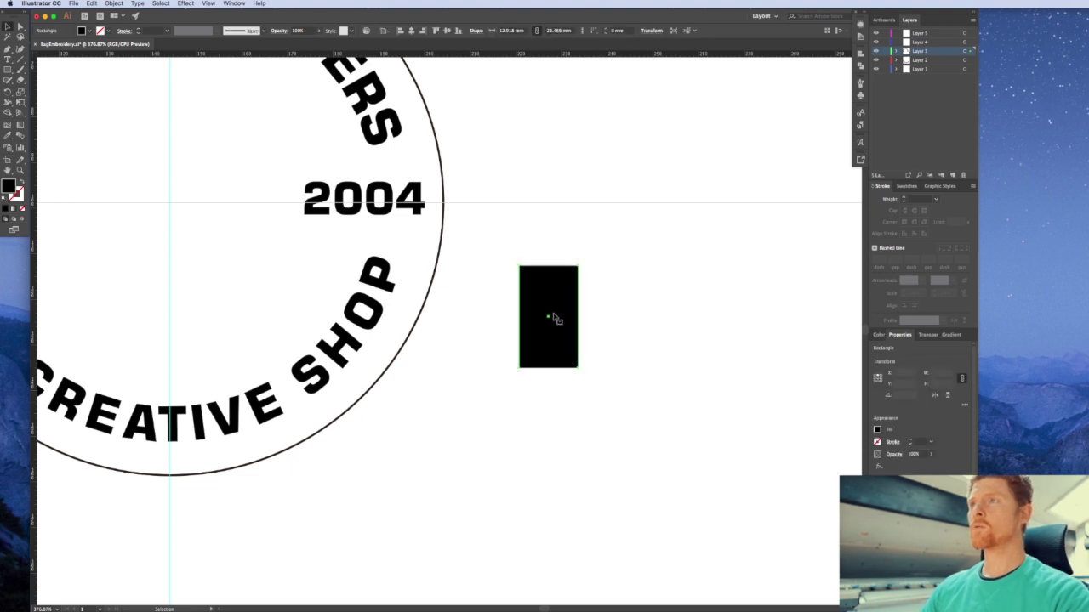
Move the rectangle slightly up and right, and swap its fill and stroke to get an unfilled 1 pt outline
{"action": "left_click_drag", "start_coordinate": [556, 315], "coordinate": [570, 289]}
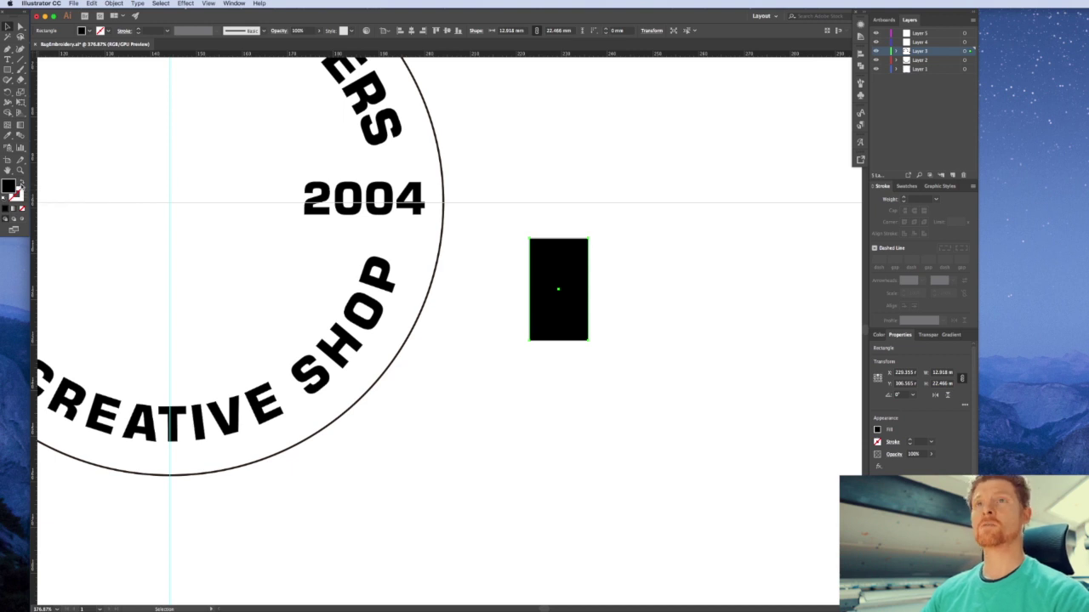
{"action": "left_click", "coordinate": [21, 183]}
{"action": "left_click", "coordinate": [611, 369]}
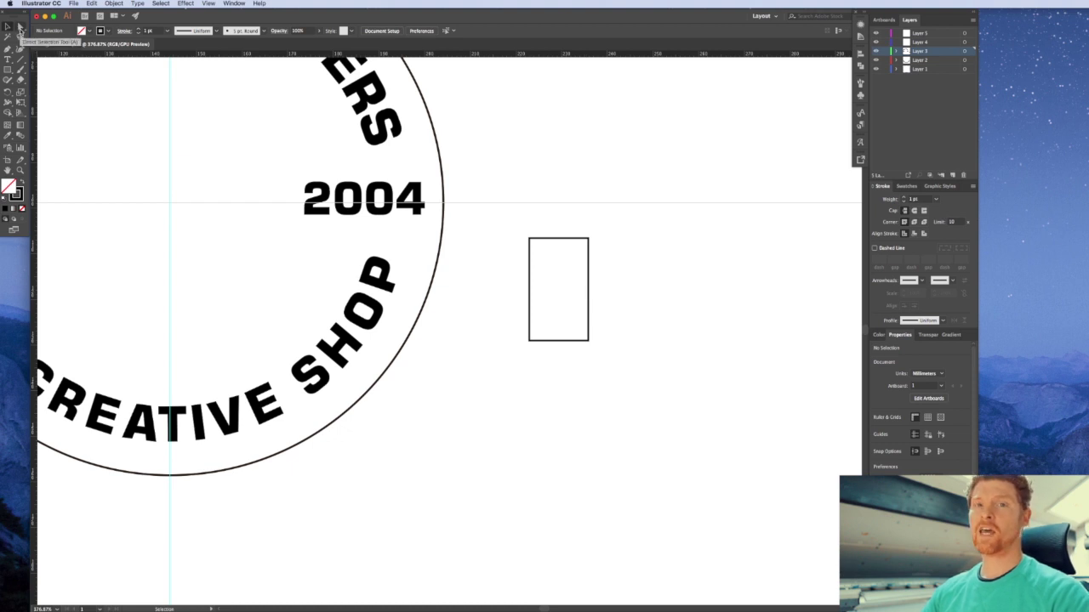
Nudge only the outlined rectangle's bottom-right anchor point left with the Direct Selection tool to slant its right side
{"action": "left_click", "coordinate": [22, 27]}
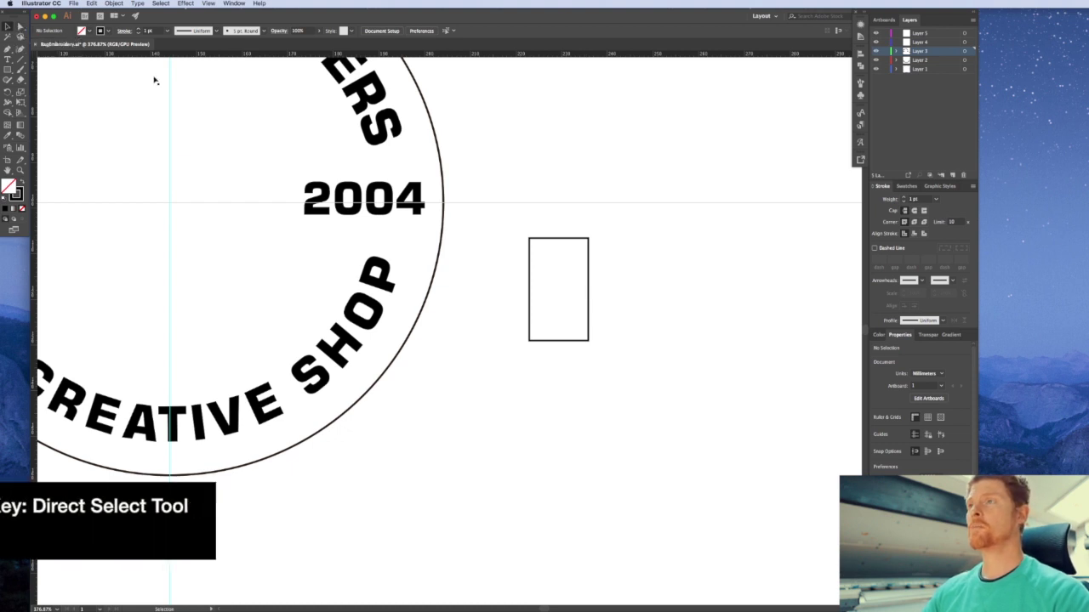
{"action": "left_click_drag", "start_coordinate": [574, 328], "coordinate": [616, 364]}
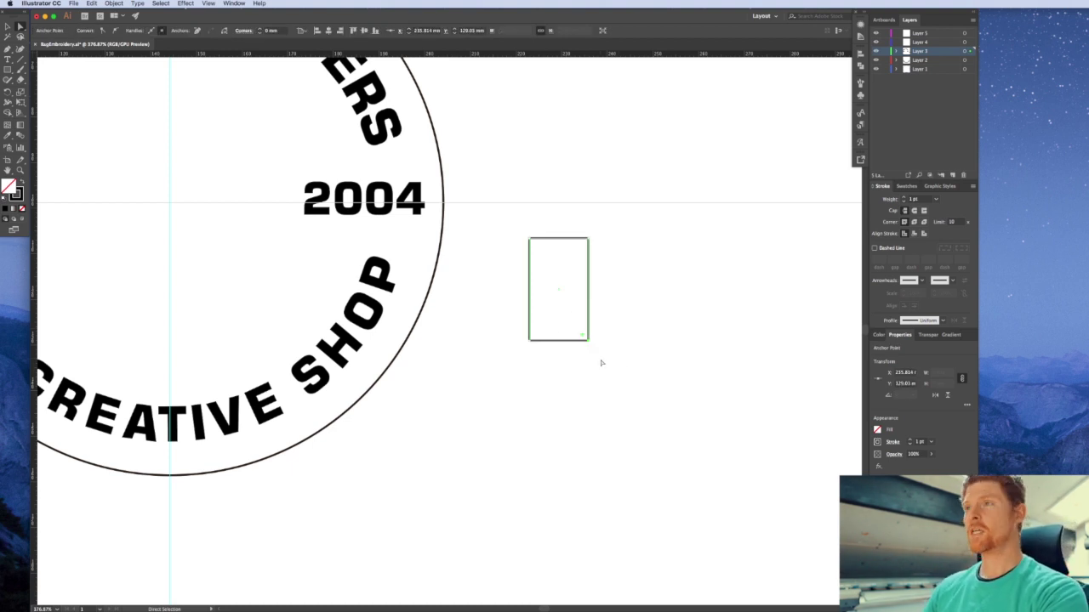
{"action": "key", "text": "Left"}
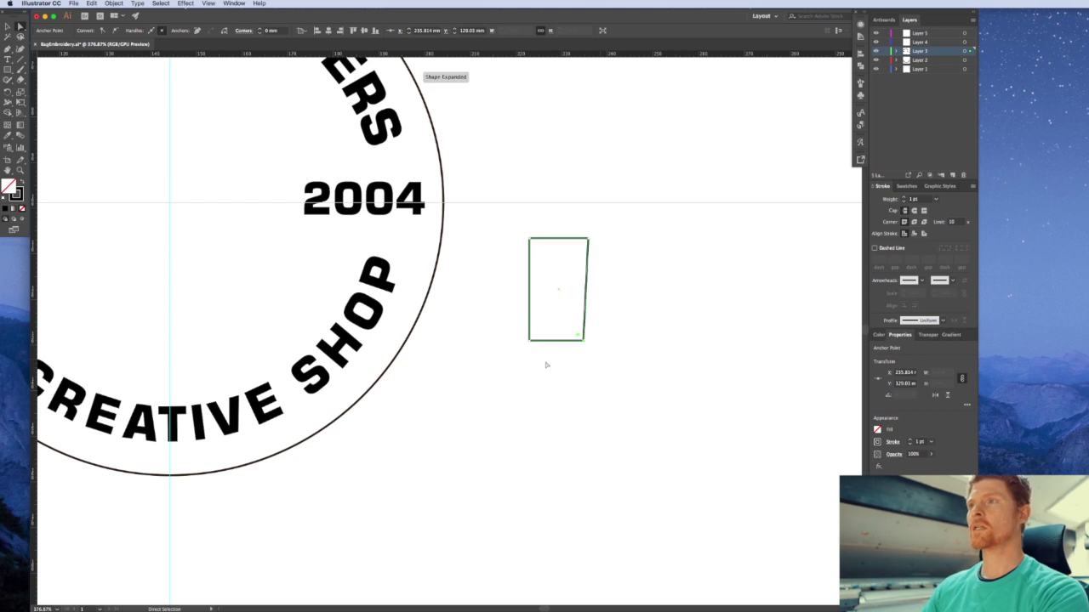
Try nudging the shape's bottom-left anchor point to the right to slant its left side, and revert it
{"action": "left_click", "coordinate": [520, 359]}
{"action": "left_click_drag", "start_coordinate": [542, 339], "coordinate": [498, 326]}
{"action": "key", "text": "Right"}
{"action": "key", "text": "Right"}
{"action": "left_click", "coordinate": [620, 259]}
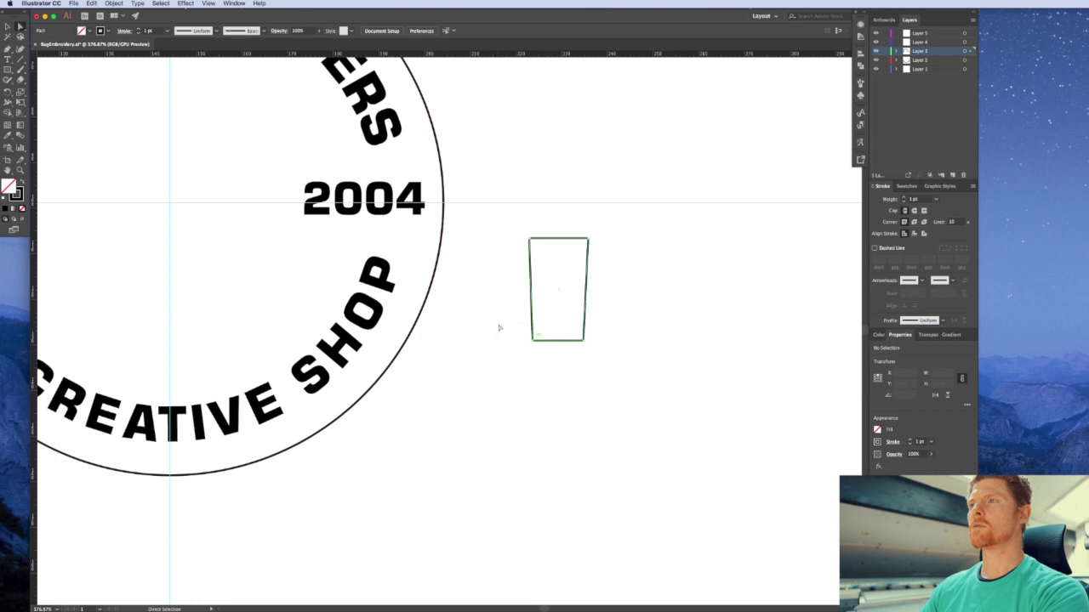
{"action": "key", "text": "Left"}
{"action": "key", "text": "Left"}
{"action": "left_click", "coordinate": [566, 240]}
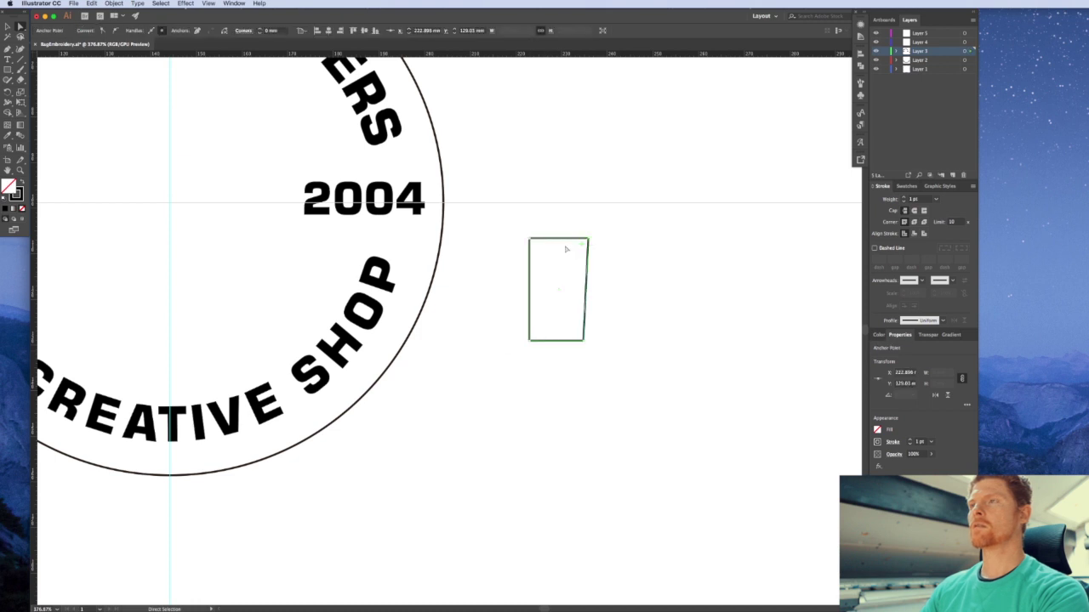
{"action": "left_click", "coordinate": [637, 243]}
{"action": "key", "text": "v"}
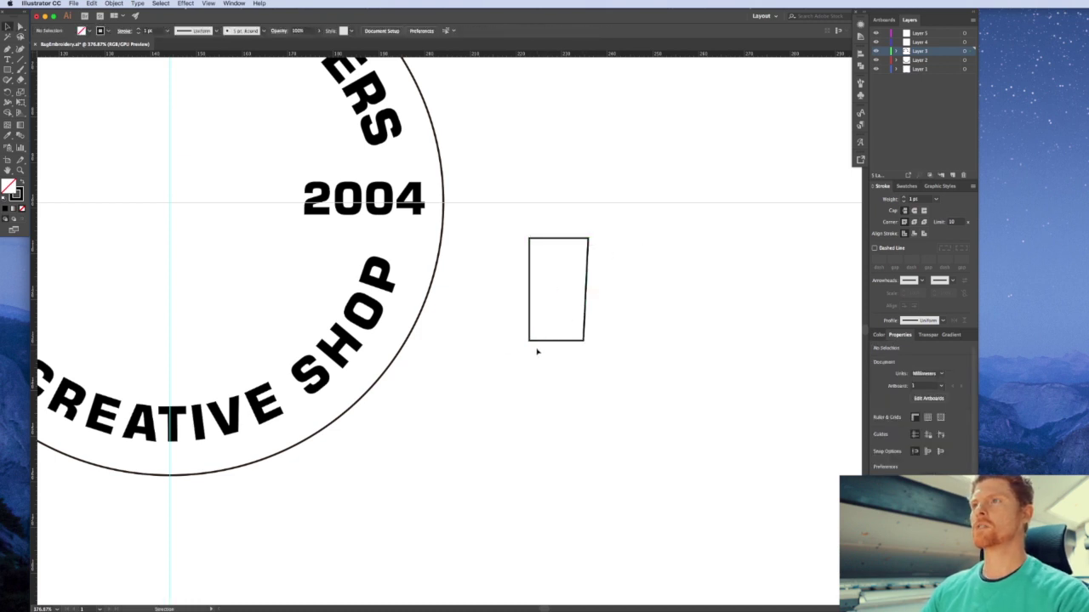
Try pulling the bottom-left anchor point outward and moving the whole shape down and right, undoing each change
{"action": "key", "text": "a"}
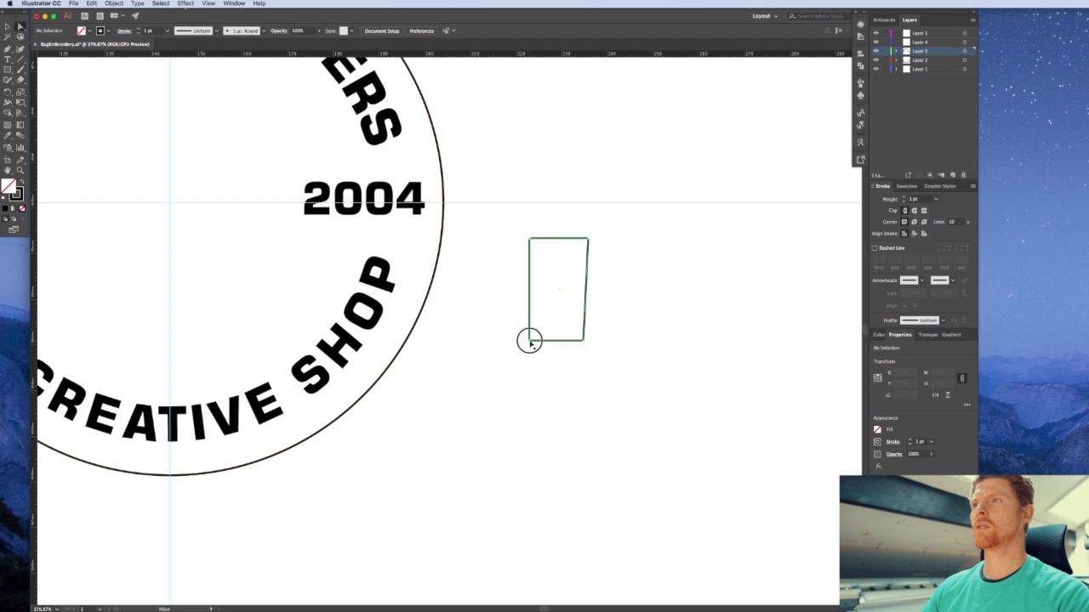
{"action": "left_click_drag", "start_coordinate": [529, 340], "coordinate": [522, 342]}
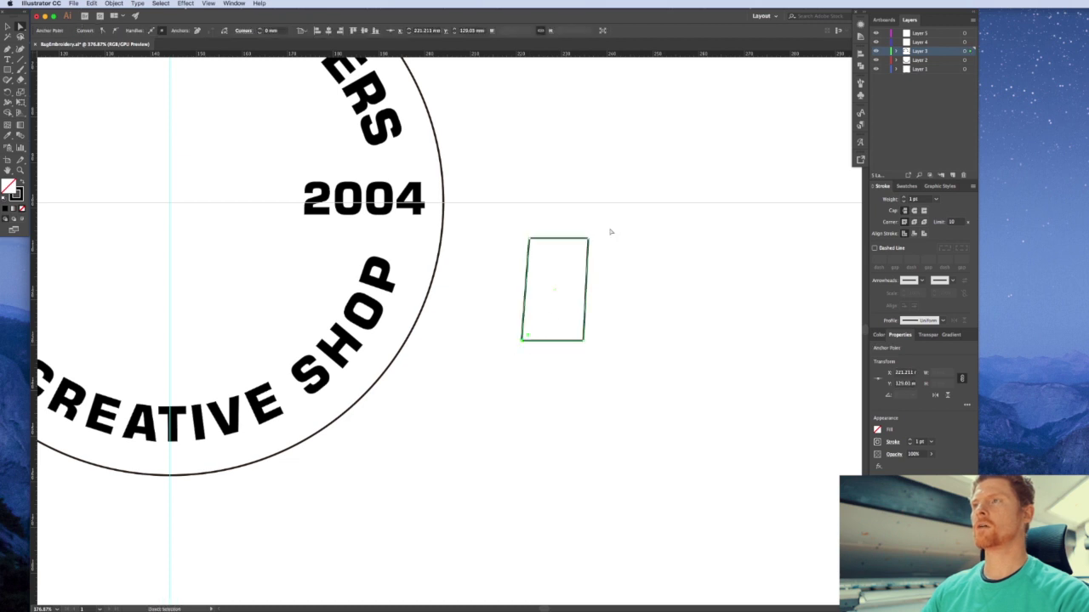
{"action": "key", "text": "super+z"}
{"action": "left_click", "coordinate": [639, 254]}
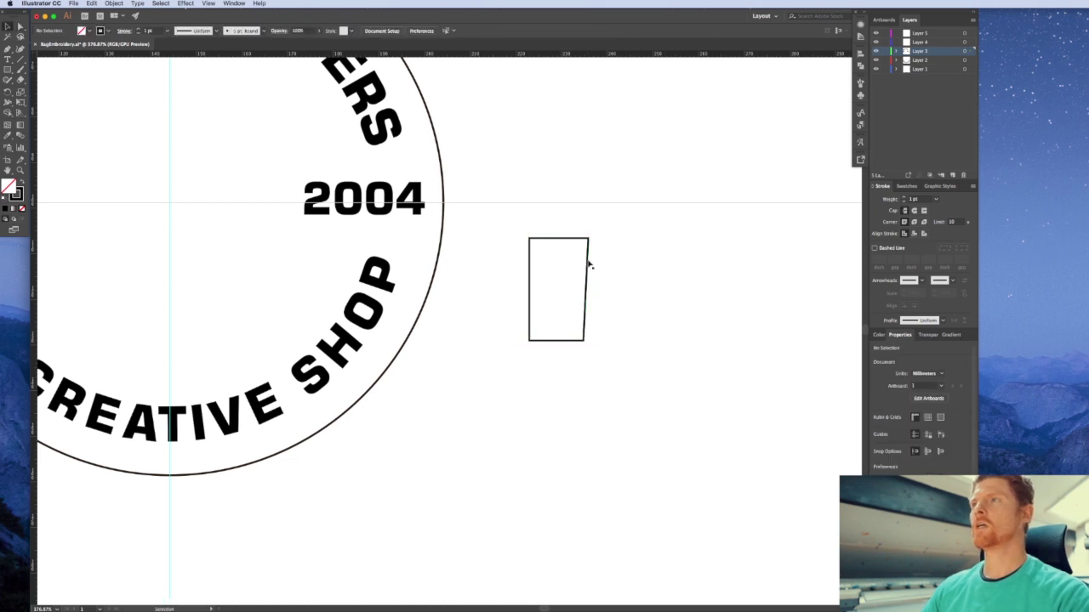
{"action": "left_click_drag", "start_coordinate": [587, 262], "coordinate": [615, 266]}
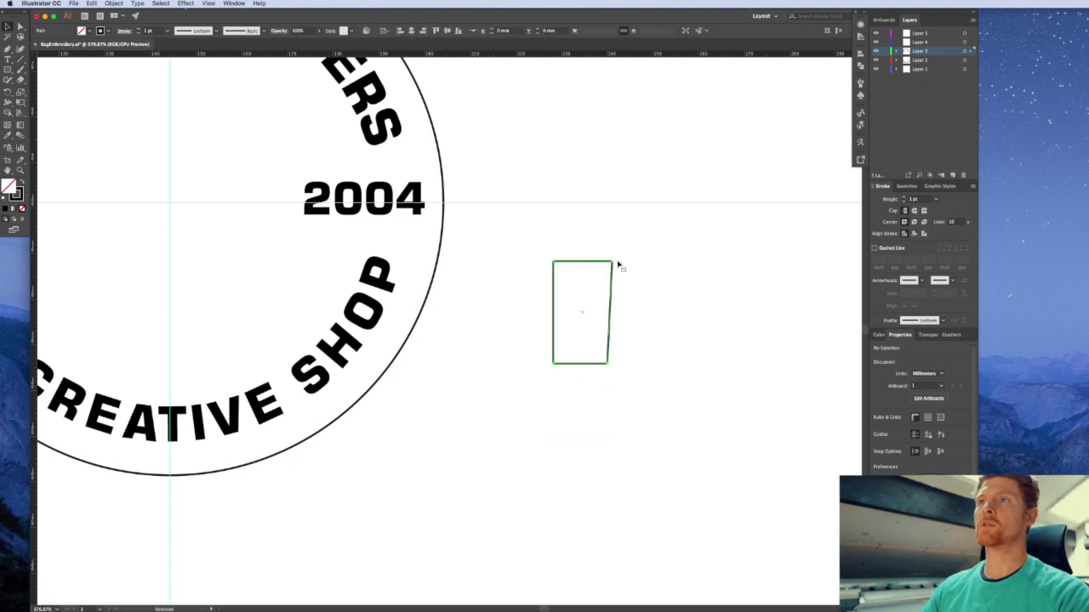
{"action": "key", "text": "super+z"}
Duplicate the slanted outline shape, placing the copy below and to the right so it overlaps the original's lower-right corner
{"action": "left_click", "coordinate": [355, 259]}
{"action": "left_click_drag", "start_coordinate": [112, 241], "coordinate": [369, 318]}
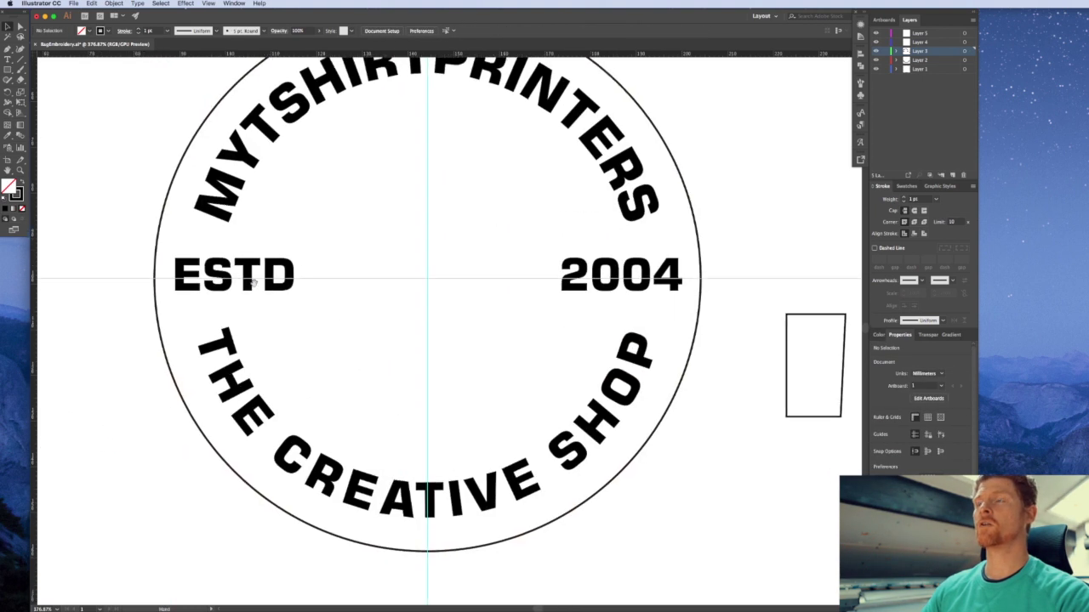
{"action": "left_click_drag", "start_coordinate": [695, 313], "coordinate": [582, 288]}
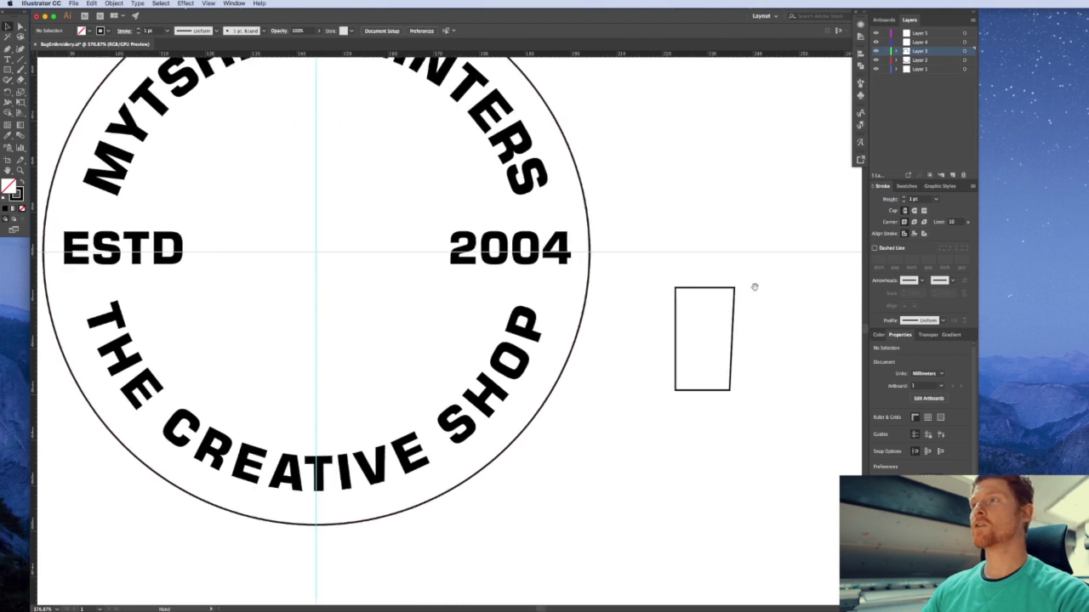
{"action": "left_click_drag", "start_coordinate": [707, 288], "coordinate": [724, 369]}
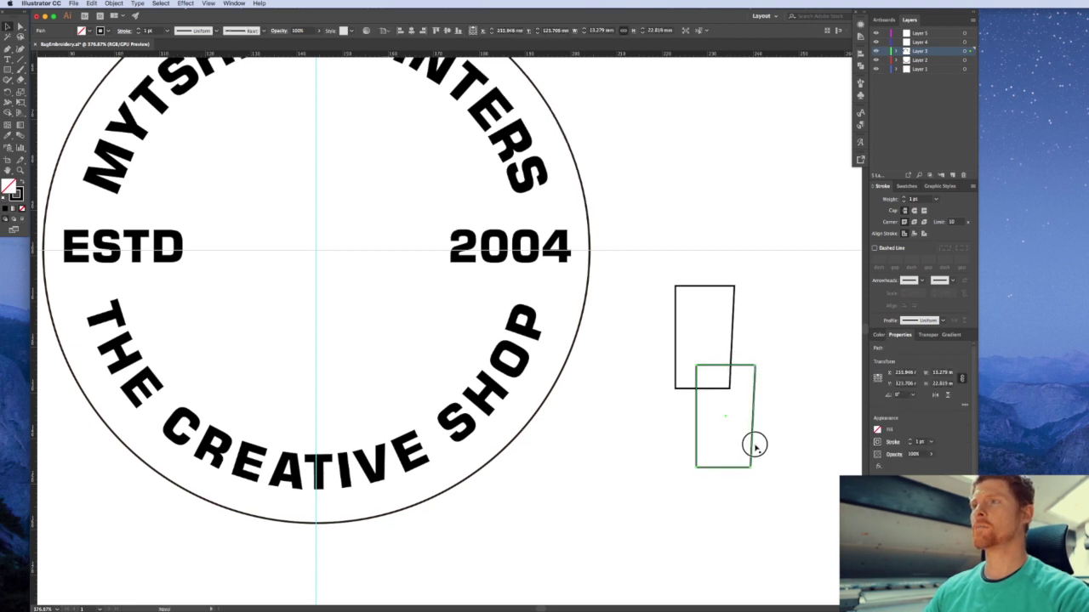
{"action": "scroll", "coordinate": [754, 445], "scroll_direction": "down", "scroll_amount": 2}
{"action": "scroll", "coordinate": [753, 444], "scroll_direction": "right", "scroll_amount": 1}
{"action": "left_click", "coordinate": [738, 394]}
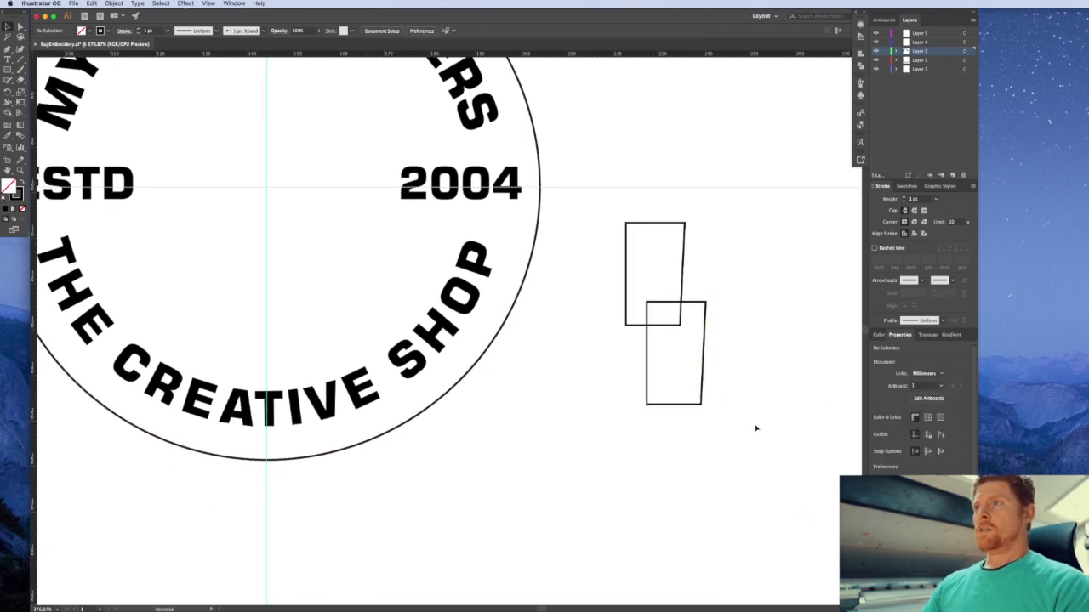
{"action": "left_click_drag", "start_coordinate": [747, 413], "coordinate": [697, 374]}
Remove the bottom-right anchor point of the duplicated outline shape with the Pen tool
{"action": "left_click", "coordinate": [651, 365]}
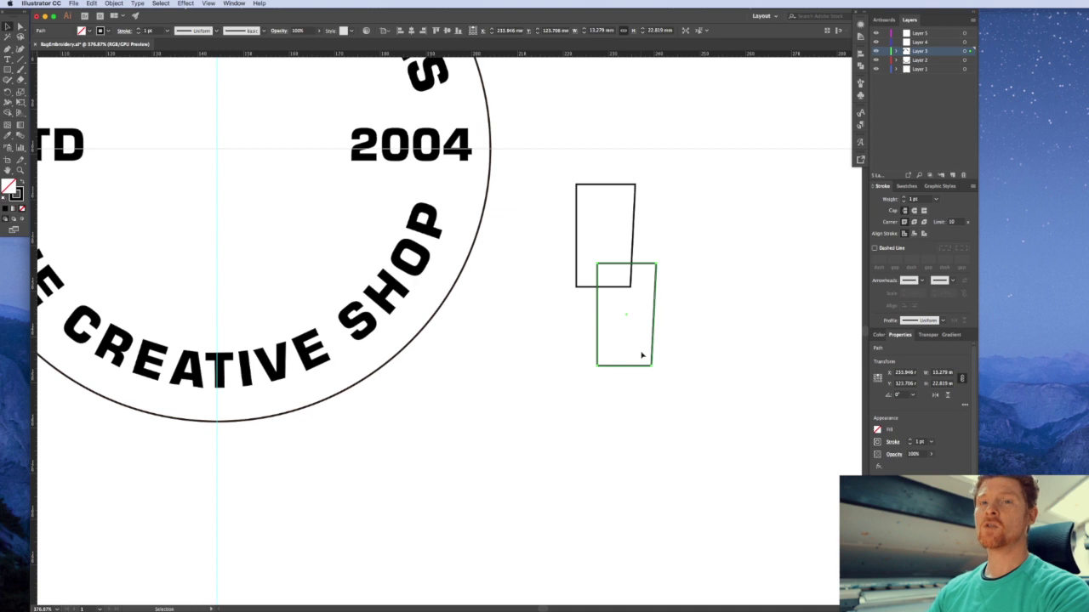
{"action": "key", "text": "p"}
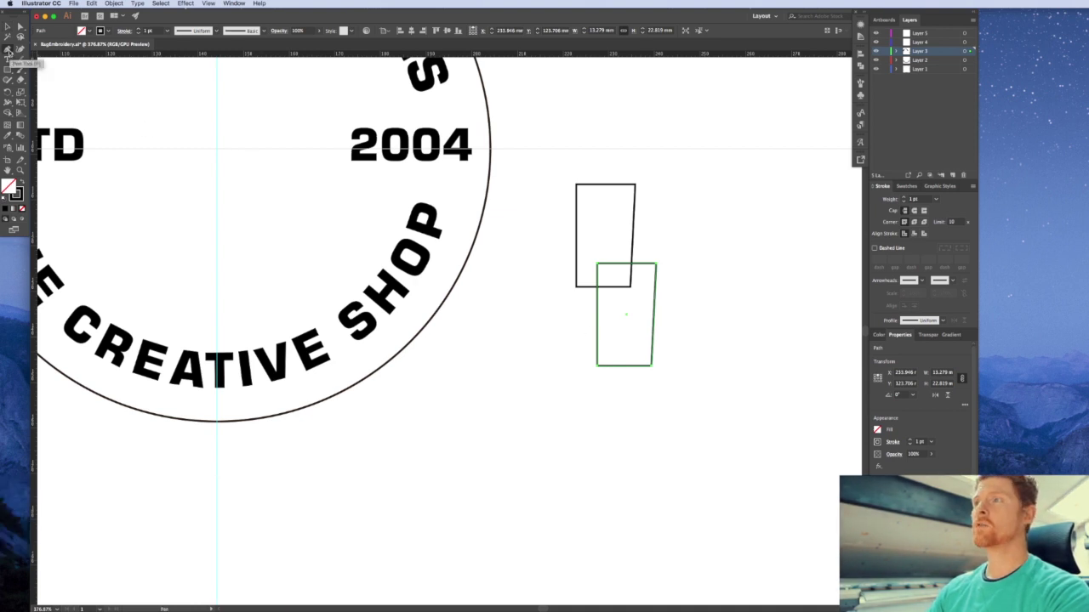
{"action": "left_click", "coordinate": [653, 367]}
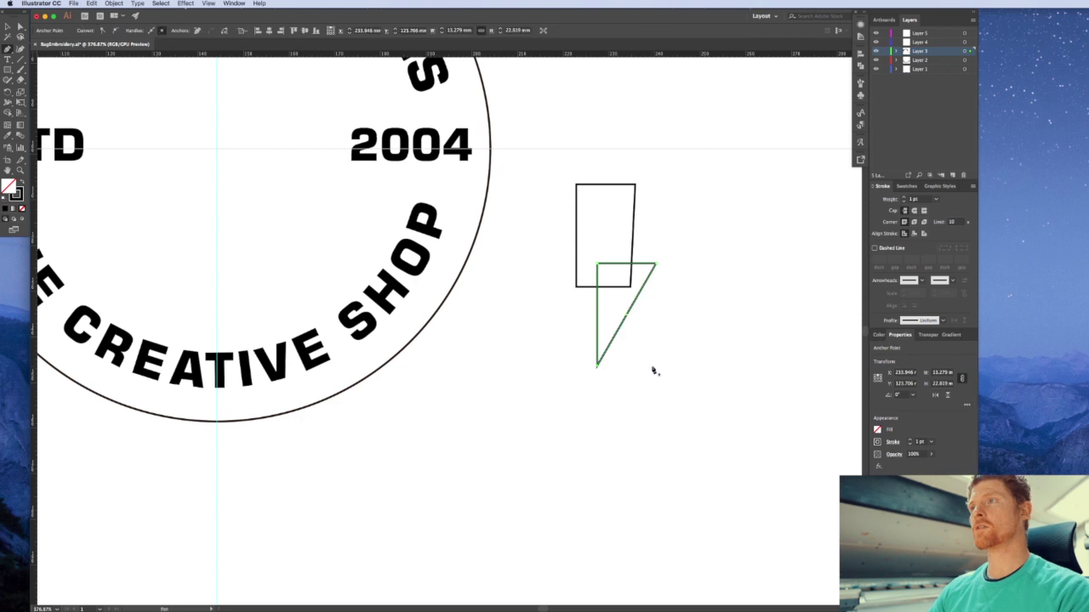
Nudge the triangle slightly down so it overlaps less of the slanted outline shape above it
{"action": "key", "text": "v"}
{"action": "left_click", "coordinate": [656, 369]}
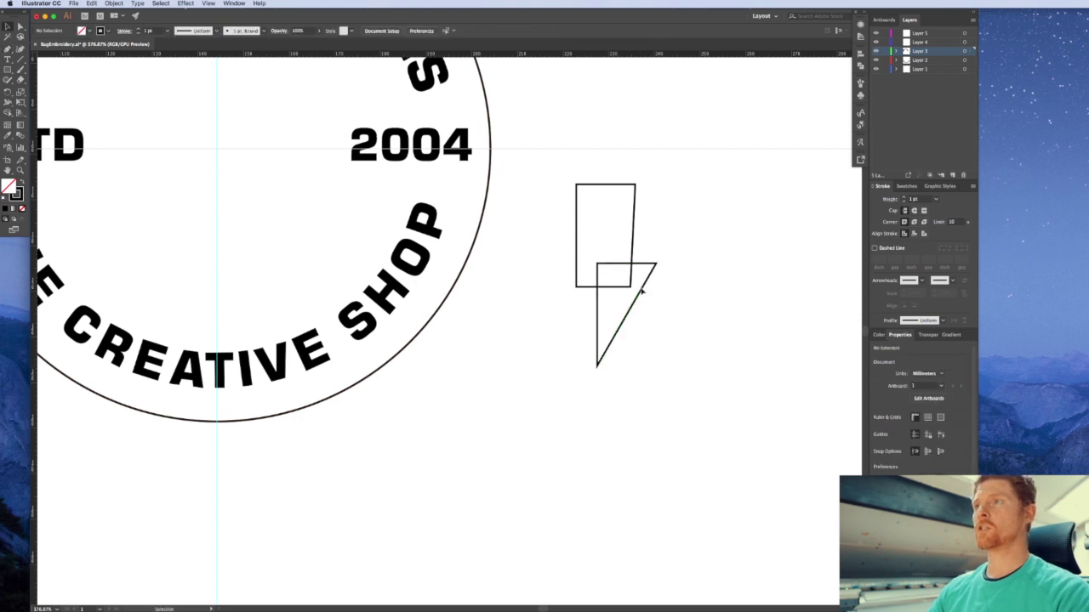
{"action": "left_click_drag", "start_coordinate": [642, 292], "coordinate": [643, 300]}
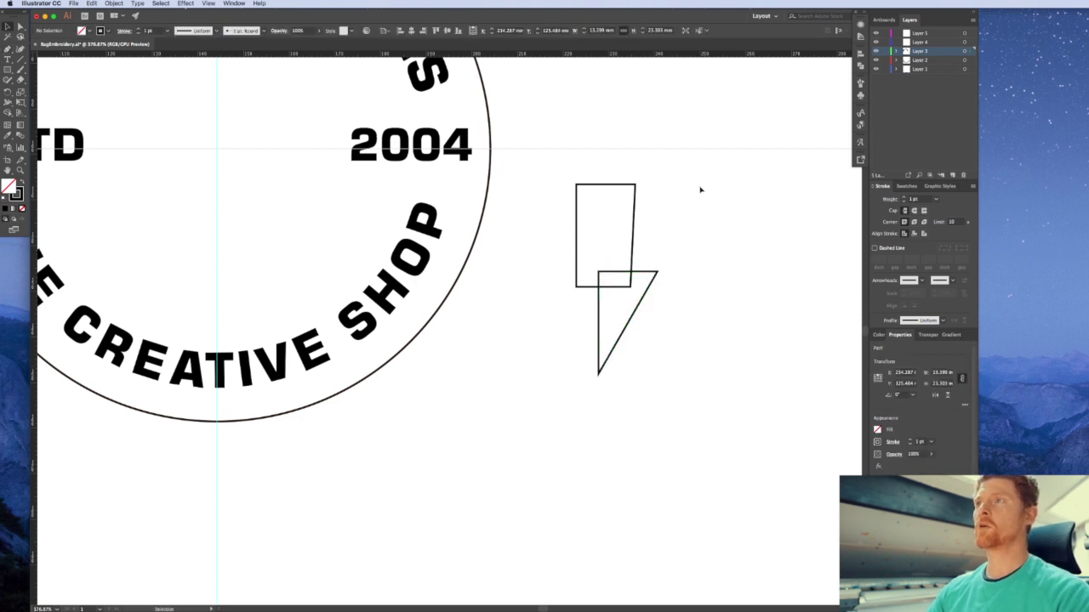
Shift the upper shape's two top anchor points to the right so it leans like a parallelogram
{"action": "key", "text": "a"}
{"action": "left_click_drag", "start_coordinate": [674, 167], "coordinate": [559, 194]}
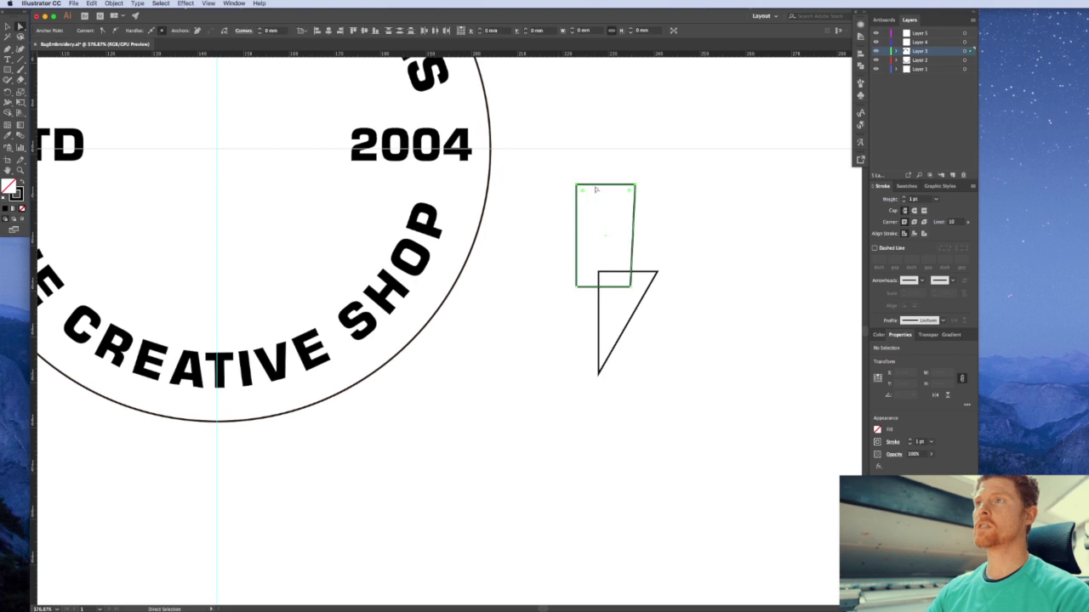
{"action": "left_click", "coordinate": [671, 180]}
{"action": "left_click_drag", "start_coordinate": [654, 169], "coordinate": [562, 196]}
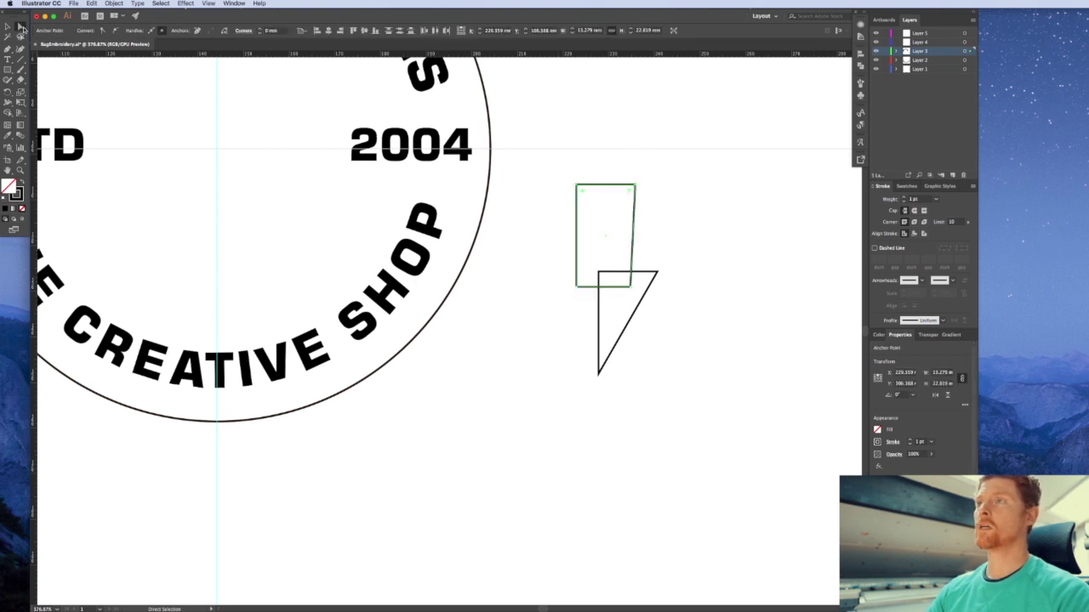
{"action": "left_click_drag", "start_coordinate": [576, 185], "coordinate": [593, 185]}
{"action": "left_click", "coordinate": [751, 218]}
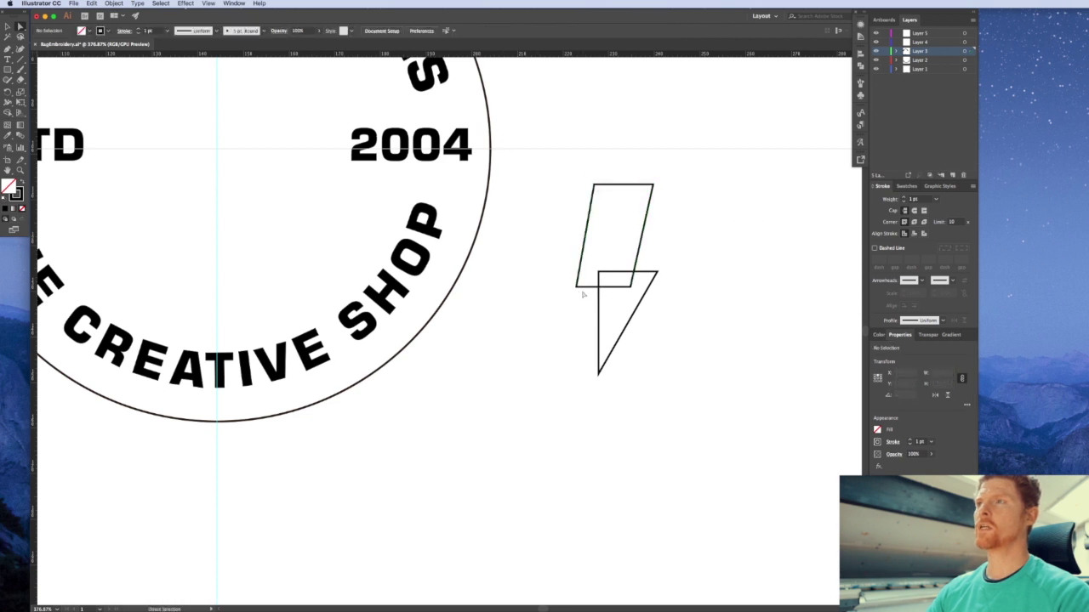
Nudge the triangle slightly down and the parallelogram slightly to the left to refine how the two shapes overlap
{"action": "key", "text": "v"}
{"action": "left_click_drag", "start_coordinate": [636, 308], "coordinate": [637, 312]}
{"action": "left_click", "coordinate": [680, 238]}
{"action": "left_click_drag", "start_coordinate": [638, 252], "coordinate": [634, 253]}
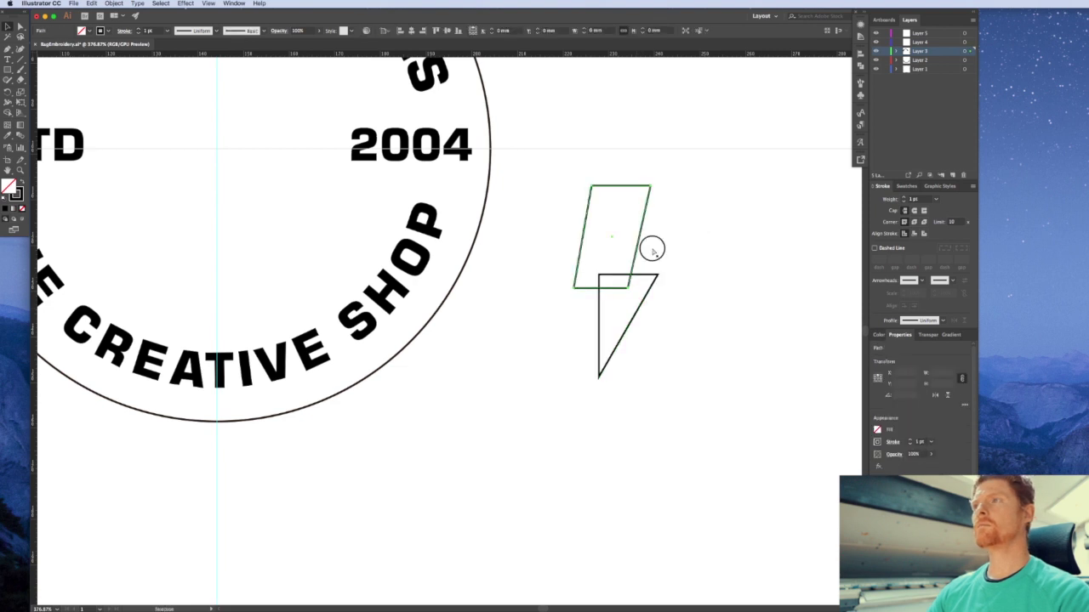
{"action": "left_click", "coordinate": [651, 250]}
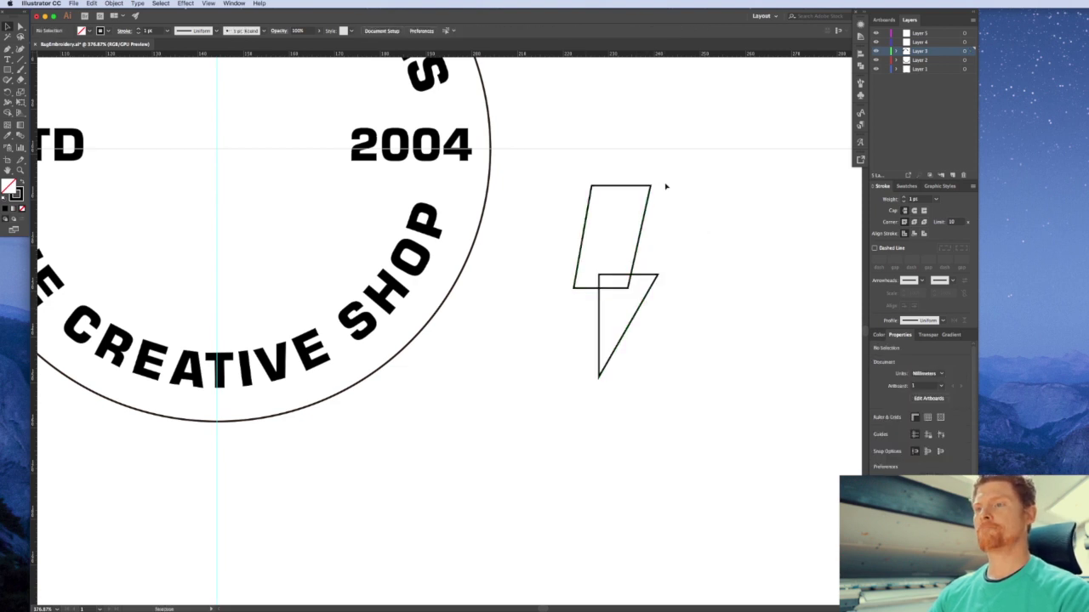
Raise the parallelogram's bottom-right anchor point slightly so its bottom edge slopes upward inside the triangle
{"action": "key", "text": "a"}
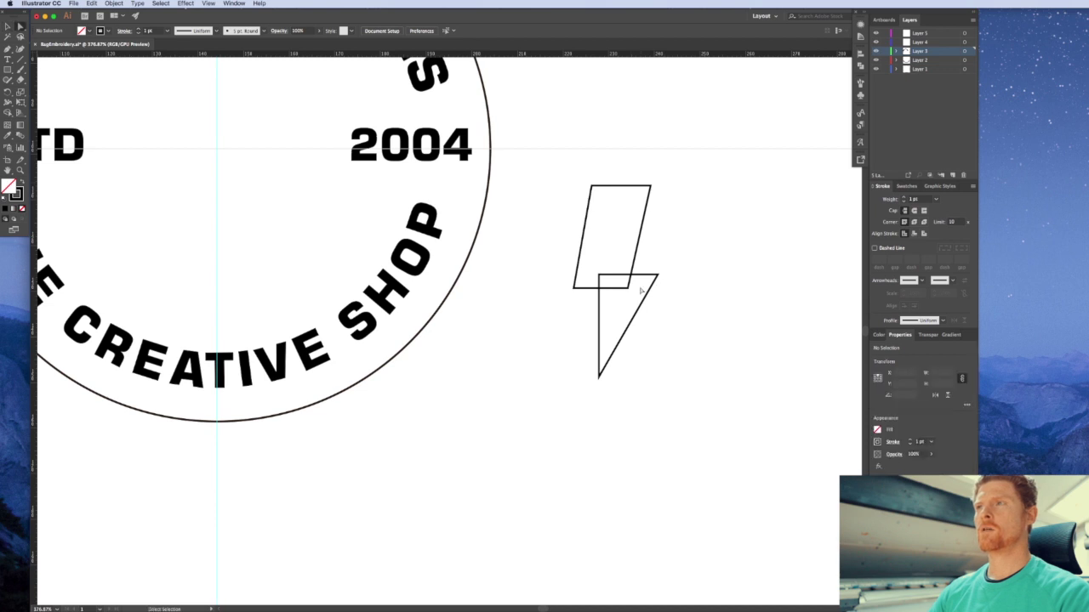
{"action": "left_click_drag", "start_coordinate": [628, 289], "coordinate": [629, 283]}
{"action": "left_click", "coordinate": [703, 223]}
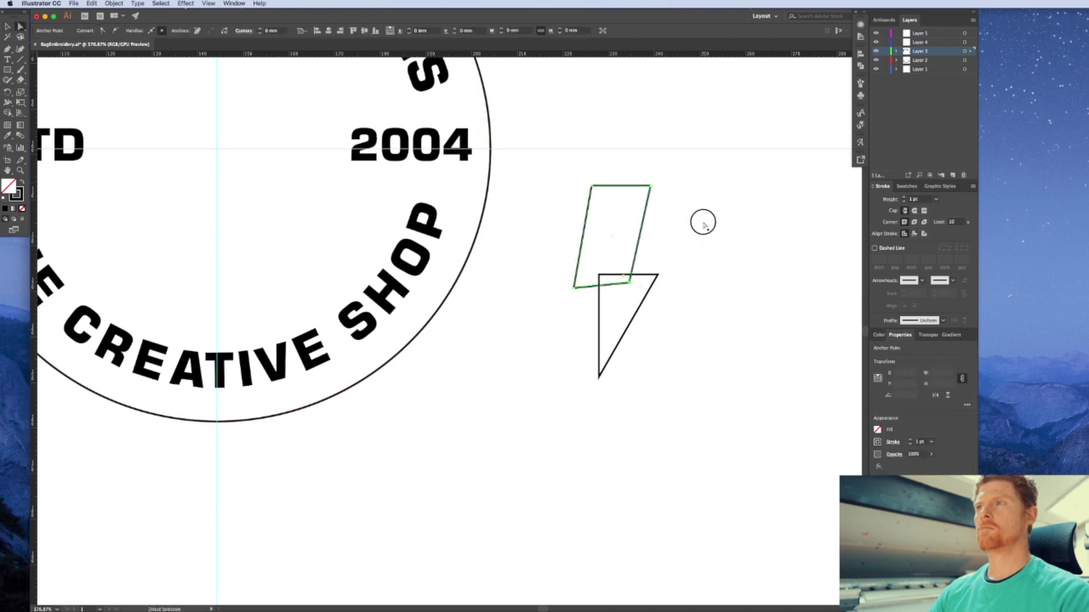
Swap fill and stroke on the parallelogram and the triangle, giving both a solid black fill without an outline
{"action": "key", "text": "v"}
{"action": "left_click_drag", "start_coordinate": [686, 251], "coordinate": [599, 326]}
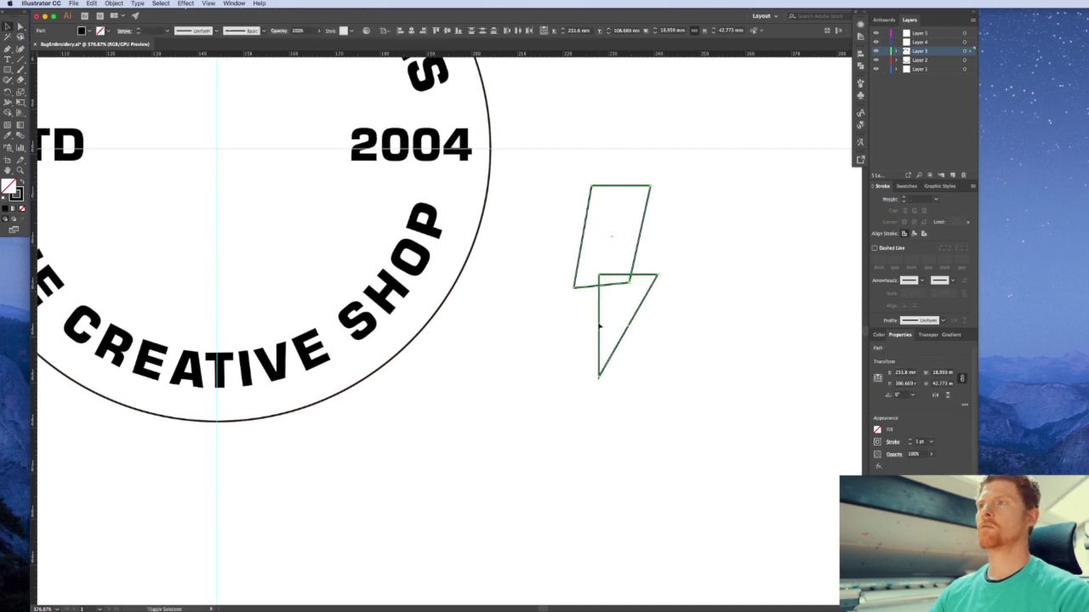
{"action": "key", "text": "shift+x"}
{"action": "left_click", "coordinate": [660, 320]}
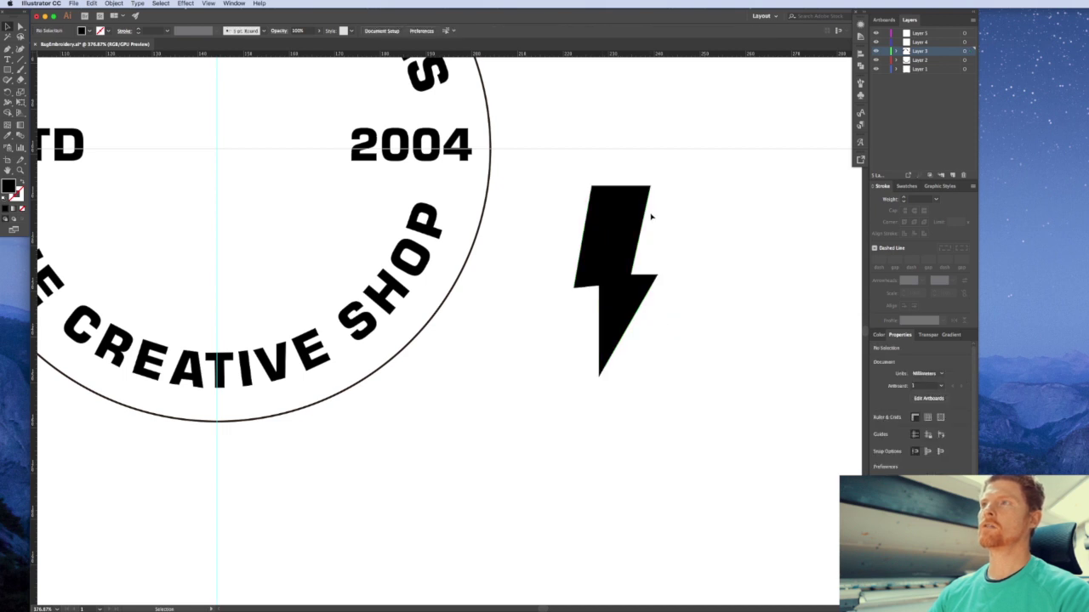
Move the upper black shape's two top anchor points further right to increase the bolt's slant
{"action": "key", "text": "a"}
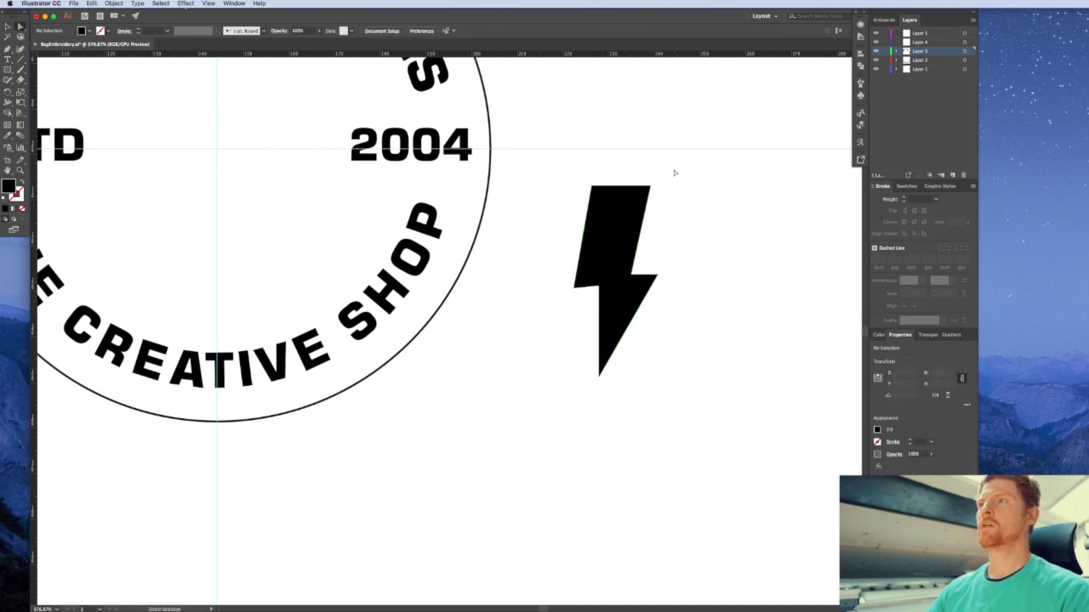
{"action": "left_click_drag", "start_coordinate": [673, 174], "coordinate": [580, 201]}
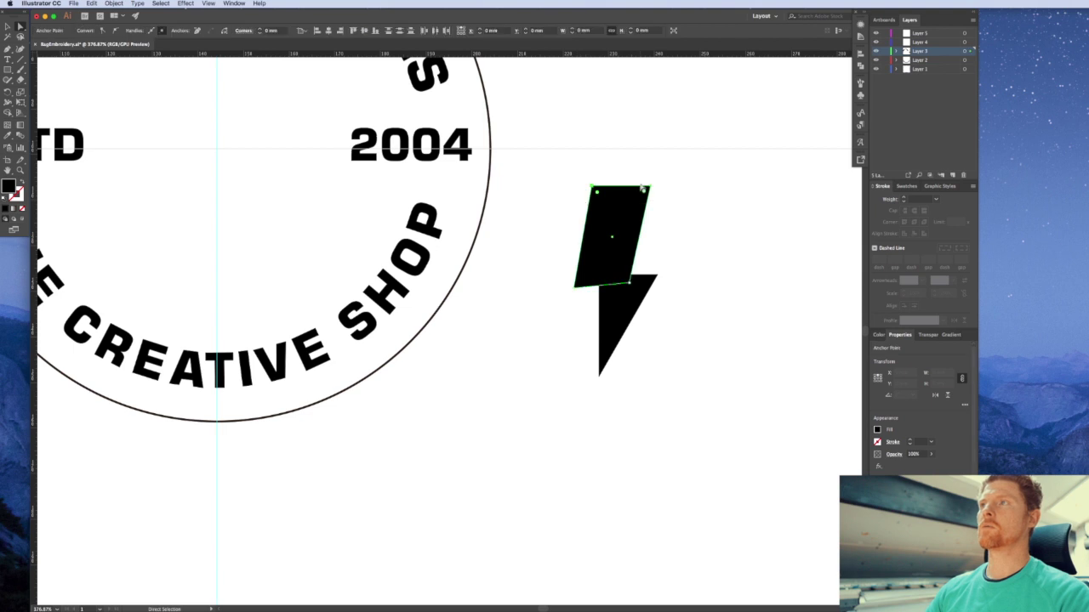
{"action": "left_click_drag", "start_coordinate": [652, 190], "coordinate": [670, 194]}
{"action": "left_click", "coordinate": [674, 293]}
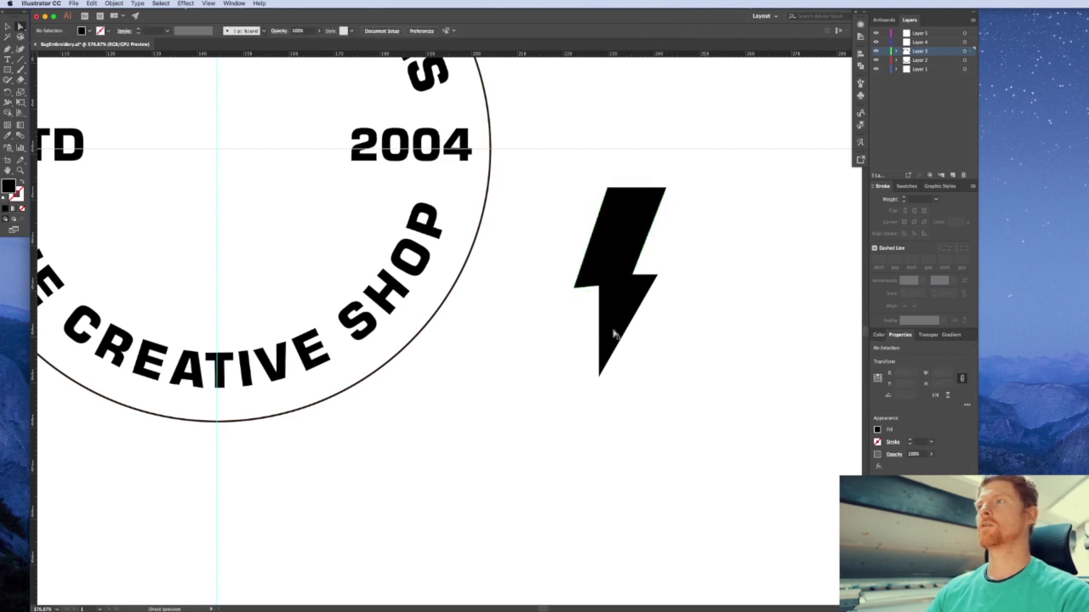
Nudge the lower black triangle slightly up and to the right against the upper shape
{"action": "key", "text": "v"}
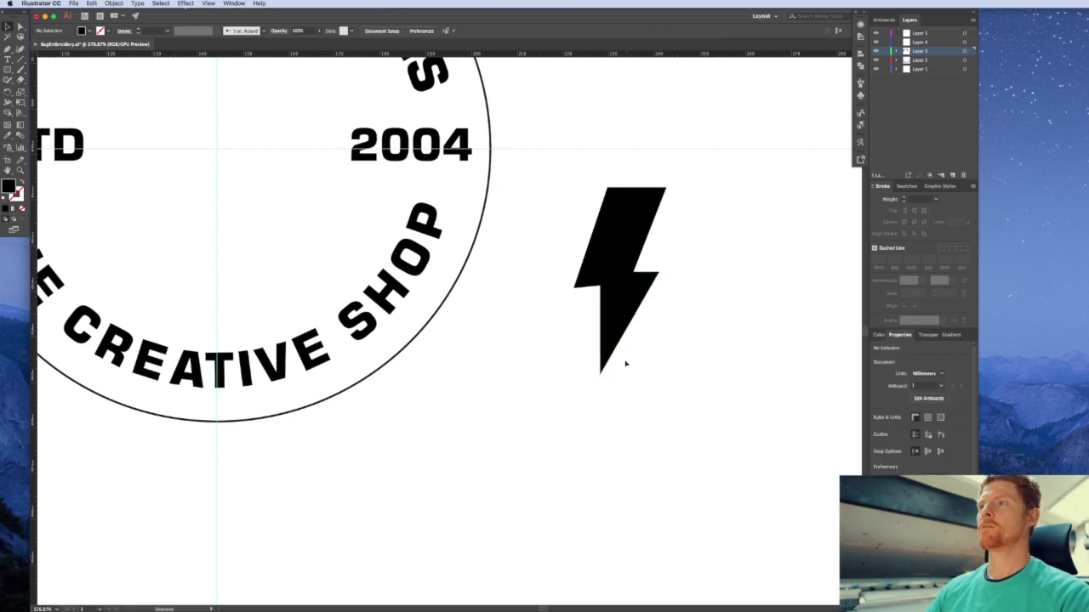
{"action": "key", "text": "a"}
{"action": "left_click", "coordinate": [632, 291]}
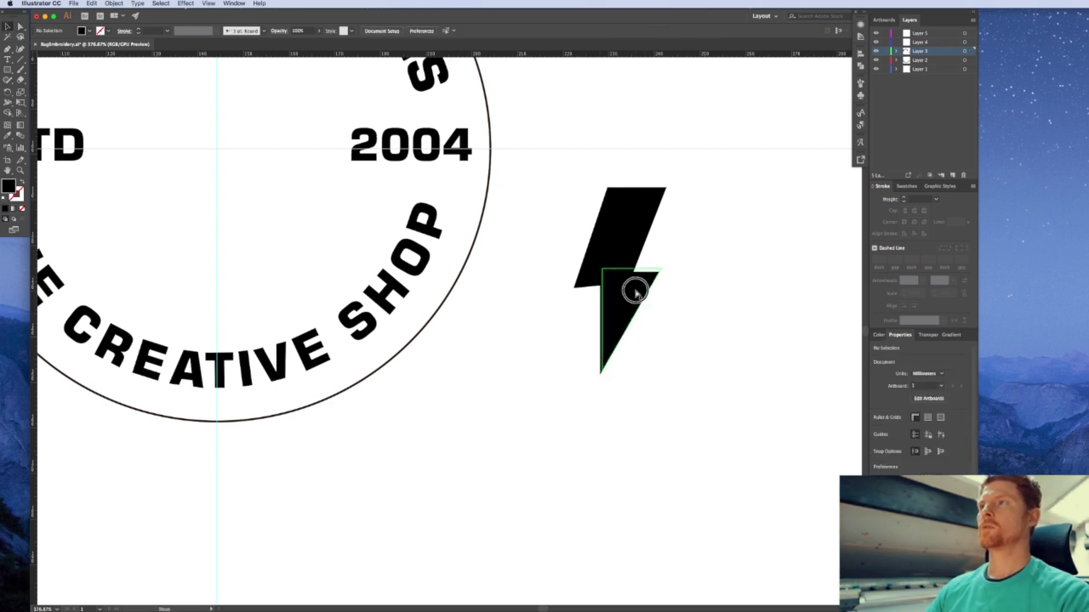
Lower the upper black shape's top edge and shift it slightly left to shorten the bolt's upper half
{"action": "left_click_drag", "start_coordinate": [690, 177], "coordinate": [604, 208]}
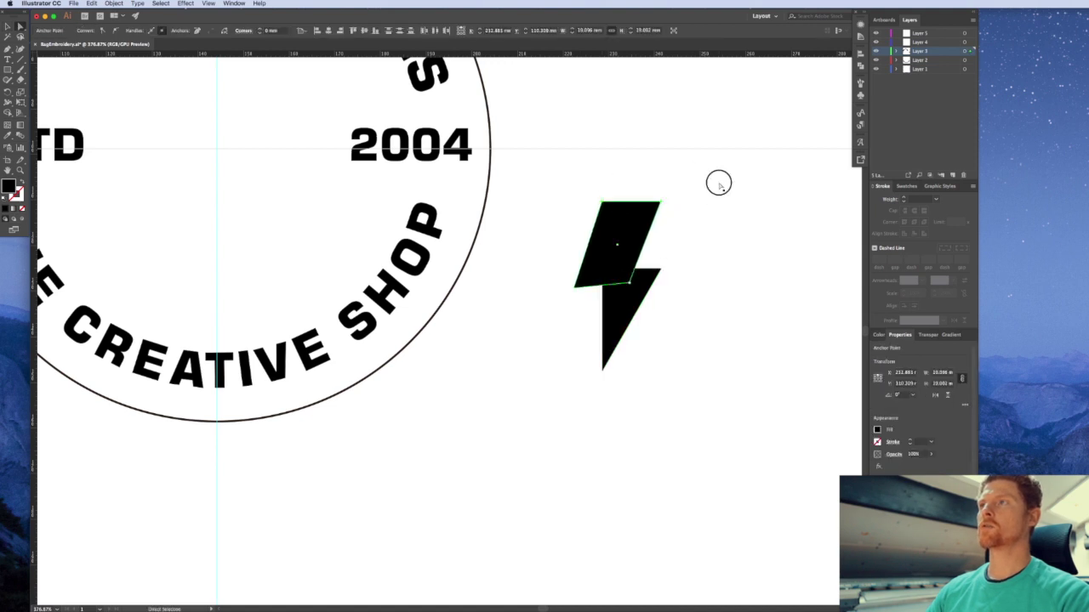
{"action": "left_click", "coordinate": [719, 183]}
{"action": "key", "text": "v"}
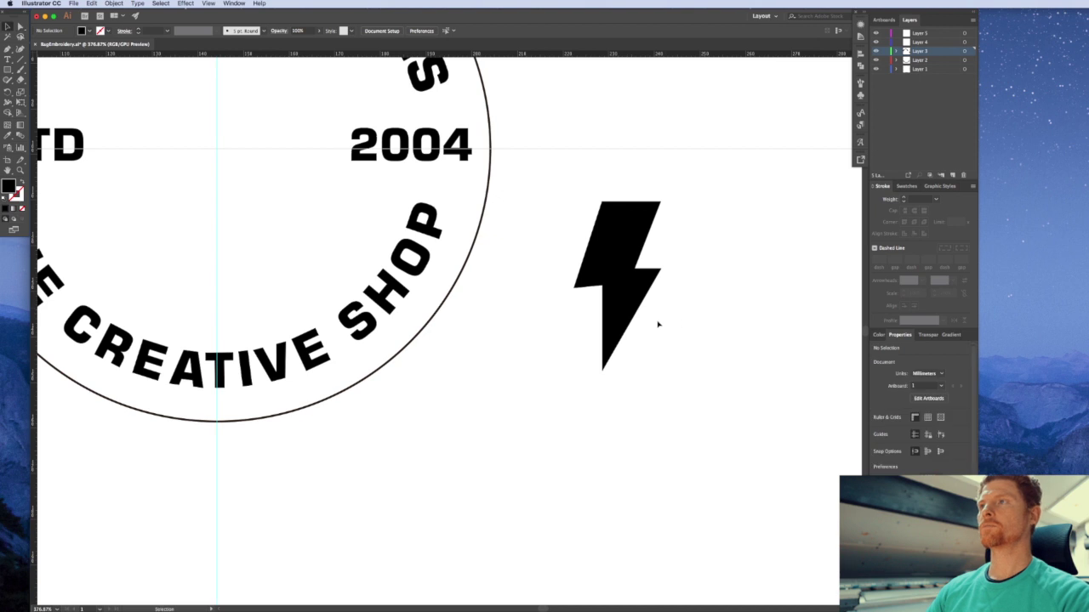
Unite the two black shapes into one lightning bolt with Pathfinder and expand the resulting compound shape
{"action": "left_click", "coordinate": [595, 218]}
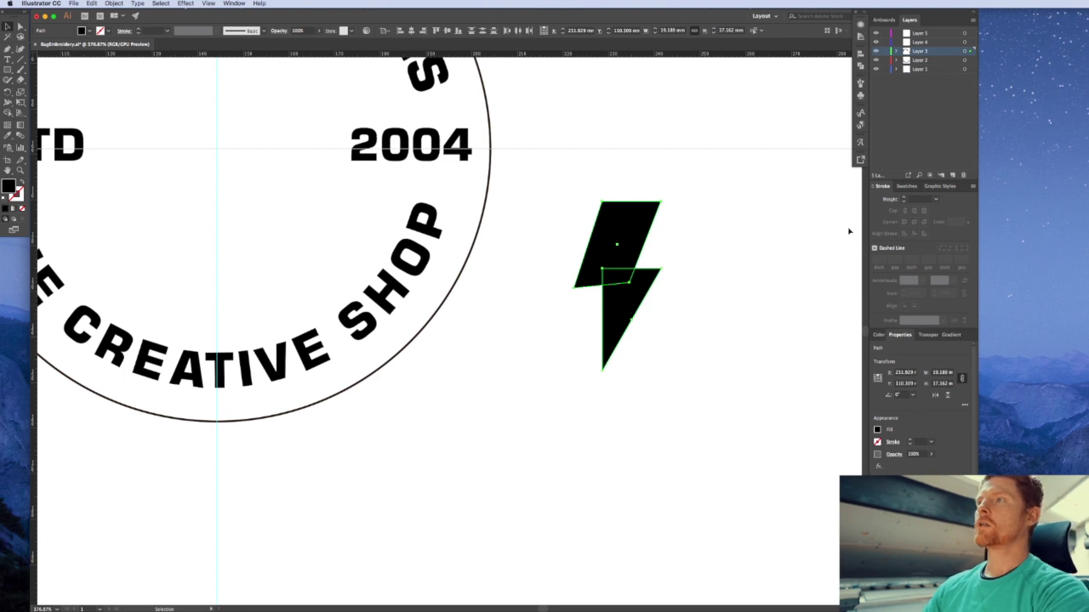
{"action": "left_click", "coordinate": [711, 295]}
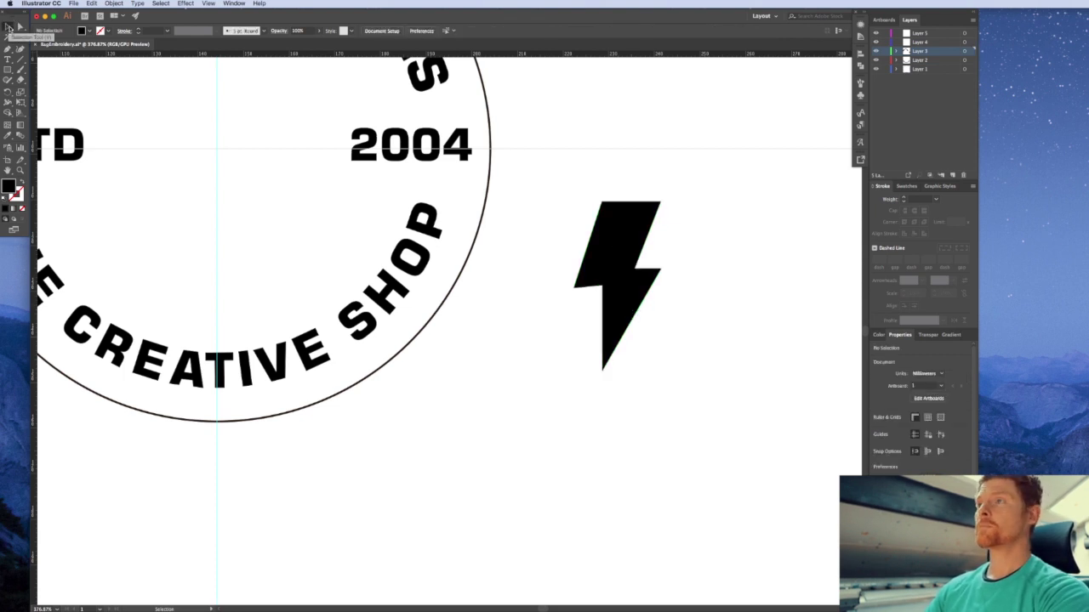
{"action": "left_click_drag", "start_coordinate": [664, 366], "coordinate": [560, 173]}
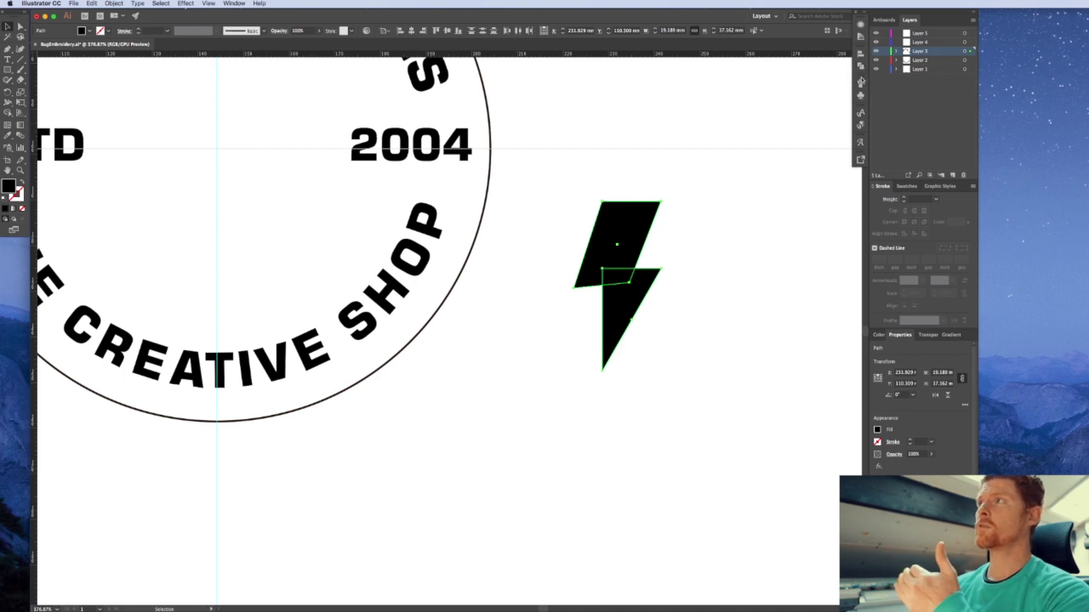
{"action": "left_click", "coordinate": [861, 68]}
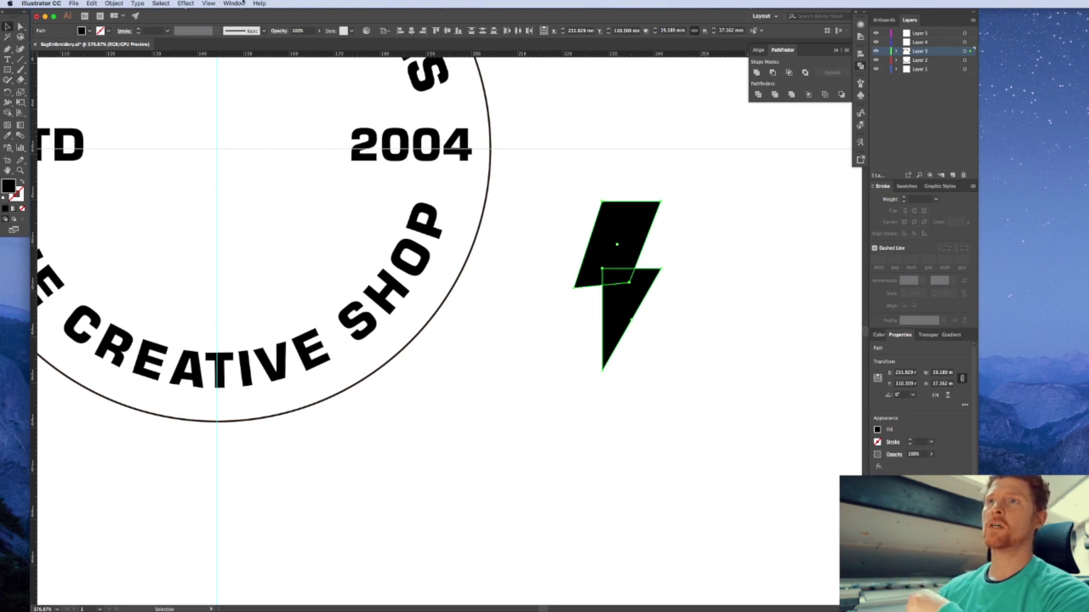
{"action": "left_click", "coordinate": [242, 3]}
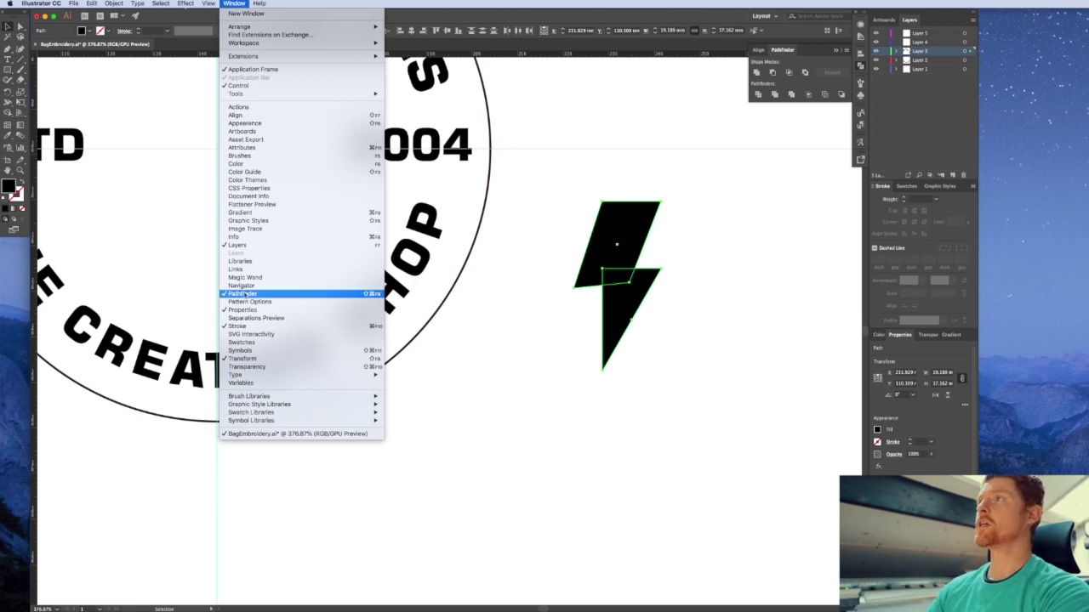
{"action": "left_click", "coordinate": [244, 294]}
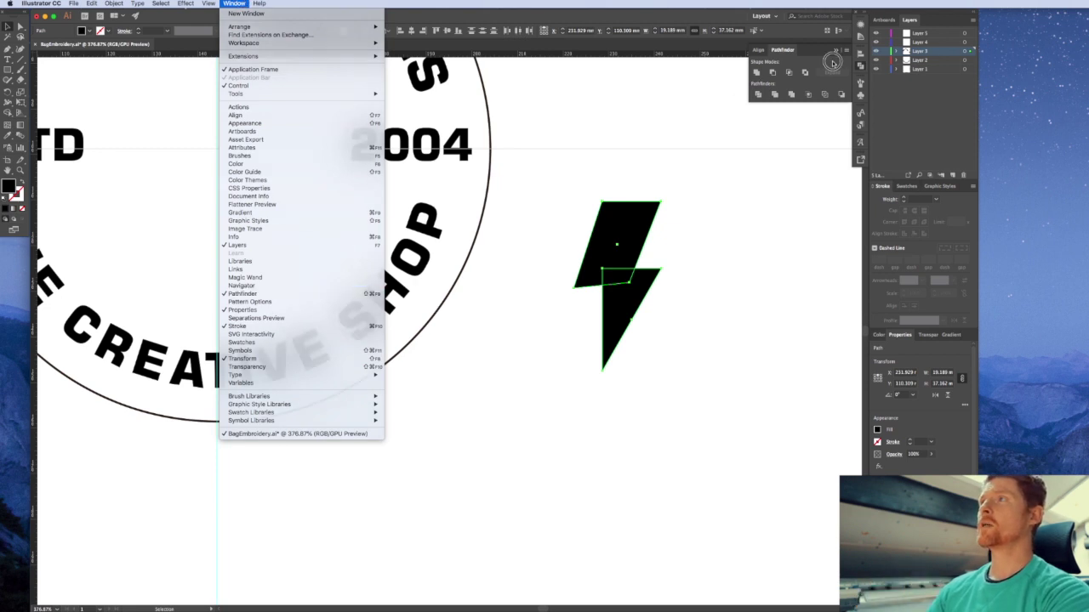
{"action": "left_click", "coordinate": [758, 74], "text": "alt"}
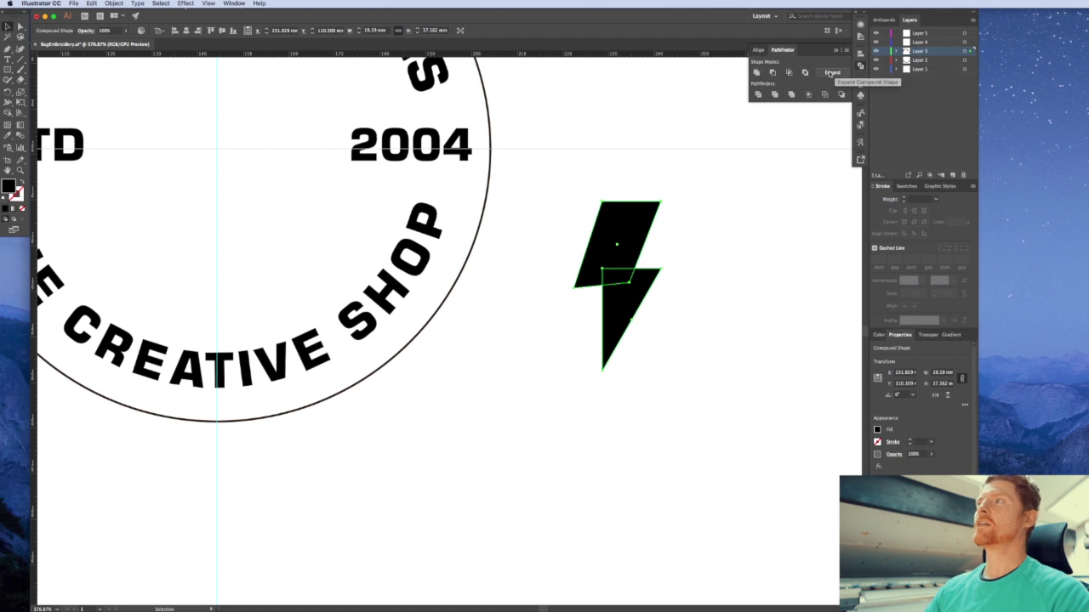
{"action": "left_click", "coordinate": [832, 72]}
{"action": "left_click", "coordinate": [690, 311]}
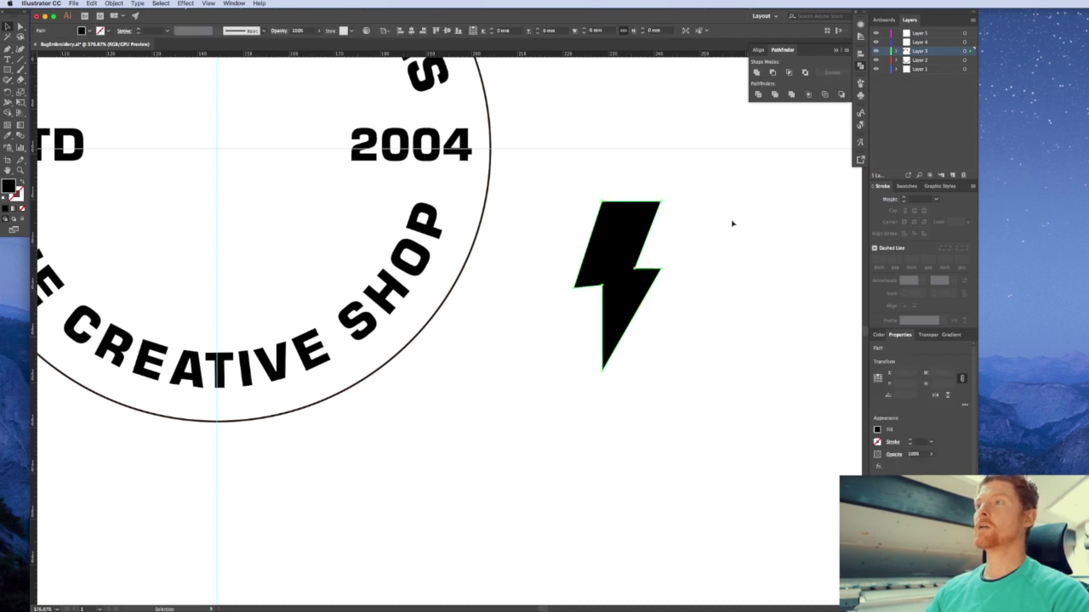
Swap the lightning bolt's fill and stroke to inspect its single merged outline, and restore the solid black fill
{"action": "left_click", "coordinate": [639, 282]}
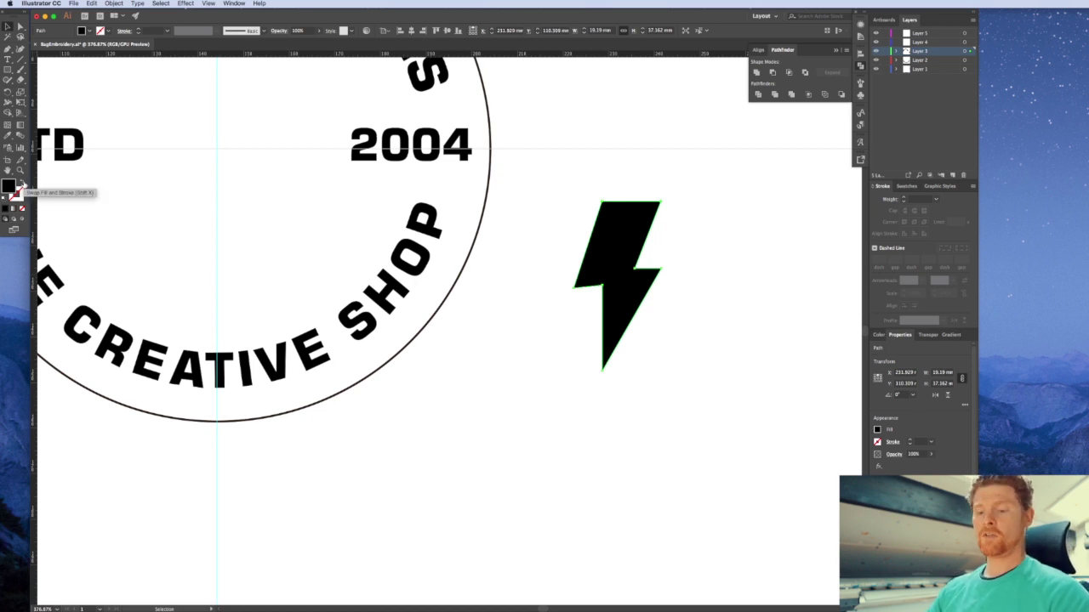
{"action": "left_click", "coordinate": [21, 184]}
{"action": "left_click", "coordinate": [705, 267]}
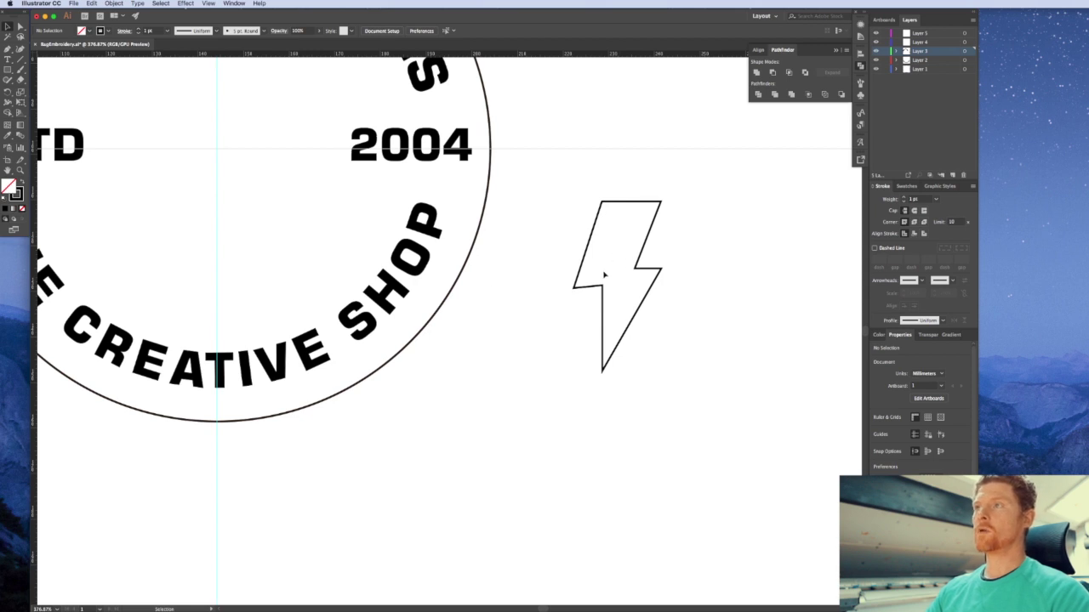
{"action": "left_click", "coordinate": [620, 285]}
{"action": "left_click", "coordinate": [624, 285]}
{"action": "left_click", "coordinate": [619, 273]}
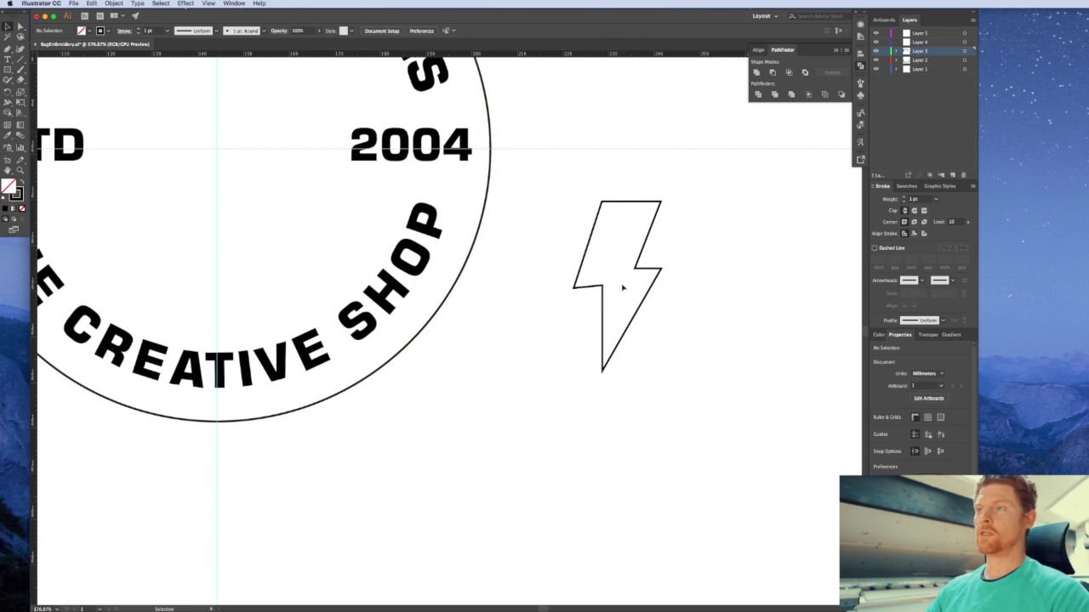
{"action": "left_click", "coordinate": [637, 301]}
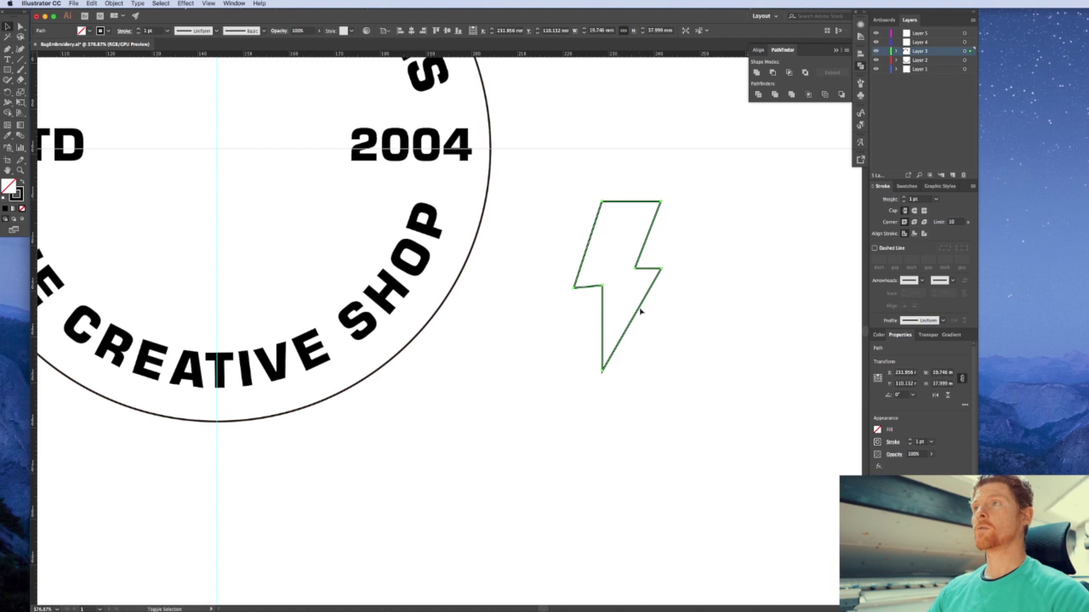
{"action": "key", "text": "shift+x"}
{"action": "left_click", "coordinate": [712, 353]}
Move the lightning bolt from beside the badge into the circle, just left of the vertical centre guide
{"action": "key", "text": "super+minus"}
{"action": "key", "text": "super+minus"}
{"action": "left_click_drag", "start_coordinate": [378, 362], "coordinate": [624, 391]}
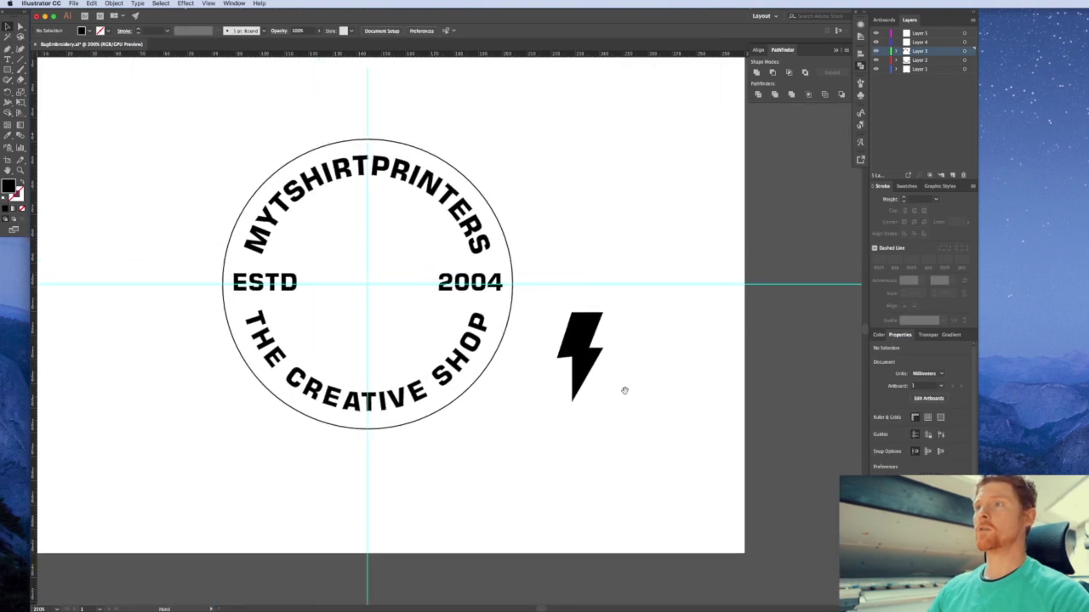
{"action": "scroll", "coordinate": [659, 400], "scroll_direction": "up", "scroll_amount": 2}
{"action": "scroll", "coordinate": [659, 399], "scroll_direction": "left", "scroll_amount": 3}
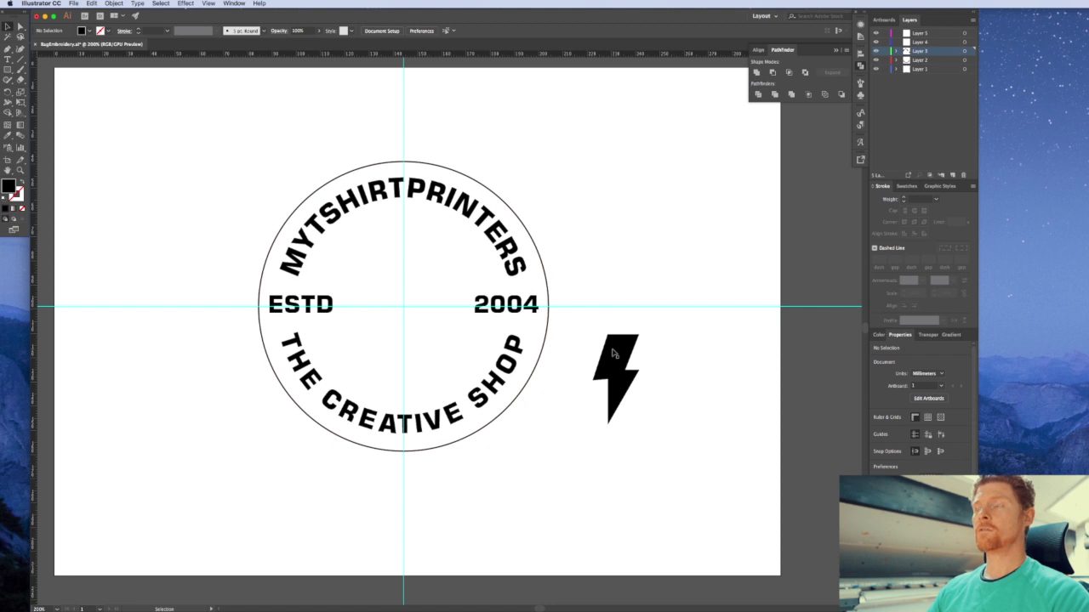
{"action": "left_click_drag", "start_coordinate": [617, 355], "coordinate": [385, 333]}
Scale the lightning bolt down proportionally to about 10.4 mm wide and 20.2 mm tall inside the badge
{"action": "scroll", "coordinate": [433, 348], "scroll_direction": "up", "scroll_amount": 5}
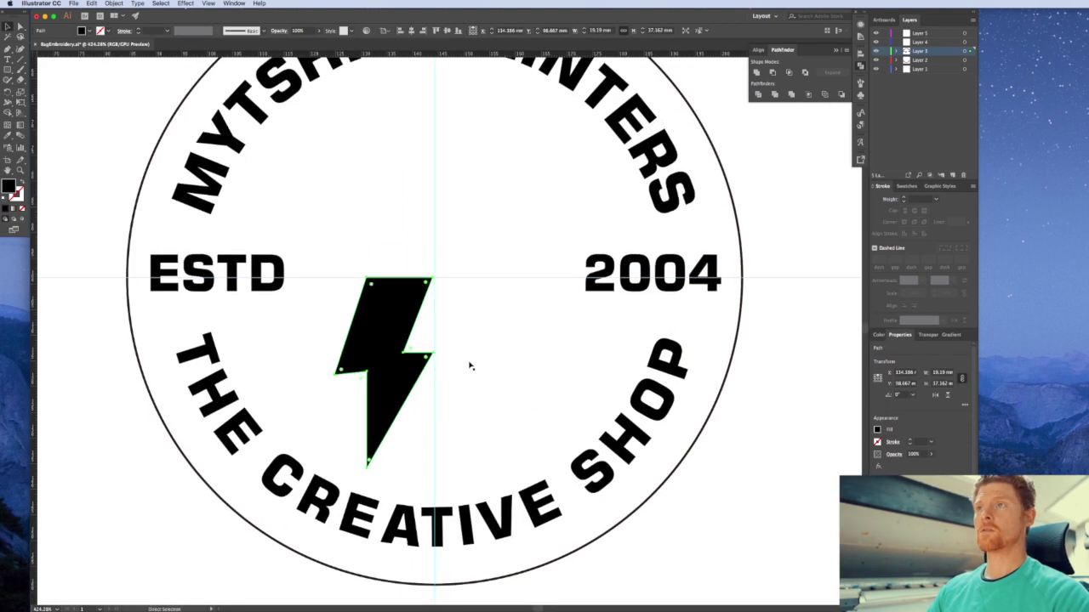
{"action": "left_click_drag", "start_coordinate": [436, 282], "coordinate": [414, 316]}
{"action": "key", "text": "v"}
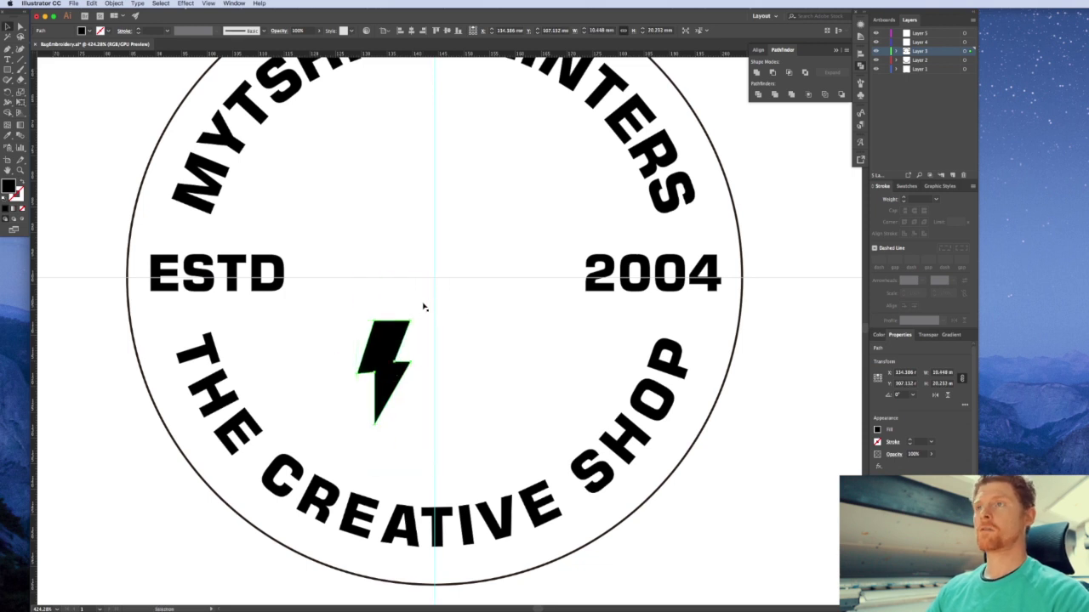
{"action": "left_click", "coordinate": [802, 456]}
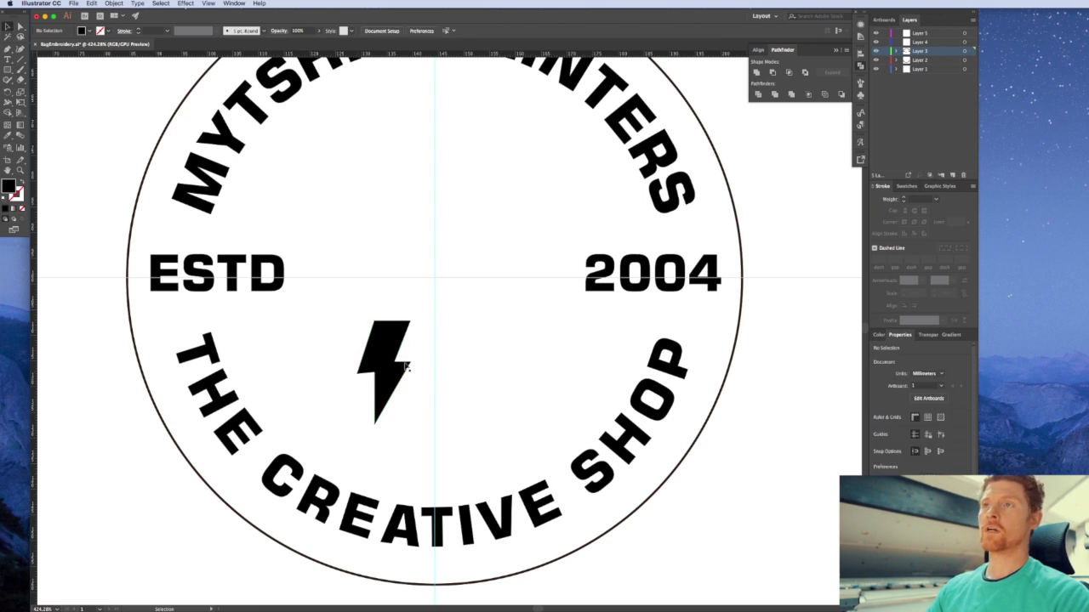
Shift the lightning bolt slightly left, rotate it about 36° clockwise, and copy it horizontally to the other side of the vertical centre guide
{"action": "left_click_drag", "start_coordinate": [396, 379], "coordinate": [359, 369]}
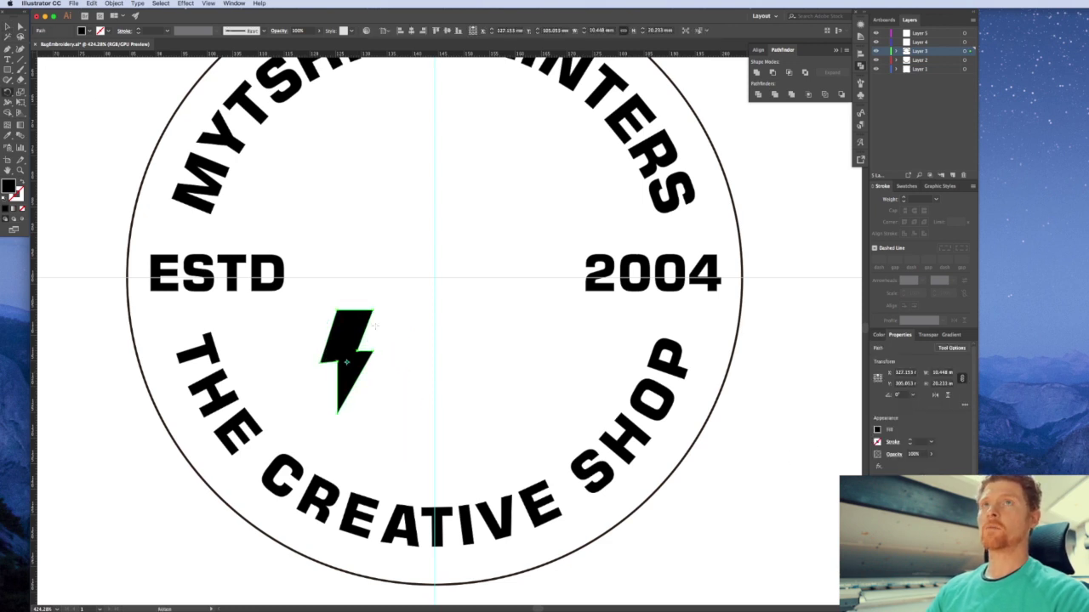
{"action": "left_click", "coordinate": [9, 94]}
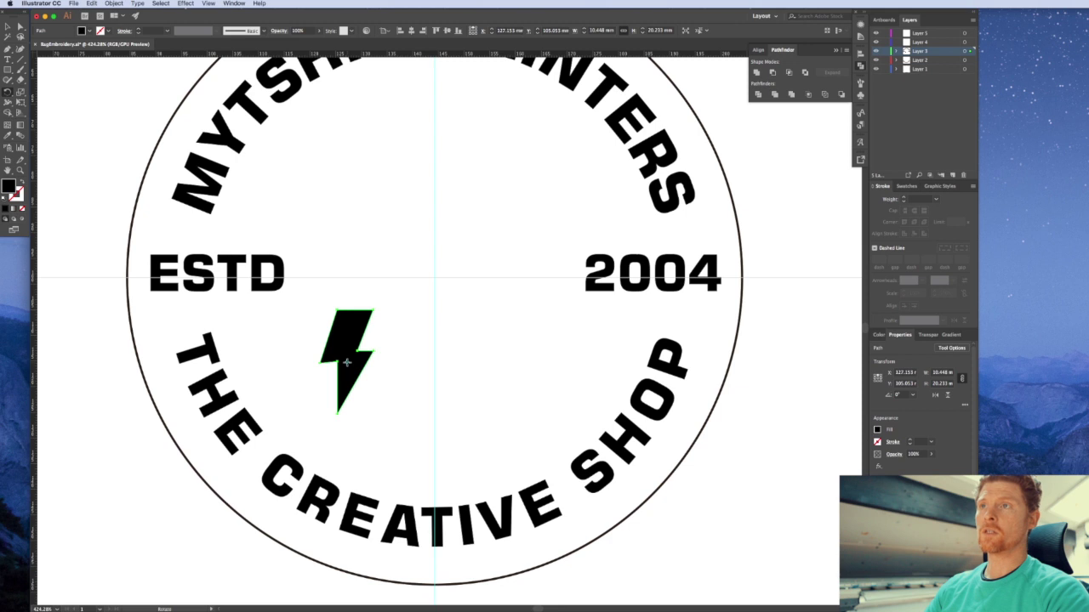
{"action": "left_click_drag", "start_coordinate": [377, 300], "coordinate": [562, 330]}
{"action": "key", "text": "v"}
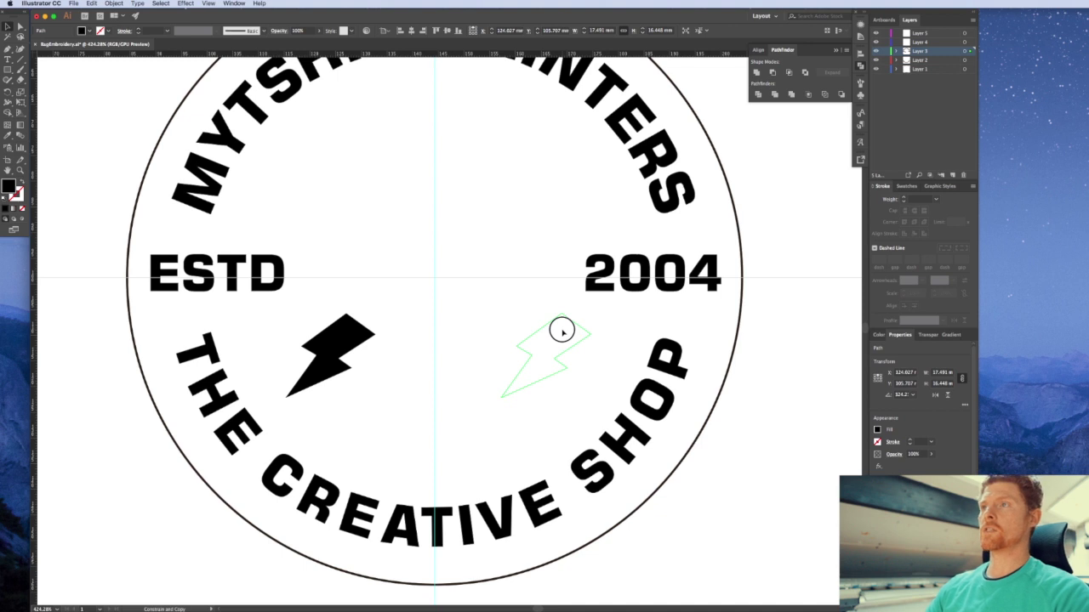
{"action": "left_click_drag", "start_coordinate": [562, 332], "coordinate": [555, 334]}
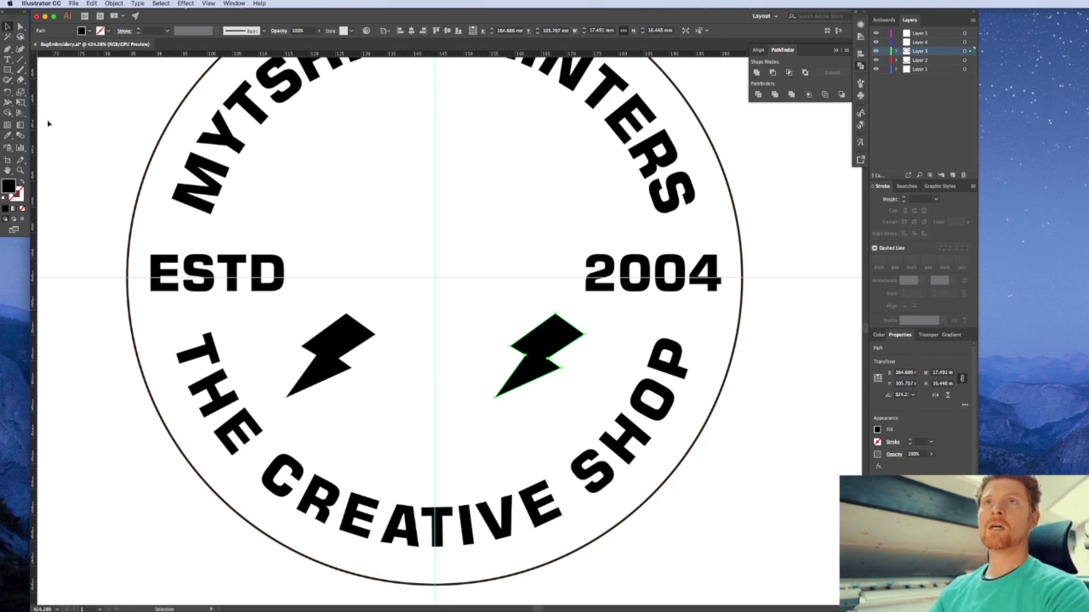
Reflect the copied bolt horizontally so it mirrors the original, and spread both bolts slightly outward from the vertical centre guide
{"action": "key", "text": "o"}
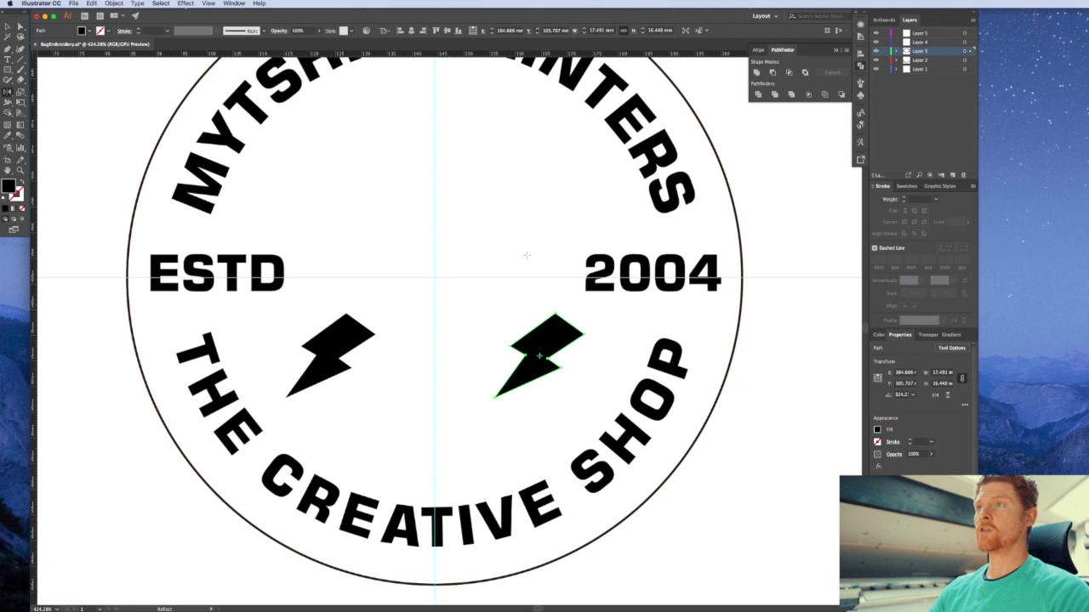
{"action": "left_click_drag", "start_coordinate": [517, 252], "coordinate": [573, 224]}
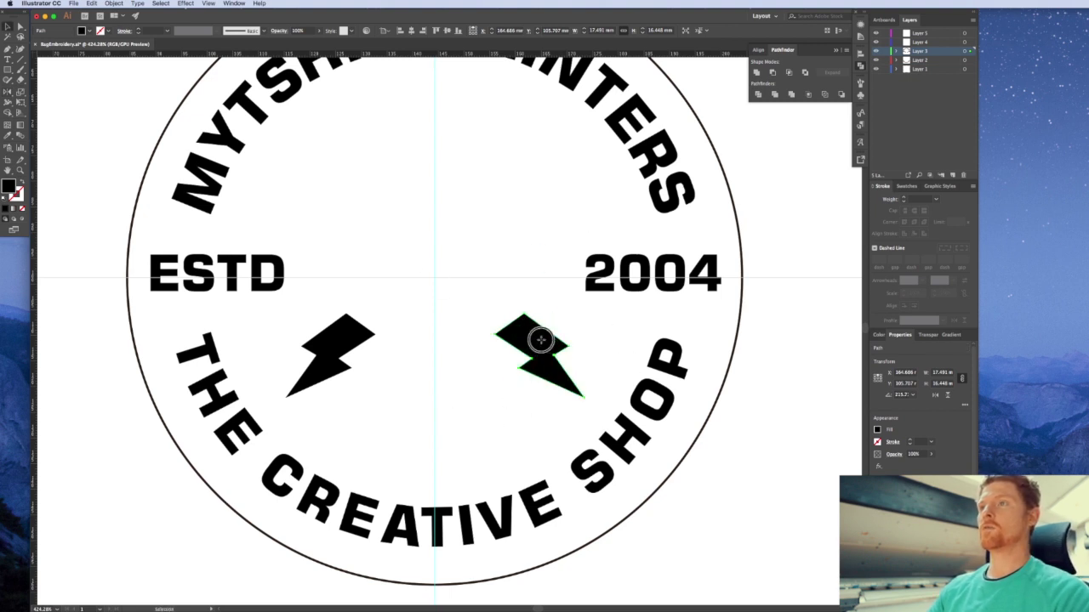
{"action": "left_click_drag", "start_coordinate": [537, 335], "coordinate": [554, 340]}
{"action": "left_click_drag", "start_coordinate": [342, 344], "coordinate": [330, 344]}
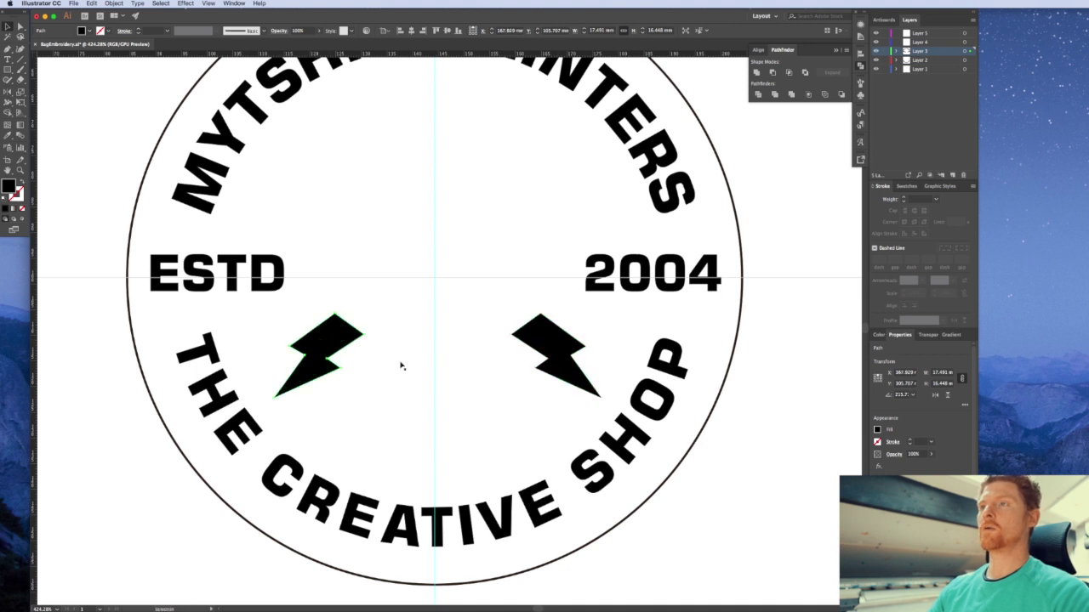
Copy the pair of bolts above the horizontal guide and reflect the copies vertically so all four radiate from the badge centre
{"action": "left_click_drag", "start_coordinate": [575, 376], "coordinate": [616, 263]}
{"action": "left_click", "coordinate": [620, 423], "text": "shift"}
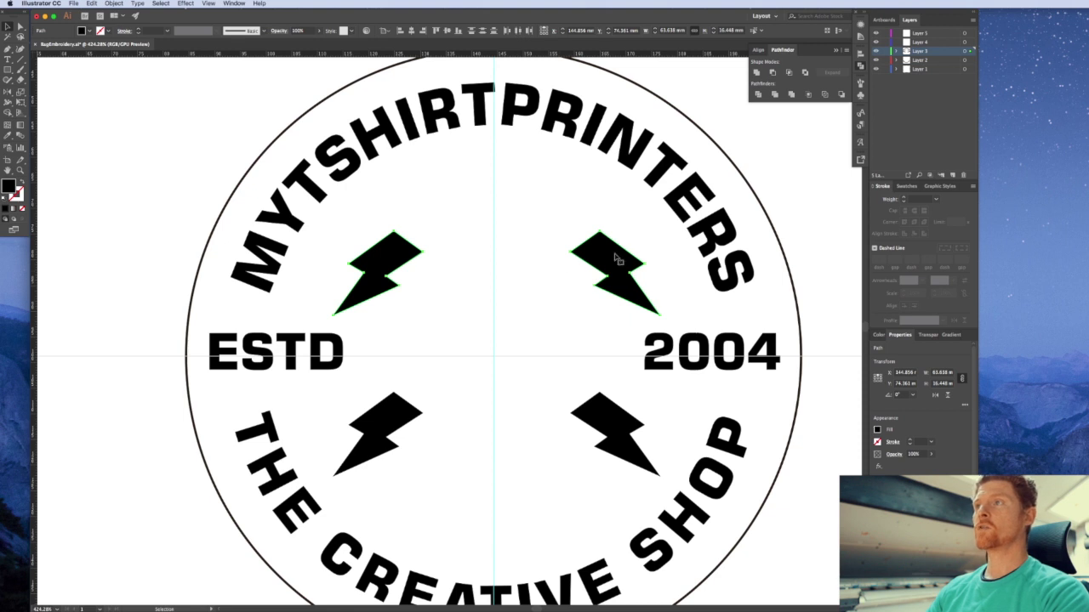
{"action": "key", "text": "r"}
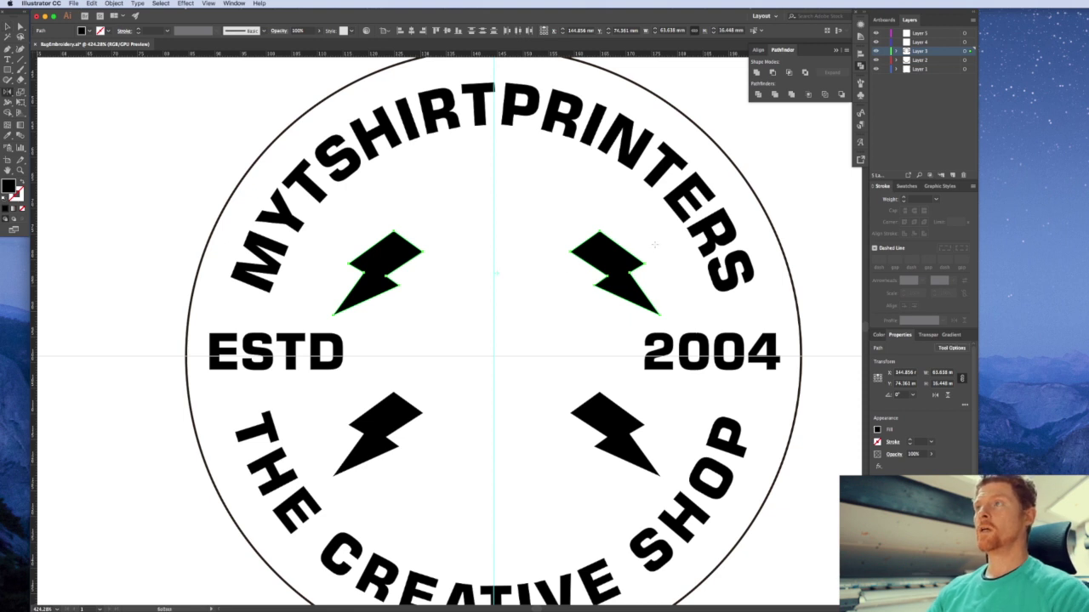
{"action": "left_click_drag", "start_coordinate": [769, 245], "coordinate": [743, 231]}
{"action": "key", "text": "v"}
{"action": "left_click_drag", "start_coordinate": [605, 290], "coordinate": [605, 286]}
{"action": "left_click", "coordinate": [814, 196]}
Draw a solid black rectangle about 22 mm wide and 34 mm tall in the blank area to the right of the badge
{"action": "key", "text": "super+minus"}
{"action": "left_click_drag", "start_coordinate": [447, 360], "coordinate": [642, 449]}
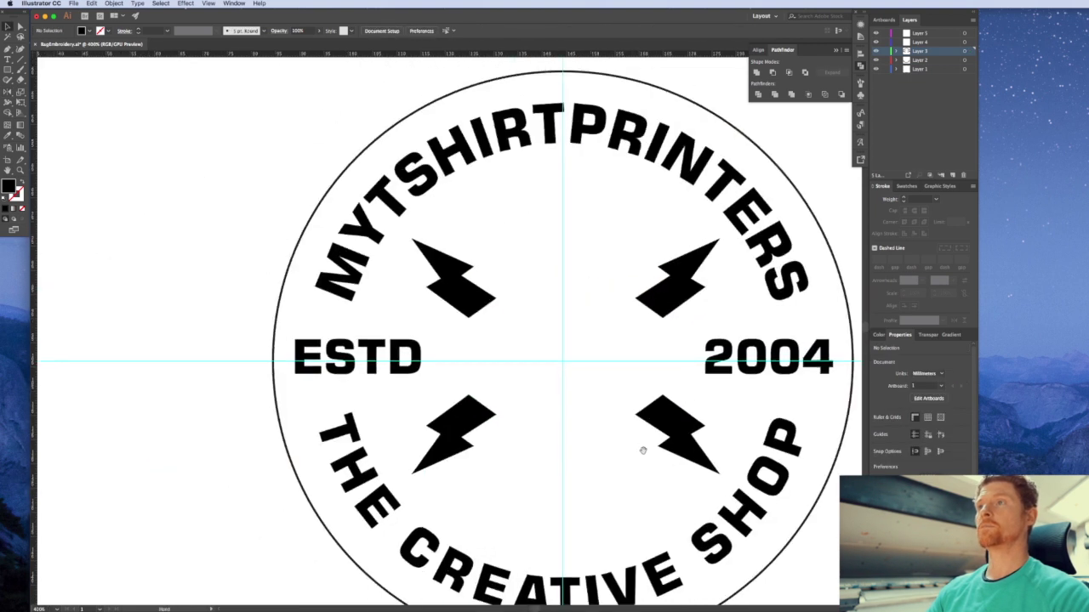
{"action": "key", "text": "super+minus"}
{"action": "left_click_drag", "start_coordinate": [565, 398], "coordinate": [551, 416]}
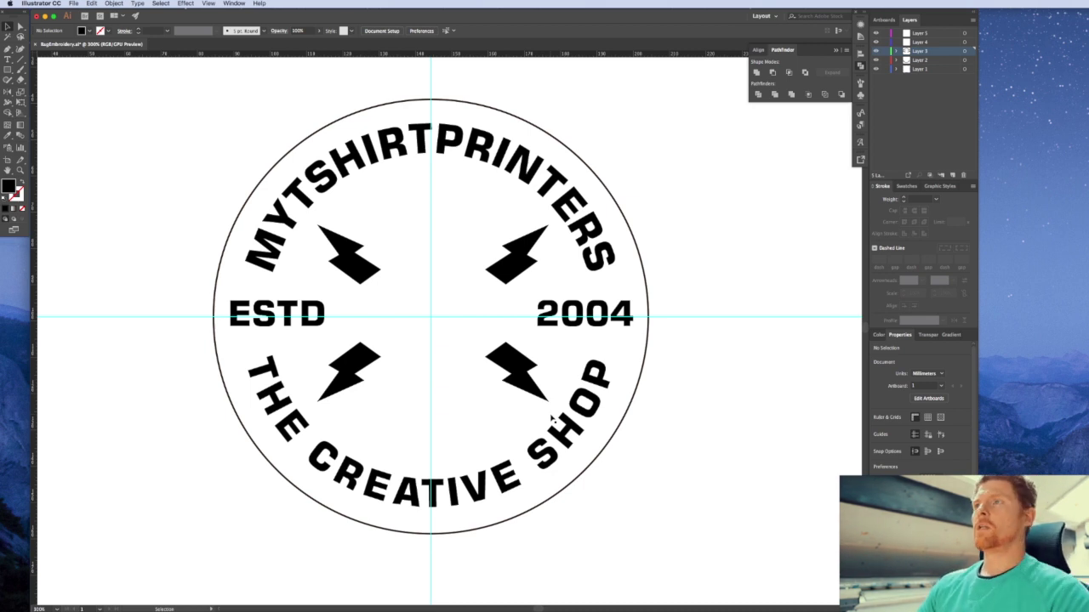
{"action": "left_click_drag", "start_coordinate": [701, 371], "coordinate": [527, 288]}
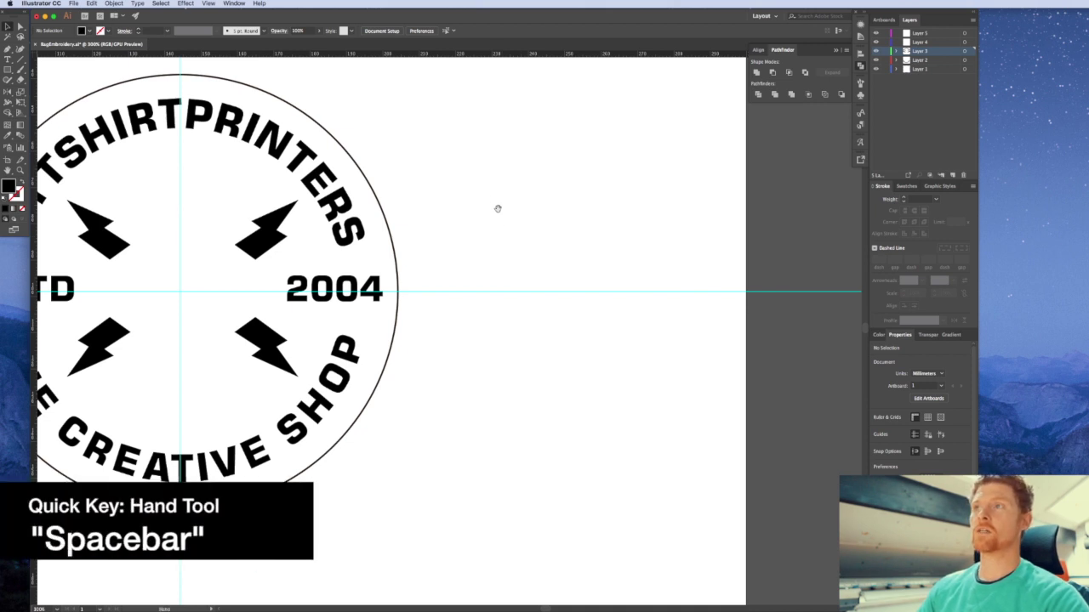
{"action": "left_click_drag", "start_coordinate": [498, 205], "coordinate": [496, 277]}
{"action": "scroll", "coordinate": [496, 277], "scroll_direction": "right", "scroll_amount": 5}
{"action": "scroll", "coordinate": [496, 277], "scroll_direction": "down", "scroll_amount": 3}
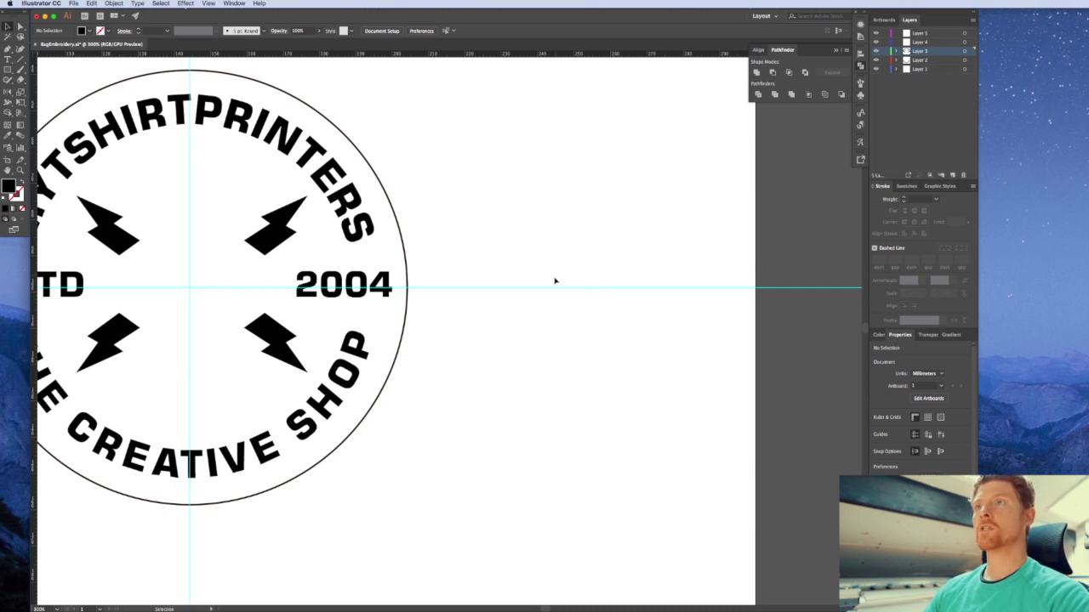
{"action": "key", "text": "m"}
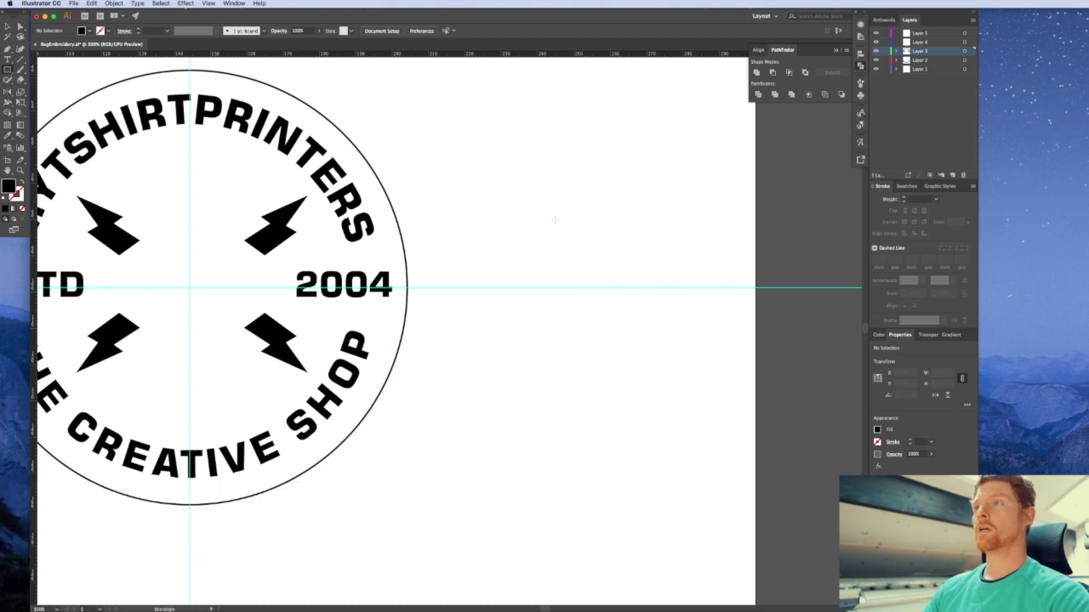
{"action": "left_click_drag", "start_coordinate": [516, 190], "coordinate": [596, 313]}
{"action": "key", "text": "v"}
{"action": "left_click", "coordinate": [591, 342]}
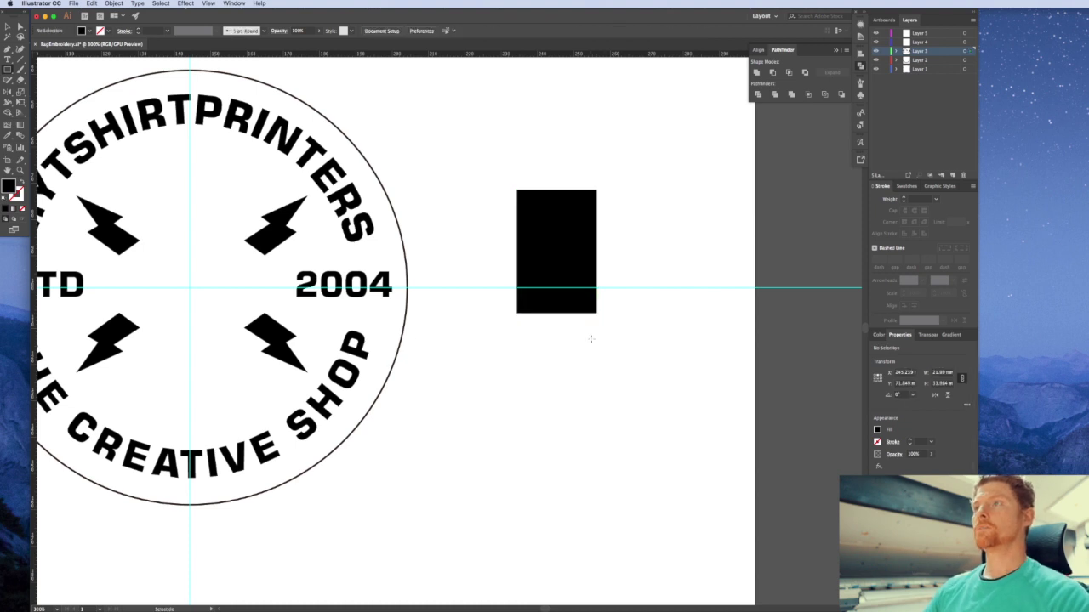
Swap the black rectangle's fill and stroke to give it a 1 pt outline with no fill
{"action": "scroll", "coordinate": [595, 325], "scroll_direction": "up", "scroll_amount": 2}
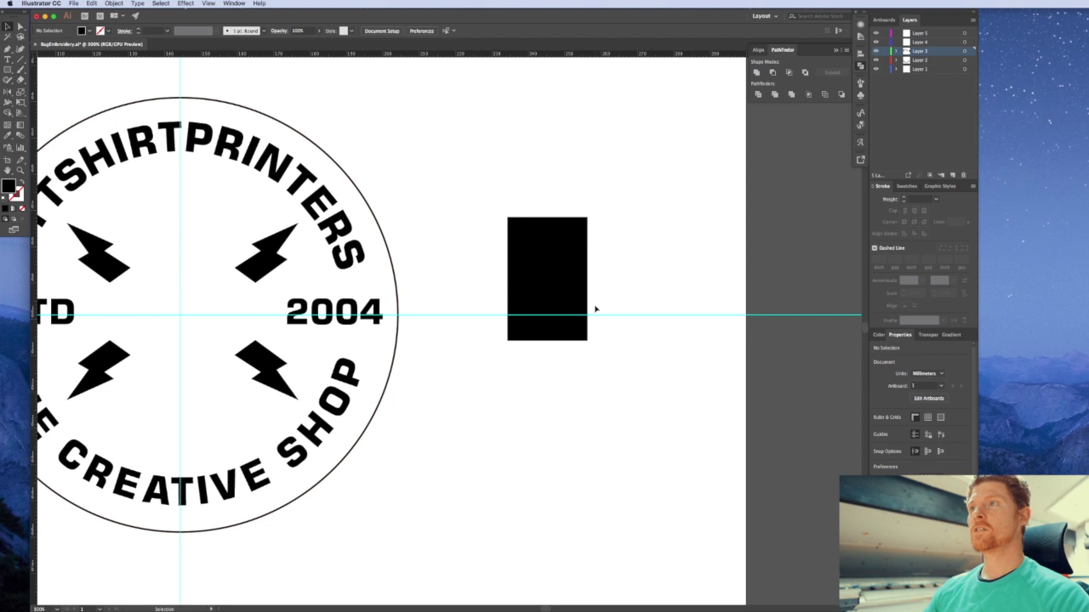
{"action": "left_click", "coordinate": [570, 292]}
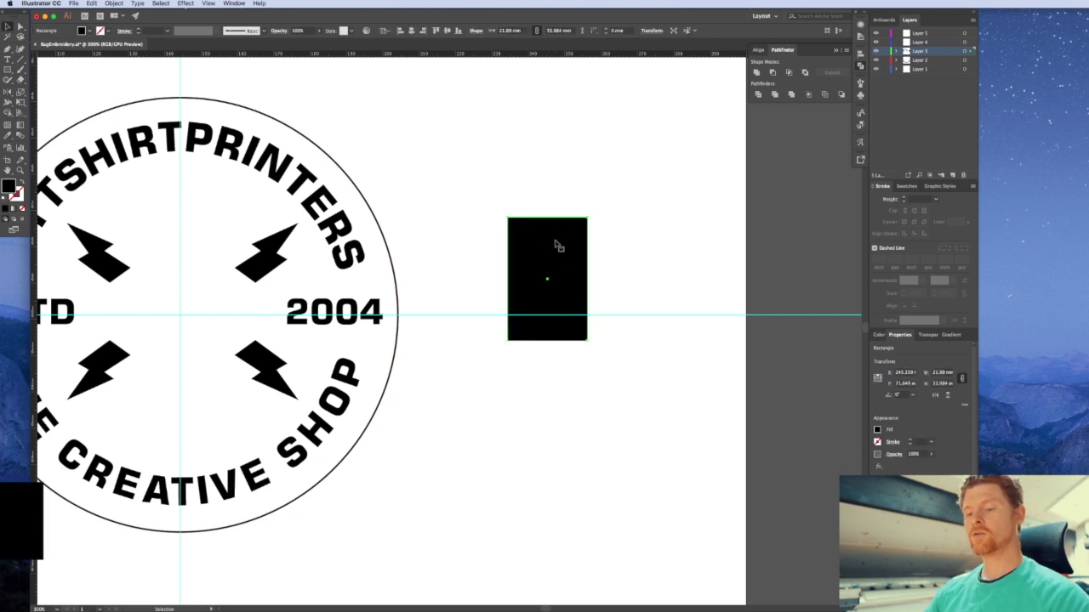
{"action": "key", "text": "shift+x"}
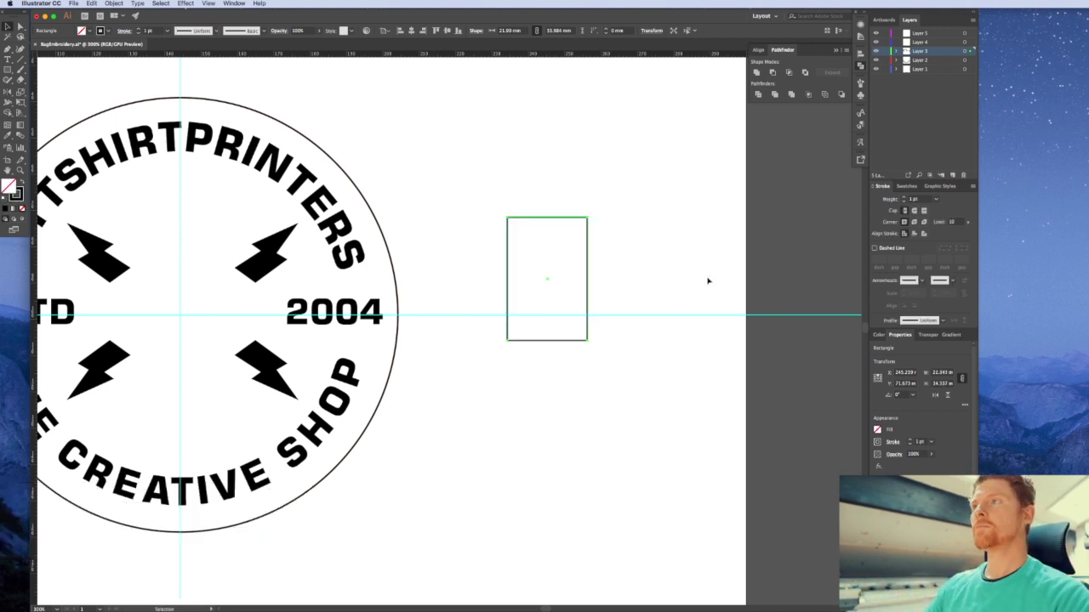
{"action": "left_click", "coordinate": [624, 360]}
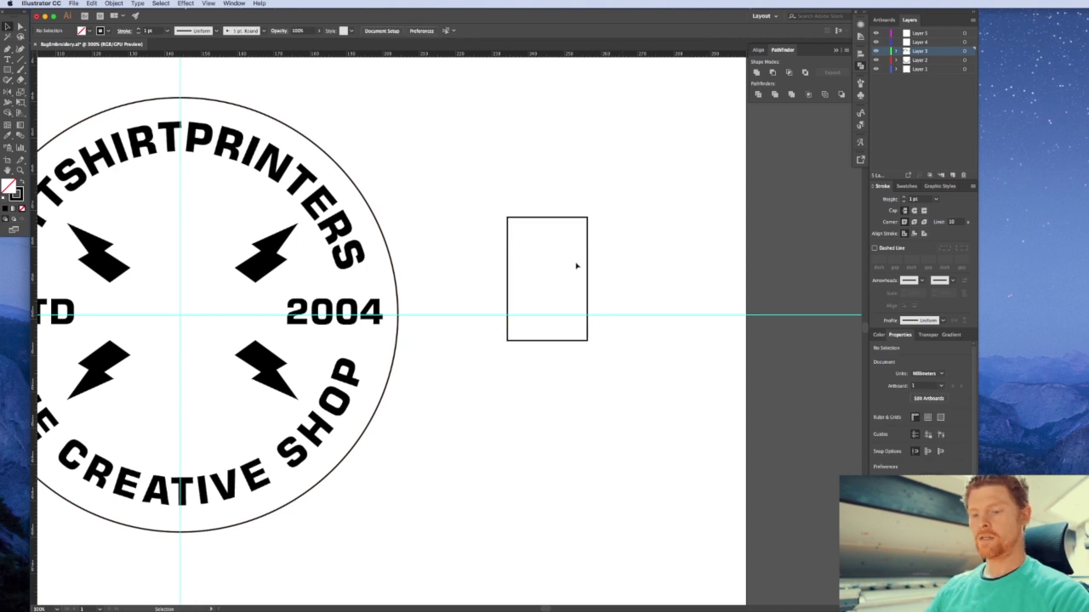
Copy the outlined rectangle beside the badge and paste the duplicate in place directly over the original
{"action": "key", "text": "a"}
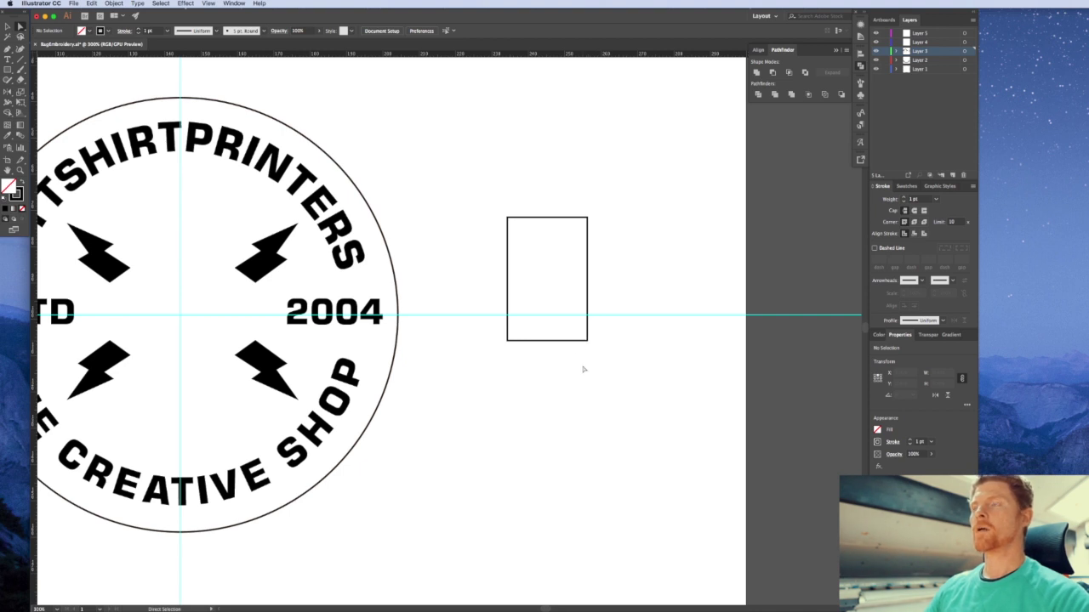
{"action": "left_click_drag", "start_coordinate": [541, 329], "coordinate": [610, 372]}
{"action": "left_click_drag", "start_coordinate": [612, 312], "coordinate": [593, 368]}
{"action": "key", "text": "v"}
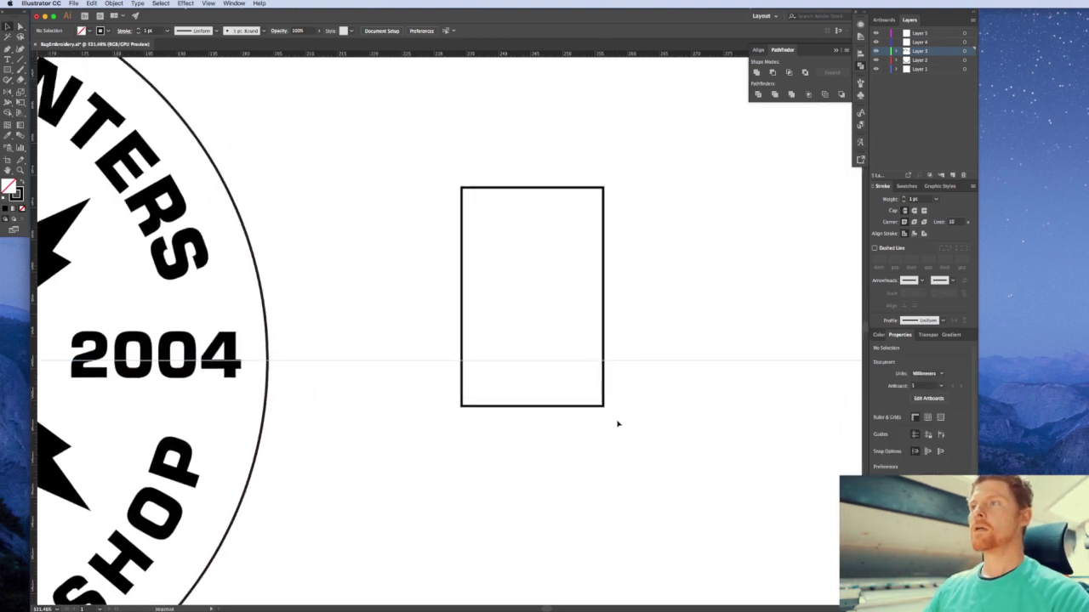
{"action": "left_click", "coordinate": [576, 379]}
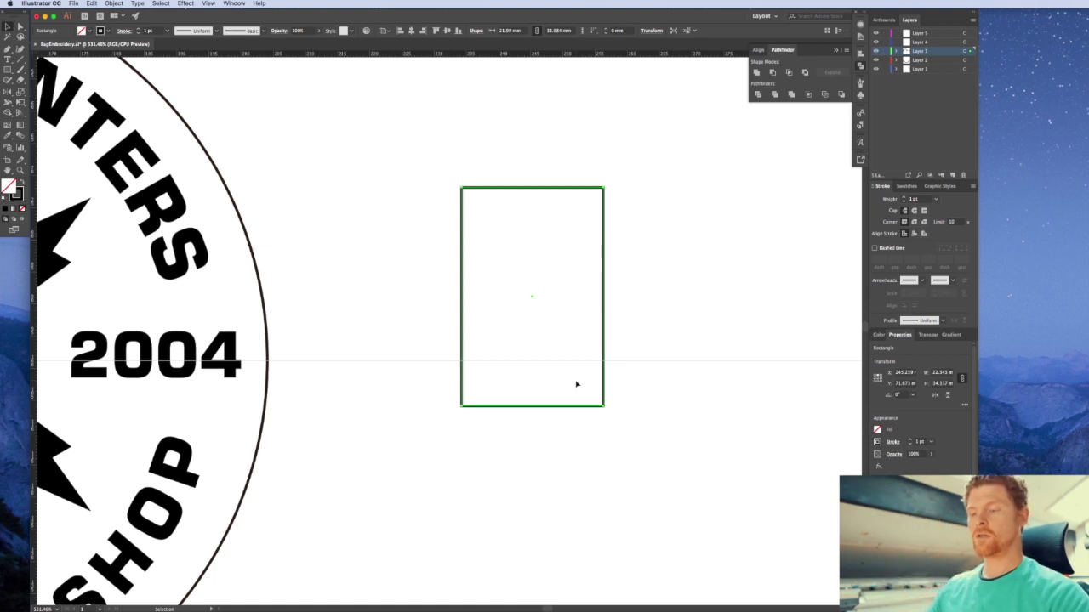
{"action": "left_click_drag", "start_coordinate": [631, 437], "coordinate": [578, 387]}
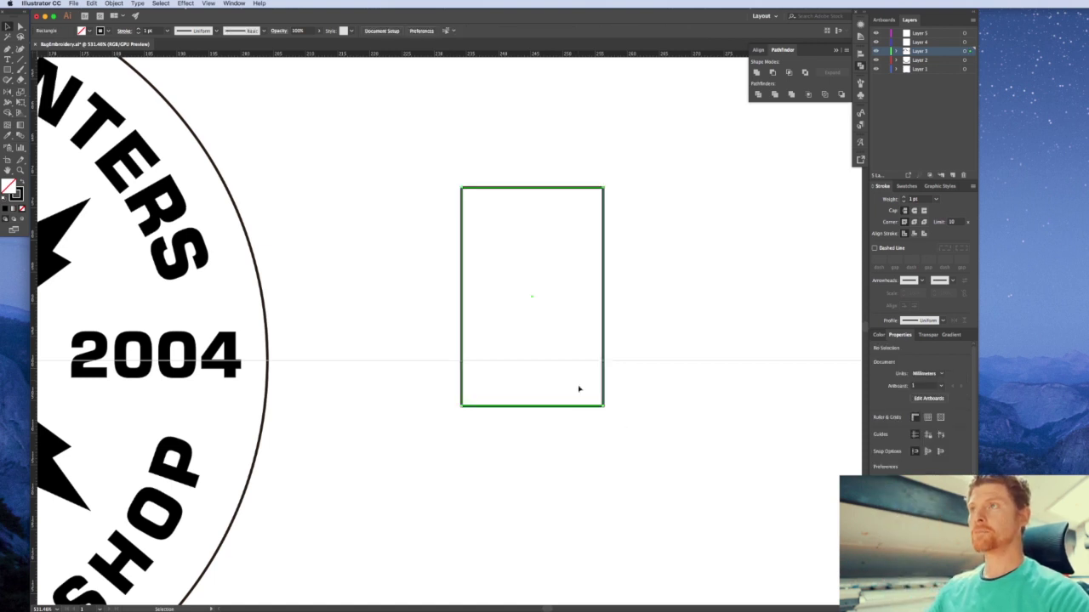
{"action": "key", "text": "super+c"}
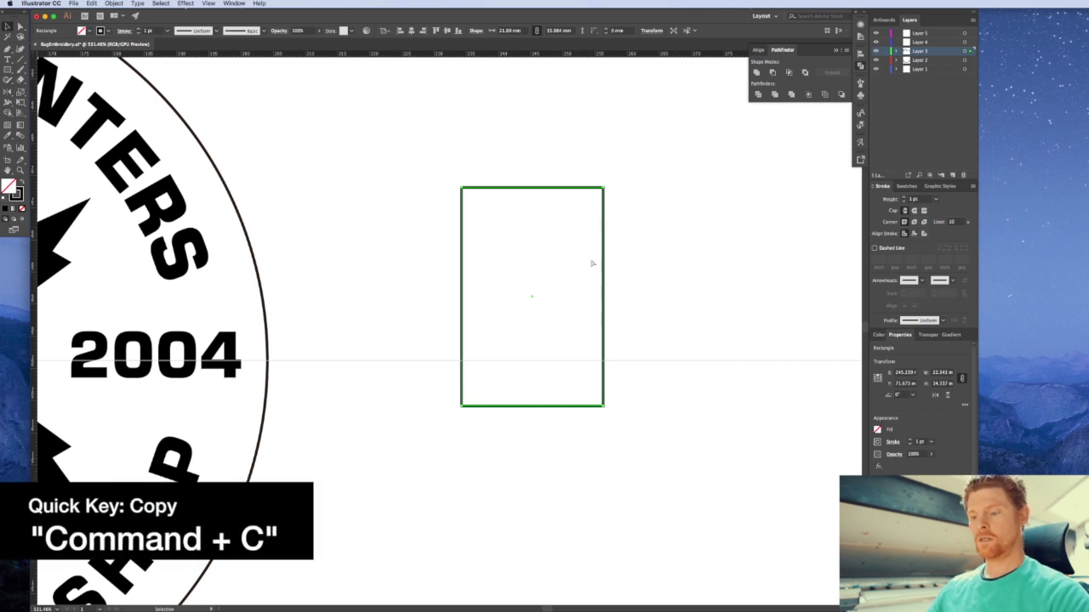
{"action": "left_click", "coordinate": [684, 244]}
{"action": "key", "text": "super+f"}
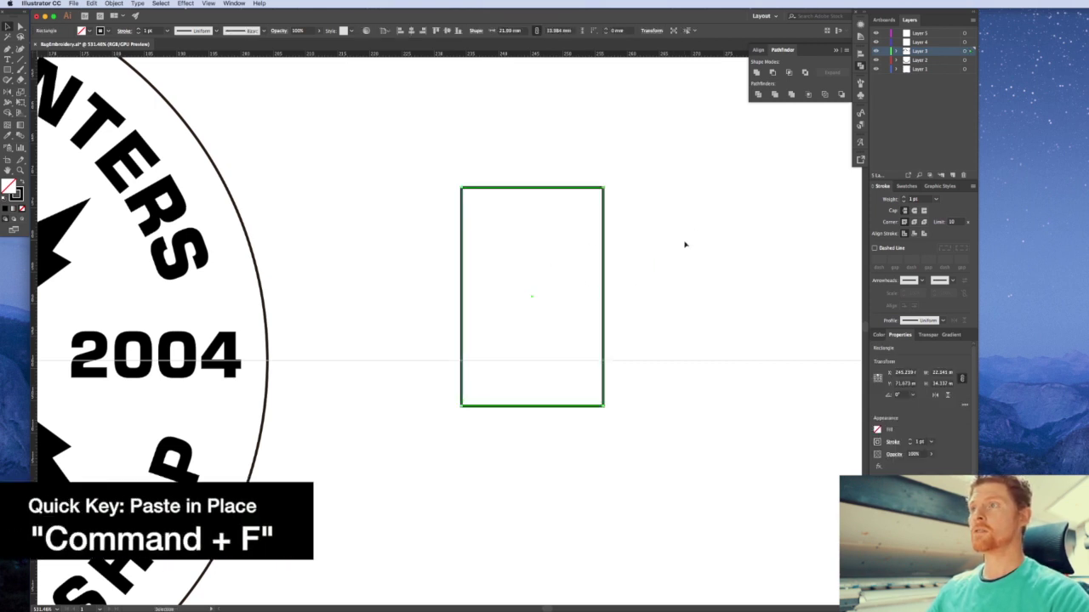
Offset the duplicate rectangle up and to the right to check for the original underneath, and undo the move
{"action": "left_click", "coordinate": [618, 417]}
{"action": "left_click", "coordinate": [603, 391]}
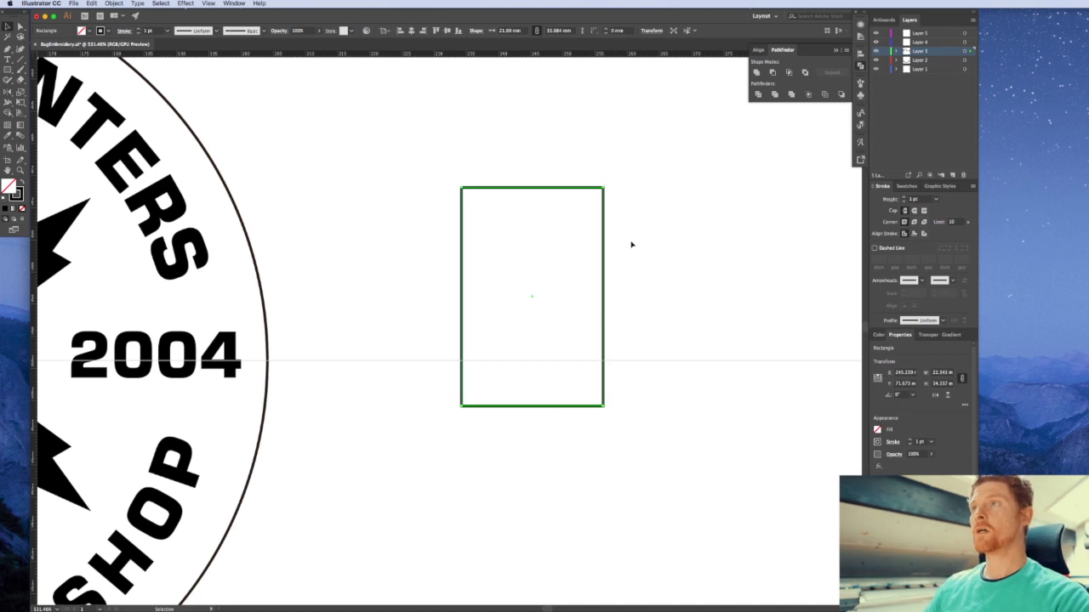
{"action": "left_click", "coordinate": [591, 220]}
{"action": "left_click_drag", "start_coordinate": [603, 217], "coordinate": [678, 207]}
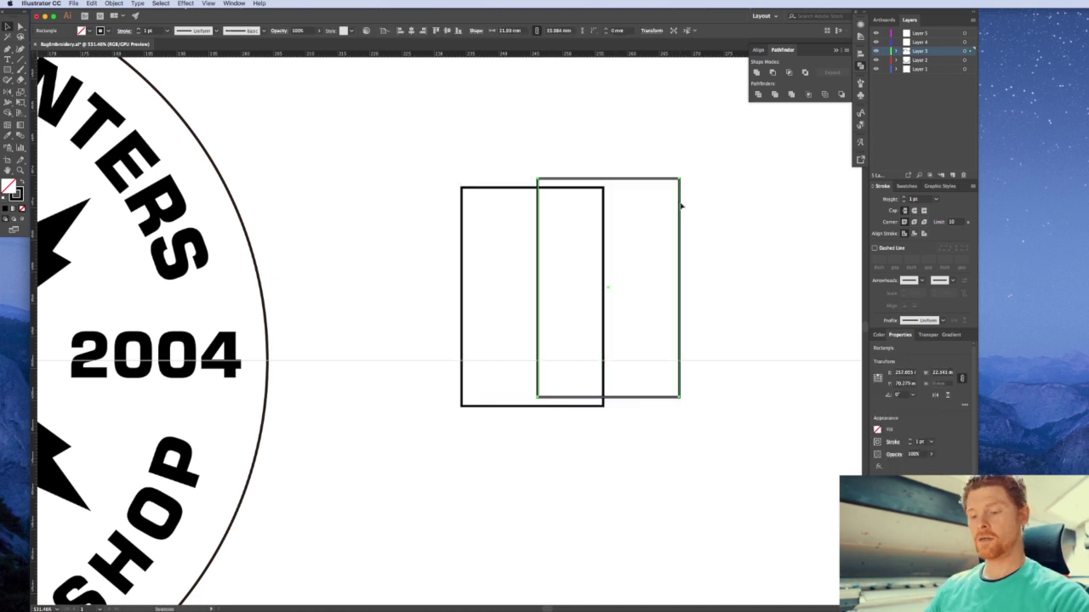
{"action": "key", "text": "super+z"}
Narrow the duplicate rectangle symmetrically about its centre to about 13.3 mm wide with Free Transform, keeping it inside the original
{"action": "key", "text": "e"}
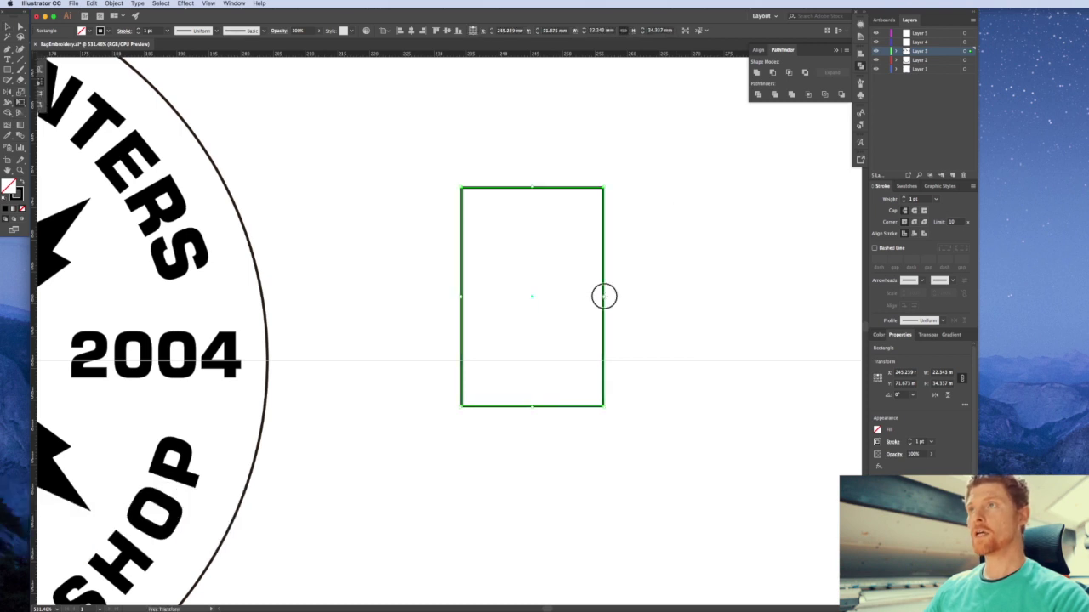
{"action": "left_click_drag", "start_coordinate": [603, 295], "coordinate": [577, 297]}
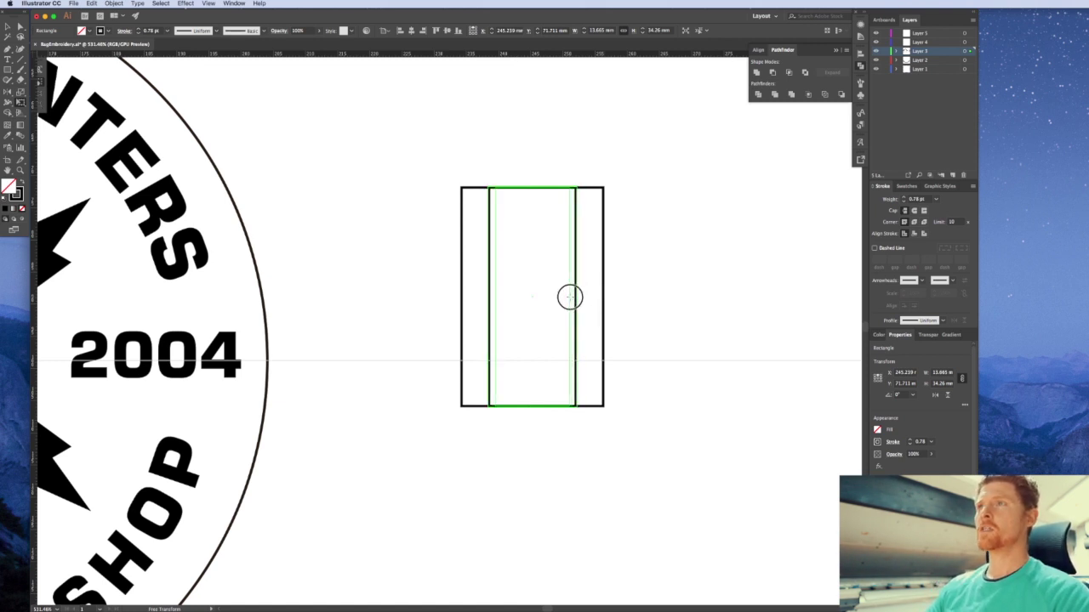
{"action": "left_click_drag", "start_coordinate": [575, 298], "coordinate": [574, 297]}
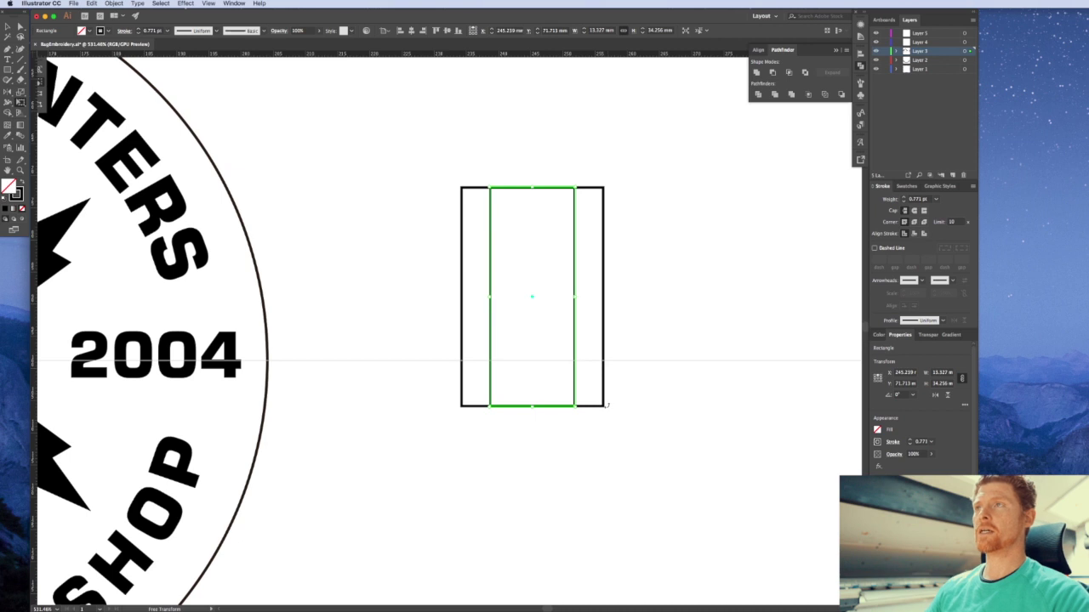
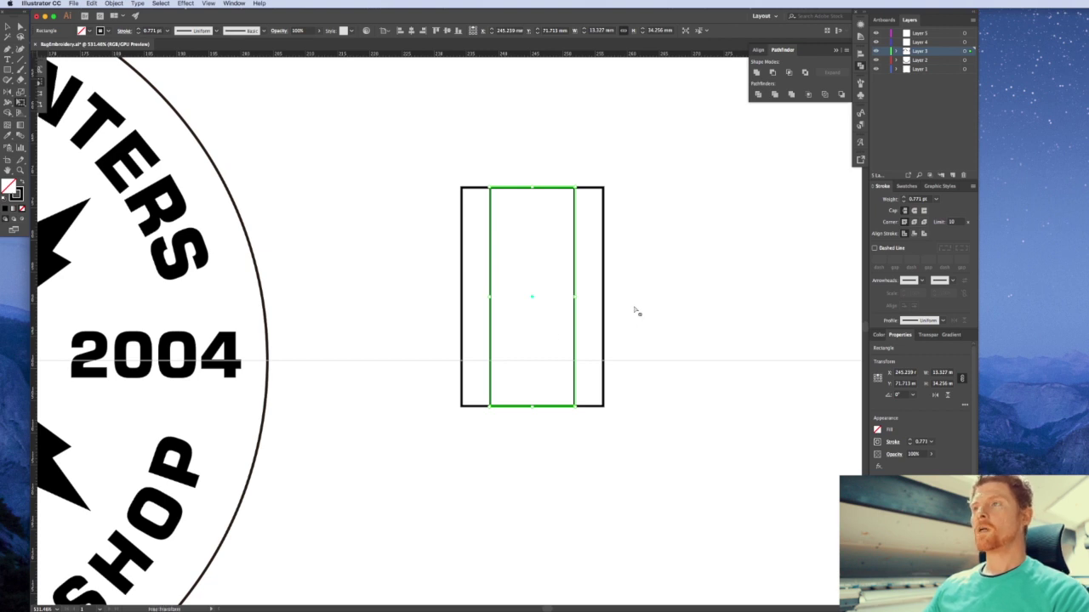
{"action": "key", "text": "v"}
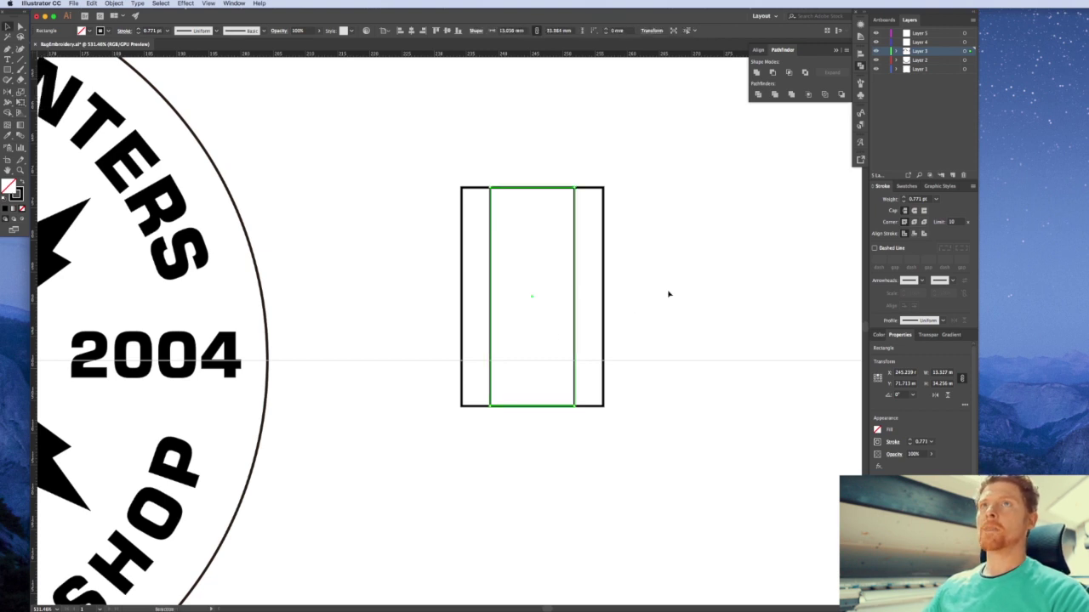
{"action": "left_click", "coordinate": [700, 280]}
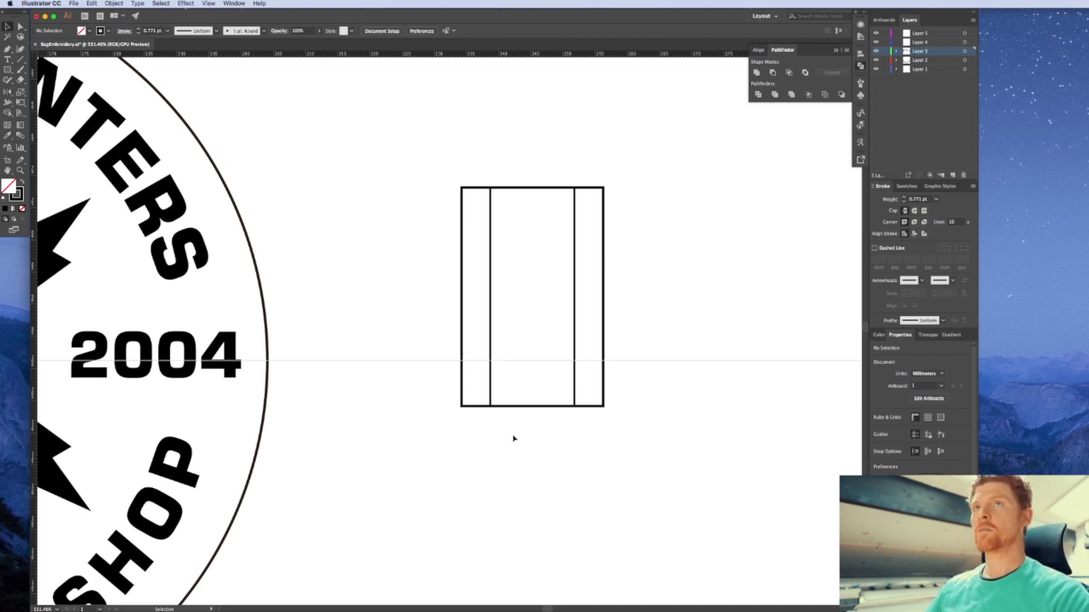
Taper the outer rectangle by moving its two bottom corner points inward onto the bottom corners of the narrower rectangle
{"action": "key", "text": "a"}
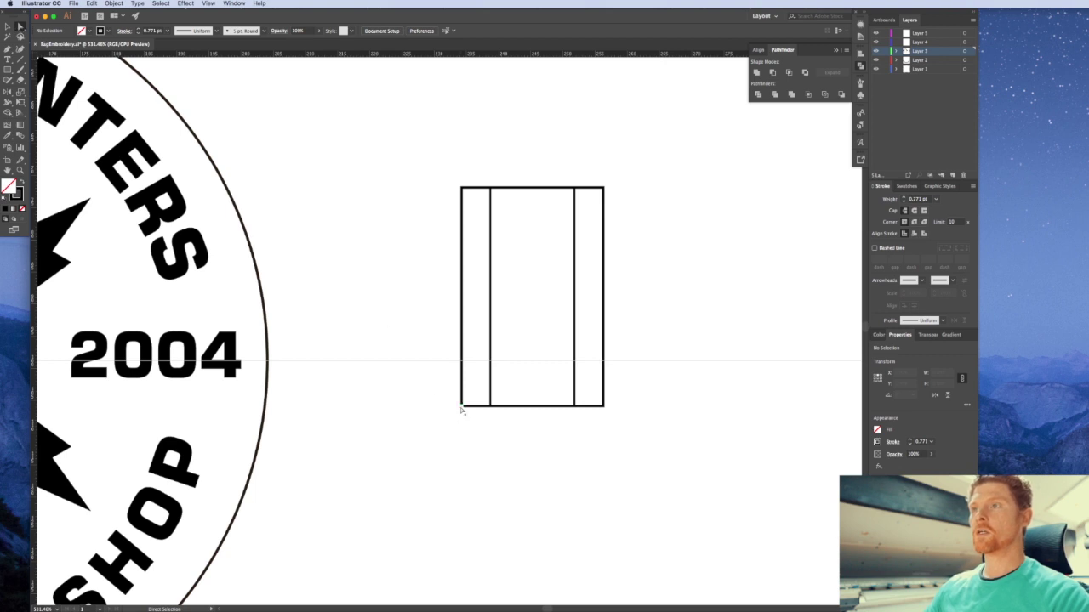
{"action": "left_click_drag", "start_coordinate": [460, 407], "coordinate": [490, 405]}
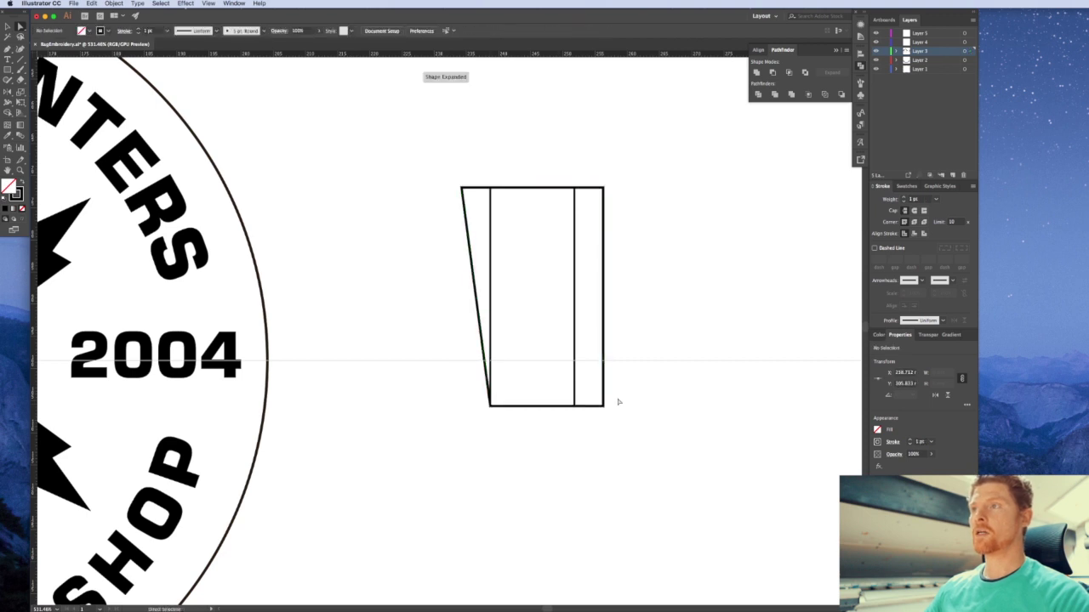
{"action": "left_click_drag", "start_coordinate": [602, 406], "coordinate": [575, 406]}
{"action": "left_click", "coordinate": [592, 457]}
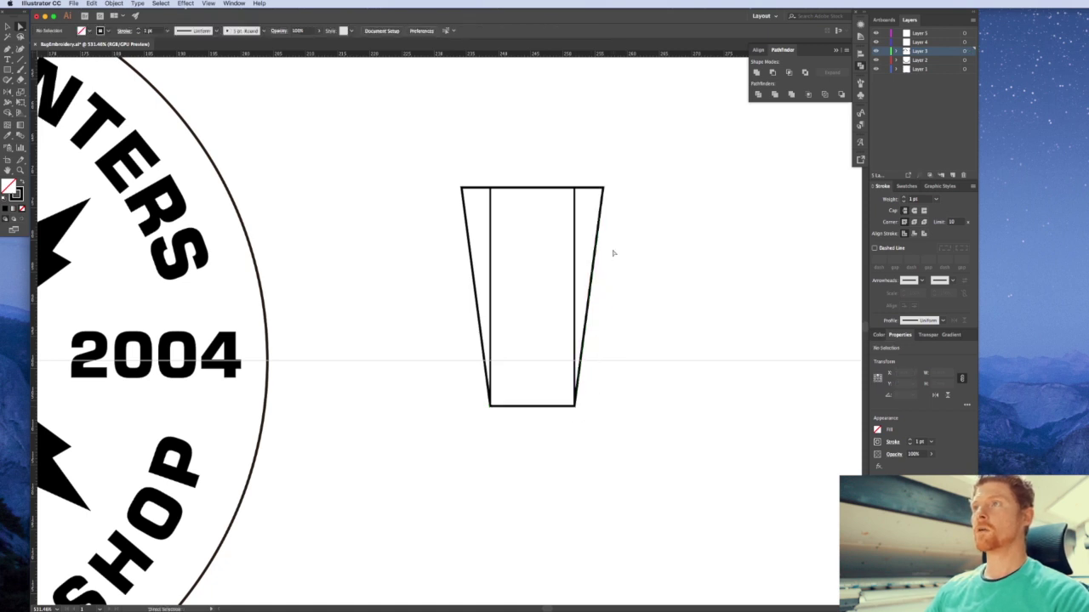
Delete the narrower inner rectangle, leaving only the tapered outline
{"action": "key", "text": "v"}
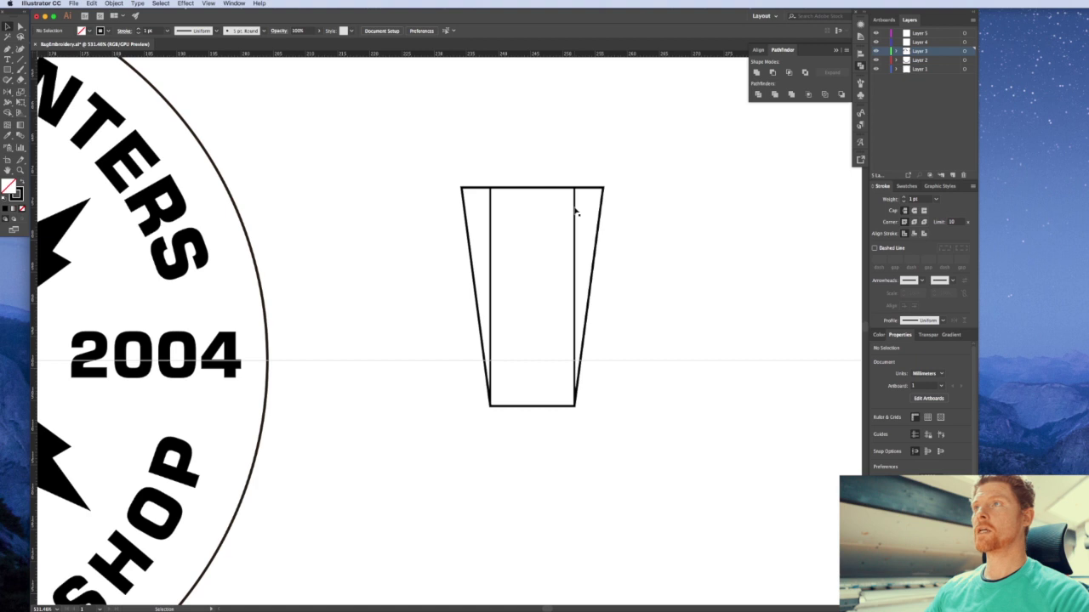
{"action": "left_click", "coordinate": [575, 212]}
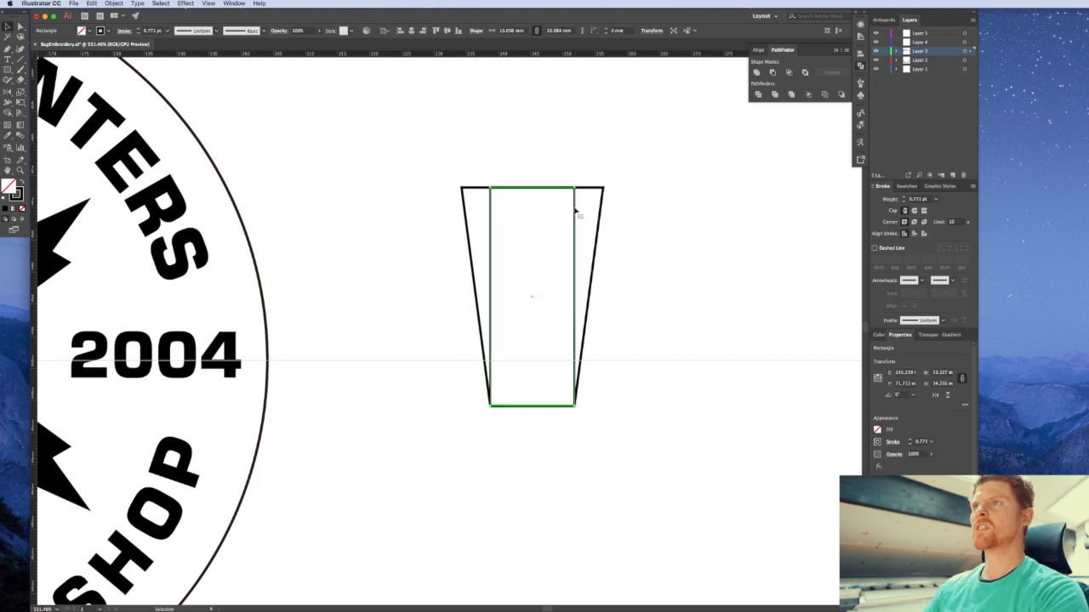
{"action": "key", "text": "Delete"}
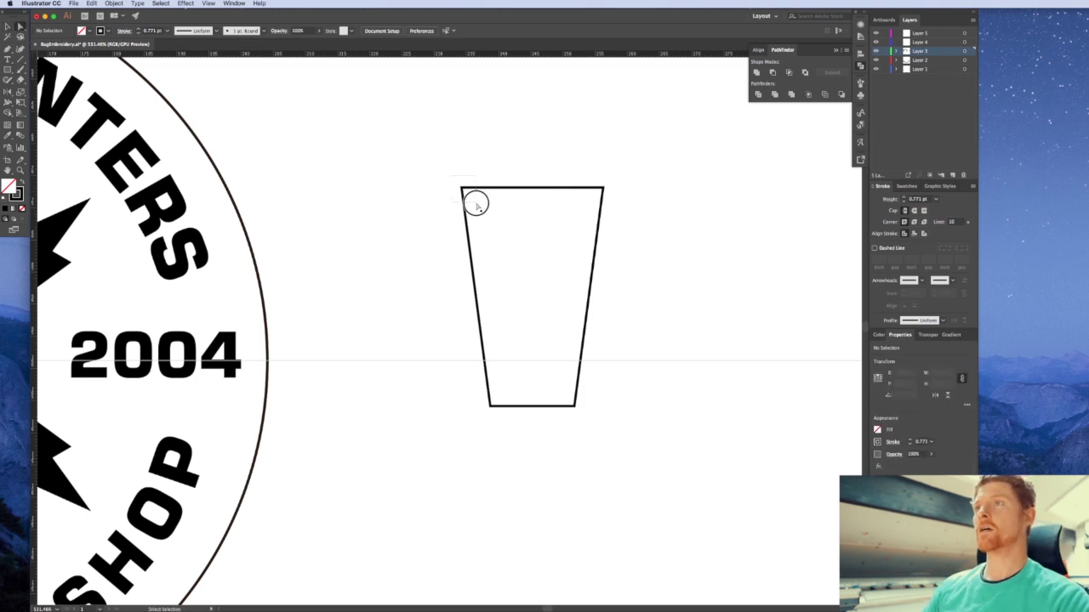
Round both top corners of the tapered outline equally to a radius of about 6.45 mm
{"action": "left_click", "coordinate": [471, 197]}
{"action": "left_click", "coordinate": [463, 177]}
{"action": "left_click_drag", "start_coordinate": [453, 180], "coordinate": [476, 210]}
{"action": "left_click_drag", "start_coordinate": [609, 182], "coordinate": [583, 206]}
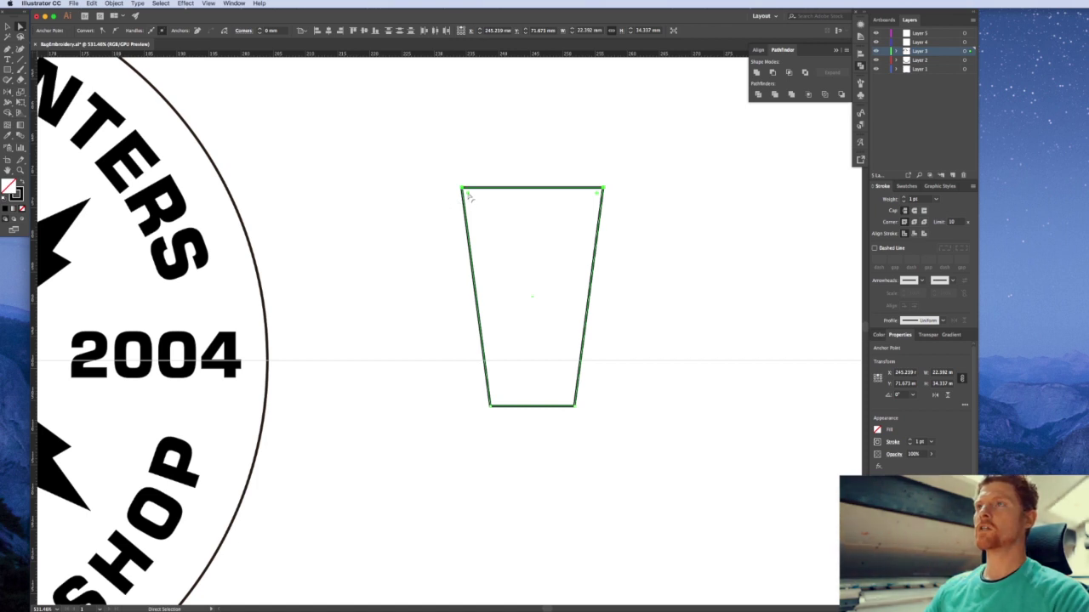
{"action": "left_click_drag", "start_coordinate": [467, 195], "coordinate": [506, 229]}
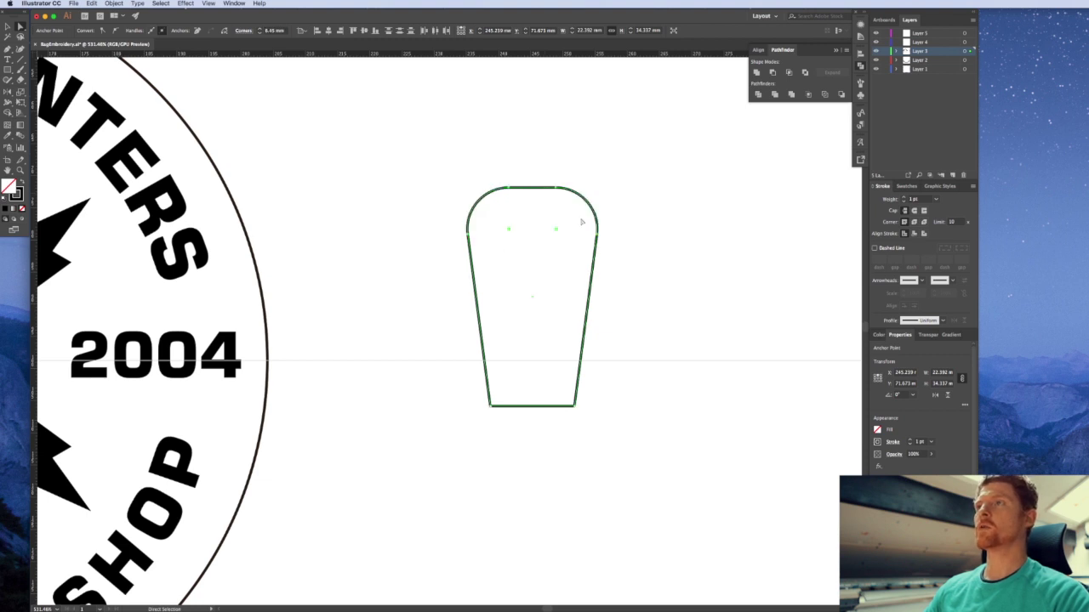
{"action": "left_click", "coordinate": [656, 231]}
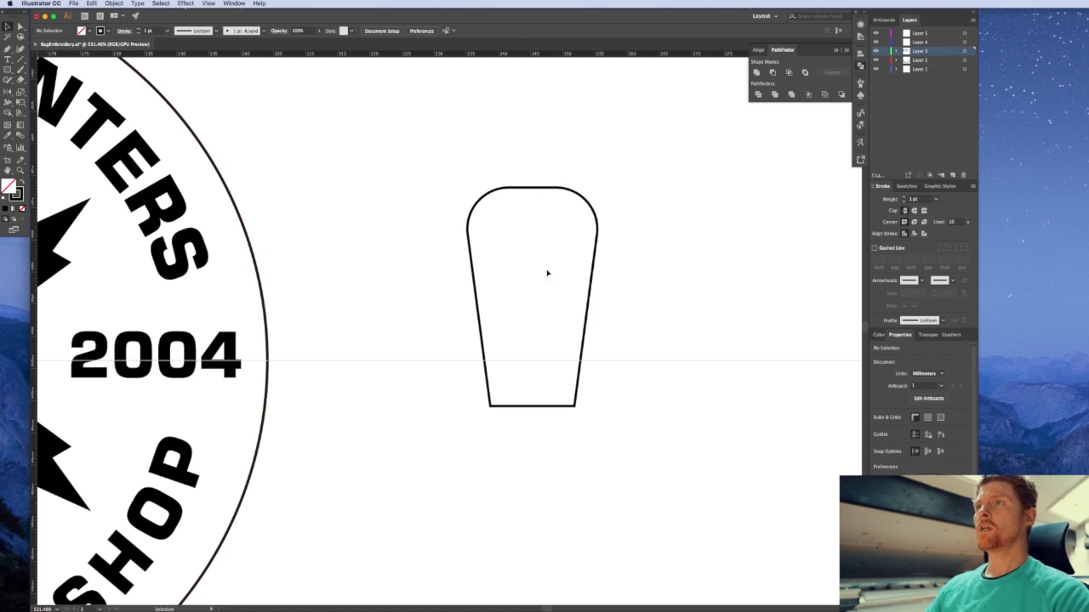
Place a vertical guide through the tapered shape's centre and add three top-edge anchor points: one on the guide and one on each side
{"action": "left_click", "coordinate": [532, 188]}
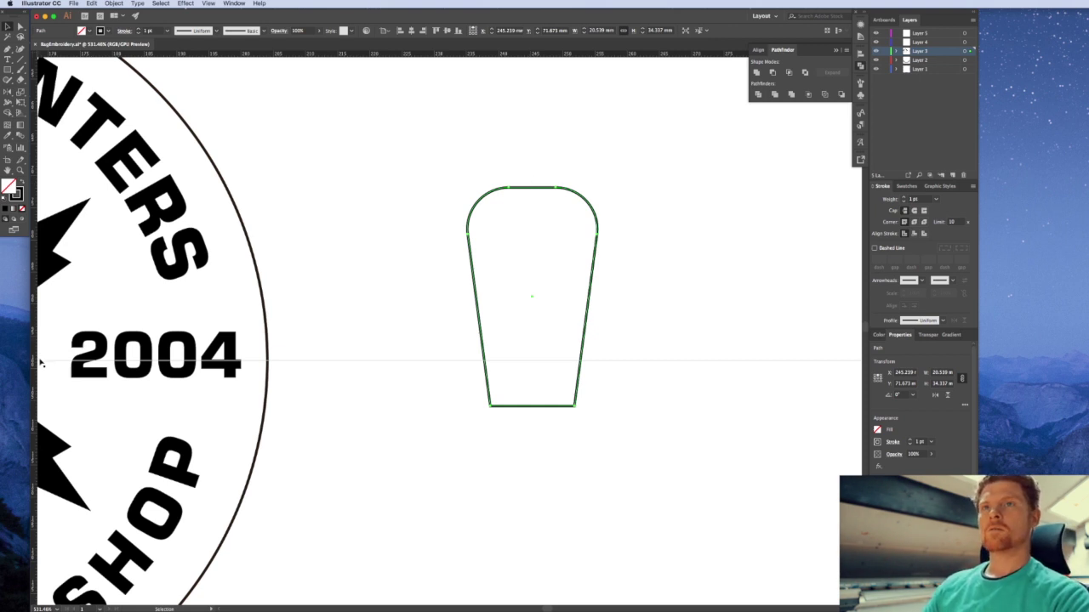
{"action": "left_click_drag", "start_coordinate": [37, 360], "coordinate": [534, 298]}
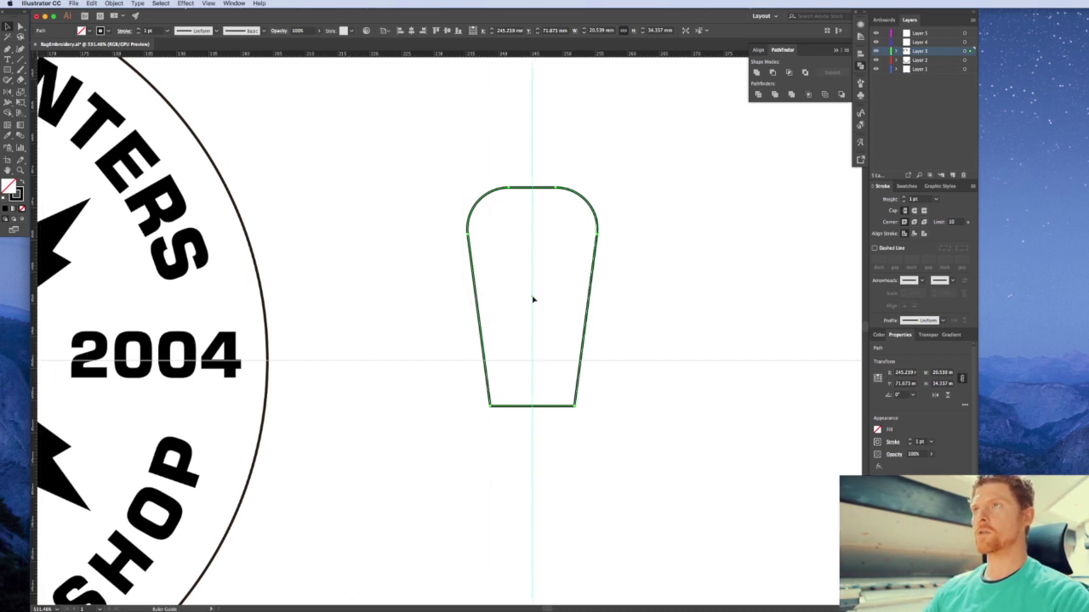
{"action": "key", "text": "z"}
{"action": "left_click_drag", "start_coordinate": [517, 185], "coordinate": [553, 269]}
{"action": "key", "text": "super+space"}
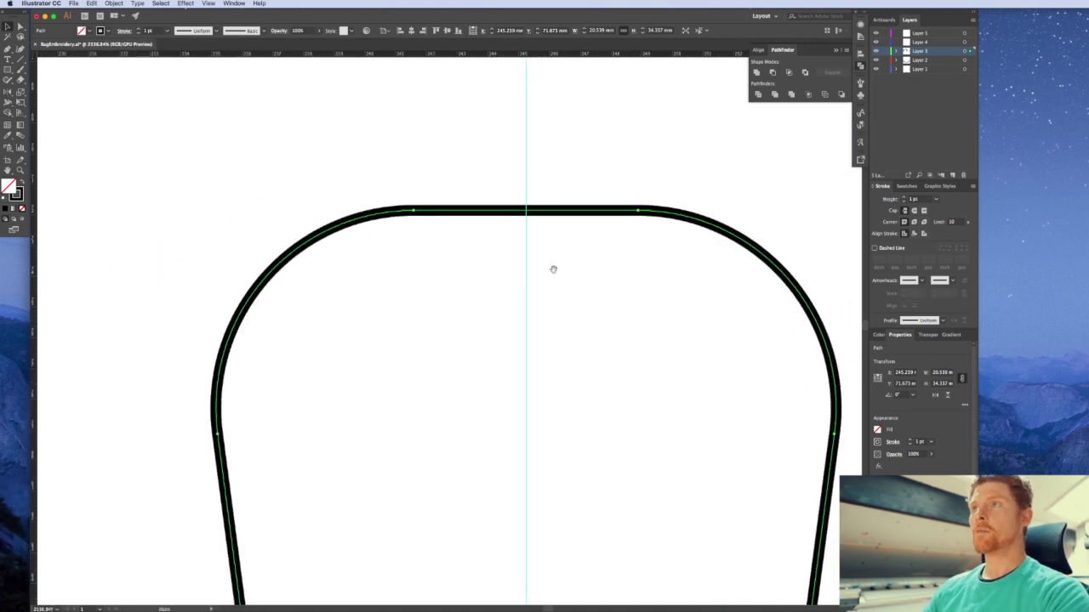
{"action": "key", "text": "p"}
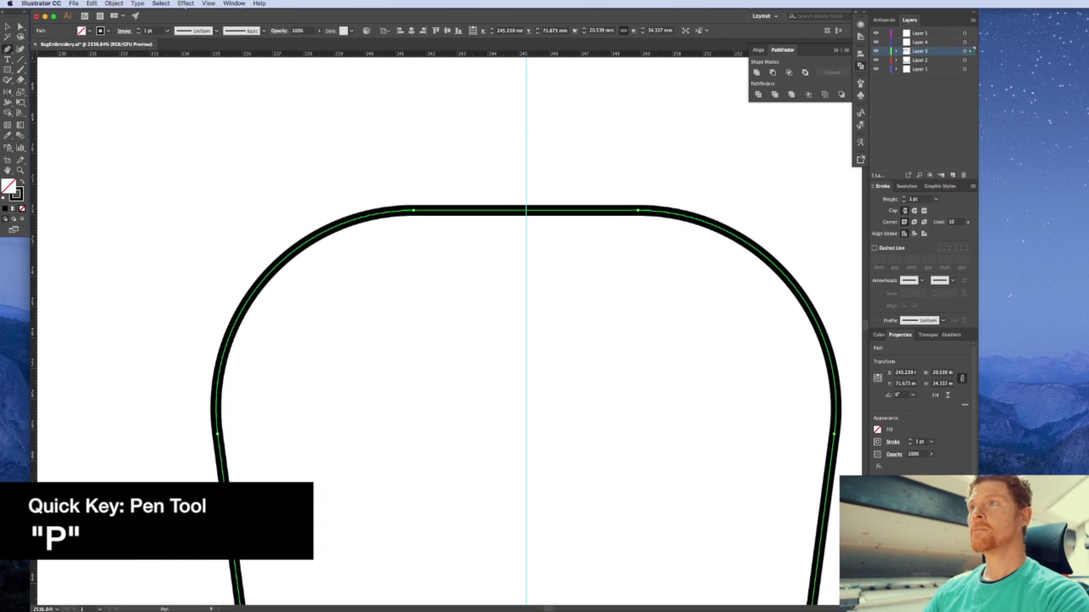
{"action": "left_click", "coordinate": [527, 212]}
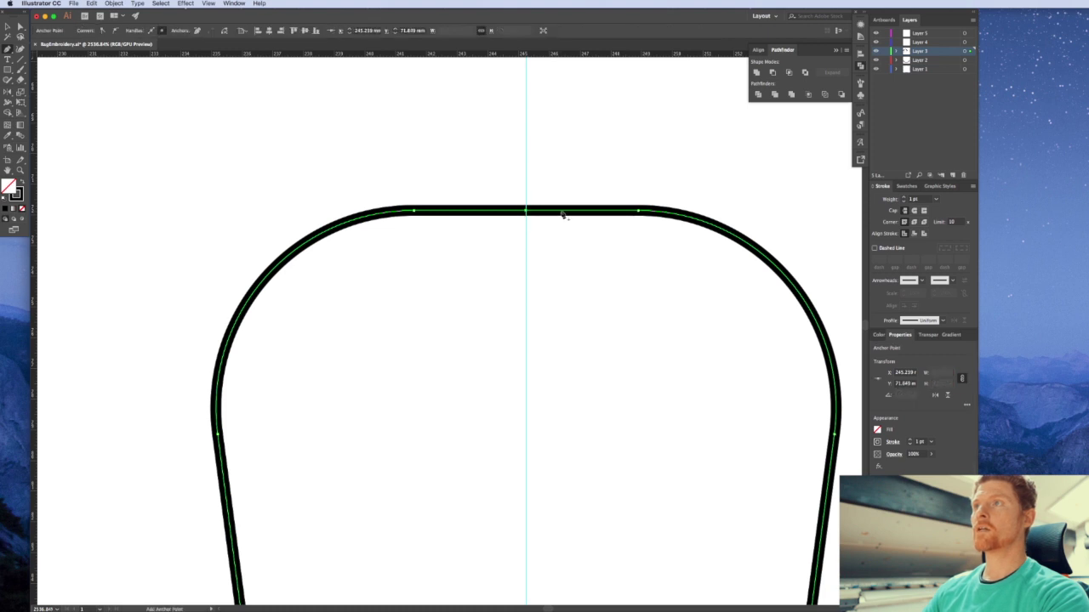
{"action": "left_click", "coordinate": [561, 213]}
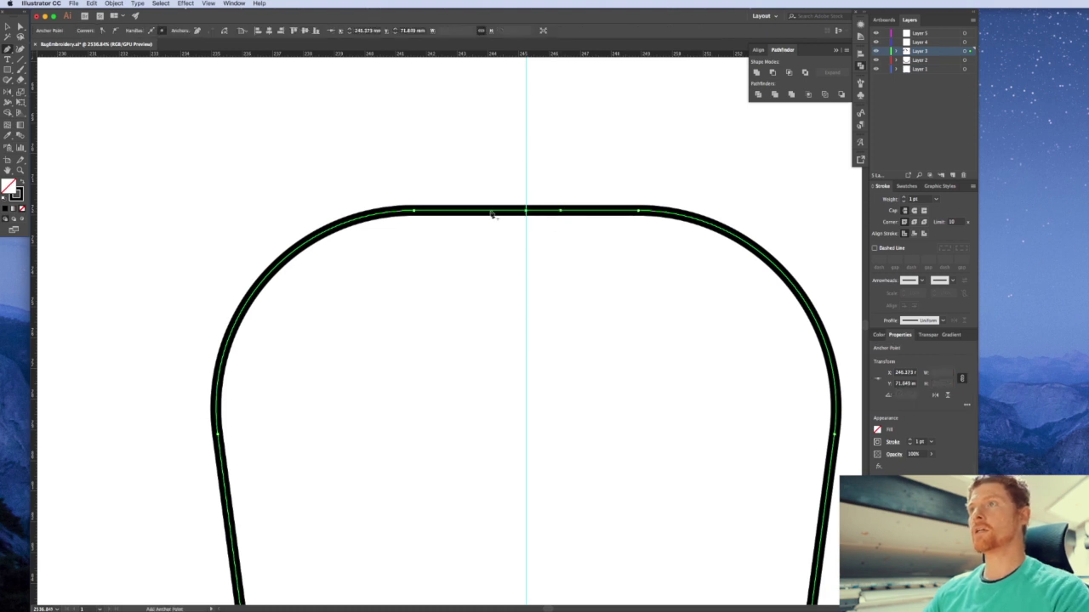
{"action": "left_click", "coordinate": [491, 213]}
Raise the central anchor point on the top edge straight up along the guide by about 1.1 mm to form a small peak
{"action": "key", "text": "a"}
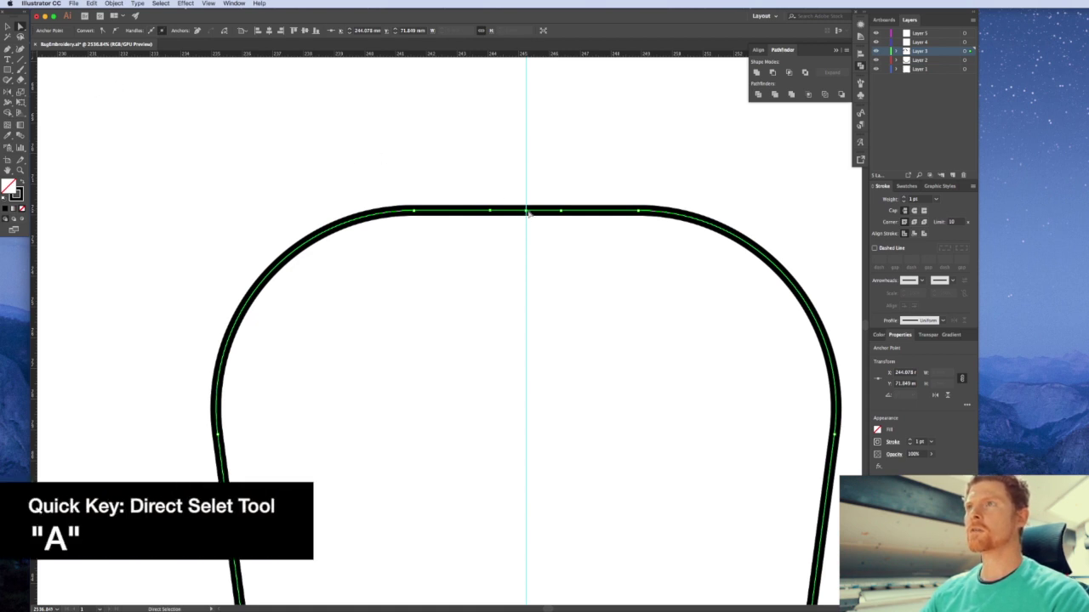
{"action": "left_click", "coordinate": [525, 205]}
{"action": "left_click_drag", "start_coordinate": [525, 202], "coordinate": [526, 173]}
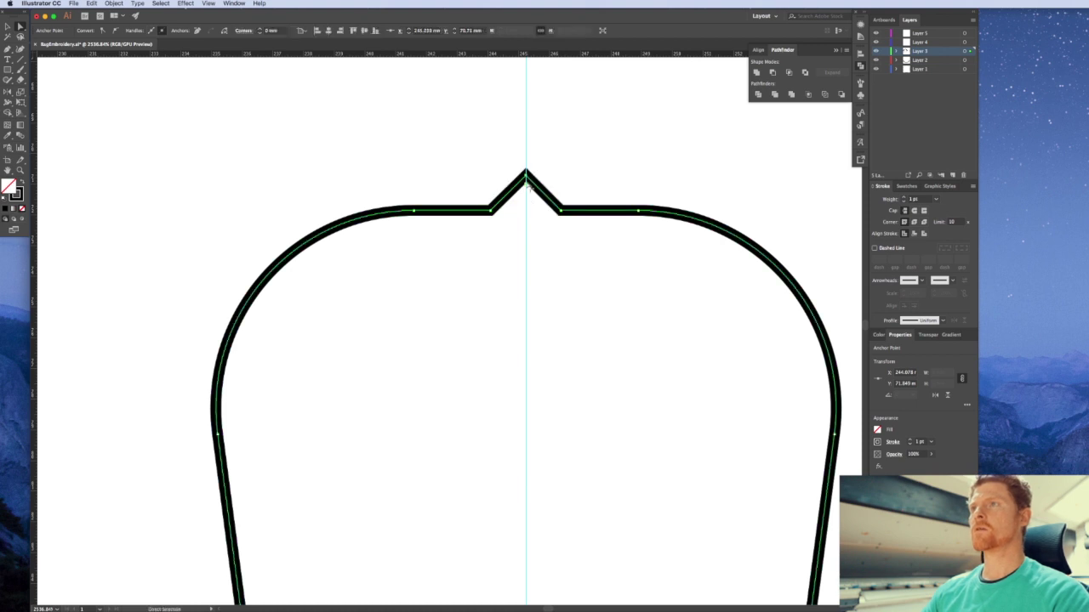
Round the tip of the small top peak to a corner radius of about 0.68 mm
{"action": "left_click", "coordinate": [537, 165]}
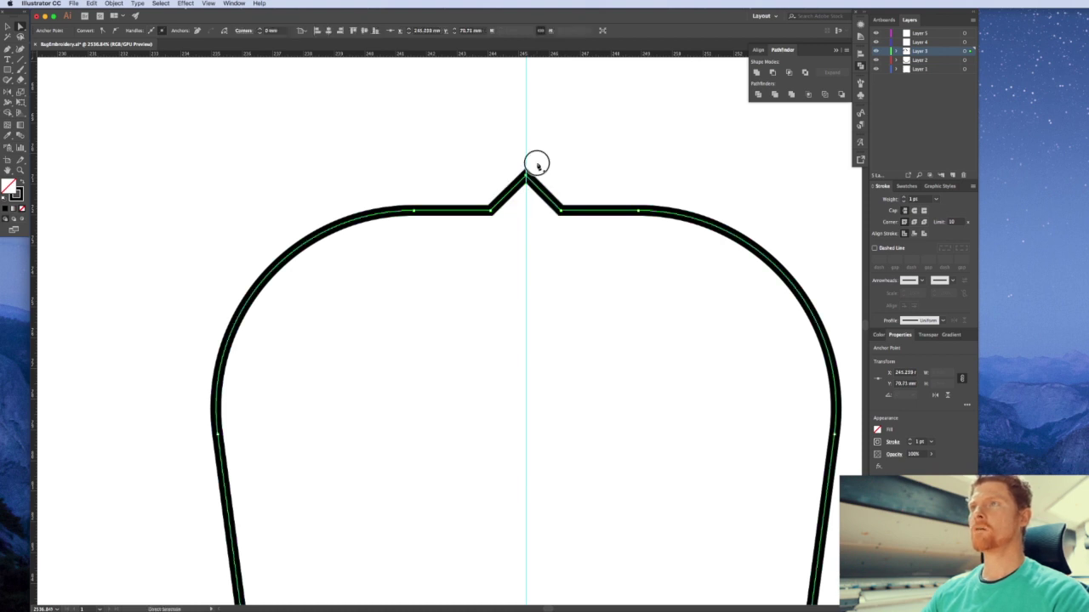
{"action": "left_click", "coordinate": [515, 182]}
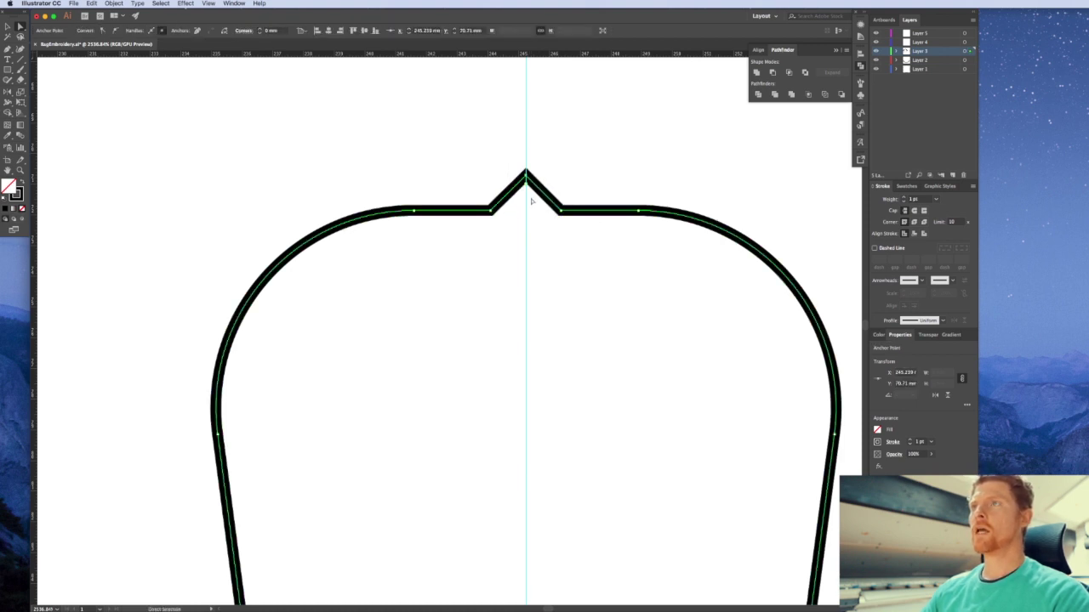
{"action": "left_click", "coordinate": [527, 193]}
{"action": "left_click", "coordinate": [526, 178]}
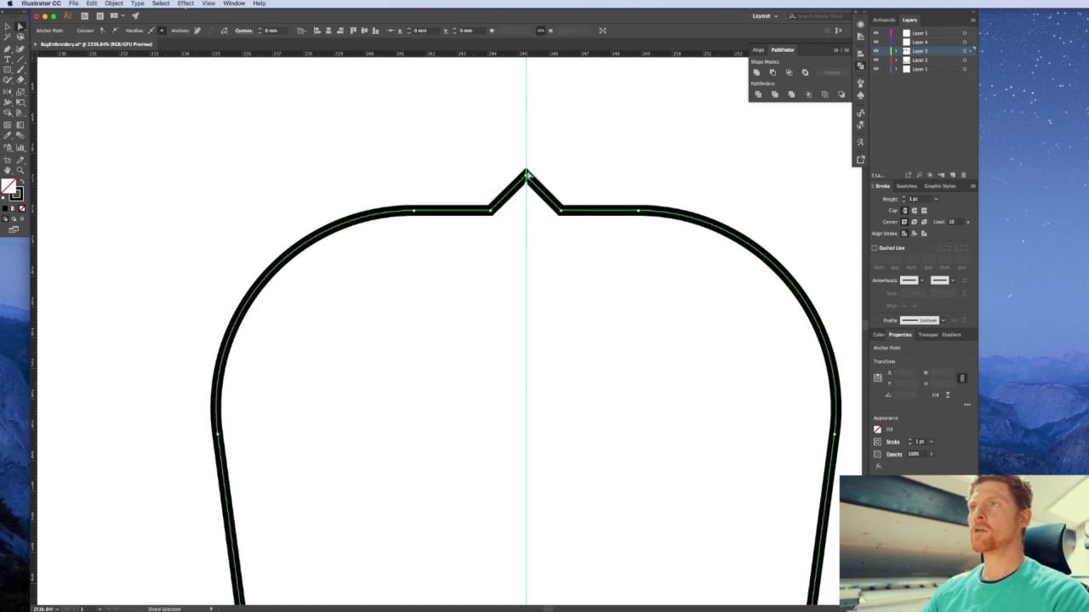
{"action": "left_click_drag", "start_coordinate": [527, 187], "coordinate": [526, 207]}
{"action": "left_click", "coordinate": [578, 192]}
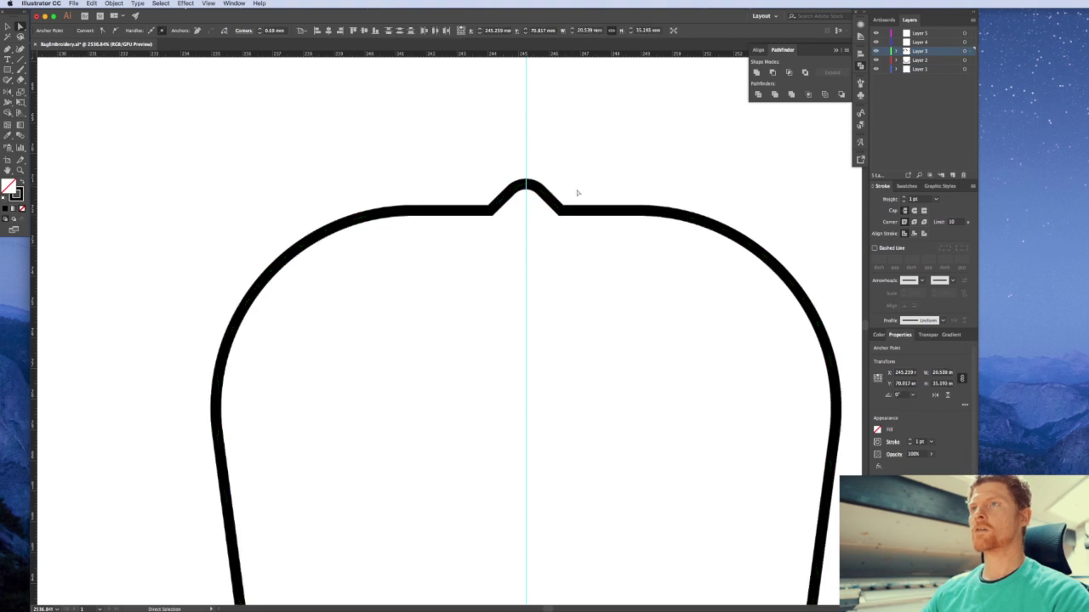
Round both bottom corners of the tapered shape equally to a radius of about 2.7 mm
{"action": "left_click", "coordinate": [561, 343], "text": "alt+super"}
{"action": "left_click_drag", "start_coordinate": [561, 344], "coordinate": [608, 254]}
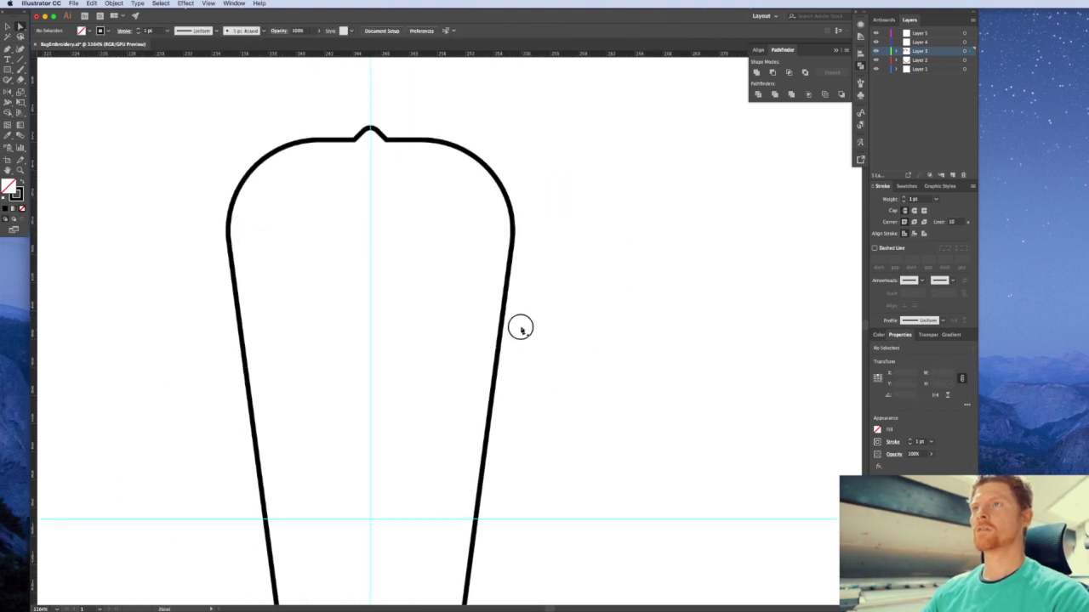
{"action": "scroll", "coordinate": [507, 336], "scroll_direction": "down", "scroll_amount": 3}
{"action": "left_click_drag", "start_coordinate": [494, 347], "coordinate": [595, 292]}
{"action": "left_click_drag", "start_coordinate": [572, 488], "coordinate": [593, 450]}
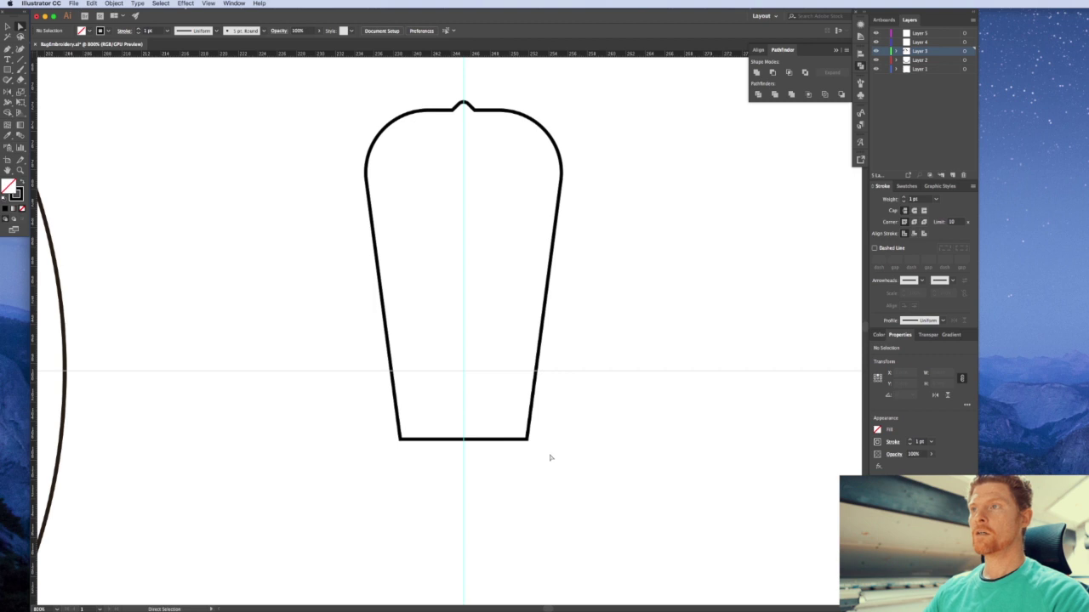
{"action": "left_click_drag", "start_coordinate": [557, 457], "coordinate": [418, 410]}
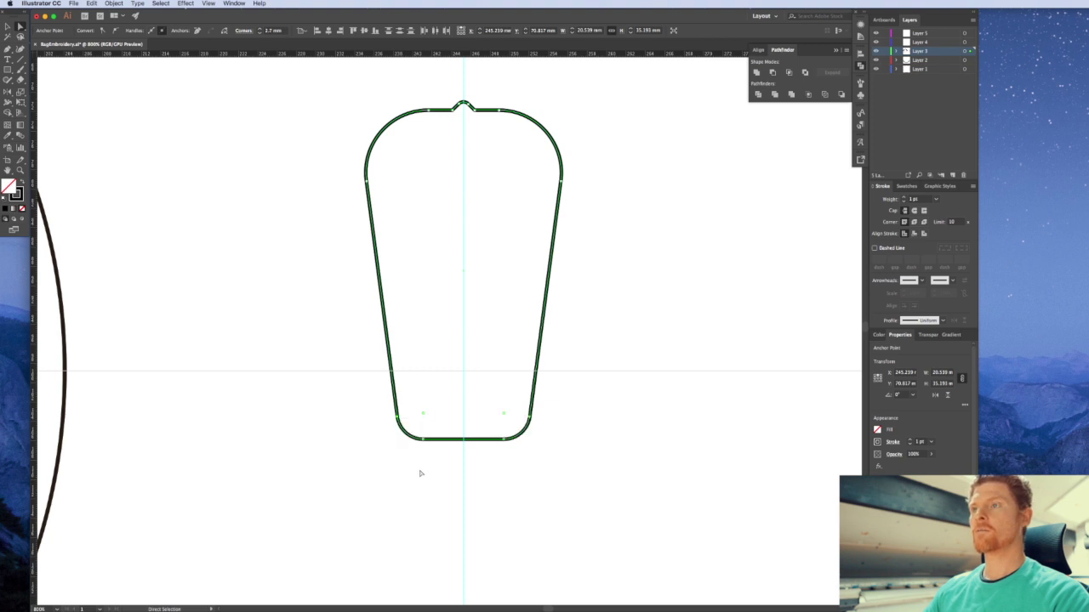
{"action": "left_click", "coordinate": [420, 476]}
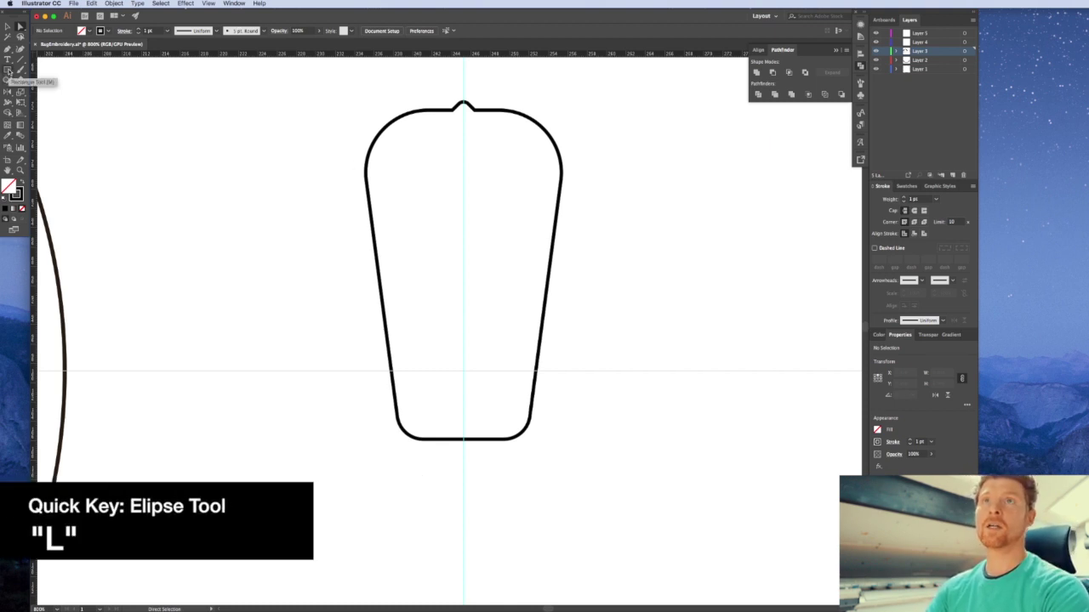
Draw an upright ellipse about 2.9 by 7.6 mm left of the centre guide in the shape's lower half, and duplicate it horizontally across the guide
{"action": "left_click", "coordinate": [8, 72]}
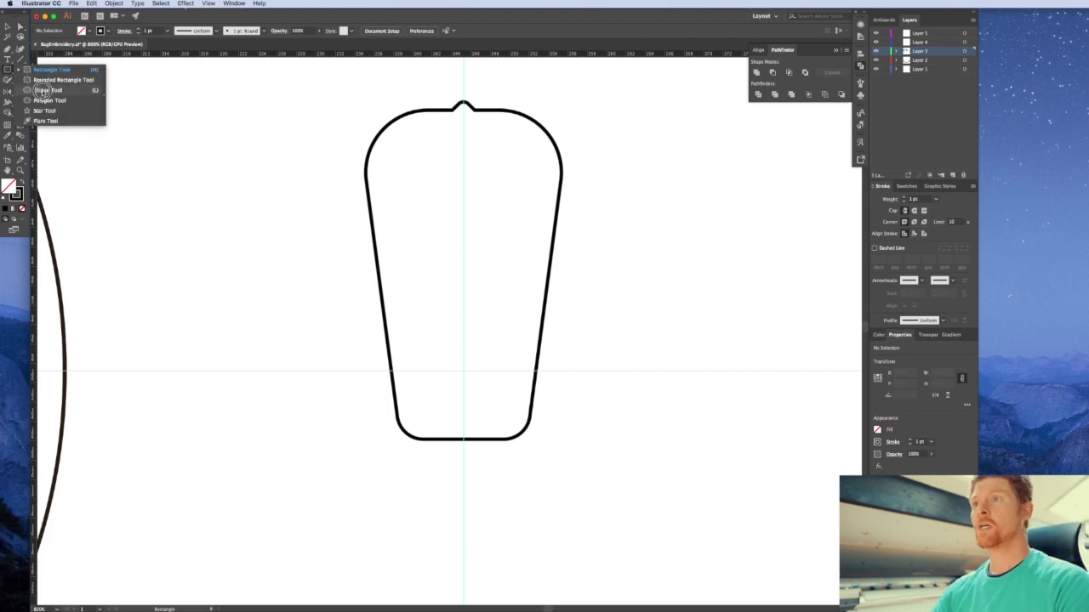
{"action": "left_click", "coordinate": [43, 89]}
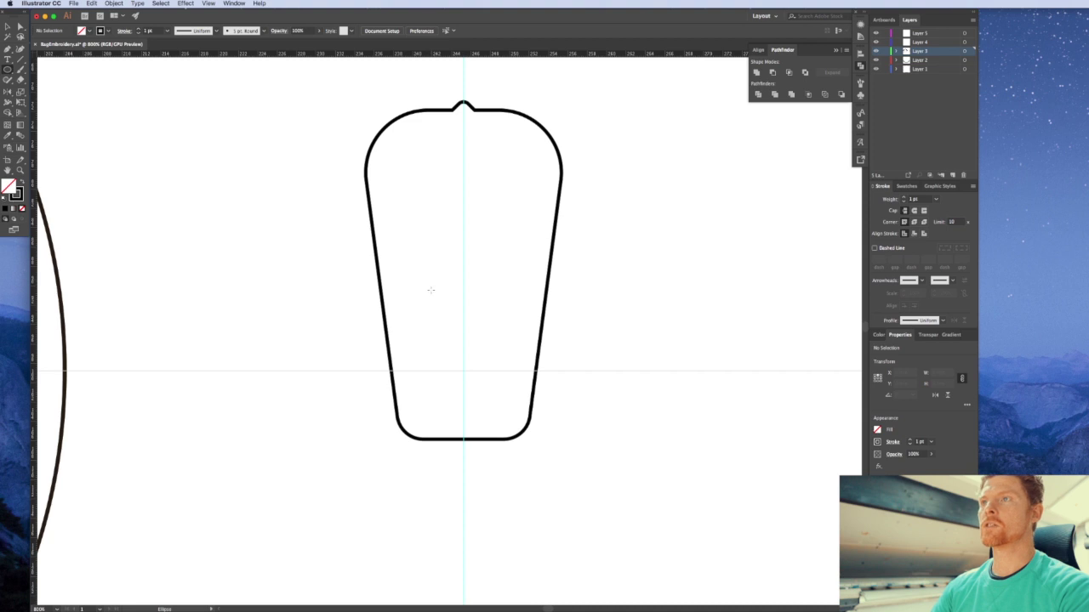
{"action": "left_click_drag", "start_coordinate": [427, 279], "coordinate": [454, 353]}
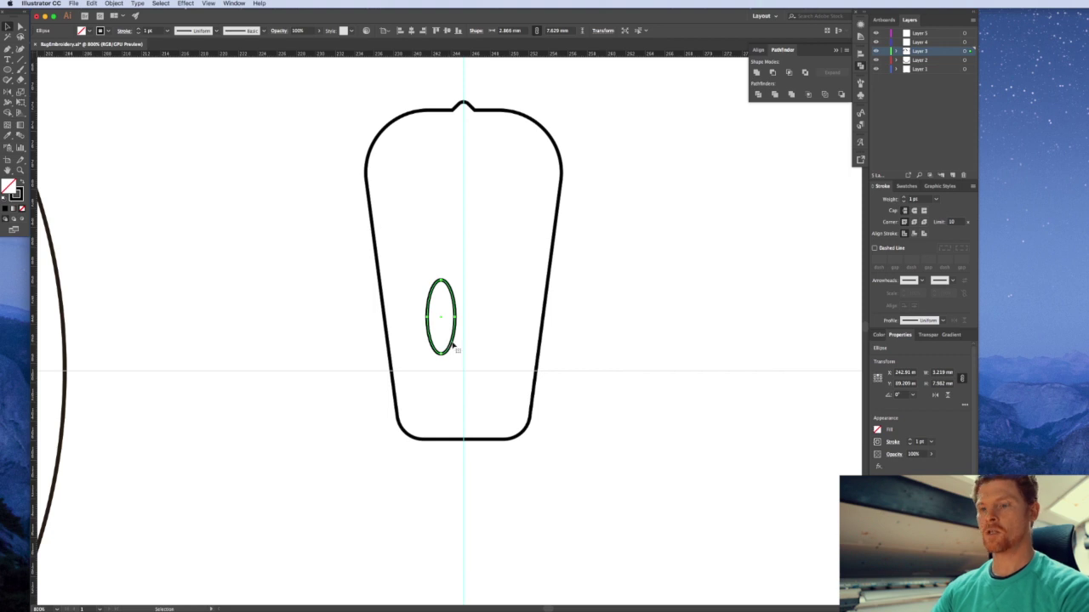
{"action": "key", "text": "shift+e"}
{"action": "left_click_drag", "start_coordinate": [458, 342], "coordinate": [504, 342]}
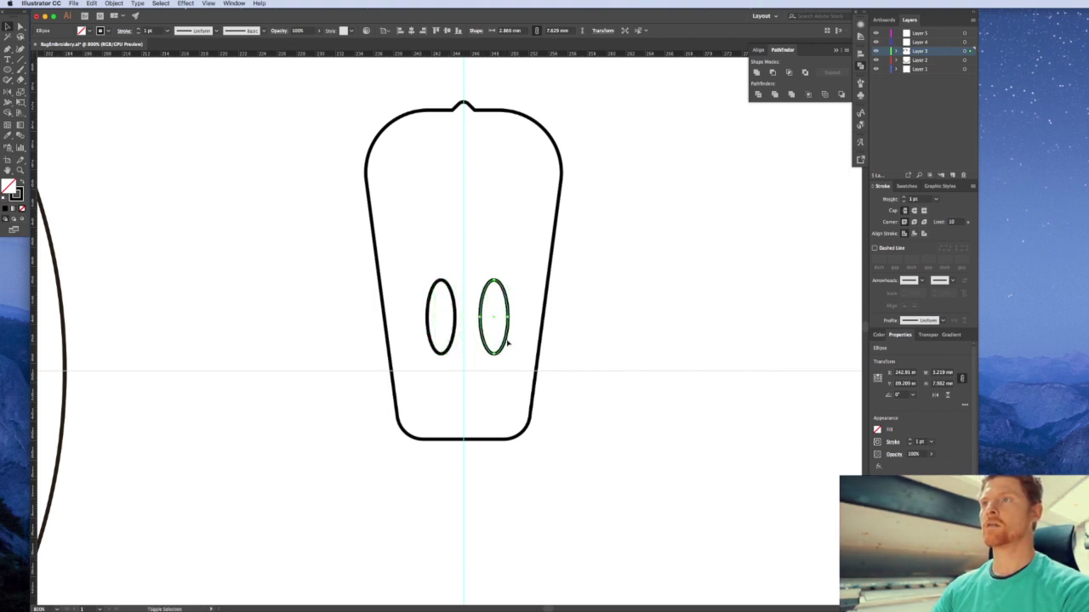
Select both ellipses and nudge them sideways together until the pair is centred on the vertical guide
{"action": "left_click", "coordinate": [598, 348]}
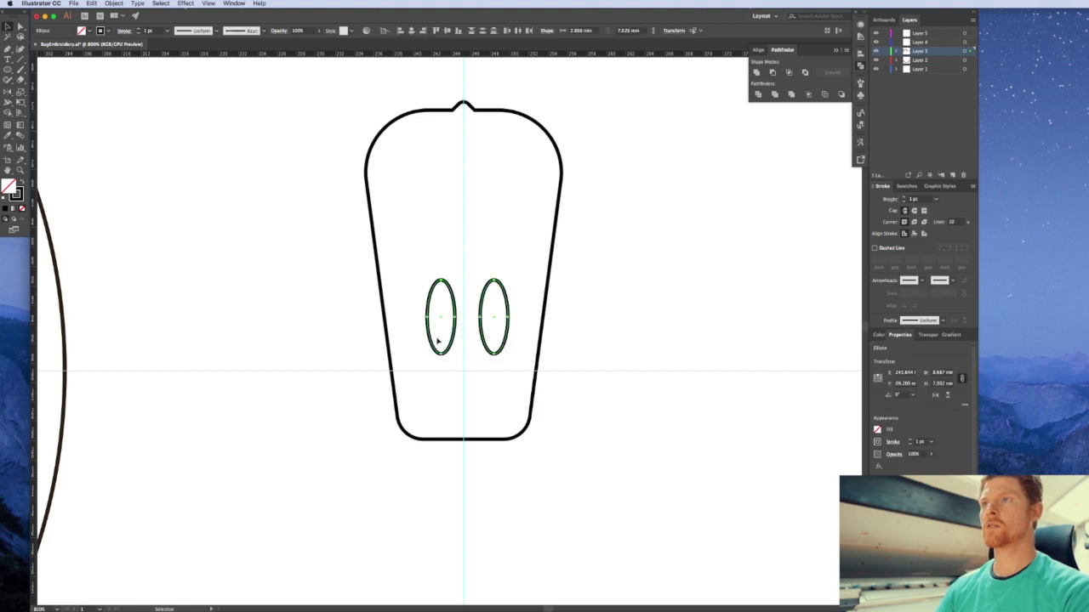
{"action": "key", "text": "Left"}
{"action": "key", "text": "Left"}
{"action": "key", "text": "Right"}
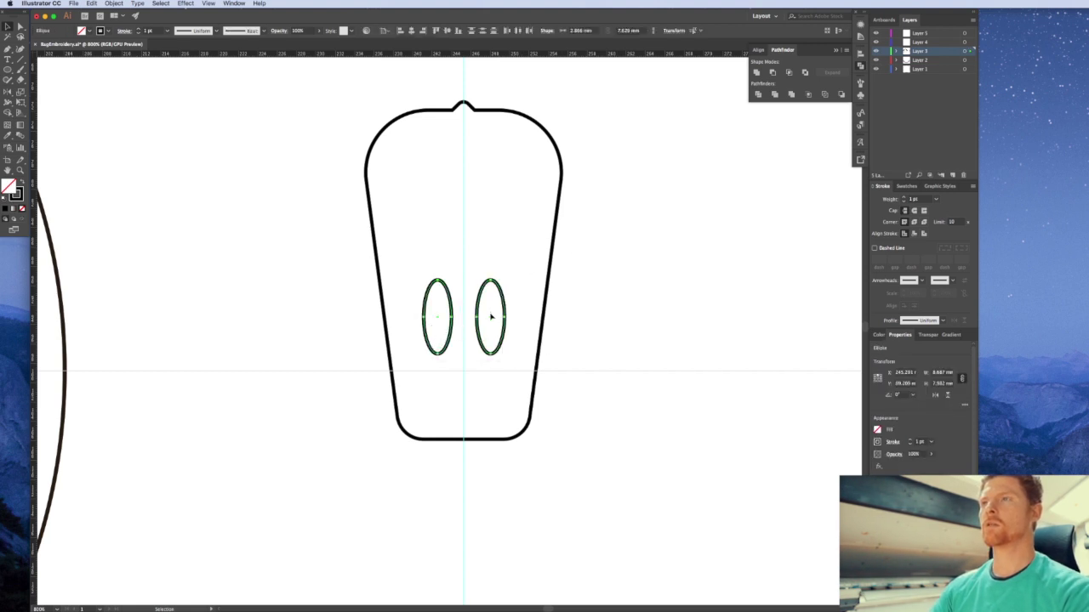
{"action": "key", "text": "super+space"}
{"action": "left_click_drag", "start_coordinate": [464, 294], "coordinate": [495, 311]}
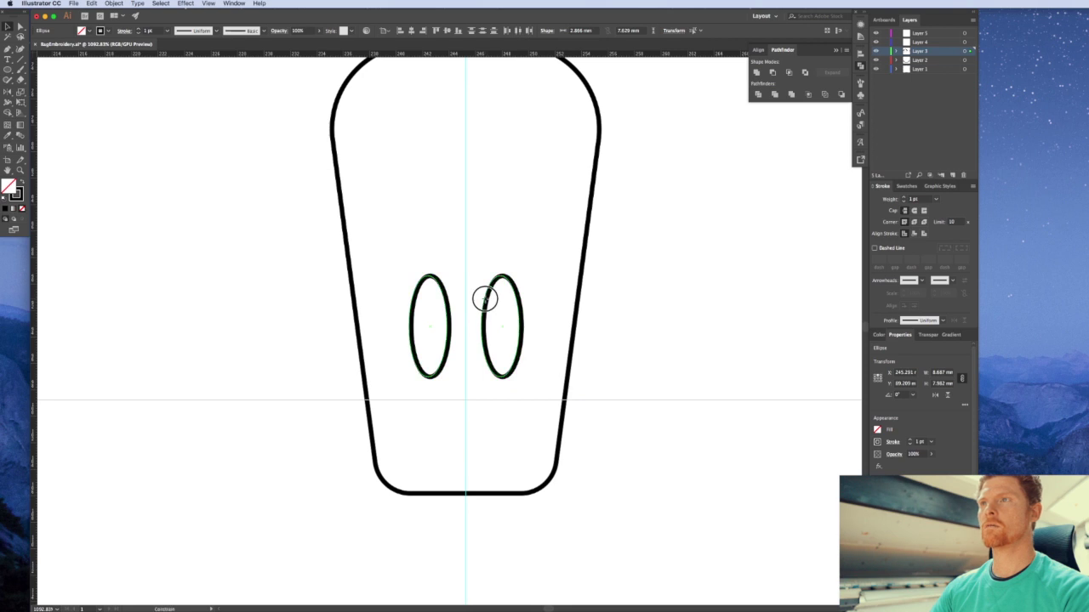
{"action": "key", "text": "Left"}
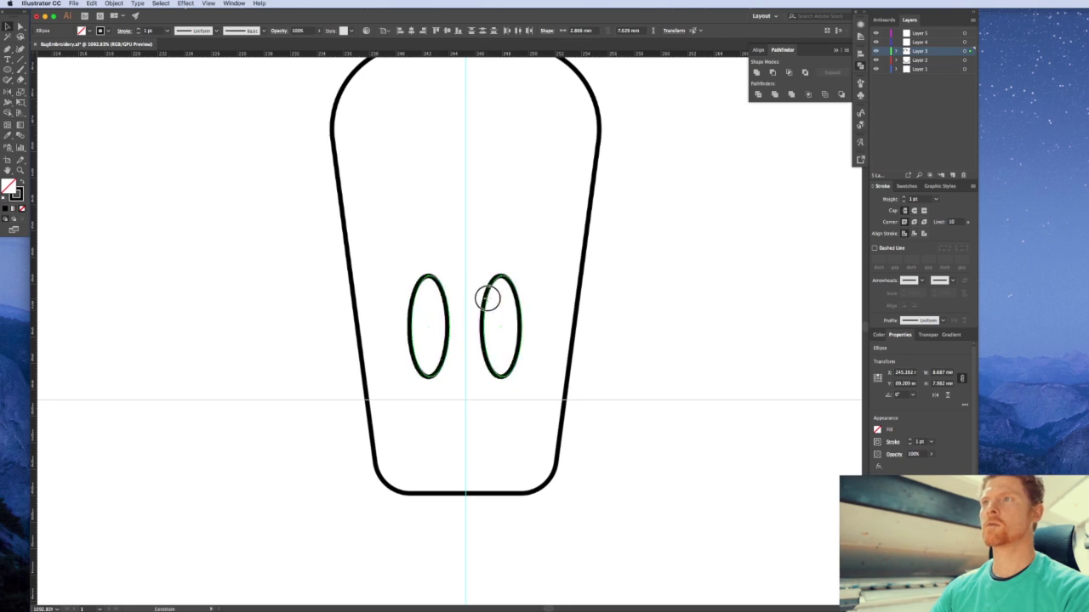
{"action": "key", "text": "Right"}
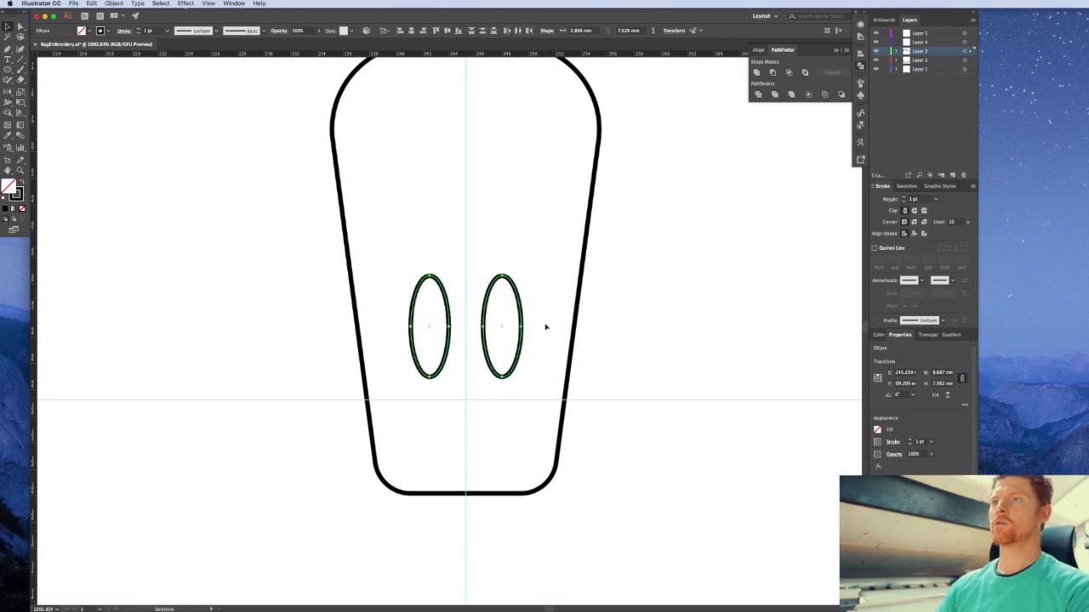
{"action": "left_click", "coordinate": [577, 333]}
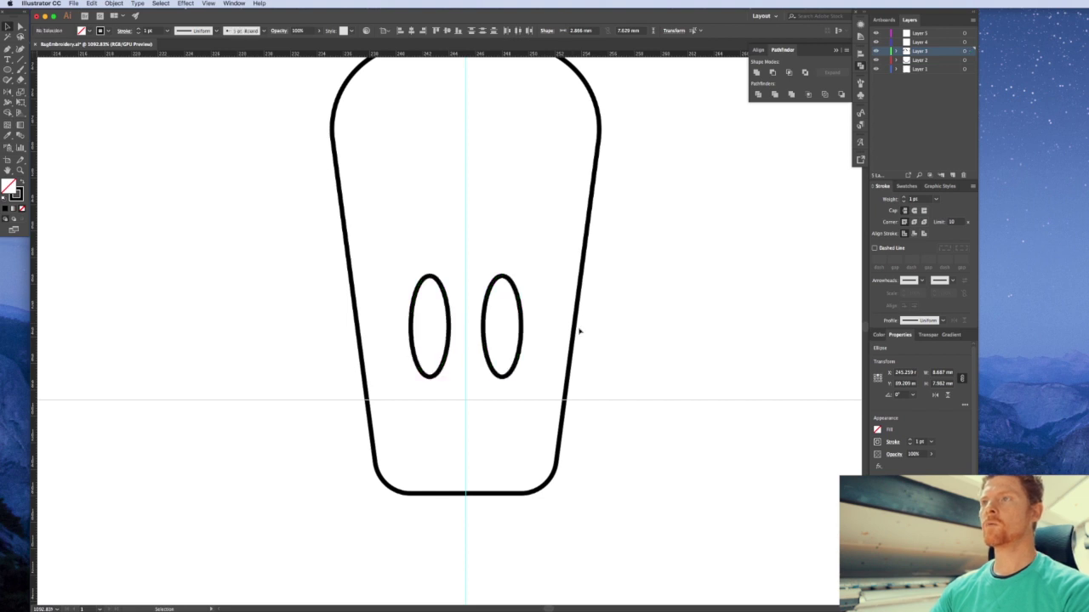
Duplicate the right ellipse onto the vertical centre guide, slightly higher than the pair, so that it sits between both ellipses
{"action": "left_click", "coordinate": [485, 367]}
{"action": "left_click", "coordinate": [464, 311]}
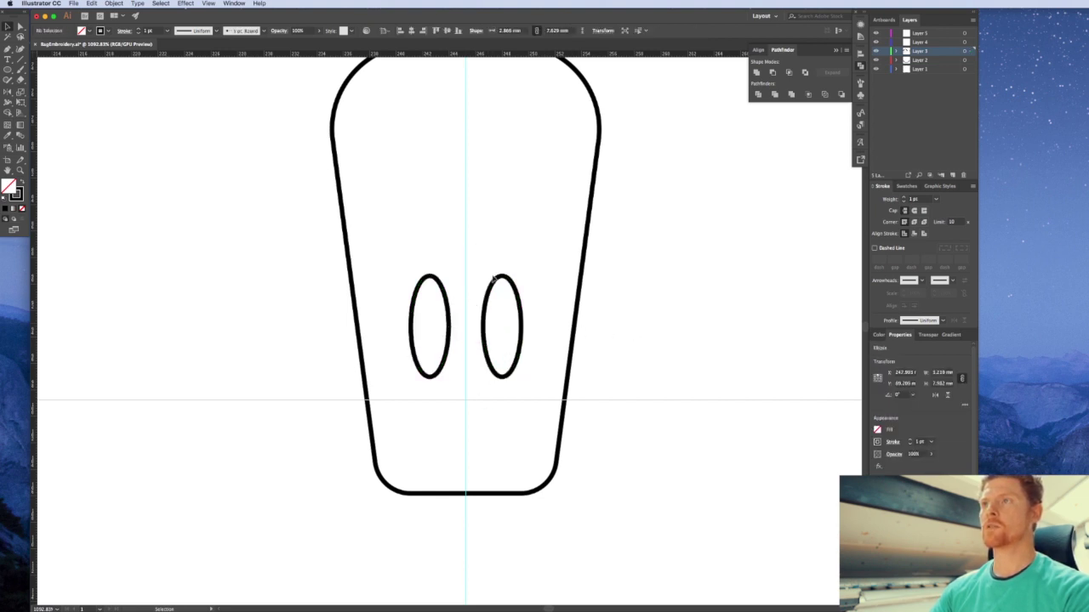
{"action": "left_click_drag", "start_coordinate": [486, 299], "coordinate": [450, 279]}
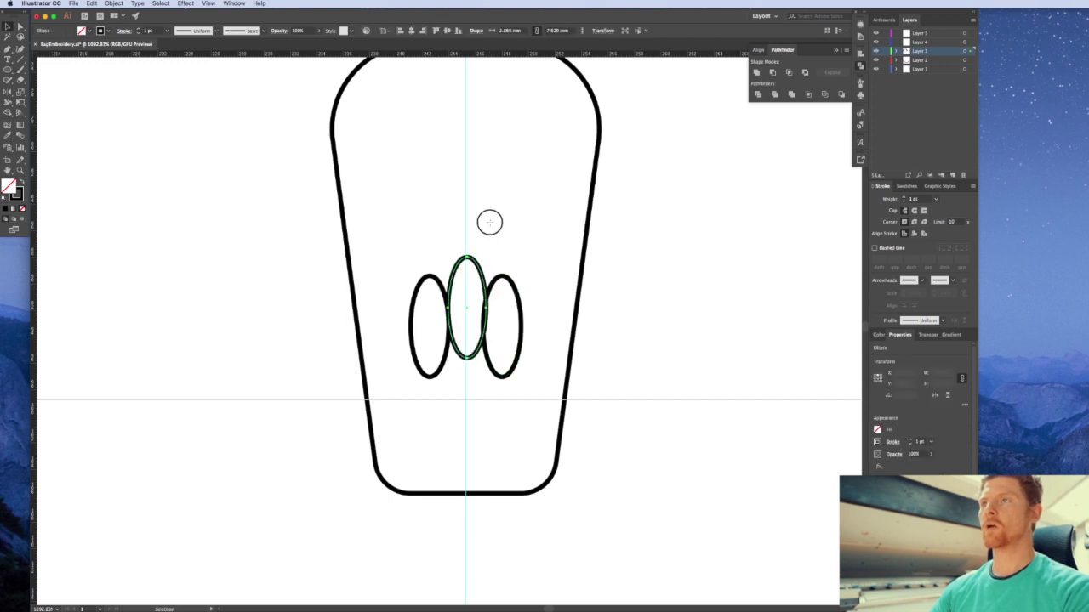
{"action": "key", "text": "v"}
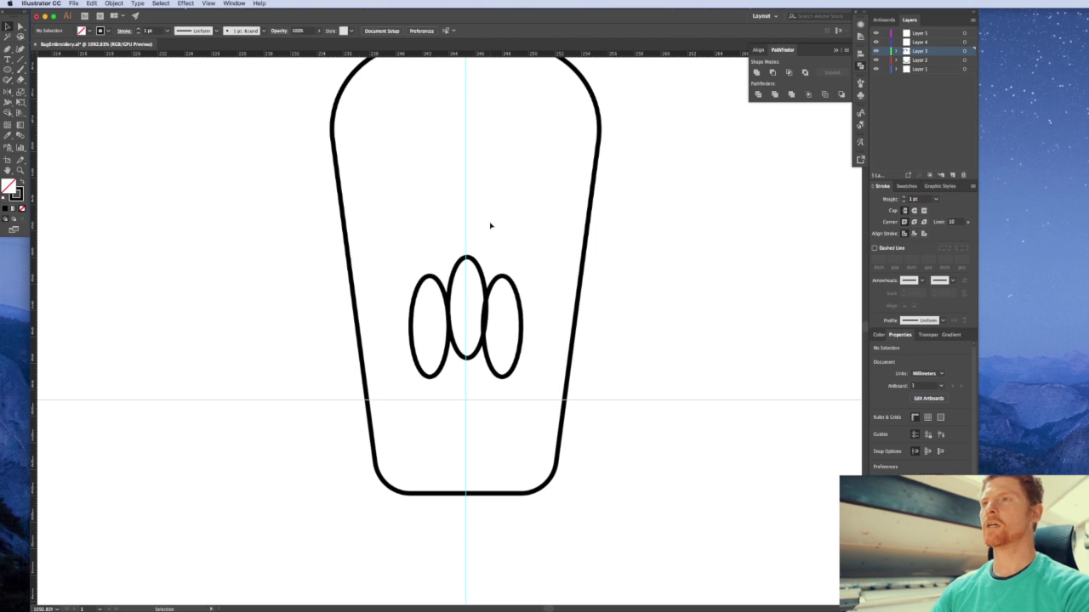
Narrow the middle ellipse to about 2.7 mm wide around the guide so its sides line up with the outlines of both neighbouring ellipses
{"action": "scroll", "coordinate": [462, 306], "scroll_direction": "up", "scroll_amount": 3}
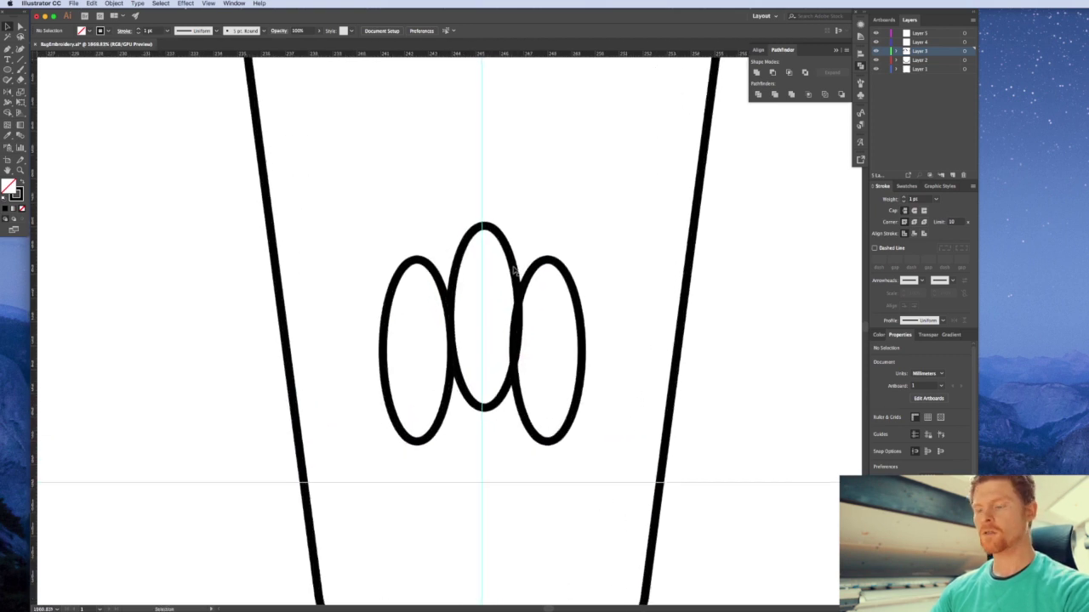
{"action": "left_click", "coordinate": [513, 271]}
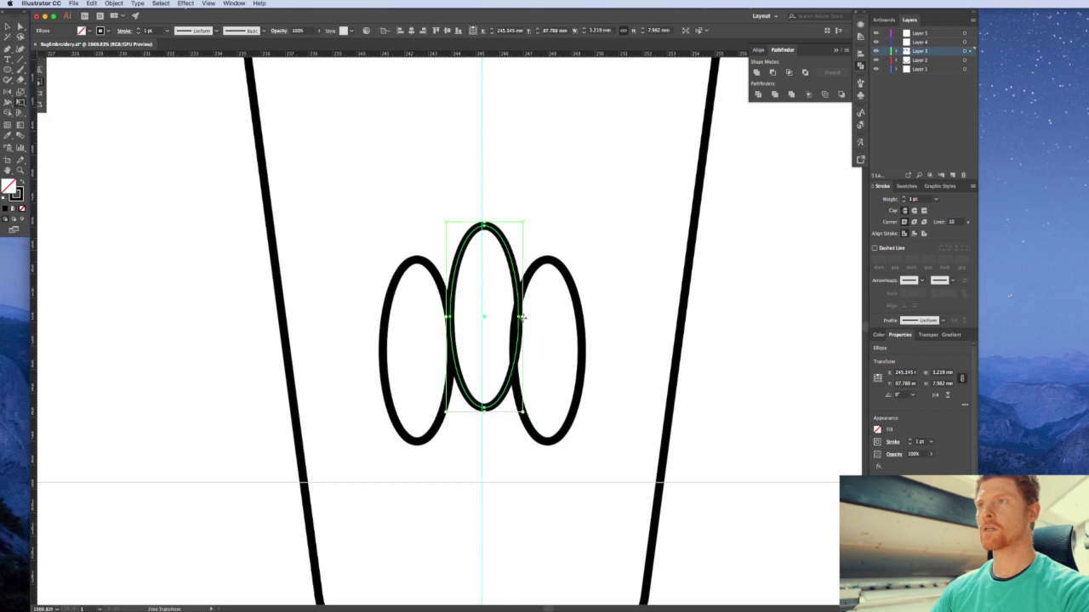
{"action": "left_click_drag", "start_coordinate": [521, 317], "coordinate": [517, 316]}
{"action": "key", "text": "shift+b"}
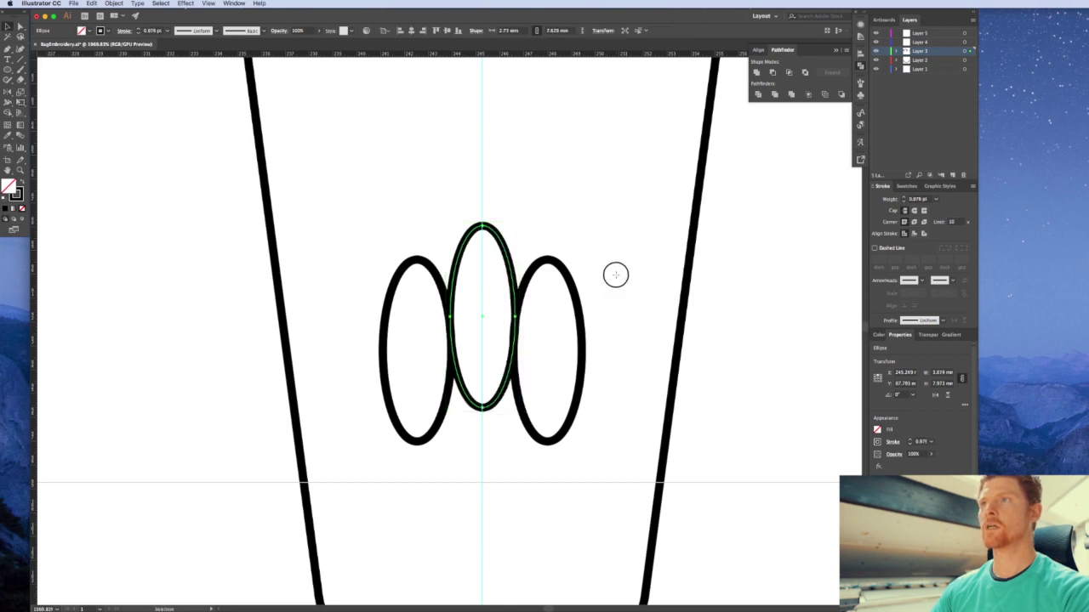
{"action": "left_click", "coordinate": [616, 275]}
{"action": "left_click", "coordinate": [515, 282]}
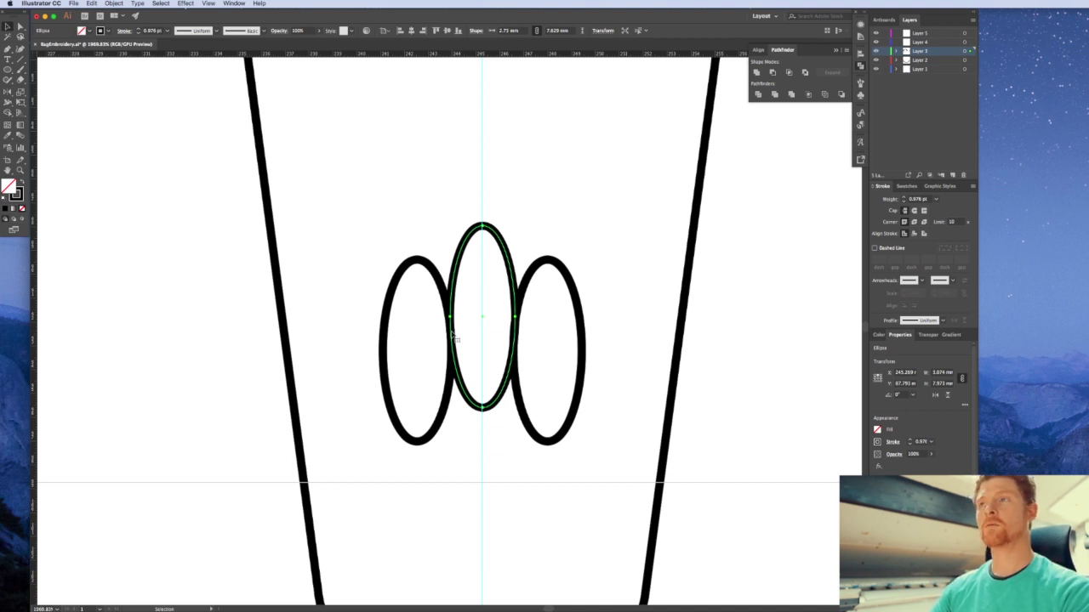
Cut the middle ellipse with the Scissors tool where it meets each neighbouring ellipse, and delete its upper arc to leave a U-shaped curve
{"action": "key", "text": "c"}
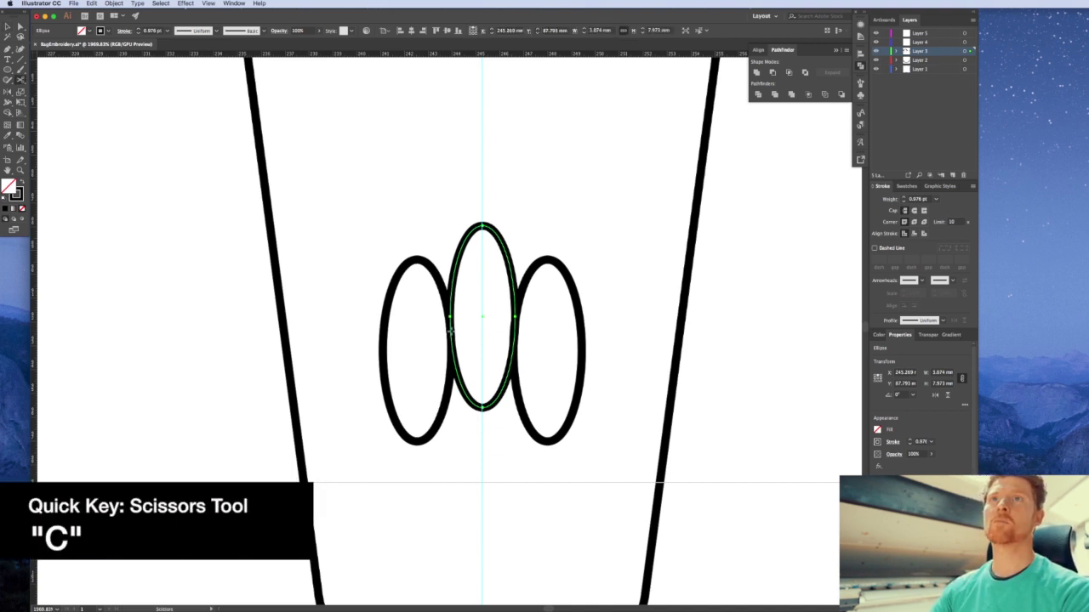
{"action": "left_click", "coordinate": [20, 80]}
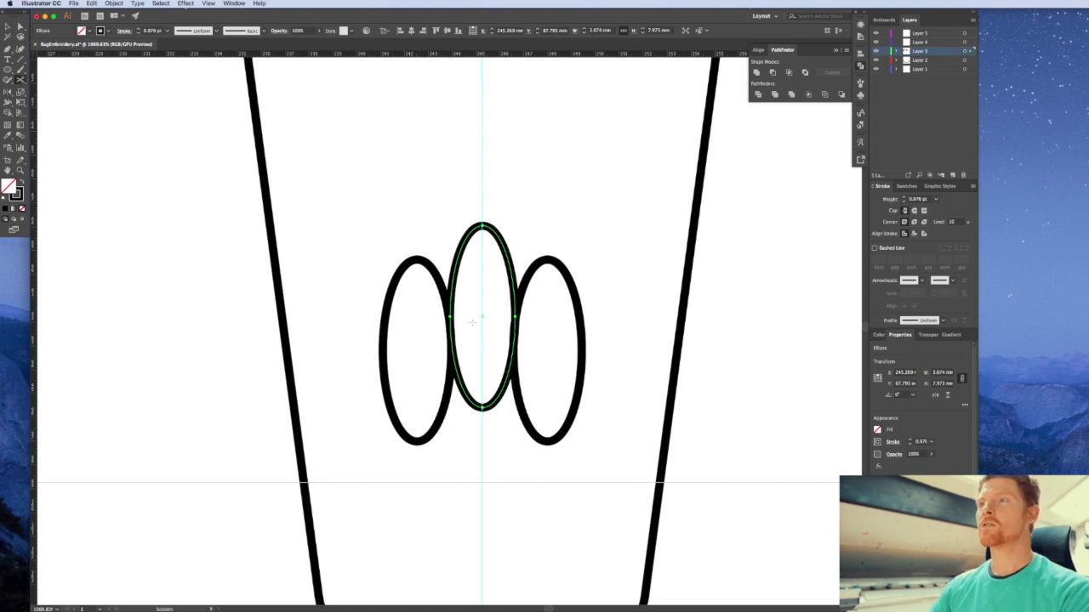
{"action": "left_click", "coordinate": [450, 329]}
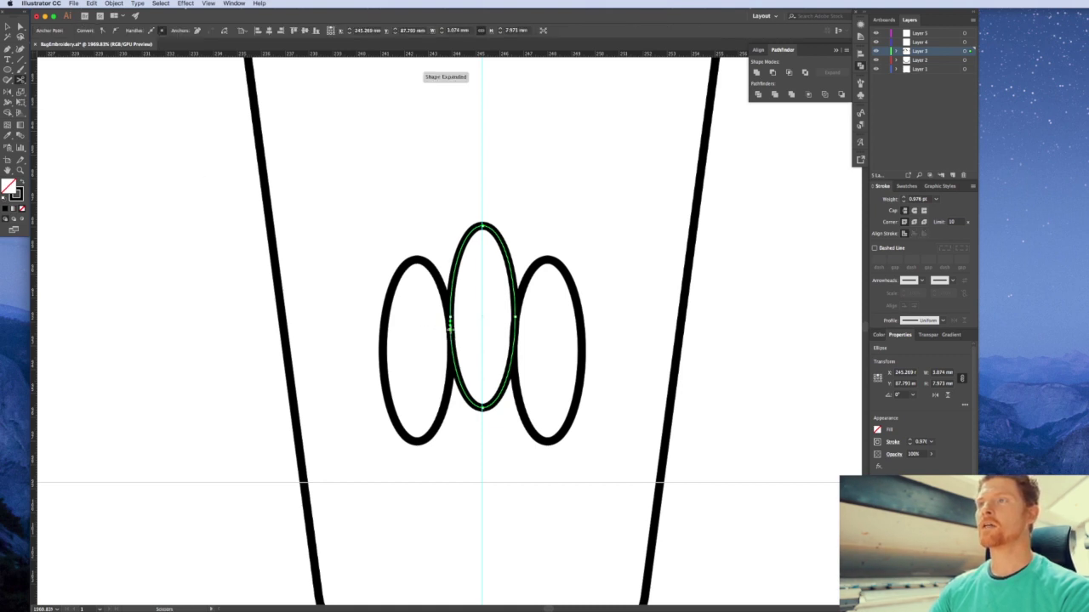
{"action": "left_click", "coordinate": [513, 328]}
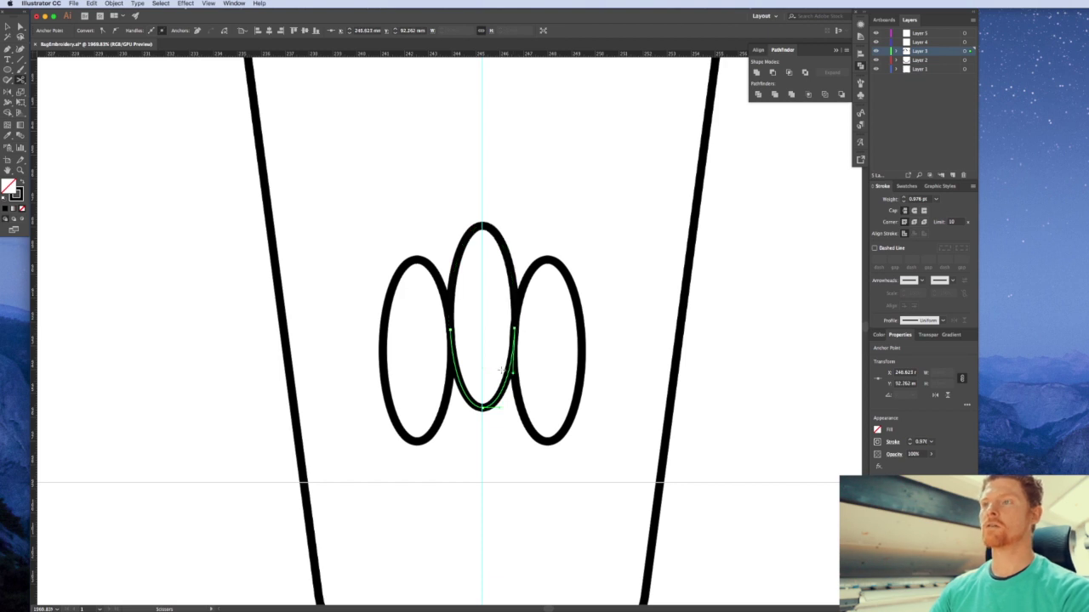
{"action": "key", "text": "v"}
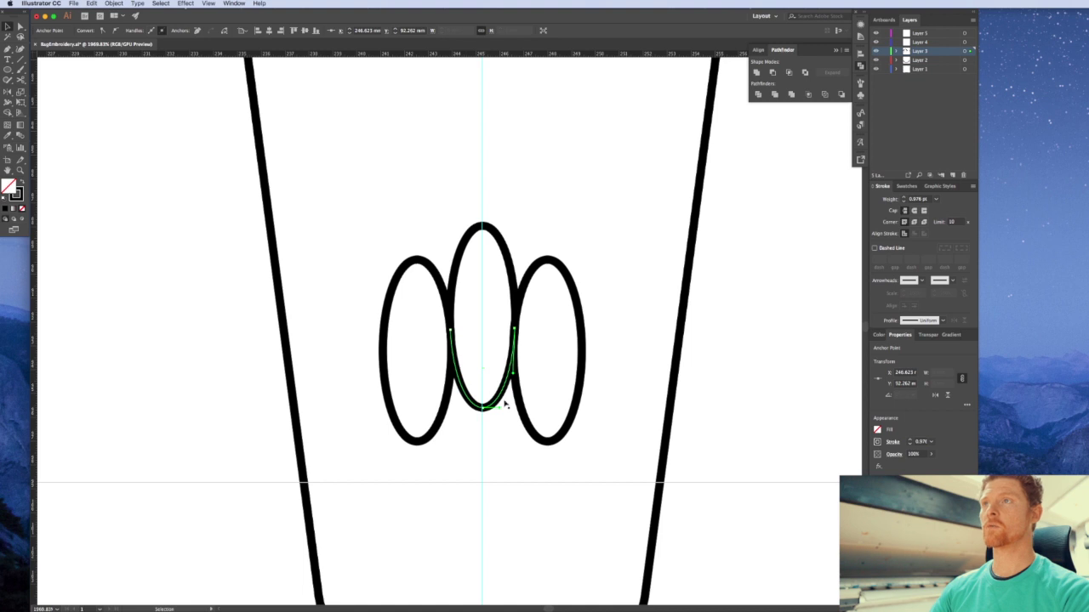
{"action": "left_click", "coordinate": [488, 231]}
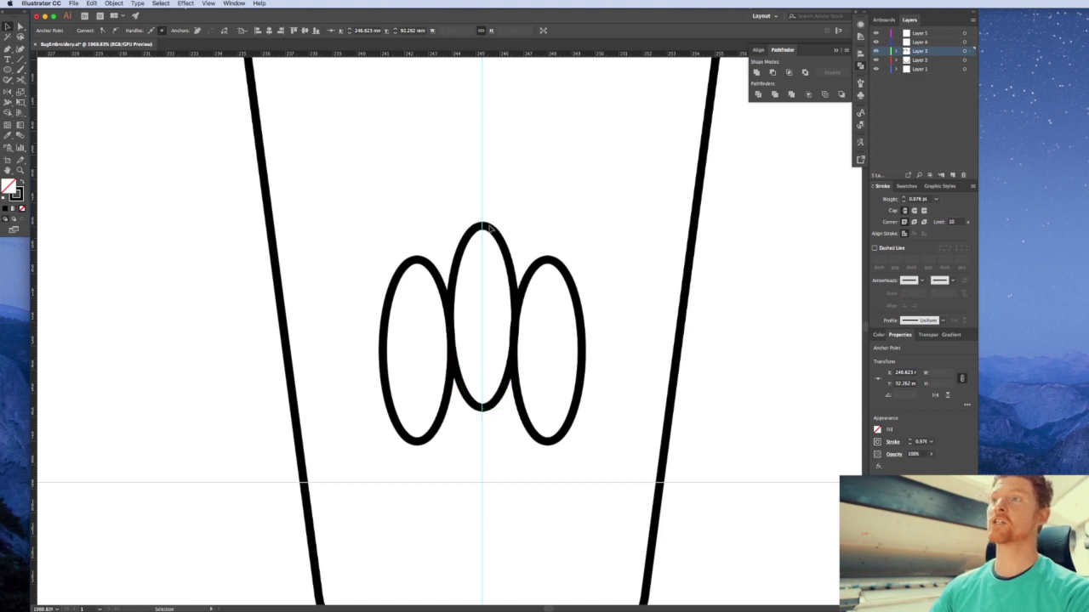
{"action": "left_click", "coordinate": [492, 235]}
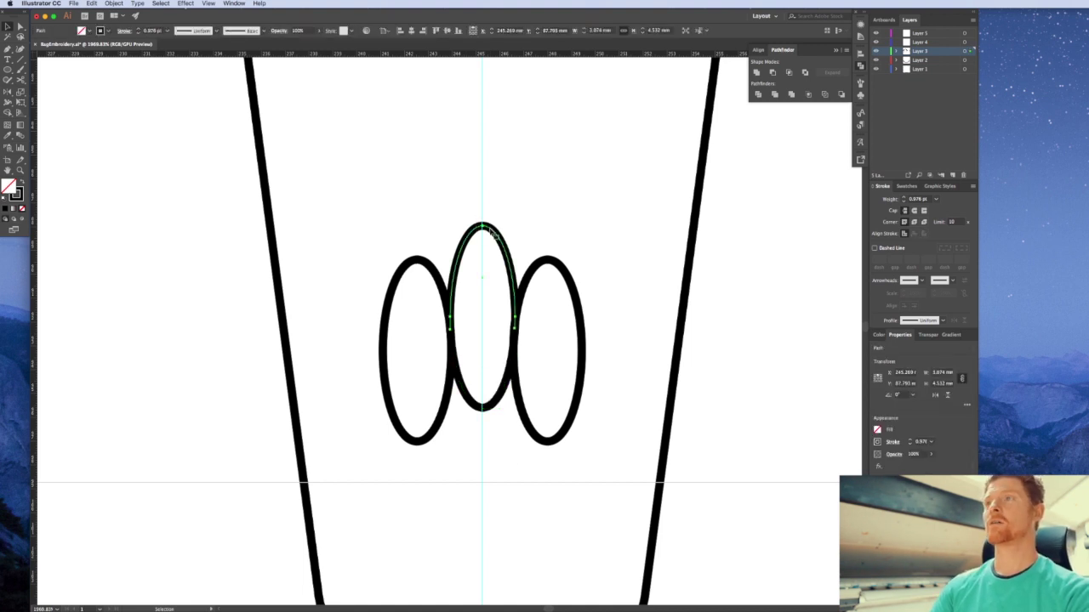
{"action": "key", "text": "Delete"}
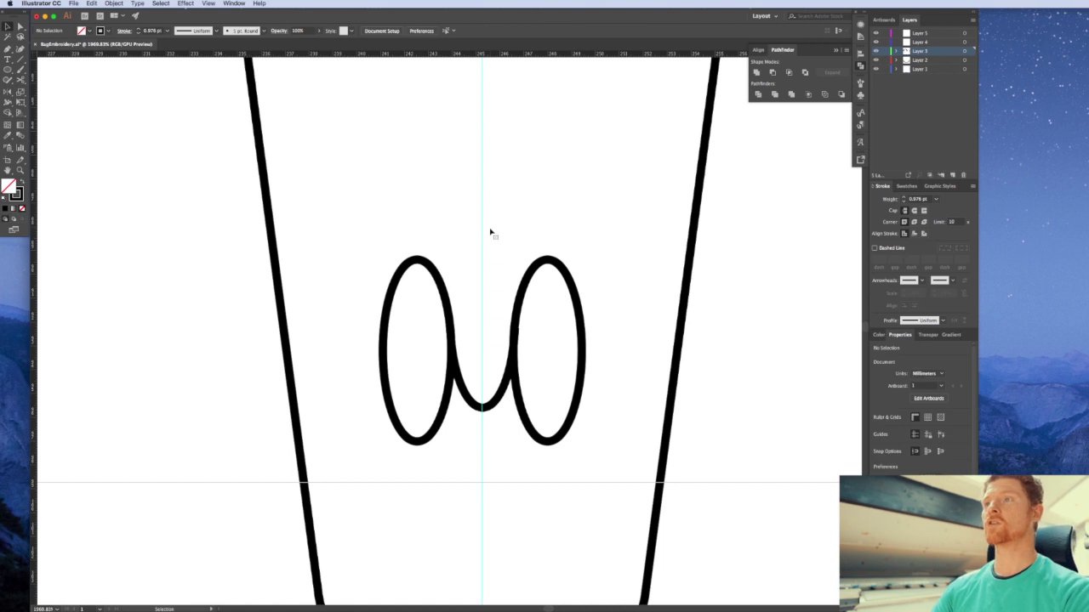
Shift the right end point of the U-shaped curve slightly inward so it merges cleanly with the right ellipse's outline
{"action": "left_click", "coordinate": [503, 395]}
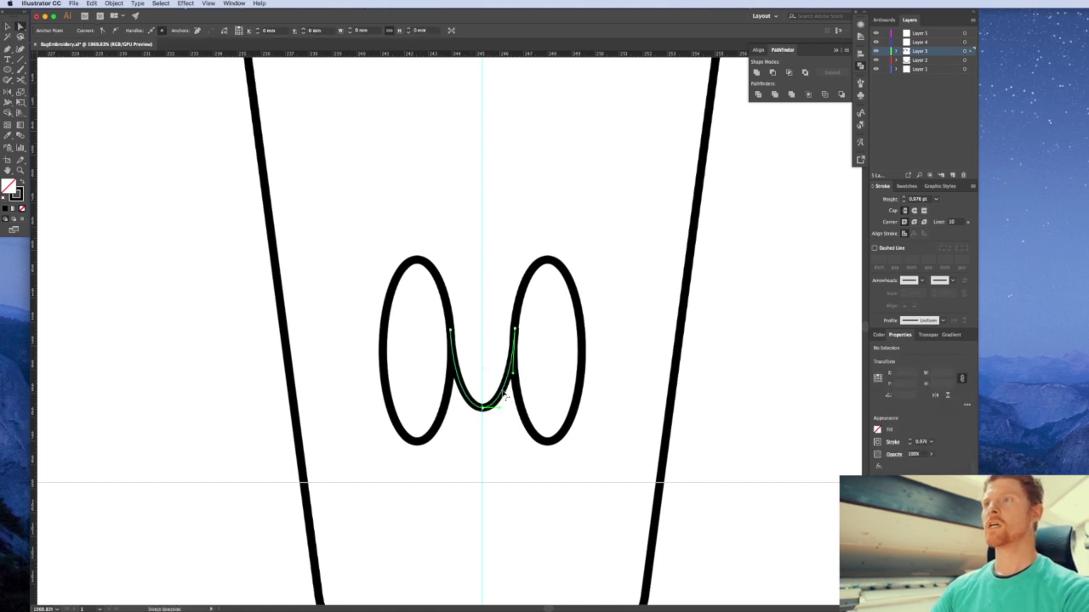
{"action": "left_click", "coordinate": [472, 310]}
{"action": "left_click_drag", "start_coordinate": [578, 349], "coordinate": [575, 349]}
{"action": "left_click", "coordinate": [575, 348]}
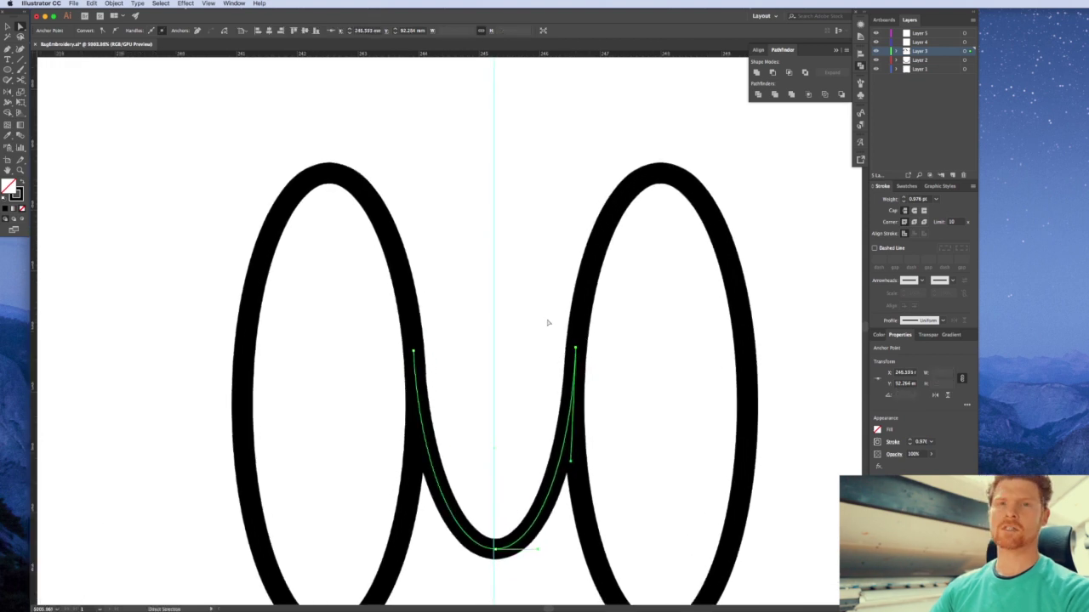
{"action": "left_click", "coordinate": [498, 278]}
{"action": "left_click", "coordinate": [508, 458], "text": "alt+super"}
{"action": "left_click", "coordinate": [507, 458], "text": "alt+super"}
{"action": "left_click", "coordinate": [507, 459], "text": "alt+super"}
{"action": "left_click", "coordinate": [508, 458], "text": "alt+super"}
{"action": "left_click_drag", "start_coordinate": [460, 331], "coordinate": [496, 352]}
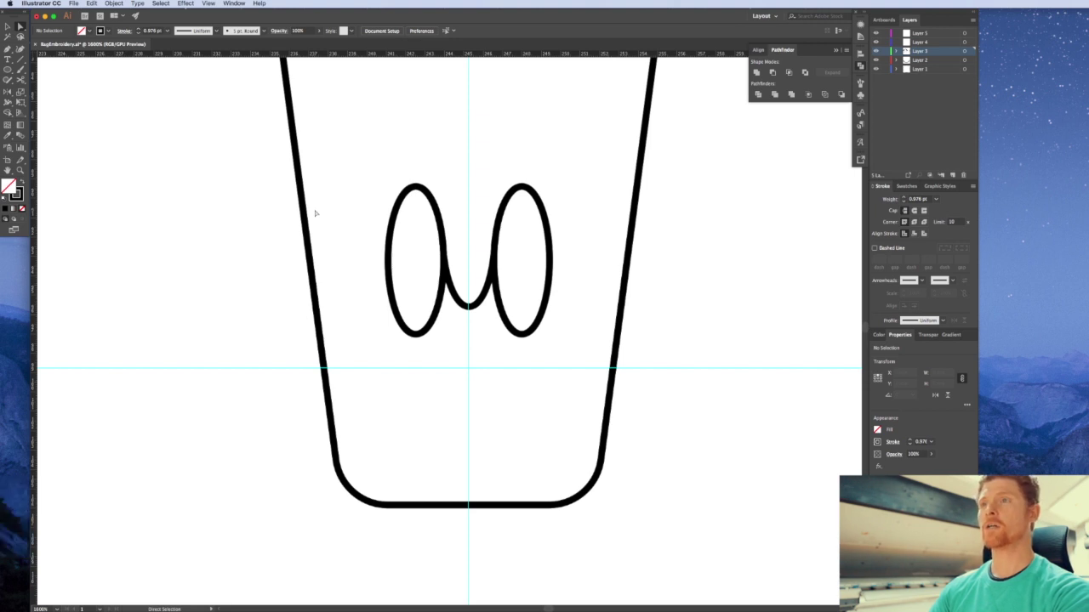
Draw a curve about 11.5 mm tall with the Pen tool from the outline's lower-left corner to the left ellipse's outer side
{"action": "key", "text": "p"}
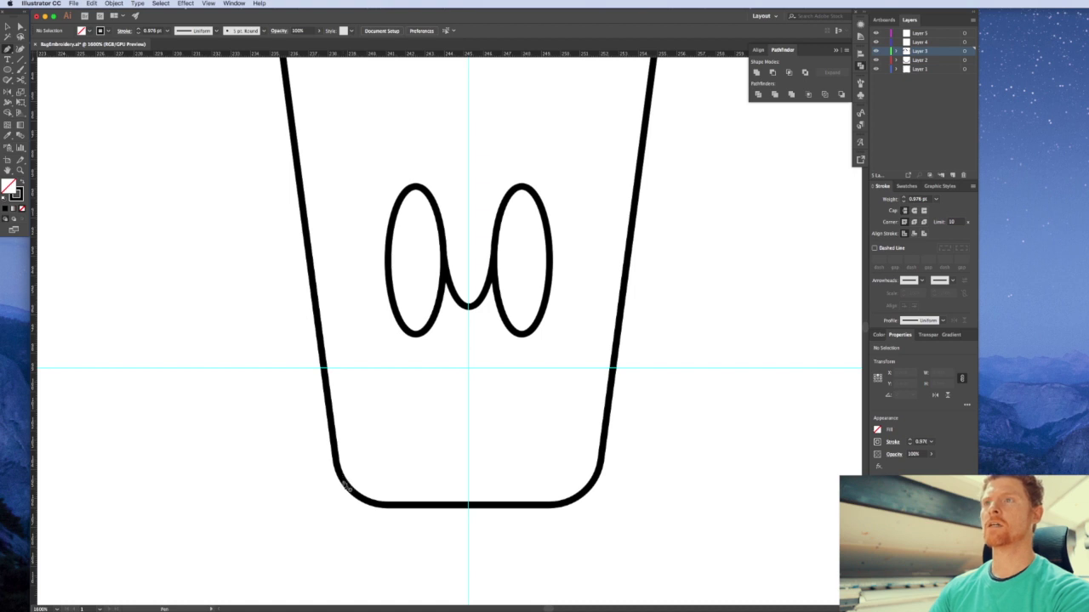
{"action": "left_click", "coordinate": [342, 481]}
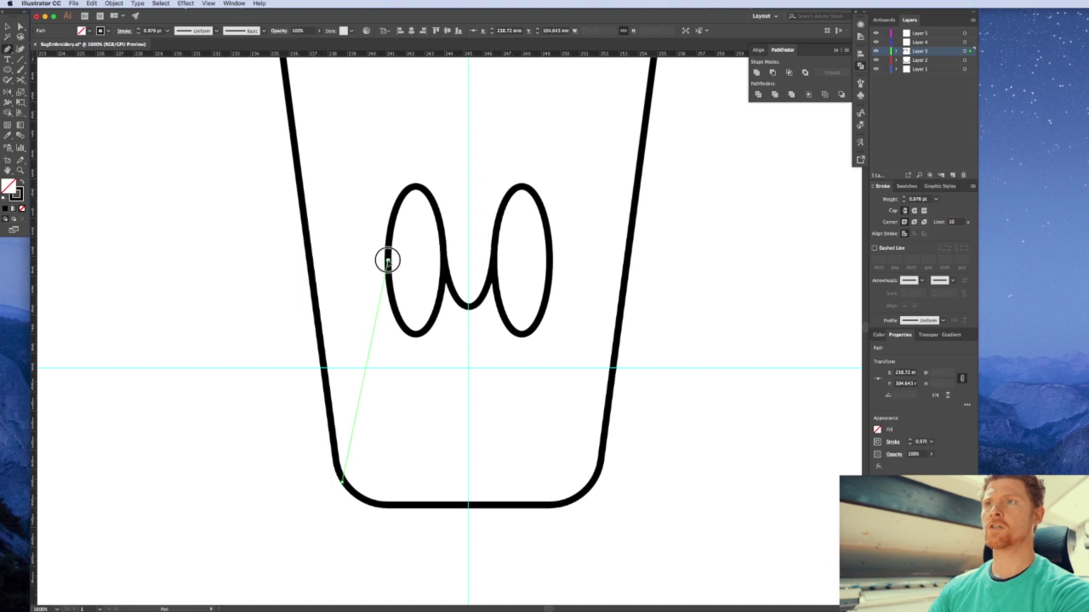
{"action": "left_click_drag", "start_coordinate": [387, 260], "coordinate": [389, 152]}
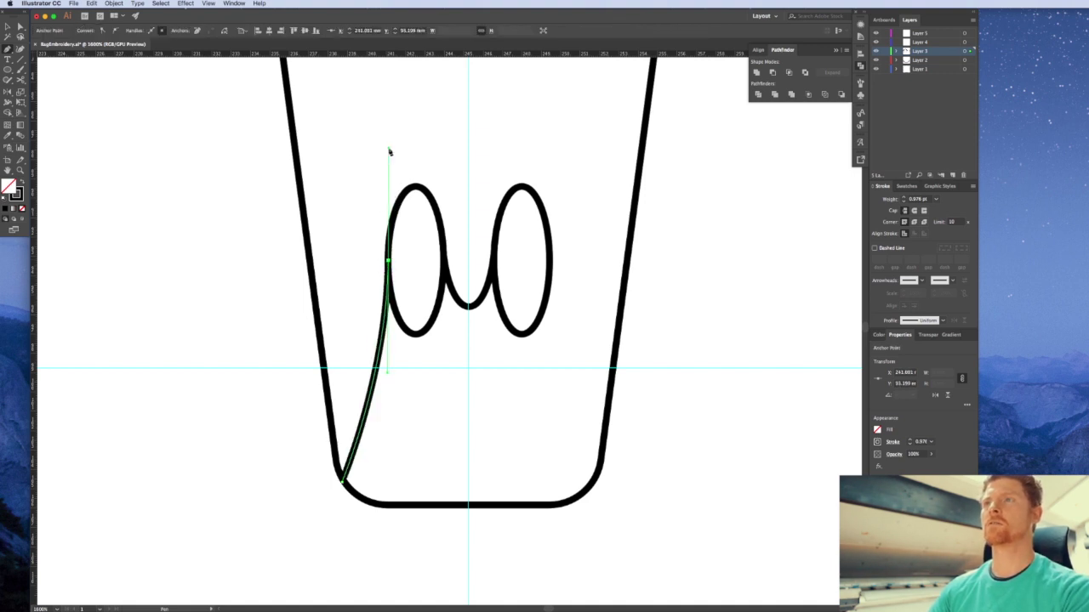
{"action": "left_click", "coordinate": [388, 262]}
{"action": "key", "text": "v"}
{"action": "left_click", "coordinate": [299, 340]}
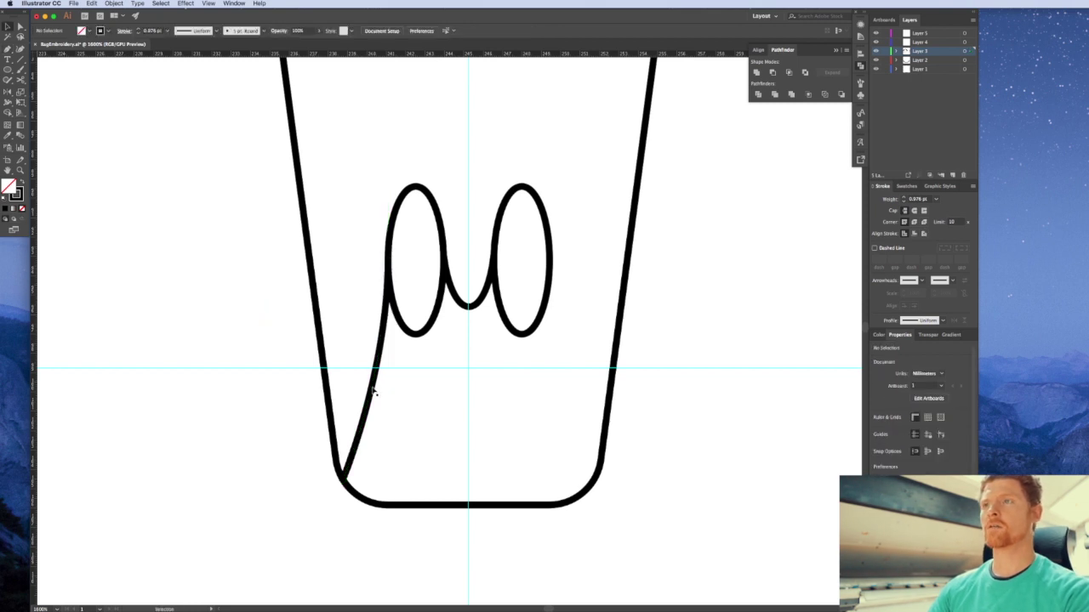
Duplicate the side curve, reflect it horizontally, and place the copy between the right ellipse's outer side and the outline's lower-right corner
{"action": "left_click_drag", "start_coordinate": [373, 390], "coordinate": [551, 398]}
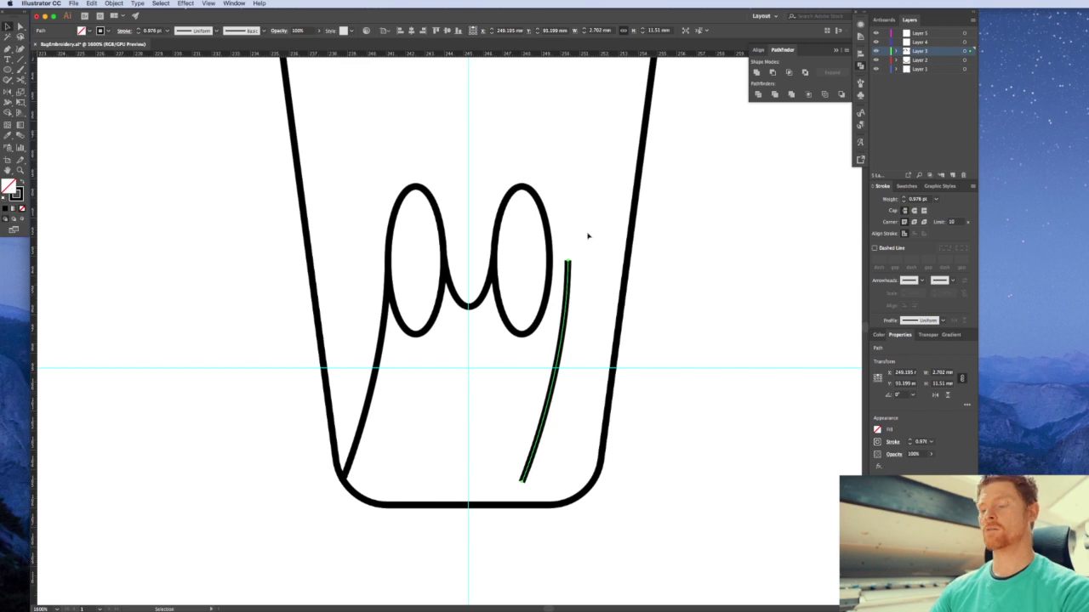
{"action": "key", "text": "c"}
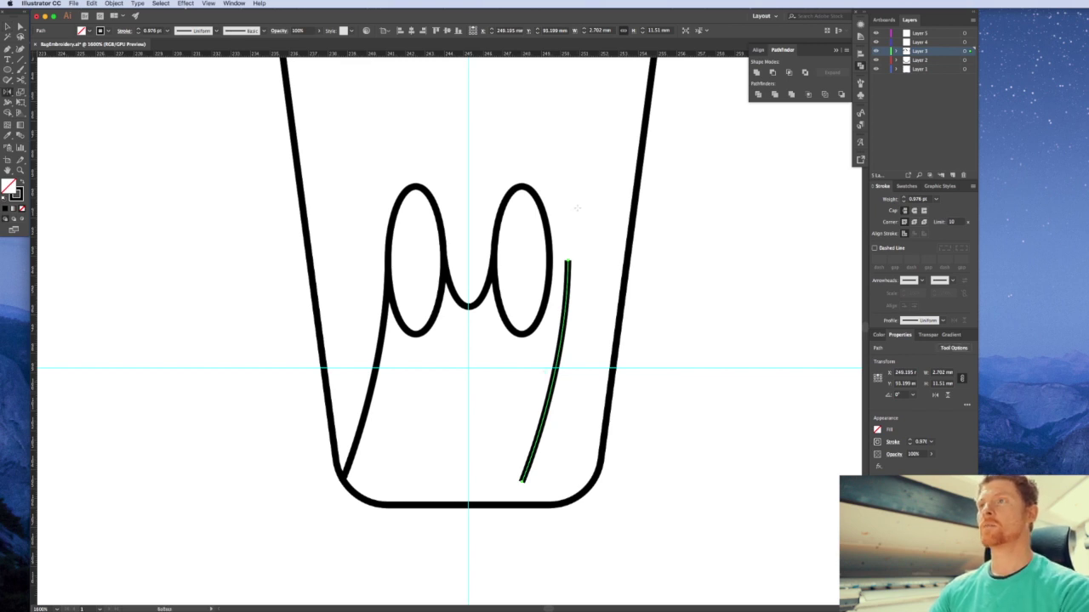
{"action": "left_click_drag", "start_coordinate": [577, 208], "coordinate": [589, 209]}
{"action": "key", "text": "v"}
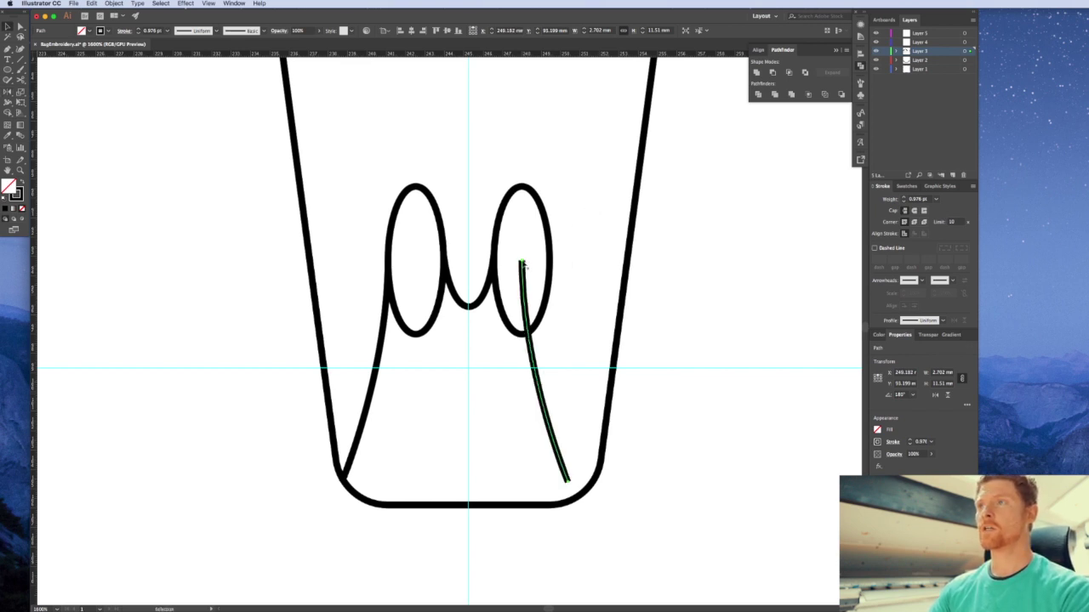
{"action": "left_click_drag", "start_coordinate": [523, 265], "coordinate": [551, 266]}
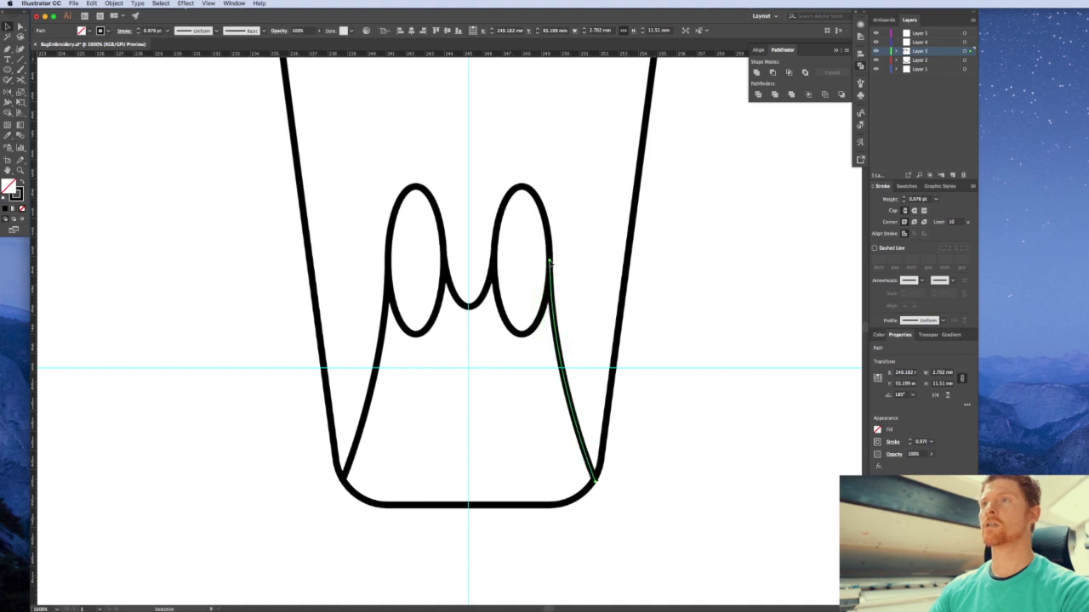
{"action": "left_click", "coordinate": [707, 355]}
Align the stroke of the tapered outer outline to the outside of its path
{"action": "key", "text": "super+minus"}
{"action": "key", "text": "super+minus"}
{"action": "key", "text": "super+minus"}
{"action": "left_click_drag", "start_coordinate": [544, 348], "coordinate": [680, 383]}
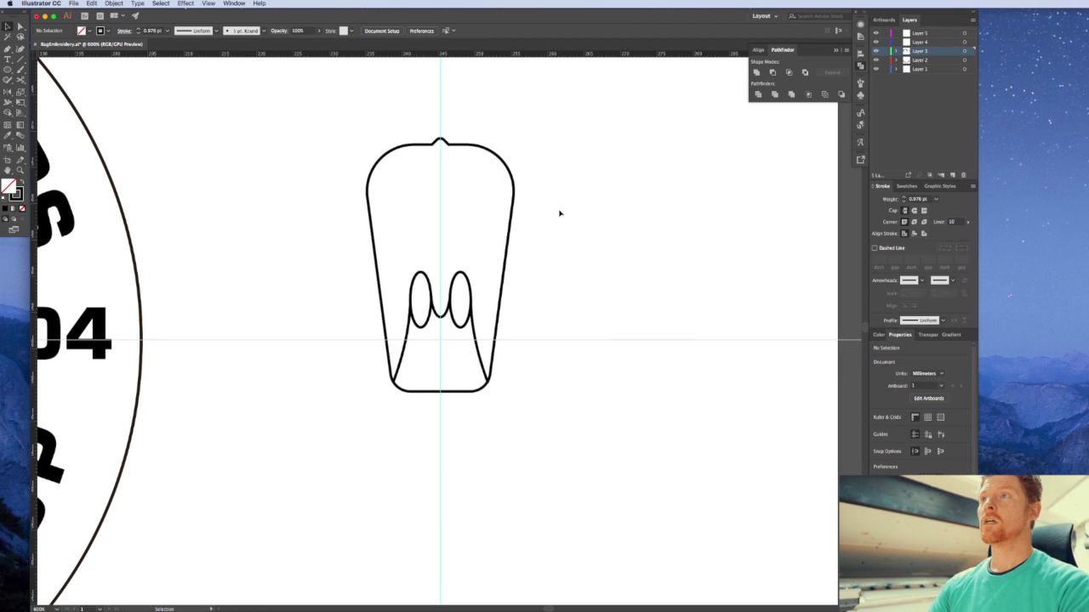
{"action": "left_click", "coordinate": [512, 224]}
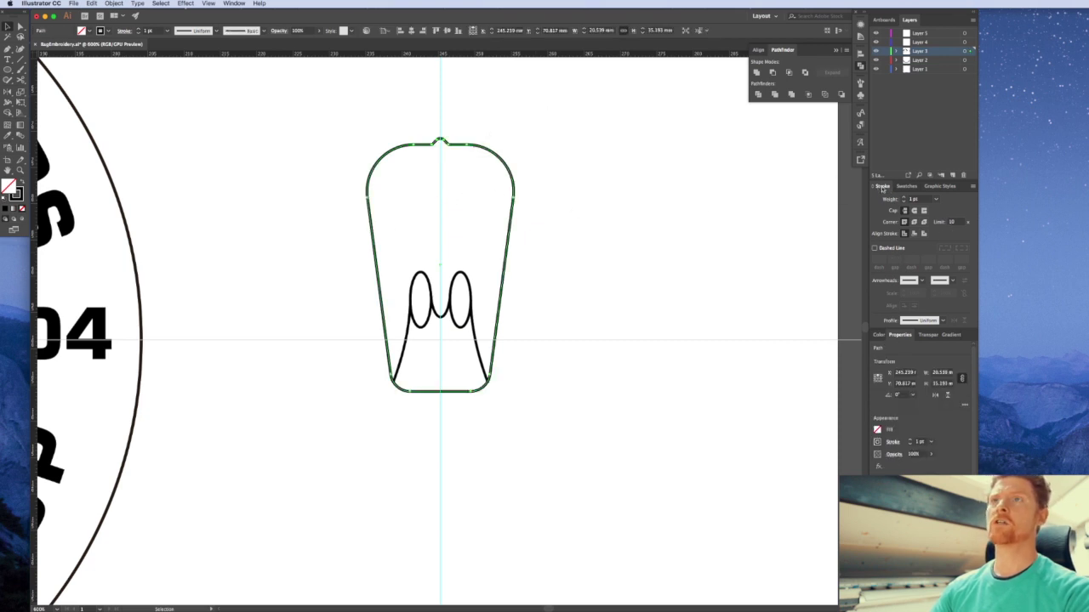
{"action": "left_click", "coordinate": [243, 4]}
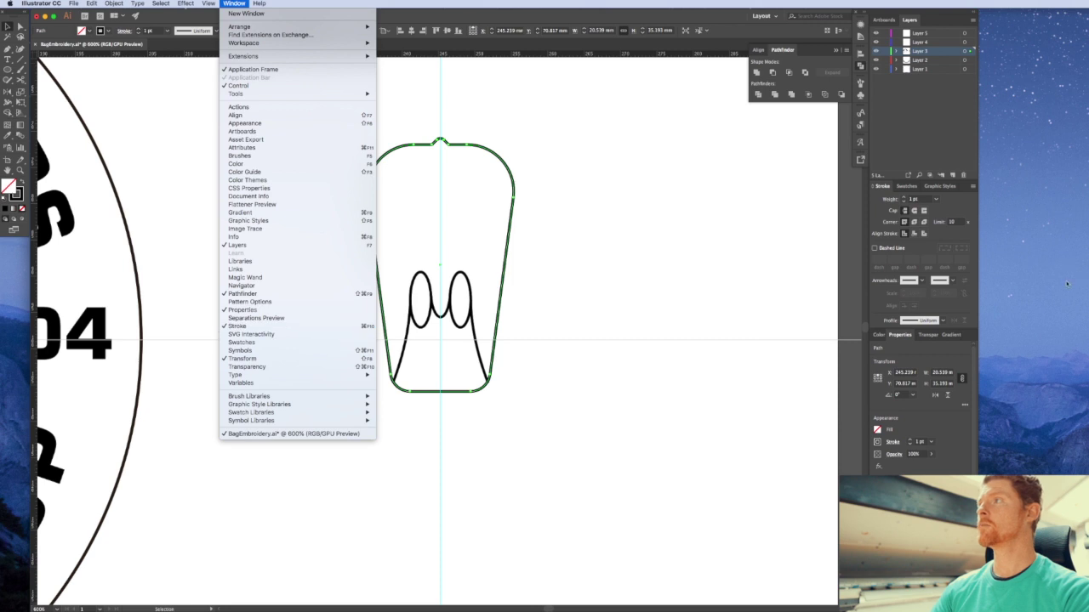
{"action": "left_click", "coordinate": [959, 205]}
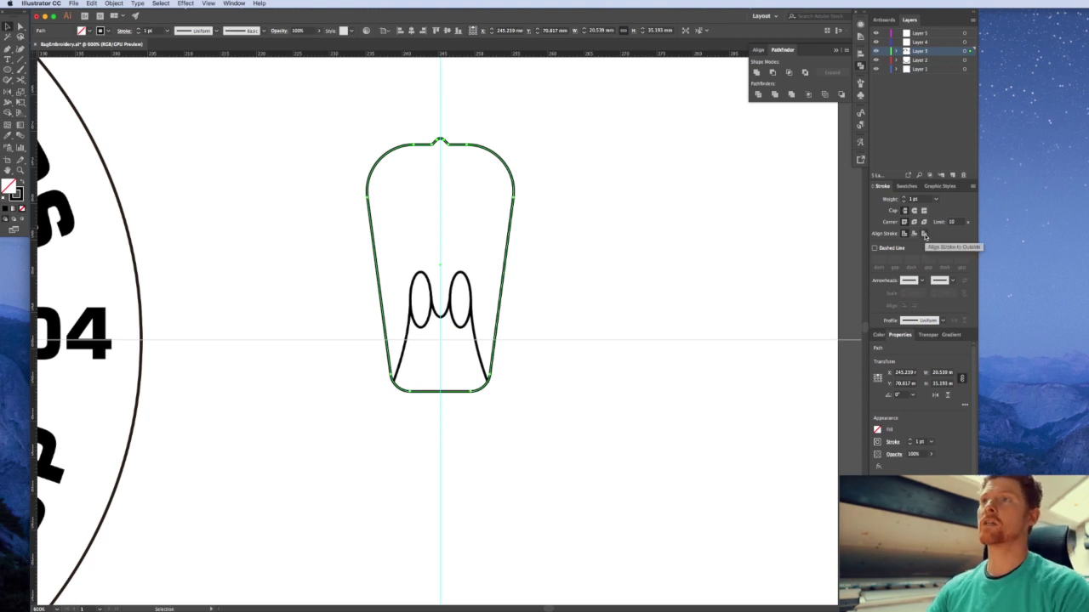
{"action": "left_click", "coordinate": [925, 235]}
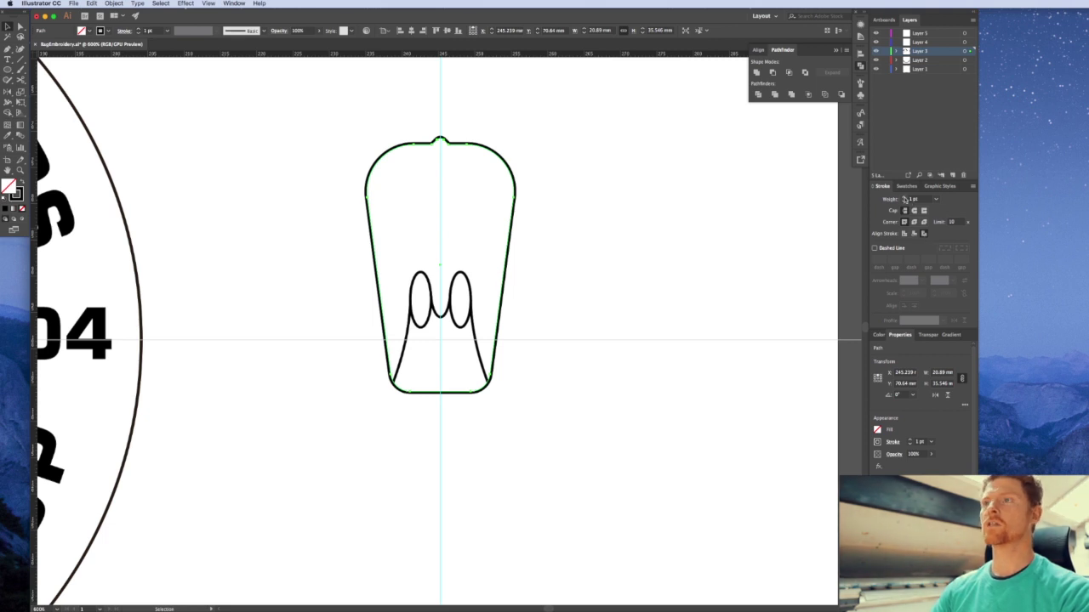
Increase the tapered outer outline's stroke weight to 5 pt
{"action": "left_click", "coordinate": [904, 197]}
{"action": "left_click", "coordinate": [904, 196]}
{"action": "left_click", "coordinate": [904, 197]}
{"action": "left_click", "coordinate": [904, 197]}
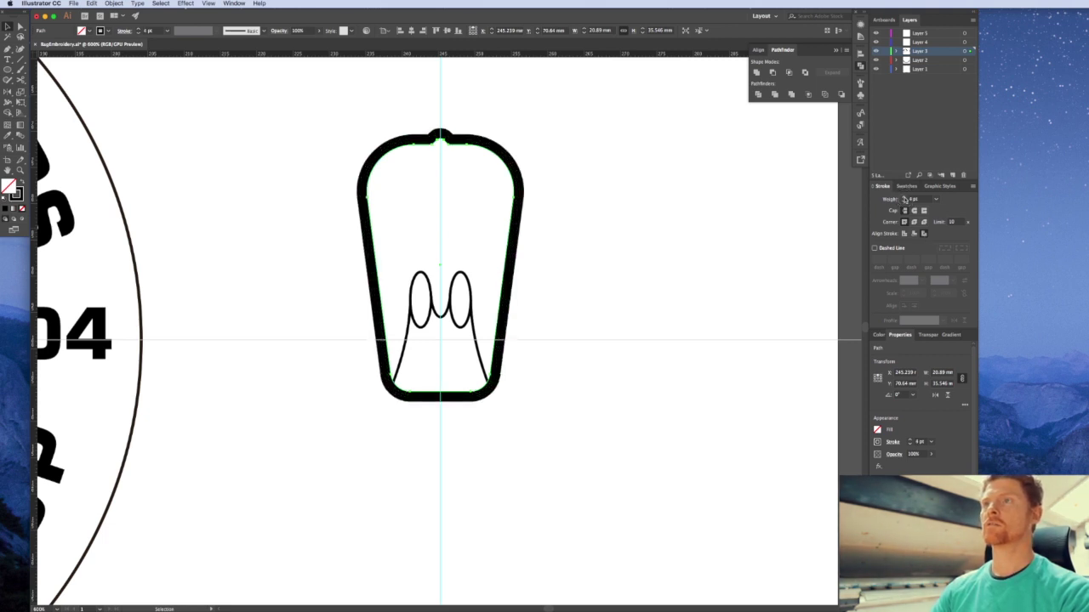
{"action": "left_click", "coordinate": [904, 196]}
{"action": "left_click", "coordinate": [904, 196]}
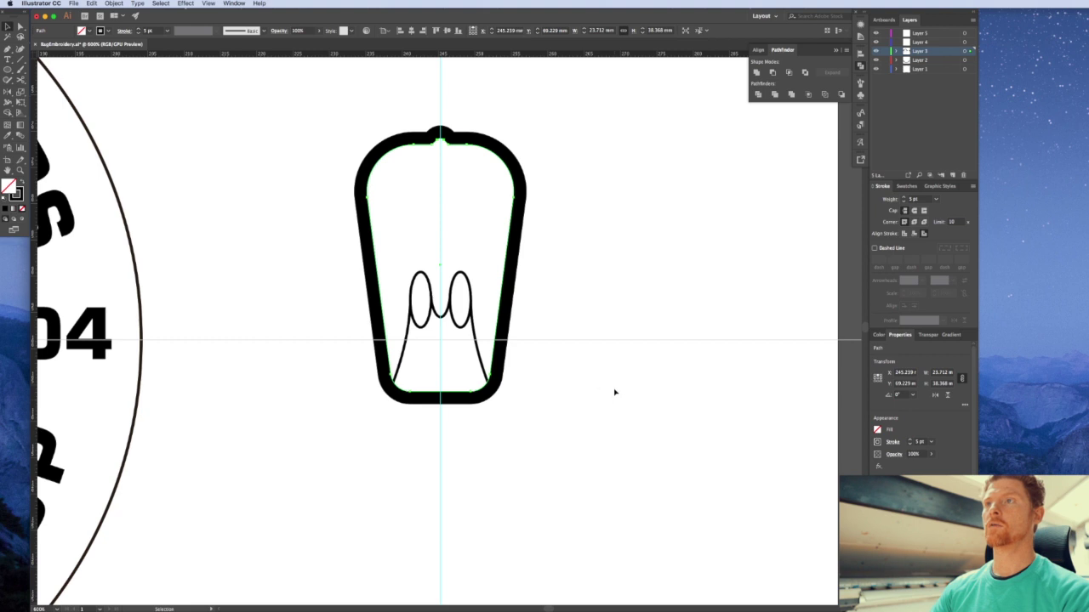
{"action": "left_click", "coordinate": [614, 392]}
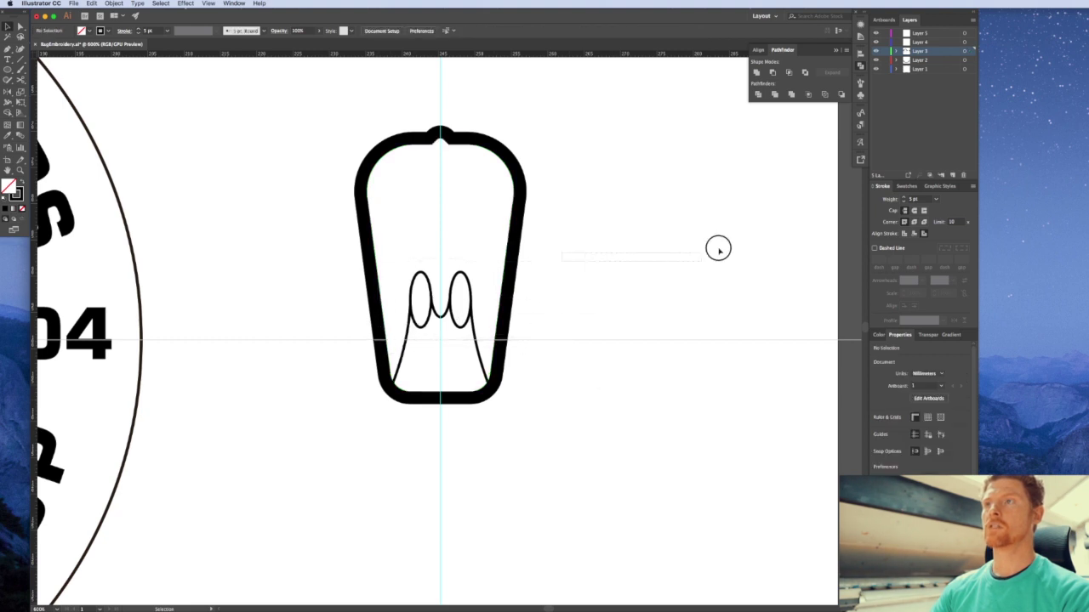
Select the two ellipses, the U-shaped curve and both side curves without the outer outline, and set their stroke weight to 3 pt
{"action": "left_click", "coordinate": [405, 337]}
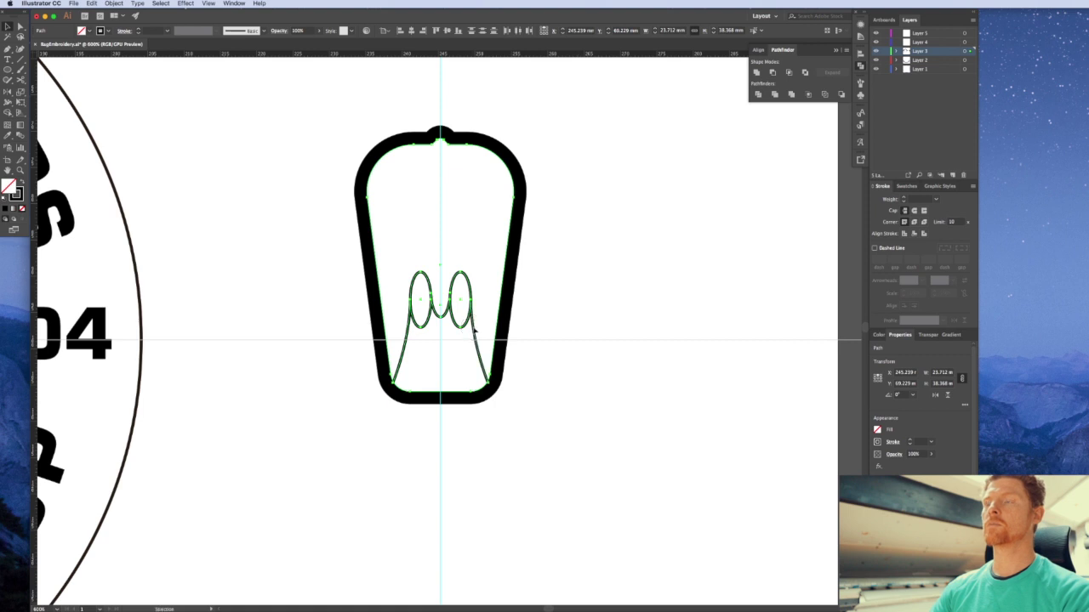
{"action": "left_click", "coordinate": [573, 294]}
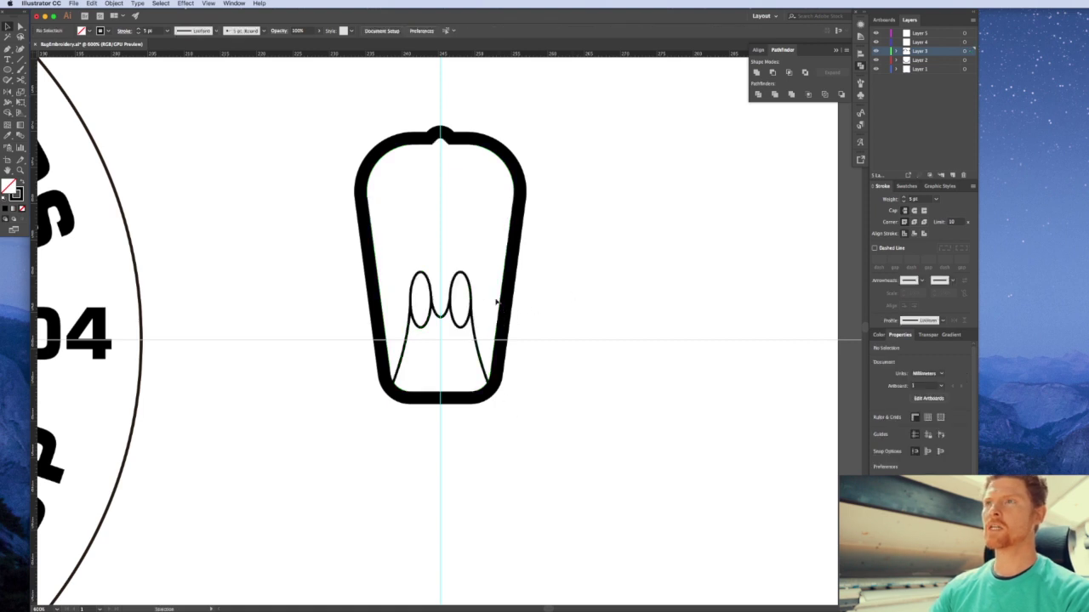
{"action": "left_click_drag", "start_coordinate": [558, 236], "coordinate": [359, 417]}
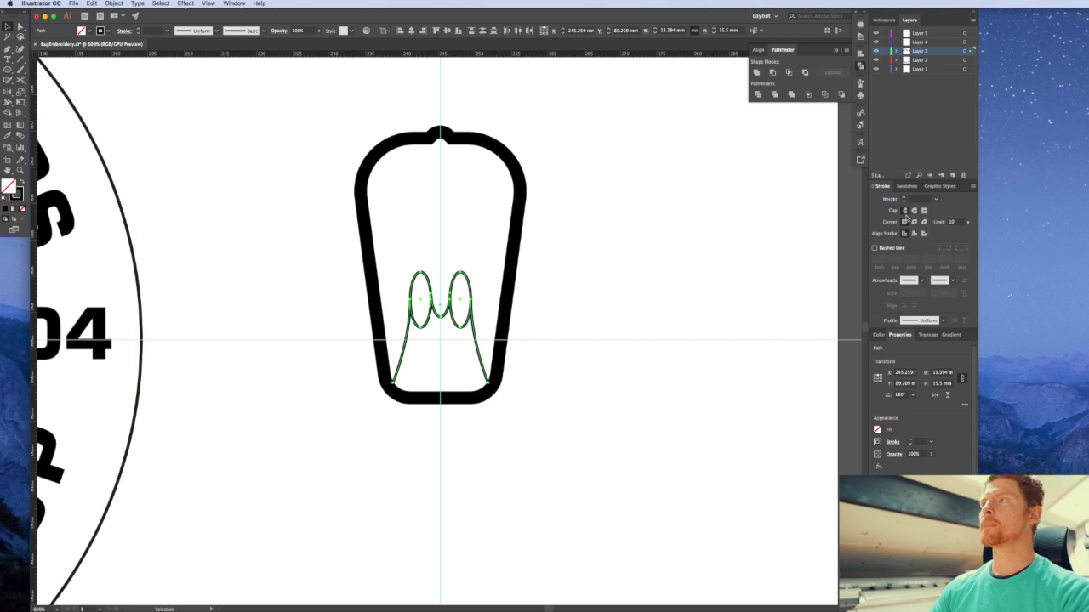
{"action": "left_click", "coordinate": [918, 200]}
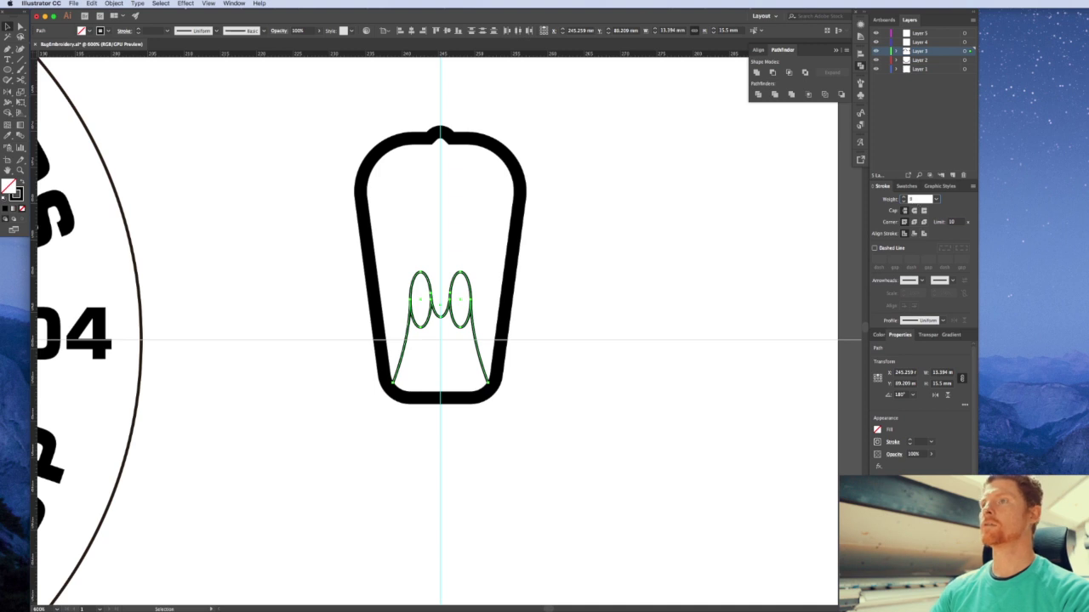
{"action": "type", "text": "3"}
{"action": "key", "text": "Return"}
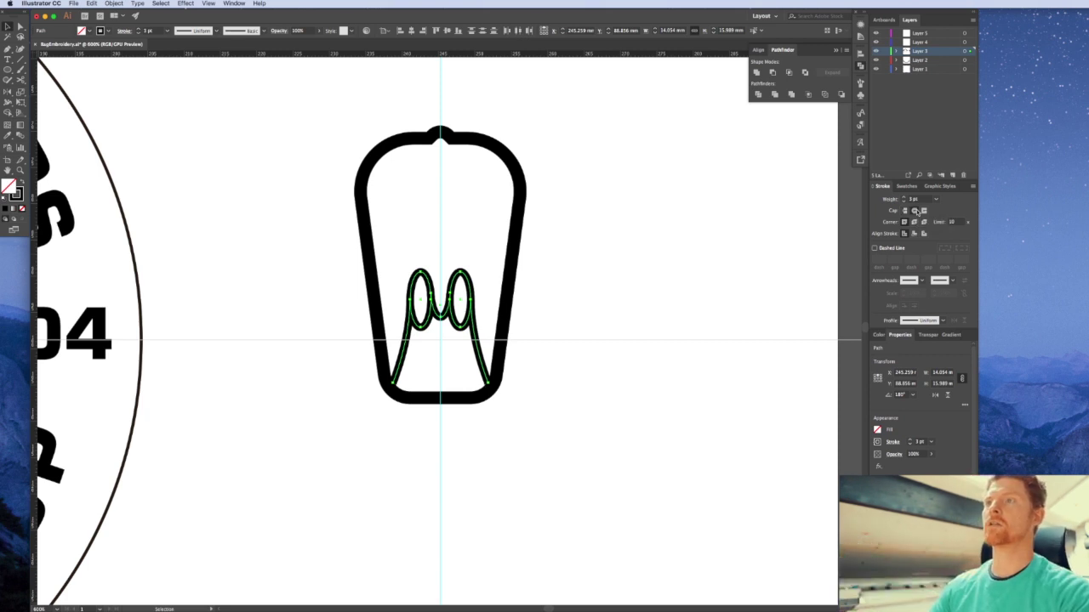
Draw a solid black rectangle without stroke, about 13.5 by 3.4 mm, just below the bulb outline and centred on its vertical guide
{"action": "left_click", "coordinate": [628, 450]}
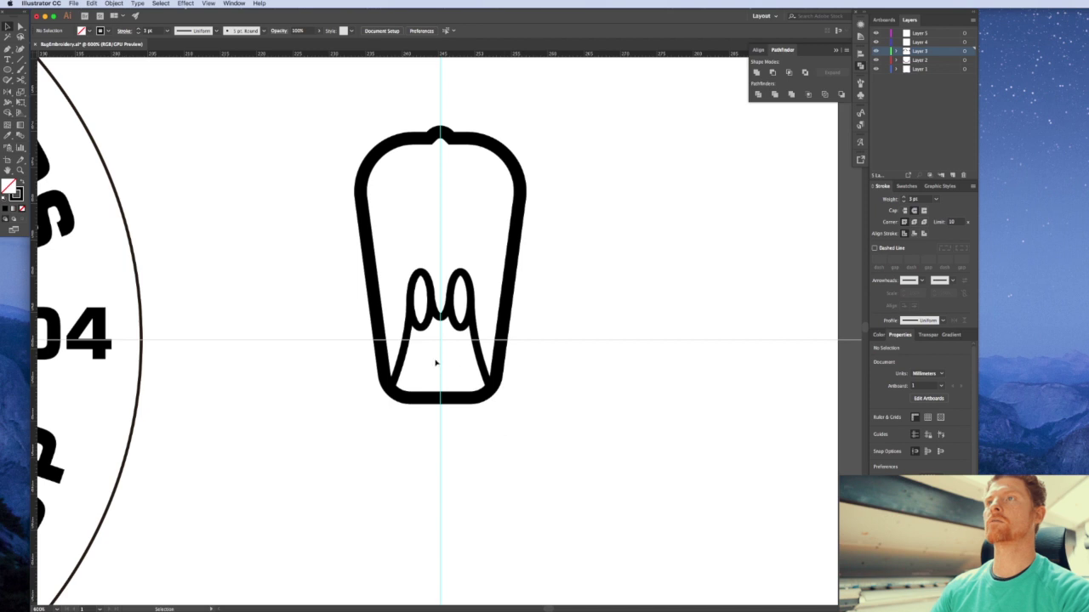
{"action": "scroll", "coordinate": [506, 434], "scroll_direction": "left", "scroll_amount": 5}
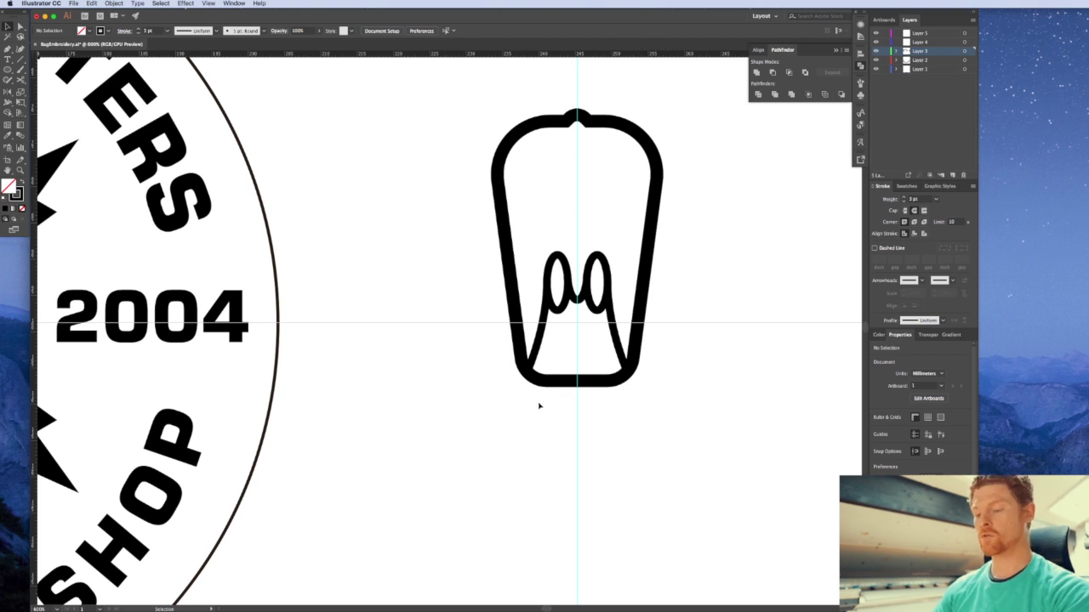
{"action": "key", "text": "m"}
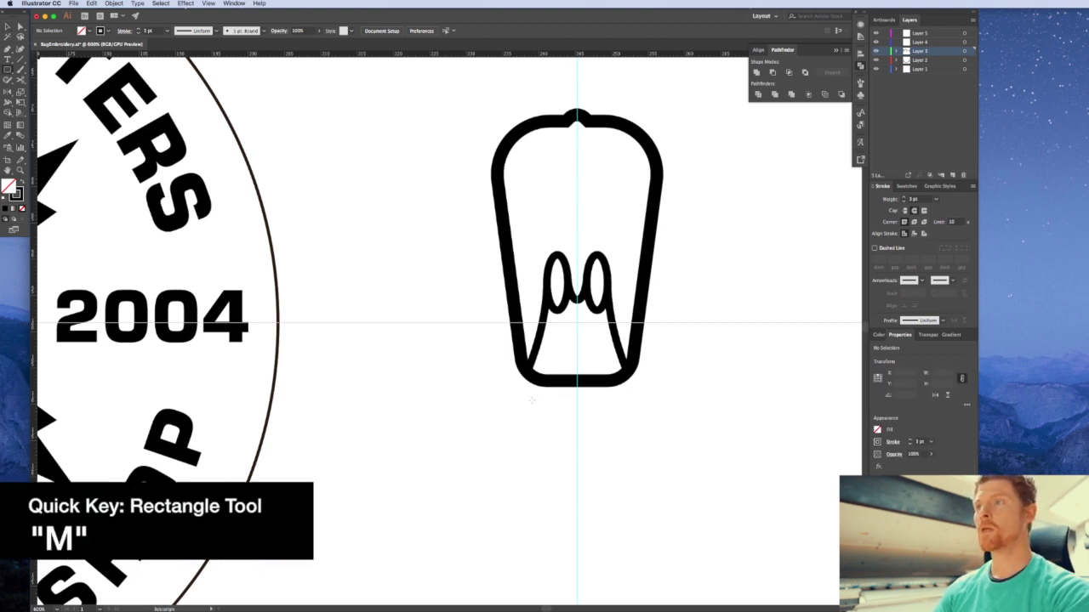
{"action": "left_click_drag", "start_coordinate": [528, 401], "coordinate": [625, 423]}
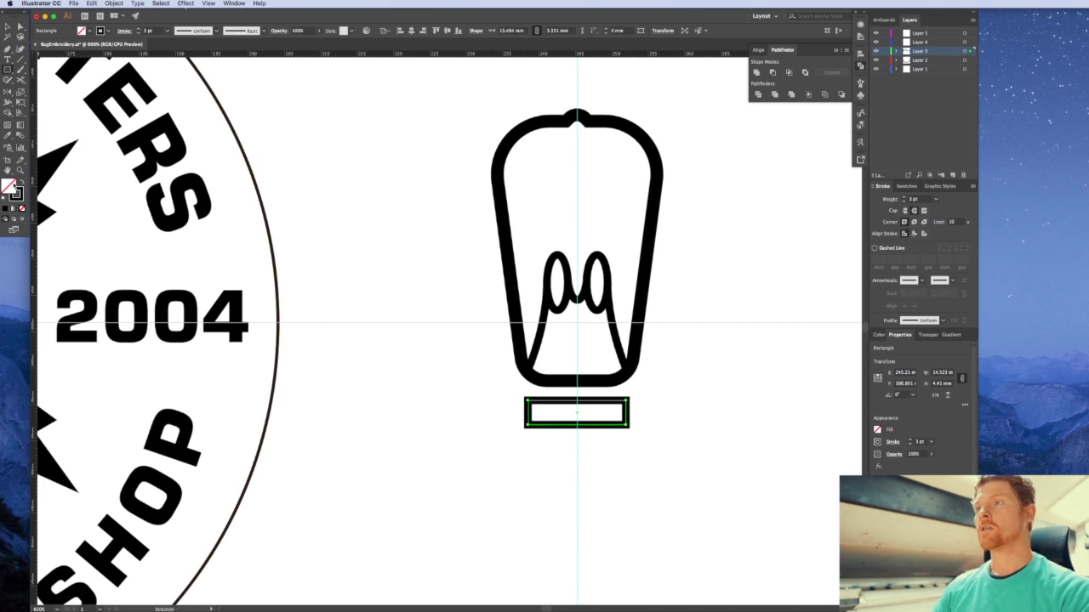
{"action": "key", "text": "shift+x"}
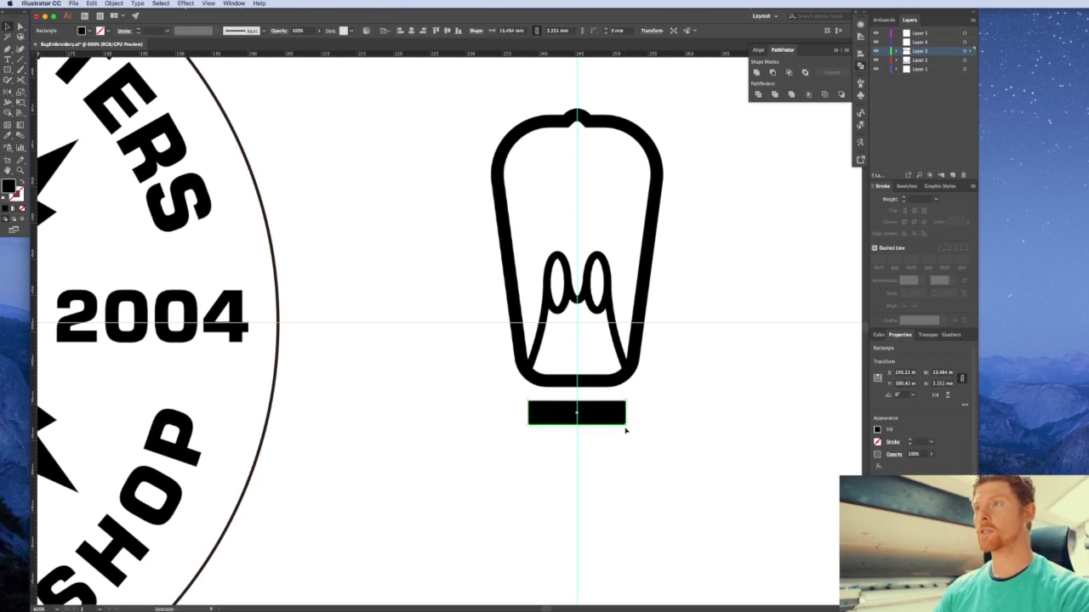
Round the corners of the black rectangle below the bulb so that its ends are nearly semicircular
{"action": "key", "text": "a"}
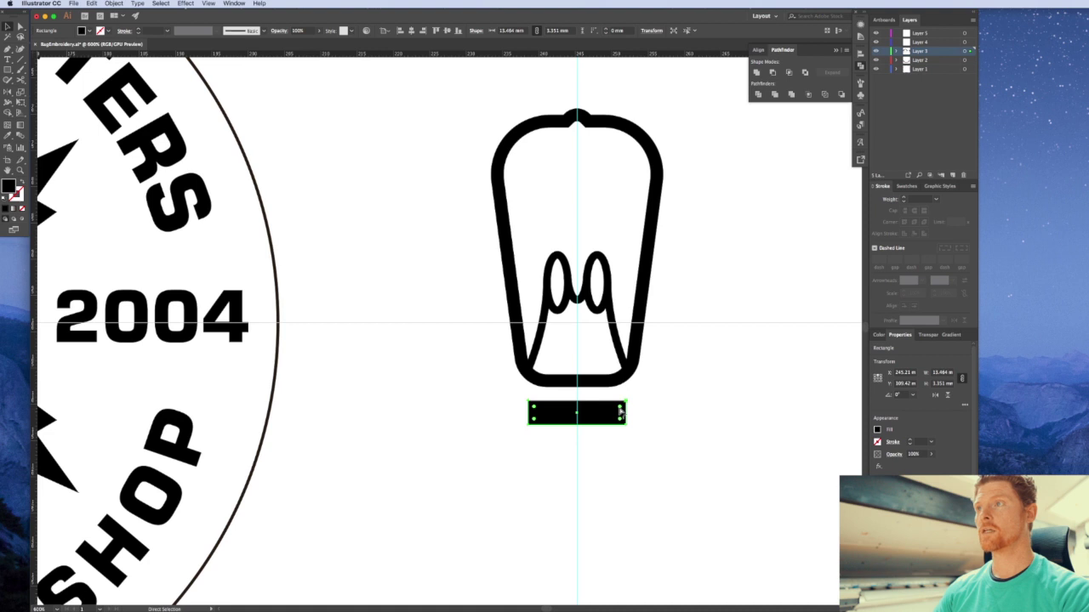
{"action": "left_click_drag", "start_coordinate": [620, 412], "coordinate": [610, 410]}
{"action": "left_click", "coordinate": [613, 464]}
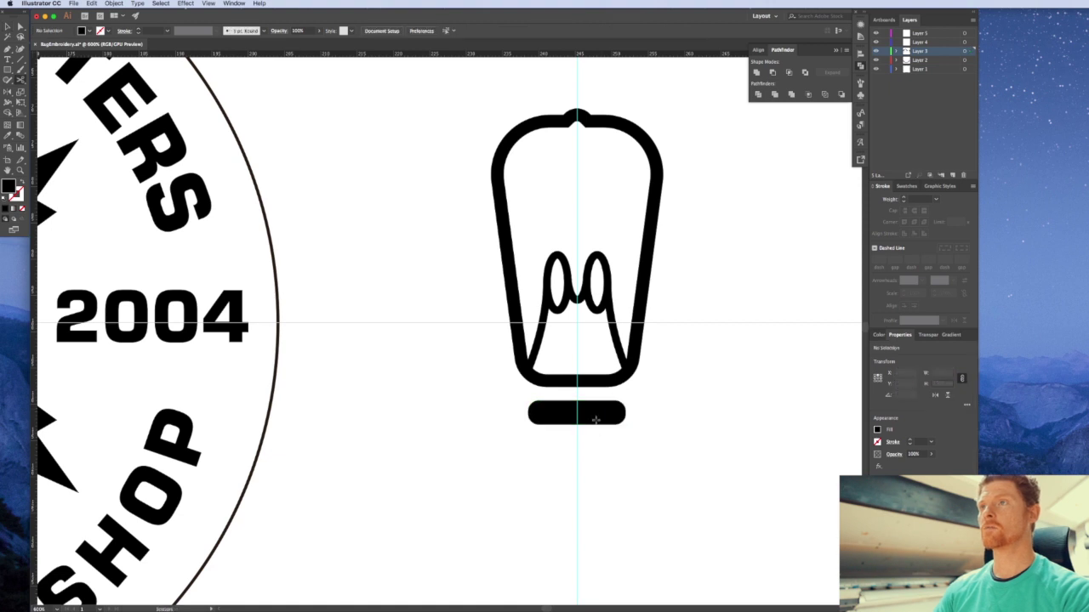
{"action": "left_click", "coordinate": [596, 419]}
{"action": "left_click", "coordinate": [534, 315]}
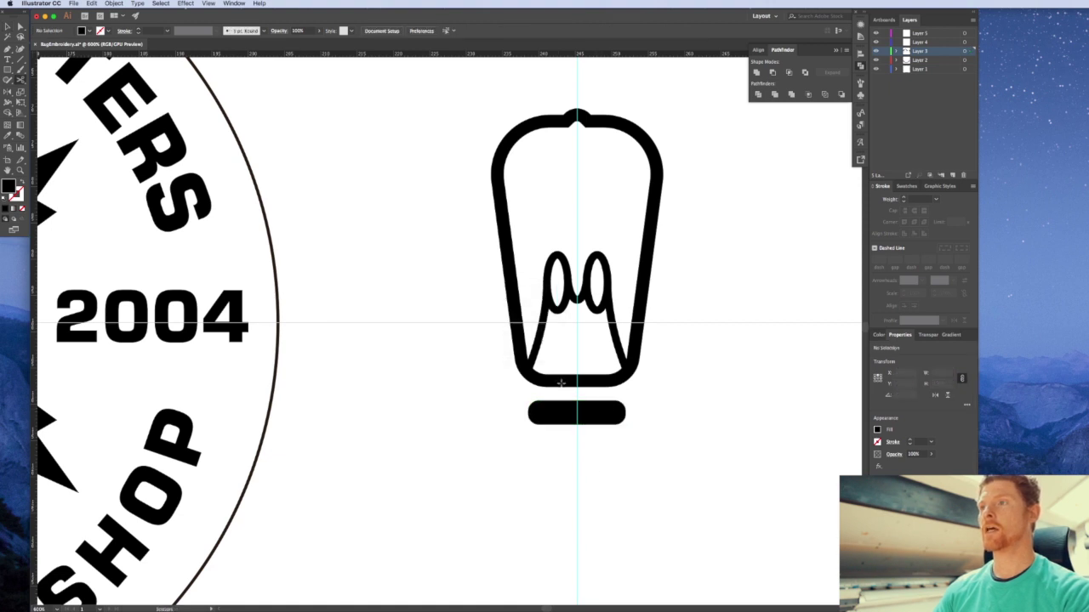
Move the rounded bar closer to the bulb and duplicate it twice straight down with equal spacing
{"action": "left_click", "coordinate": [585, 413]}
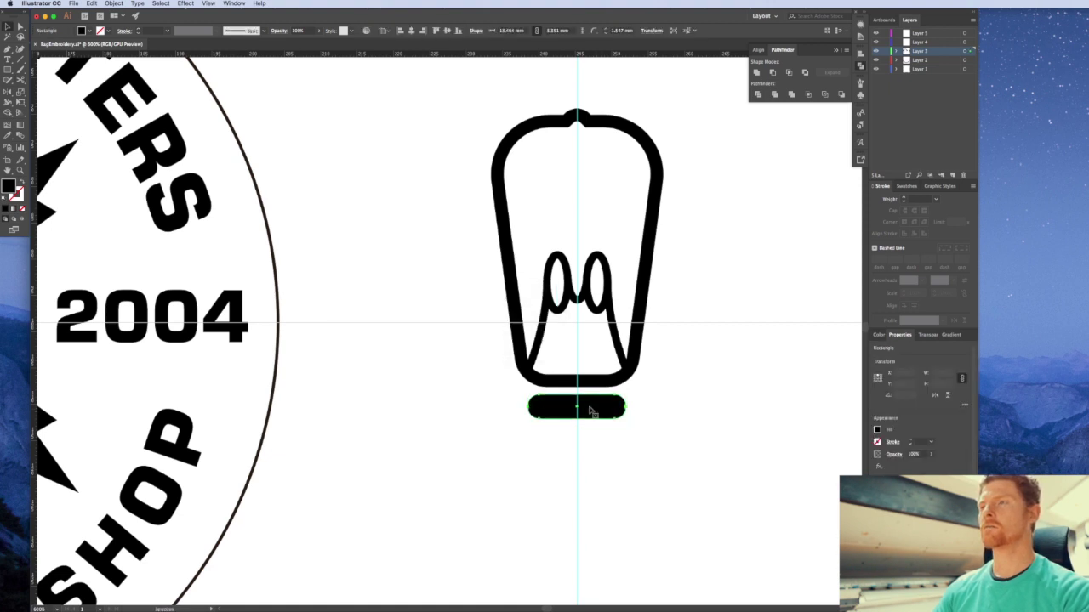
{"action": "left_click_drag", "start_coordinate": [595, 411], "coordinate": [596, 443]}
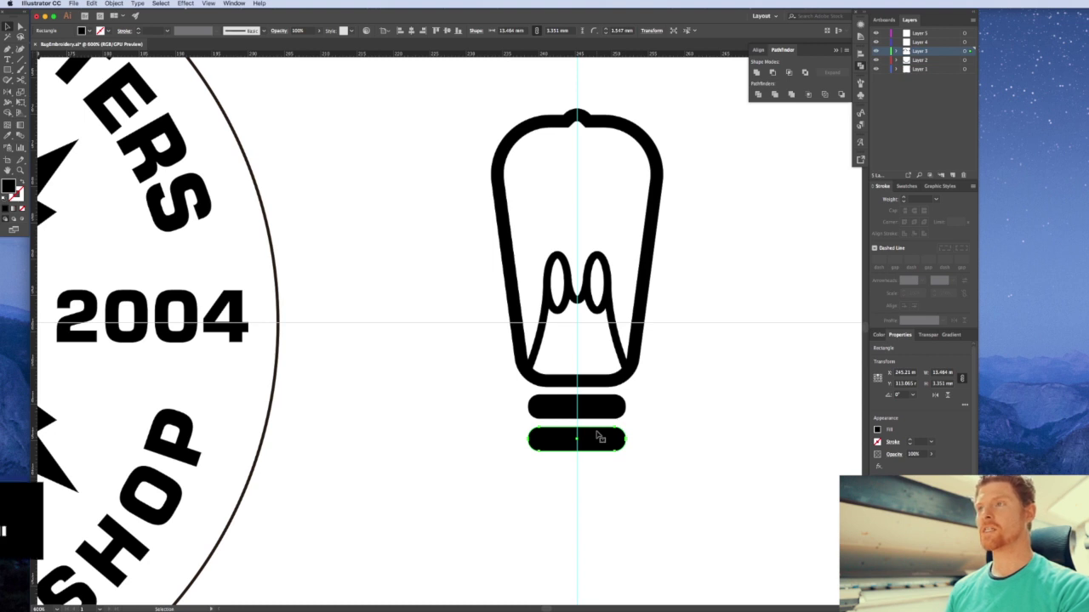
{"action": "key", "text": "super+d"}
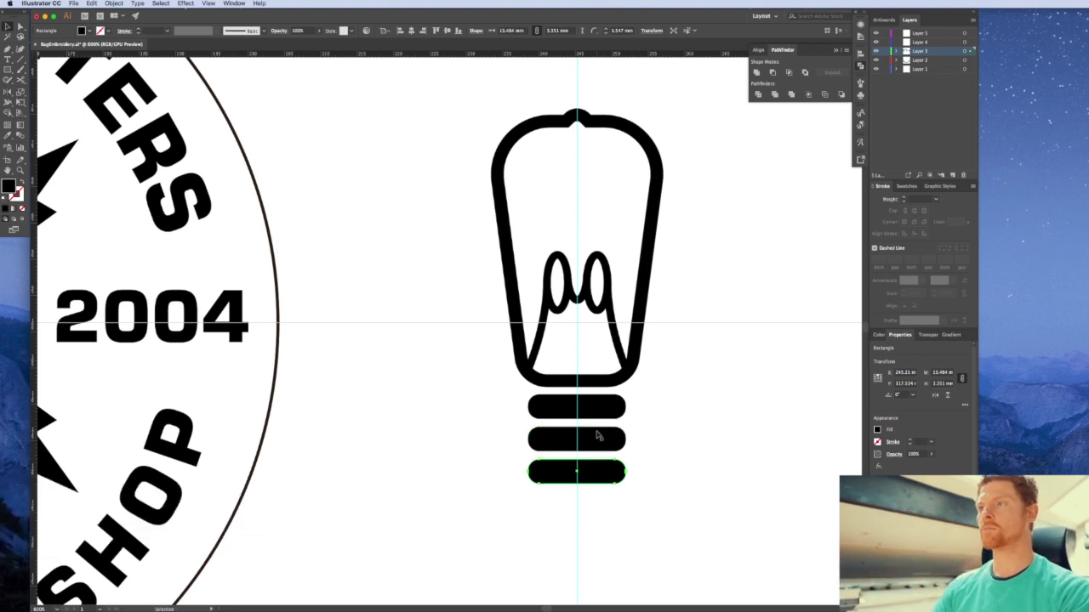
{"action": "left_click", "coordinate": [641, 499]}
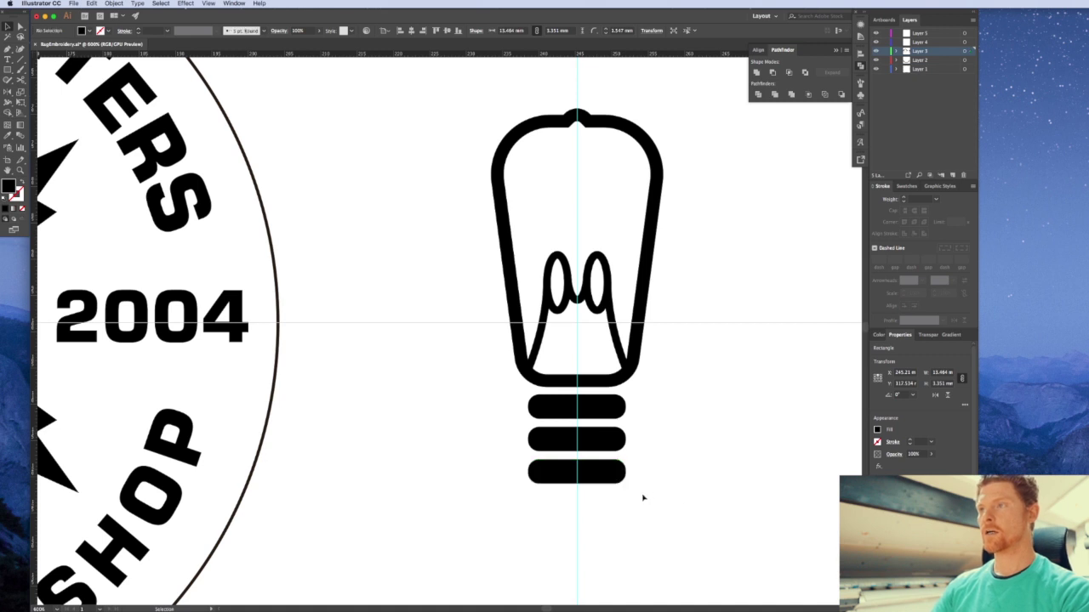
Shorten the lowest of the three bars from both ends, keeping it centred under the bulb
{"action": "key", "text": "a"}
{"action": "left_click_drag", "start_coordinate": [635, 493], "coordinate": [581, 478]}
{"action": "left_click", "coordinate": [617, 486]}
{"action": "left_click", "coordinate": [562, 478]}
{"action": "left_click", "coordinate": [640, 496]}
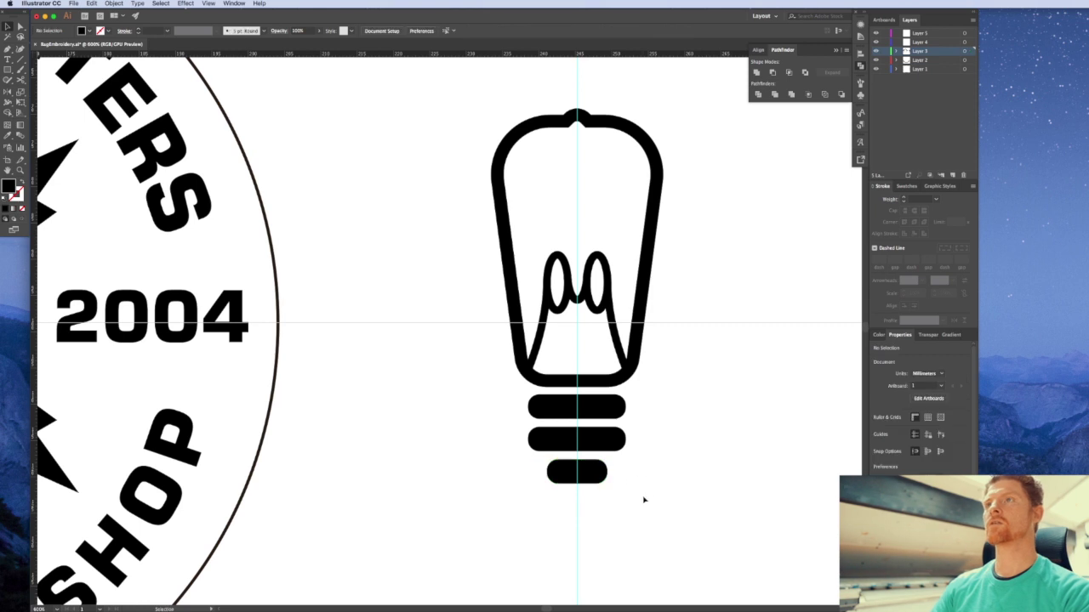
Delete the three base bars and draw a thinner black rectangle, about 12.7 by 2.6 mm, centred below the bulb
{"action": "left_click", "coordinate": [611, 457], "text": "alt+super"}
{"action": "left_click", "coordinate": [579, 451], "text": "alt+super"}
{"action": "left_click_drag", "start_coordinate": [397, 176], "coordinate": [555, 345]}
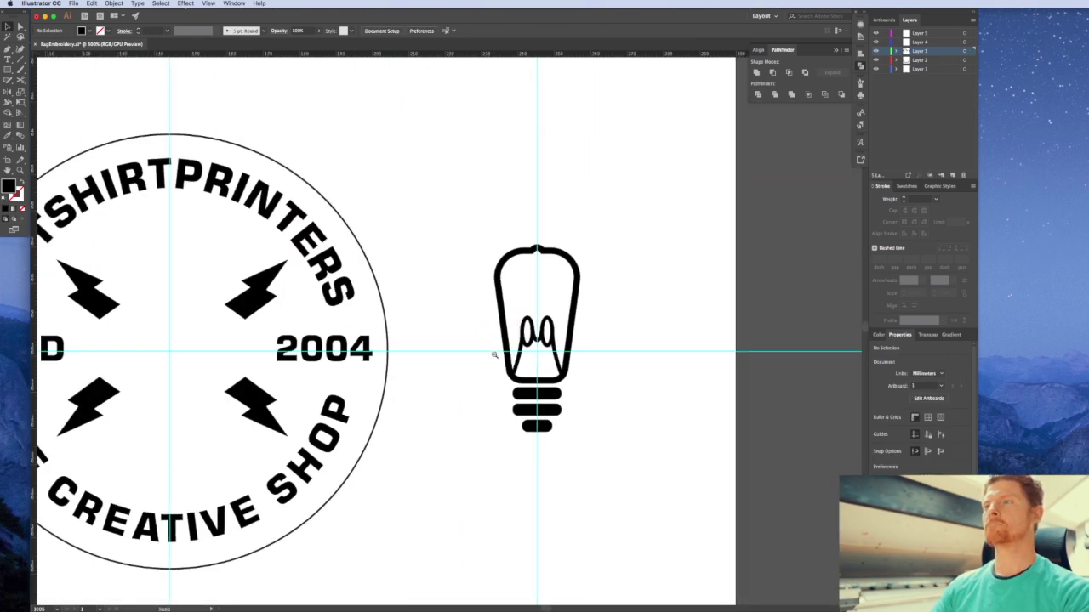
{"action": "left_click_drag", "start_coordinate": [494, 354], "coordinate": [549, 347]}
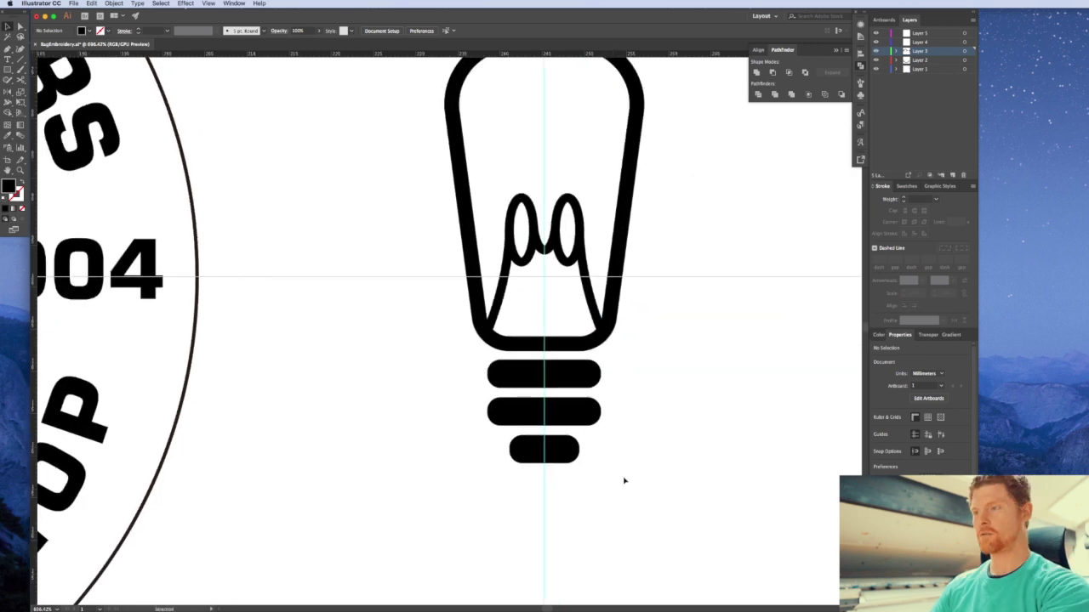
{"action": "left_click_drag", "start_coordinate": [624, 480], "coordinate": [462, 376]}
{"action": "key", "text": "Delete"}
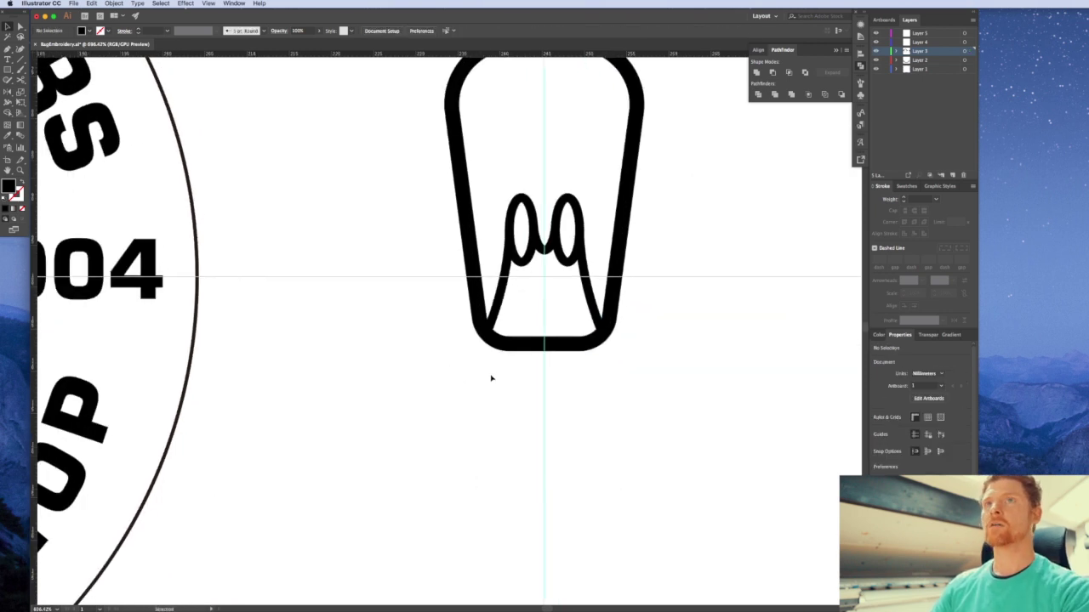
{"action": "key", "text": "m"}
{"action": "left_click_drag", "start_coordinate": [495, 370], "coordinate": [544, 381]}
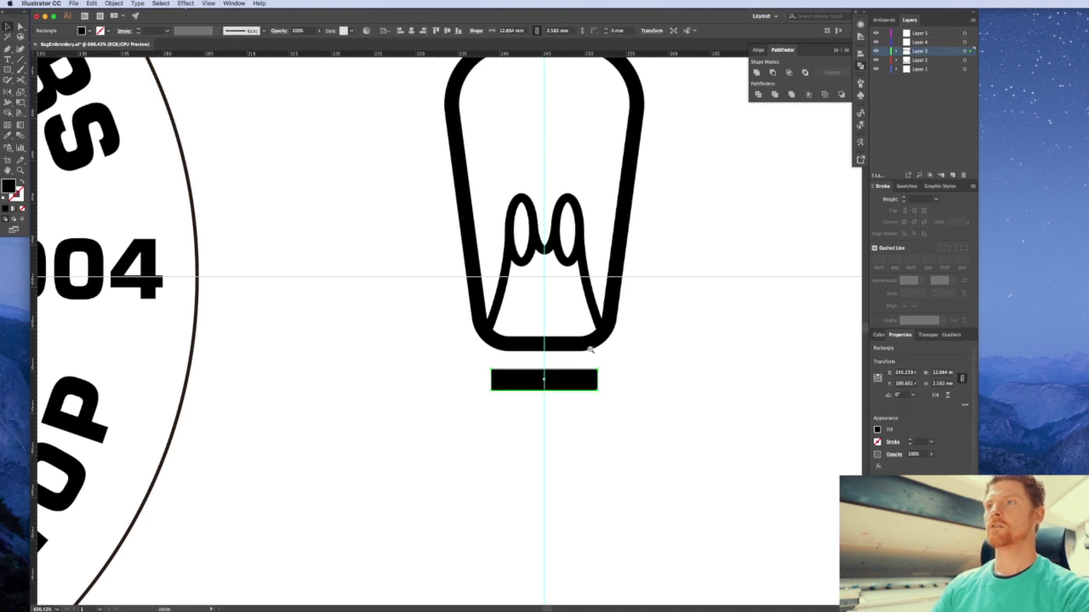
Duplicate the thin rectangle twice straight down with equal spacing and move all three bars slightly closer to the bulb
{"action": "key", "text": "super+minus"}
{"action": "scroll", "coordinate": [459, 368], "scroll_direction": "left", "scroll_amount": 2}
{"action": "left_click_drag", "start_coordinate": [492, 357], "coordinate": [495, 380]}
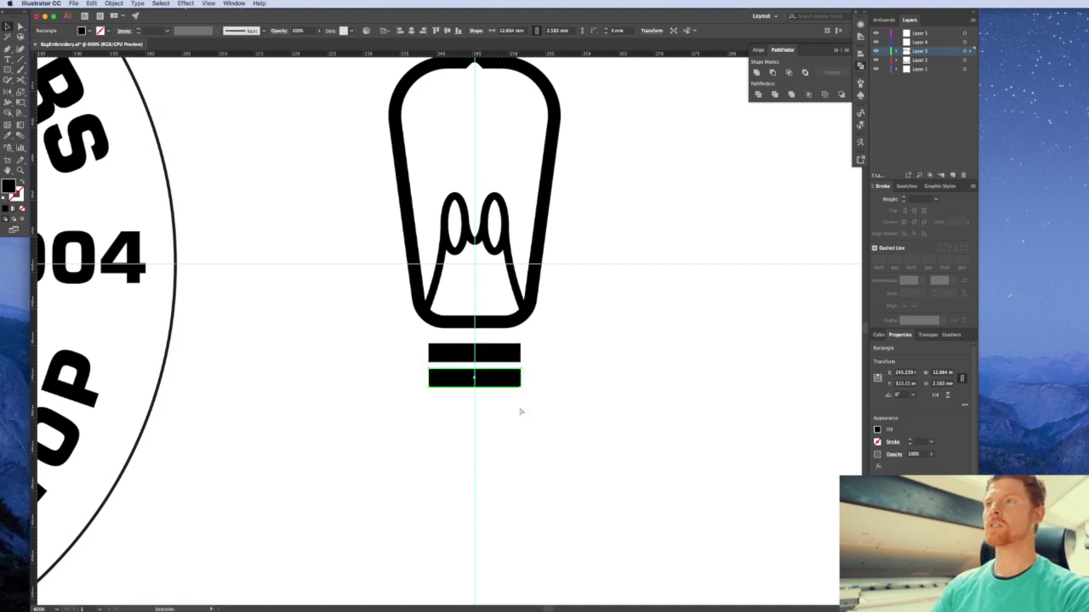
{"action": "key", "text": "super+d"}
{"action": "left_click", "coordinate": [549, 413]}
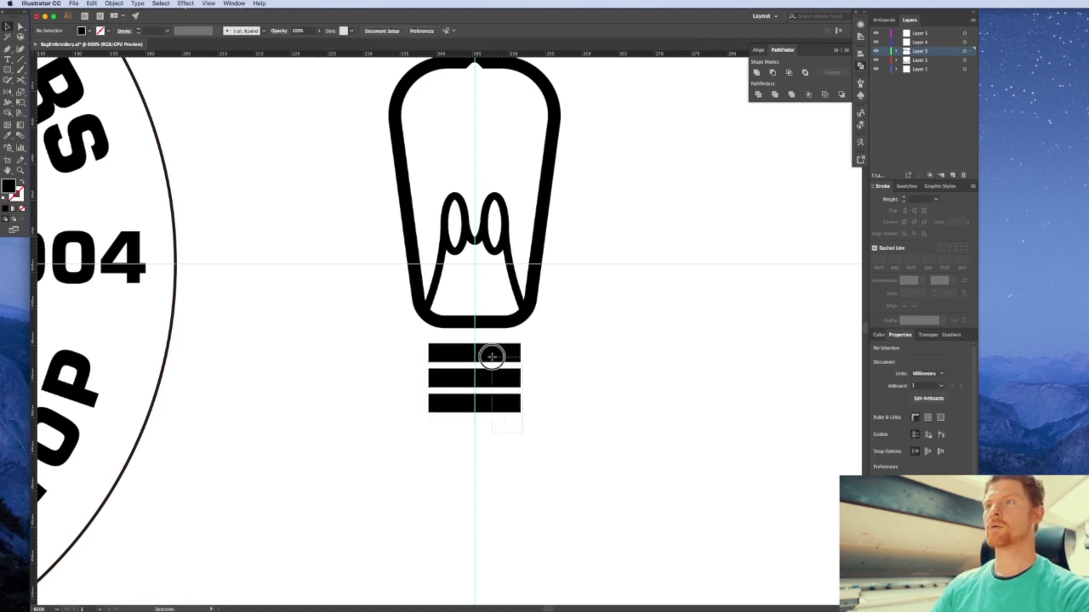
{"action": "left_click_drag", "start_coordinate": [492, 357], "coordinate": [491, 349]}
{"action": "left_click", "coordinate": [537, 399]}
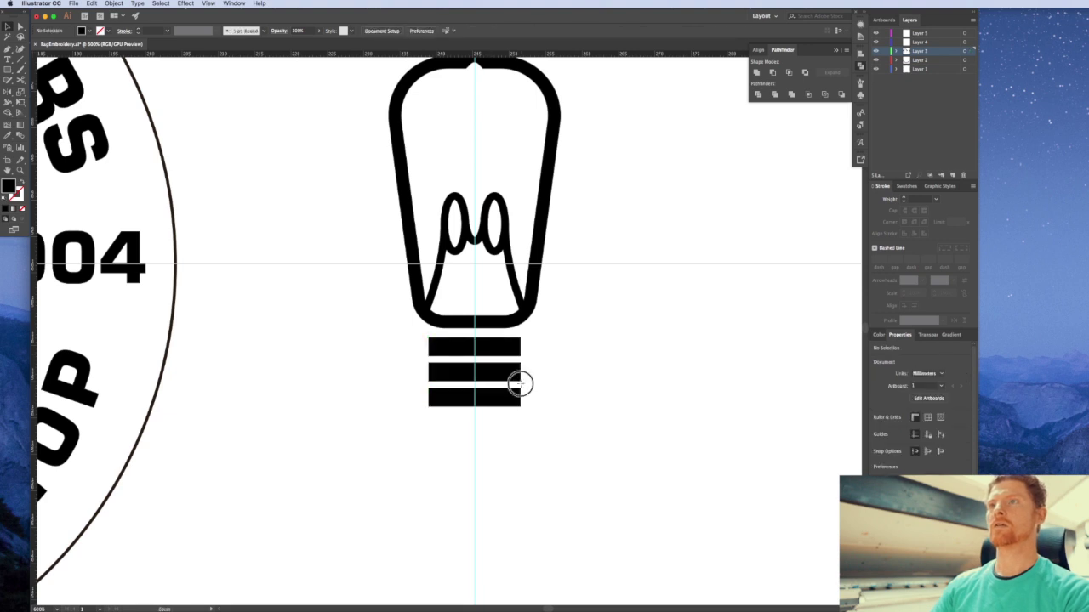
Round the corners of all three base bars together into fully semicircular ends
{"action": "left_click_drag", "start_coordinate": [521, 384], "coordinate": [539, 377]}
{"action": "left_click_drag", "start_coordinate": [336, 301], "coordinate": [471, 417]}
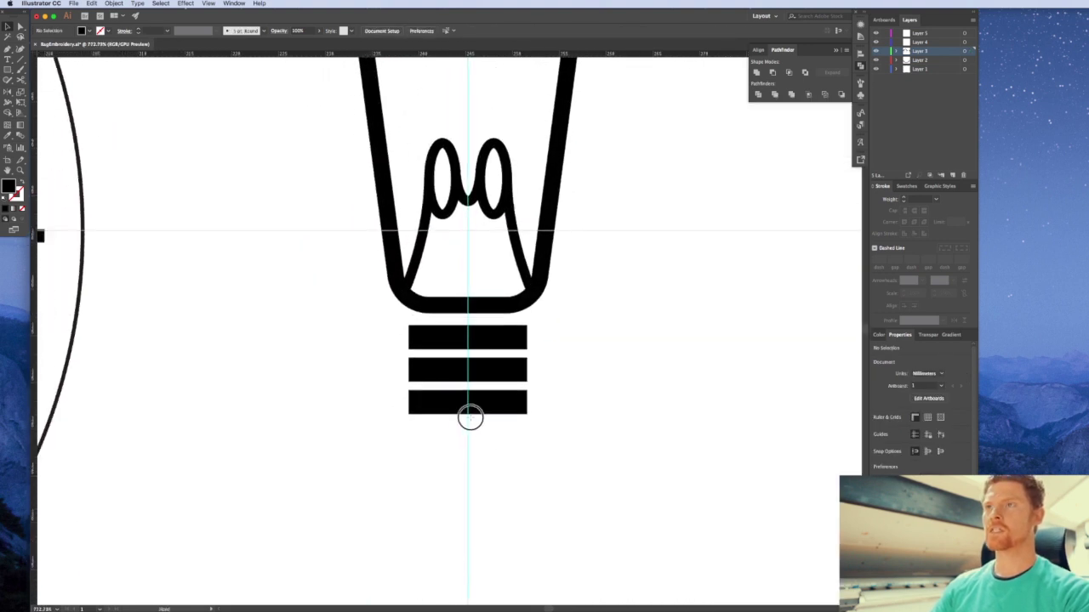
{"action": "left_click_drag", "start_coordinate": [553, 434], "coordinate": [384, 328]}
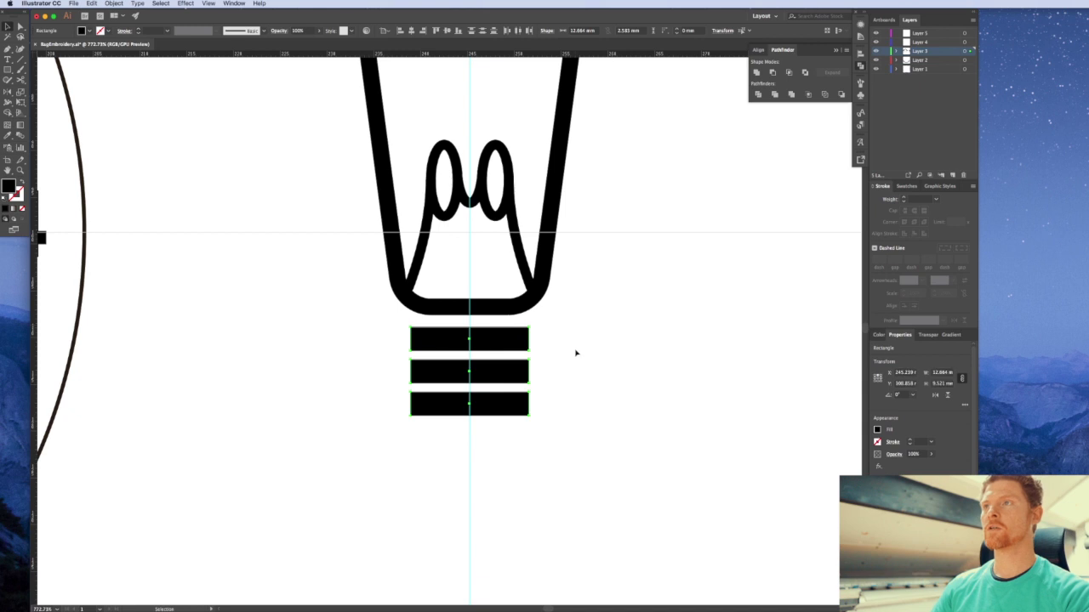
{"action": "key", "text": "a"}
{"action": "left_click_drag", "start_coordinate": [525, 340], "coordinate": [486, 338]}
{"action": "key", "text": "v"}
{"action": "left_click", "coordinate": [538, 443]}
Shorten the lowest base bar equally from both ends by moving its end points inward
{"action": "key", "text": "a"}
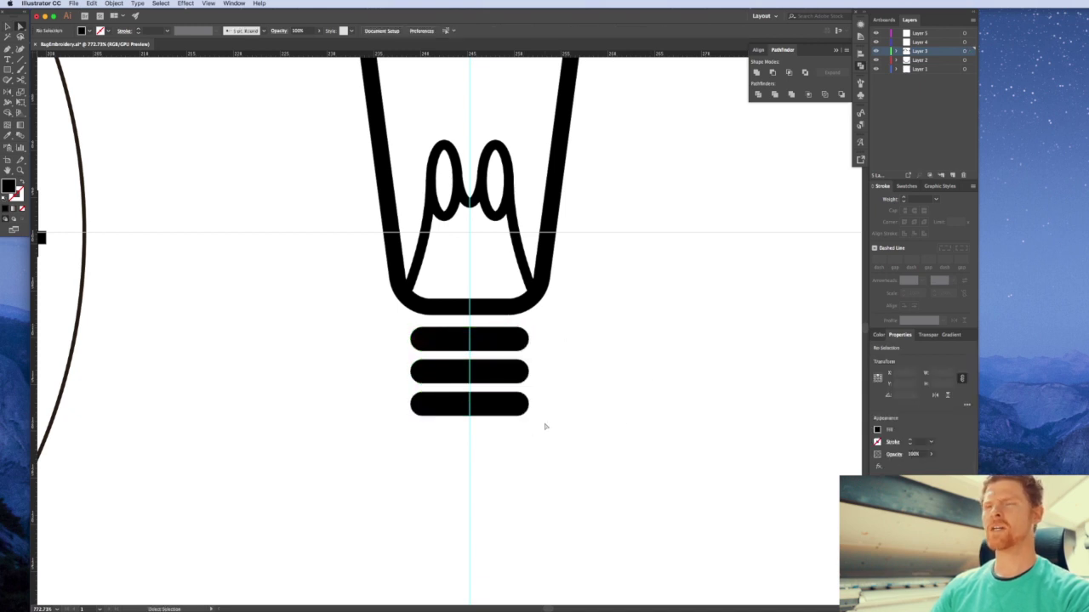
{"action": "left_click_drag", "start_coordinate": [542, 434], "coordinate": [500, 389]}
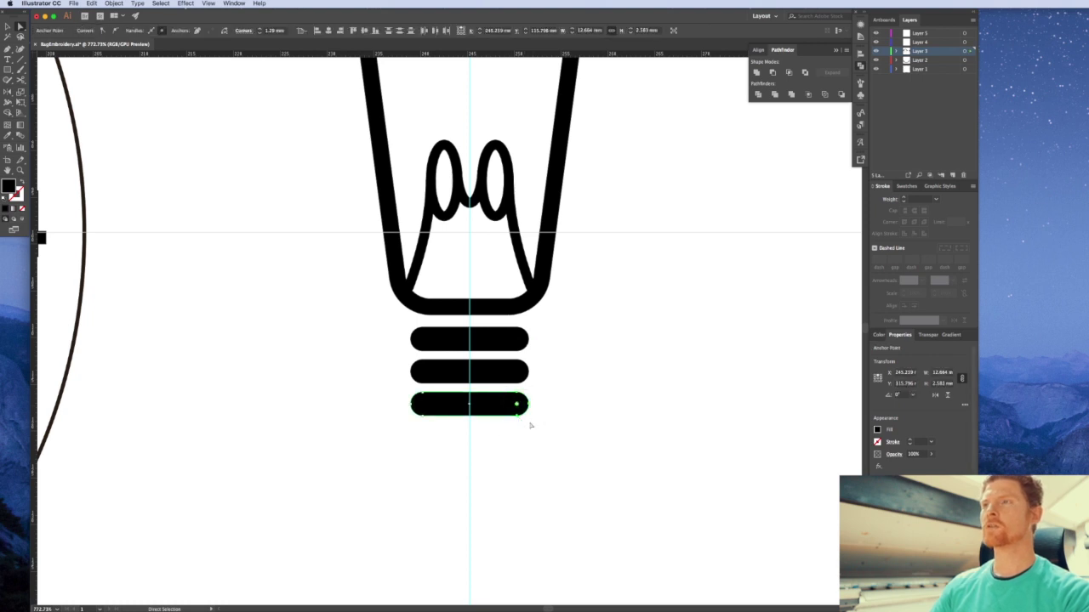
{"action": "left_click_drag", "start_coordinate": [556, 428], "coordinate": [734, 465]}
{"action": "left_click", "coordinate": [516, 393]}
{"action": "left_click", "coordinate": [440, 448]}
{"action": "left_click", "coordinate": [445, 409]}
{"action": "left_click", "coordinate": [515, 460]}
Group the bulb outline, filament and three base bars into one object
{"action": "key", "text": "super+minus"}
{"action": "key", "text": "super+minus"}
{"action": "key", "text": "super+minus"}
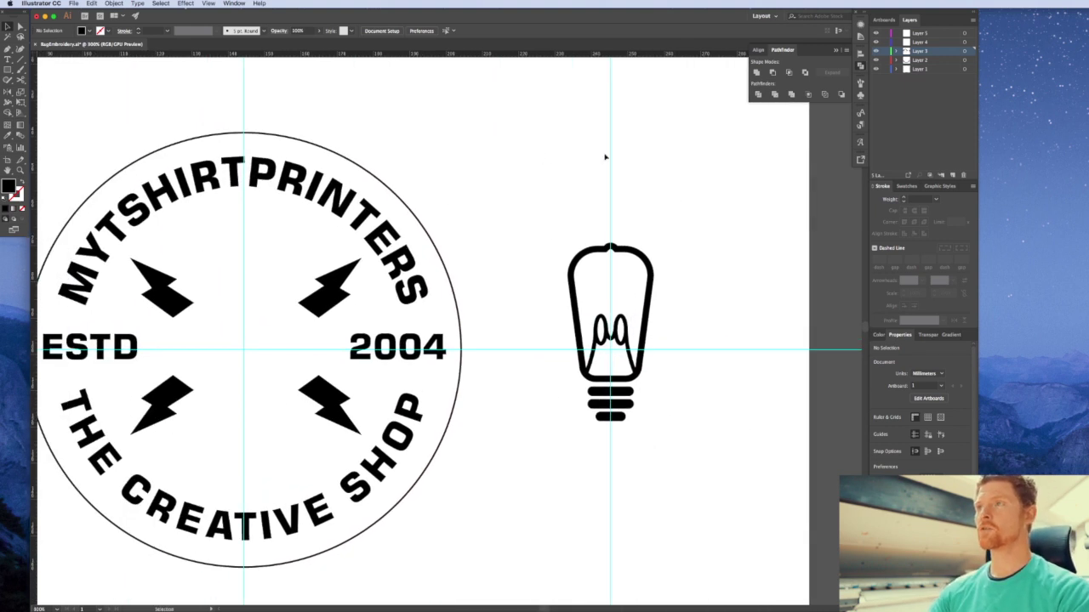
{"action": "left_click_drag", "start_coordinate": [706, 198], "coordinate": [542, 457]}
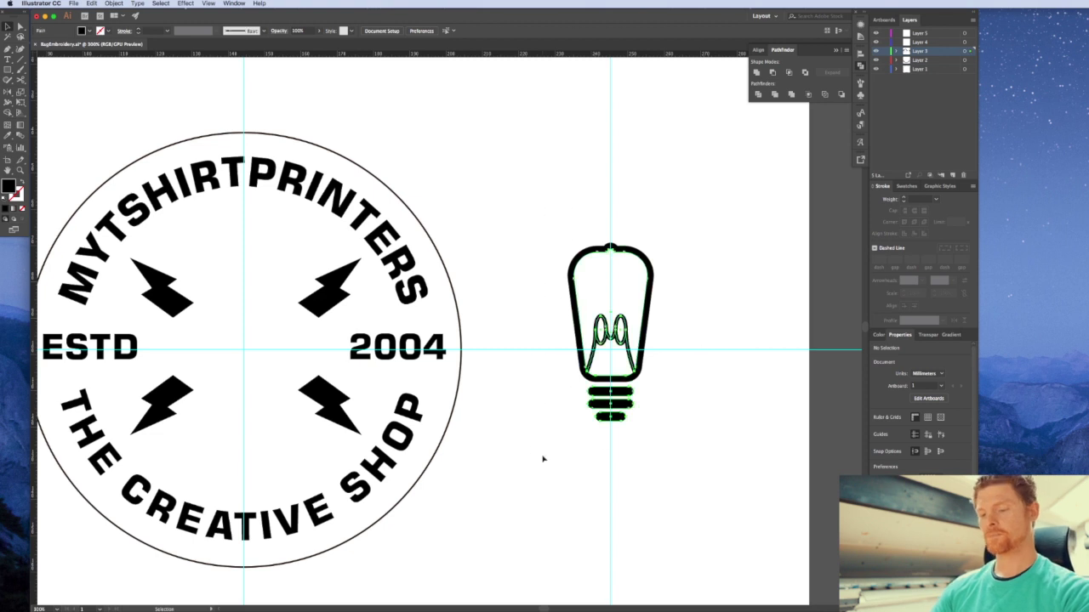
{"action": "key", "text": "super+g"}
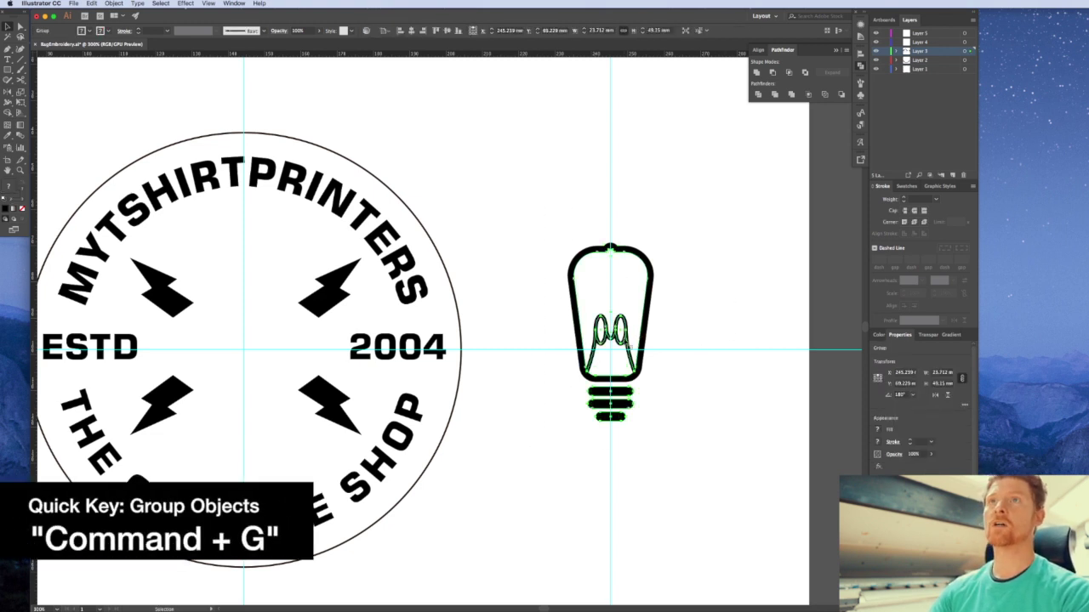
{"action": "left_click", "coordinate": [113, 3]}
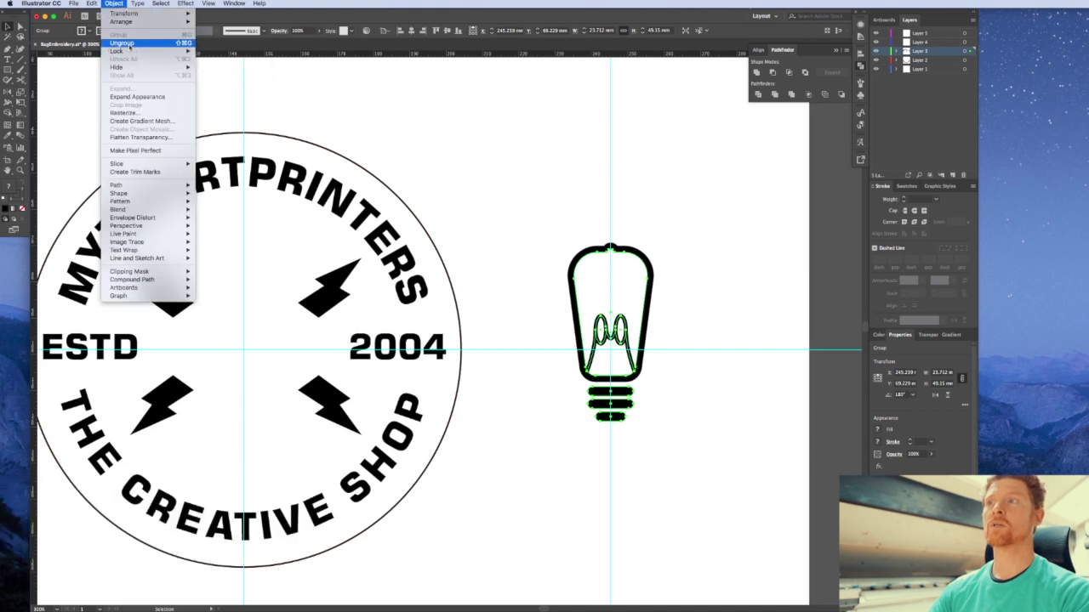
{"action": "left_click", "coordinate": [341, 76]}
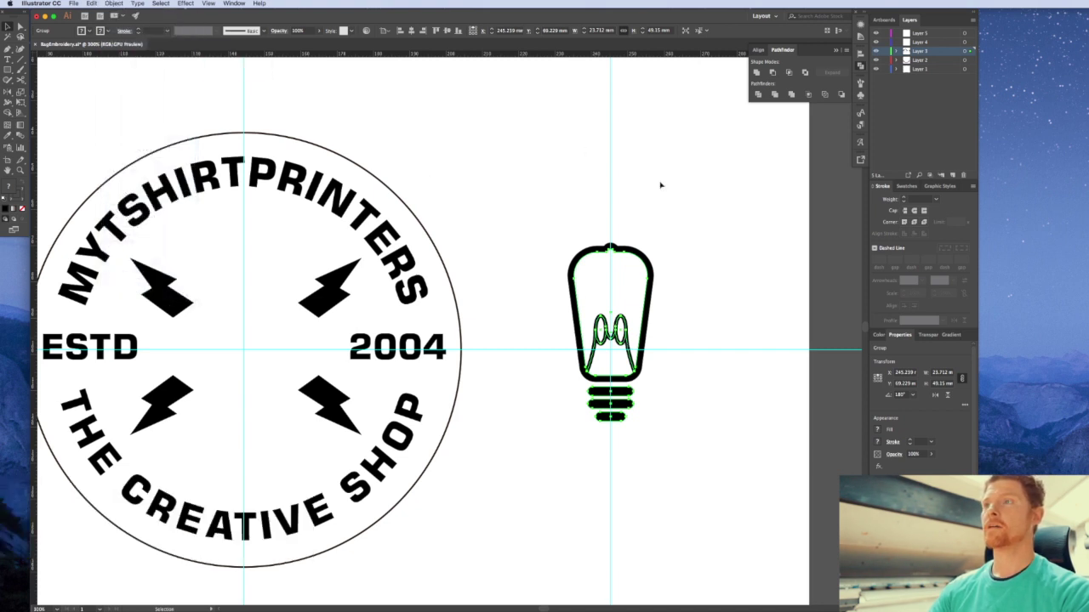
Place the bulb group on the badge's vertical centre line between the lightning bolts, scaled down to about 20.4 by 42.4 mm
{"action": "left_click_drag", "start_coordinate": [628, 342], "coordinate": [255, 335]}
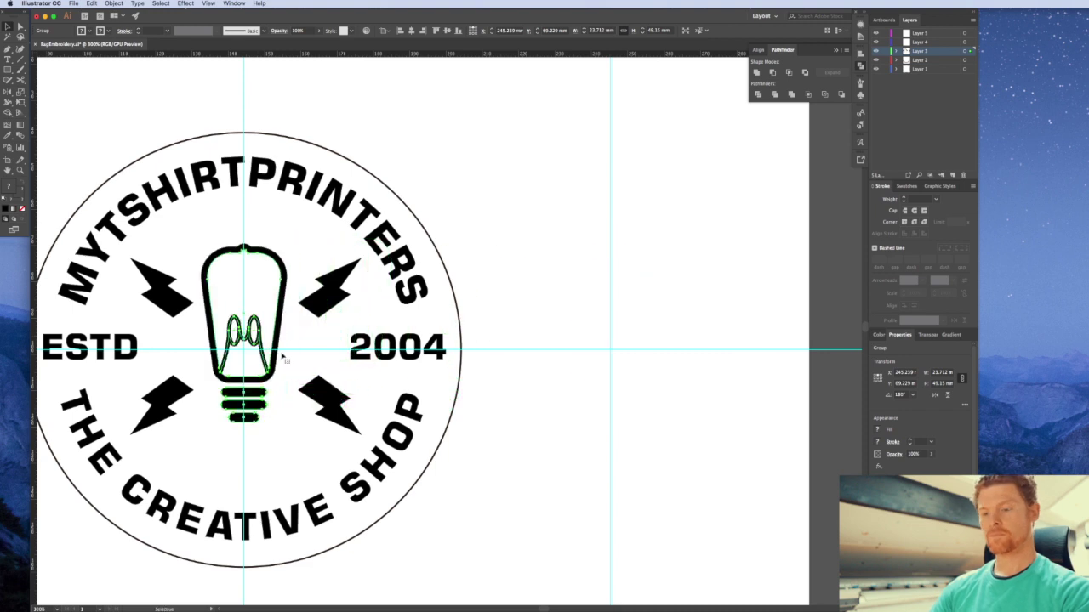
{"action": "scroll", "coordinate": [306, 369], "scroll_direction": "left", "scroll_amount": 5}
{"action": "key", "text": "e"}
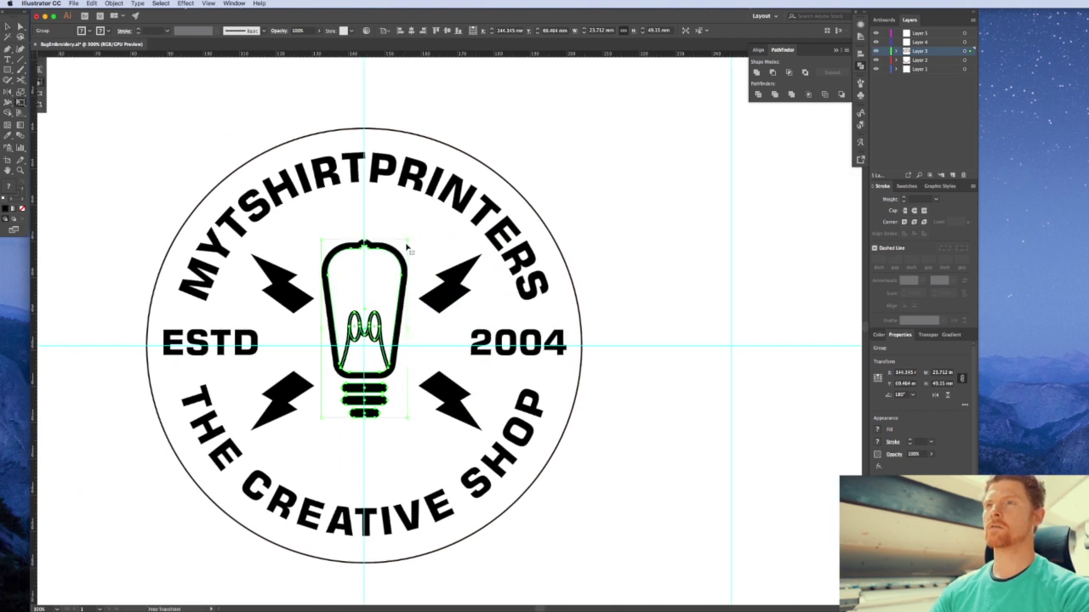
{"action": "left_click_drag", "start_coordinate": [408, 239], "coordinate": [400, 252]}
{"action": "key", "text": "v"}
{"action": "mouse_move", "coordinate": [390, 313]}
{"action": "left_mouse_down"}
{"action": "mouse_move", "coordinate": [392, 289]}
{"action": "mouse_move", "coordinate": [396, 298]}
{"action": "left_mouse_up"}
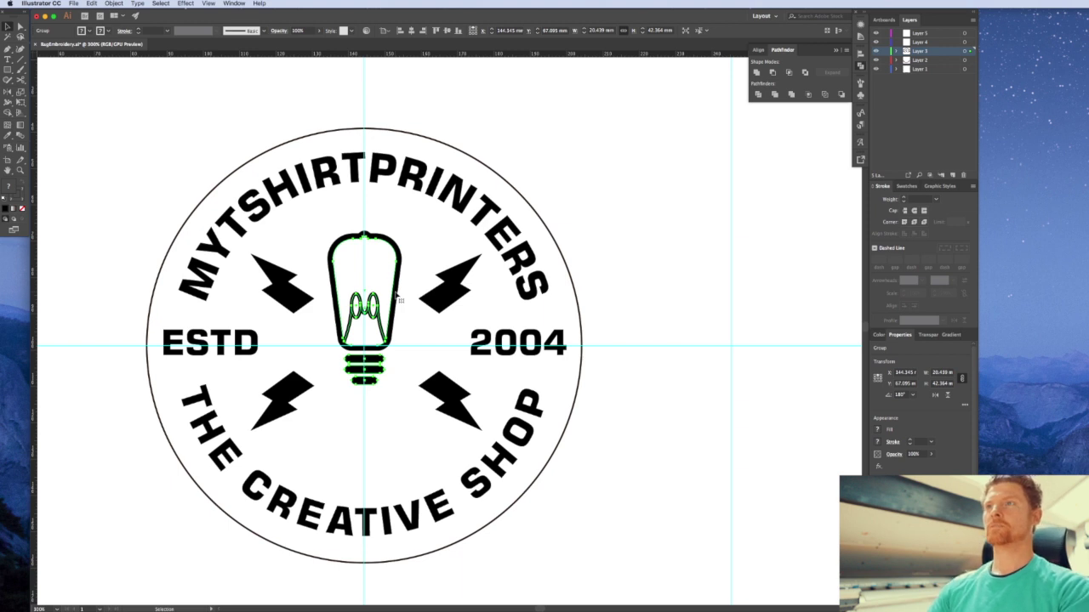
{"action": "key", "text": "Down"}
{"action": "left_click", "coordinate": [667, 258]}
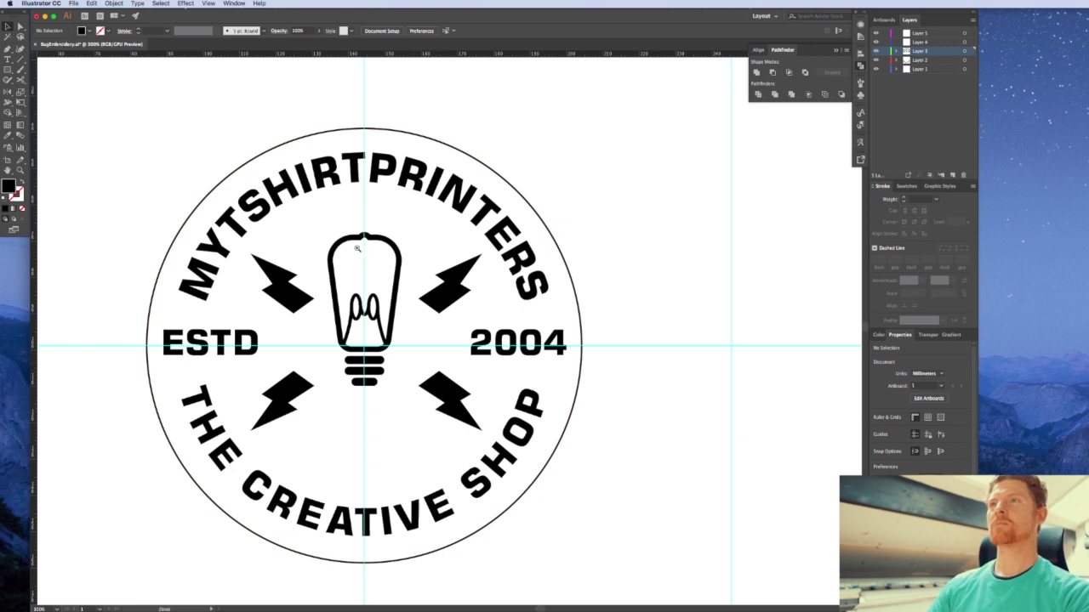
Draw a vertical line about 7 mm long on the badge's centre line, just above the tip of the bulb
{"action": "left_click_drag", "start_coordinate": [365, 231], "coordinate": [467, 280]}
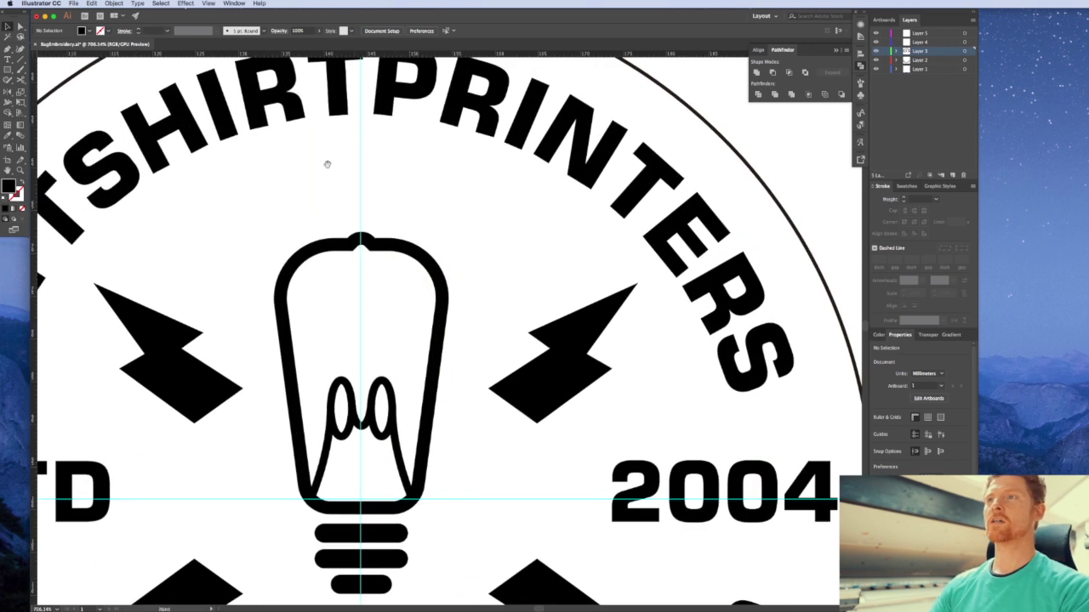
{"action": "left_click_drag", "start_coordinate": [450, 208], "coordinate": [459, 227]}
{"action": "key", "text": "a"}
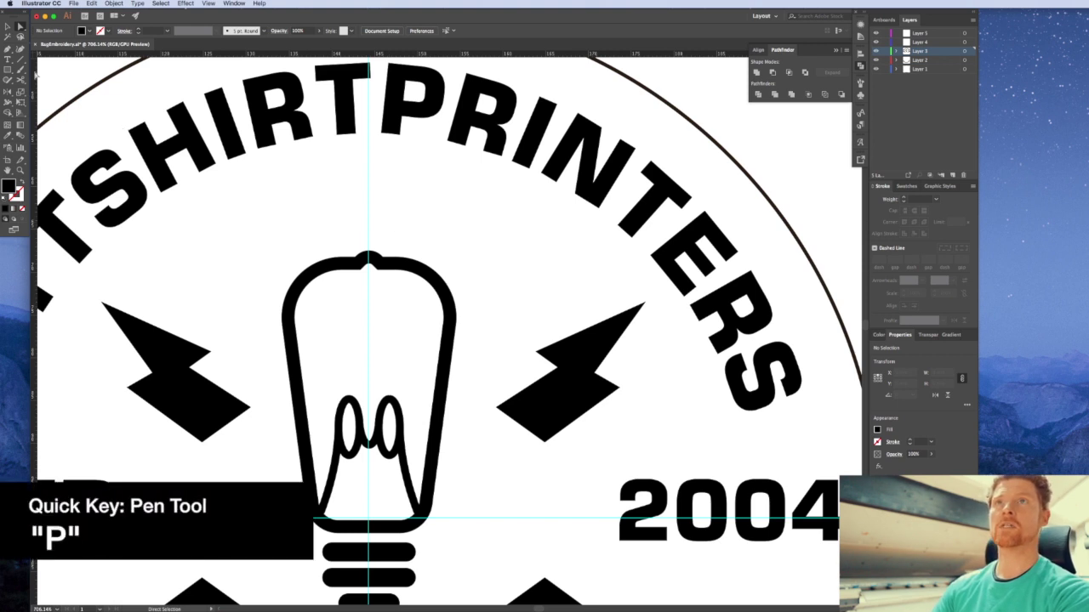
{"action": "key", "text": "p"}
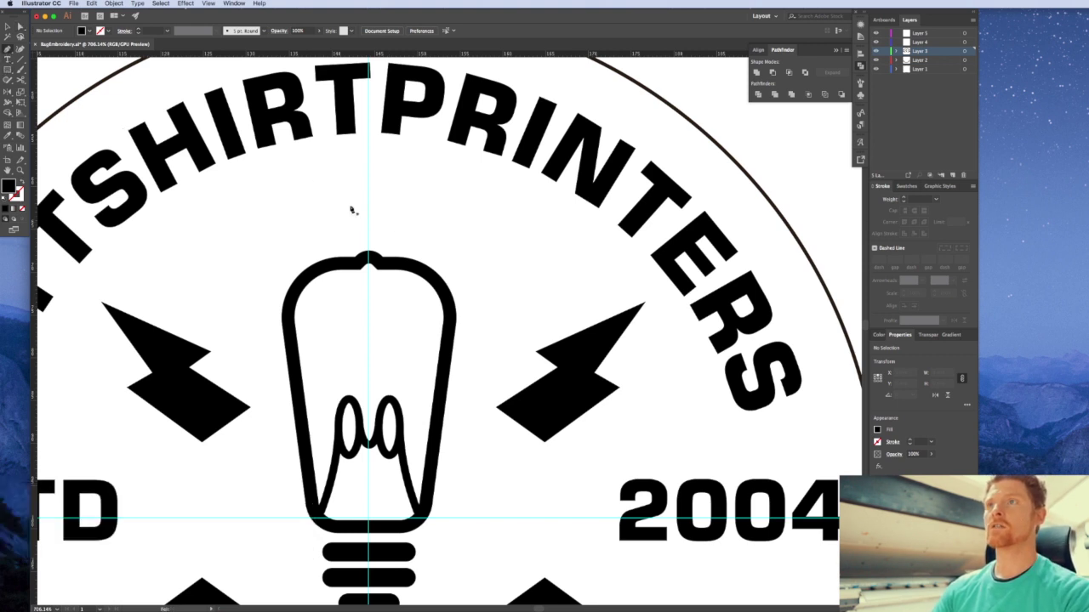
{"action": "left_click", "coordinate": [369, 231]}
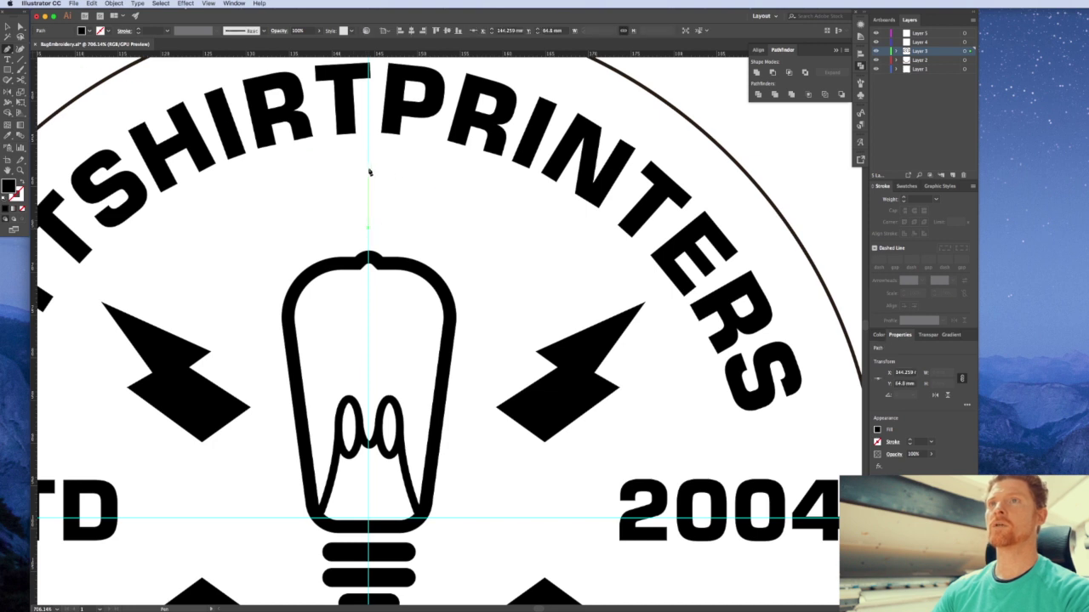
{"action": "left_click", "coordinate": [369, 171]}
{"action": "key", "text": "v"}
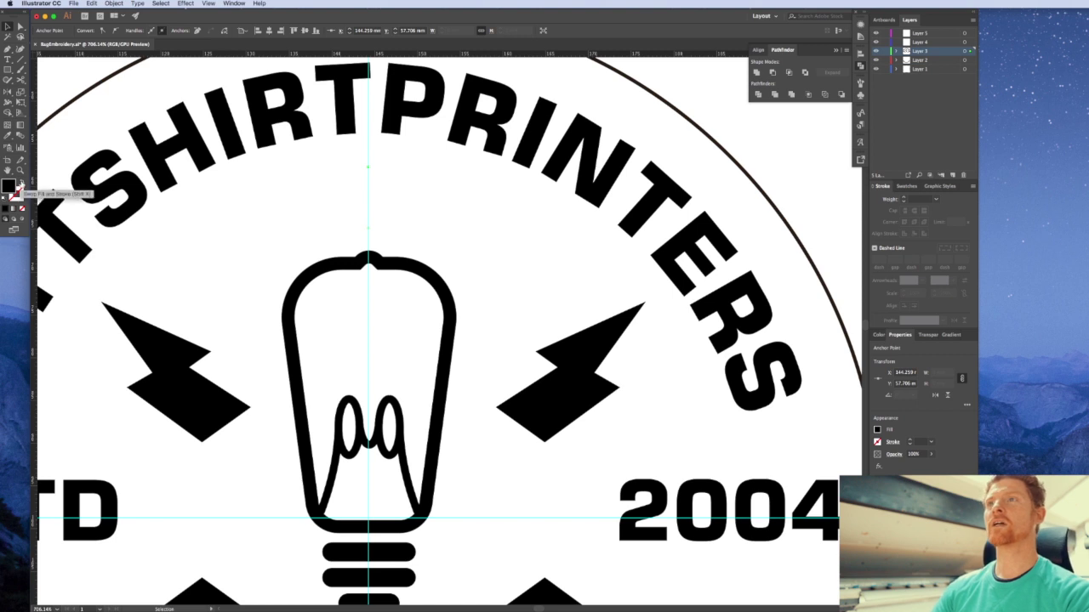
Give the line no fill and a black 7 pt stroke with rounded caps
{"action": "left_click", "coordinate": [18, 186]}
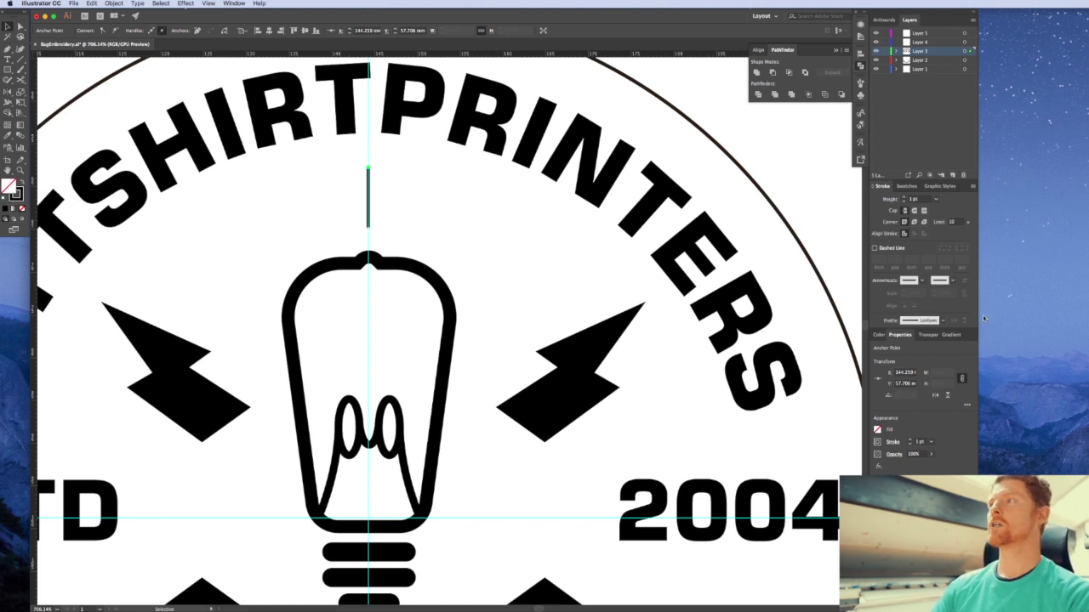
{"action": "left_click", "coordinate": [904, 196]}
{"action": "left_click", "coordinate": [904, 196]}
{"action": "left_click", "coordinate": [904, 196]}
{"action": "left_click", "coordinate": [904, 196]}
{"action": "left_click", "coordinate": [904, 196]}
{"action": "left_click", "coordinate": [904, 196]}
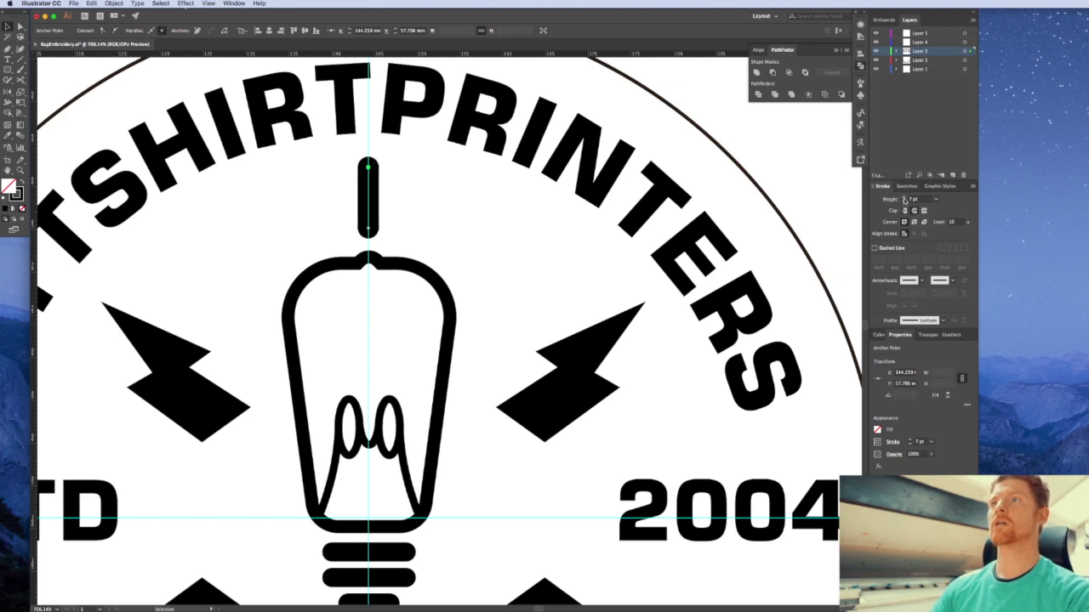
{"action": "left_click", "coordinate": [423, 245]}
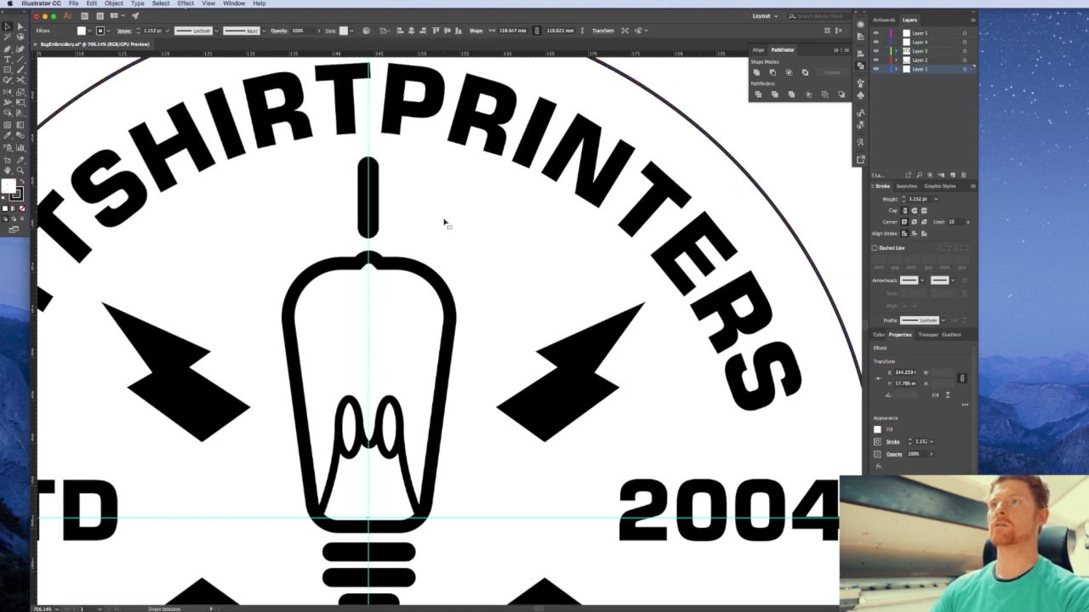
Copy the vertical ray above the bulb and paste the duplicate in place
{"action": "left_click", "coordinate": [375, 213]}
{"action": "scroll", "coordinate": [498, 206], "scroll_direction": "left", "scroll_amount": 5}
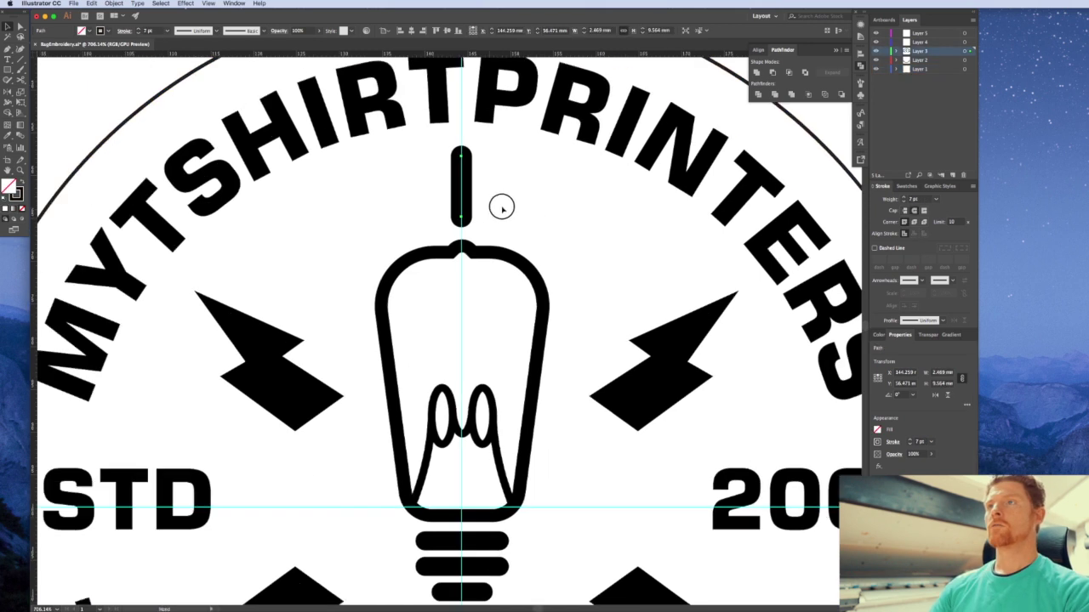
{"action": "left_click_drag", "start_coordinate": [596, 194], "coordinate": [560, 188]}
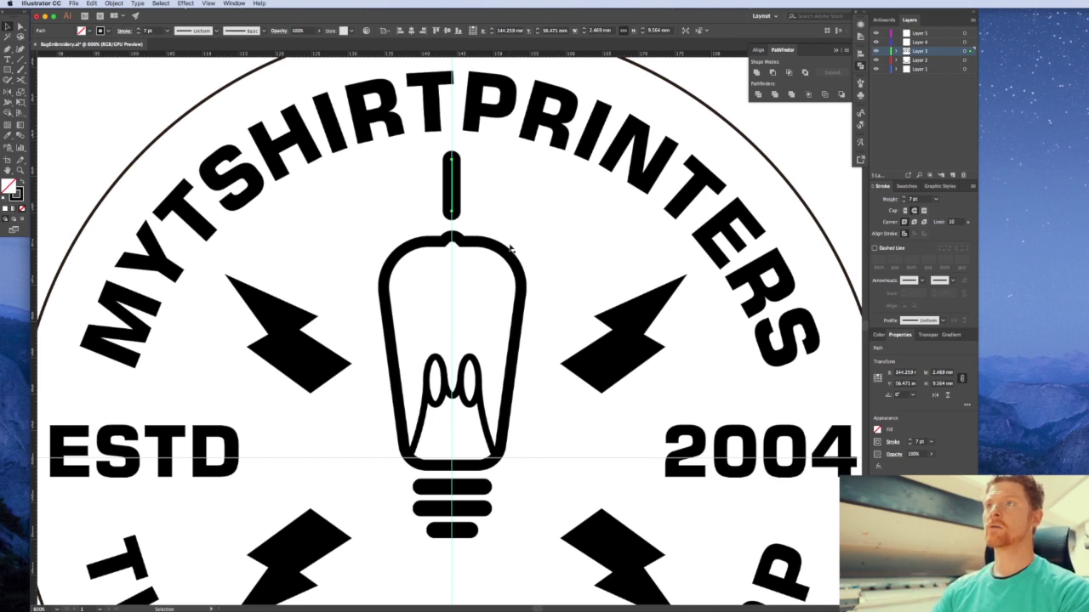
{"action": "left_click", "coordinate": [452, 189]}
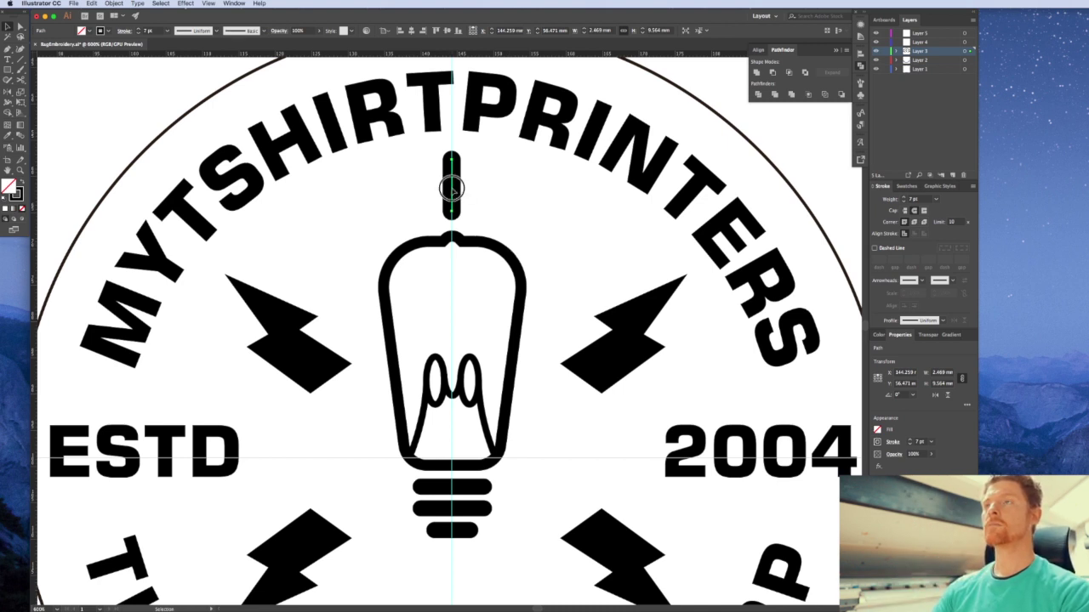
{"action": "scroll", "coordinate": [509, 208], "scroll_direction": "down", "scroll_amount": 2}
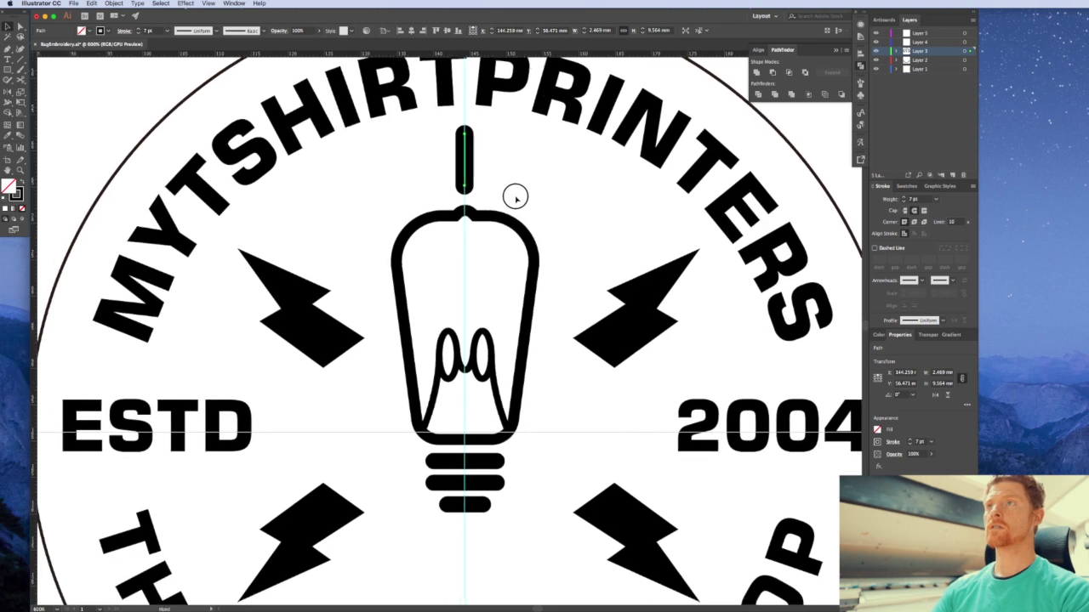
{"action": "left_click", "coordinate": [505, 165]}
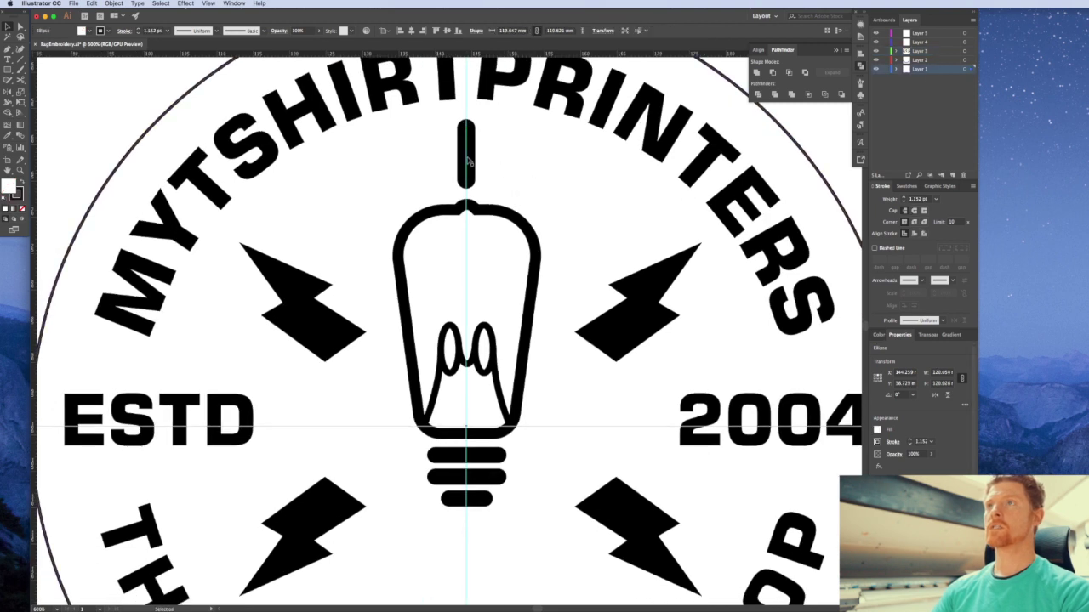
{"action": "left_click", "coordinate": [468, 162]}
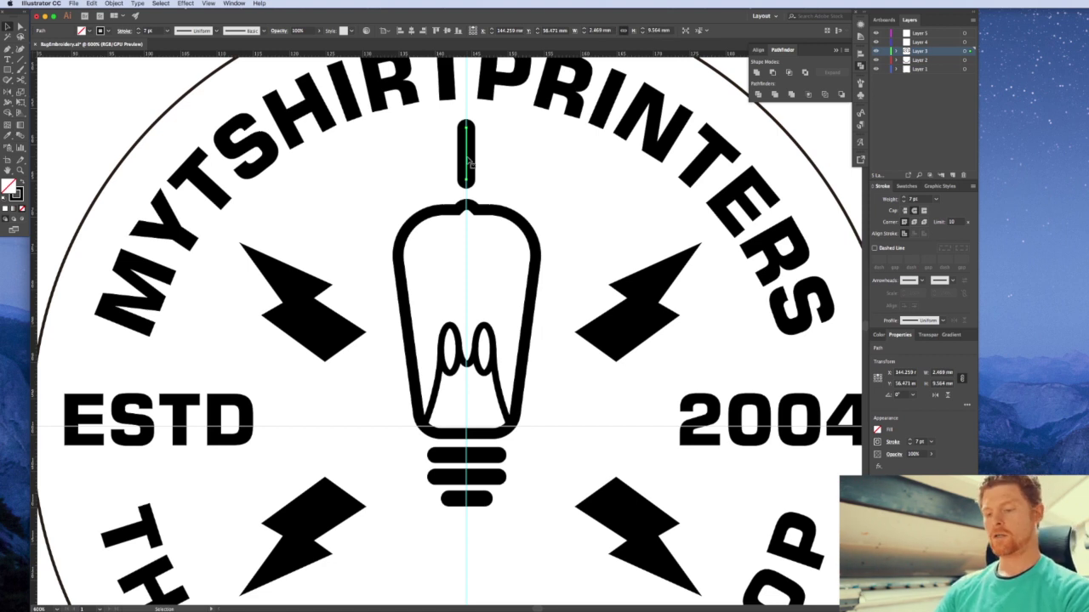
{"action": "key", "text": "super+c"}
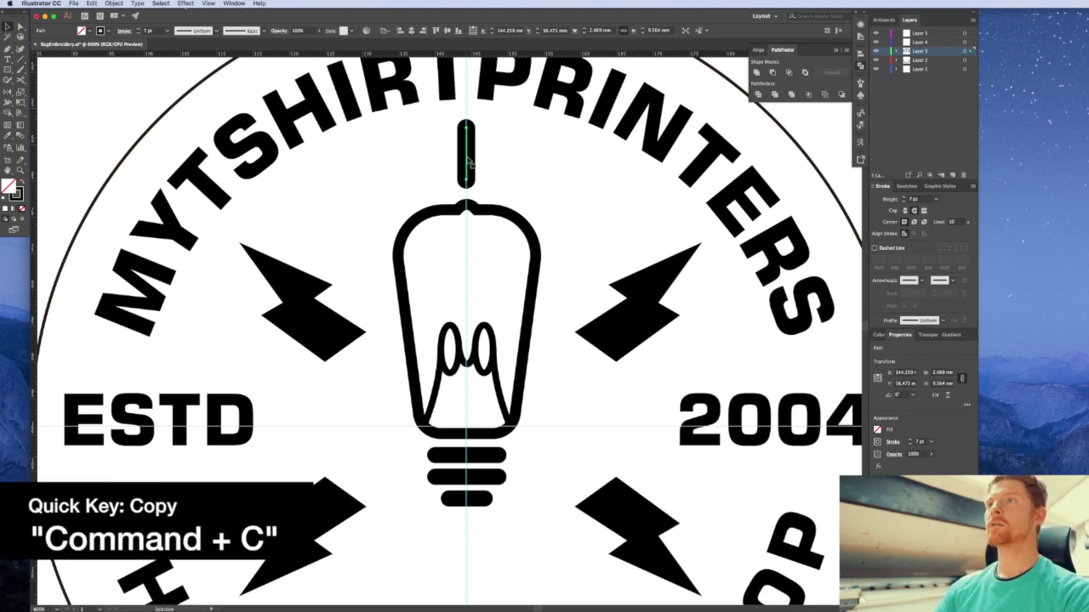
{"action": "left_click", "coordinate": [505, 165]}
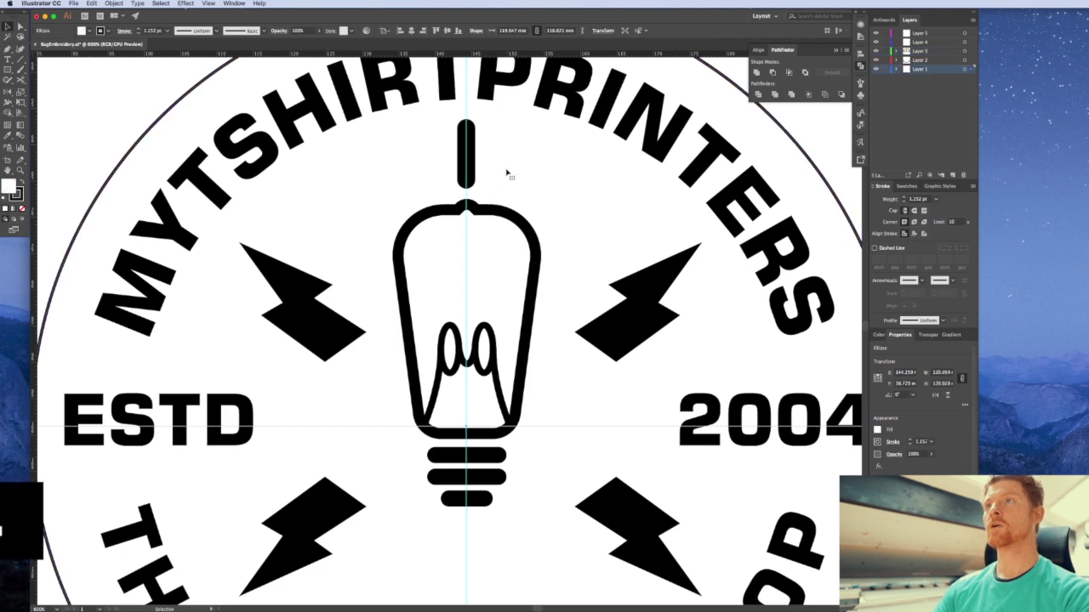
{"action": "key", "text": "super+f"}
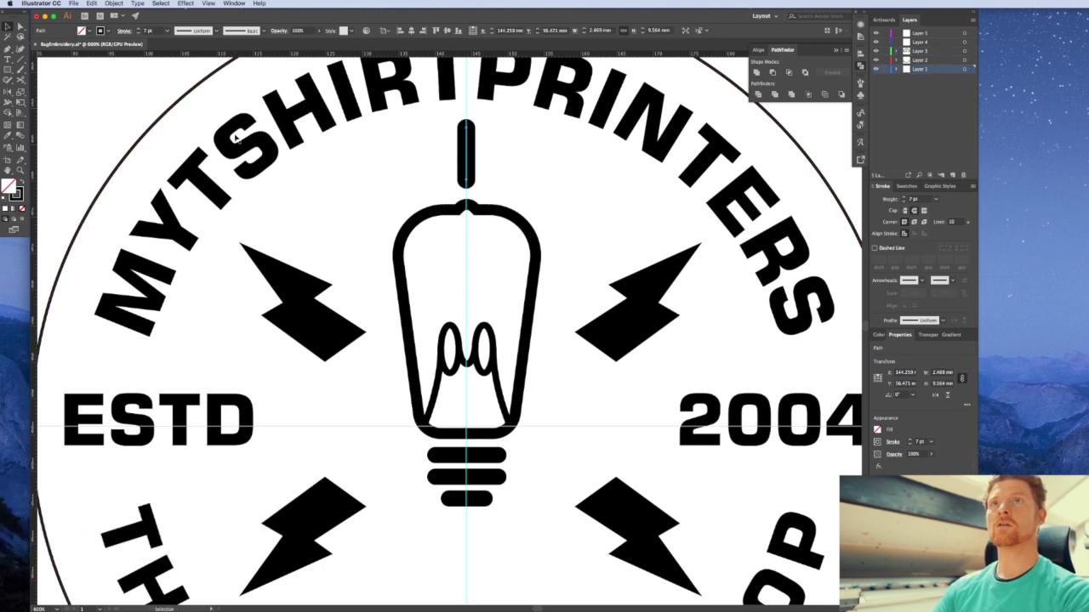
Fan two more rays out to the left at about 20° intervals, rotating around a centre-line point inside the bulb above its base
{"action": "key", "text": "r"}
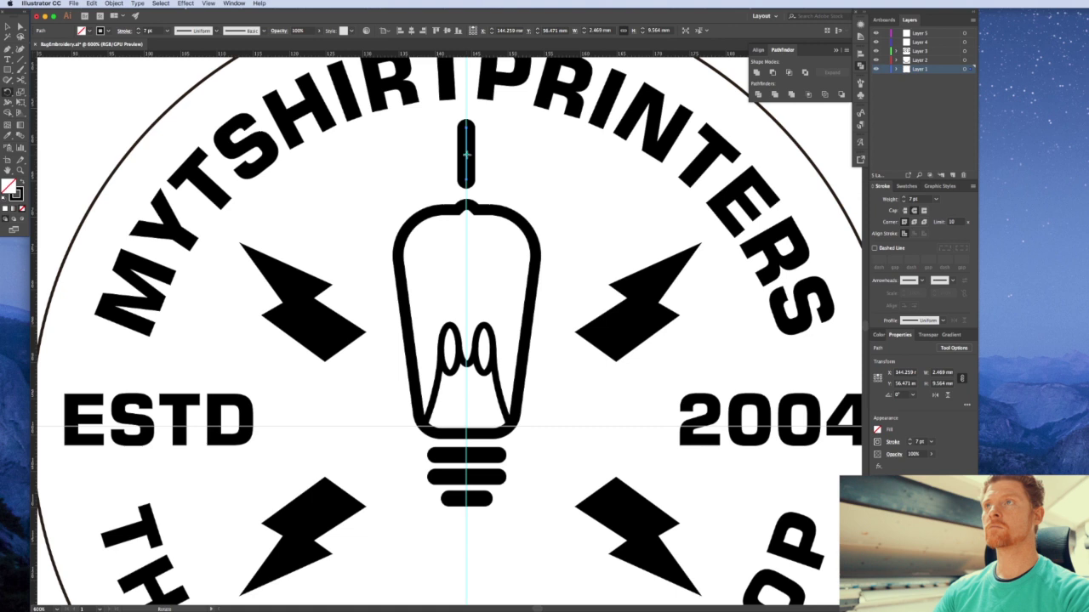
{"action": "left_click_drag", "start_coordinate": [466, 154], "coordinate": [466, 350]}
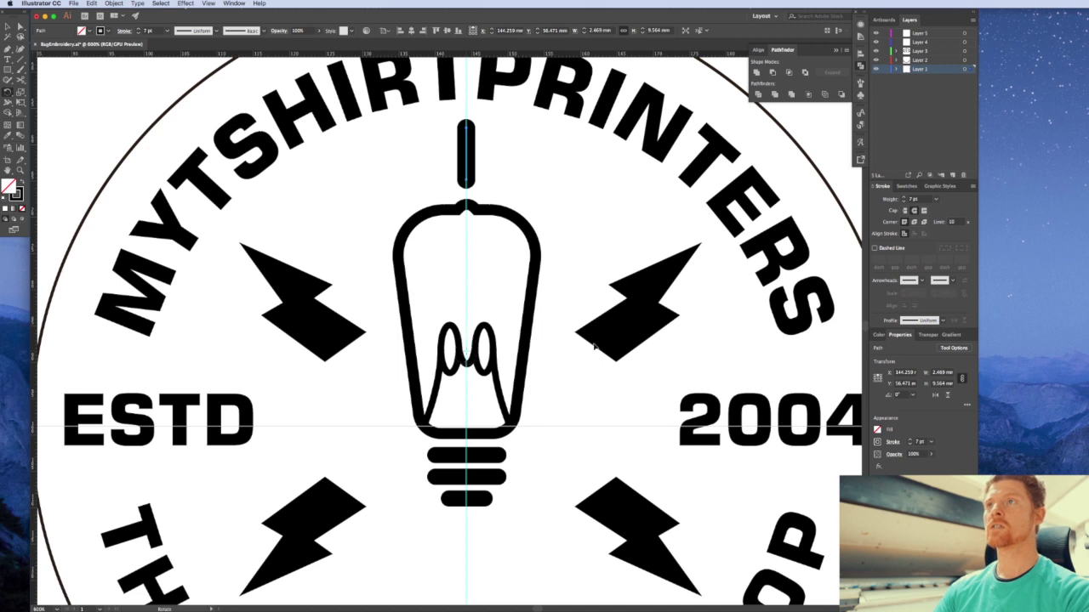
{"action": "mouse_move", "coordinate": [641, 248]}
{"action": "left_mouse_down"}
{"action": "mouse_move", "coordinate": [620, 213]}
{"action": "mouse_move", "coordinate": [584, 195]}
{"action": "left_mouse_up"}
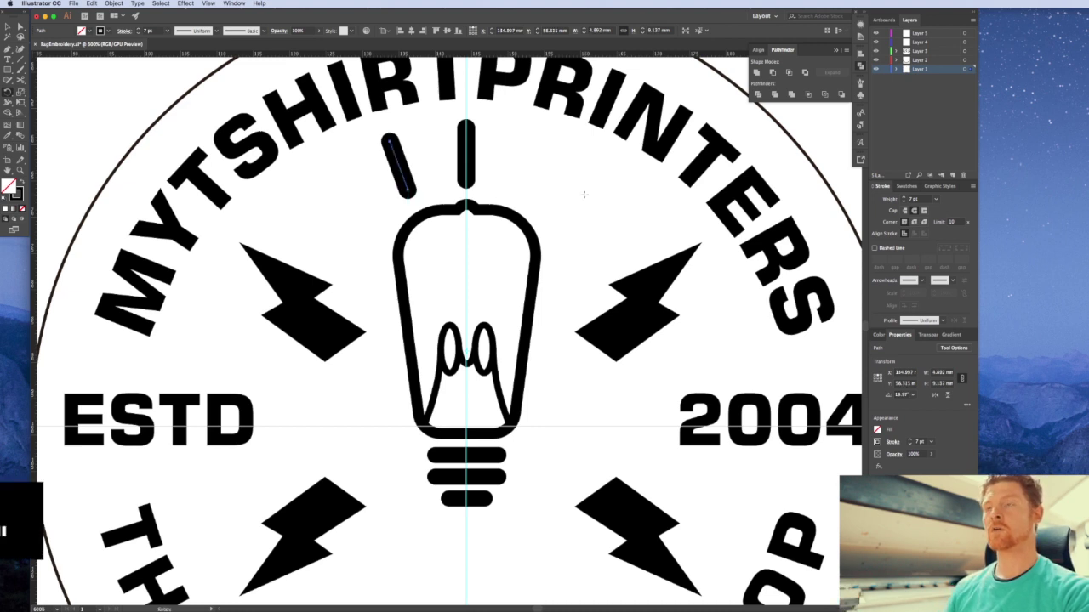
{"action": "key", "text": "v"}
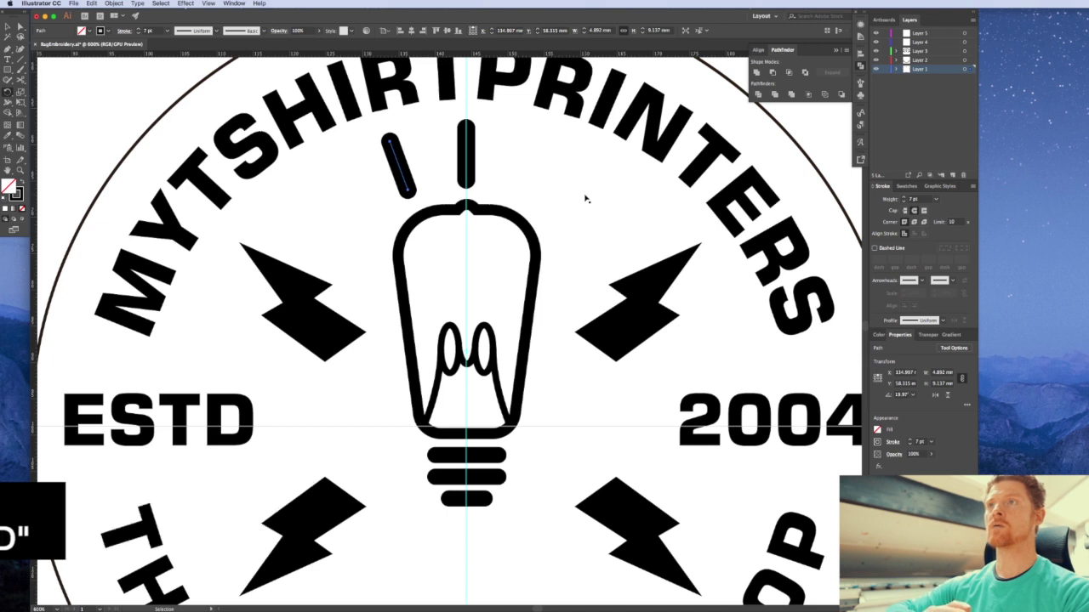
{"action": "key", "text": "super+d"}
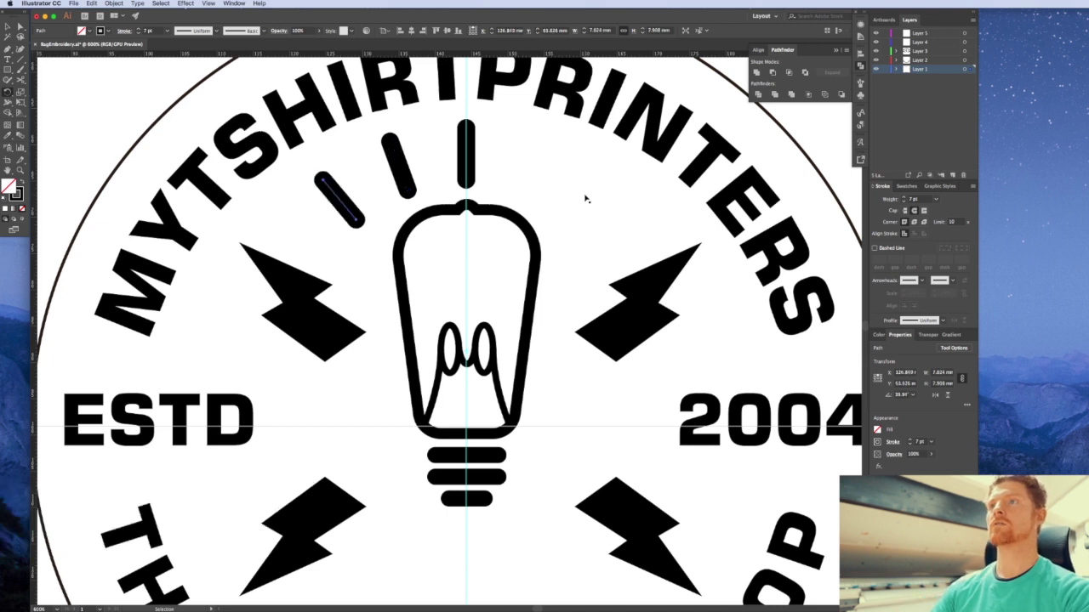
{"action": "left_click", "coordinate": [587, 199], "text": "super"}
Duplicate the two slanted rays in place and keep the pair selected
{"action": "left_click_drag", "start_coordinate": [539, 301], "coordinate": [577, 304]}
{"action": "key", "text": "v"}
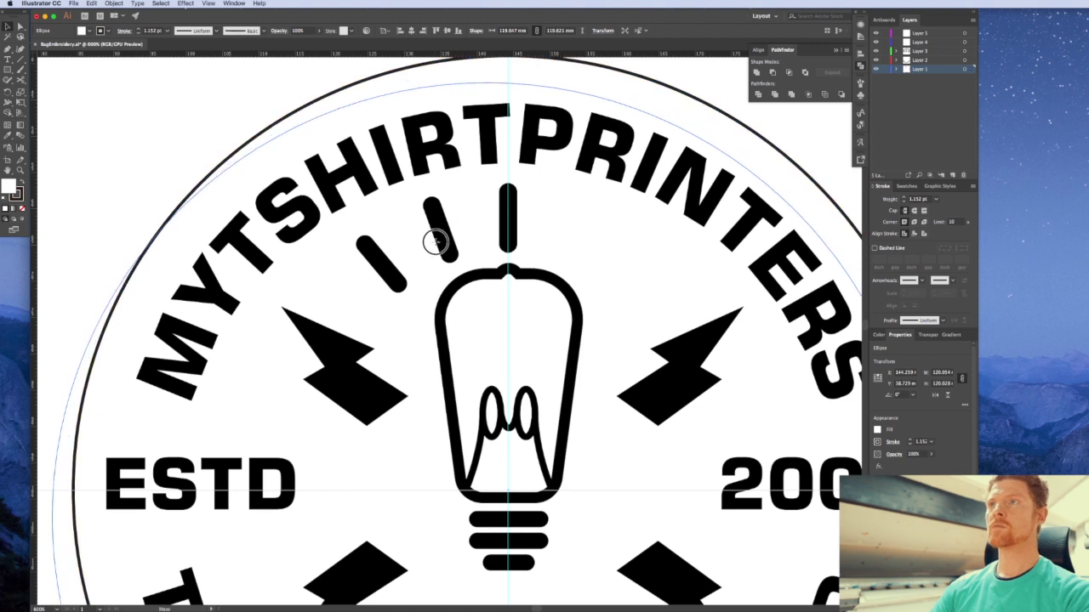
{"action": "left_click", "coordinate": [440, 228]}
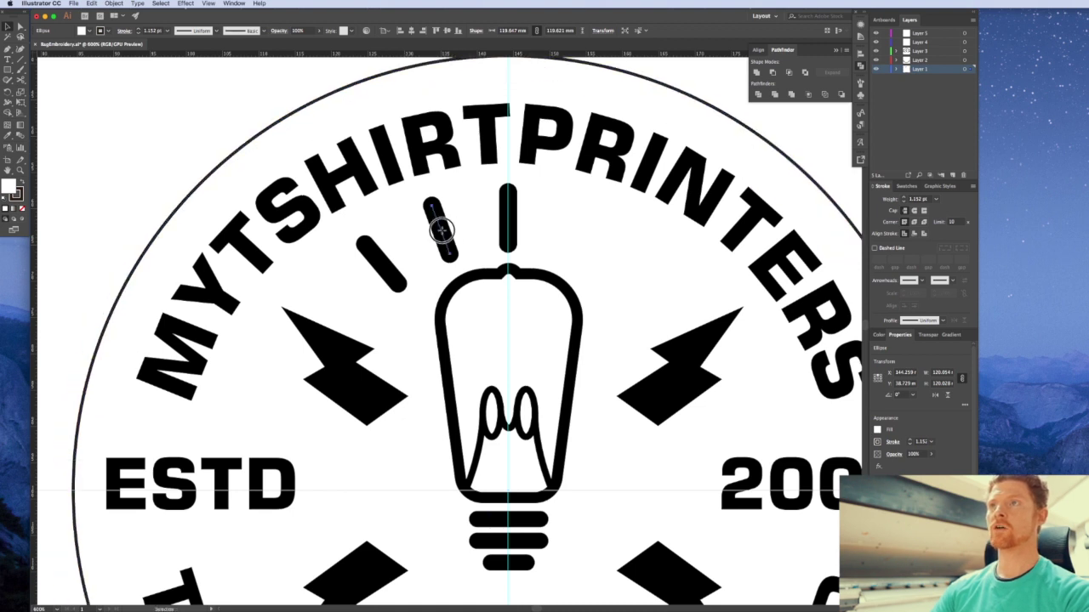
{"action": "left_click", "coordinate": [380, 264], "text": "shift"}
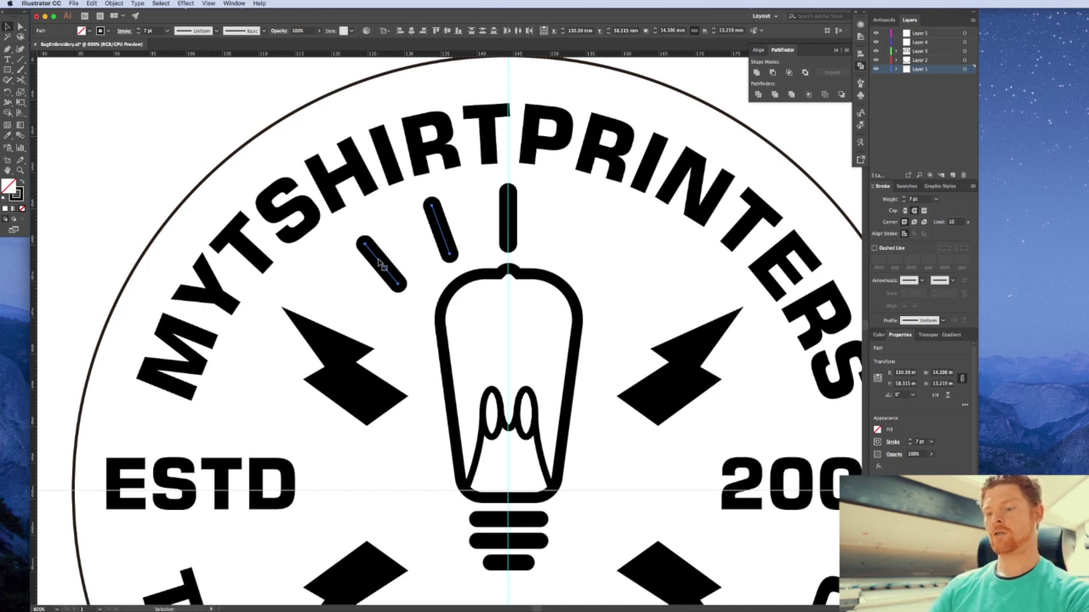
{"action": "key", "text": "a"}
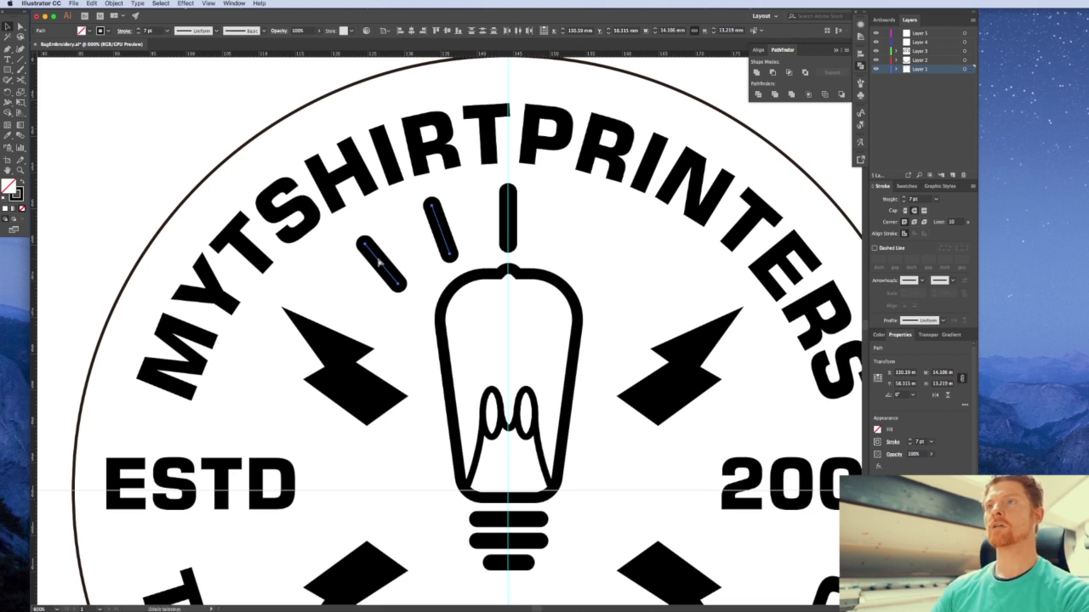
{"action": "key", "text": "super+f"}
{"action": "left_click", "coordinate": [329, 260]}
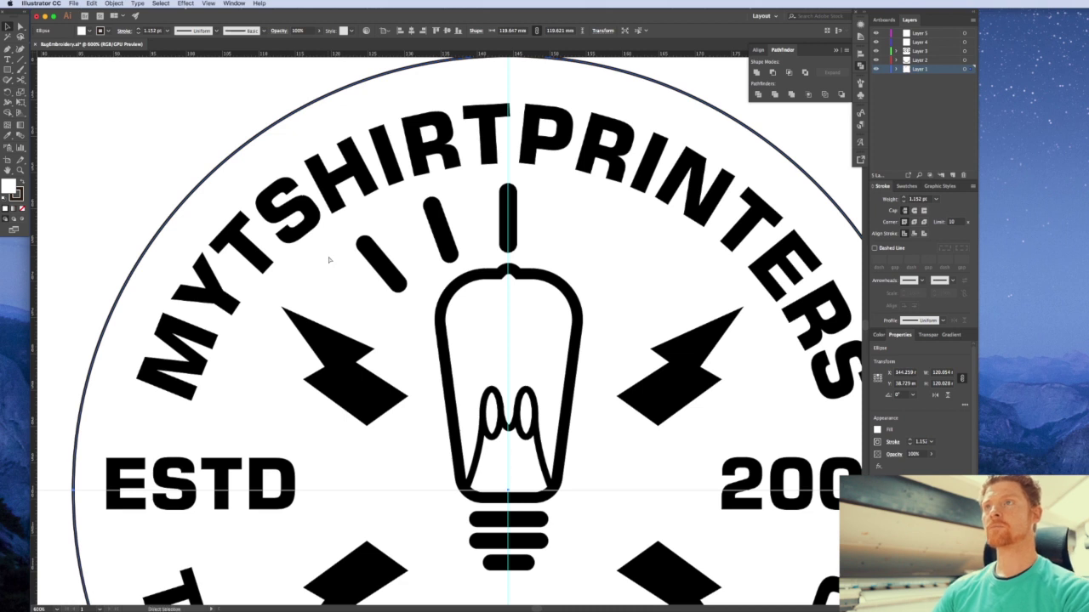
{"action": "key", "text": "super+z"}
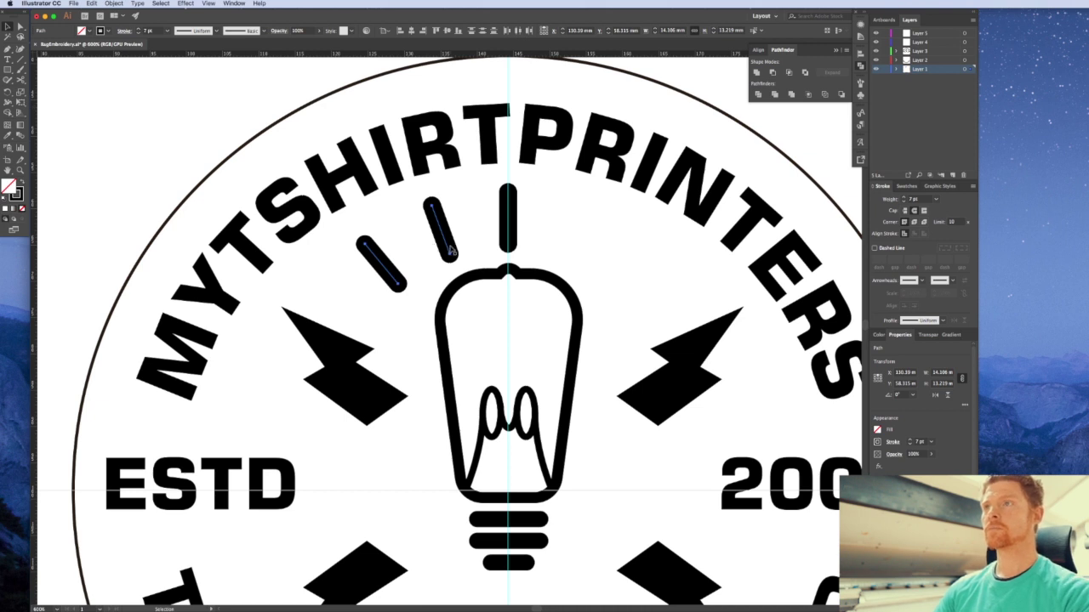
Reflect a copy of the two slanted rays across the badge's vertical centre line to the bulb's right side
{"action": "key", "text": "shift+e"}
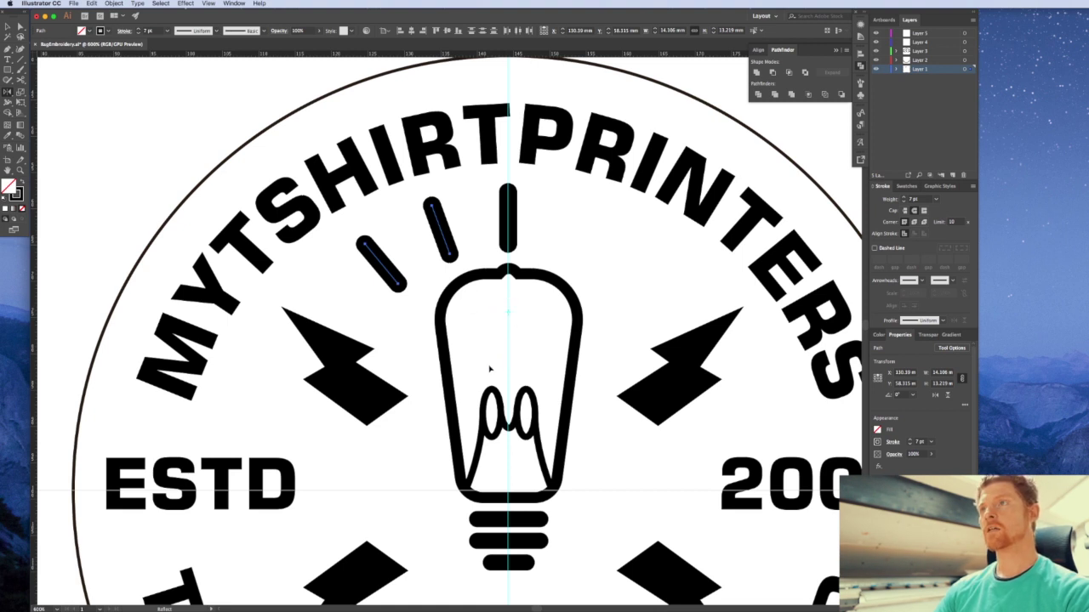
{"action": "mouse_move", "coordinate": [479, 361]}
{"action": "left_mouse_down"}
{"action": "mouse_move", "coordinate": [535, 347]}
{"action": "mouse_move", "coordinate": [643, 345]}
{"action": "mouse_move", "coordinate": [565, 346]}
{"action": "mouse_move", "coordinate": [632, 347]}
{"action": "left_mouse_up"}
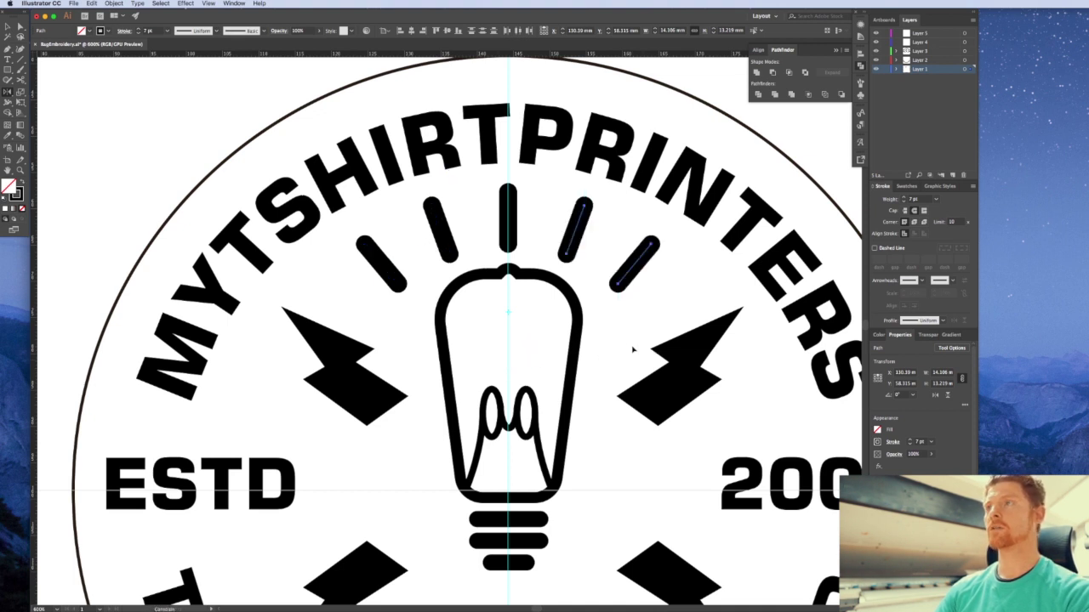
{"action": "left_click", "coordinate": [795, 156]}
{"action": "left_click", "coordinate": [576, 340], "text": "alt+super"}
{"action": "left_click", "coordinate": [577, 340], "text": "alt+super"}
{"action": "left_click", "coordinate": [577, 340], "text": "alt+super"}
{"action": "left_click_drag", "start_coordinate": [467, 382], "coordinate": [564, 341]}
{"action": "left_click_drag", "start_coordinate": [417, 367], "coordinate": [429, 385]}
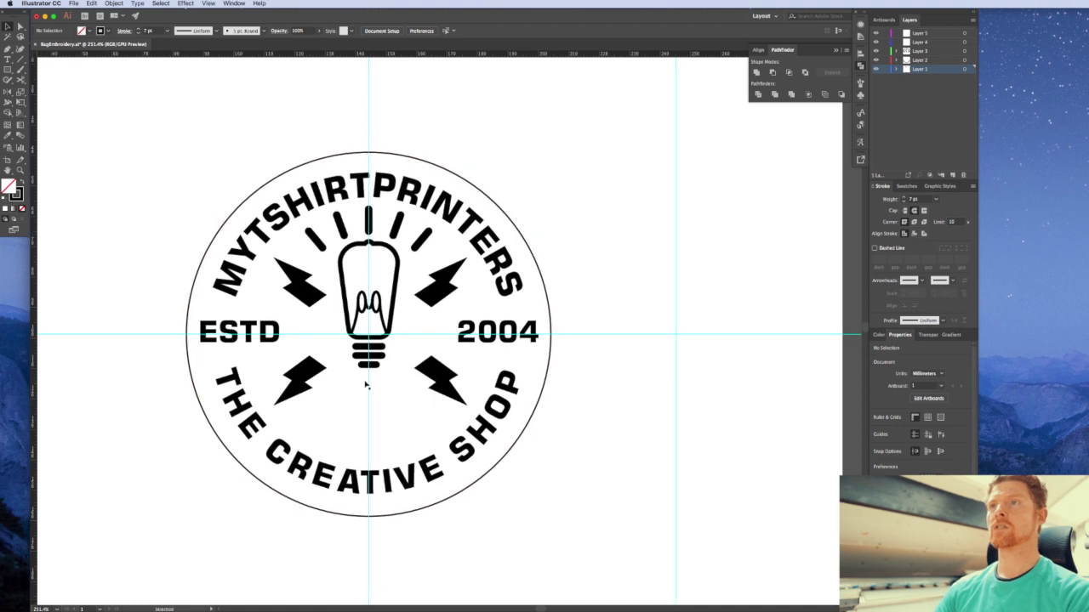
{"action": "mouse_move", "coordinate": [398, 391]}
{"action": "left_mouse_down"}
{"action": "mouse_move", "coordinate": [307, 202]}
{"action": "mouse_move", "coordinate": [317, 221]}
{"action": "left_mouse_up"}
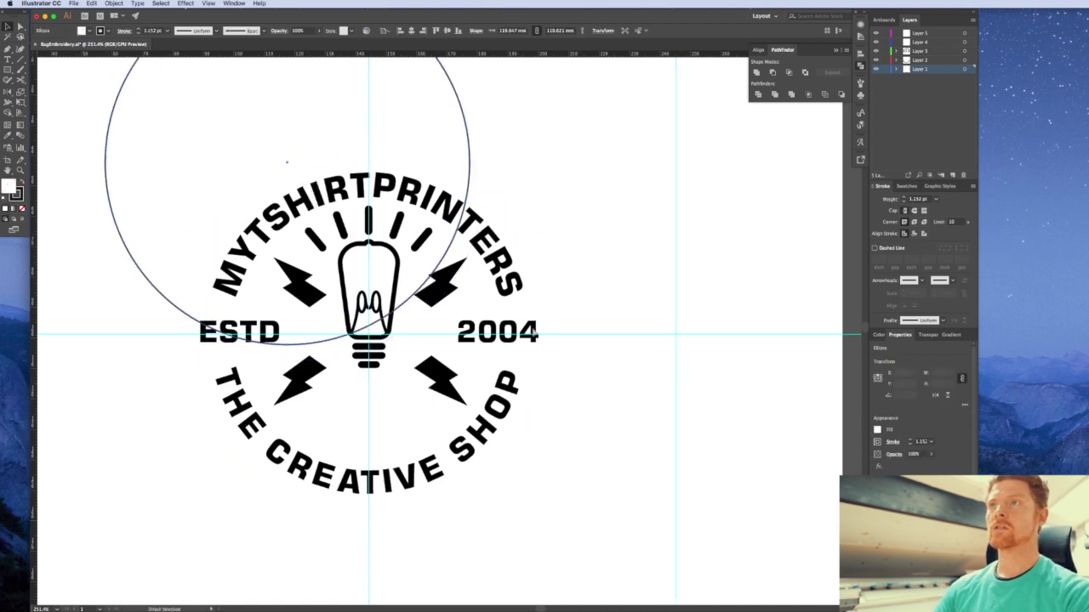
{"action": "key", "text": "super+z"}
{"action": "left_click", "coordinate": [555, 358]}
Centre the outer circle on the guide intersection so it encloses the badge, and set its stroke weight to 6 pt
{"action": "left_click", "coordinate": [397, 233]}
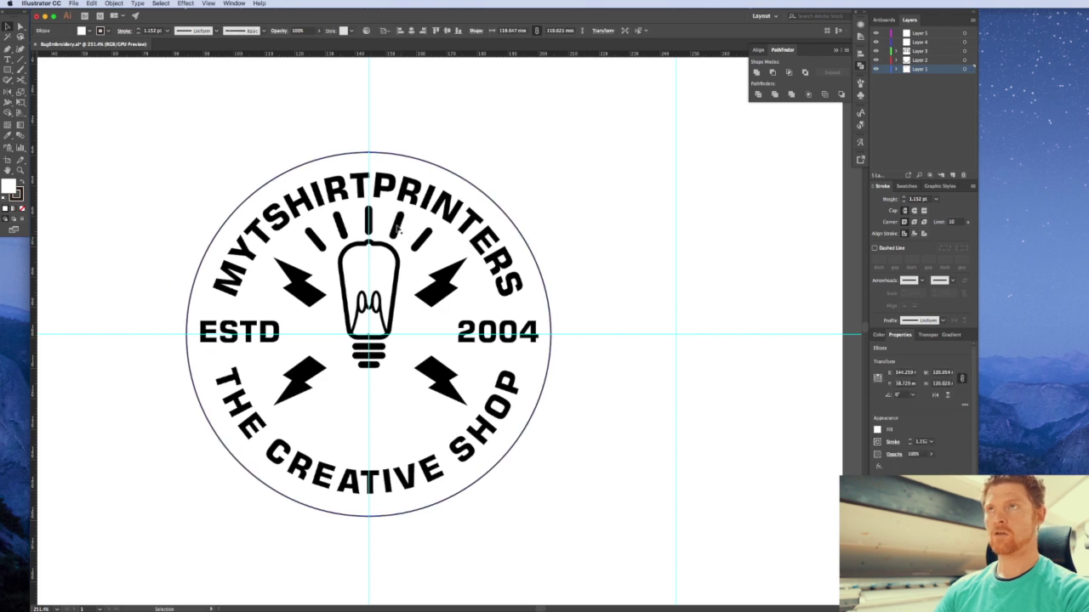
{"action": "left_click", "coordinate": [455, 129]}
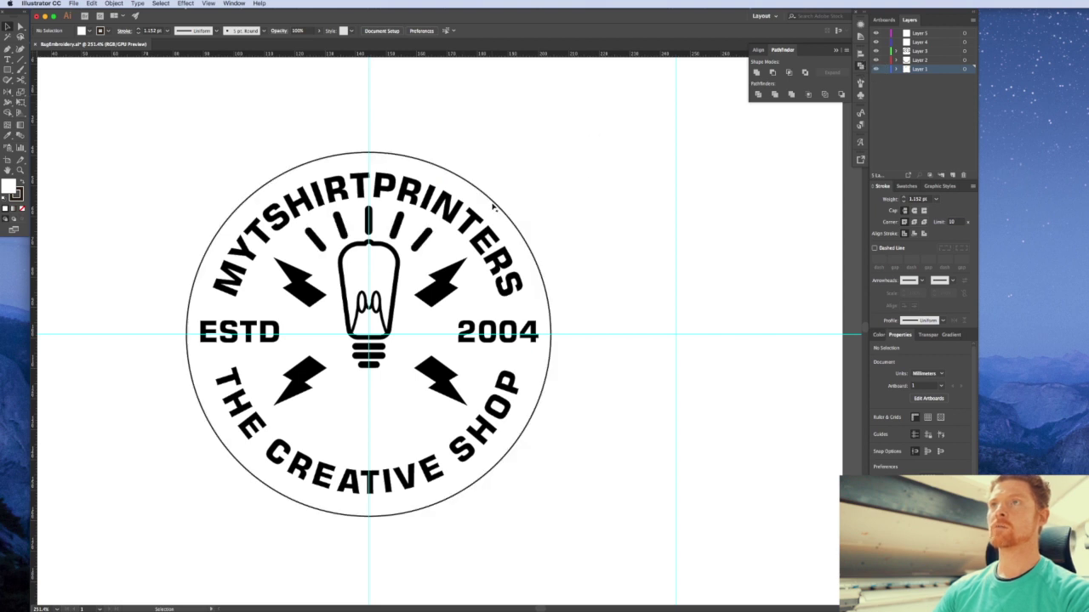
{"action": "left_click", "coordinate": [495, 204]}
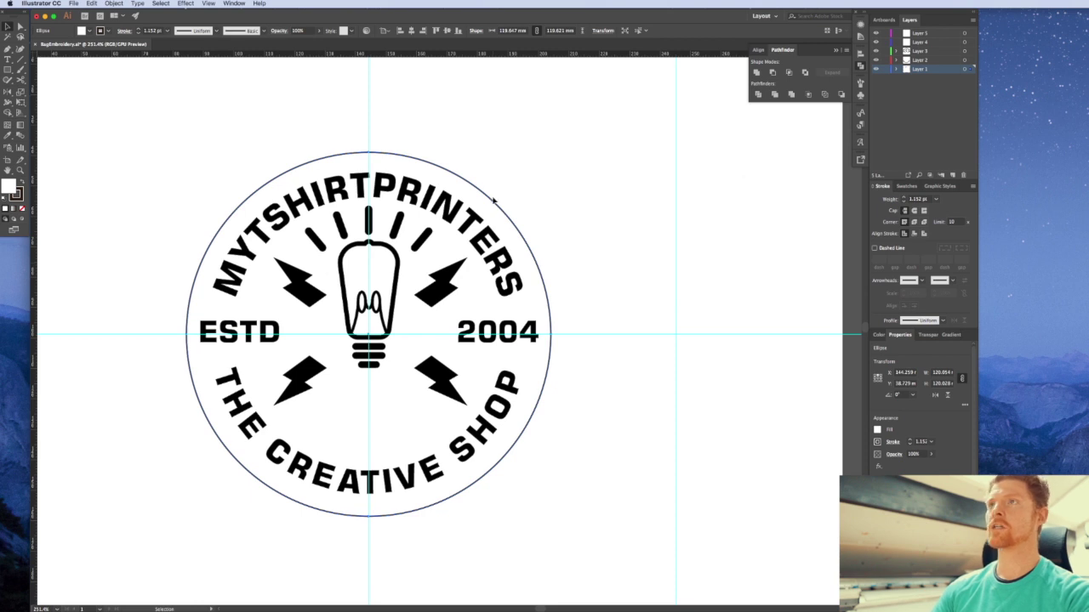
{"action": "type", "text": "5"}
{"action": "key", "text": "Return"}
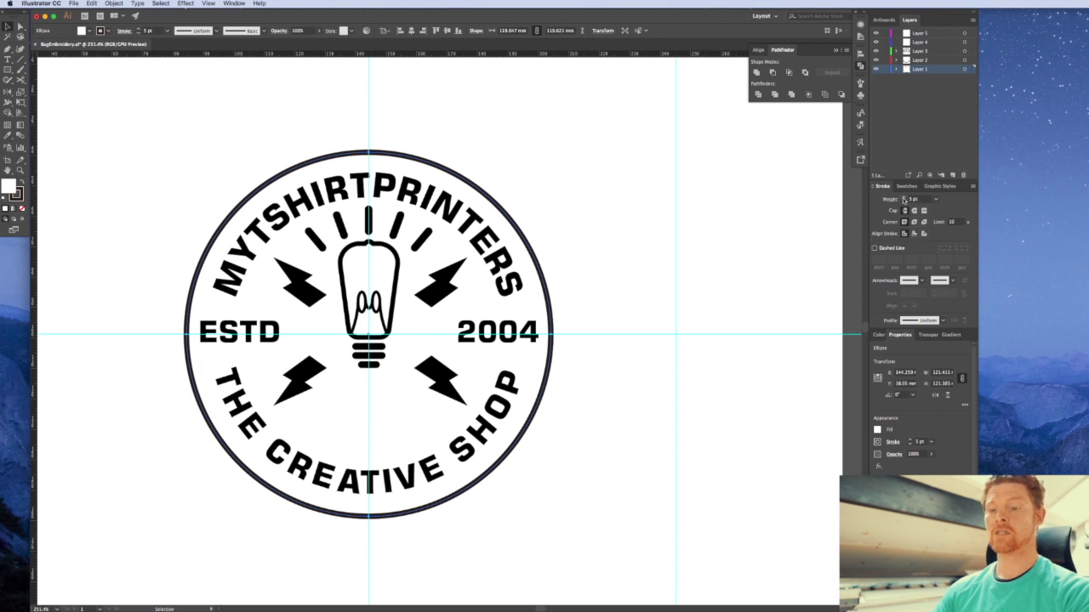
{"action": "left_click", "coordinate": [903, 198]}
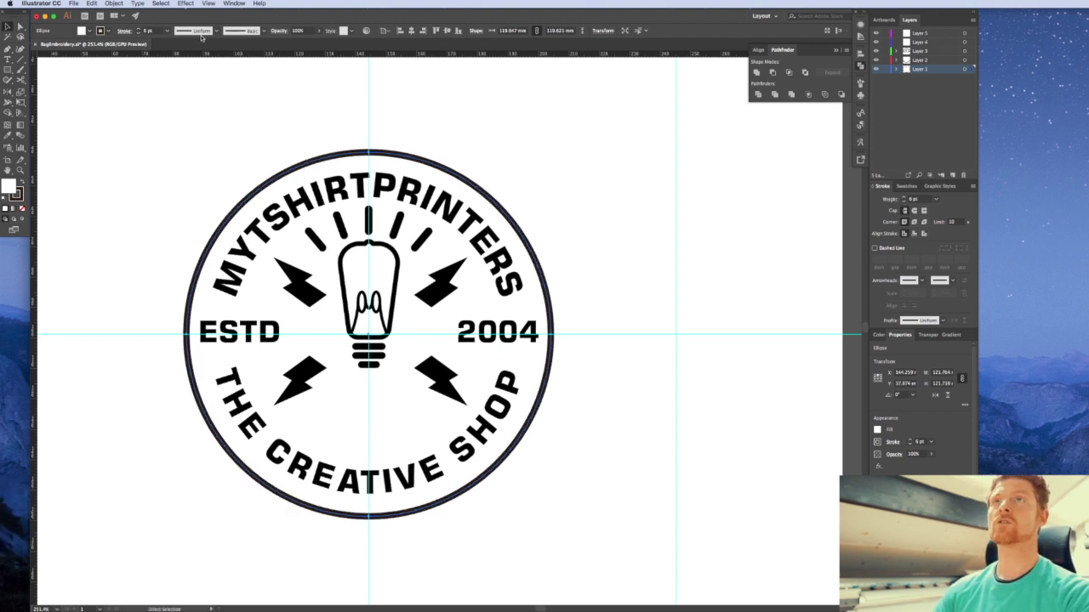
Lock the selected outer circle of the badge
{"action": "left_click", "coordinate": [115, 4]}
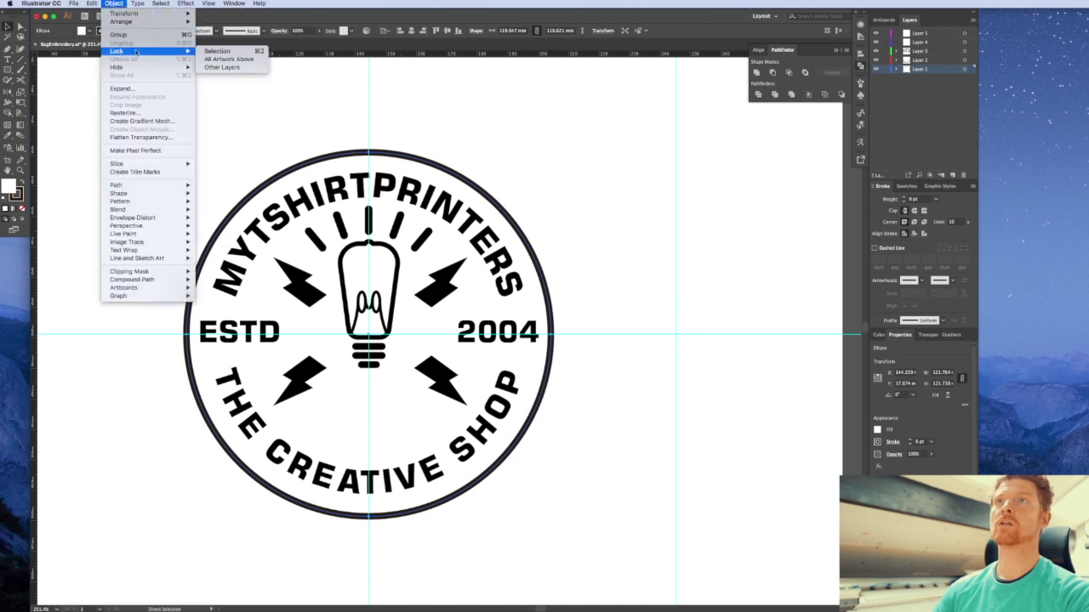
{"action": "mouse_move", "coordinate": [120, 53]}
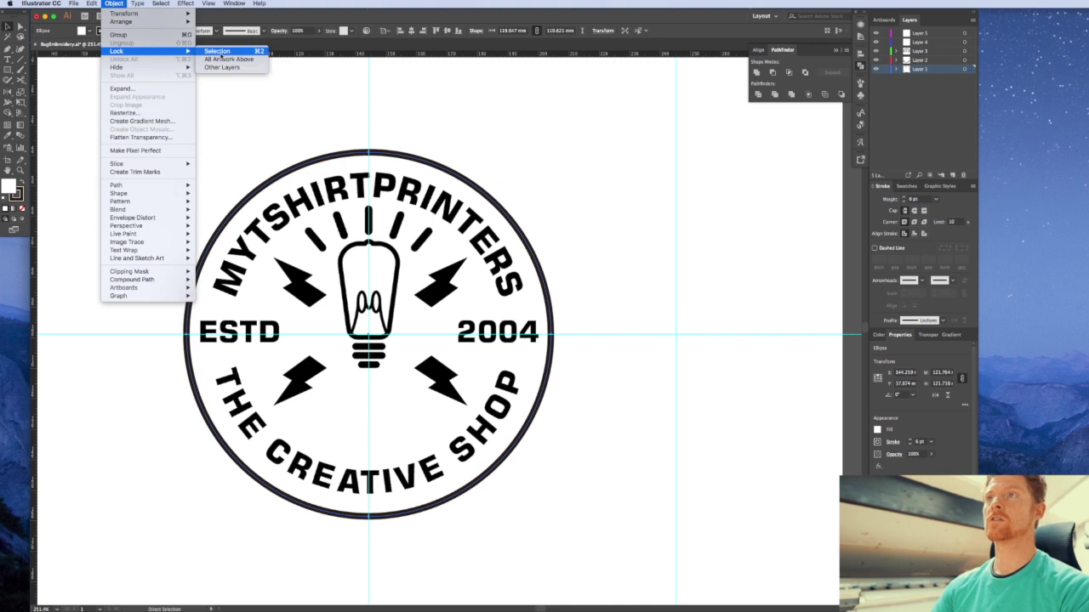
{"action": "left_click", "coordinate": [217, 49]}
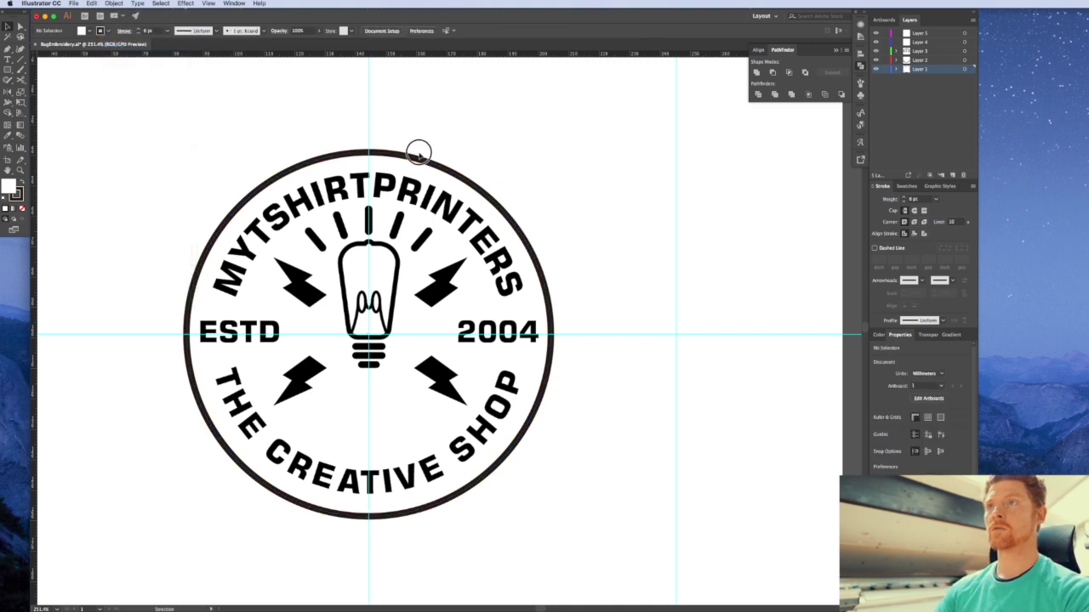
Select just the light bulb and its five rays and move them together slightly down along the vertical centre line
{"action": "left_click_drag", "start_coordinate": [401, 390], "coordinate": [321, 240]}
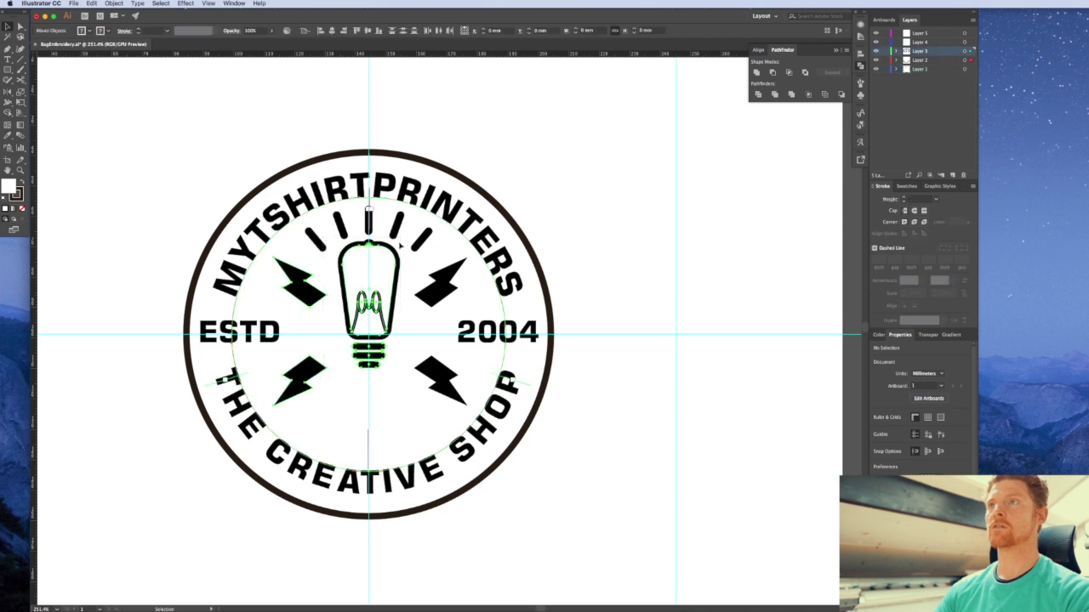
{"action": "key", "text": "super+h"}
{"action": "left_click", "coordinate": [462, 219]}
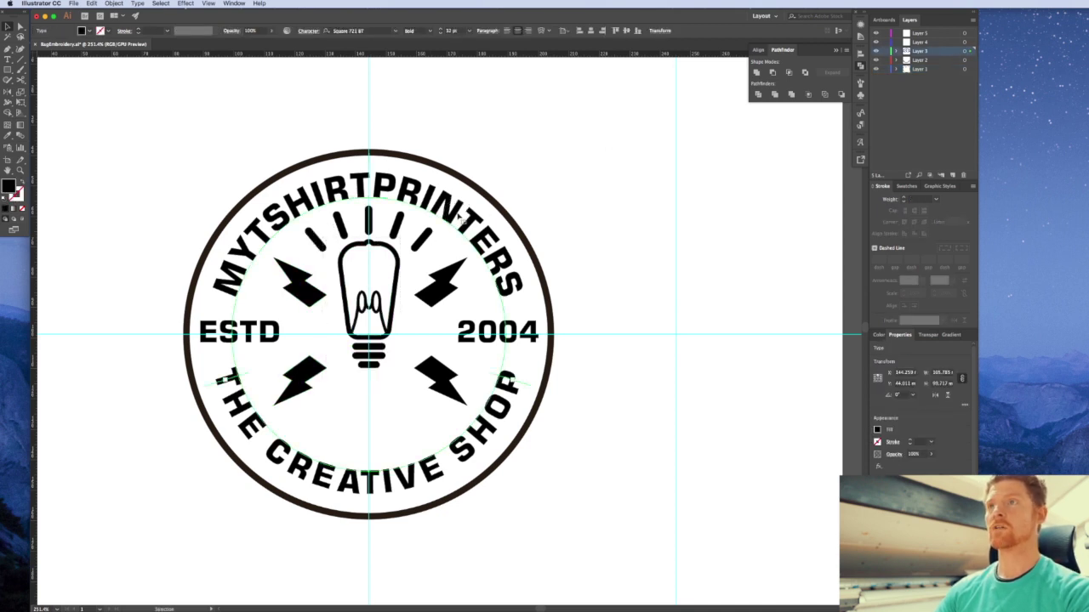
{"action": "left_click", "coordinate": [483, 380]}
{"action": "left_click", "coordinate": [480, 432]}
{"action": "left_click", "coordinate": [603, 387]}
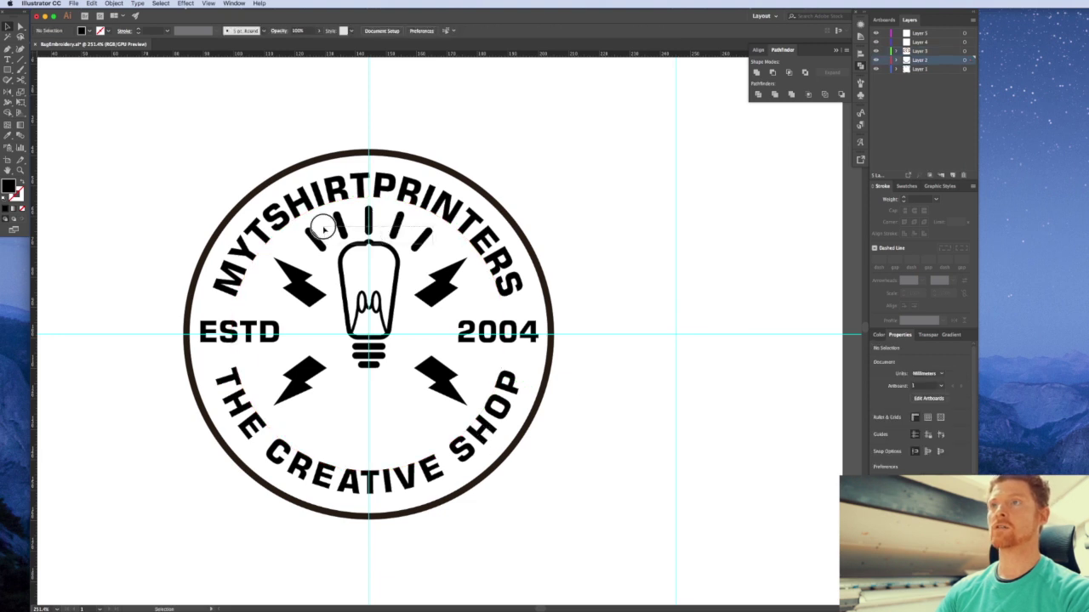
{"action": "left_click_drag", "start_coordinate": [299, 212], "coordinate": [387, 353]}
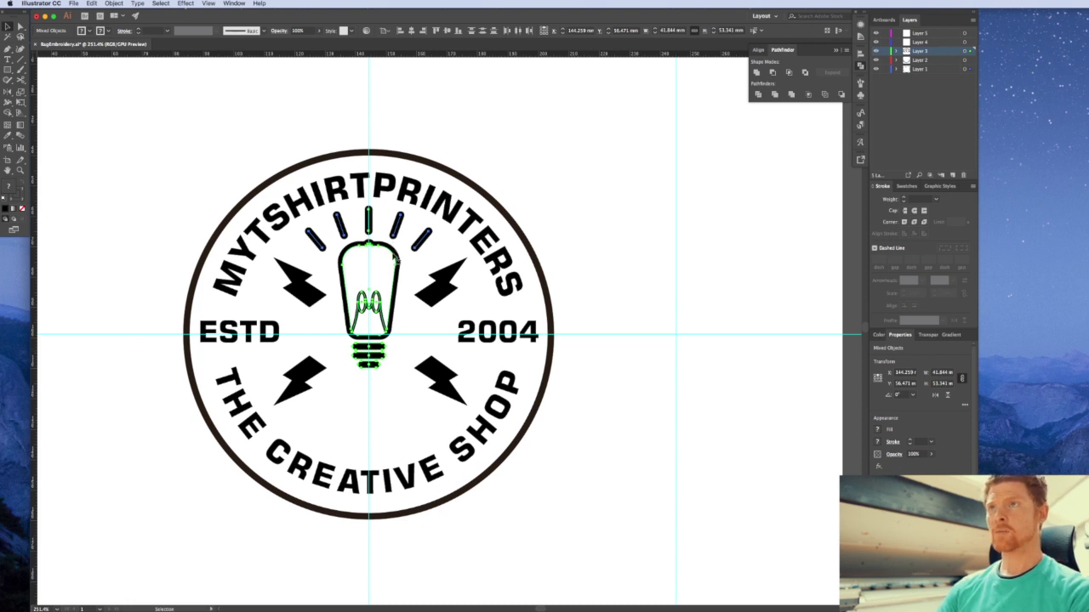
{"action": "mouse_move", "coordinate": [396, 259]}
{"action": "left_mouse_down"}
{"action": "mouse_move", "coordinate": [398, 268]}
{"action": "mouse_move", "coordinate": [396, 128]}
{"action": "mouse_move", "coordinate": [479, 119]}
{"action": "mouse_move", "coordinate": [391, 124]}
{"action": "mouse_move", "coordinate": [410, 242]}
{"action": "mouse_move", "coordinate": [394, 228]}
{"action": "mouse_move", "coordinate": [396, 239]}
{"action": "left_mouse_up"}
{"action": "left_click", "coordinate": [603, 267]}
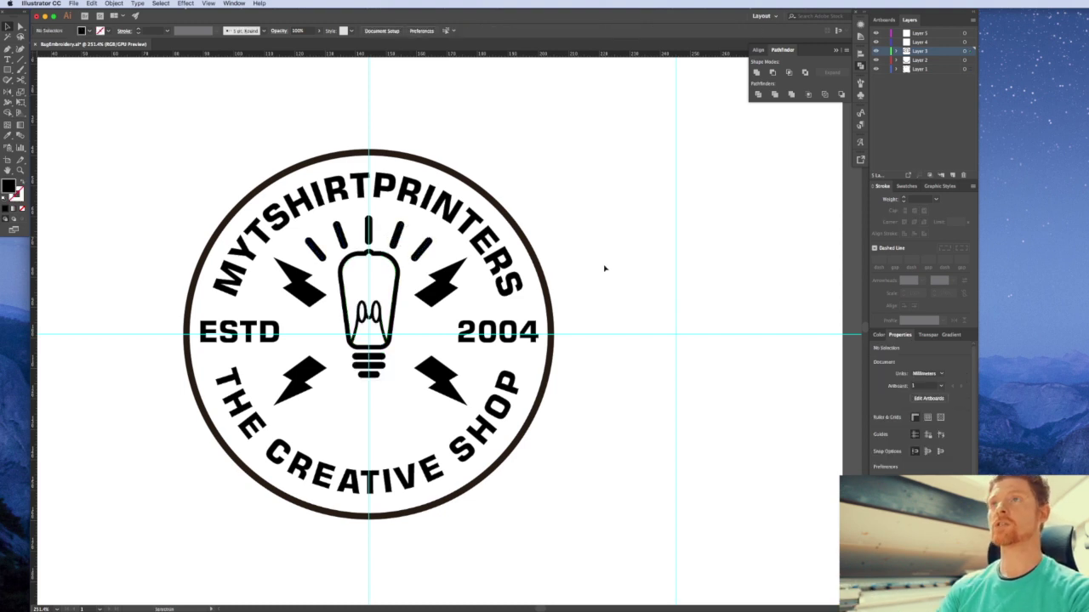
Open Squeegee.eps from the Desktop
{"action": "key", "text": "super+o"}
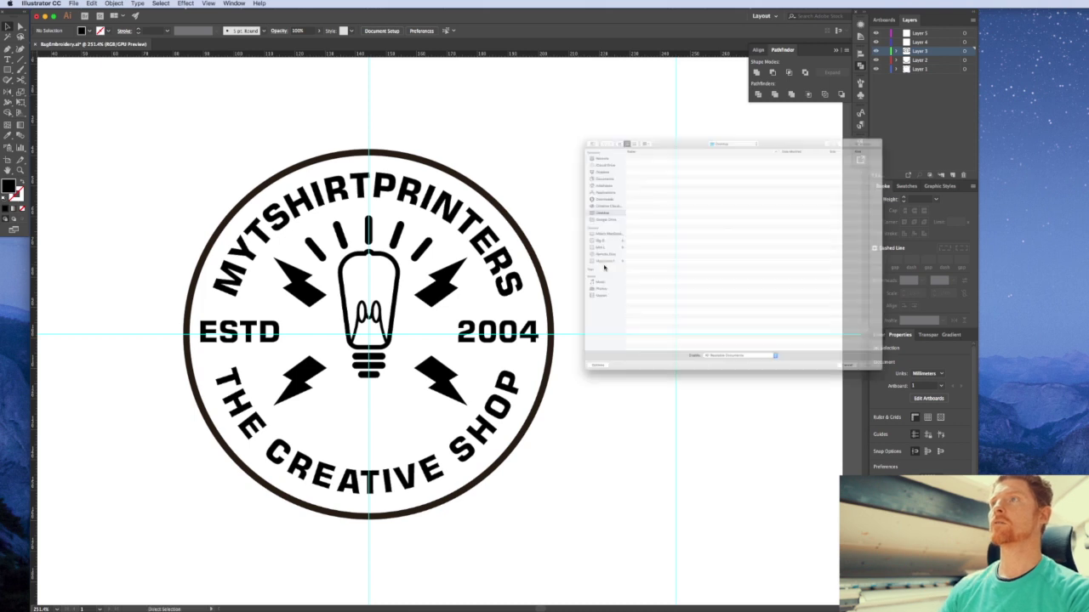
{"action": "left_click", "coordinate": [605, 139]}
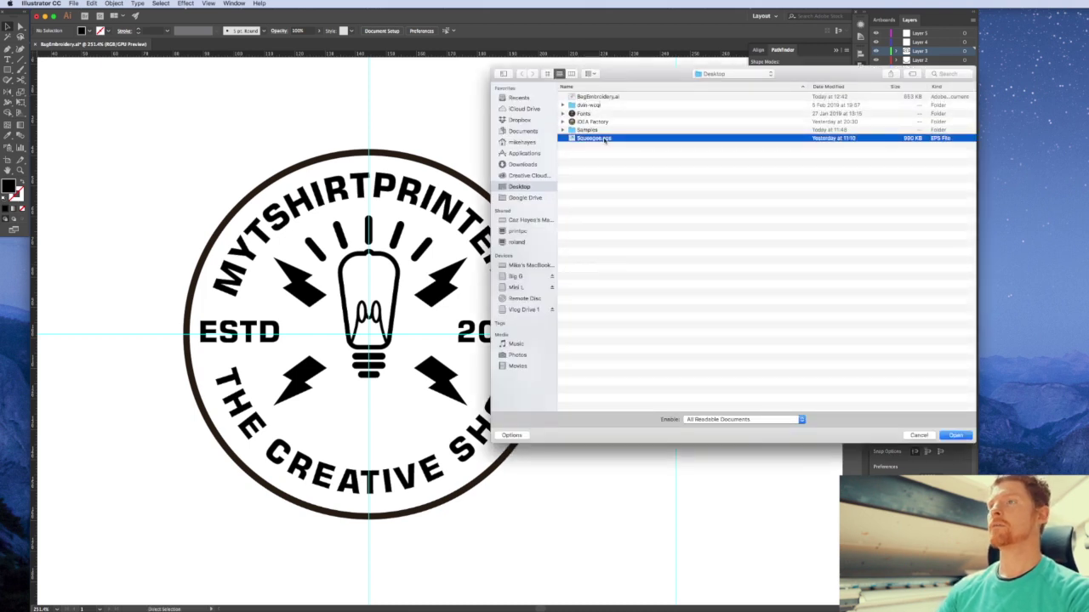
{"action": "left_click", "coordinate": [956, 434]}
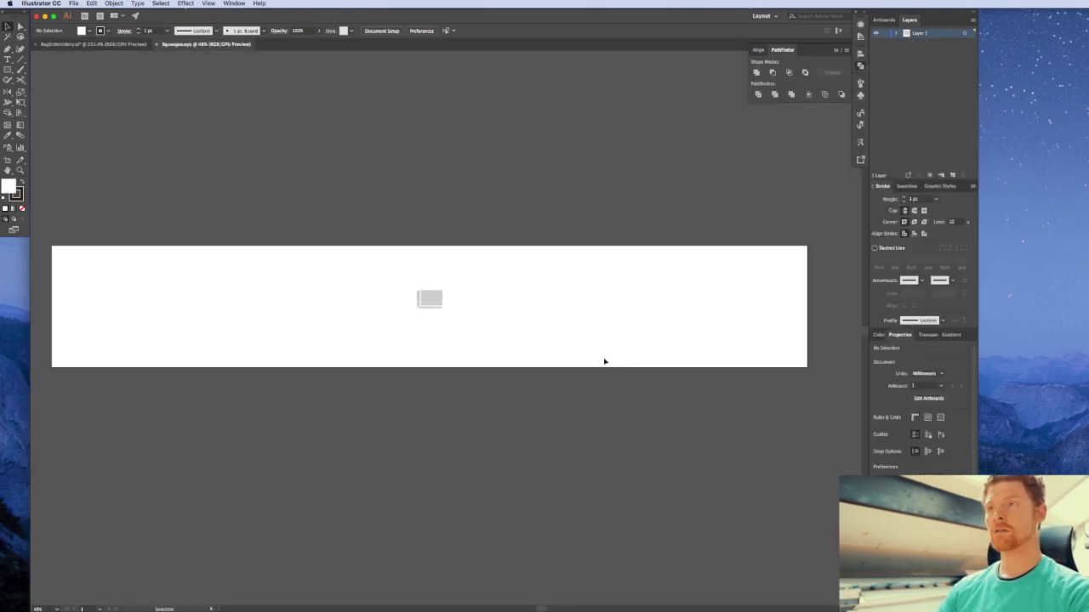
Copy the grey squeegee artwork, close its file and paste the artwork into the badge document
{"action": "left_click_drag", "start_coordinate": [469, 290], "coordinate": [383, 328]}
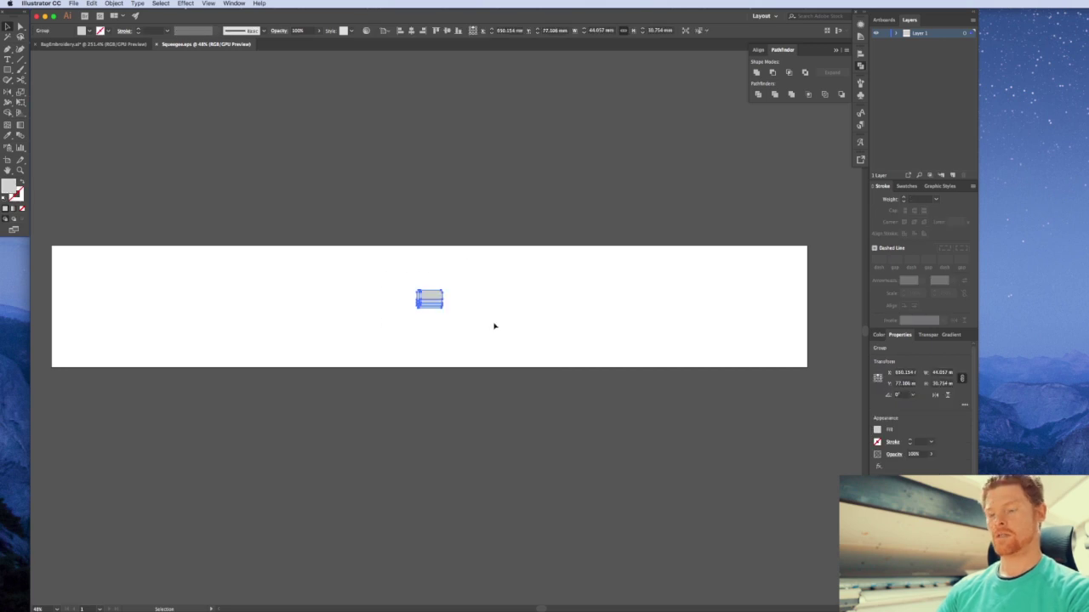
{"action": "key", "text": "super+c"}
{"action": "key", "text": "super+w"}
{"action": "key", "text": "super+v"}
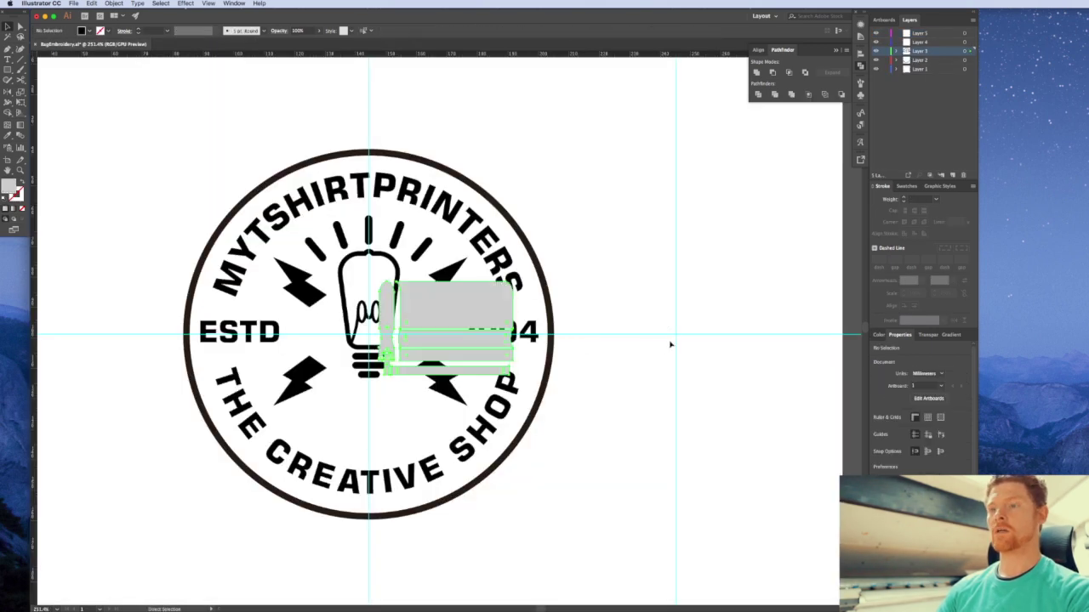
Place the squeegee beneath the light bulb on the centre line and scale it down to about 23.4 mm wide
{"action": "left_click_drag", "start_coordinate": [428, 315], "coordinate": [408, 402]}
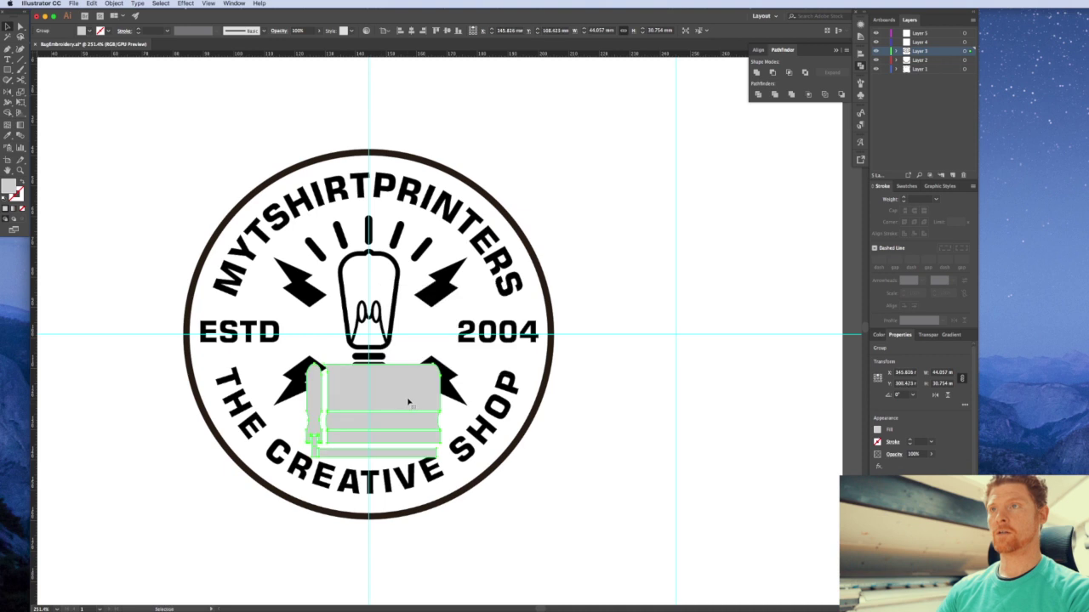
{"action": "key", "text": "e"}
{"action": "left_click_drag", "start_coordinate": [441, 364], "coordinate": [384, 408]}
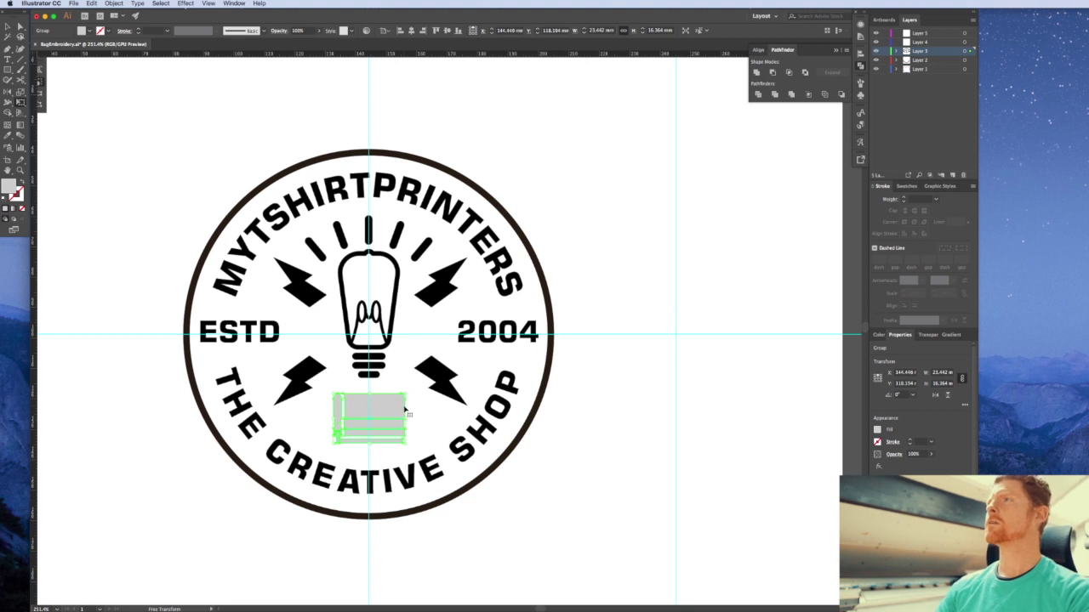
{"action": "key", "text": "v"}
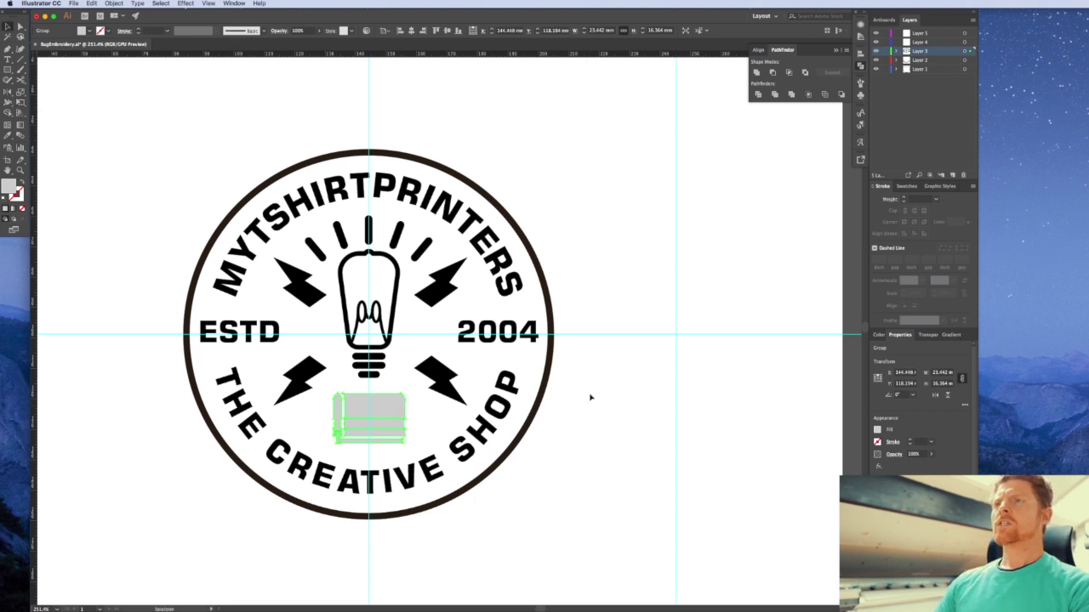
{"action": "left_click", "coordinate": [590, 397]}
Apply the black swatch to the squeegee group, then swap fill and stroke for a black outline with no fill
{"action": "left_click_drag", "start_coordinate": [549, 522], "coordinate": [603, 411]}
{"action": "left_click_drag", "start_coordinate": [415, 304], "coordinate": [475, 402]}
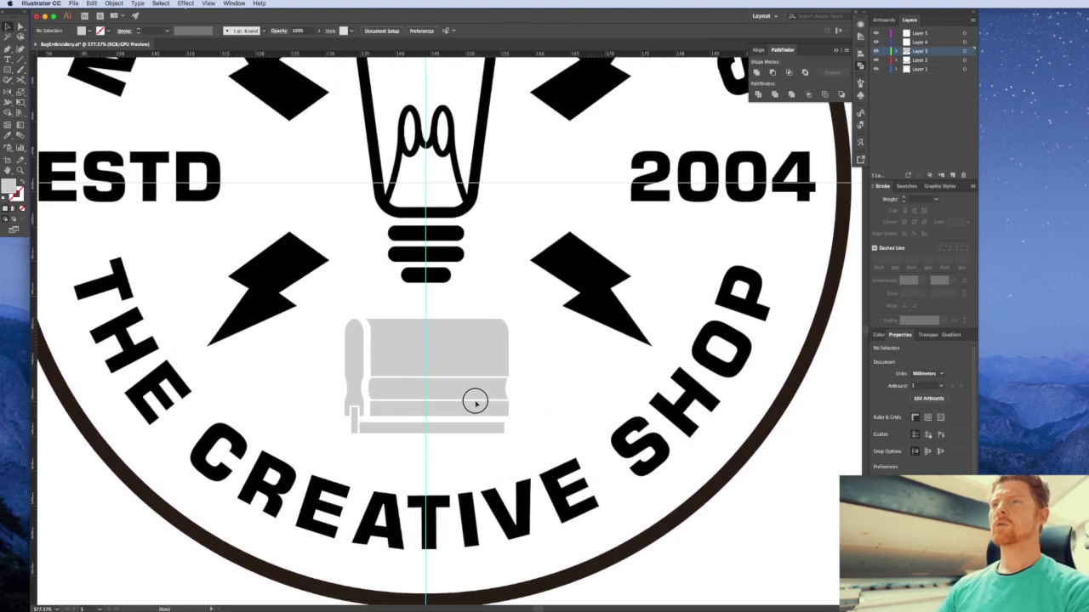
{"action": "left_click", "coordinate": [434, 362]}
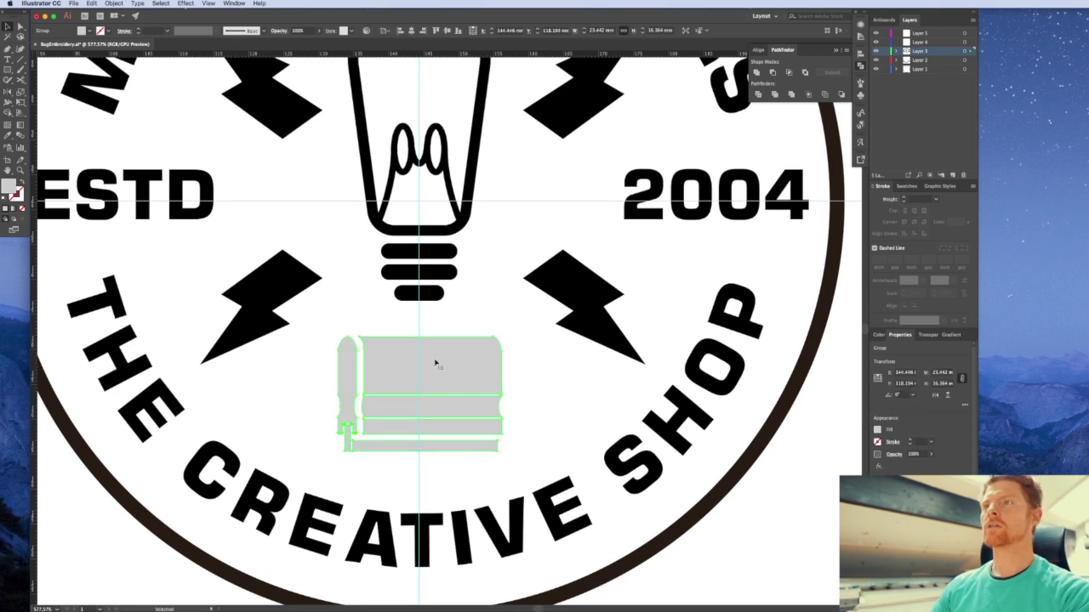
{"action": "left_click", "coordinate": [538, 371]}
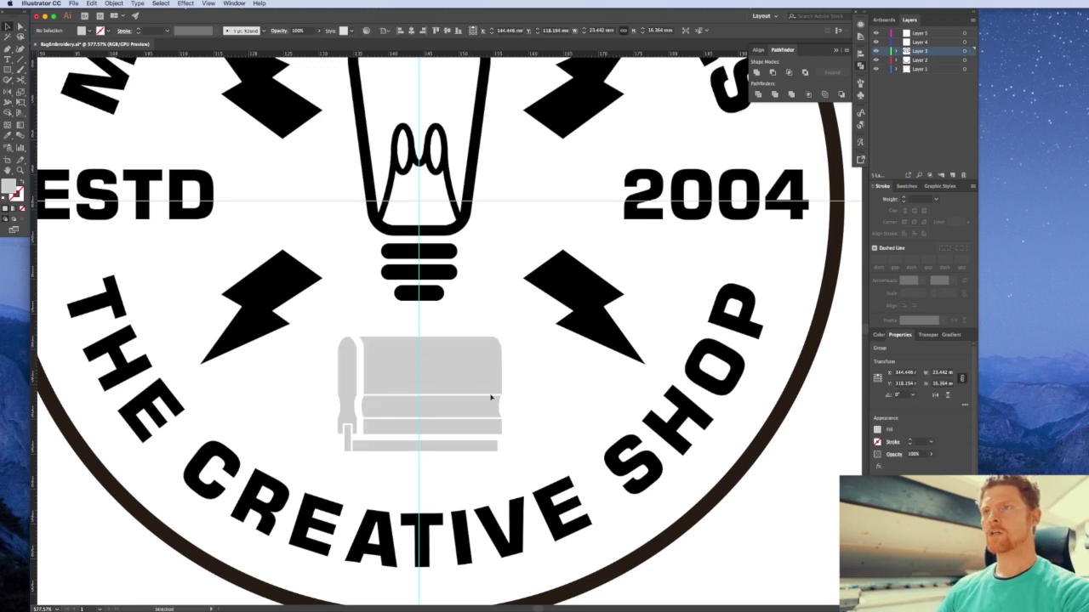
{"action": "left_click", "coordinate": [460, 388]}
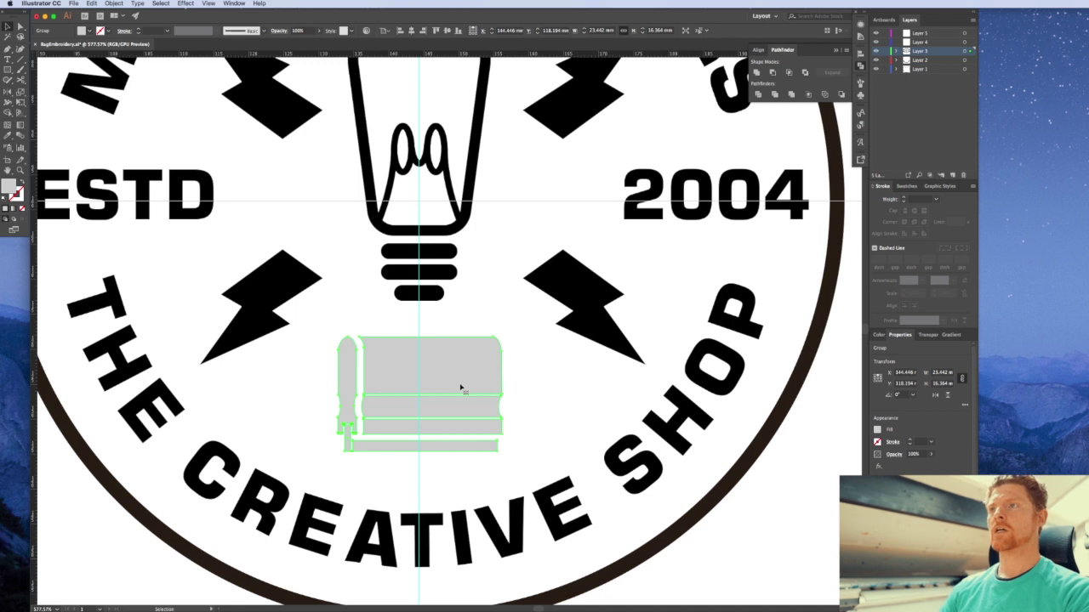
{"action": "left_click", "coordinate": [555, 389]}
{"action": "key", "text": "super+z"}
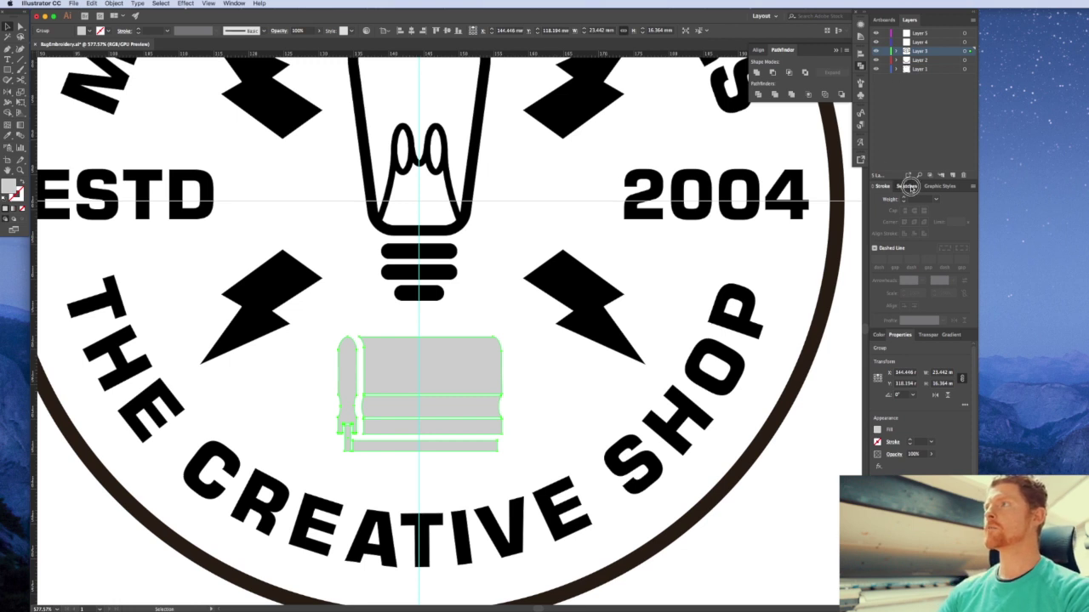
{"action": "left_click", "coordinate": [905, 186]}
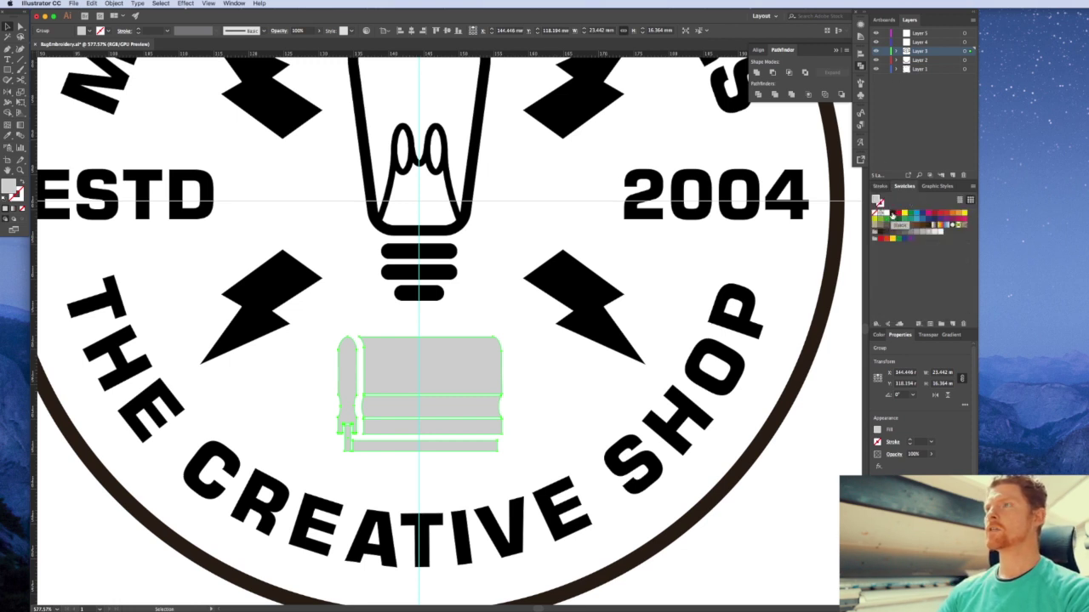
{"action": "left_click", "coordinate": [891, 215]}
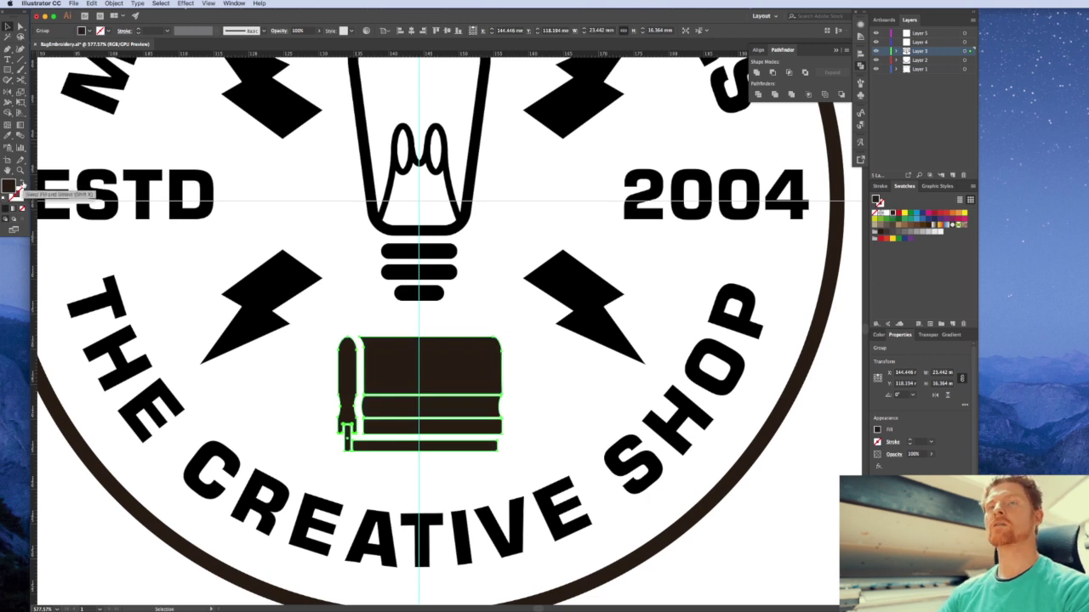
{"action": "left_click", "coordinate": [21, 186]}
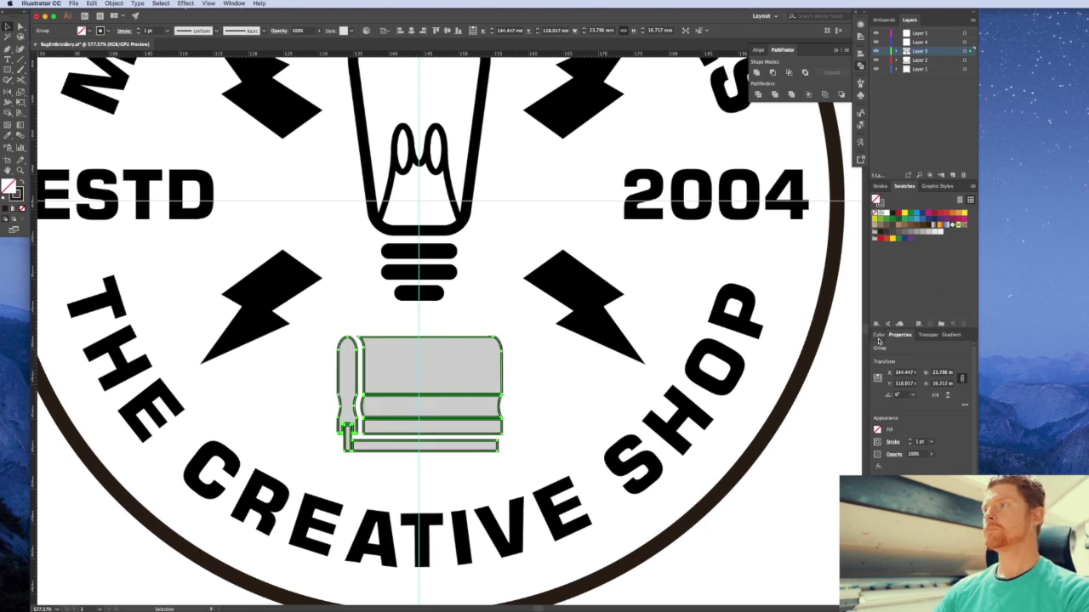
Align the squeegee's stroke to the outside, with round caps and round corner joins, and raise its weight to 4 pt
{"action": "left_click", "coordinate": [877, 187]}
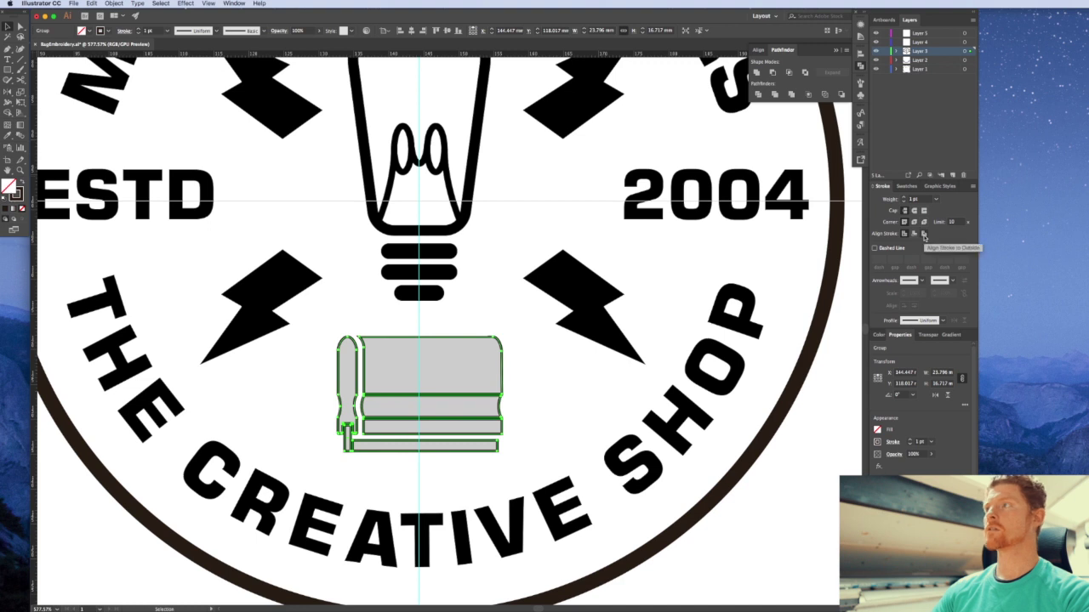
{"action": "left_click", "coordinate": [924, 235]}
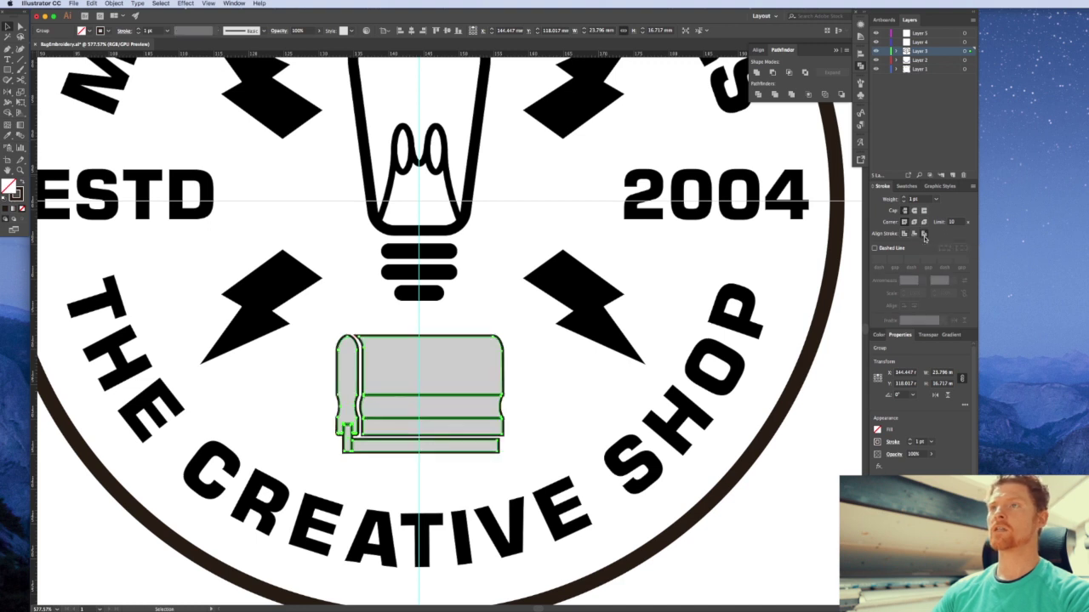
{"action": "left_click", "coordinate": [914, 211]}
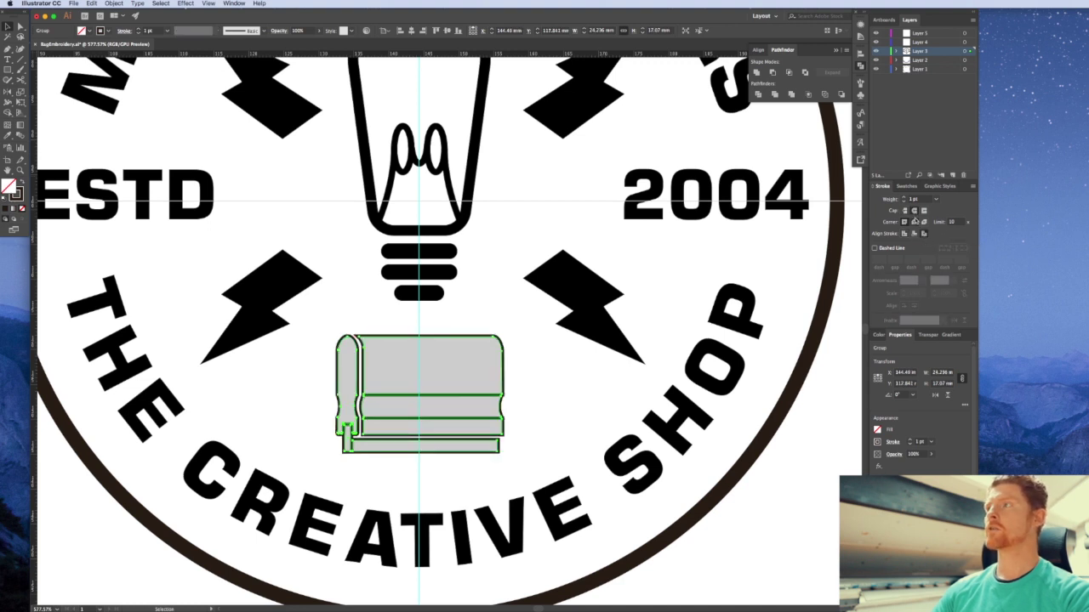
{"action": "left_click", "coordinate": [915, 222]}
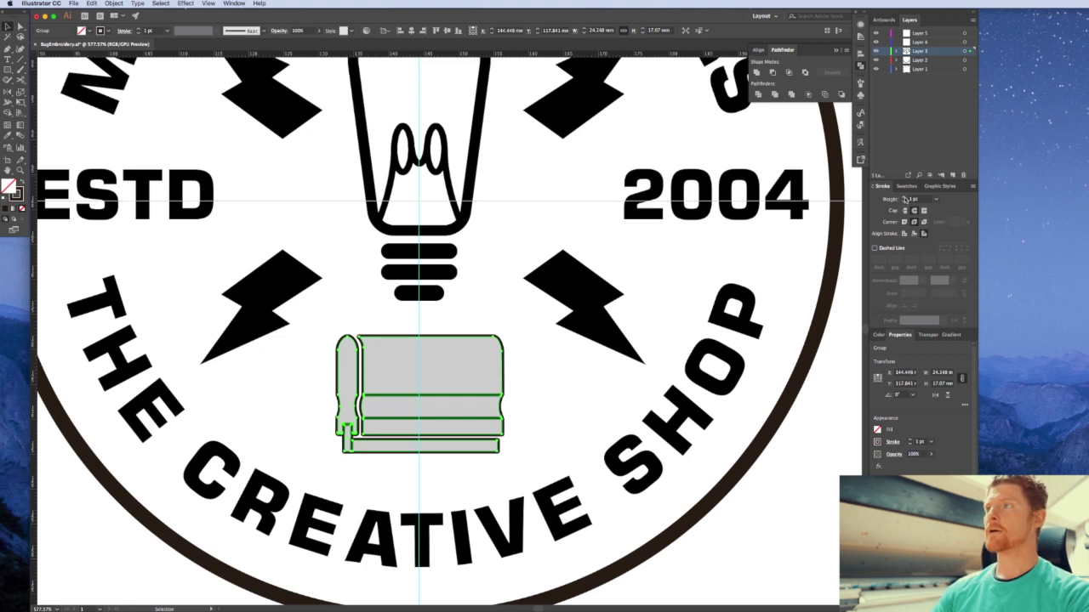
{"action": "left_click", "coordinate": [904, 197]}
{"action": "left_click", "coordinate": [904, 198]}
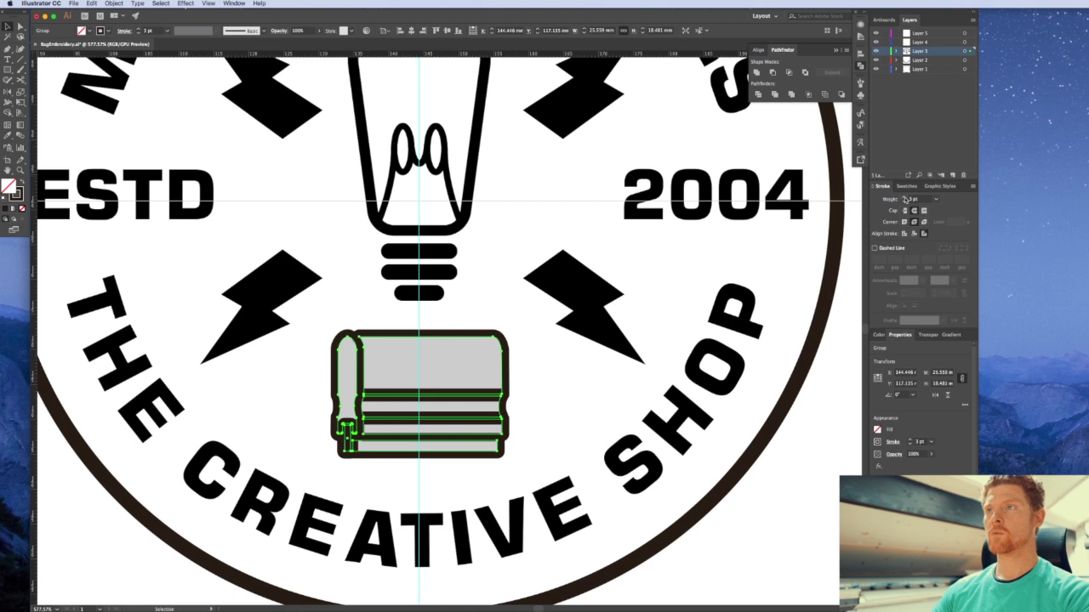
{"action": "left_click", "coordinate": [904, 197]}
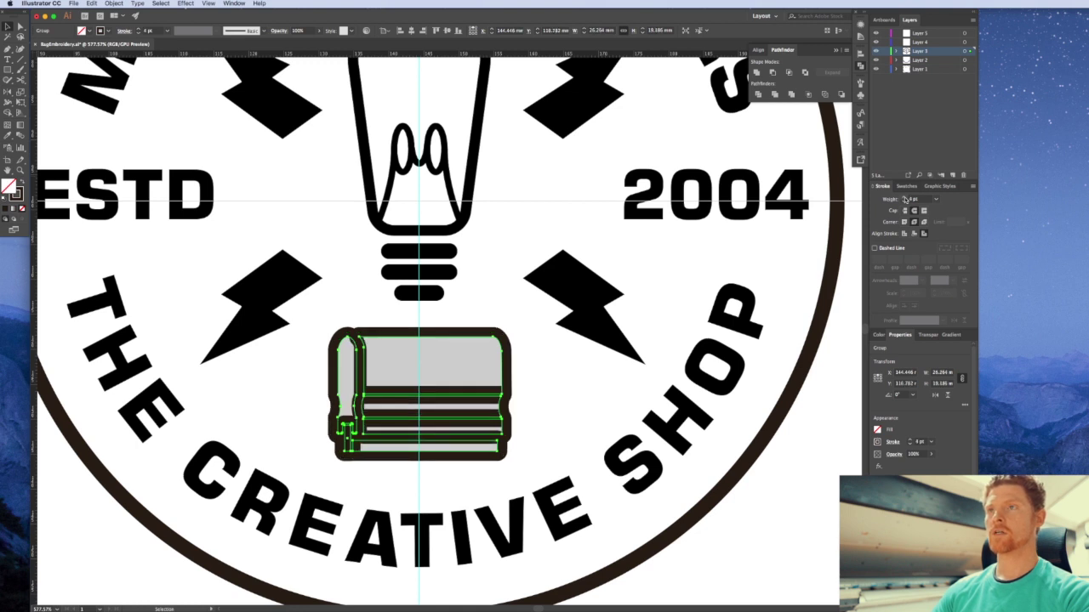
Raise the squeegee's stroke weight to 5 pt and expand its appearance into filled shapes
{"action": "left_click", "coordinate": [904, 198]}
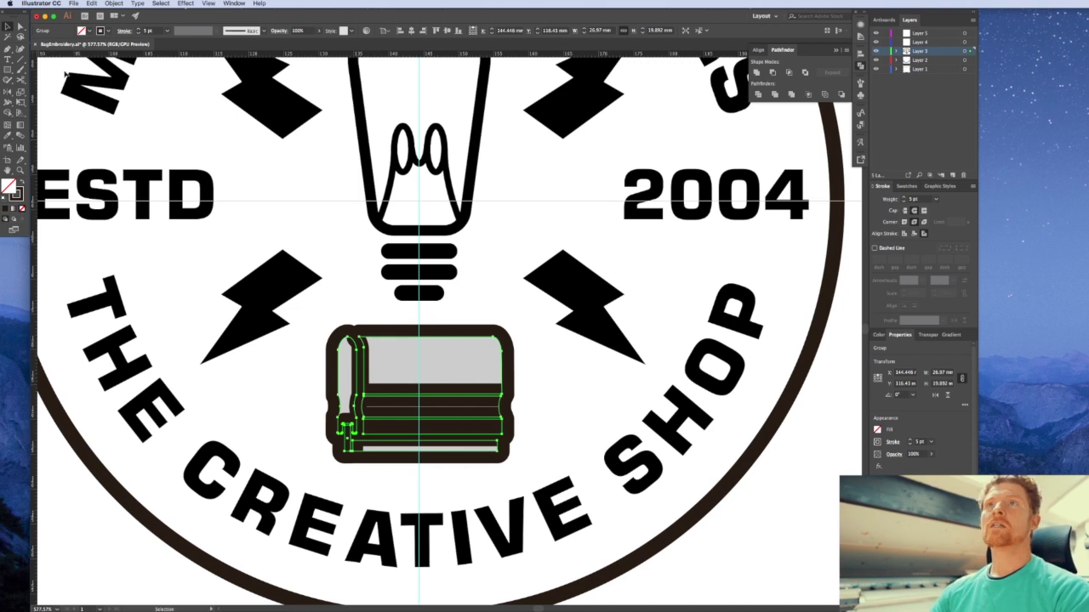
{"action": "left_click", "coordinate": [111, 3]}
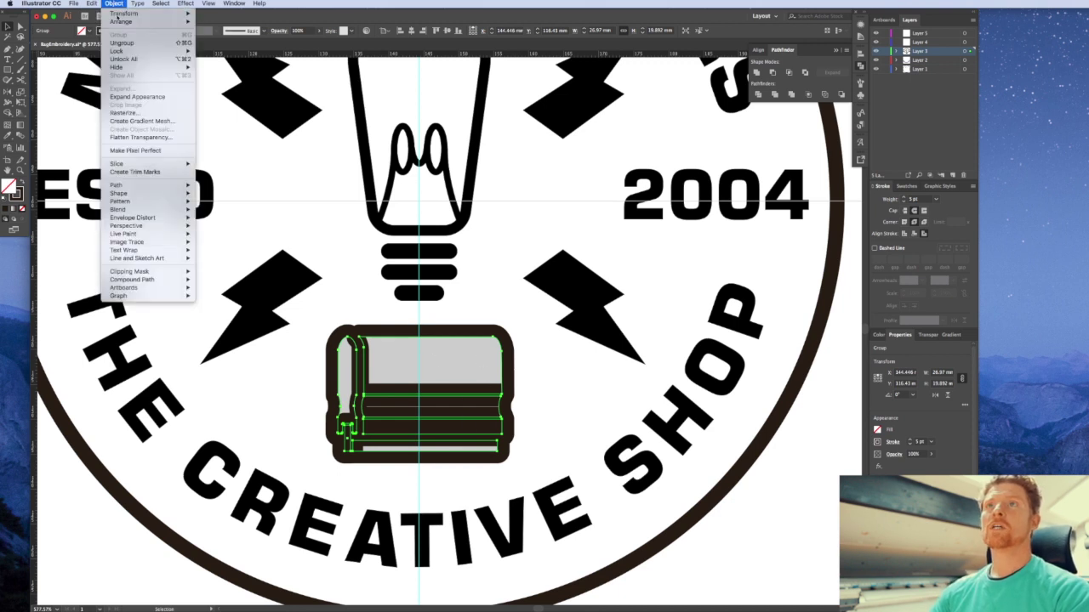
{"action": "left_click", "coordinate": [138, 97]}
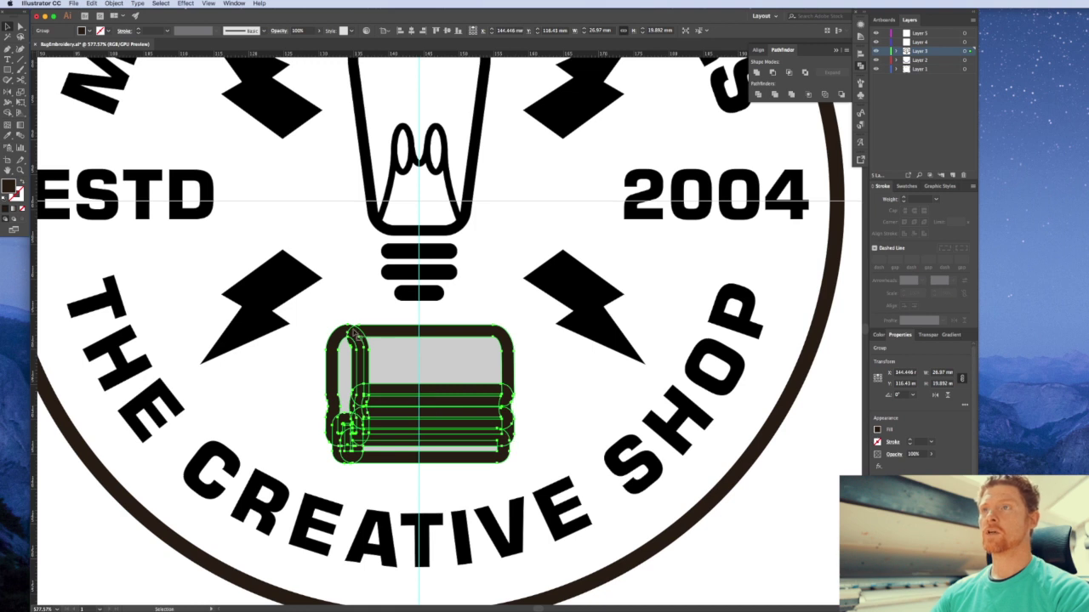
{"action": "key", "text": "a"}
{"action": "left_click", "coordinate": [502, 355]}
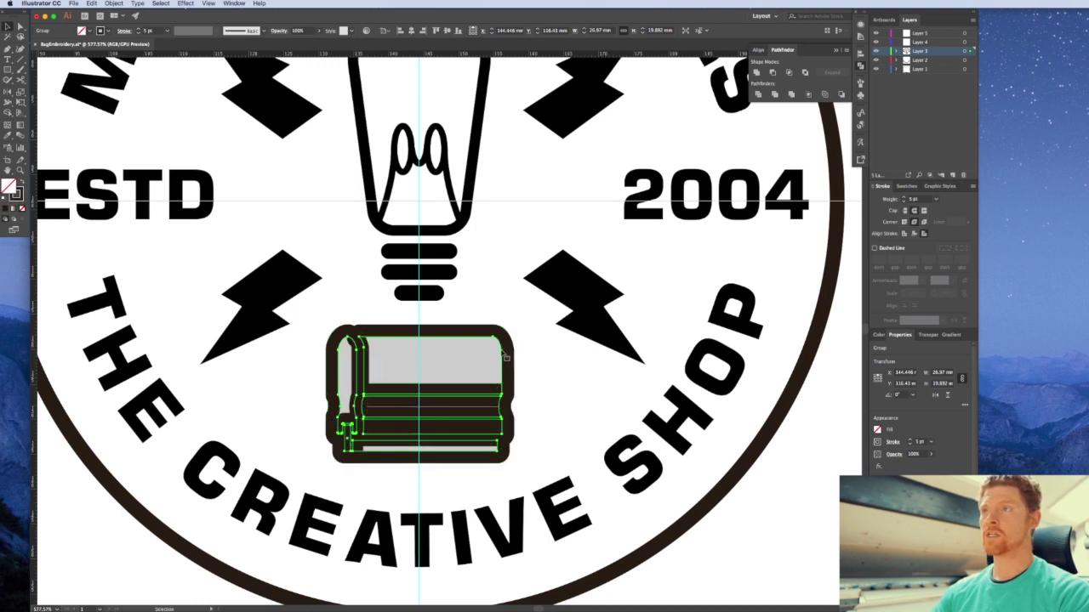
{"action": "key", "text": "v"}
{"action": "left_click", "coordinate": [506, 359]}
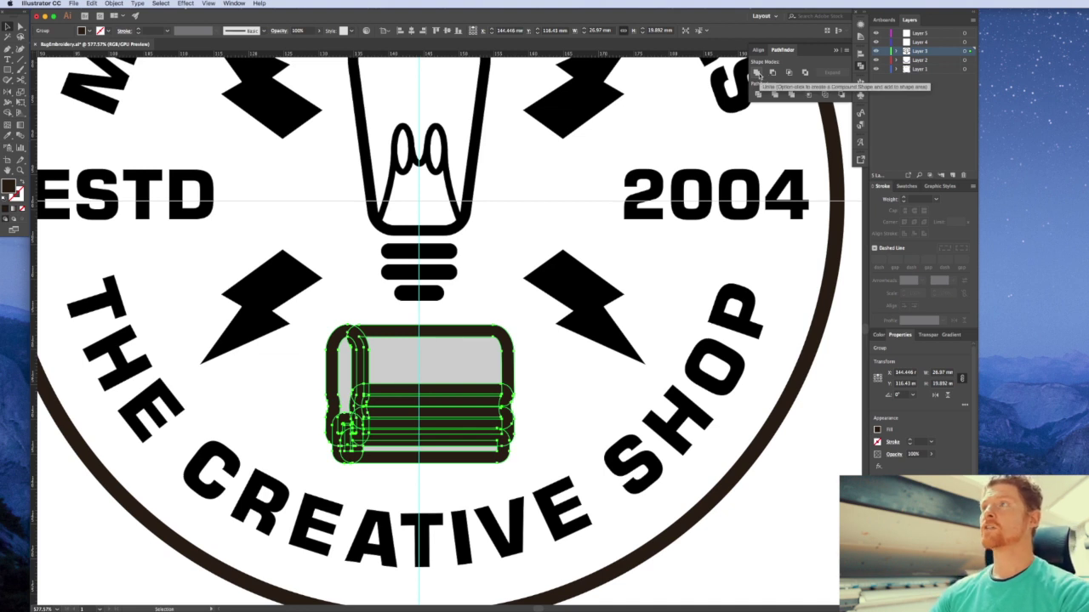
Ungroup the expanded squeegee outlines and merge them into a single compound path using Unite and Expand
{"action": "left_click", "coordinate": [758, 73]}
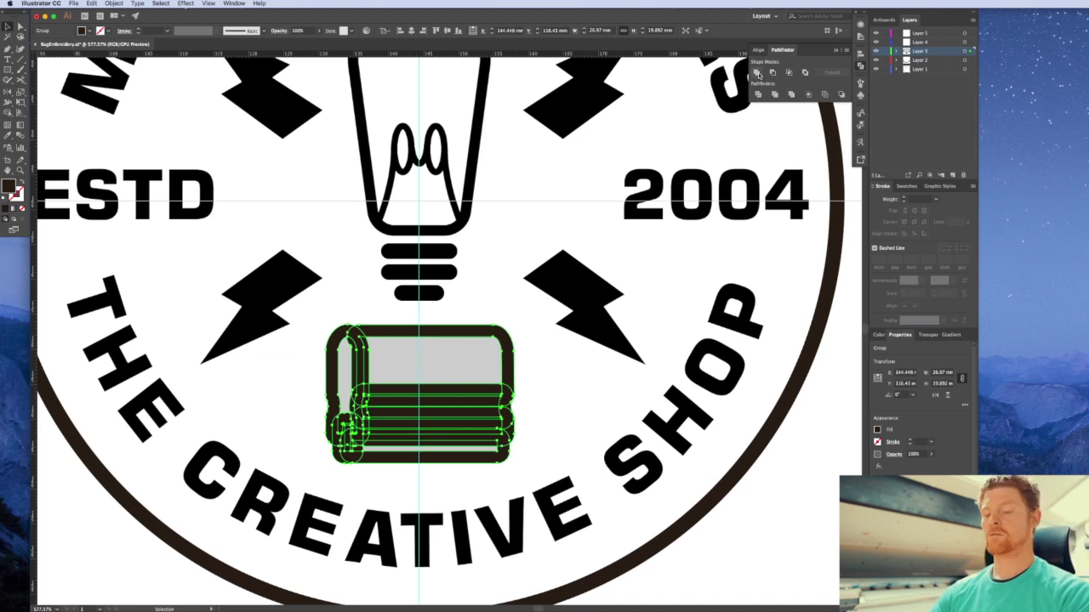
{"action": "key", "text": "a"}
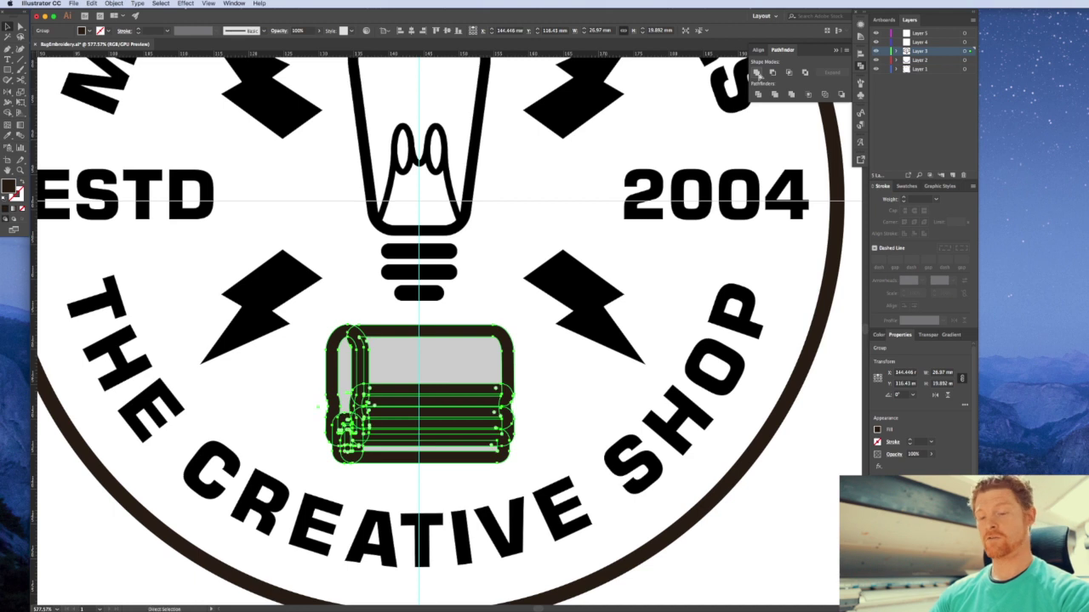
{"action": "key", "text": "v"}
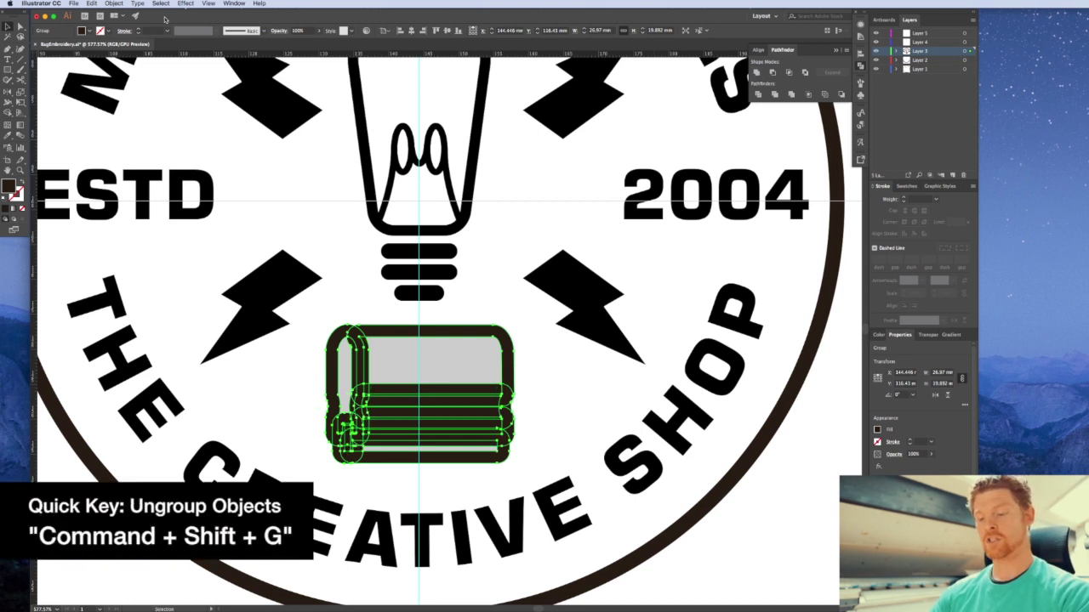
{"action": "left_click", "coordinate": [114, 3]}
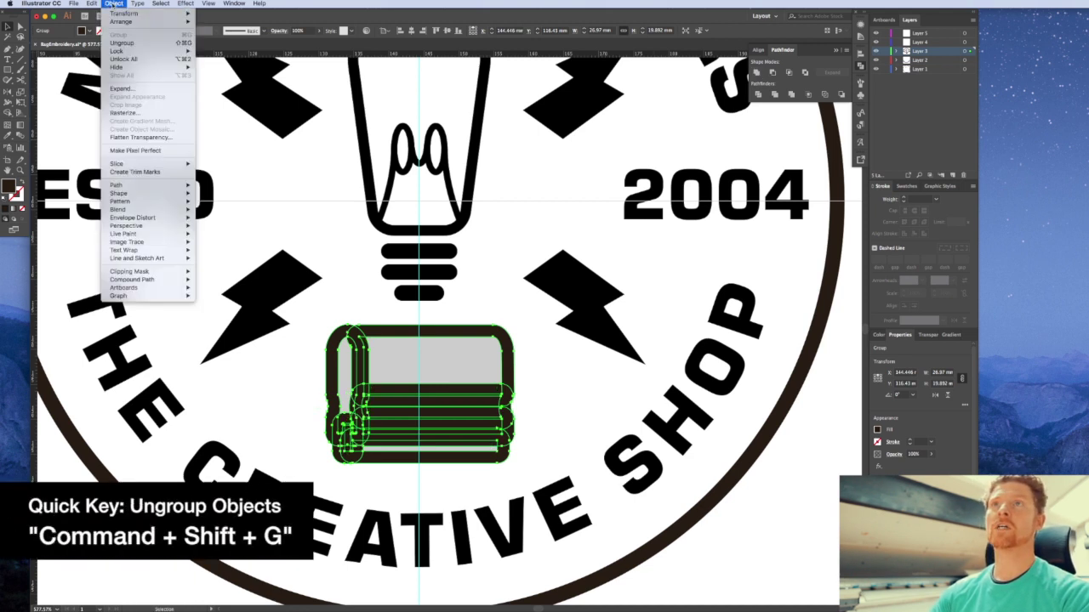
{"action": "left_click", "coordinate": [130, 43]}
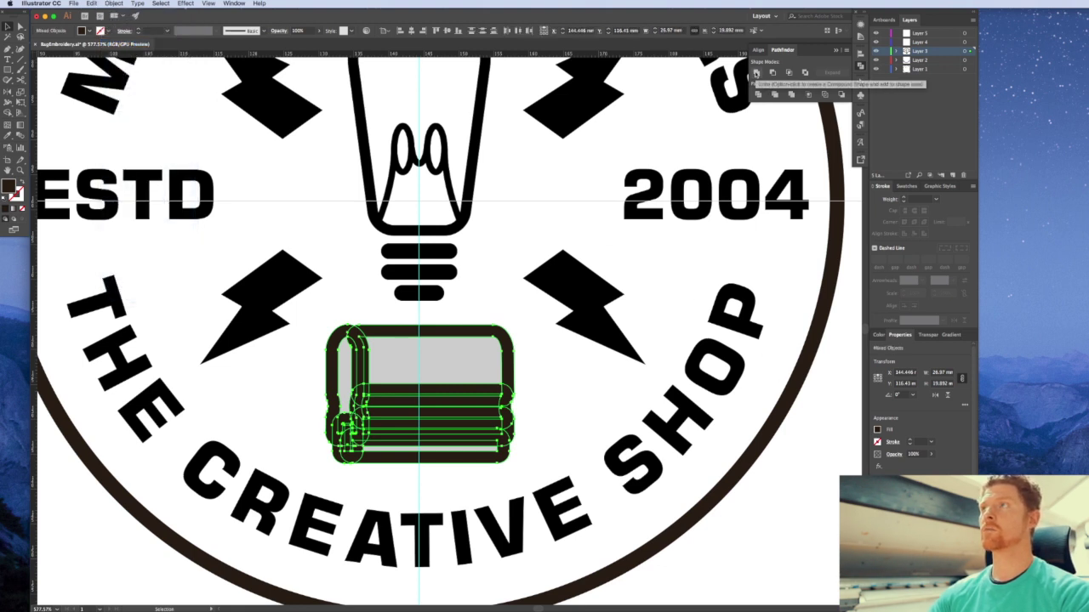
{"action": "left_click", "coordinate": [755, 73], "text": "alt"}
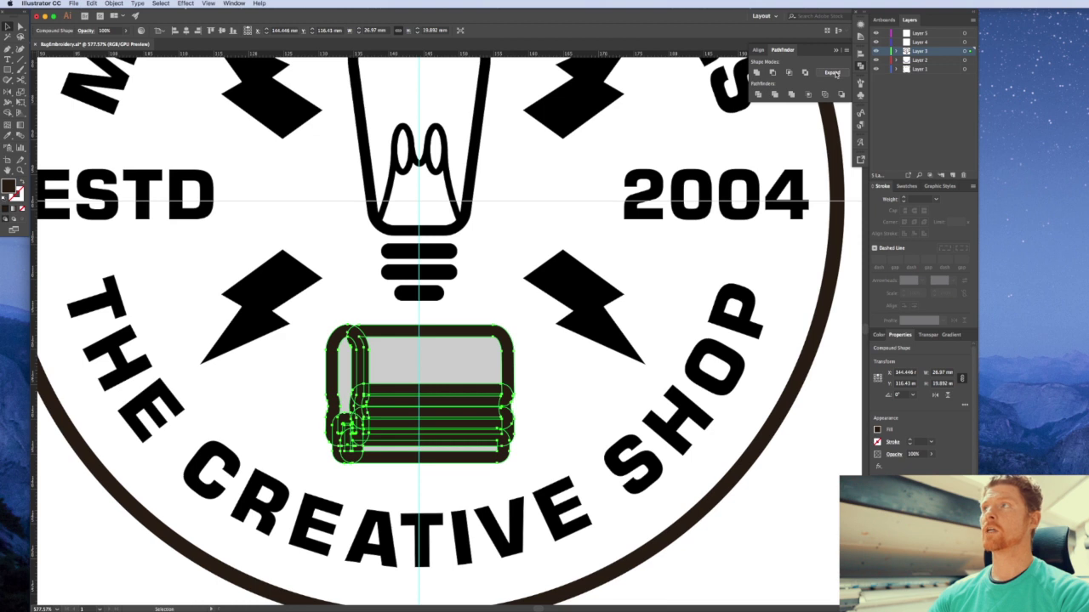
{"action": "left_click", "coordinate": [831, 73]}
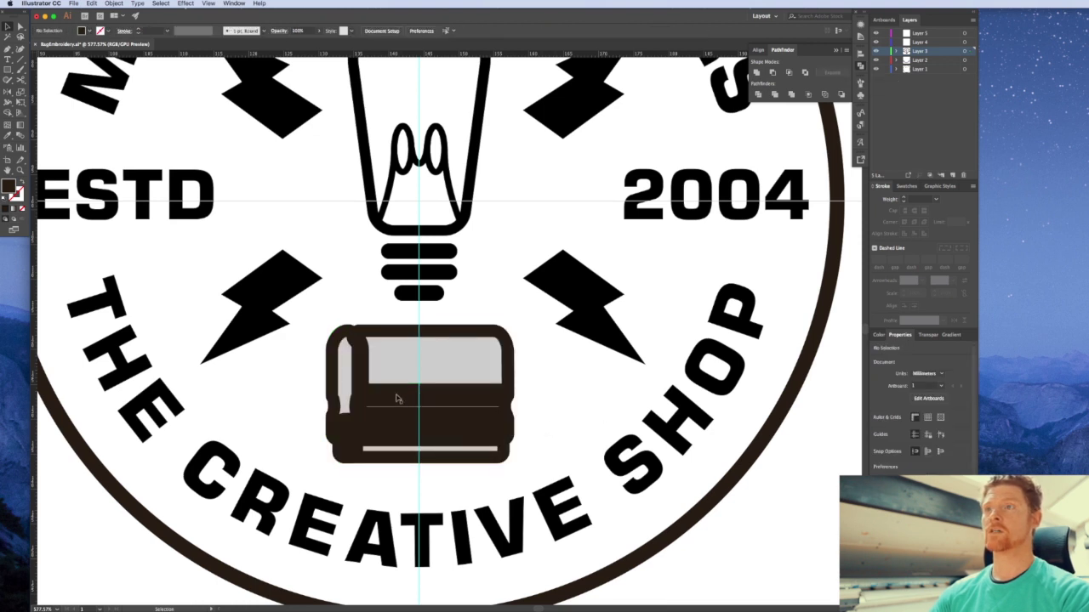
Delete the four inner cut-out paths from the merged black shape to make a solid squeegee silhouette
{"action": "left_click", "coordinate": [535, 372]}
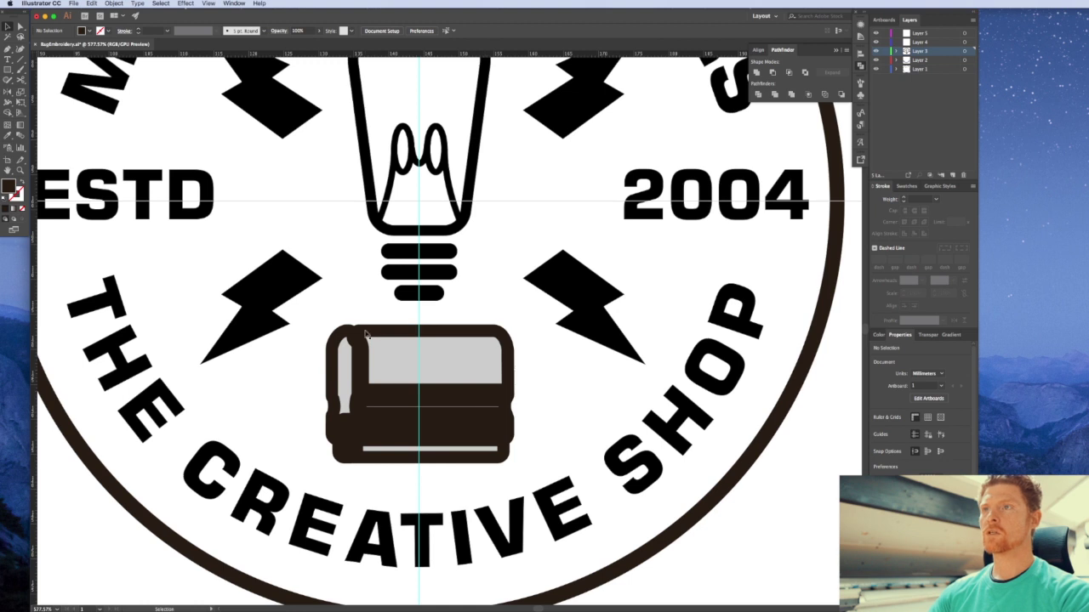
{"action": "left_click", "coordinate": [457, 407]}
{"action": "left_click", "coordinate": [555, 375]}
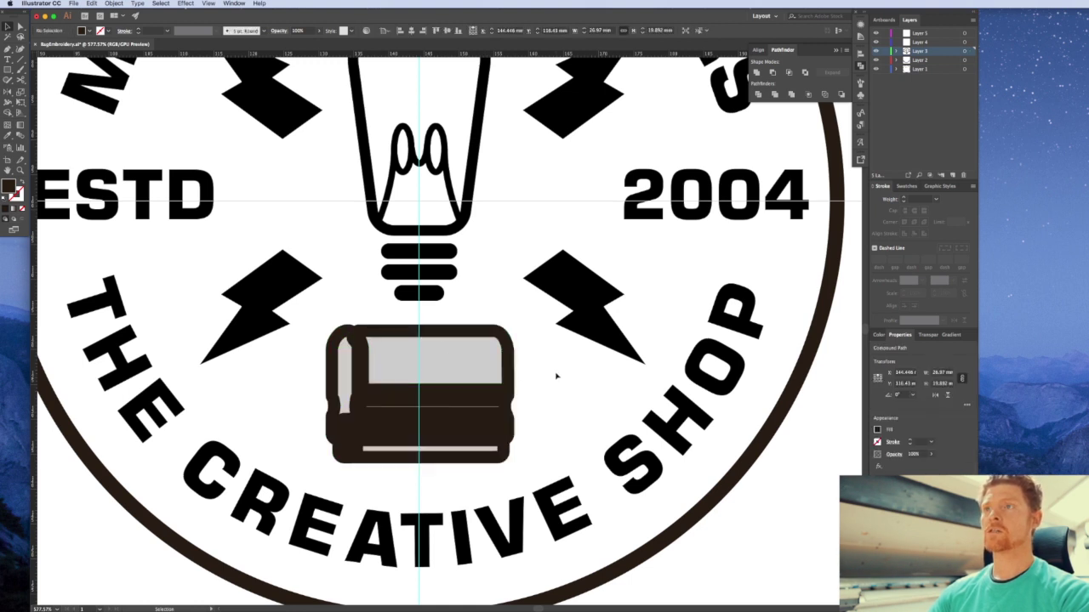
{"action": "left_click", "coordinate": [20, 26]}
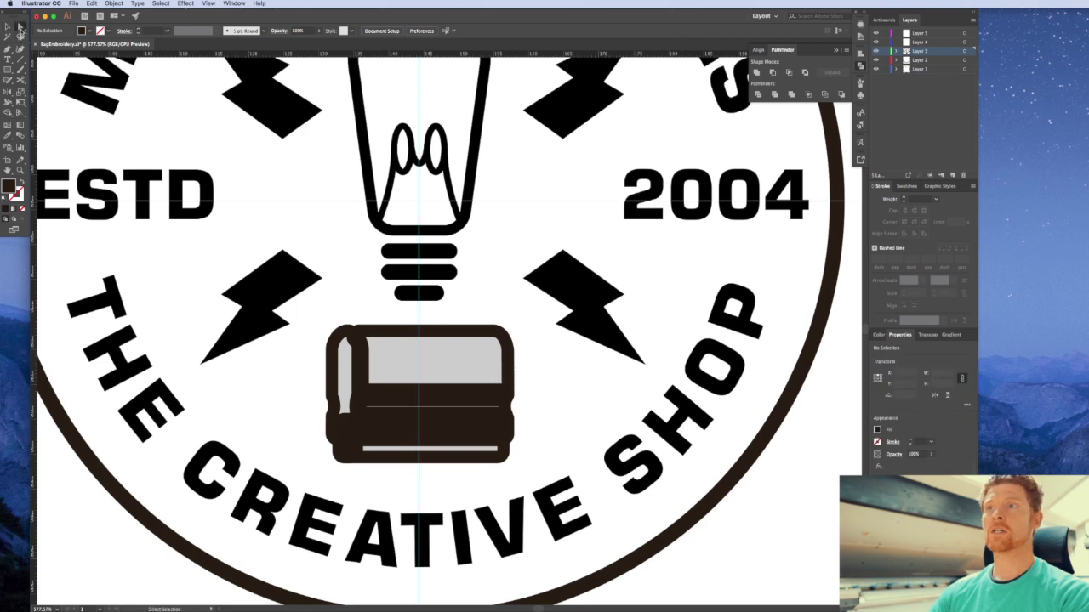
{"action": "left_click", "coordinate": [349, 414]}
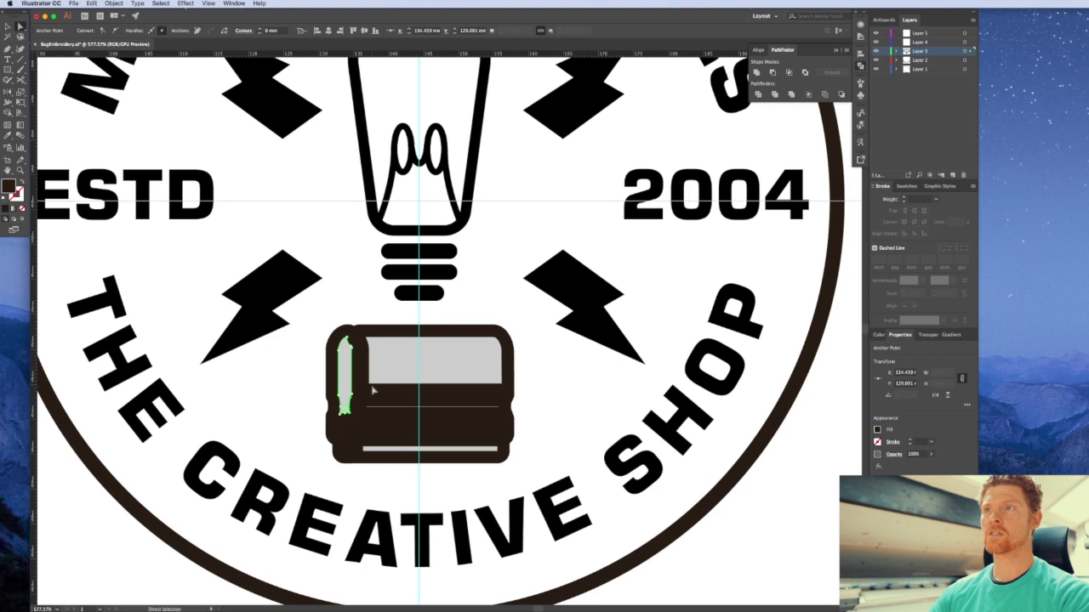
{"action": "left_click", "coordinate": [373, 382], "text": "shift"}
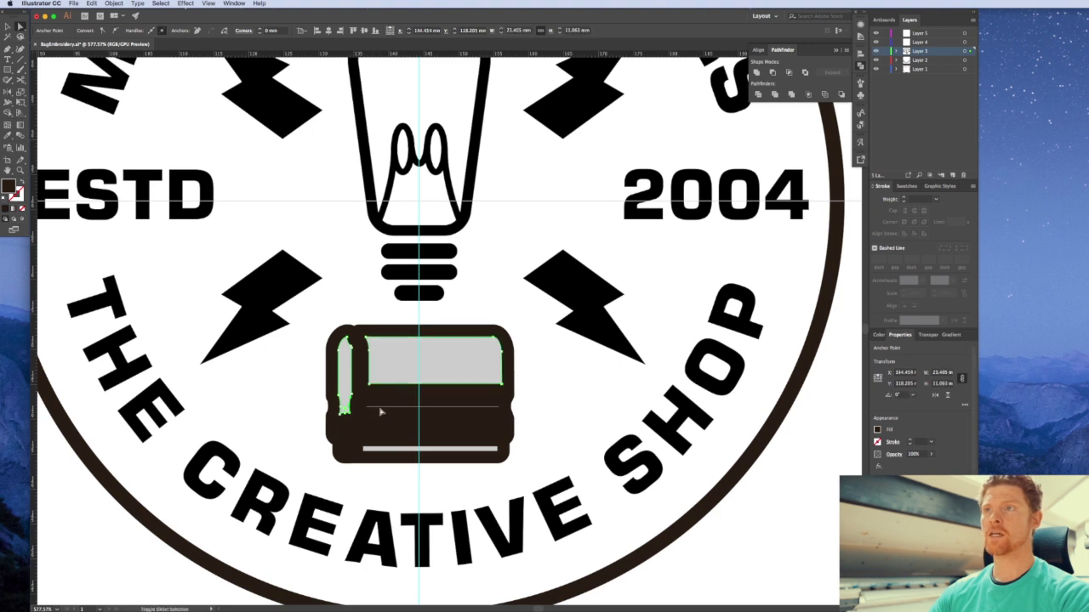
{"action": "left_click", "coordinate": [379, 408], "text": "shift"}
{"action": "left_click", "coordinate": [389, 448], "text": "shift"}
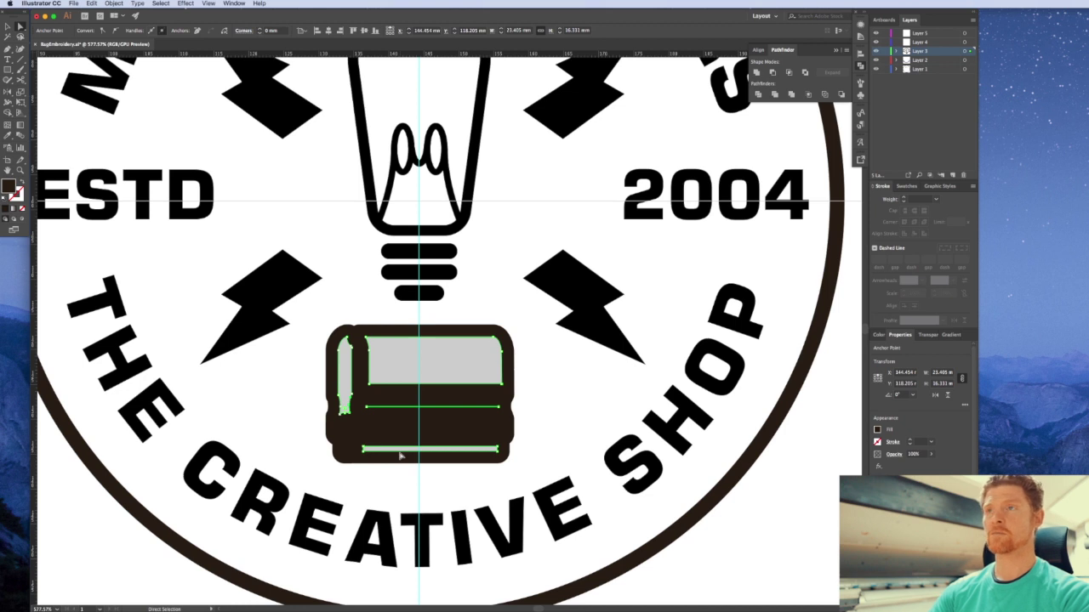
{"action": "key", "text": "Delete"}
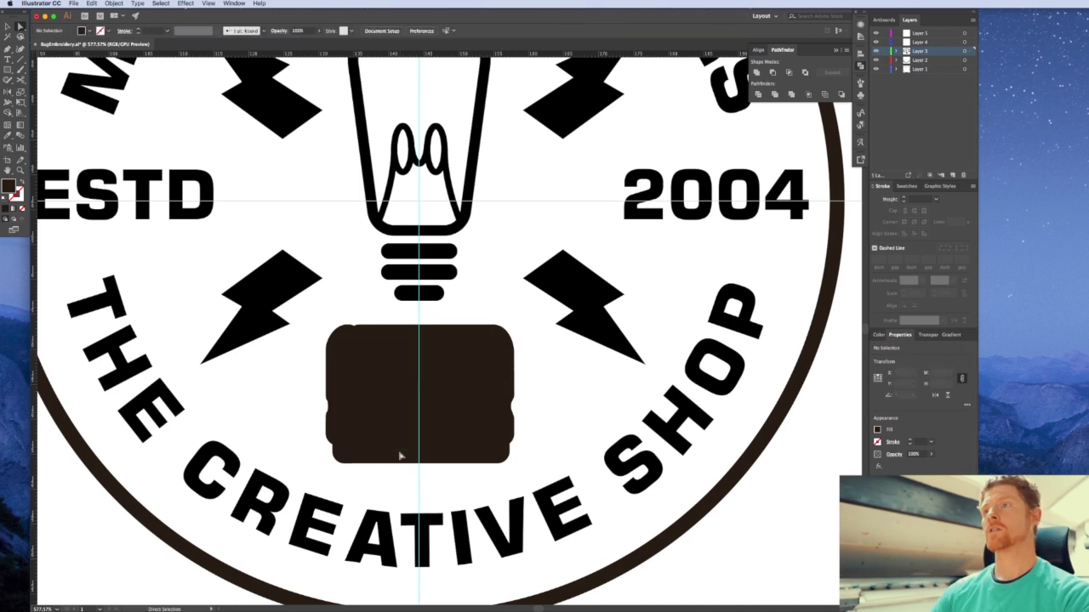
Remove the anchor points that form the small notch in the upper-left edge of the black silhouette
{"action": "key", "text": "v"}
{"action": "left_click", "coordinate": [452, 423]}
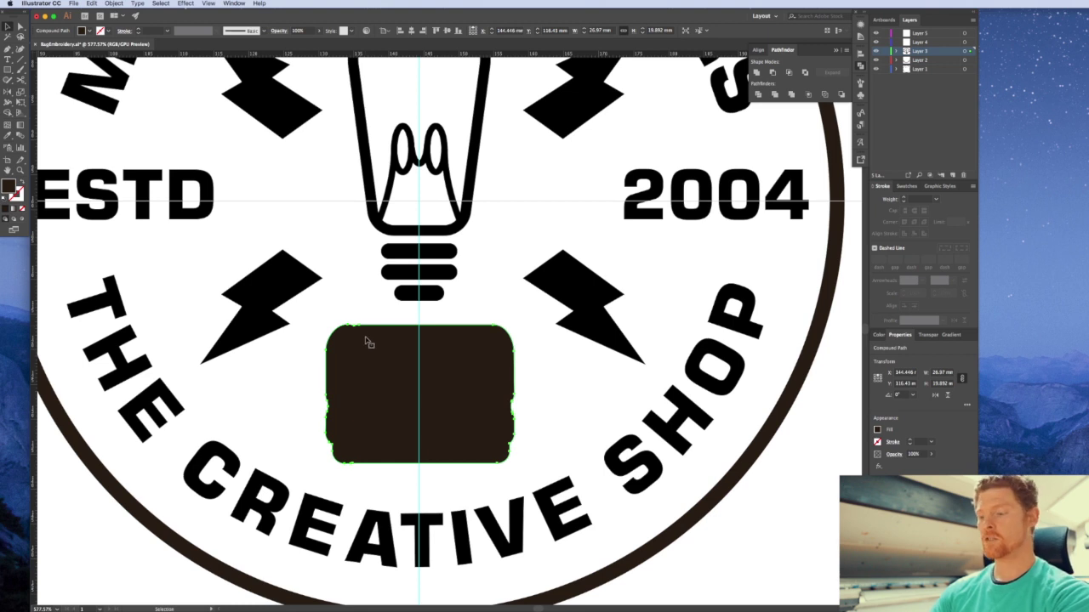
{"action": "key", "text": "p"}
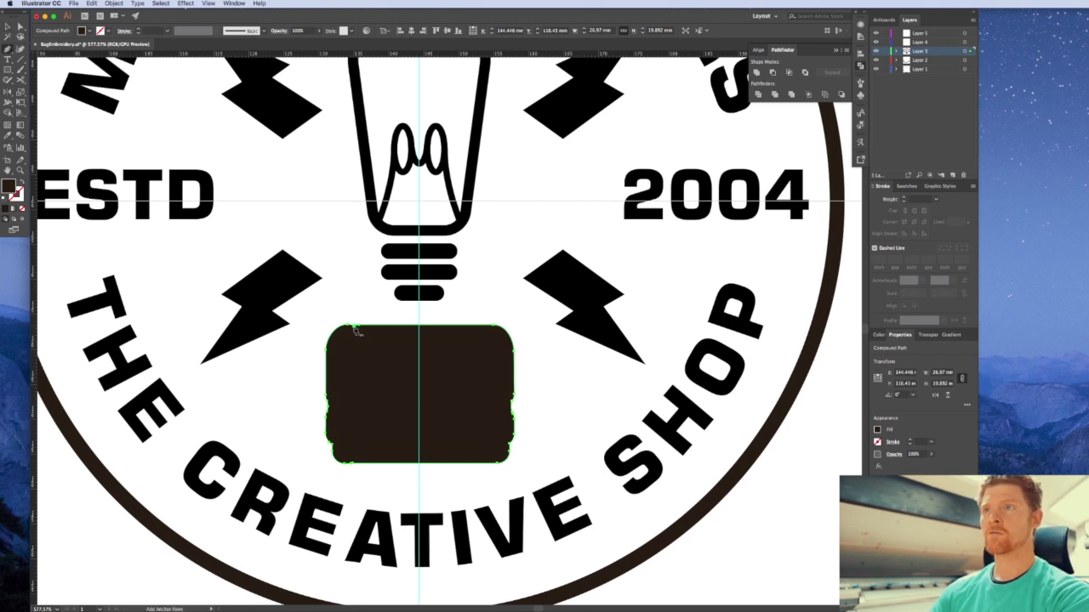
{"action": "left_click", "coordinate": [354, 325]}
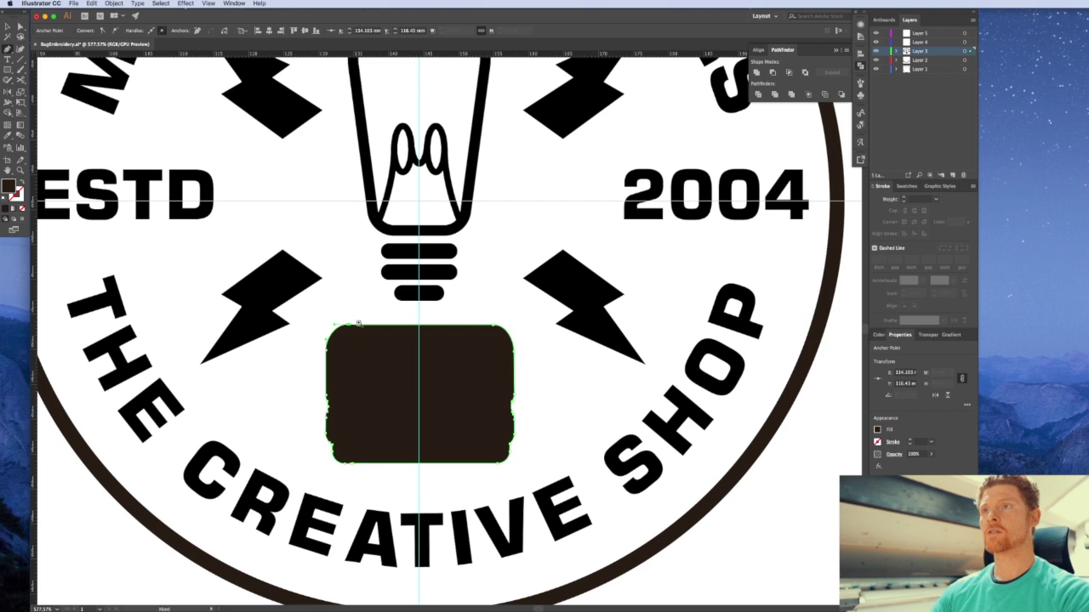
{"action": "left_click_drag", "start_coordinate": [354, 323], "coordinate": [400, 353]}
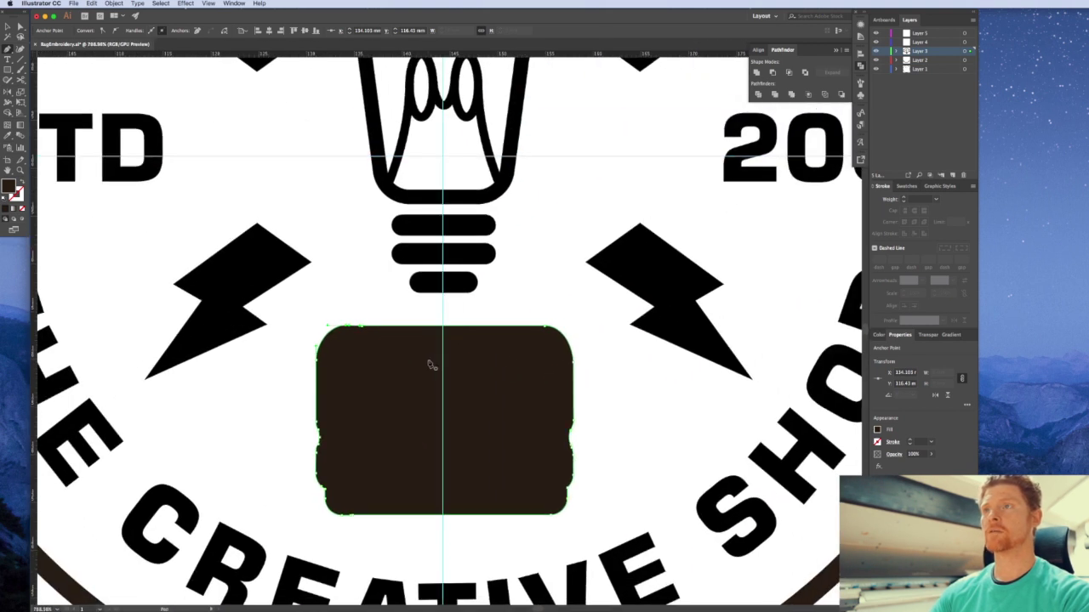
{"action": "left_click", "coordinate": [283, 429]}
{"action": "scroll", "coordinate": [561, 488], "scroll_direction": "down", "scroll_amount": 3}
{"action": "scroll", "coordinate": [561, 487], "scroll_direction": "right", "scroll_amount": 1}
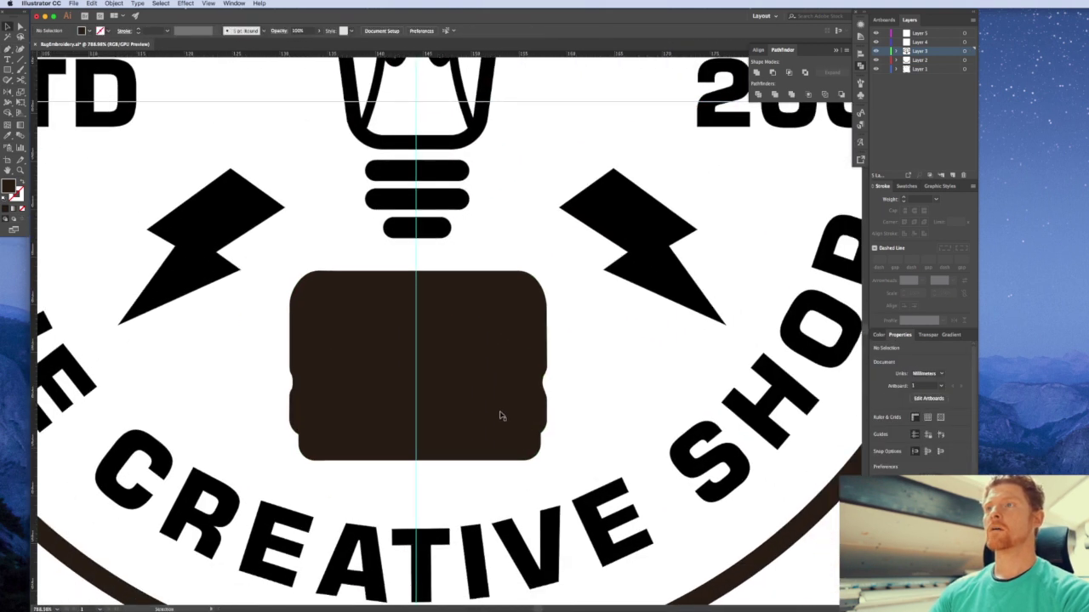
Cut the black silhouette and paste it in place behind the grey squeegee artwork
{"action": "left_click", "coordinate": [502, 419]}
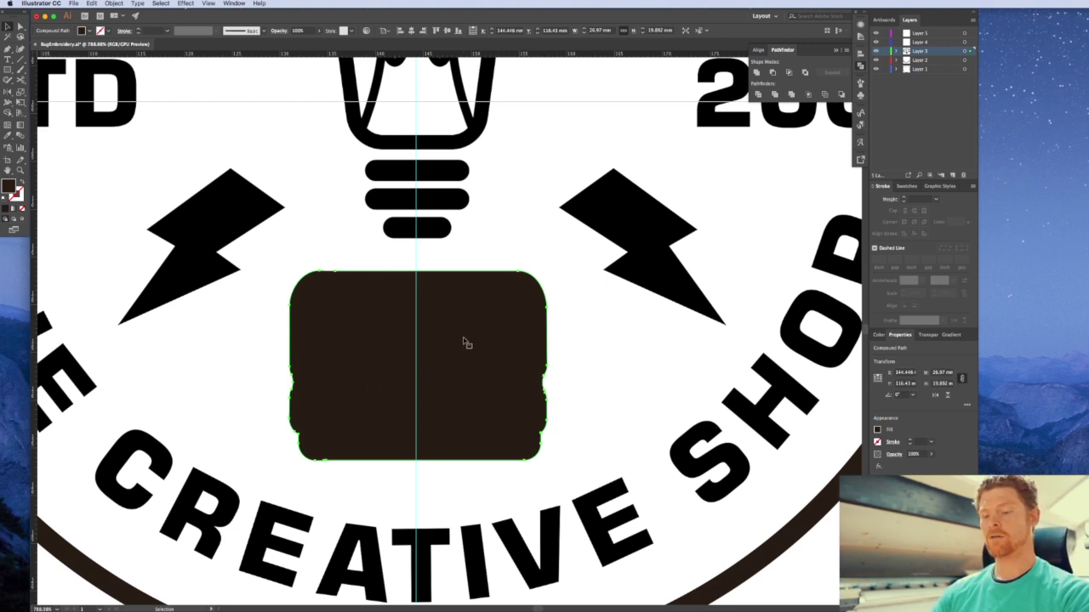
{"action": "key", "text": "a"}
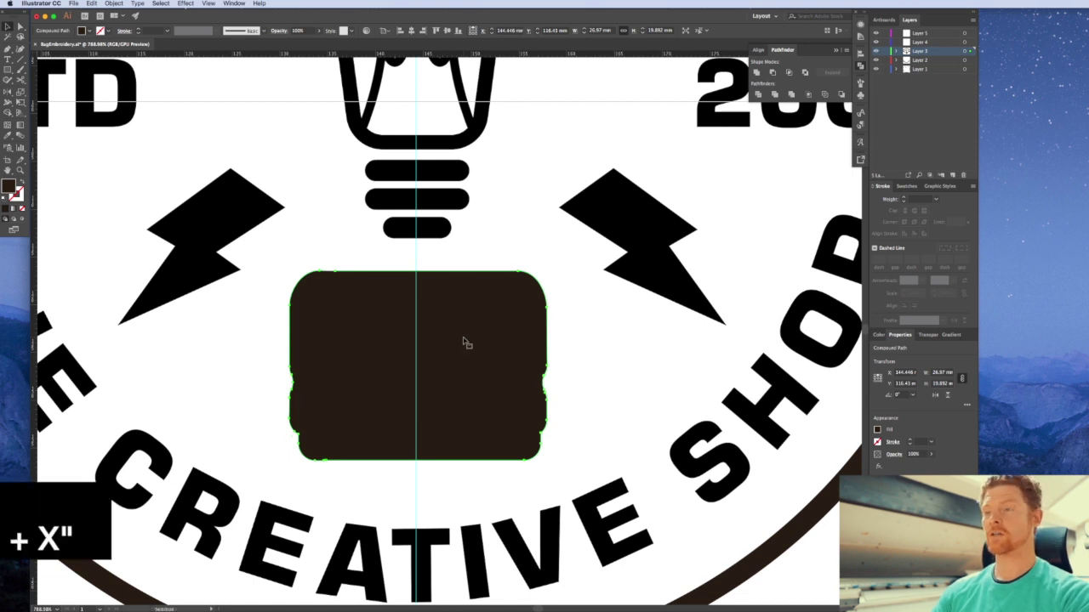
{"action": "key", "text": "super+x"}
{"action": "key", "text": "v"}
{"action": "left_click", "coordinate": [463, 342]}
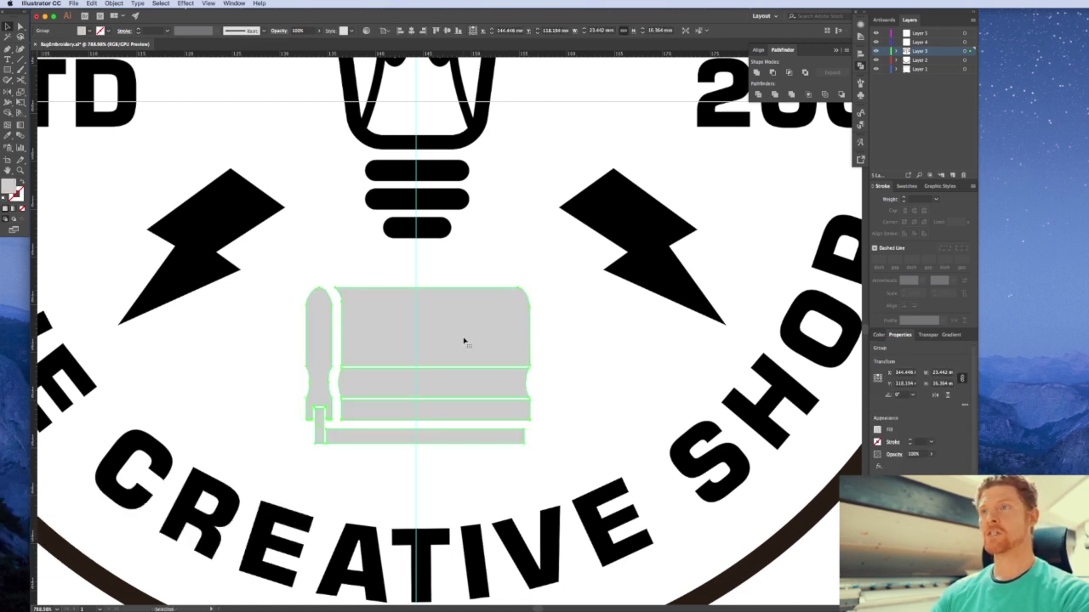
{"action": "key", "text": "a"}
{"action": "key", "text": "super+b"}
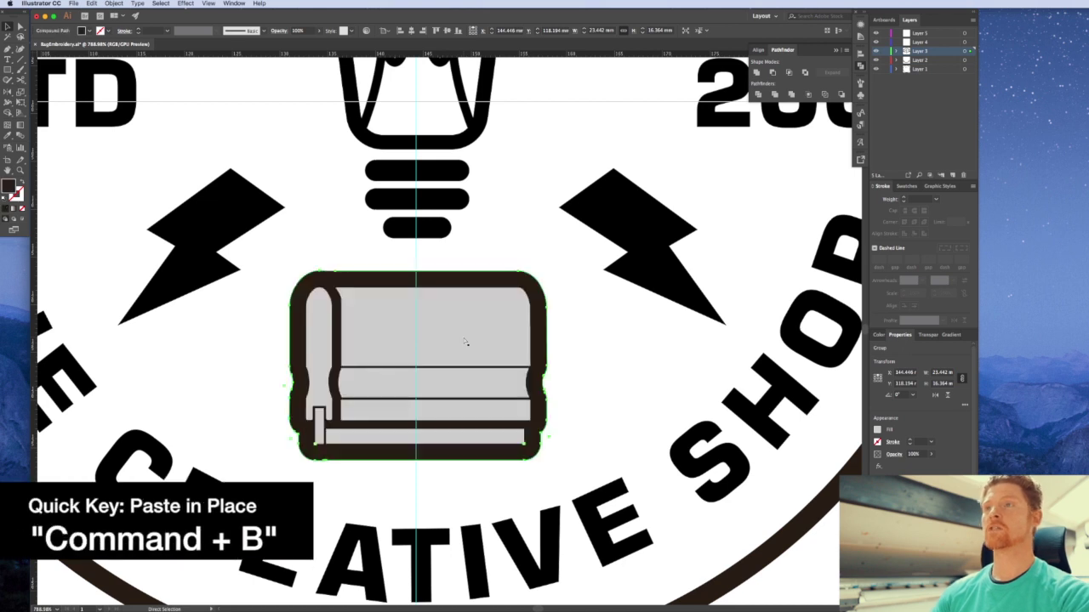
{"action": "left_click", "coordinate": [606, 350]}
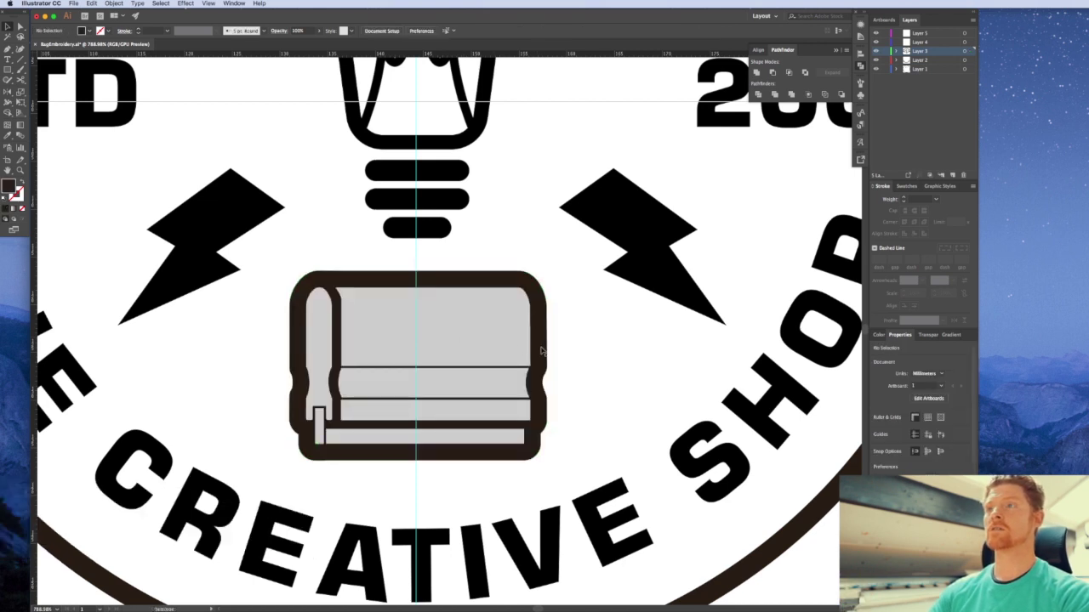
Combine the grey squeegee pieces into one compound path using Unite and Expand
{"action": "left_click", "coordinate": [475, 314]}
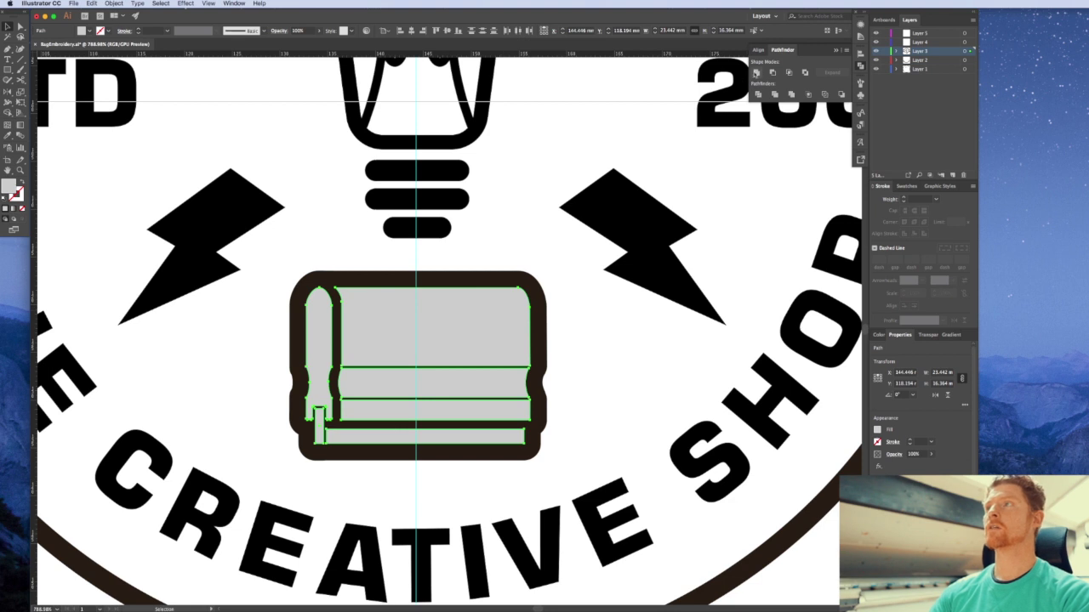
{"action": "left_click", "coordinate": [756, 73], "text": "alt"}
{"action": "left_click", "coordinate": [833, 73]}
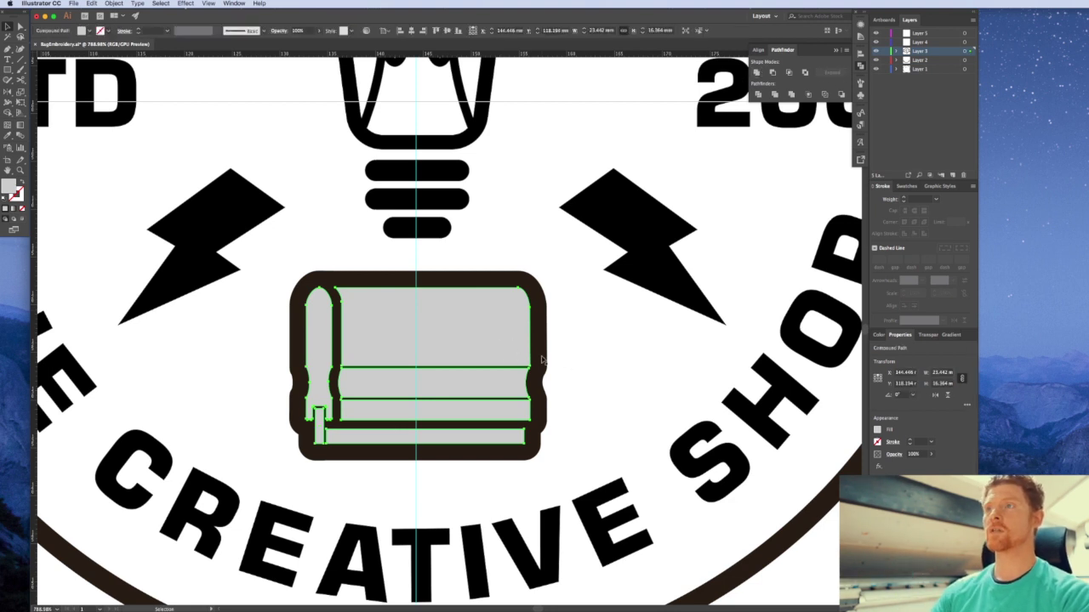
{"action": "left_click", "coordinate": [579, 356]}
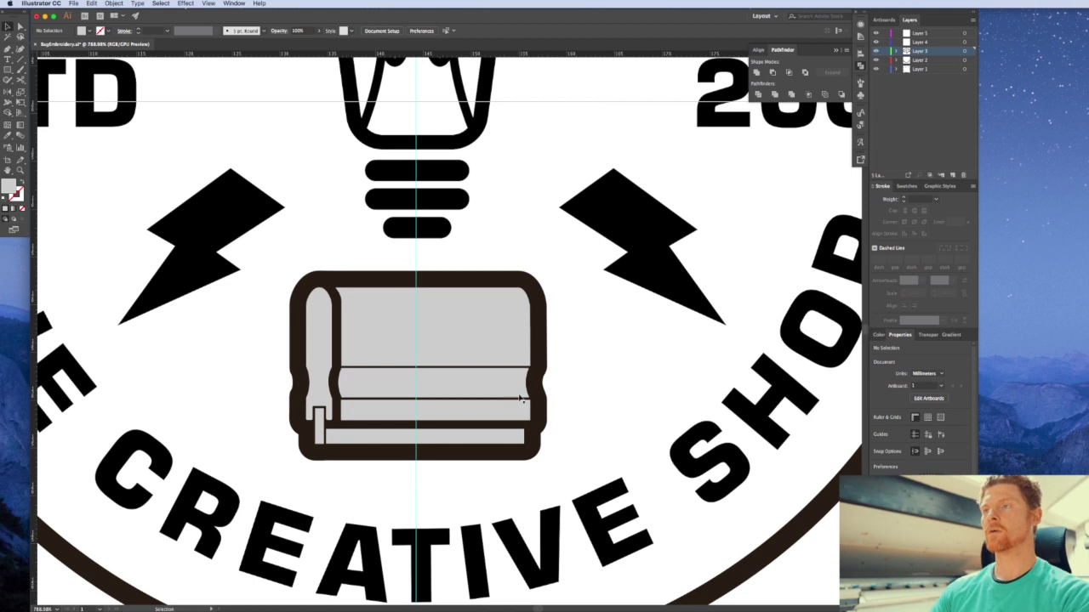
{"action": "left_click", "coordinate": [503, 396]}
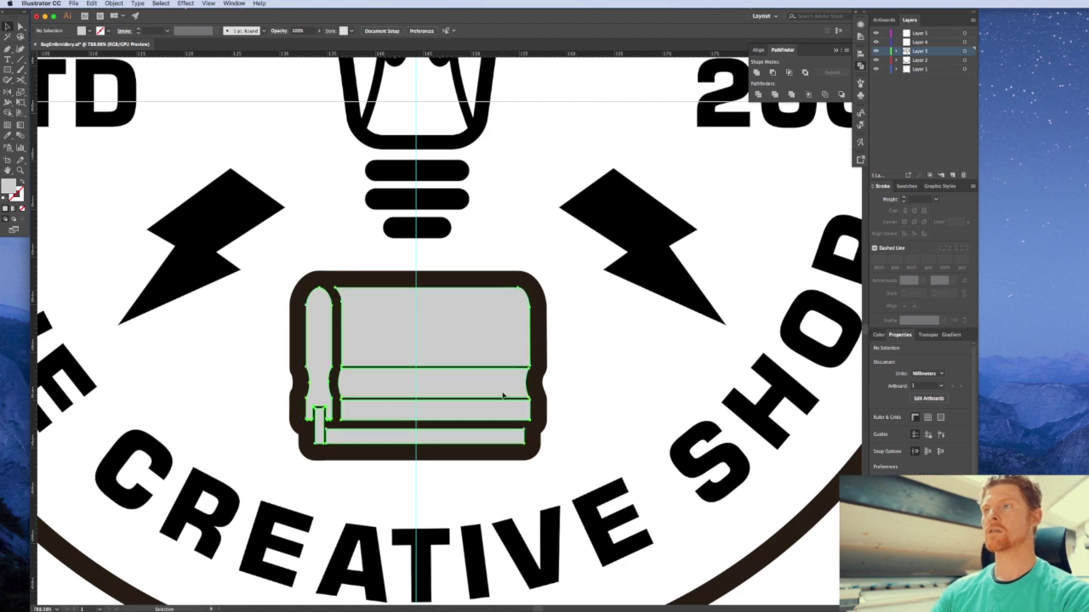
{"action": "left_click", "coordinate": [596, 378]}
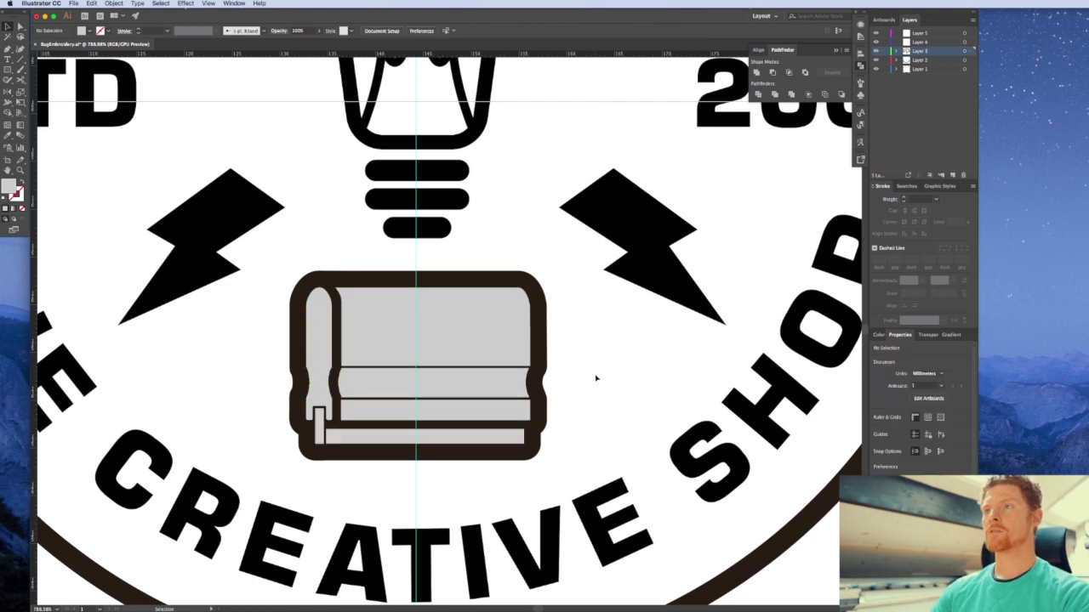
{"action": "left_click", "coordinate": [498, 388]}
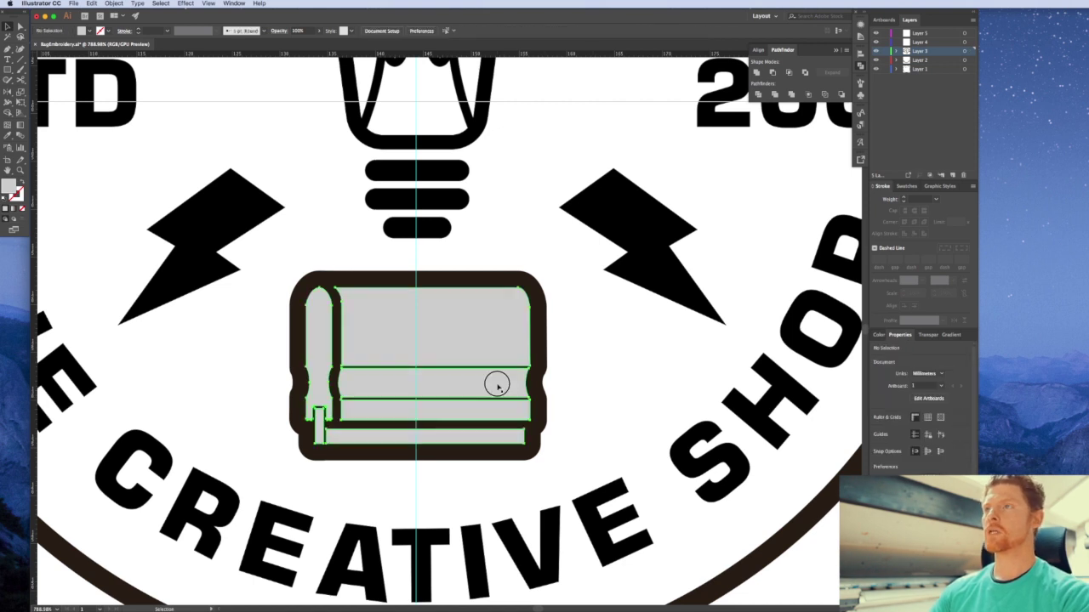
Subtract the grey squeegee pieces from the black silhouette using Minus Front and expand the result
{"action": "left_click", "coordinate": [537, 324], "text": "shift"}
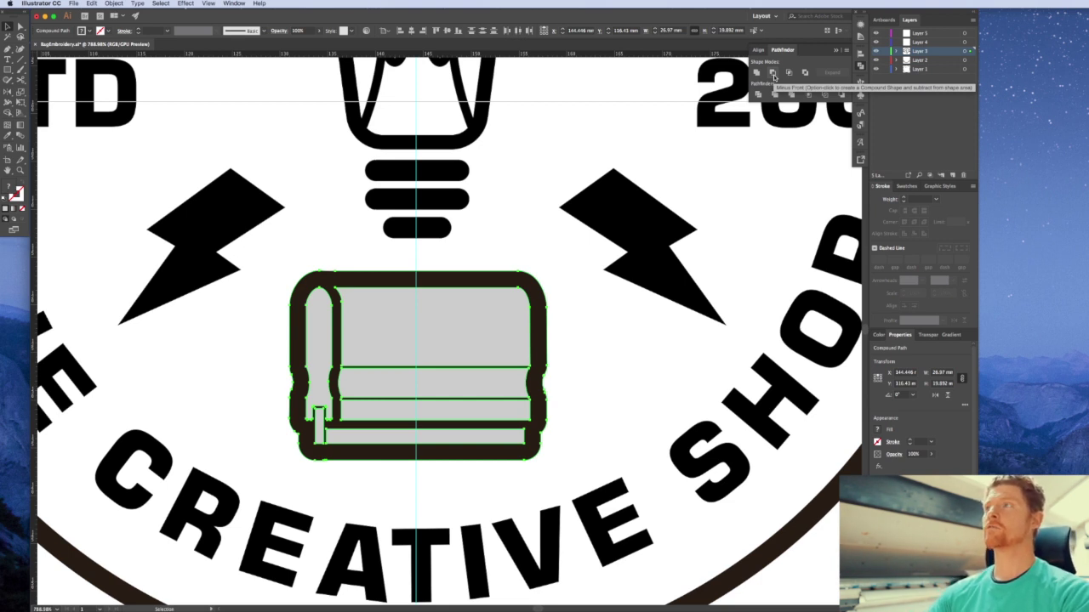
{"action": "left_click", "coordinate": [773, 75]}
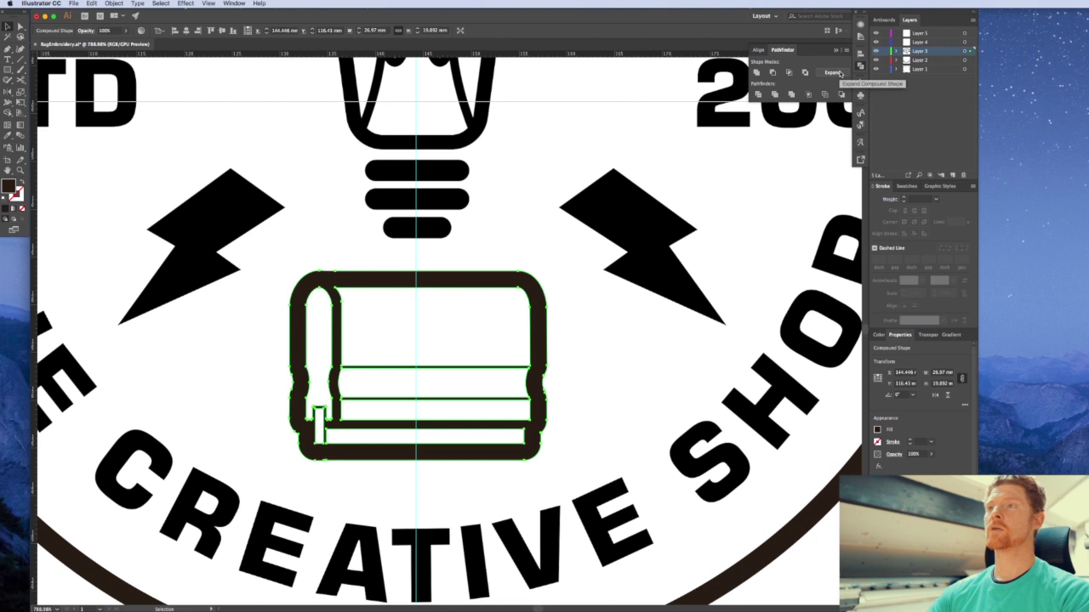
{"action": "left_click", "coordinate": [644, 362]}
Hide the guides so the complete badge can be viewed without them
{"action": "left_click", "coordinate": [433, 427], "text": "alt+super"}
{"action": "left_click", "coordinate": [435, 426], "text": "alt+super"}
{"action": "left_click", "coordinate": [450, 337], "text": "alt+super"}
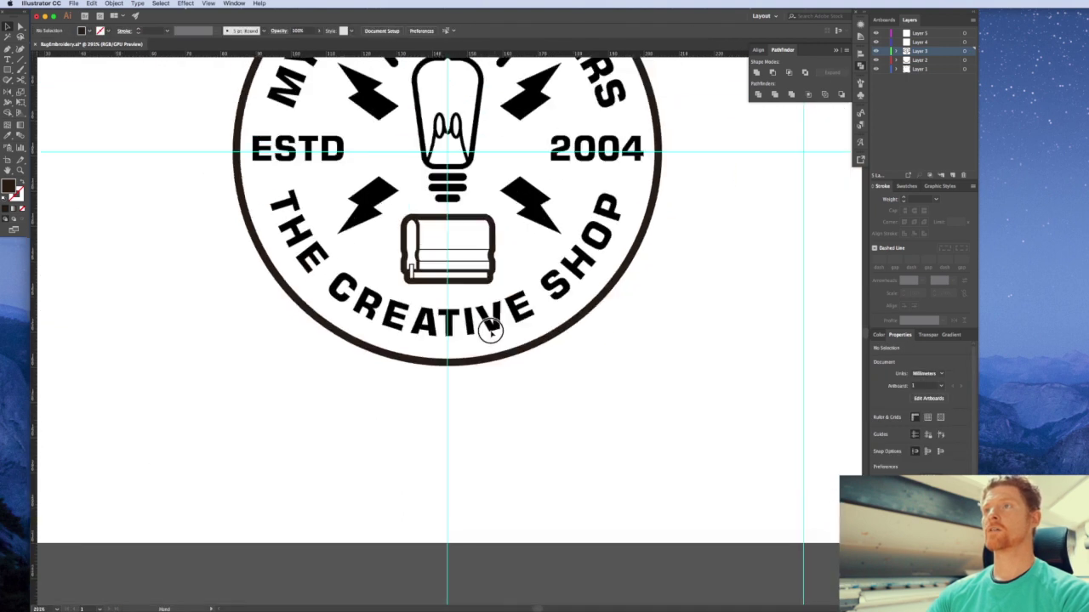
{"action": "left_click_drag", "start_coordinate": [509, 272], "coordinate": [495, 396]}
{"action": "left_click_drag", "start_coordinate": [628, 391], "coordinate": [607, 426]}
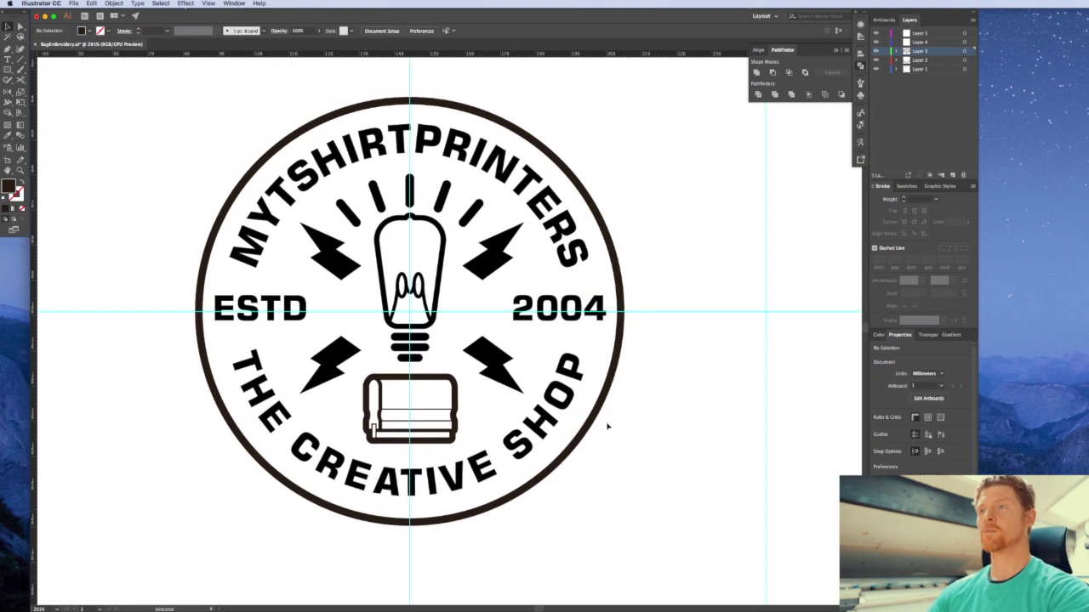
{"action": "key", "text": "super+semicolon"}
{"action": "key", "text": "v"}
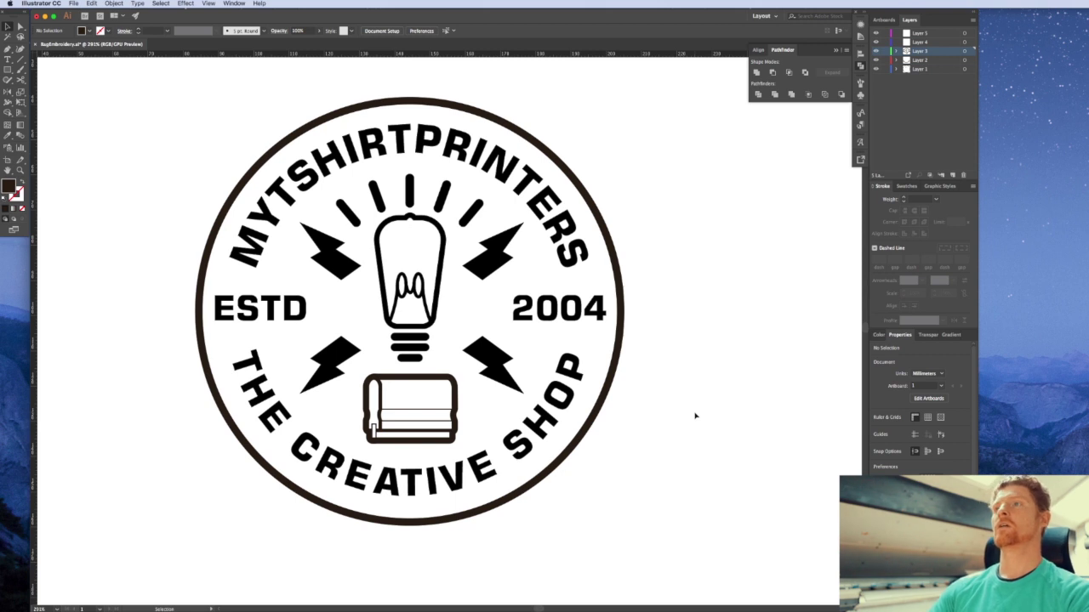
{"action": "left_click", "coordinate": [491, 387], "text": "alt+super"}
{"action": "left_click_drag", "start_coordinate": [498, 340], "coordinate": [499, 355]}
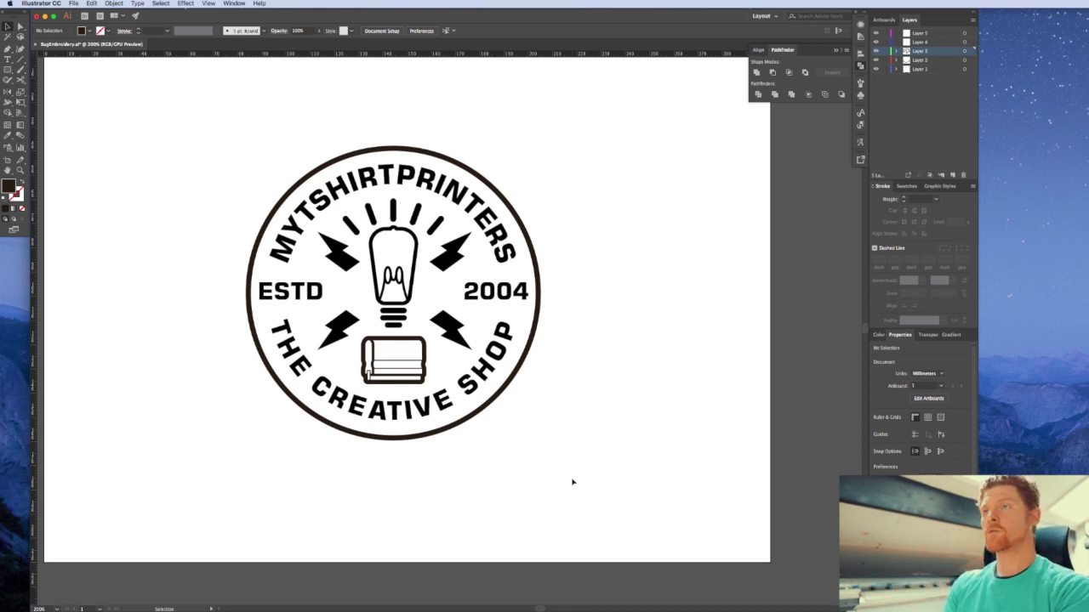
Clear the artwork selection and unlock all locked objects in the badge
{"action": "left_click_drag", "start_coordinate": [630, 458], "coordinate": [238, 107]}
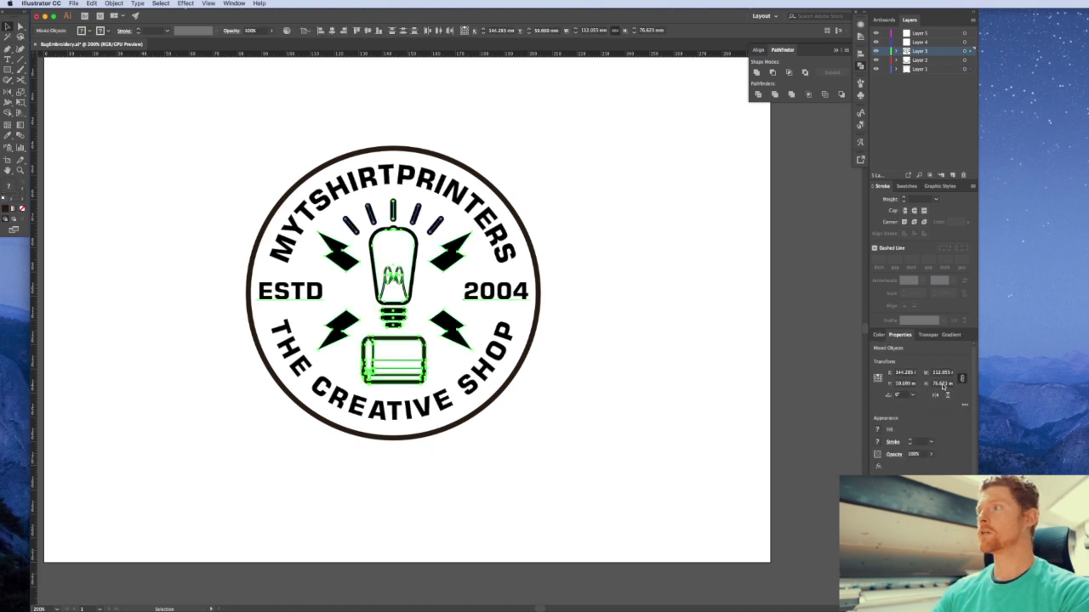
{"action": "left_click", "coordinate": [566, 372]}
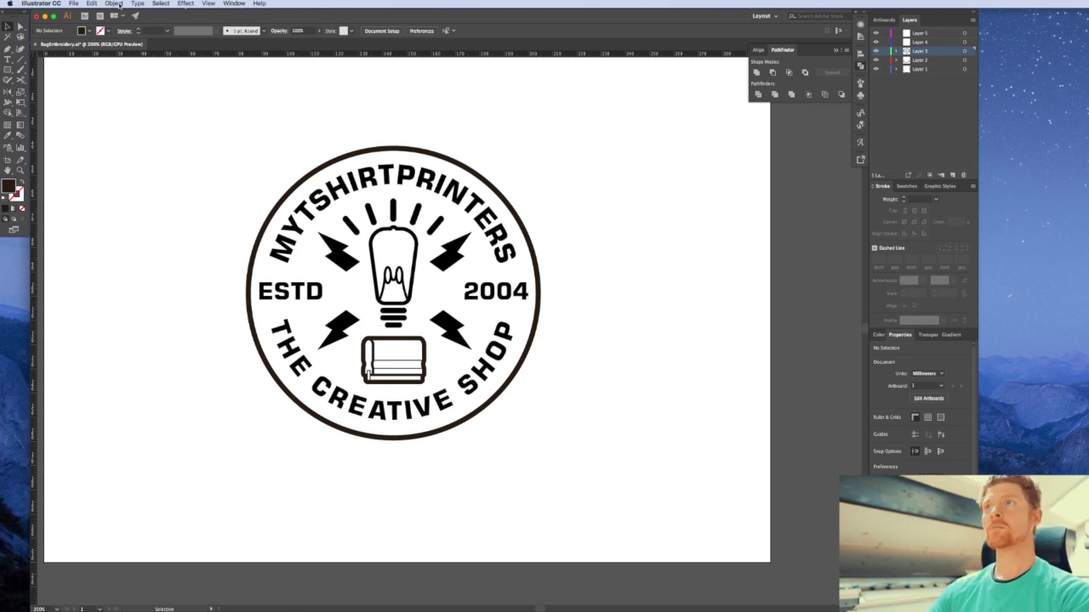
{"action": "left_click", "coordinate": [119, 4]}
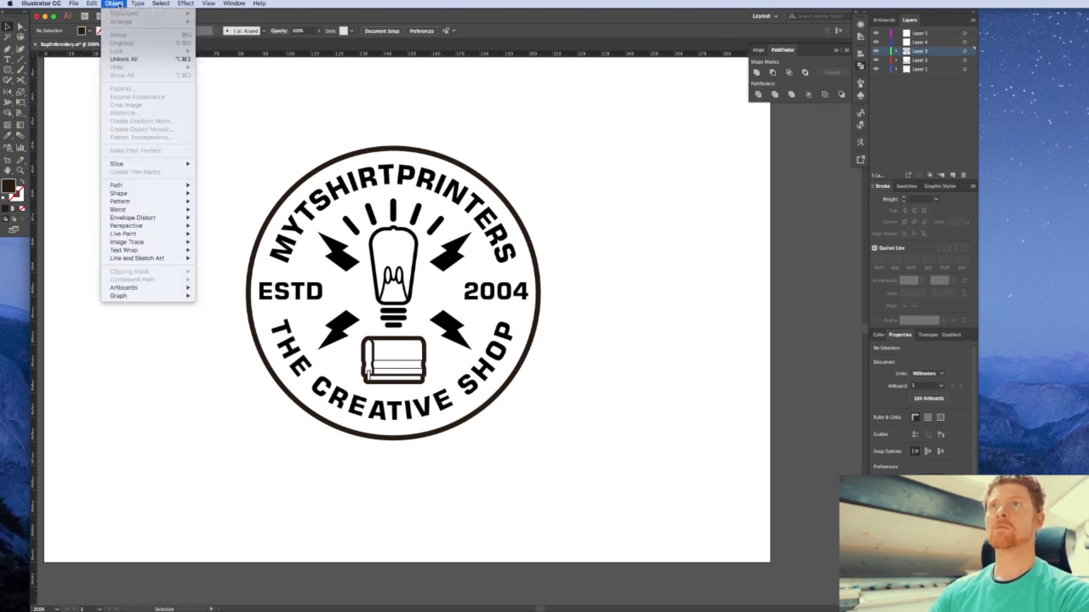
{"action": "left_click", "coordinate": [124, 58]}
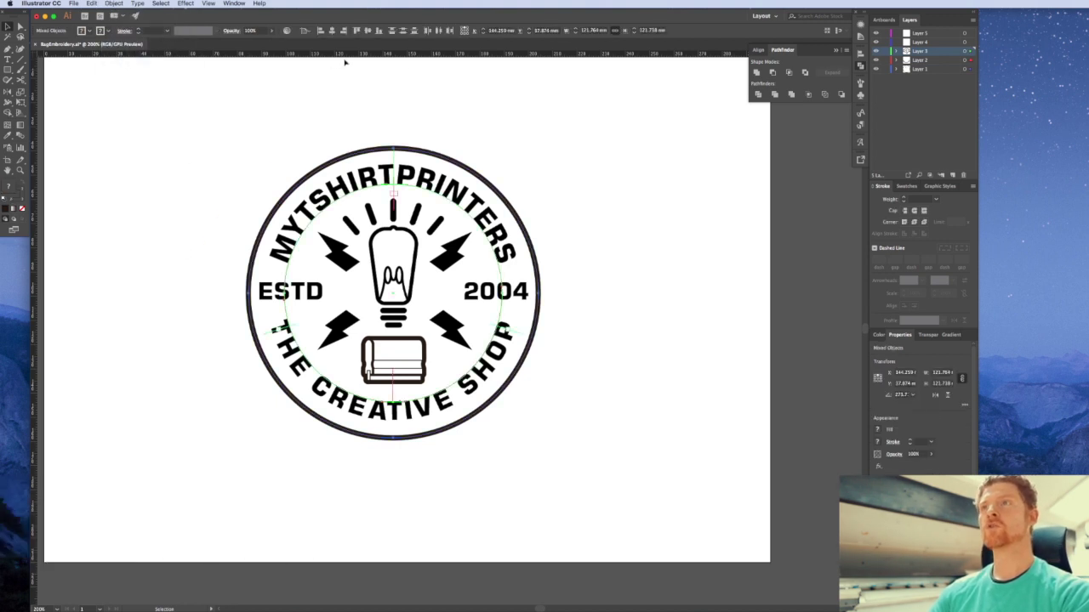
Select the whole badge, then its upper and lower curved text lines, to check that everything is selectable
{"action": "left_click", "coordinate": [586, 153]}
{"action": "left_click_drag", "start_coordinate": [547, 133], "coordinate": [207, 424]}
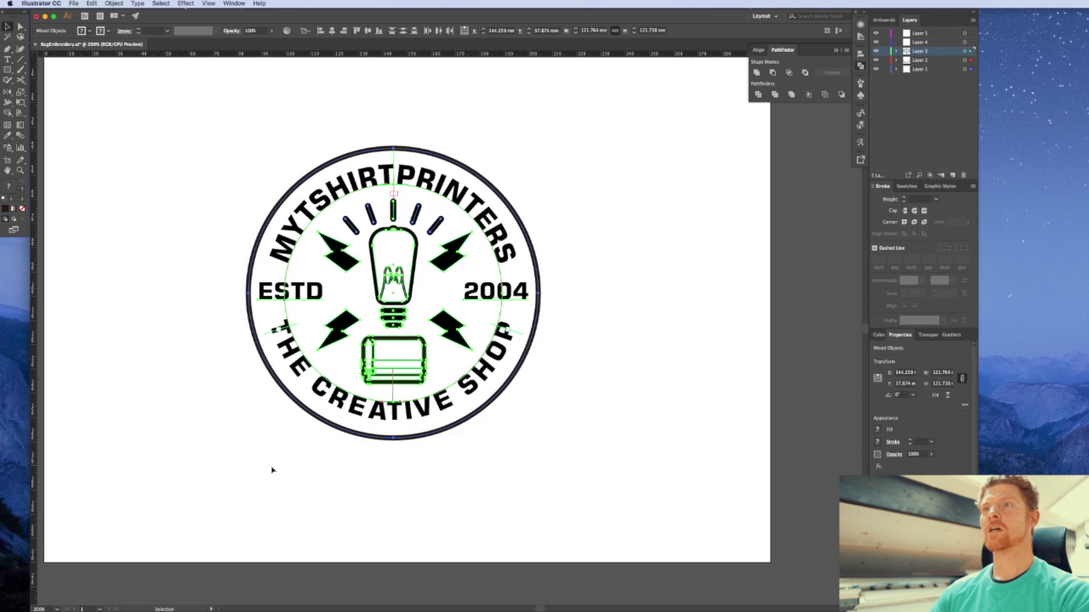
{"action": "left_click", "coordinate": [585, 329]}
{"action": "left_click", "coordinate": [501, 234]}
{"action": "left_click", "coordinate": [534, 228]}
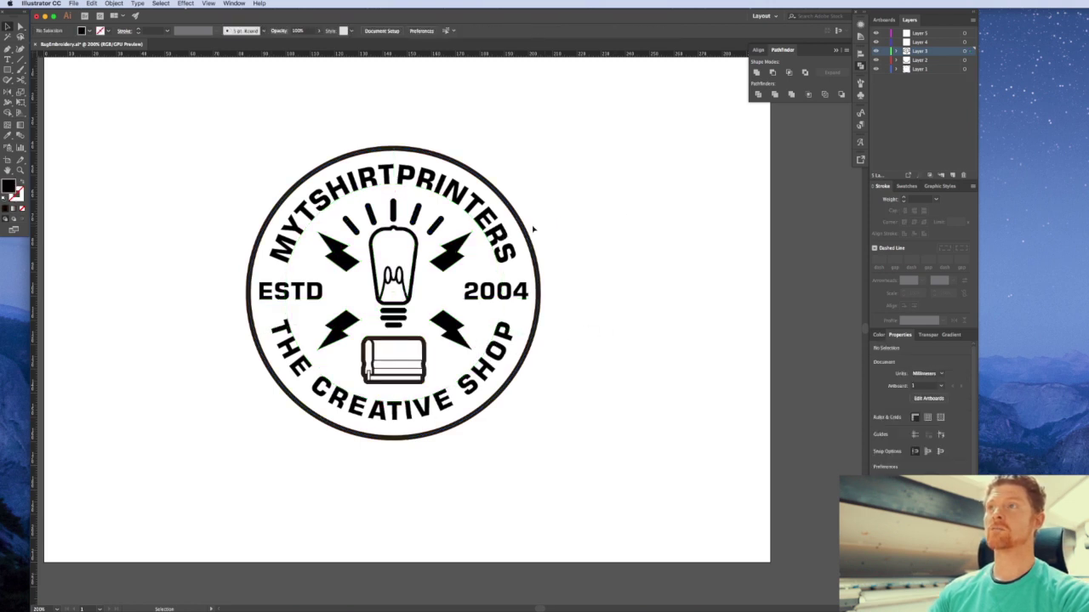
{"action": "left_click", "coordinate": [503, 344]}
{"action": "left_click", "coordinate": [501, 239], "text": "shift"}
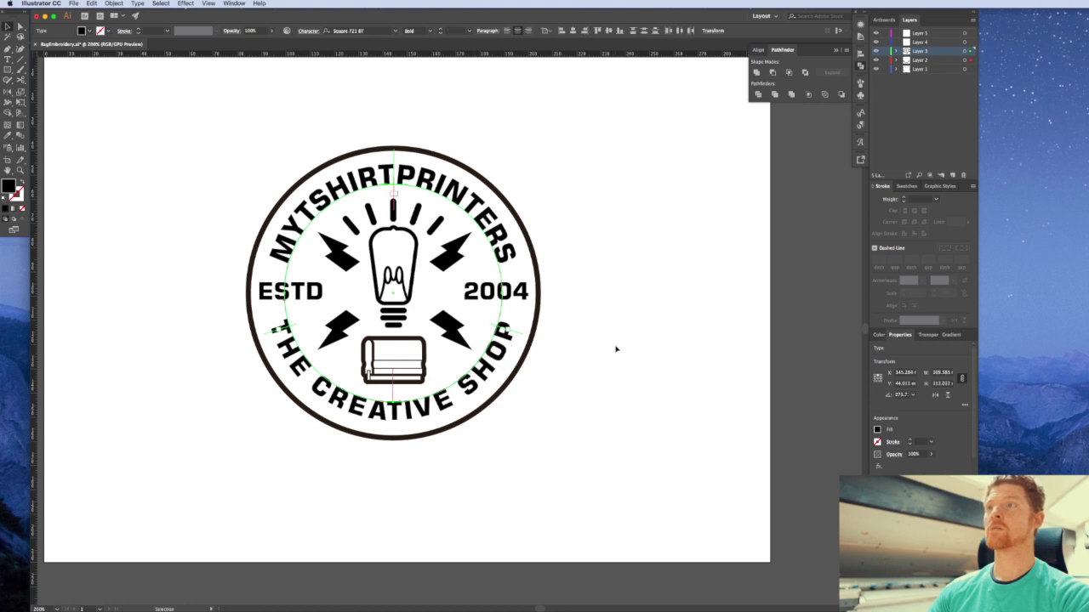
Try moving the lower and upper curved text lines out of the badge, undoing each move
{"action": "left_click", "coordinate": [614, 348]}
{"action": "left_click_drag", "start_coordinate": [504, 352], "coordinate": [508, 386]}
{"action": "key", "text": "super+z"}
{"action": "left_click", "coordinate": [513, 255], "text": "shift"}
{"action": "left_click_drag", "start_coordinate": [514, 255], "coordinate": [568, 195]}
{"action": "key", "text": "super+z"}
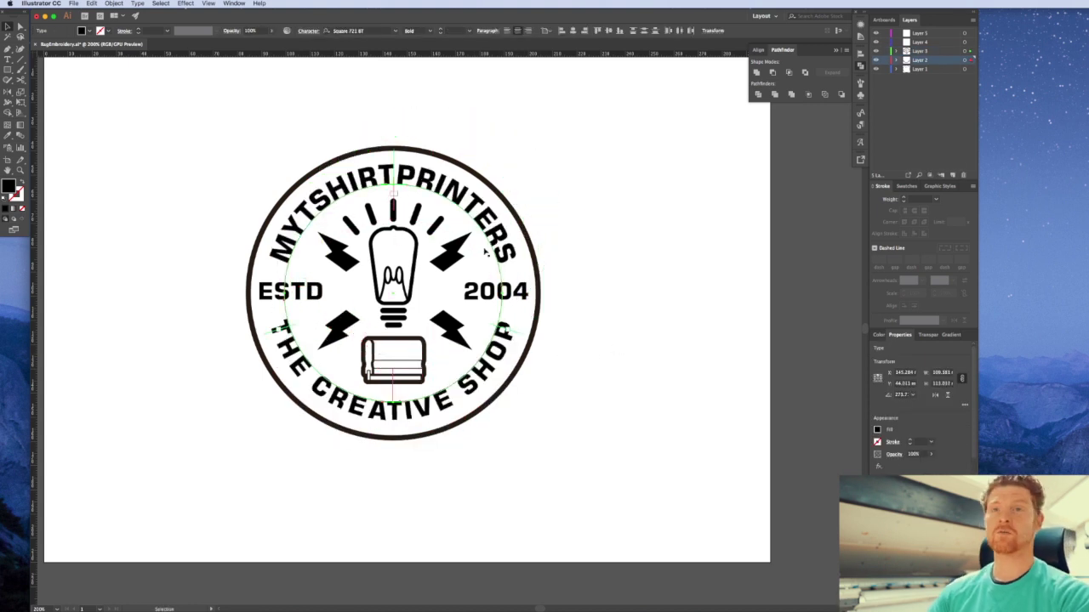
{"action": "left_click", "coordinate": [587, 315]}
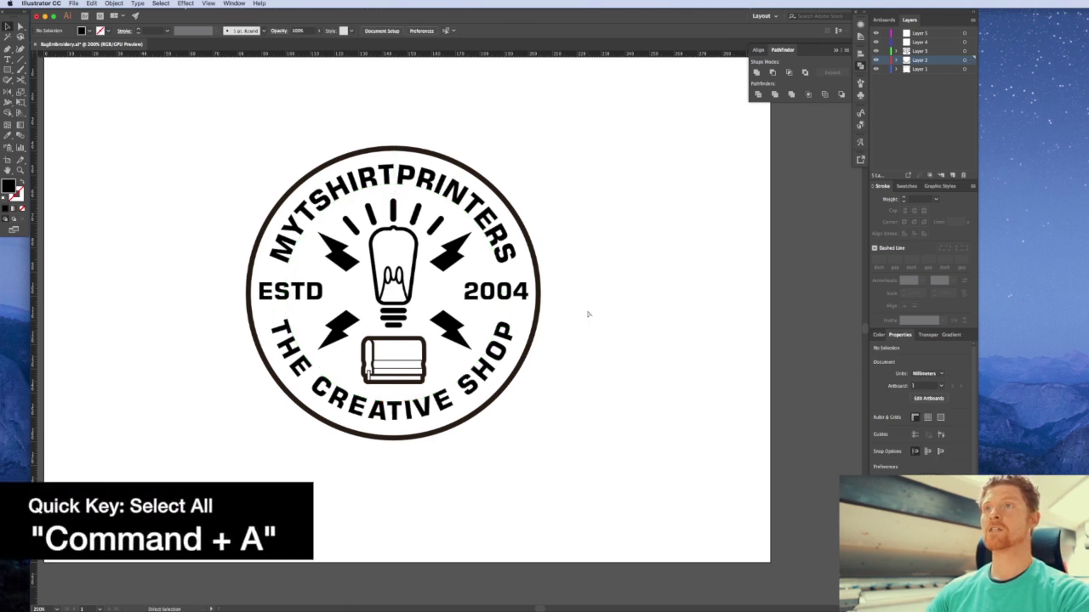
Select all the badge artwork and convert its live text to outlines
{"action": "key", "text": "super+a"}
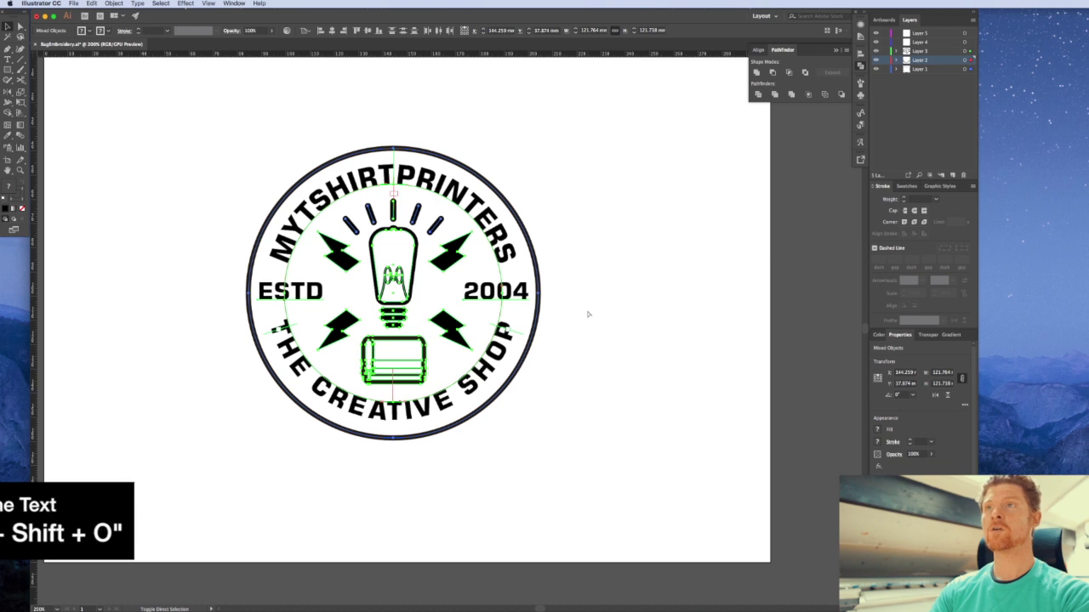
{"action": "key", "text": "super+shift+o"}
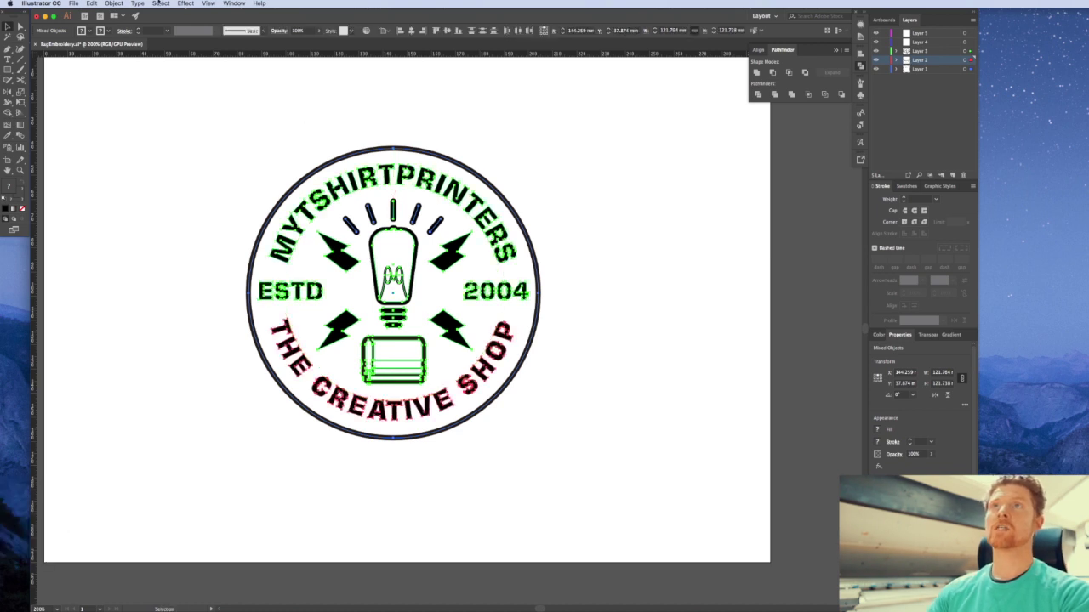
{"action": "left_click", "coordinate": [137, 4]}
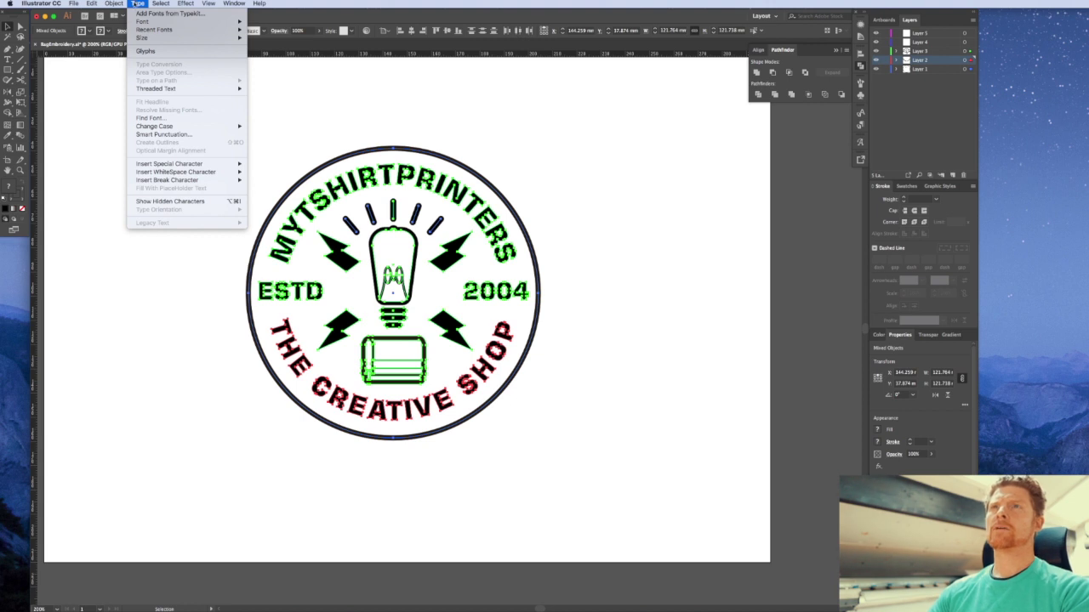
{"action": "mouse_move", "coordinate": [159, 128]}
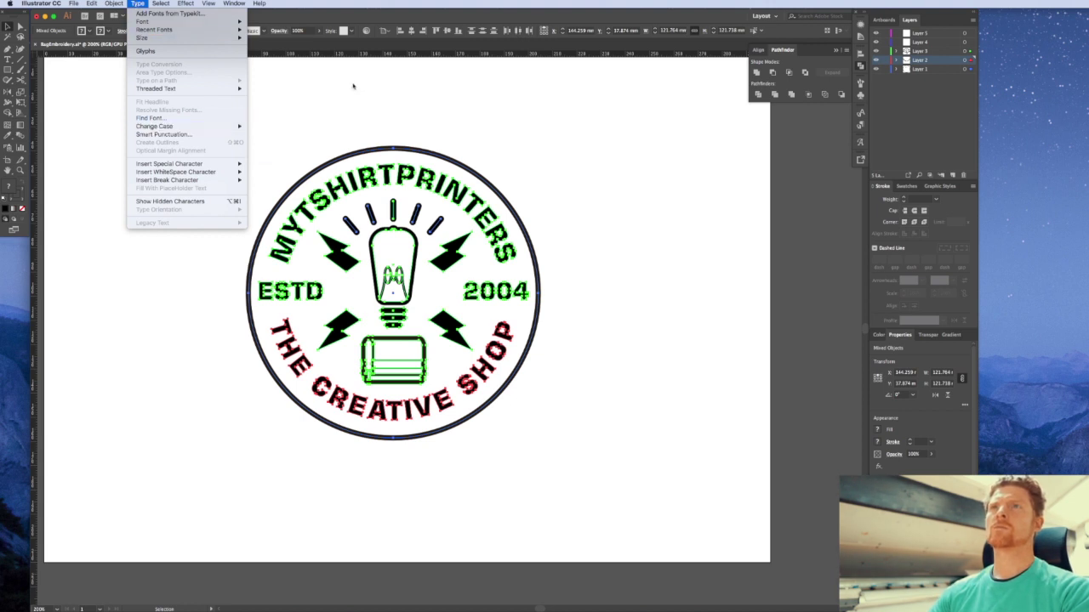
{"action": "mouse_move", "coordinate": [112, 3]}
{"action": "left_click", "coordinate": [413, 116]}
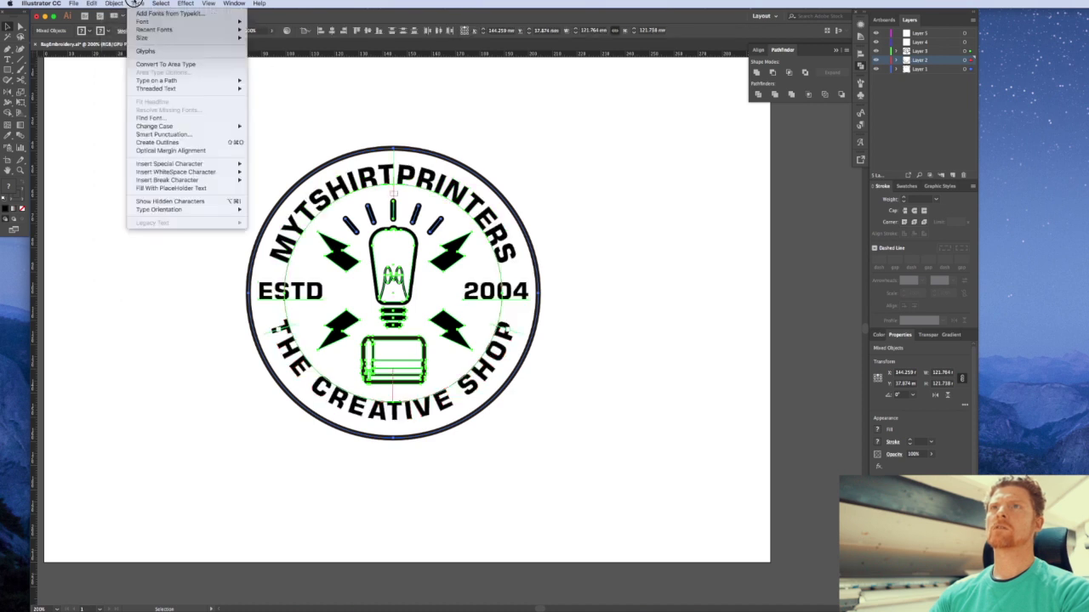
{"action": "left_click", "coordinate": [138, 3]}
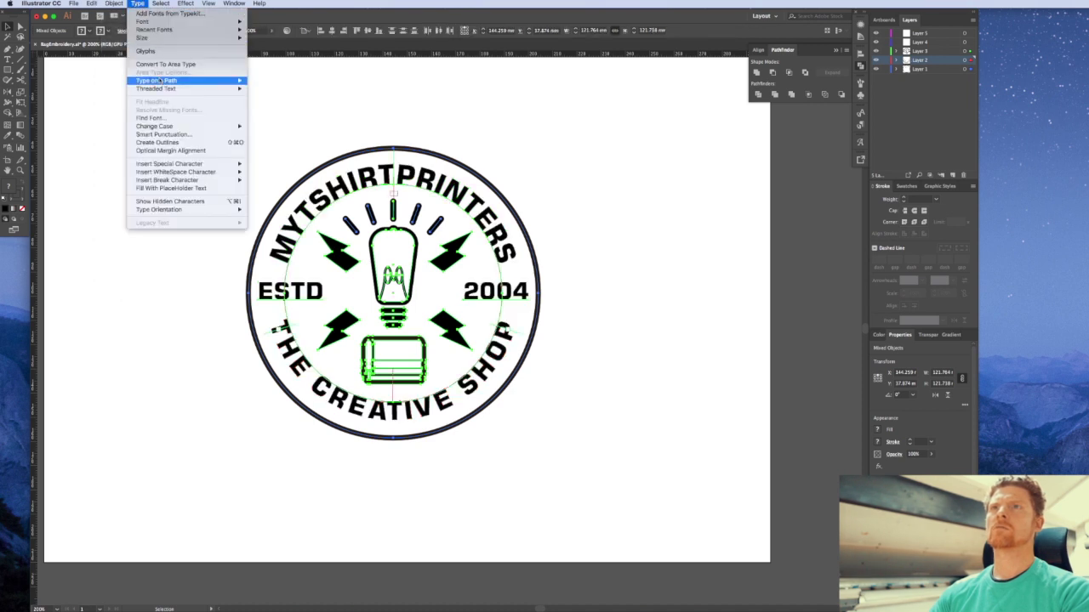
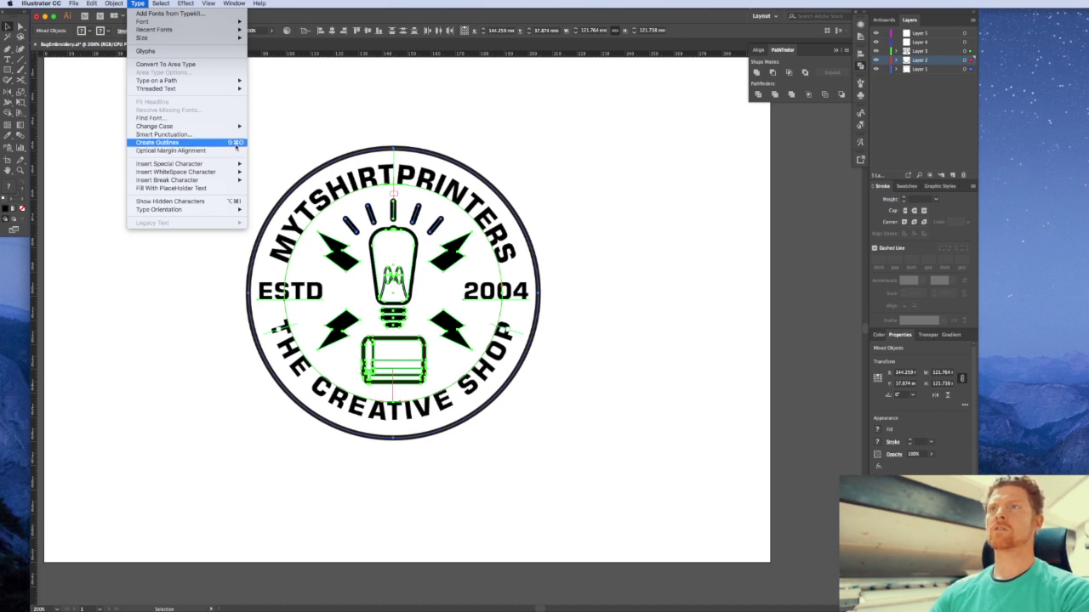
{"action": "key", "text": "super+shift+o"}
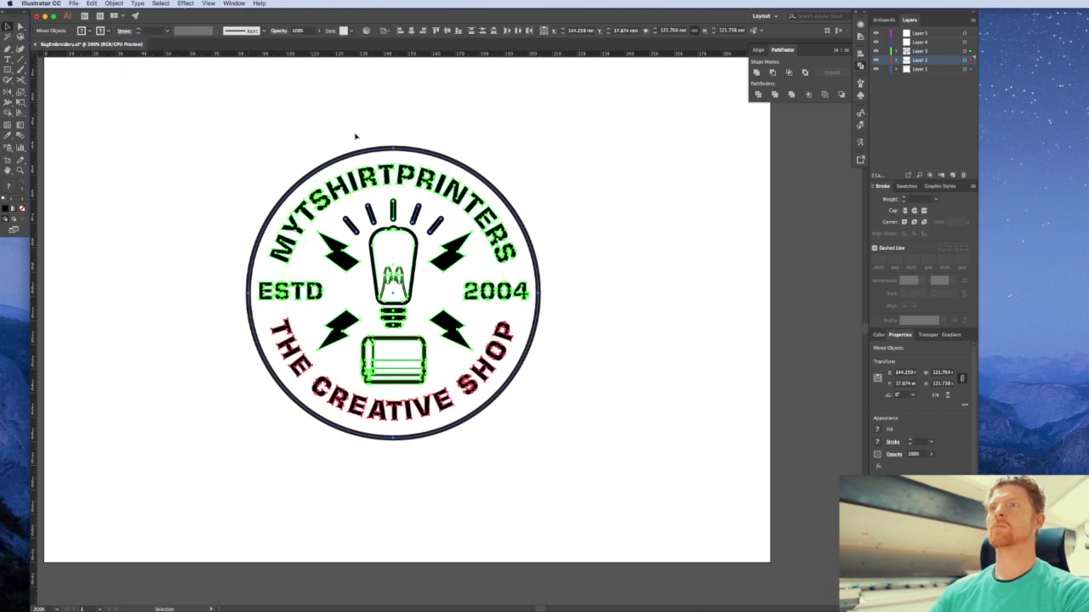
{"action": "left_click", "coordinate": [358, 137]}
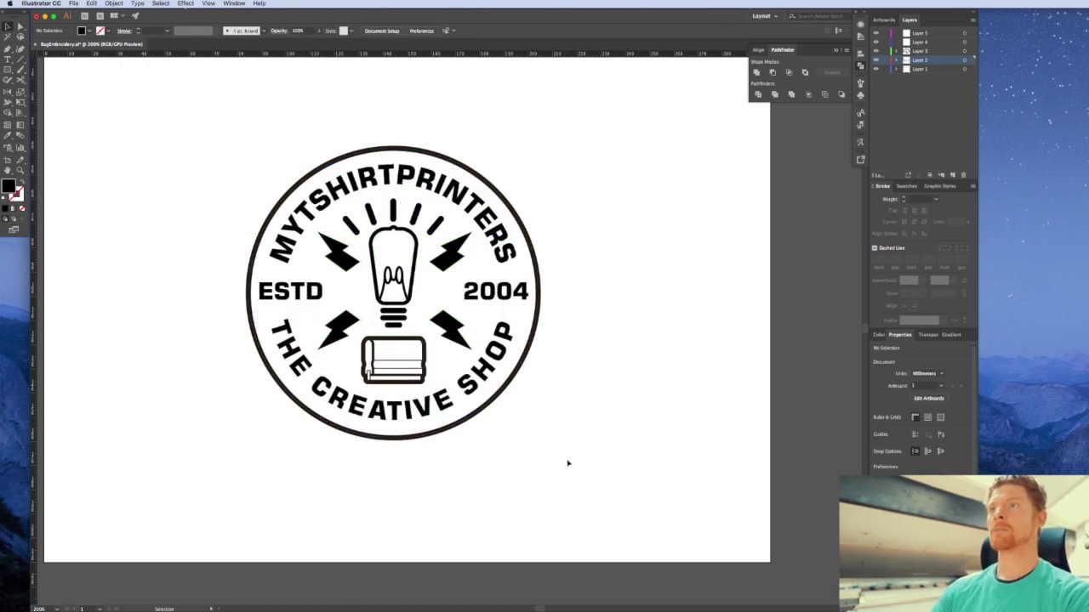
Draw a small black rectangle about 1.5 mm wide and 3.4 mm high just outside the badge's right side
{"action": "left_click_drag", "start_coordinate": [549, 390], "coordinate": [537, 428]}
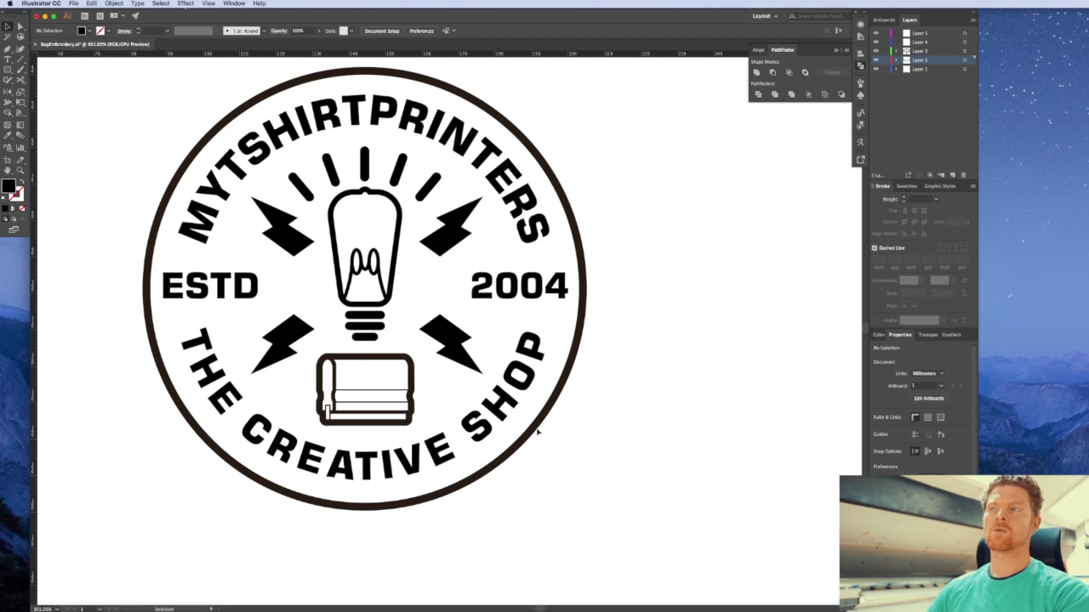
{"action": "key", "text": "m"}
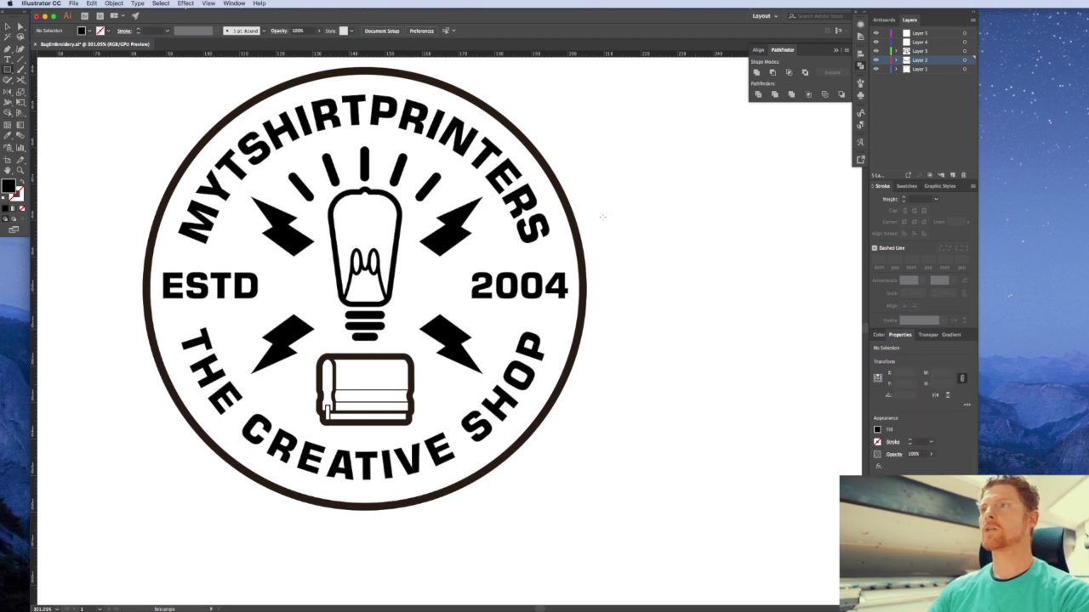
{"action": "left_click_drag", "start_coordinate": [605, 290], "coordinate": [609, 340]}
{"action": "key", "text": "v"}
{"action": "left_click", "coordinate": [620, 328]}
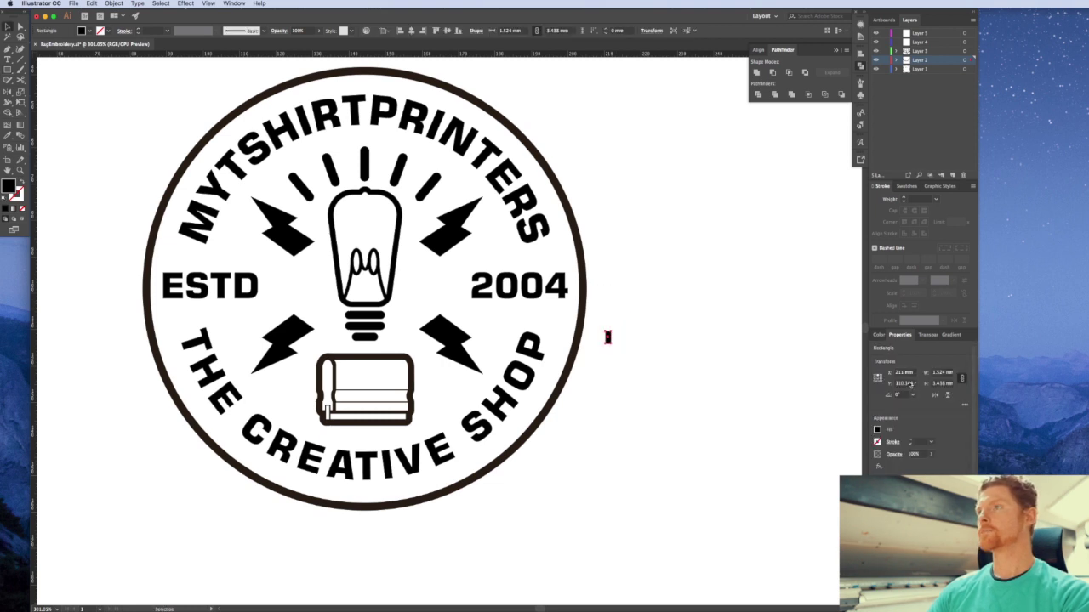
{"action": "left_click", "coordinate": [629, 373]}
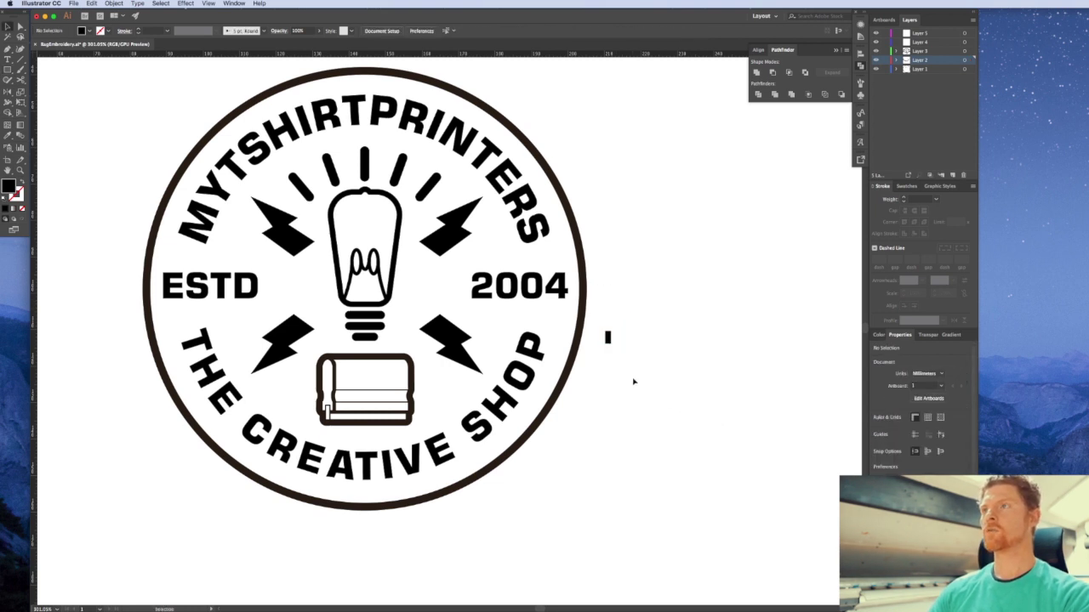
Set the small rectangle's width to 1.5 mm with its proportions constrained
{"action": "left_click", "coordinate": [608, 338]}
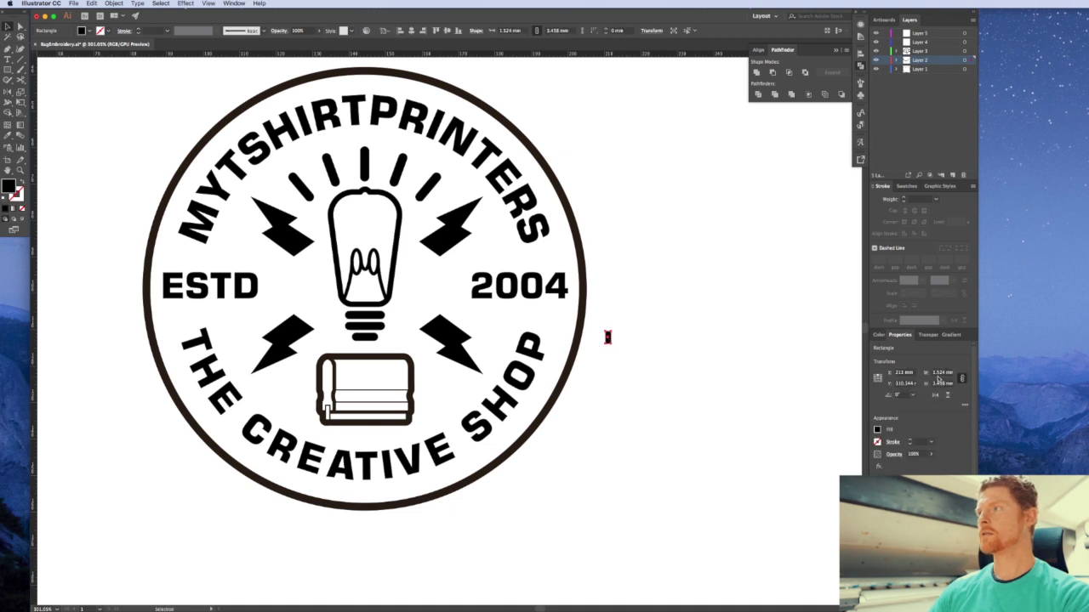
{"action": "left_click", "coordinate": [938, 380]}
{"action": "type", "text": "1.5"}
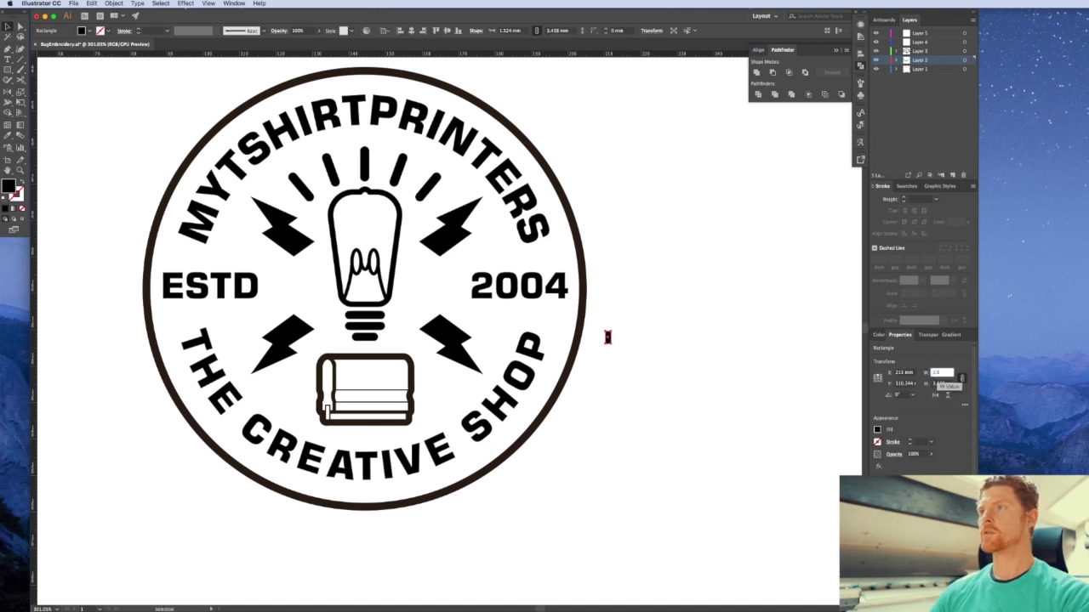
{"action": "key", "text": "Return"}
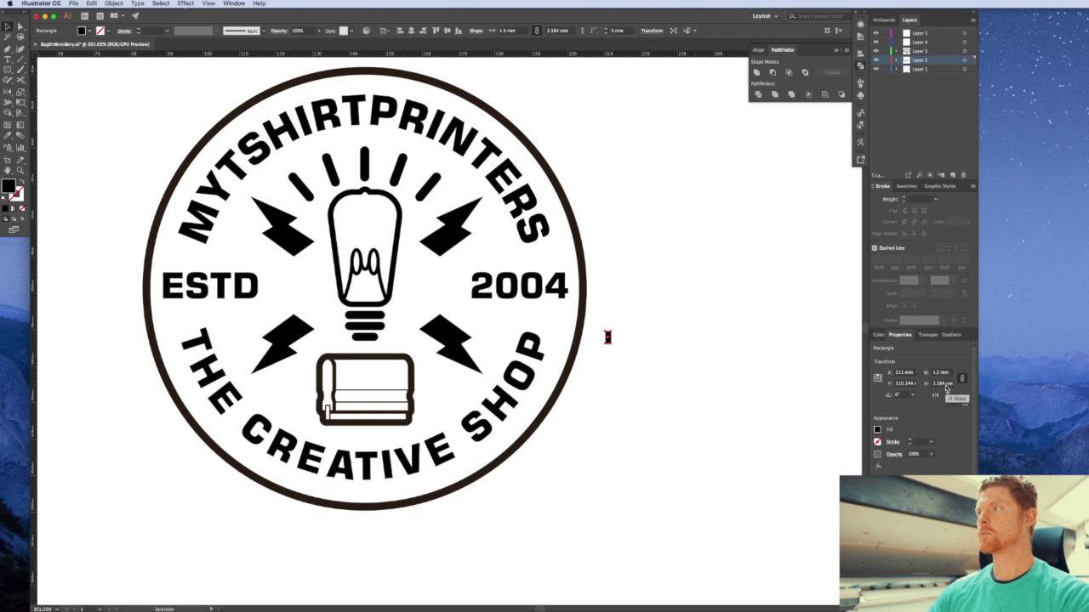
{"action": "left_click", "coordinate": [944, 384]}
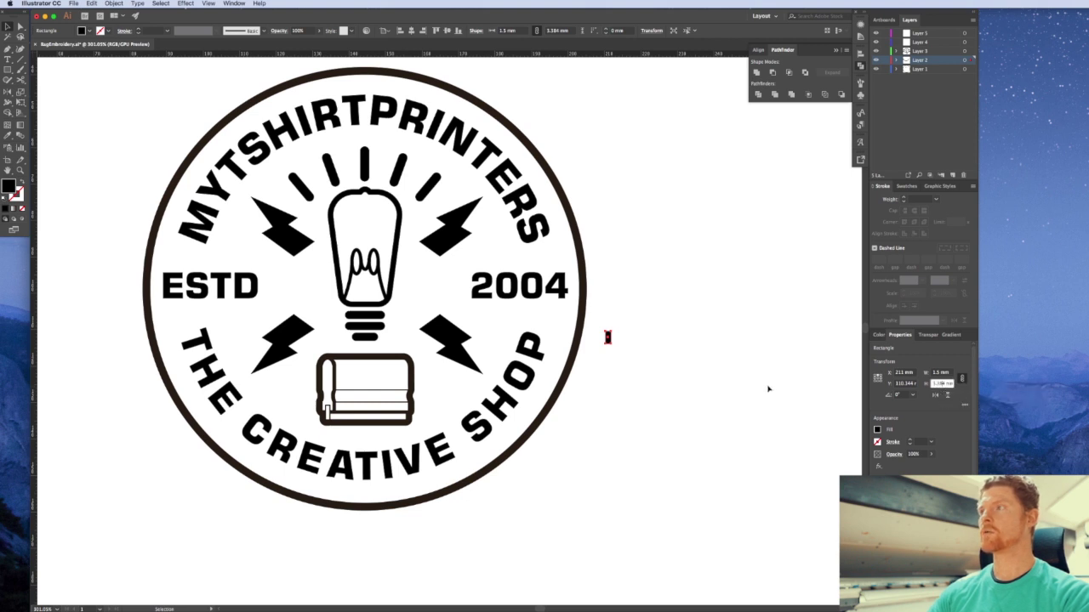
{"action": "left_click", "coordinate": [716, 394]}
Move the small black rectangle into the badge, beside the right edge of the squeegee
{"action": "left_click_drag", "start_coordinate": [607, 340], "coordinate": [427, 396]}
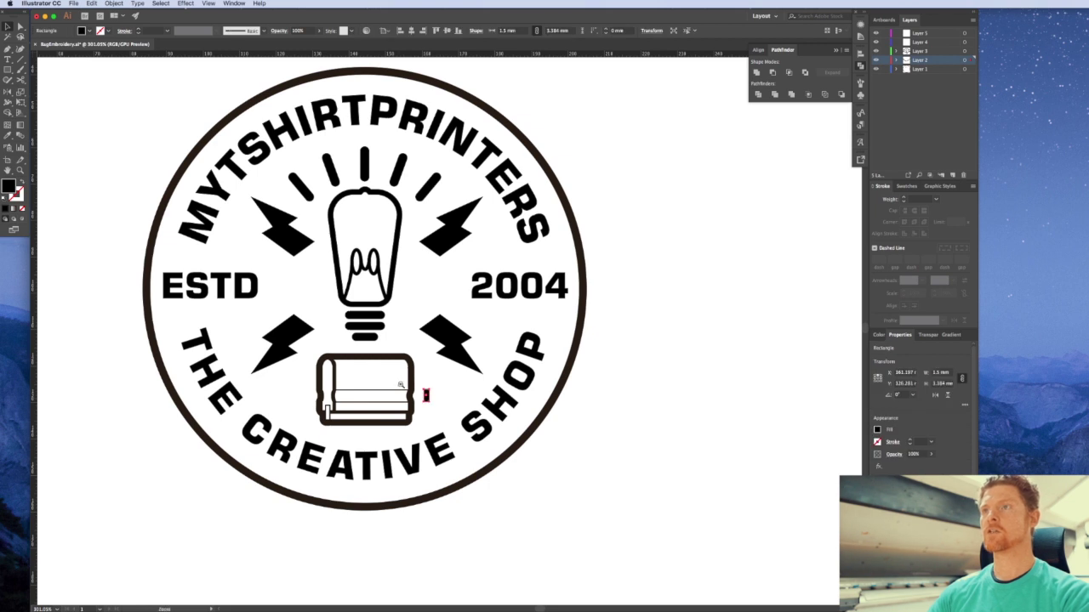
{"action": "left_click_drag", "start_coordinate": [374, 374], "coordinate": [902, 544]}
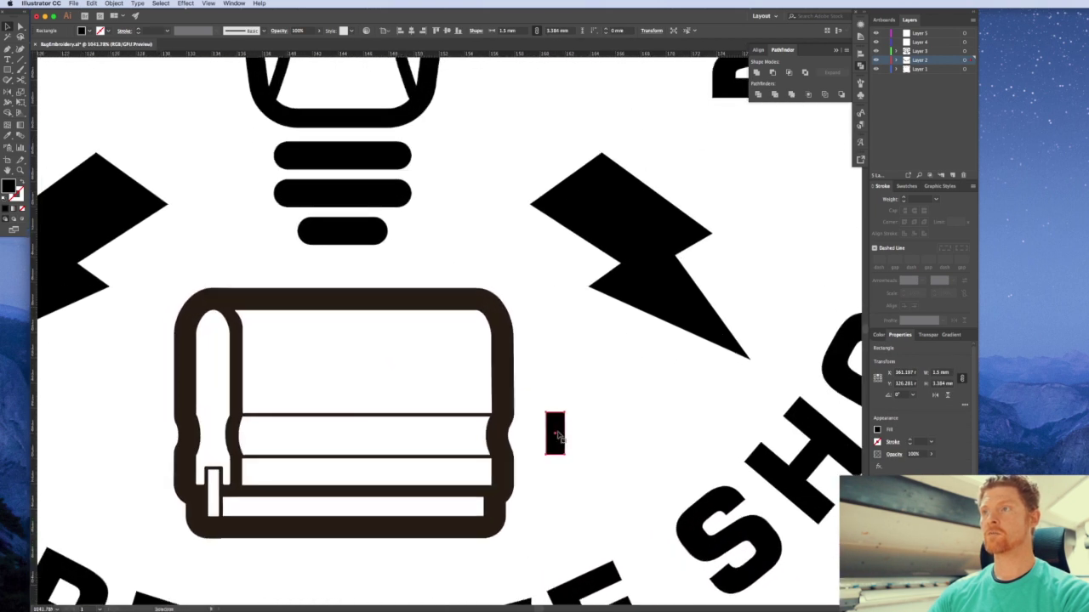
{"action": "left_click_drag", "start_coordinate": [557, 435], "coordinate": [557, 423]}
Rotate the small rectangle 90° and place it over the right end of the squeegee's upper thin line
{"action": "key", "text": "r"}
{"action": "left_click_drag", "start_coordinate": [595, 475], "coordinate": [617, 389]}
{"action": "key", "text": "v"}
{"action": "left_click", "coordinate": [622, 408]}
{"action": "left_click_drag", "start_coordinate": [556, 422], "coordinate": [498, 415]}
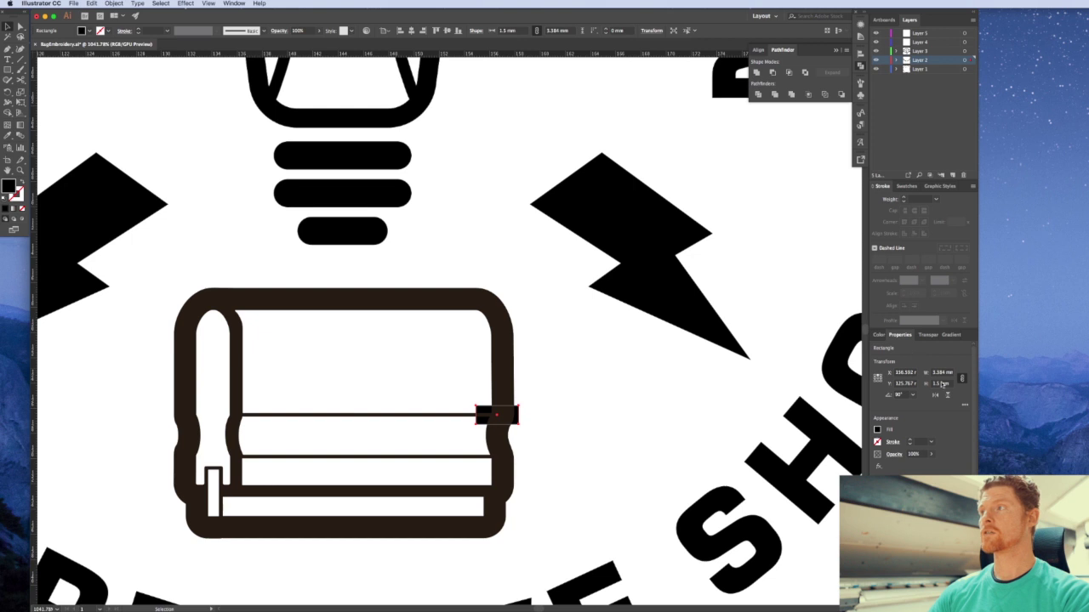
Set the small rectangle's height to 1 mm in proportion and move it out to the right of the squeegee
{"action": "double_click", "coordinate": [942, 385]}
{"action": "type", "text": "1"}
{"action": "key", "text": "Return"}
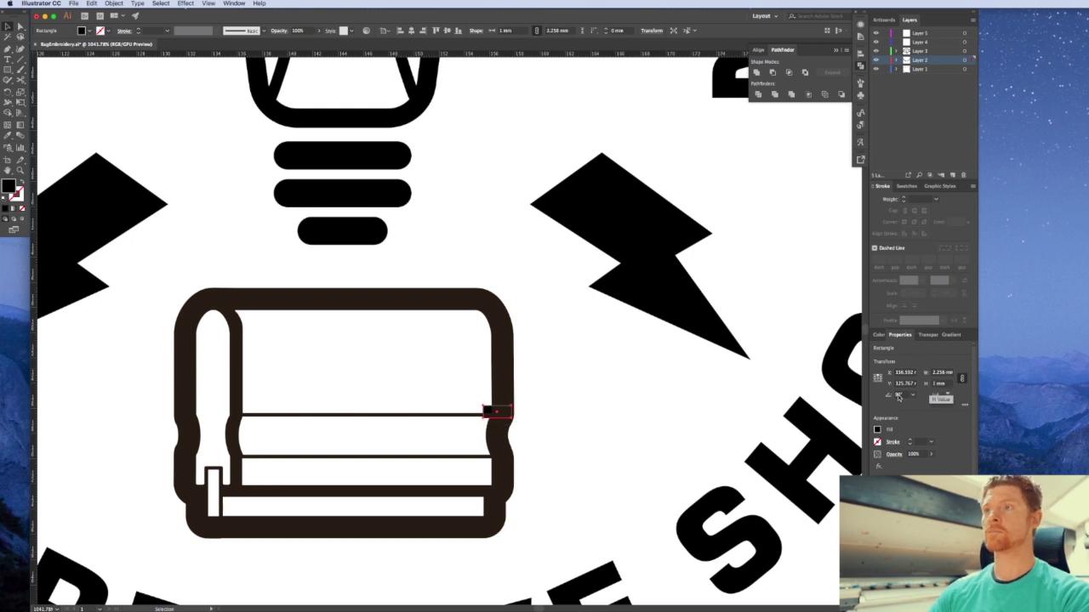
{"action": "left_click", "coordinate": [493, 415]}
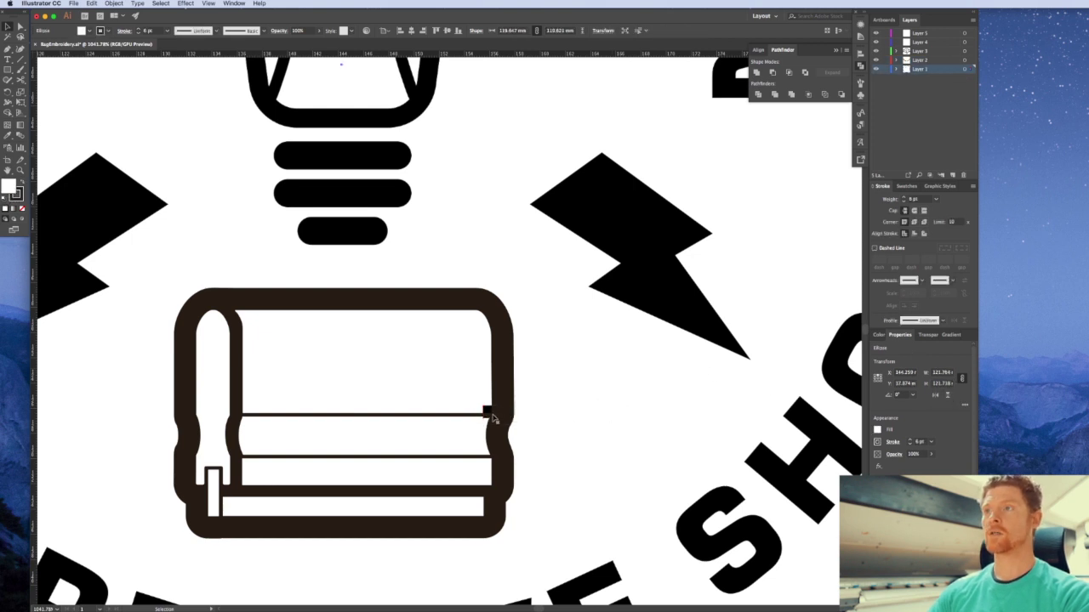
{"action": "left_click", "coordinate": [632, 405]}
{"action": "left_click_drag", "start_coordinate": [485, 412], "coordinate": [537, 413]}
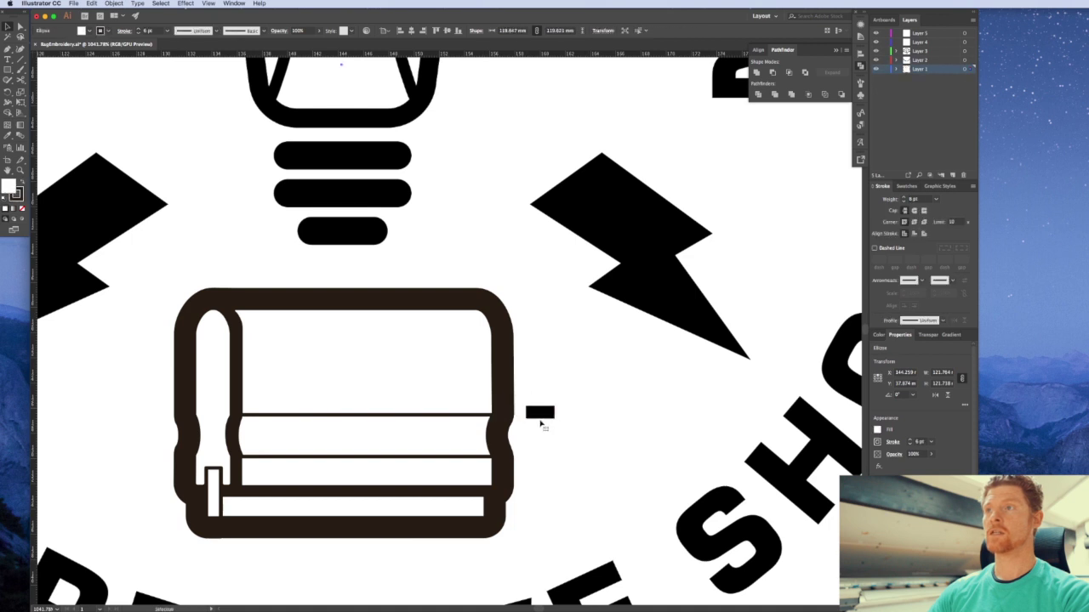
{"action": "key", "text": "super+z"}
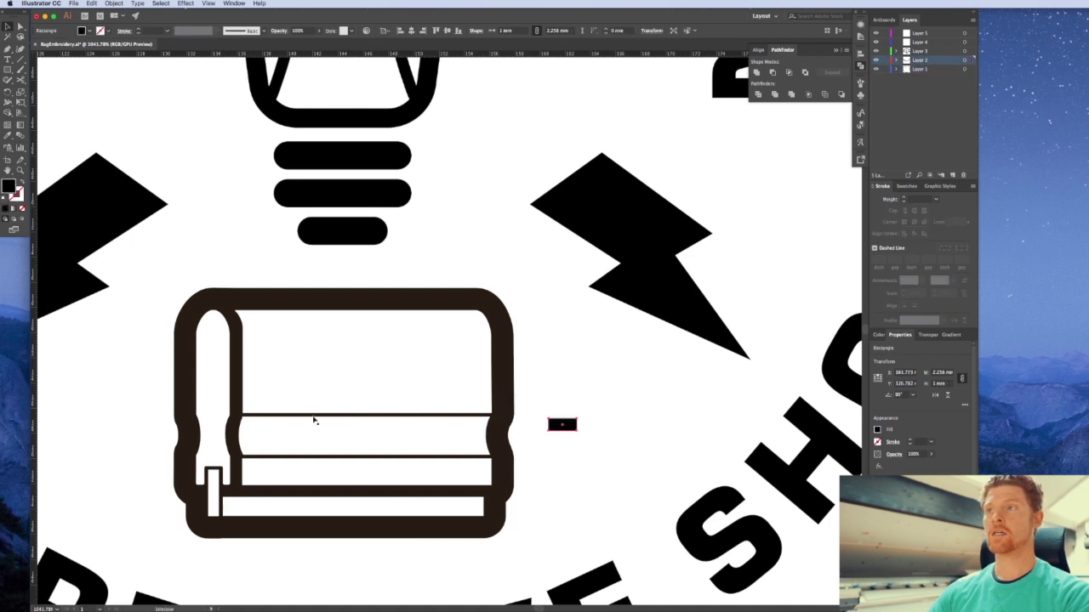
Place a copy of the 1 mm rectangle over the squeegee's upper thin line and stretch it along the line's full length
{"action": "left_click_drag", "start_coordinate": [563, 426], "coordinate": [481, 417]}
{"action": "left_click", "coordinate": [549, 438]}
{"action": "left_click", "coordinate": [471, 414]}
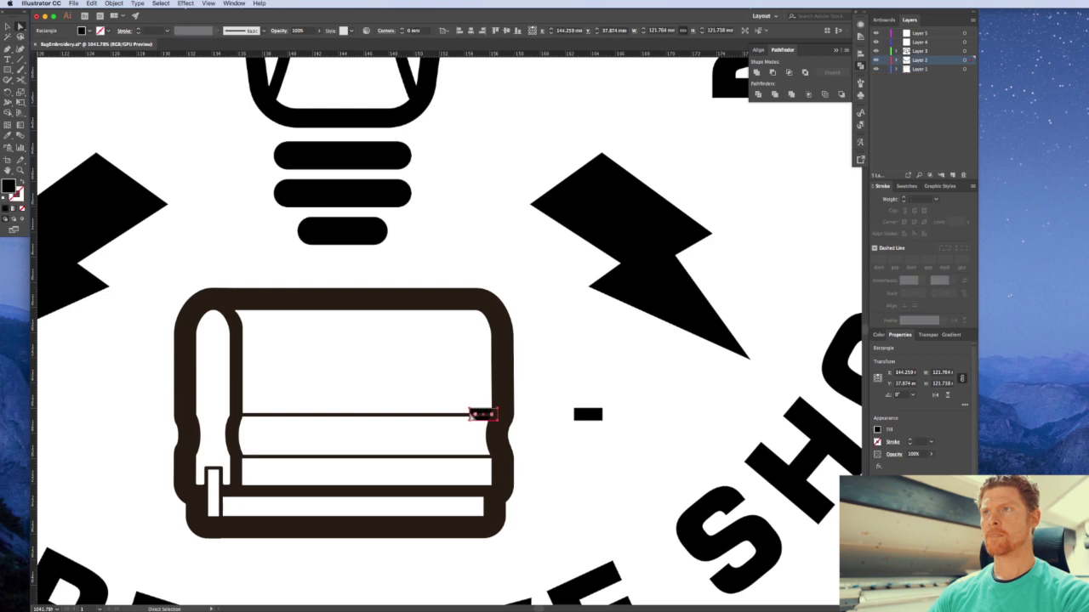
{"action": "left_click", "coordinate": [557, 426]}
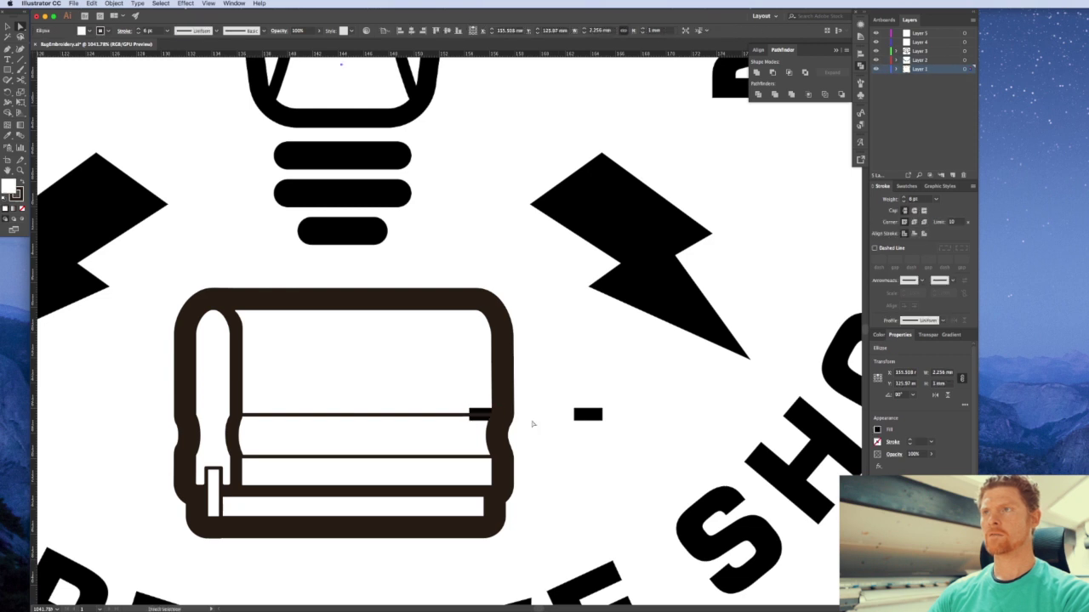
{"action": "left_click", "coordinate": [470, 413]}
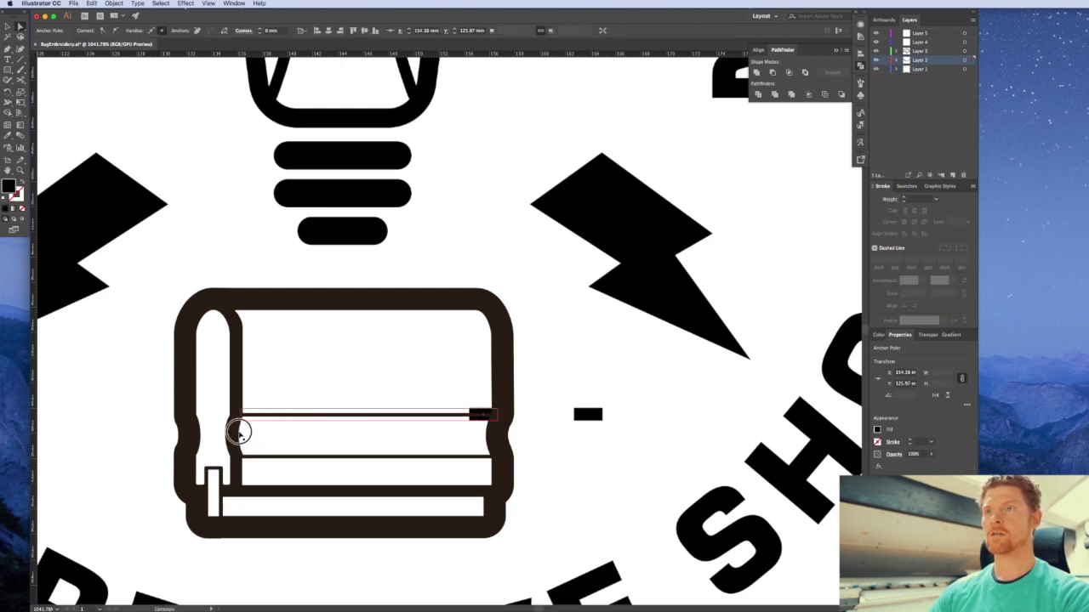
{"action": "left_click_drag", "start_coordinate": [239, 432], "coordinate": [238, 431]}
{"action": "key", "text": "v"}
Duplicate the 1 mm bar onto the squeegee's lower thin line
{"action": "left_click", "coordinate": [626, 453]}
{"action": "left_click_drag", "start_coordinate": [437, 425], "coordinate": [438, 439]}
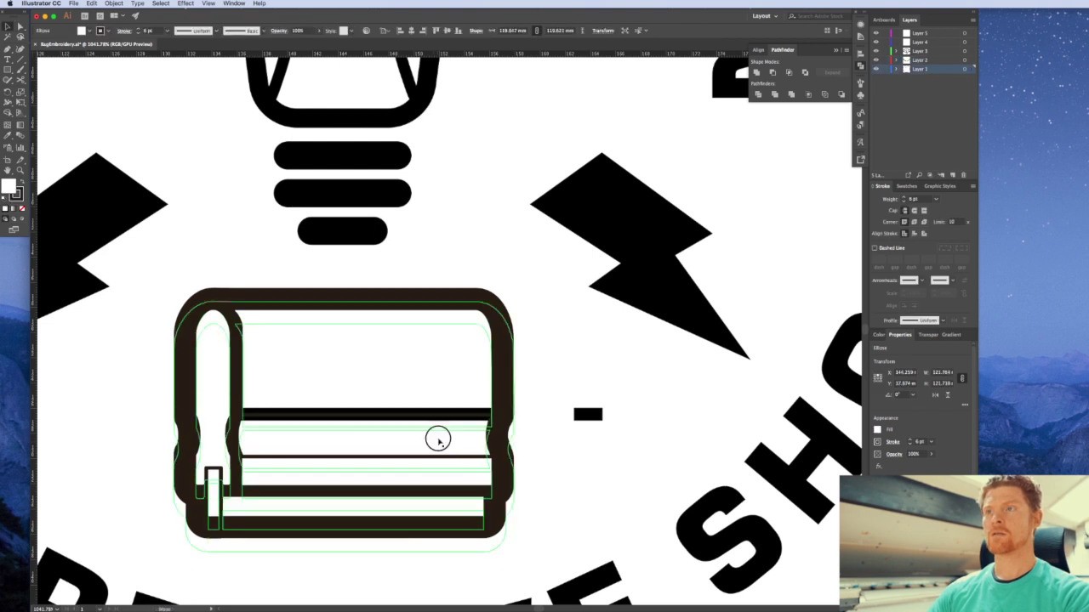
{"action": "key", "text": "ctrl+h"}
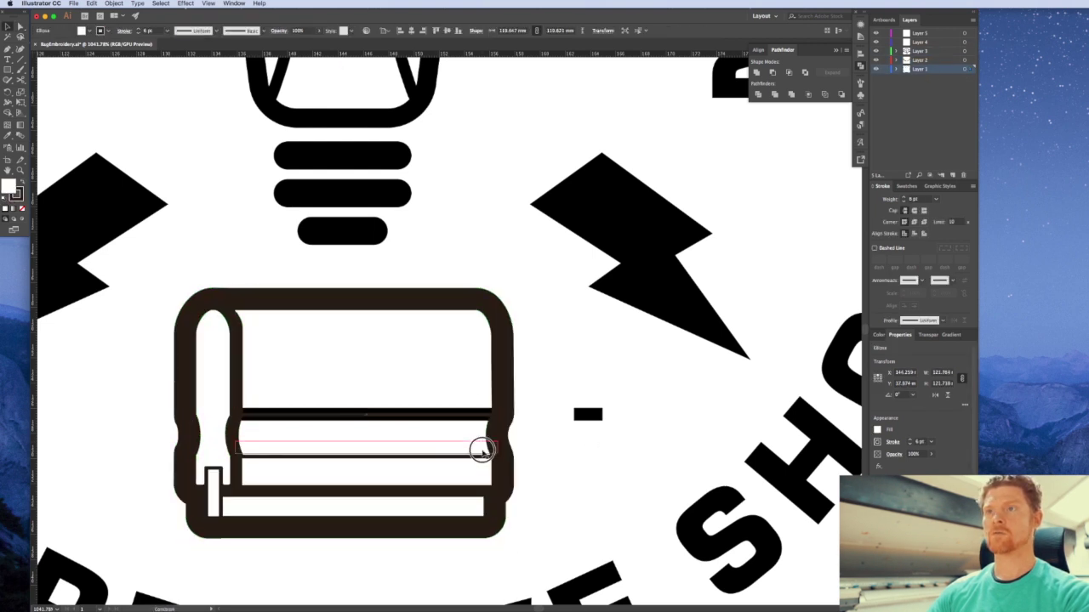
{"action": "left_click_drag", "start_coordinate": [479, 451], "coordinate": [472, 491]}
{"action": "key", "text": "super+z"}
{"action": "left_click", "coordinate": [583, 459]}
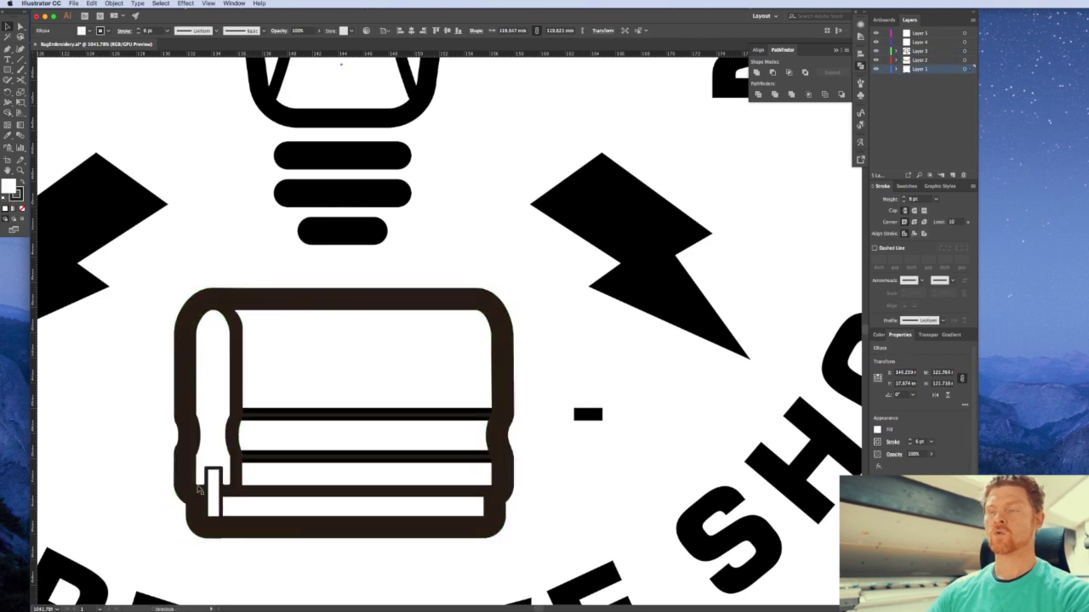
Examine the two thickened squeegee lines up close and compare their weight with the rest of the badge
{"action": "key", "text": "super+space"}
{"action": "left_click_drag", "start_coordinate": [214, 469], "coordinate": [325, 492]}
{"action": "left_click", "coordinate": [326, 445]}
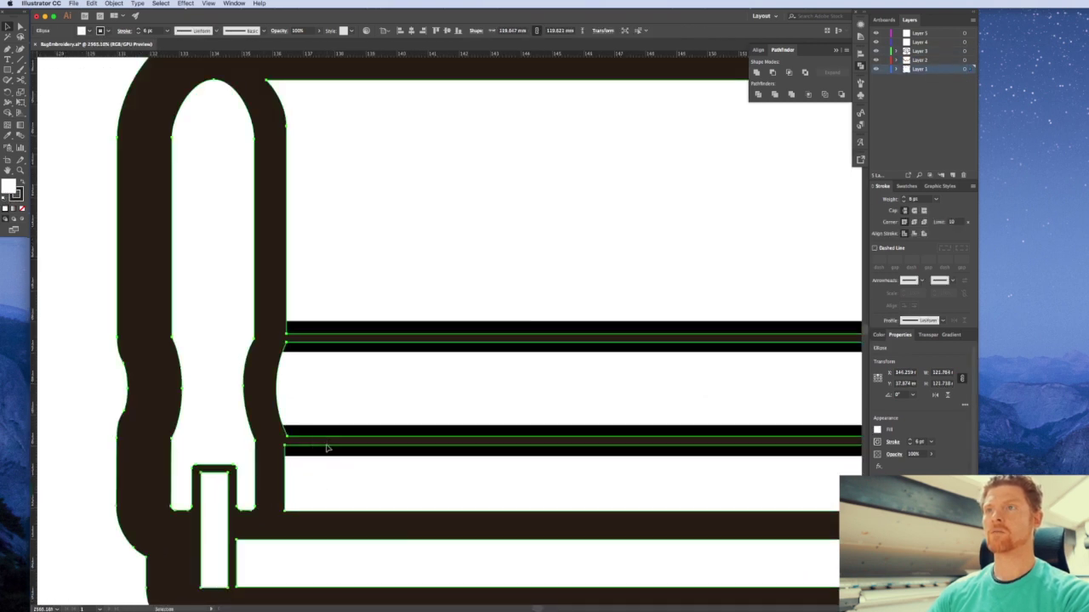
{"action": "left_click", "coordinate": [357, 328]}
{"action": "left_click", "coordinate": [507, 396], "text": "alt+super"}
{"action": "left_click", "coordinate": [506, 397], "text": "alt+super"}
{"action": "left_click", "coordinate": [506, 396], "text": "alt+super"}
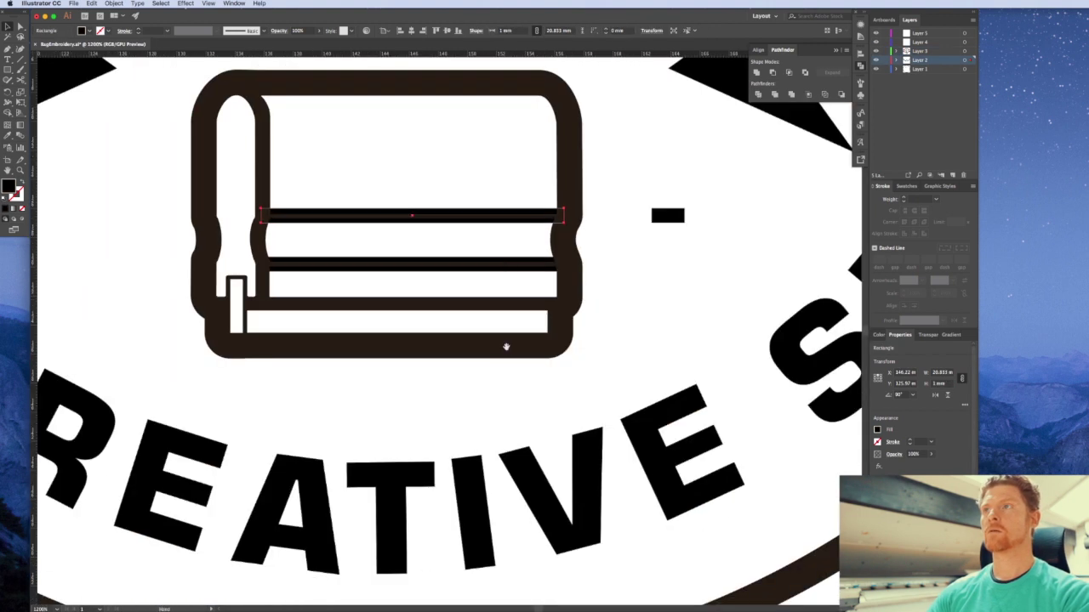
{"action": "left_click", "coordinate": [515, 269], "text": "shift"}
{"action": "left_click", "coordinate": [511, 296], "text": "alt+super"}
{"action": "left_click", "coordinate": [512, 294], "text": "alt+super"}
{"action": "left_click", "coordinate": [512, 295], "text": "alt+super"}
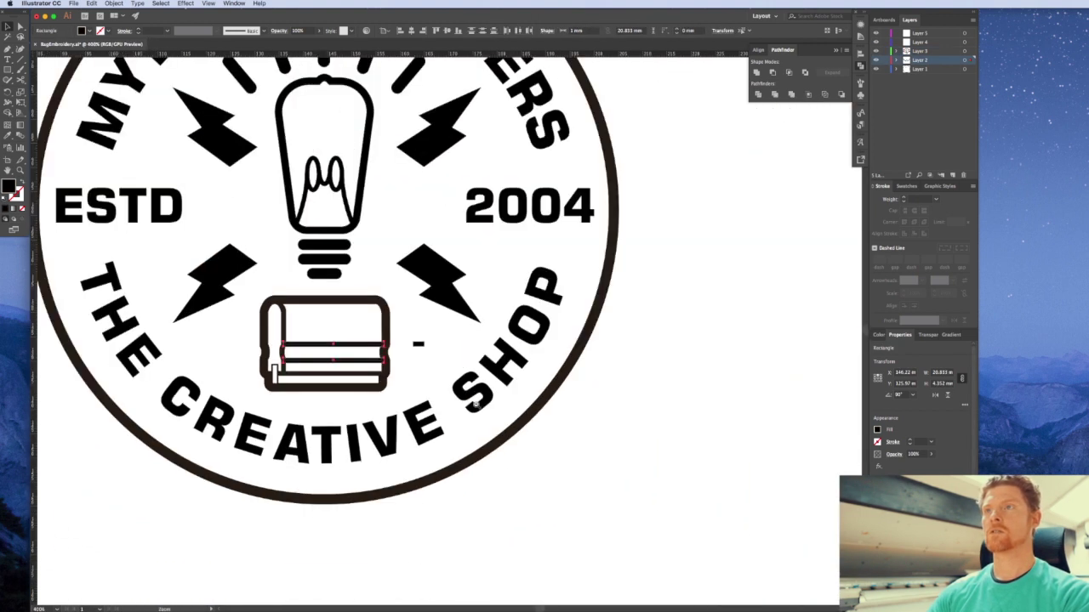
{"action": "left_click_drag", "start_coordinate": [466, 393], "coordinate": [516, 419]}
{"action": "left_click", "coordinate": [585, 467]}
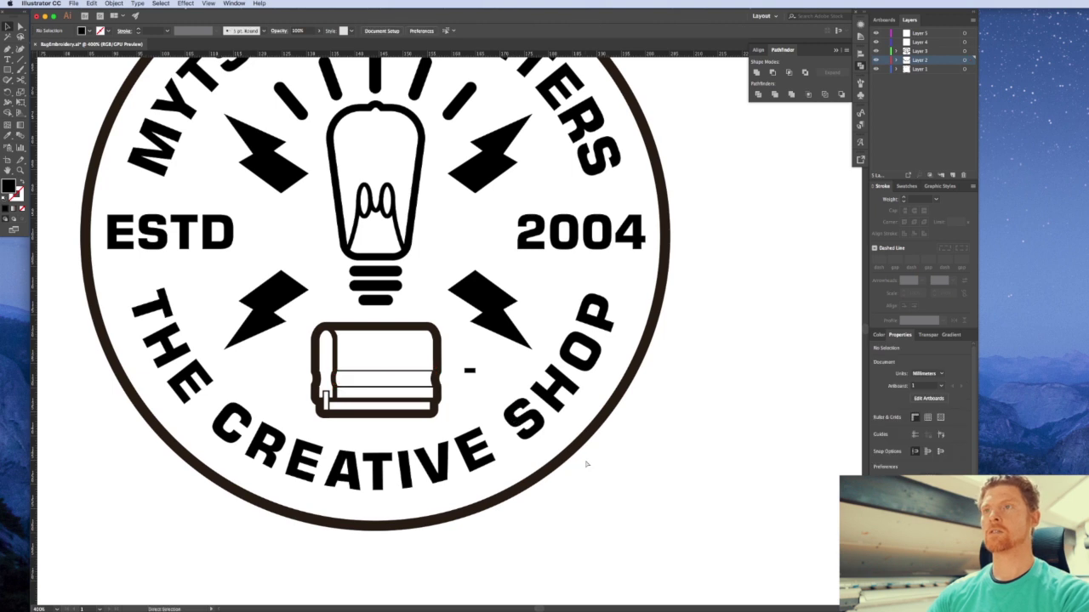
{"action": "key", "text": "super+a"}
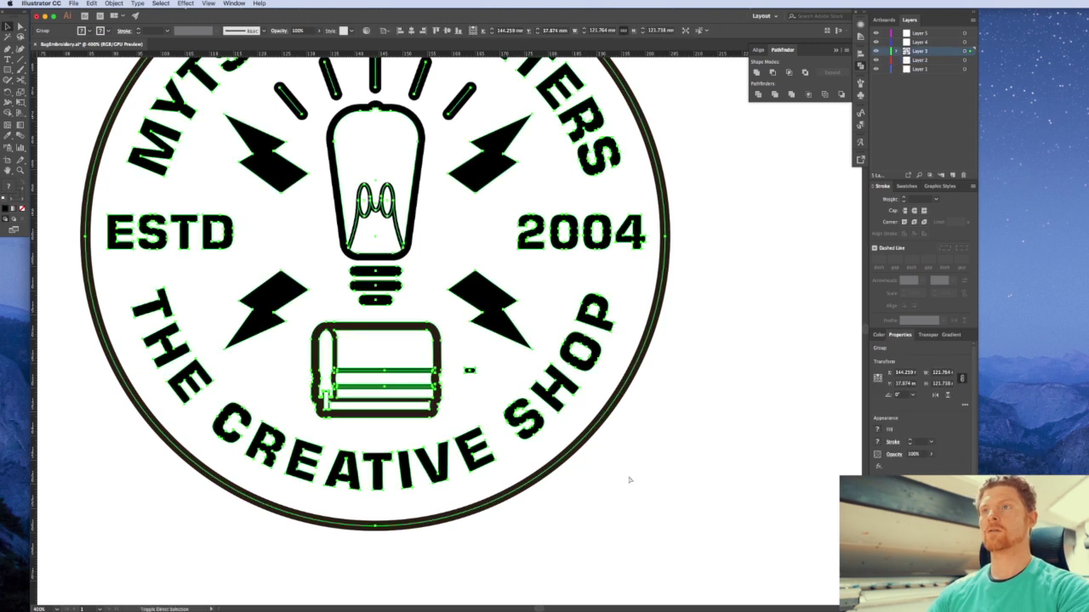
{"action": "left_click", "coordinate": [647, 483]}
Lower the top edge of the squeegee's narrow white upright strip to the upper edge of the base strip
{"action": "left_click_drag", "start_coordinate": [394, 373], "coordinate": [531, 392]}
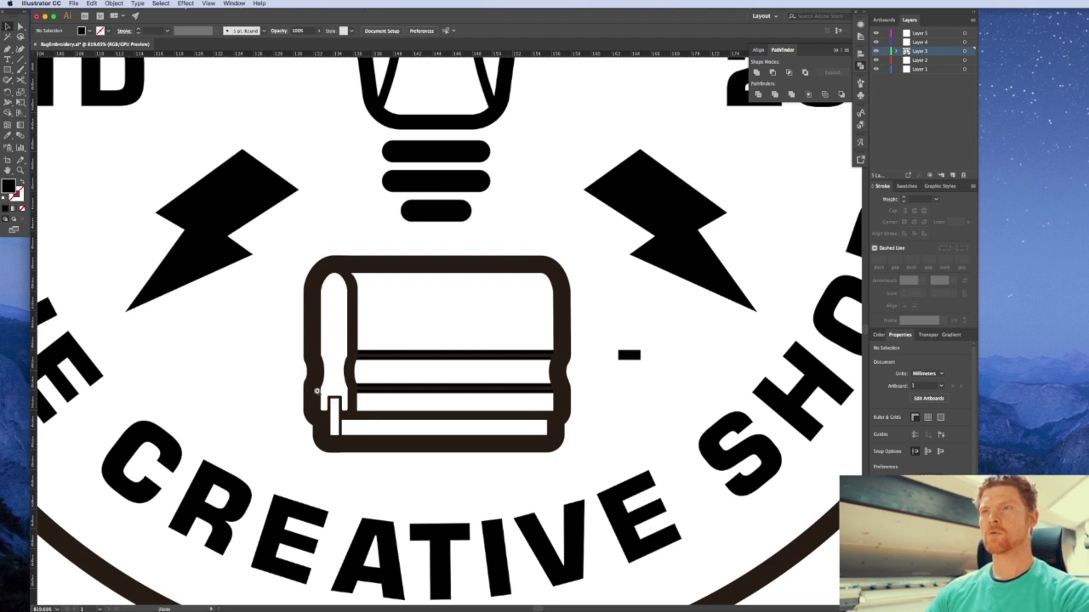
{"action": "left_click_drag", "start_coordinate": [318, 391], "coordinate": [398, 413]}
{"action": "key", "text": "a"}
{"action": "left_click", "coordinate": [343, 407]}
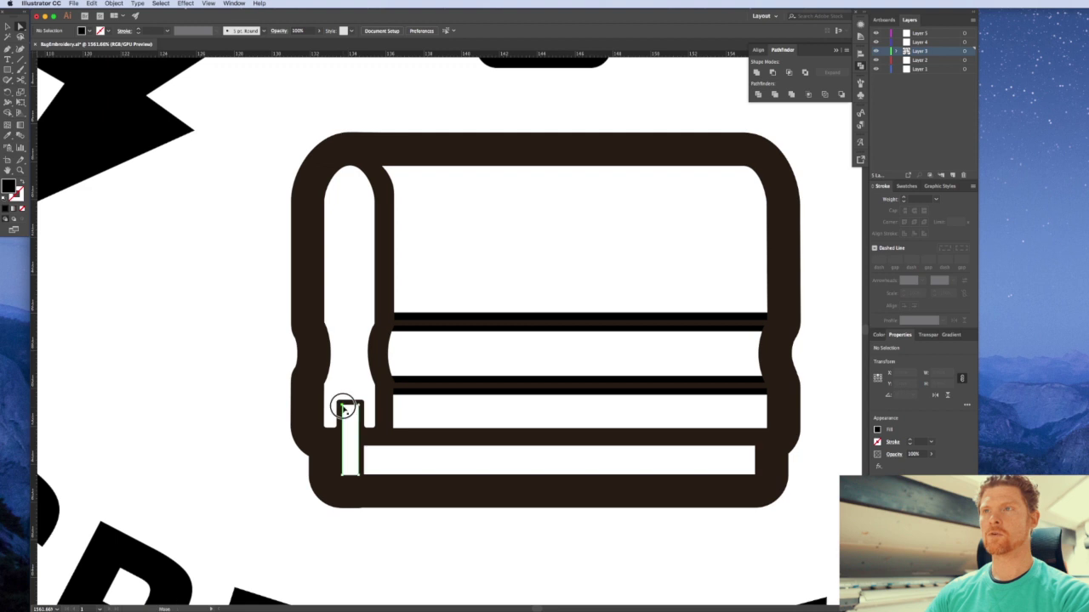
{"action": "left_click", "coordinate": [342, 408], "text": "super"}
{"action": "left_click", "coordinate": [359, 406], "text": "shift"}
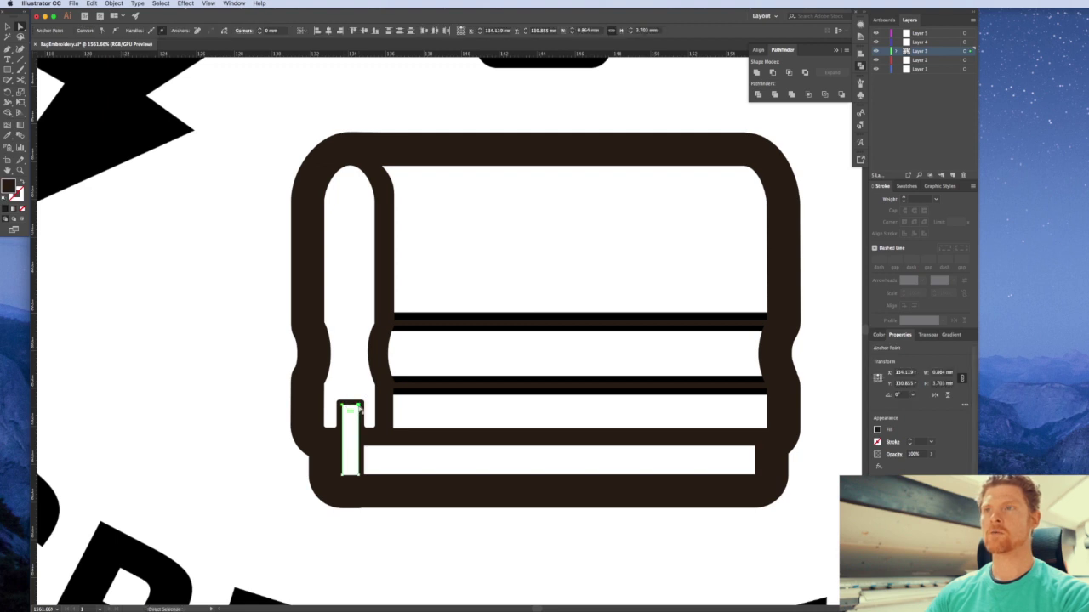
{"action": "left_click_drag", "start_coordinate": [358, 407], "coordinate": [358, 446]}
{"action": "left_click", "coordinate": [347, 397]}
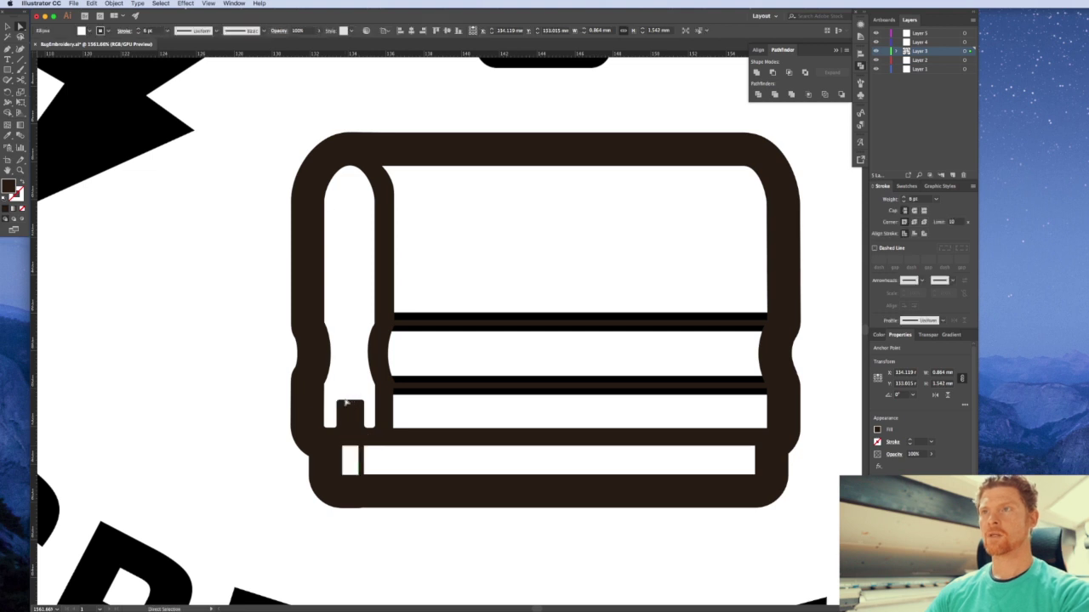
Delete the anchor points of the notch at the foot of the rounded white end shape, leaving a straight lower edge
{"action": "left_click", "coordinate": [344, 402]}
{"action": "key", "text": "p"}
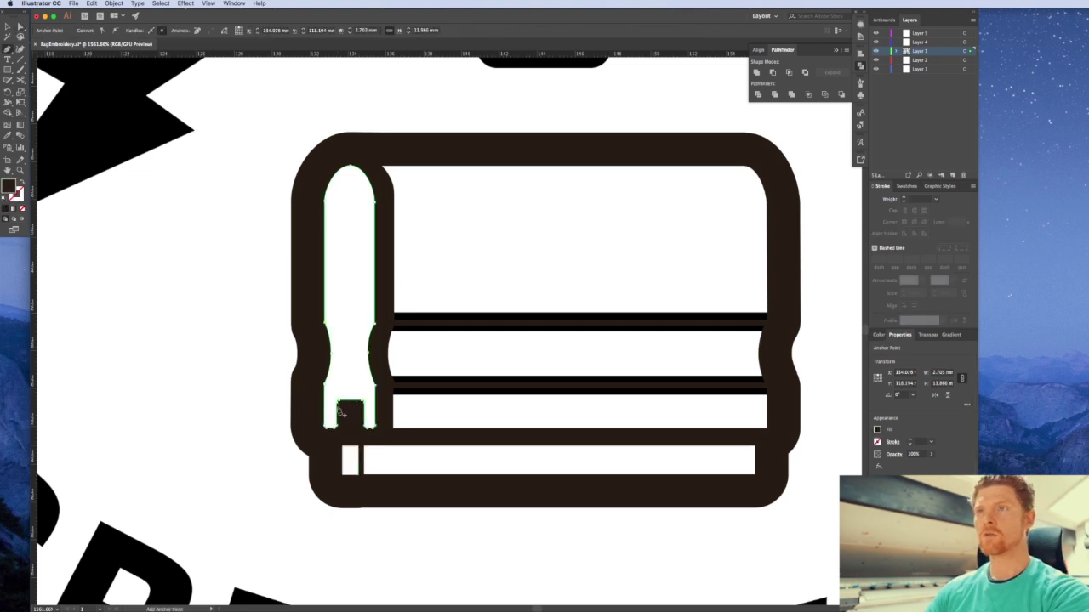
{"action": "left_click", "coordinate": [340, 406]}
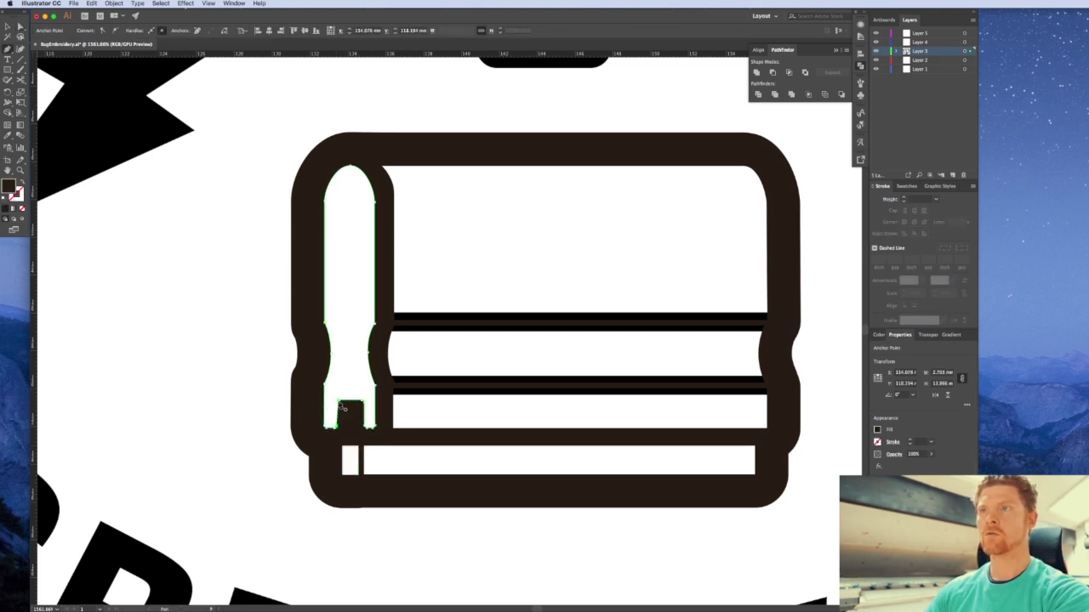
{"action": "left_click", "coordinate": [342, 404]}
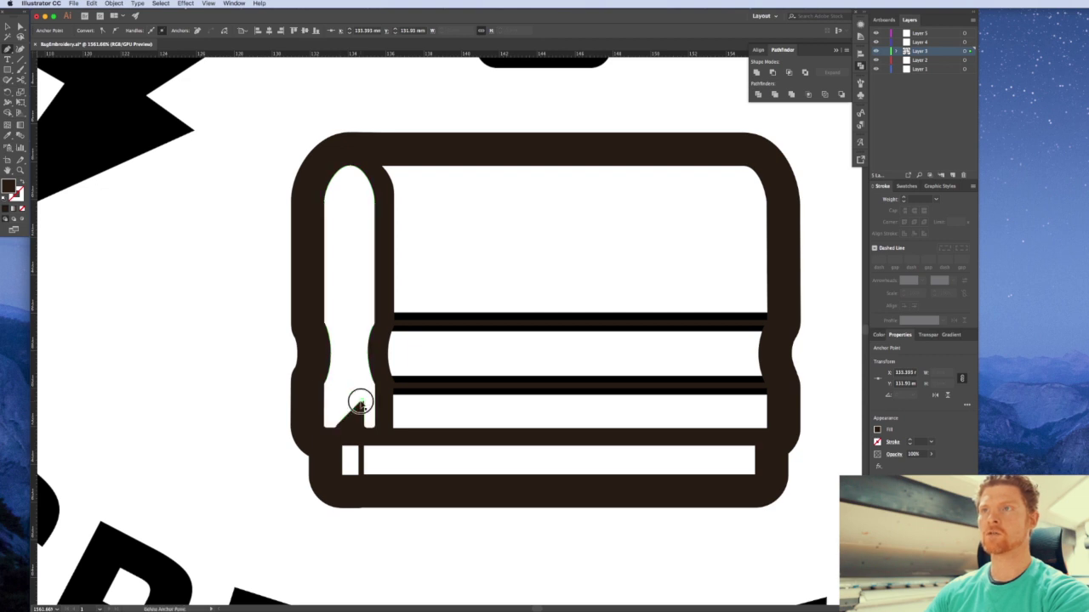
{"action": "left_click", "coordinate": [365, 406]}
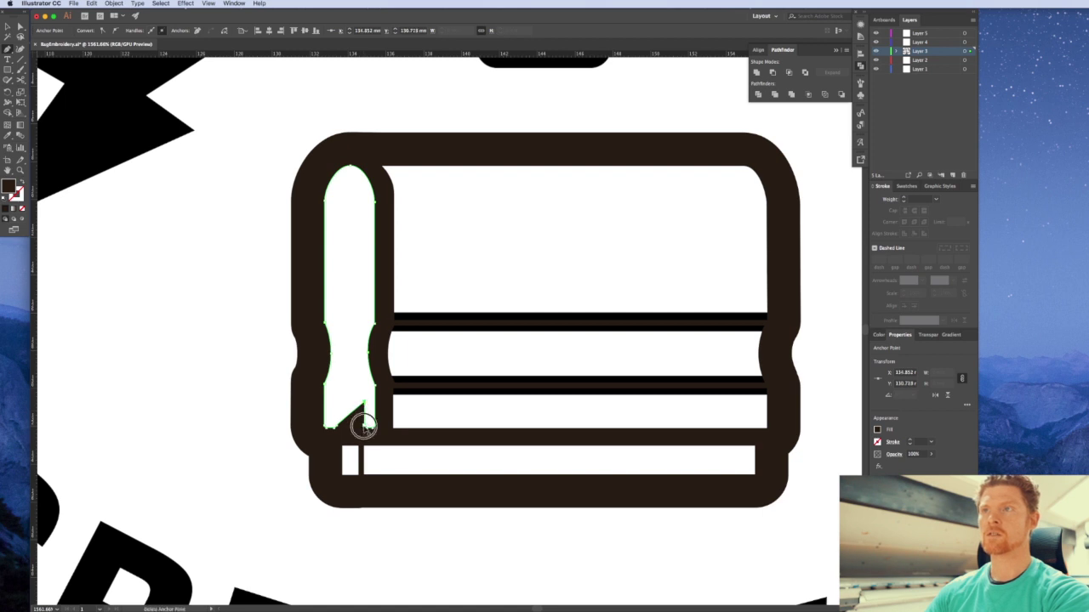
{"action": "left_click_drag", "start_coordinate": [366, 408], "coordinate": [365, 427]}
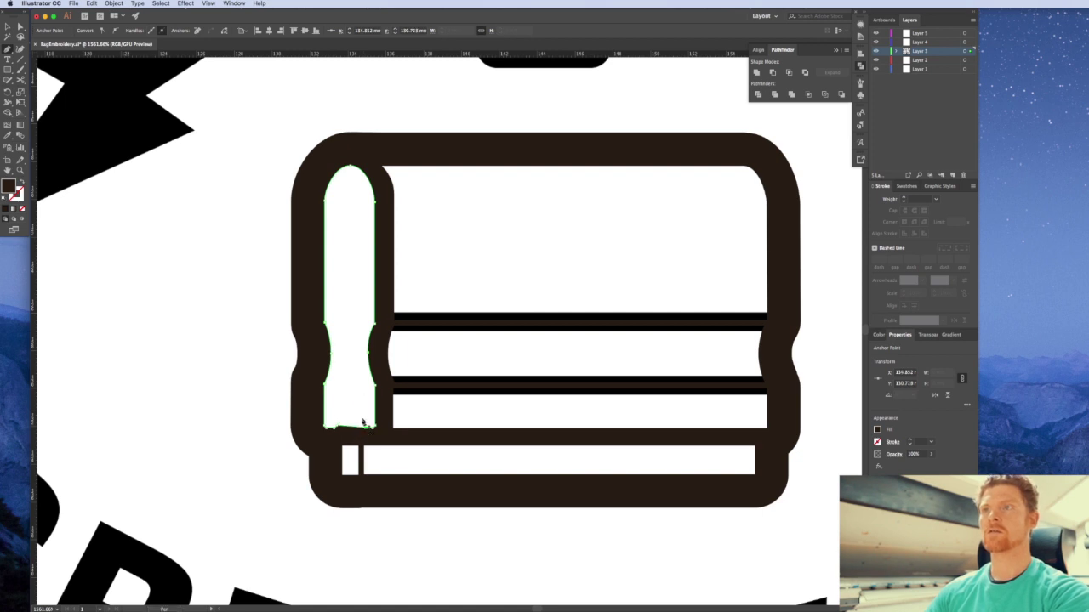
{"action": "left_click", "coordinate": [338, 428]}
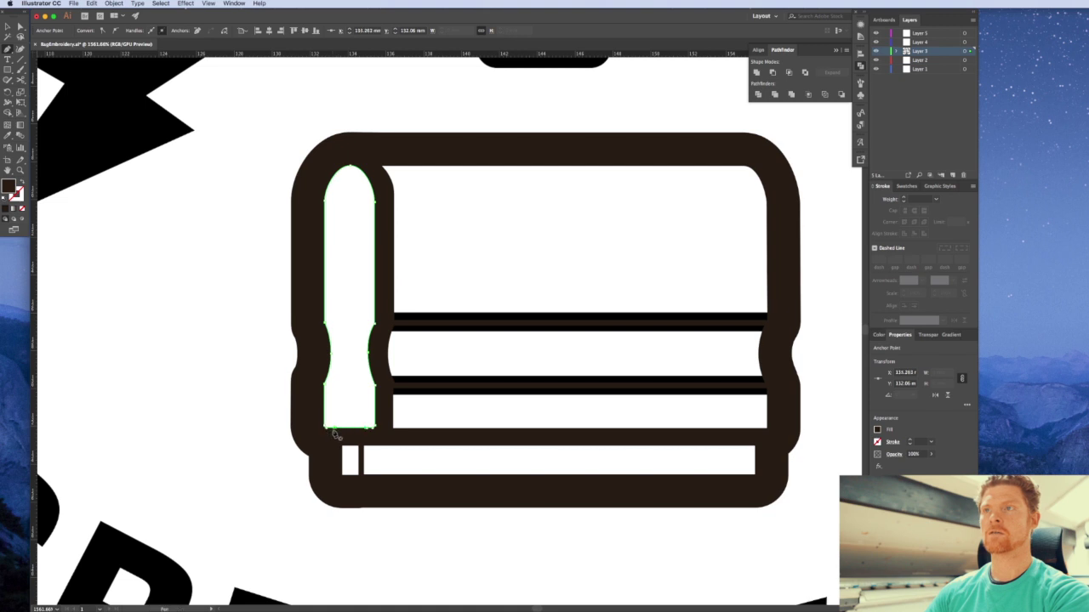
{"action": "left_click", "coordinate": [335, 429]}
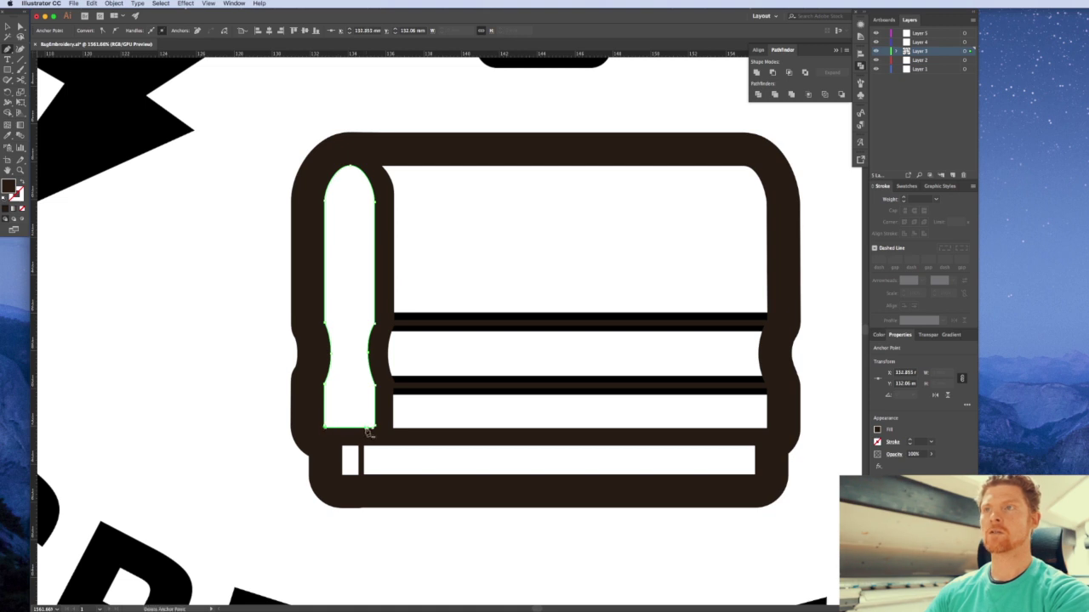
{"action": "left_click", "coordinate": [366, 428]}
{"action": "key", "text": "a"}
{"action": "left_click", "coordinate": [246, 449]}
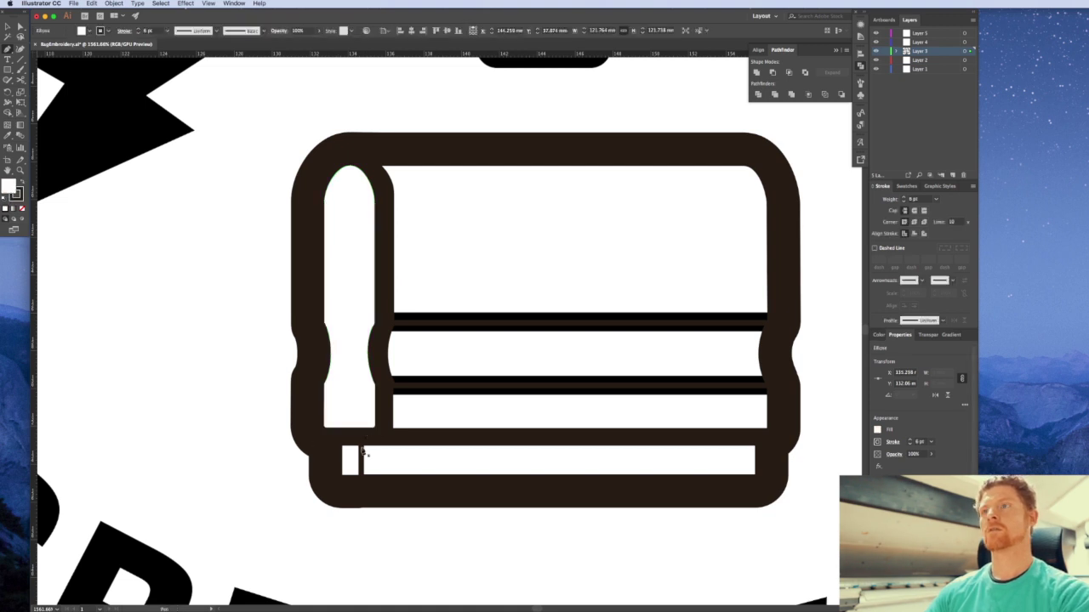
Shift the left edge of the long white base strip to the right to thicken the dark divider beside it
{"action": "left_click", "coordinate": [584, 418], "text": "alt+super"}
{"action": "left_click", "coordinate": [584, 418], "text": "alt+super"}
{"action": "left_click", "coordinate": [584, 418], "text": "alt+super"}
{"action": "left_click", "coordinate": [584, 418], "text": "alt+super"}
{"action": "left_click", "coordinate": [584, 418], "text": "alt+super"}
{"action": "left_click_drag", "start_coordinate": [360, 339], "coordinate": [426, 393]}
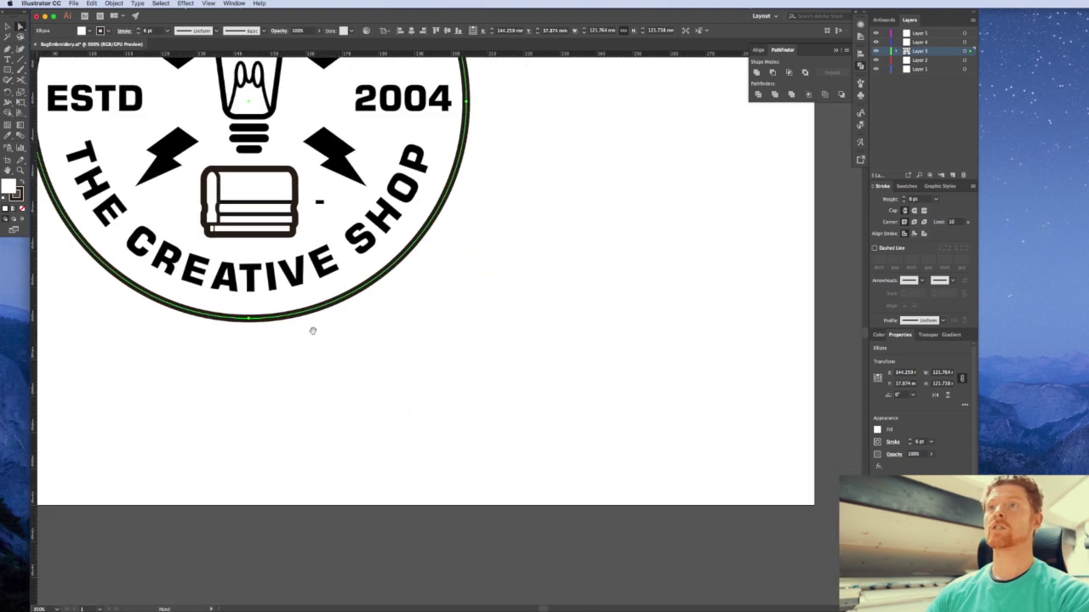
{"action": "left_click_drag", "start_coordinate": [312, 331], "coordinate": [364, 370]}
{"action": "left_click_drag", "start_coordinate": [243, 254], "coordinate": [404, 341]}
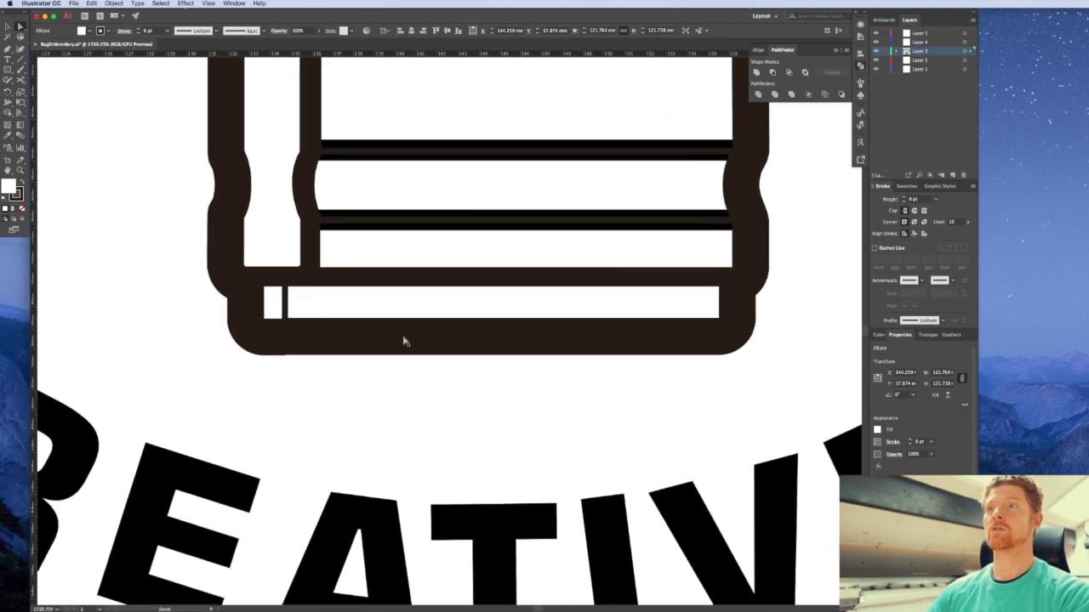
{"action": "left_click", "coordinate": [288, 290]}
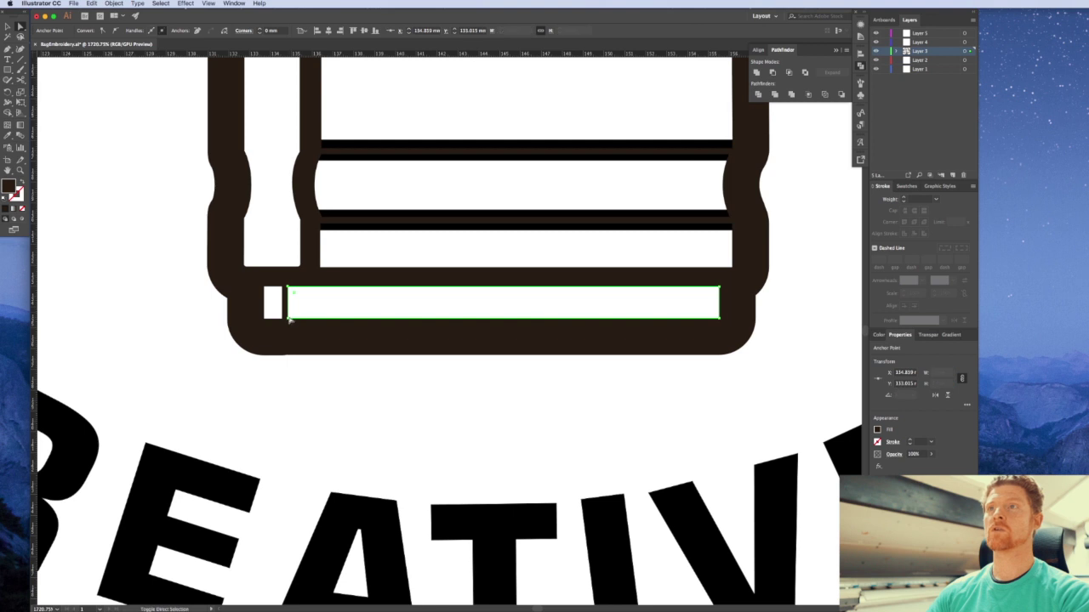
{"action": "left_click_drag", "start_coordinate": [288, 317], "coordinate": [303, 318]}
{"action": "key", "text": "v"}
{"action": "left_click", "coordinate": [303, 435]}
Move the 1 mm rectangle onto the right leg of the bulb's filament and rotate it to follow the leg's slant
{"action": "left_click", "coordinate": [425, 272], "text": "alt+super"}
{"action": "left_click", "coordinate": [473, 266], "text": "alt+super"}
{"action": "left_click", "coordinate": [478, 257], "text": "alt+super"}
{"action": "left_click", "coordinate": [486, 268], "text": "alt+super"}
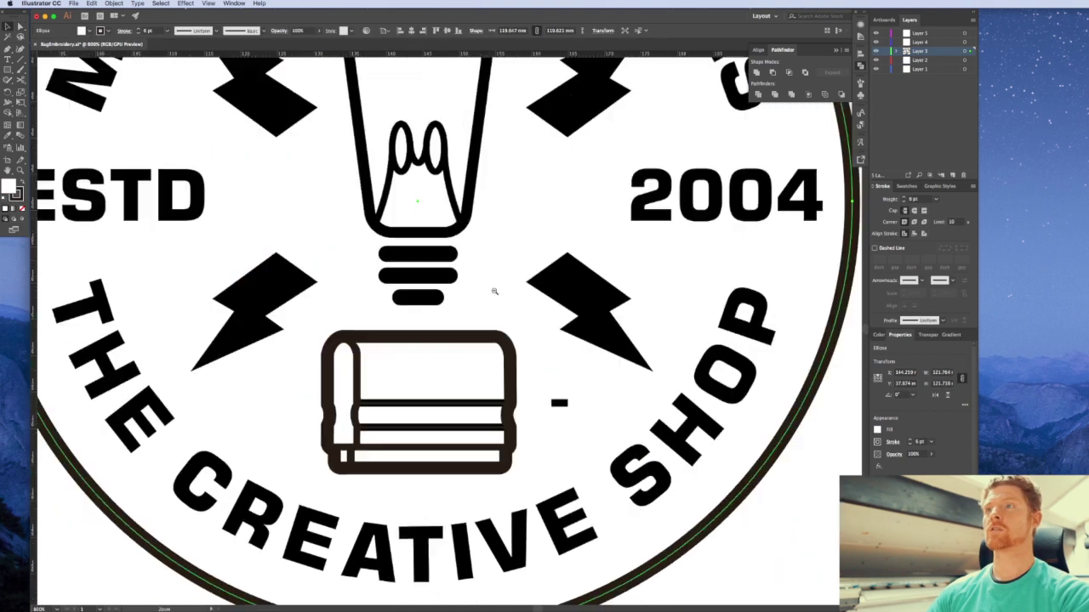
{"action": "left_click", "coordinate": [498, 297], "text": "alt+super"}
{"action": "left_click", "coordinate": [667, 468]}
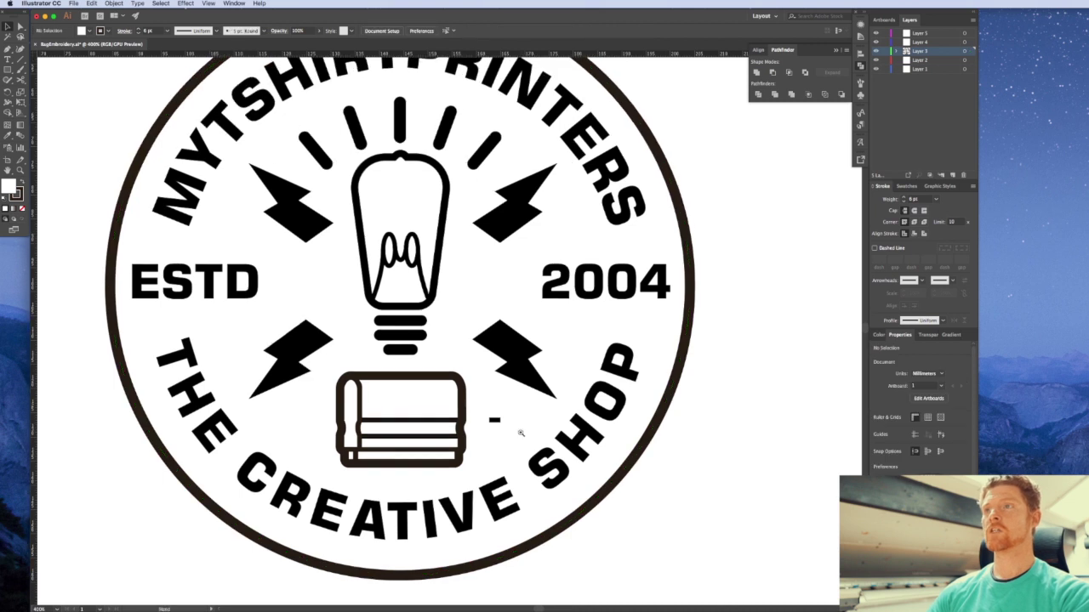
{"action": "key", "text": "ctrl+minus"}
{"action": "scroll", "coordinate": [458, 411], "scroll_direction": "up", "scroll_amount": 2}
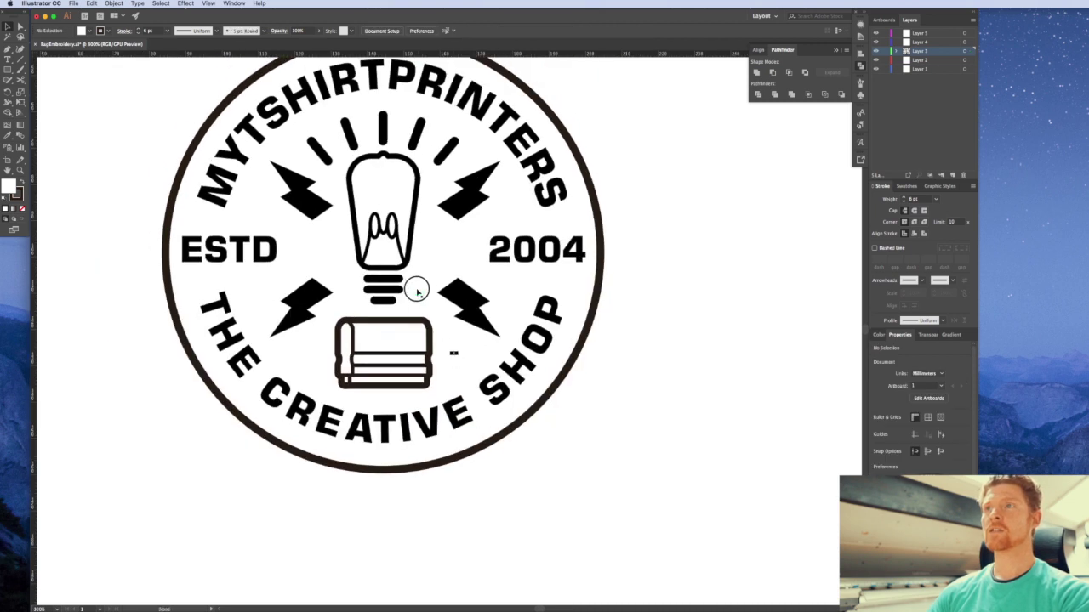
{"action": "left_click", "coordinate": [392, 254]}
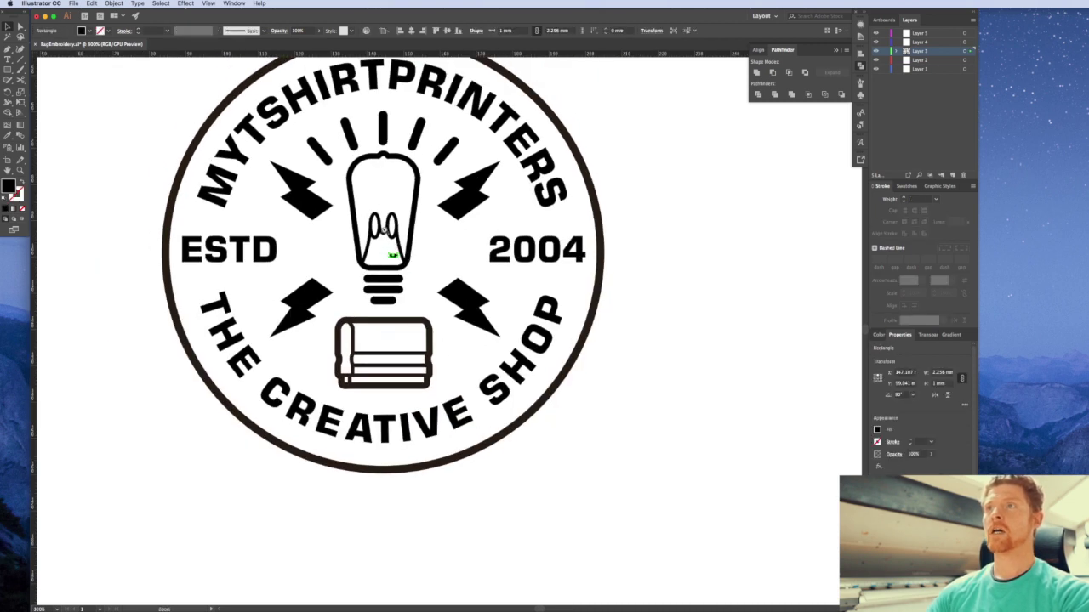
{"action": "left_click_drag", "start_coordinate": [399, 224], "coordinate": [666, 389]}
{"action": "mouse_move", "coordinate": [405, 442]}
{"action": "left_mouse_down"}
{"action": "mouse_move", "coordinate": [415, 389]}
{"action": "mouse_move", "coordinate": [420, 498]}
{"action": "mouse_move", "coordinate": [444, 443]}
{"action": "left_mouse_up"}
{"action": "key", "text": "r"}
{"action": "key", "text": "v"}
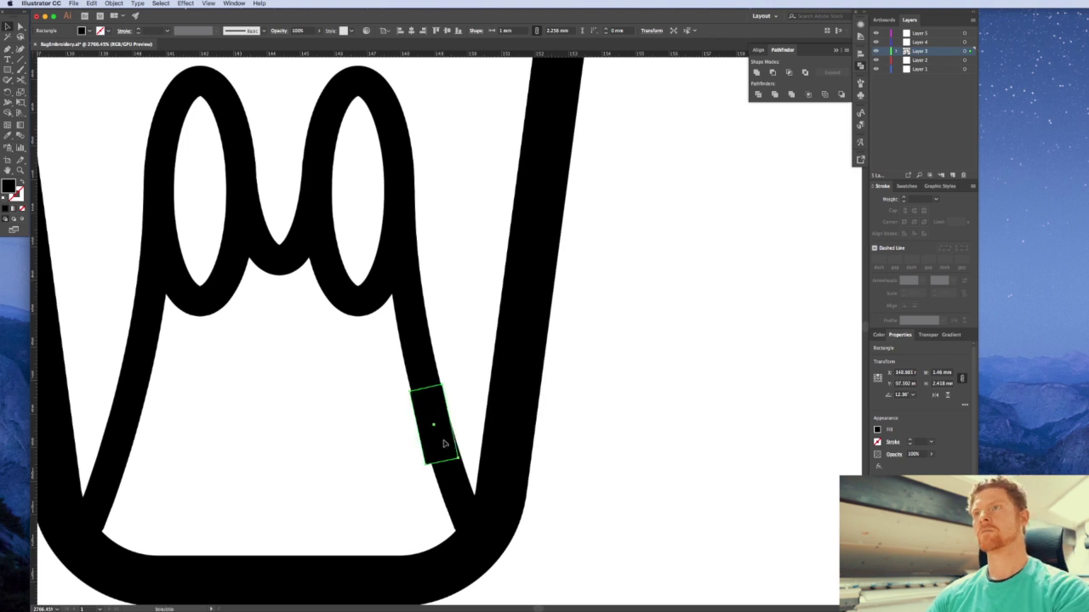
Take the 1 mm reference rectangle off the filament's right leg and delete it
{"action": "key", "text": "BackSpace"}
{"action": "left_click", "coordinate": [437, 379]}
{"action": "key", "text": "super+minus"}
{"action": "key", "text": "super+minus"}
{"action": "left_click_drag", "start_coordinate": [416, 339], "coordinate": [430, 383]}
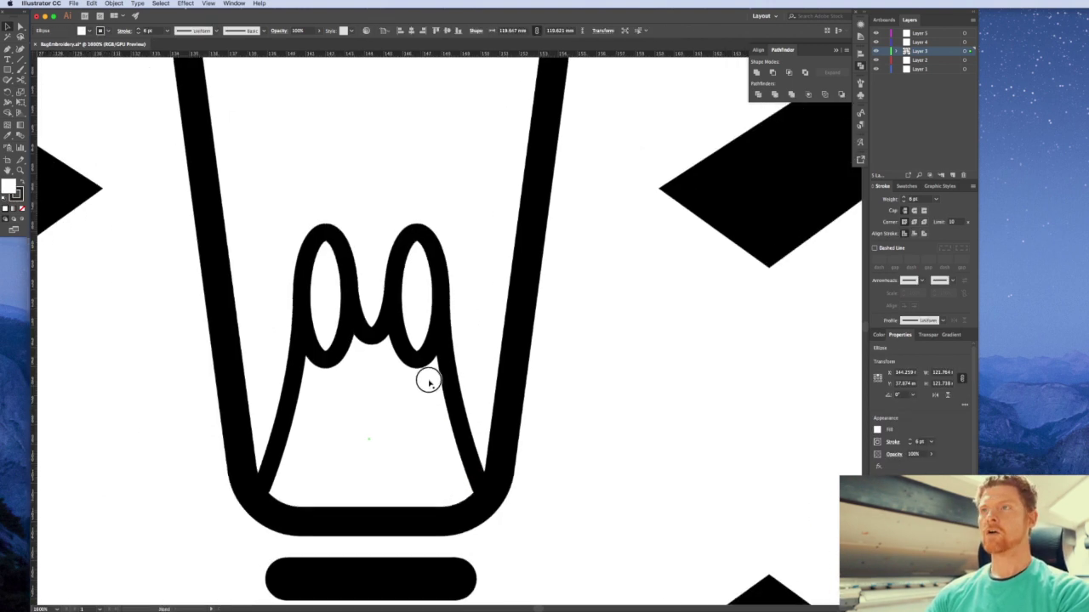
{"action": "left_click", "coordinate": [460, 426]}
{"action": "left_click_drag", "start_coordinate": [474, 462], "coordinate": [413, 340]}
{"action": "key", "text": "super+z"}
{"action": "left_click", "coordinate": [547, 452]}
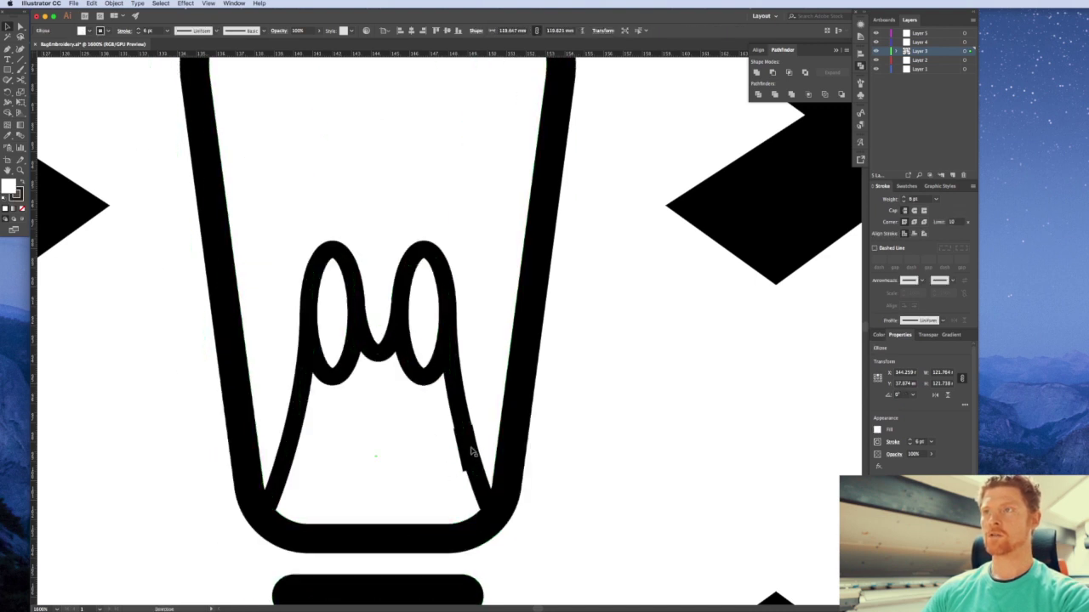
{"action": "mouse_move", "coordinate": [464, 447]}
{"action": "left_mouse_down"}
{"action": "mouse_move", "coordinate": [421, 325]}
{"action": "mouse_move", "coordinate": [426, 334]}
{"action": "left_mouse_up"}
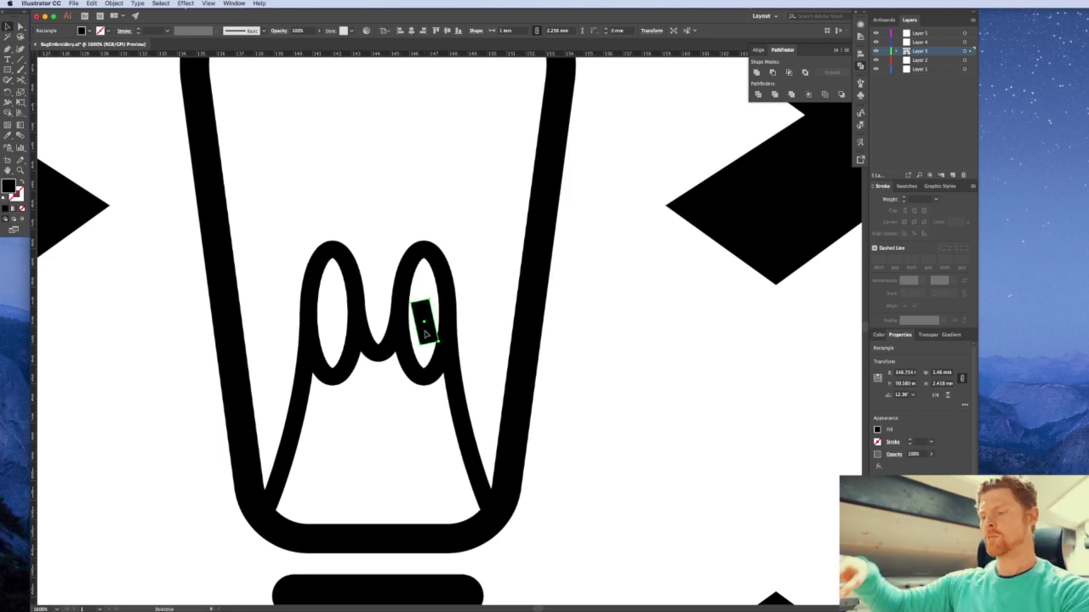
{"action": "key", "text": "Delete"}
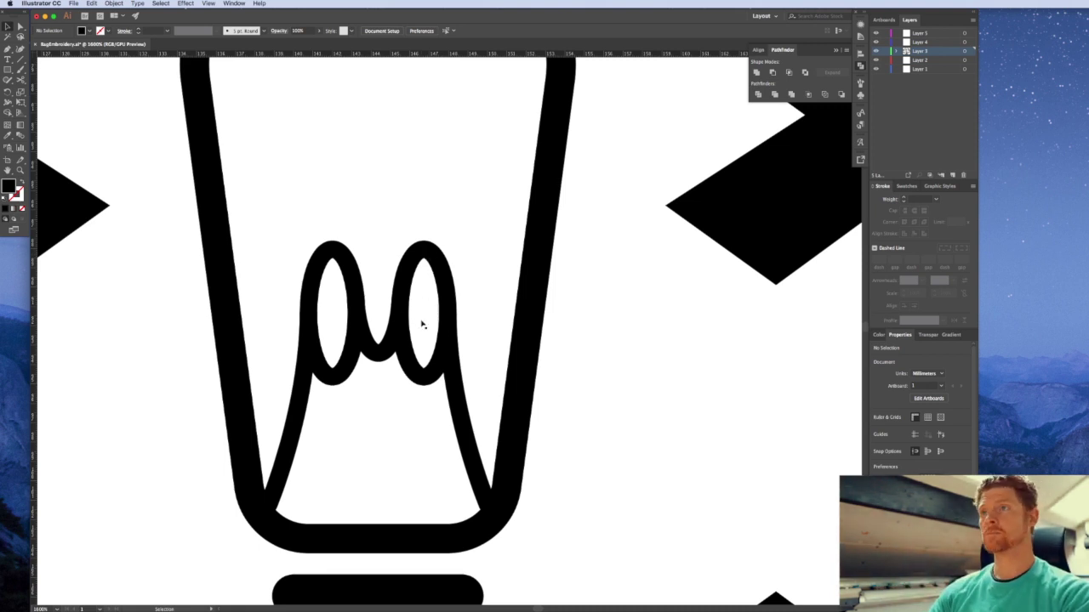
Widen the filament's right loop to about 3.5 mm and delete the narrow left loop
{"action": "left_click", "coordinate": [420, 380]}
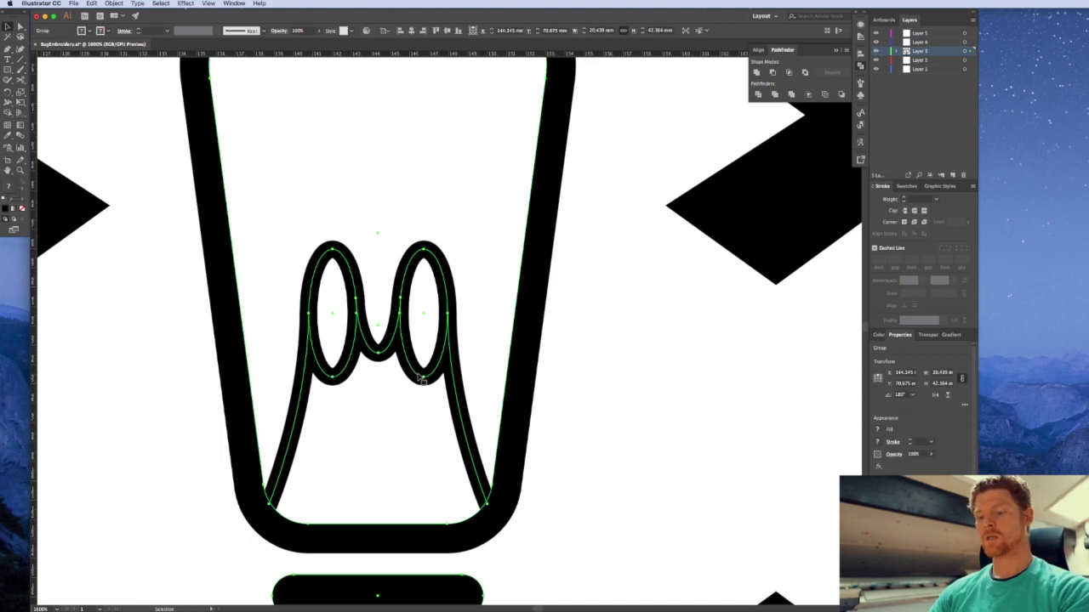
{"action": "left_click", "coordinate": [432, 263]}
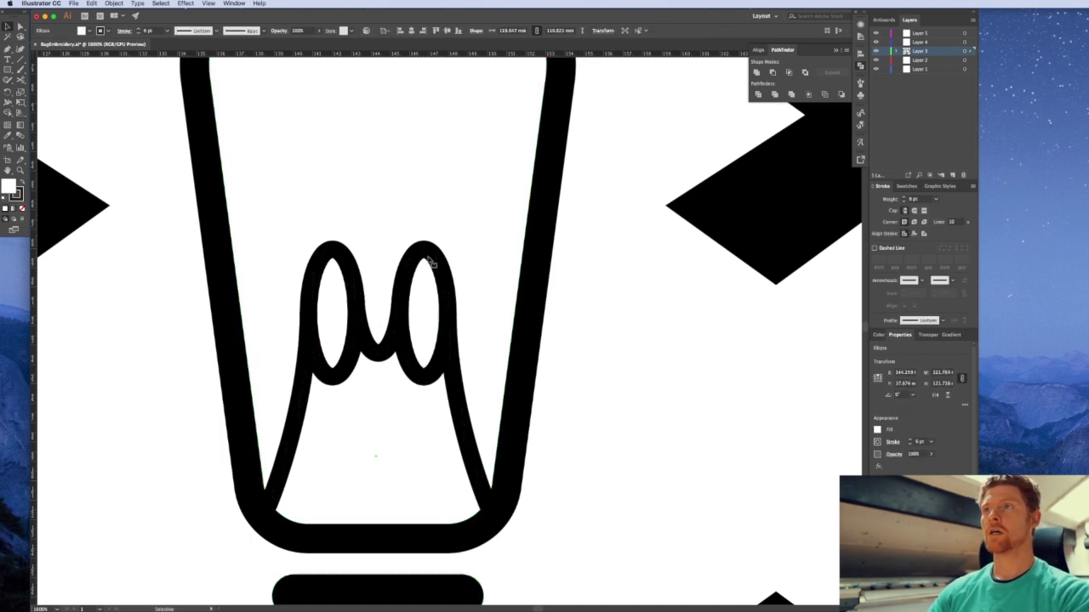
{"action": "left_click", "coordinate": [425, 255]}
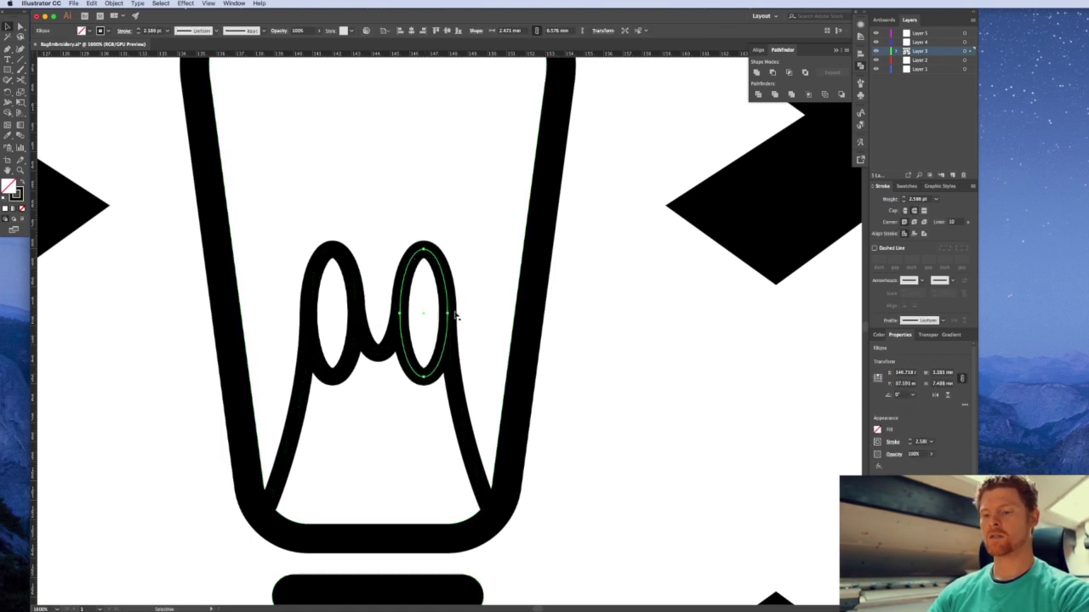
{"action": "key", "text": "e"}
{"action": "left_click_drag", "start_coordinate": [456, 313], "coordinate": [481, 314]}
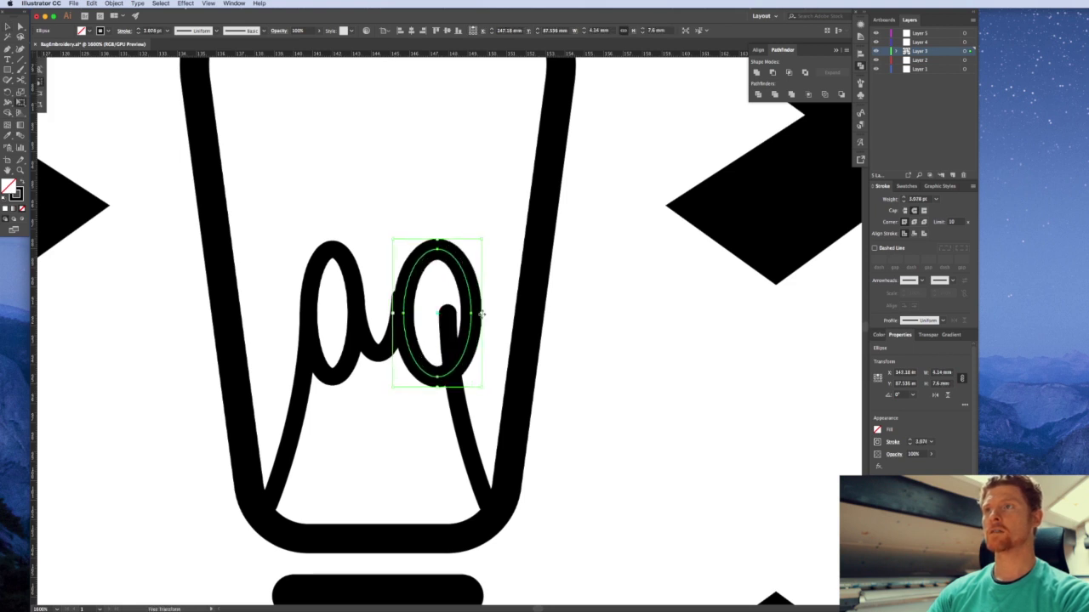
{"action": "key", "text": "v"}
{"action": "left_click", "coordinate": [347, 371]}
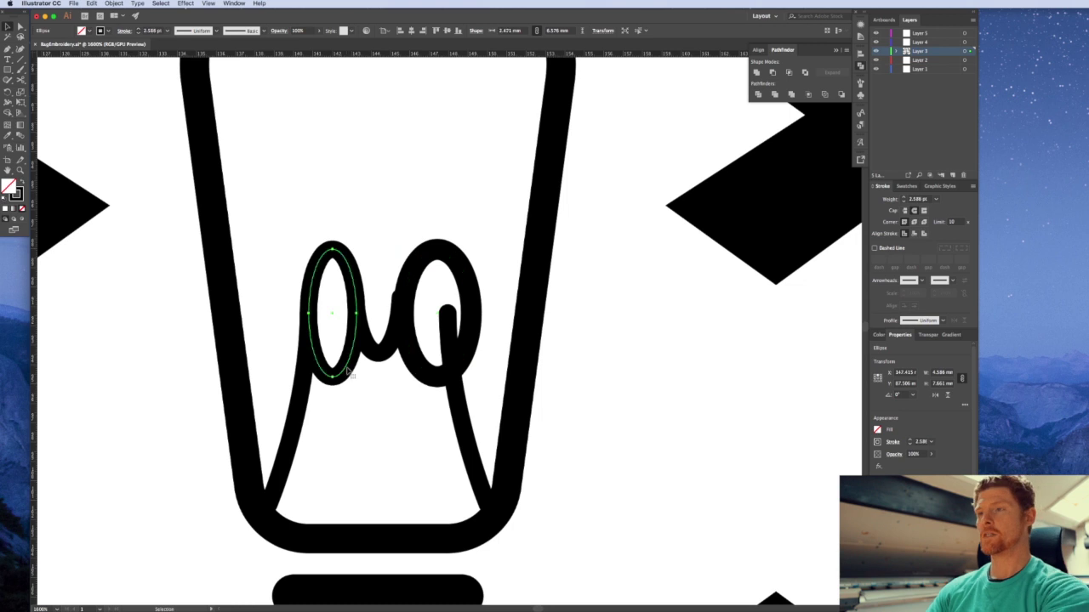
{"action": "key", "text": "Delete"}
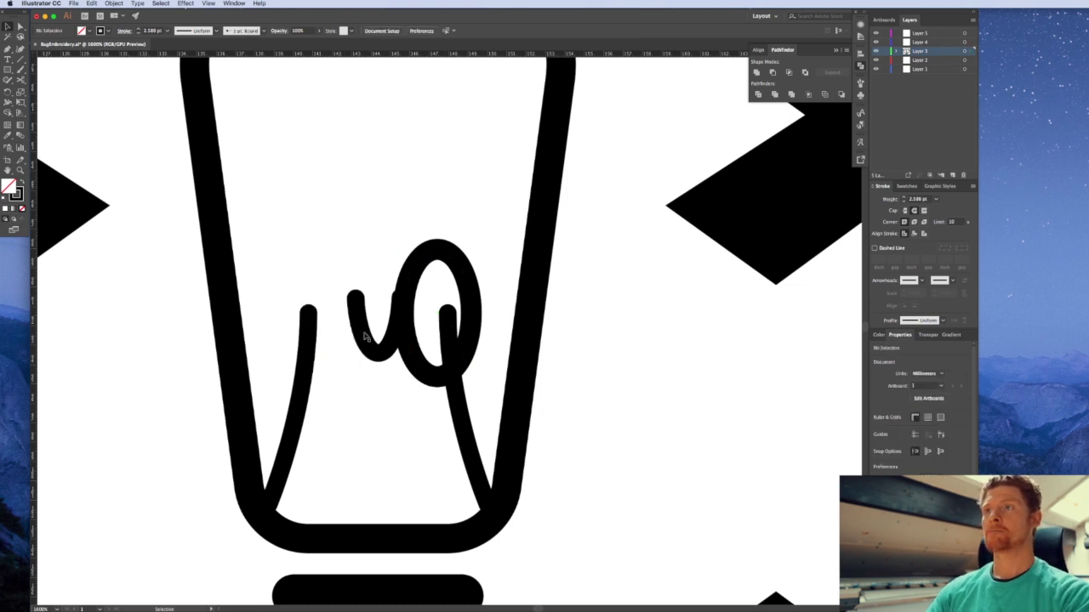
Move the filament's U-shaped connector down below its place between the loops
{"action": "key", "text": "a"}
{"action": "left_click", "coordinate": [379, 355]}
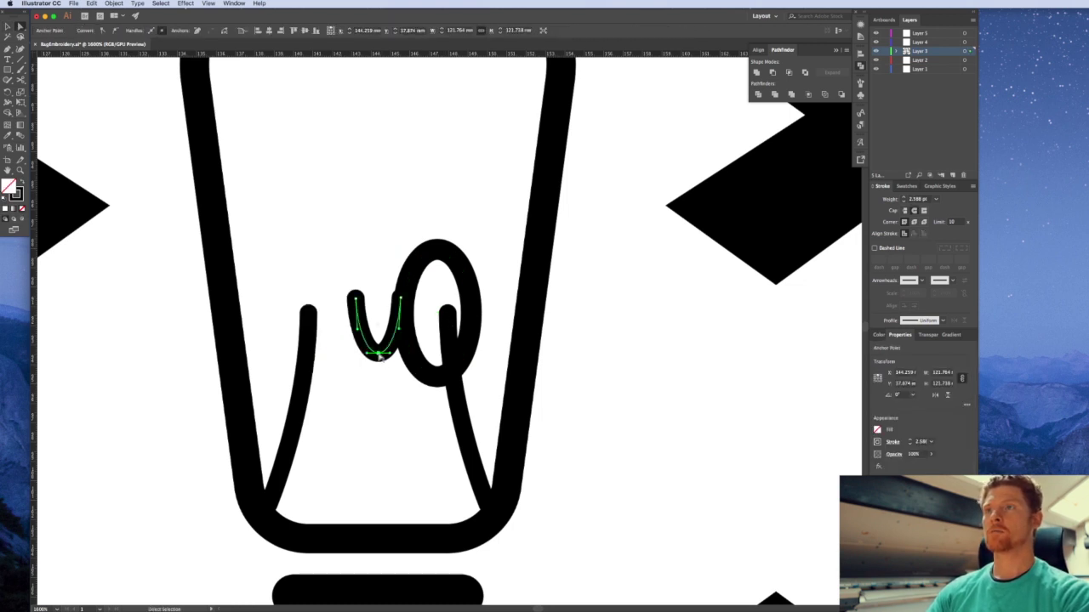
{"action": "left_click_drag", "start_coordinate": [381, 358], "coordinate": [387, 401]}
{"action": "key", "text": "v"}
{"action": "left_click", "coordinate": [388, 374]}
Duplicate the widened loop as the filament's left loop and spread the two loops apart
{"action": "left_click", "coordinate": [474, 311]}
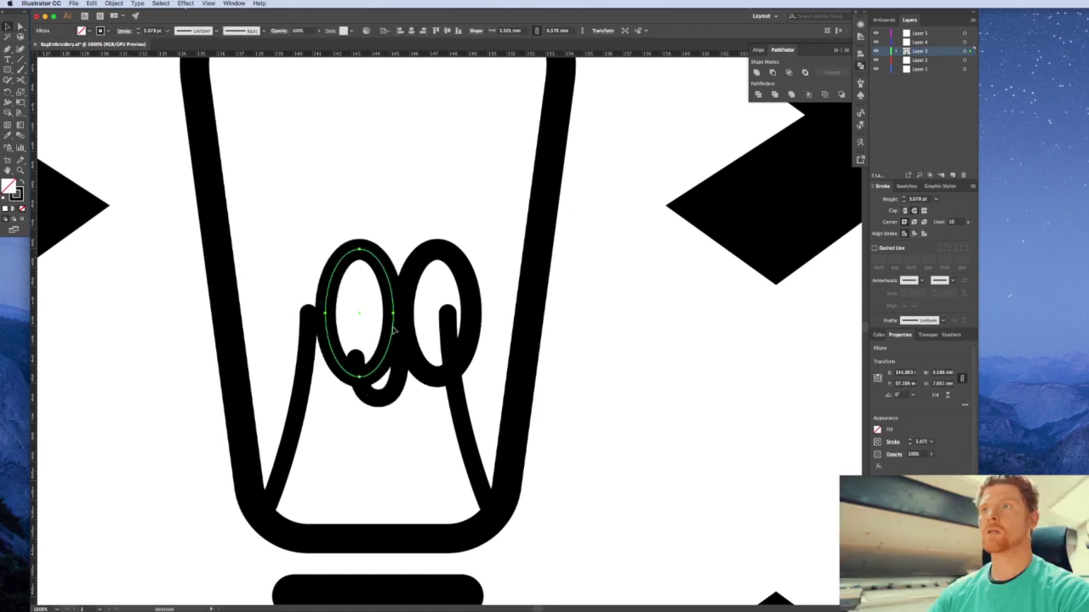
{"action": "mouse_move", "coordinate": [393, 330]}
{"action": "left_mouse_down"}
{"action": "mouse_move", "coordinate": [372, 328]}
{"action": "mouse_move", "coordinate": [377, 336]}
{"action": "left_mouse_up"}
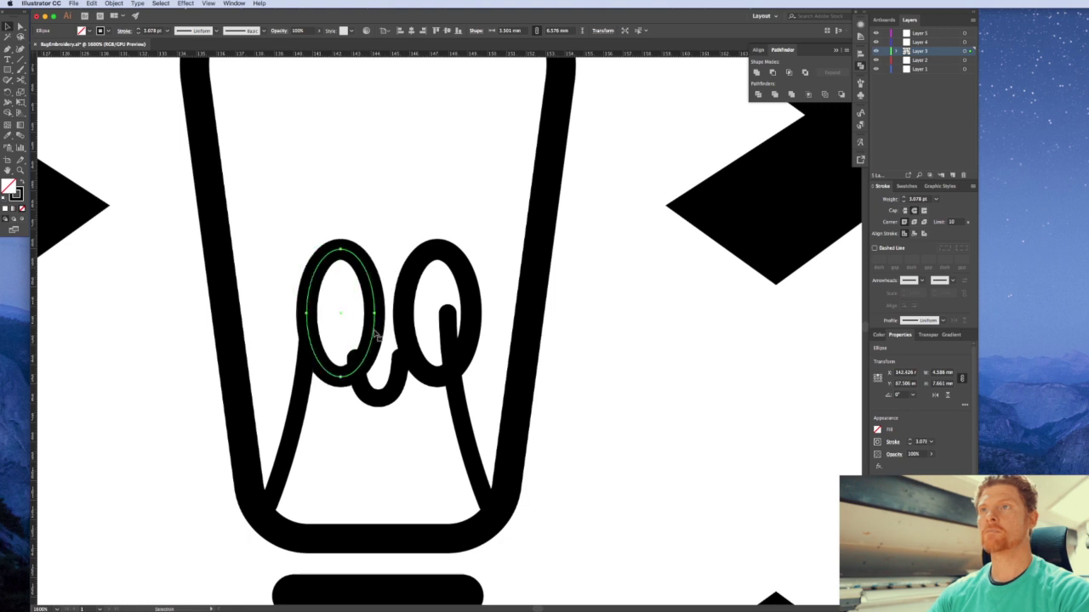
{"action": "left_click", "coordinate": [383, 398]}
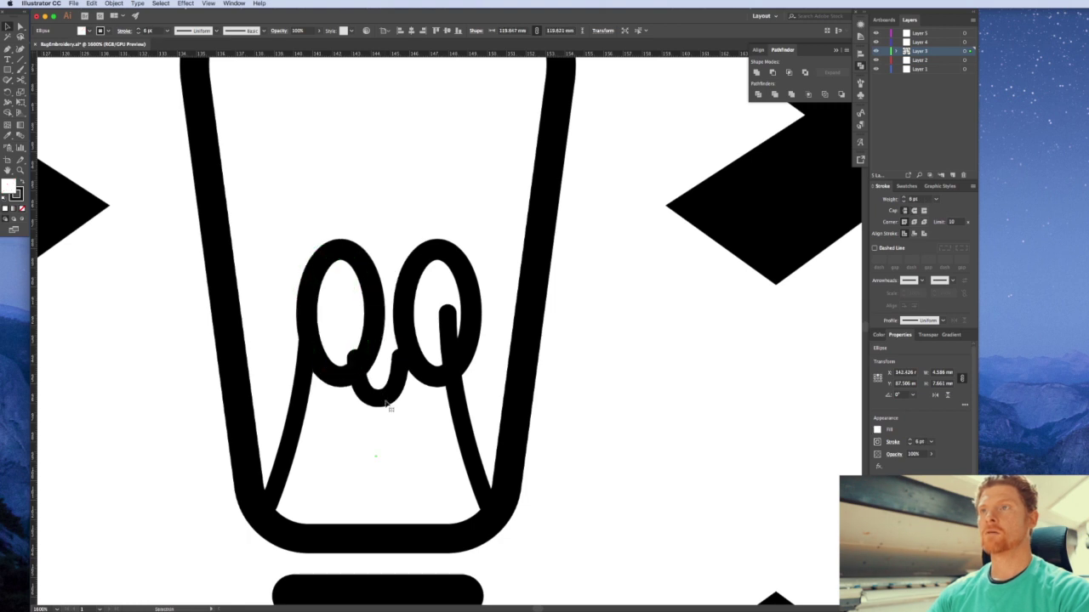
{"action": "left_click", "coordinate": [407, 324]}
{"action": "left_click_drag", "start_coordinate": [404, 318], "coordinate": [349, 321]}
{"action": "left_click", "coordinate": [375, 320]}
{"action": "left_click", "coordinate": [371, 321]}
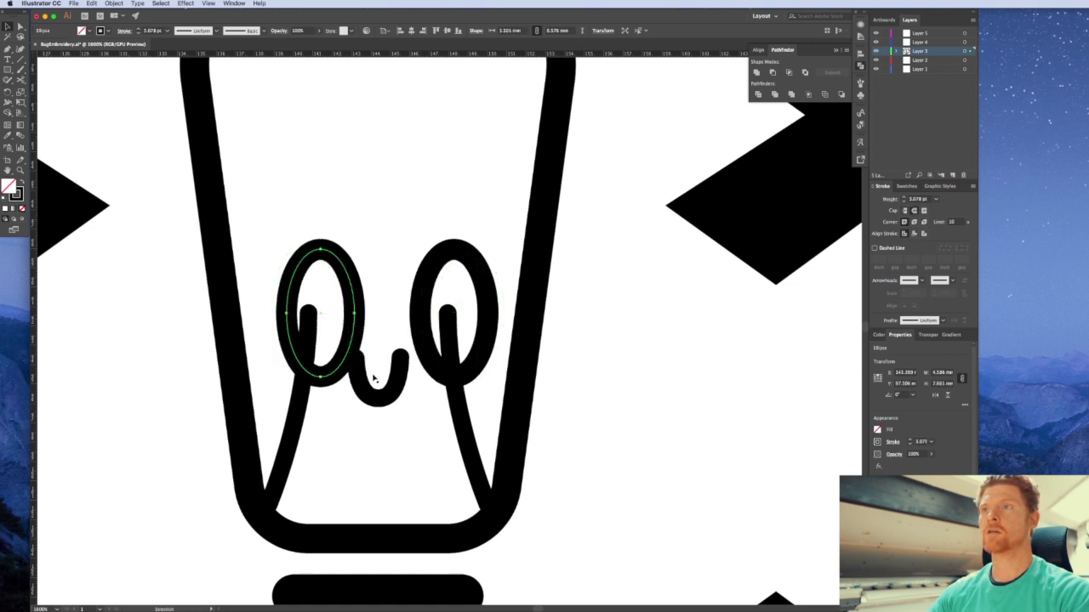
Move the U-shaped connector up between the two loops and widen it until its ends meet both loops
{"action": "left_click", "coordinate": [363, 380]}
{"action": "mouse_move", "coordinate": [363, 382]}
{"action": "left_mouse_down"}
{"action": "mouse_move", "coordinate": [364, 340]}
{"action": "mouse_move", "coordinate": [430, 337]}
{"action": "left_mouse_up"}
{"action": "key", "text": "e"}
{"action": "left_click_drag", "start_coordinate": [351, 334], "coordinate": [342, 333]}
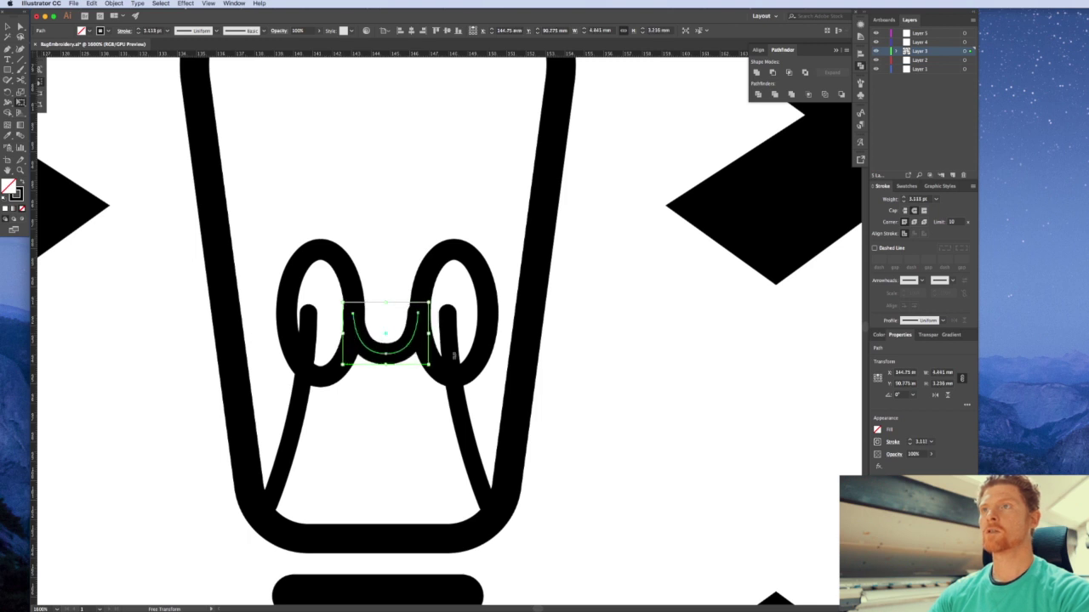
{"action": "left_click_drag", "start_coordinate": [429, 334], "coordinate": [433, 334]}
{"action": "key", "text": "v"}
{"action": "left_click", "coordinate": [561, 389]}
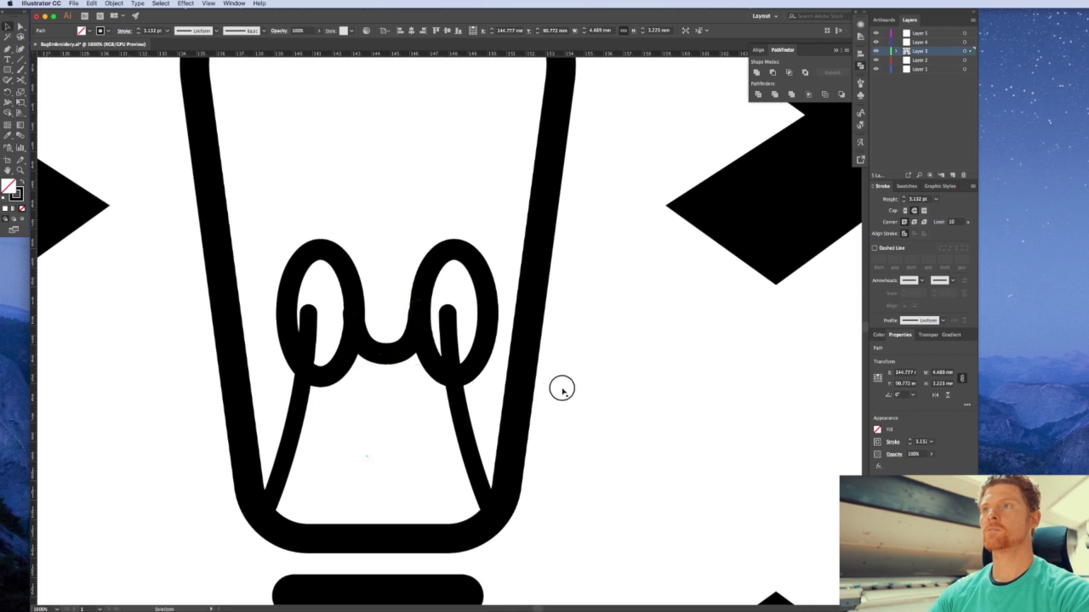
Shift both loops and the U-shaped connector together slightly left to centre them inside the bulb
{"action": "left_click", "coordinate": [390, 352]}
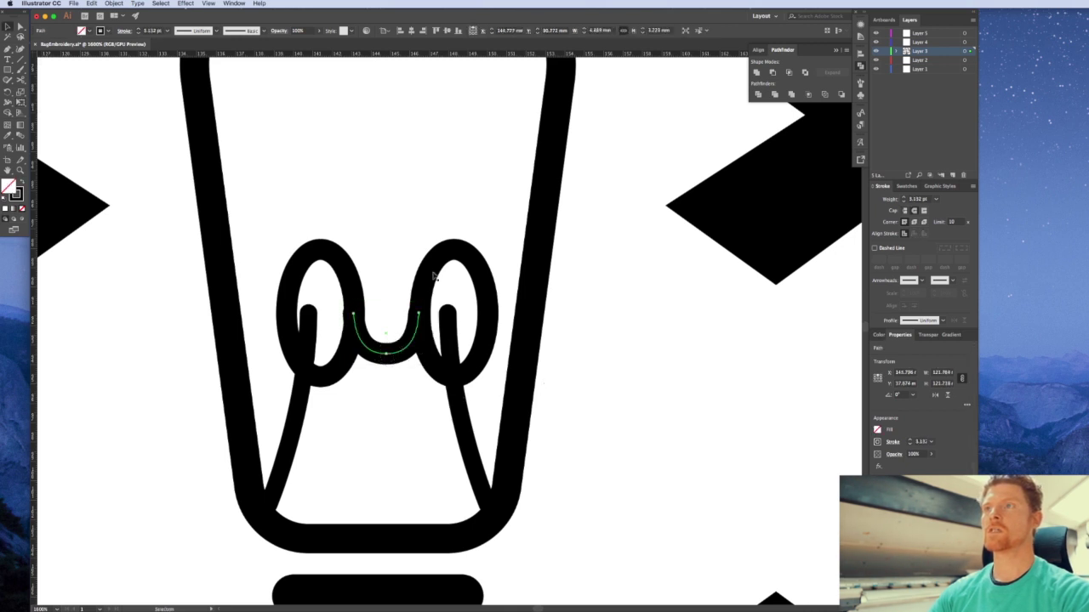
{"action": "left_click", "coordinate": [431, 267], "text": "shift"}
{"action": "left_click", "coordinate": [353, 283], "text": "shift"}
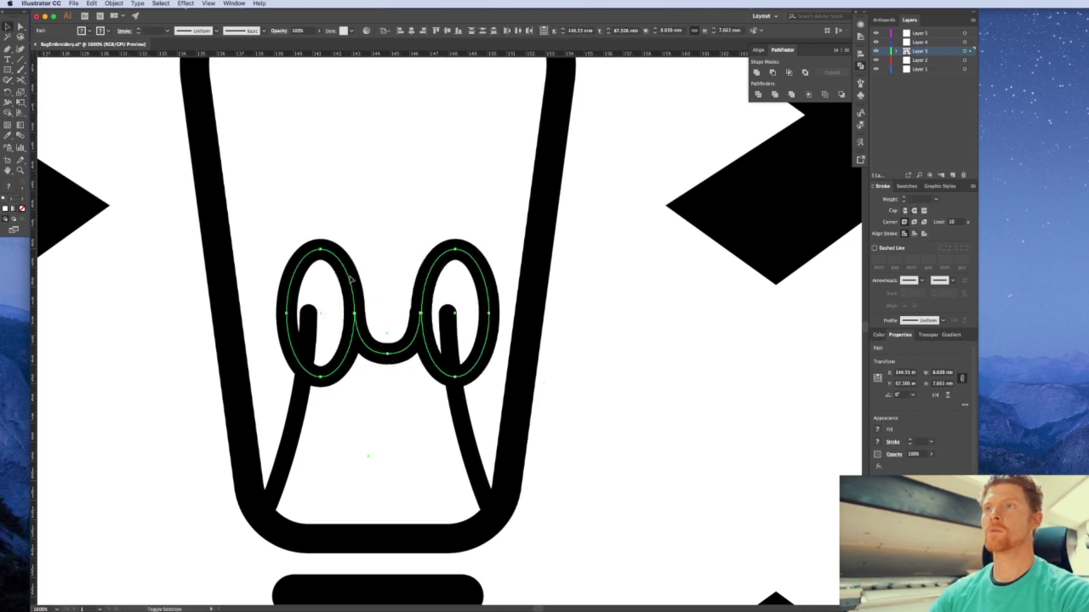
{"action": "left_click", "coordinate": [350, 280], "text": "shift"}
{"action": "left_click", "coordinate": [348, 277], "text": "shift"}
{"action": "left_click_drag", "start_coordinate": [348, 277], "coordinate": [341, 277]}
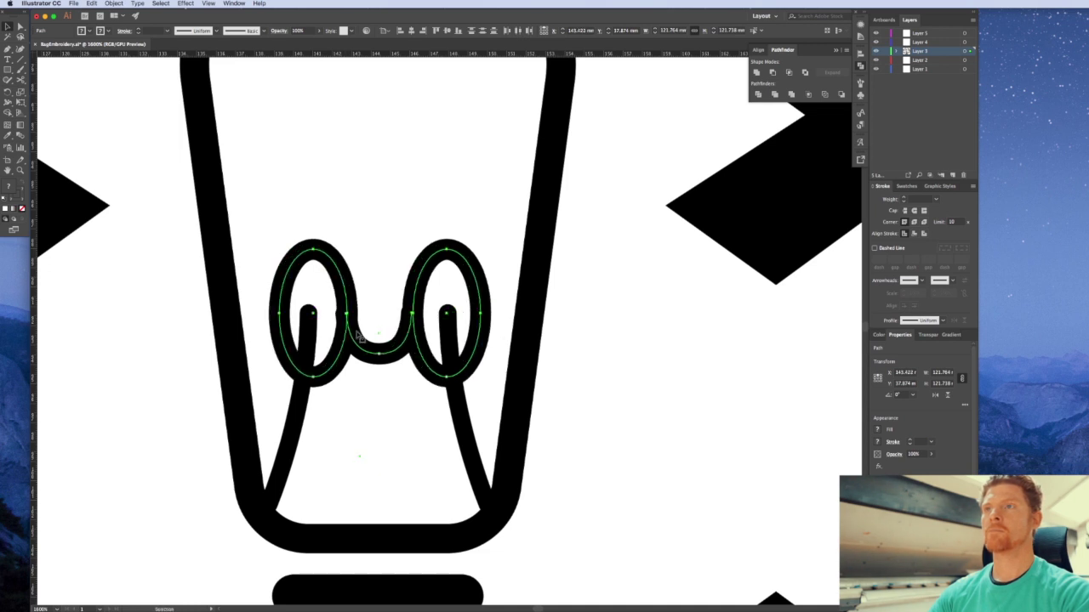
Attach the filament's left leg to the left loop's outer edge by moving its top anchor, and reshape its curve
{"action": "key", "text": "a"}
{"action": "left_click", "coordinate": [298, 410]}
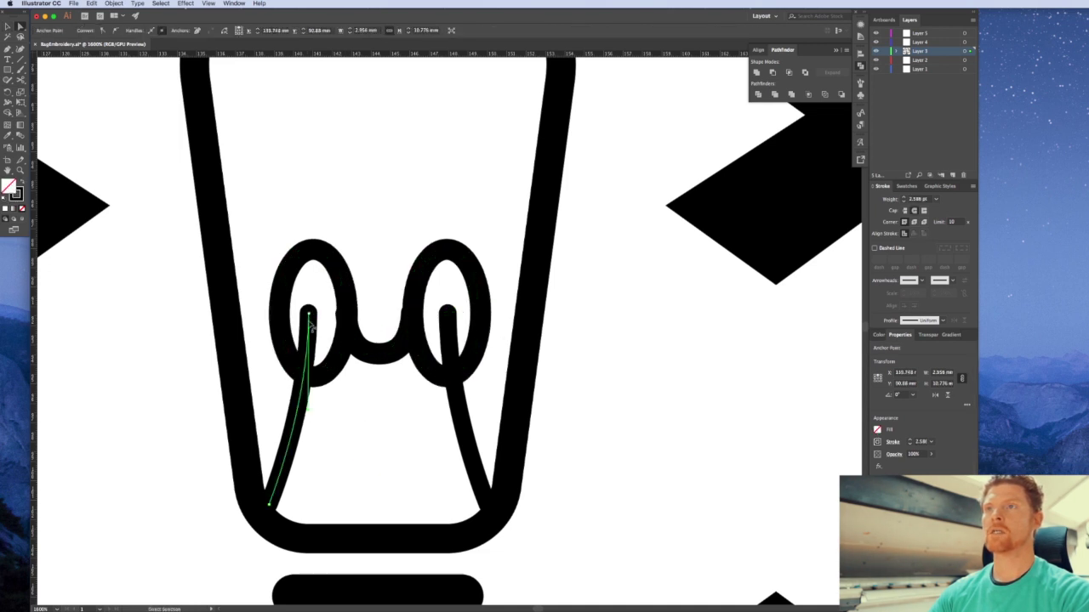
{"action": "left_click_drag", "start_coordinate": [308, 314], "coordinate": [281, 326]}
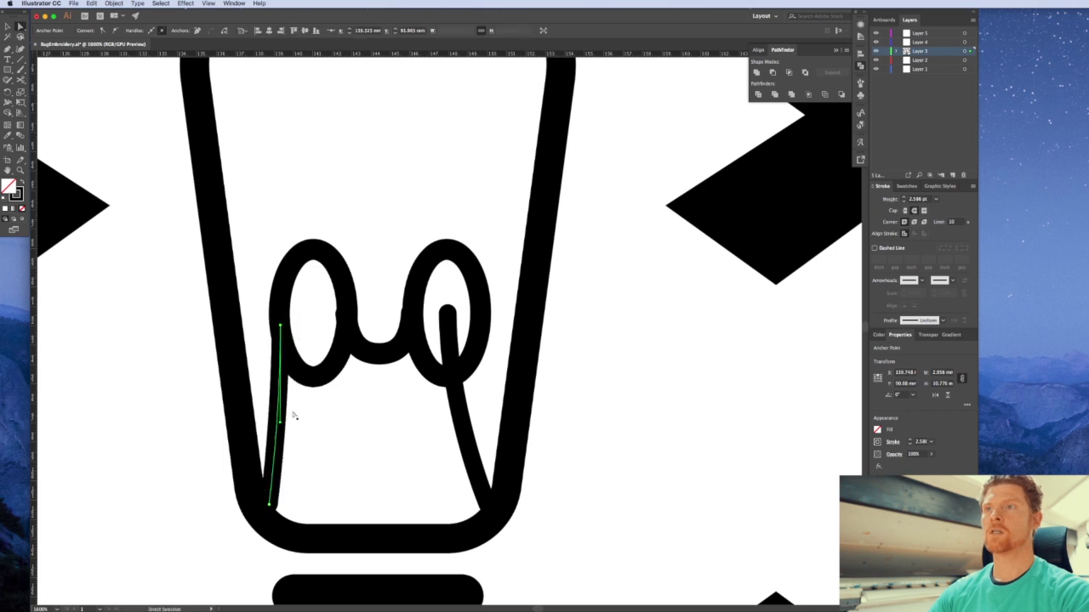
{"action": "left_click_drag", "start_coordinate": [280, 425], "coordinate": [293, 448]}
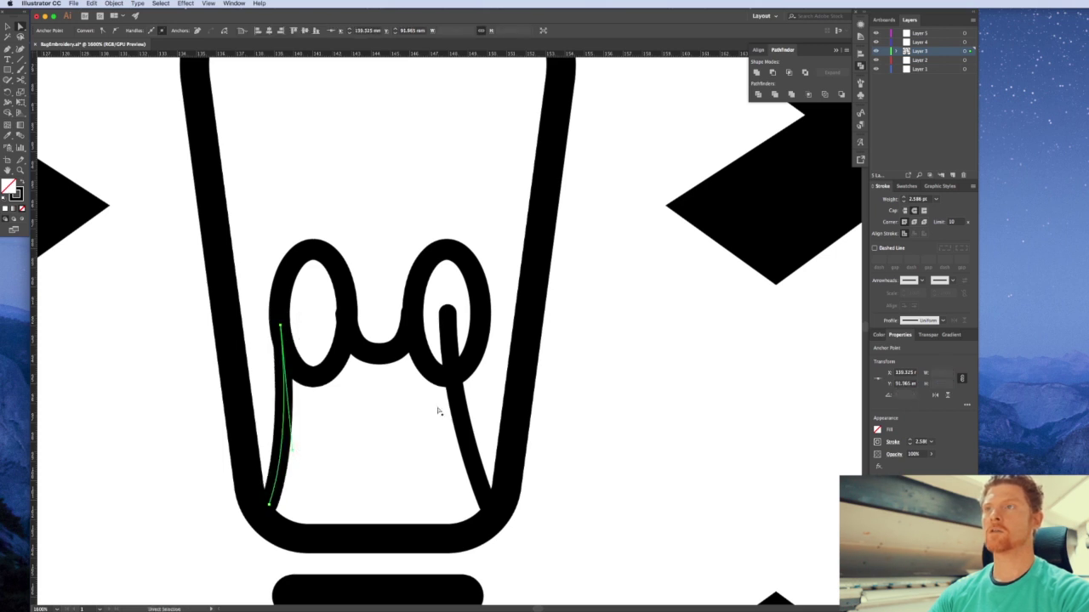
{"action": "left_click", "coordinate": [534, 430]}
Replace the filament's right leg with a mirrored copy of the left leg, attached to the right loop's outer edge
{"action": "key", "text": "v"}
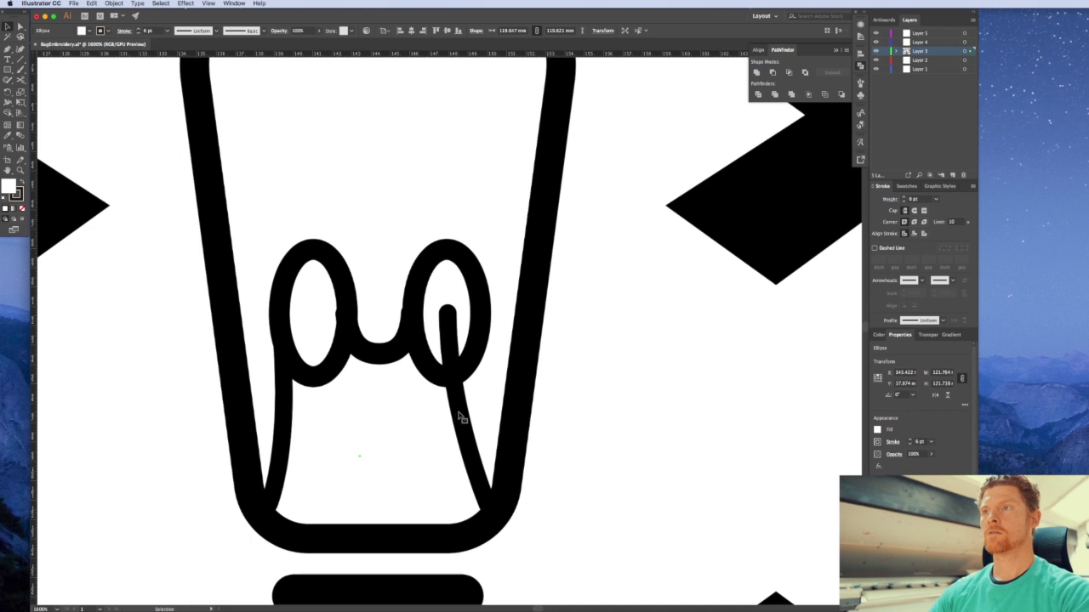
{"action": "left_click", "coordinate": [460, 418]}
{"action": "key", "text": "Delete"}
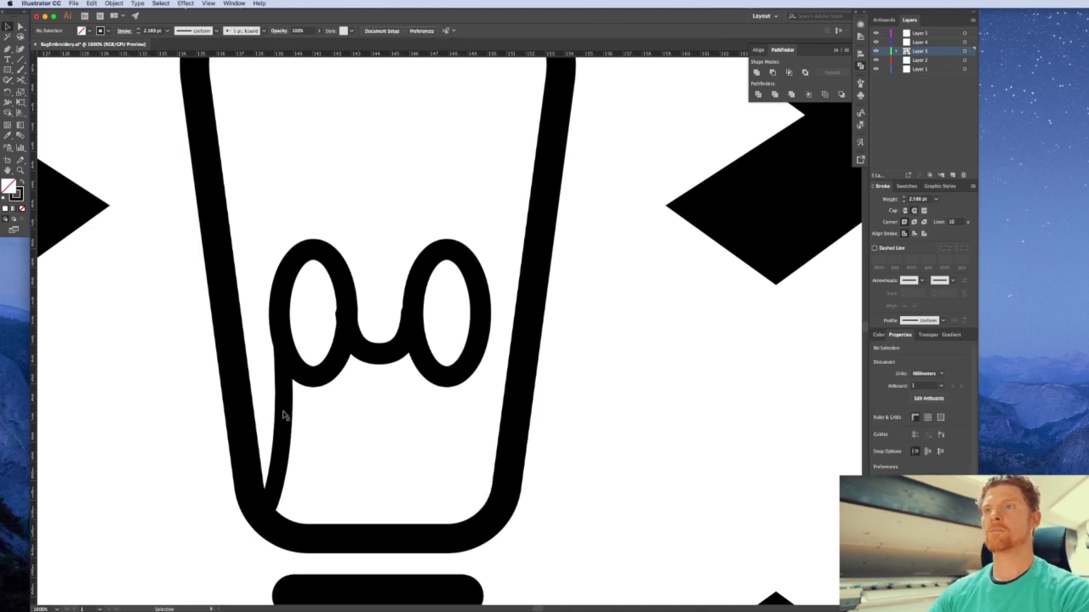
{"action": "left_click_drag", "start_coordinate": [283, 415], "coordinate": [447, 428]}
{"action": "key", "text": "r"}
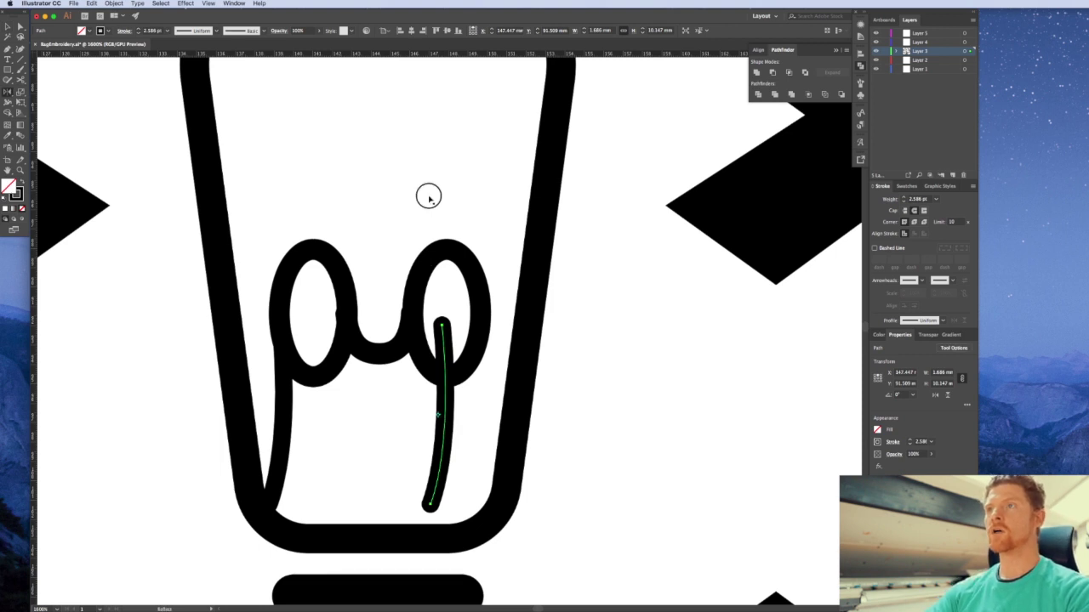
{"action": "left_click_drag", "start_coordinate": [428, 196], "coordinate": [477, 417]}
{"action": "left_click", "coordinate": [569, 408]}
Examine the redrawn filament within the whole badge
{"action": "left_click", "coordinate": [493, 373], "text": "alt+super"}
{"action": "left_click", "coordinate": [493, 374], "text": "alt+super"}
{"action": "left_click", "coordinate": [492, 374], "text": "alt+super"}
{"action": "left_click", "coordinate": [492, 374], "text": "alt+super"}
{"action": "left_click", "coordinate": [492, 373], "text": "alt+super"}
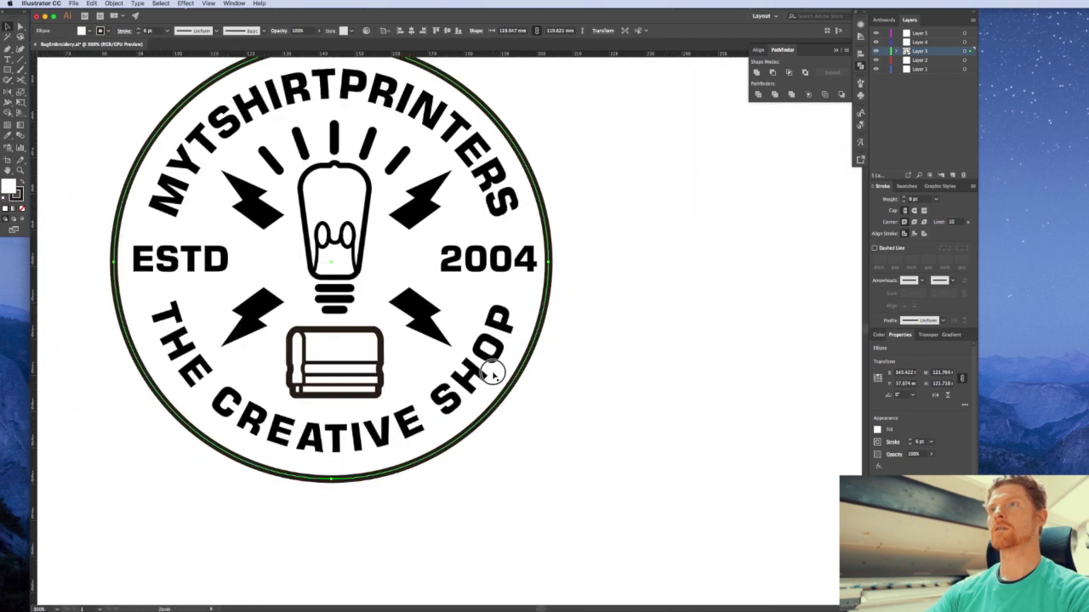
{"action": "left_click", "coordinate": [491, 371], "text": "alt+super"}
{"action": "scroll", "coordinate": [432, 376], "scroll_direction": "up", "scroll_amount": 2}
{"action": "left_click_drag", "start_coordinate": [383, 320], "coordinate": [421, 349]}
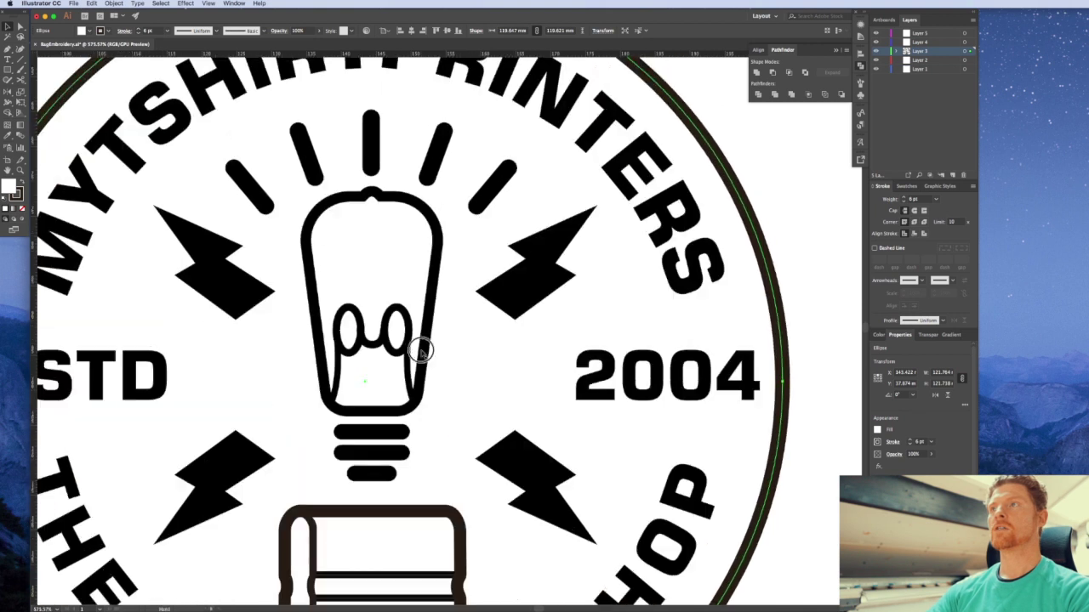
{"action": "left_click", "coordinate": [467, 343], "text": "alt+super"}
{"action": "left_click", "coordinate": [715, 380]}
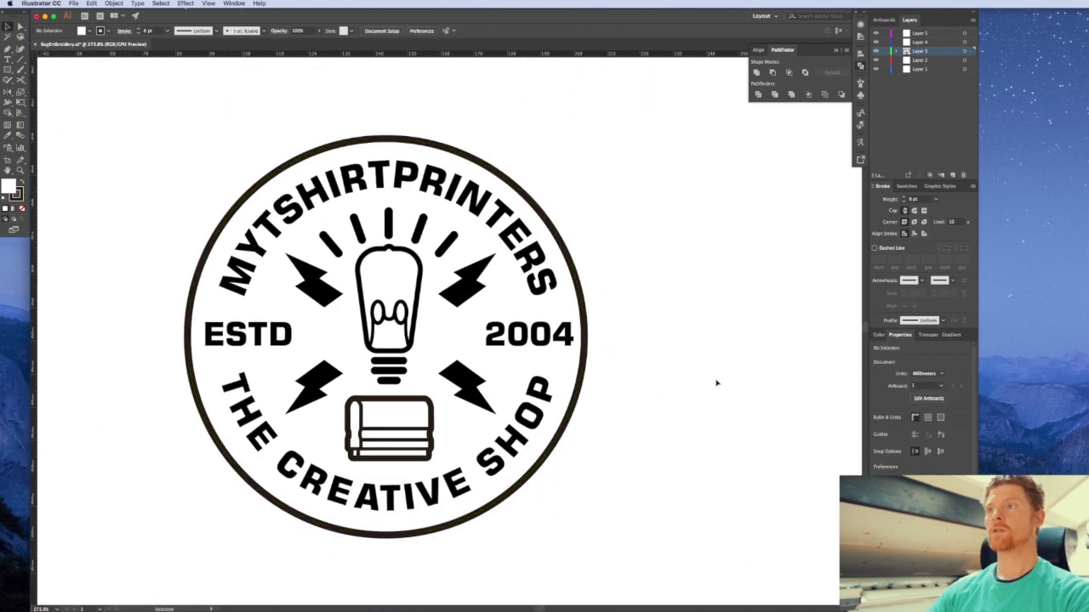
{"action": "left_click_drag", "start_coordinate": [579, 302], "coordinate": [602, 292]}
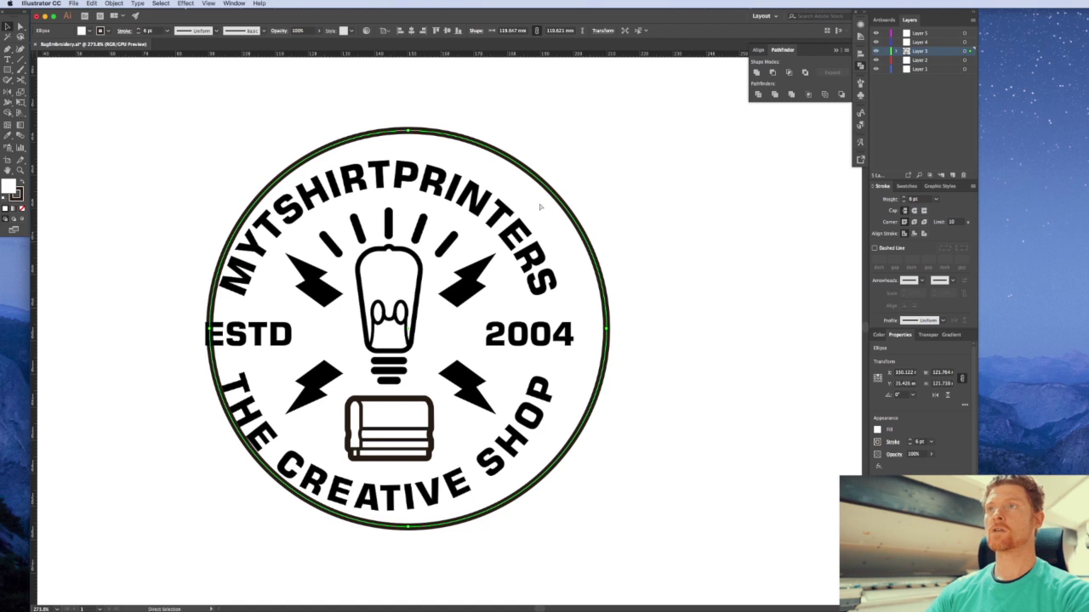
{"action": "key", "text": "super+z"}
{"action": "left_click", "coordinate": [646, 350]}
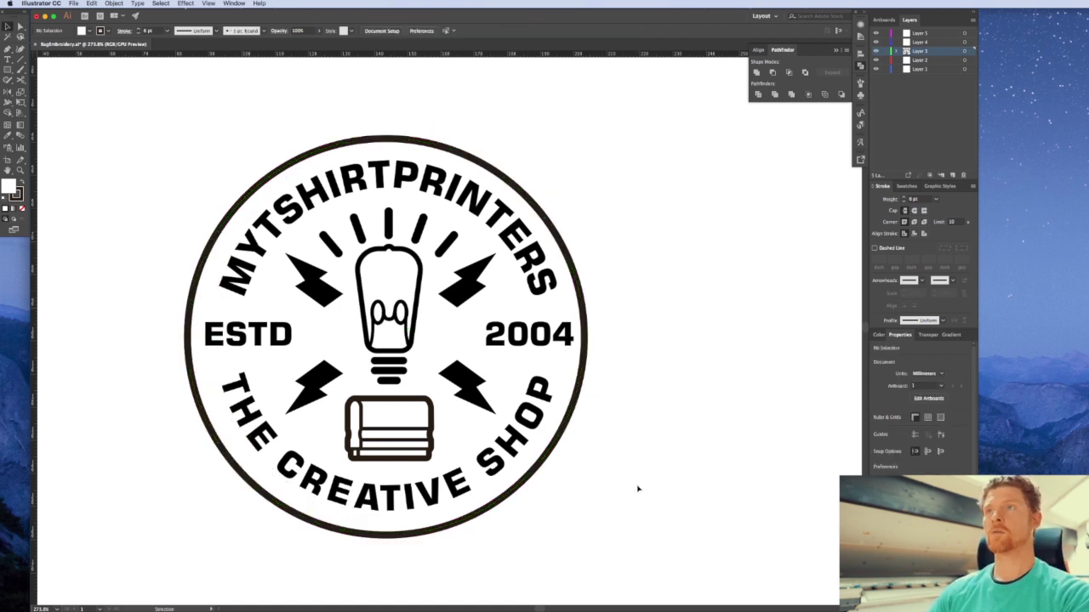
Expand the appearance of all the badge artwork and convert its strokes to outlines
{"action": "key", "text": "ctrl+a"}
{"action": "left_click", "coordinate": [114, 4]}
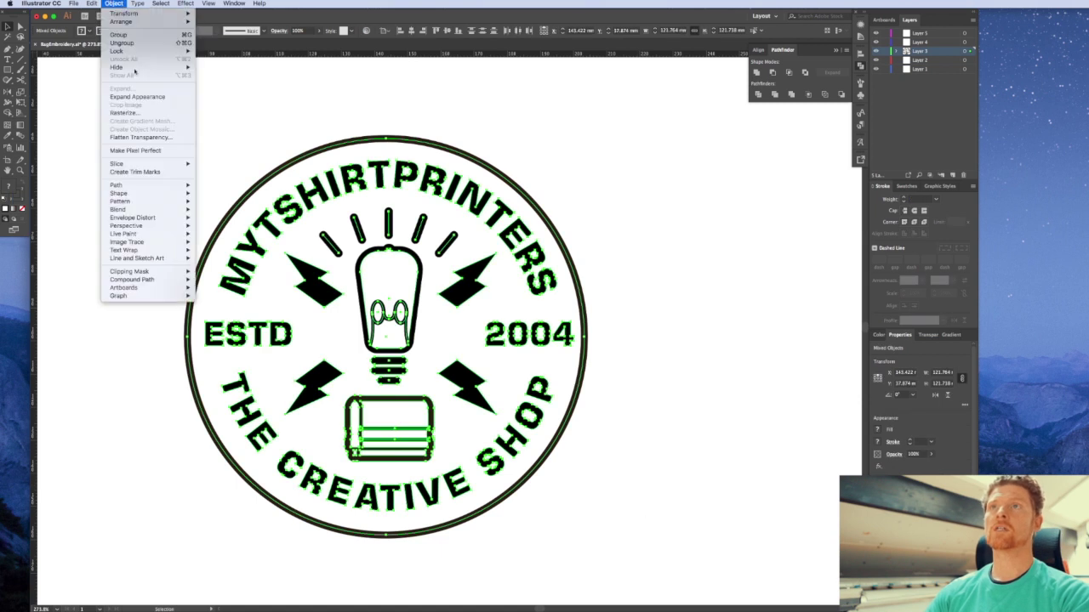
{"action": "left_click", "coordinate": [136, 95]}
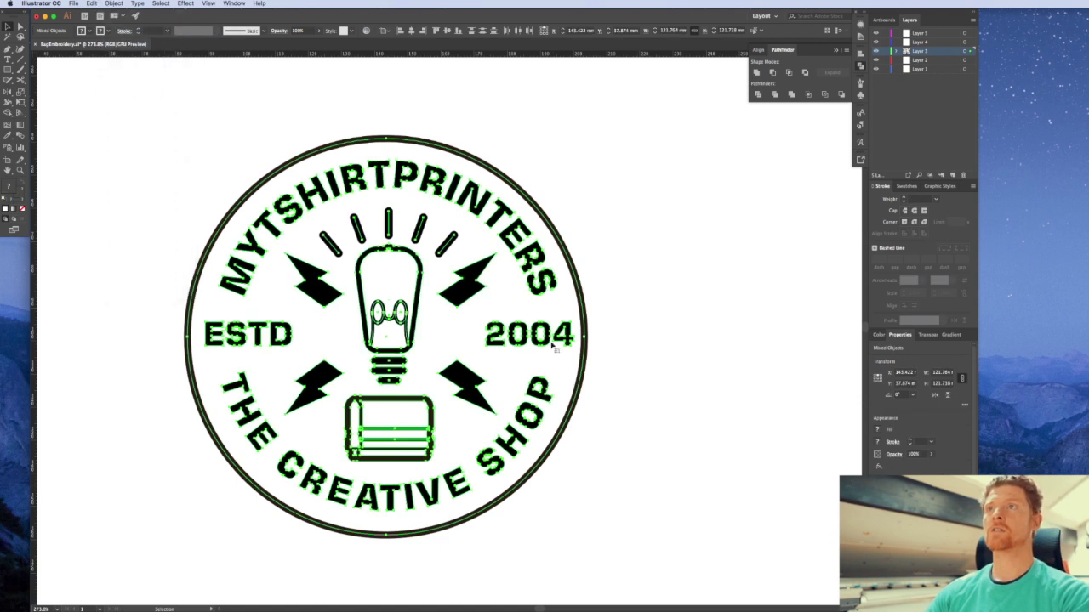
{"action": "left_click", "coordinate": [119, 4]}
{"action": "mouse_move", "coordinate": [174, 185]}
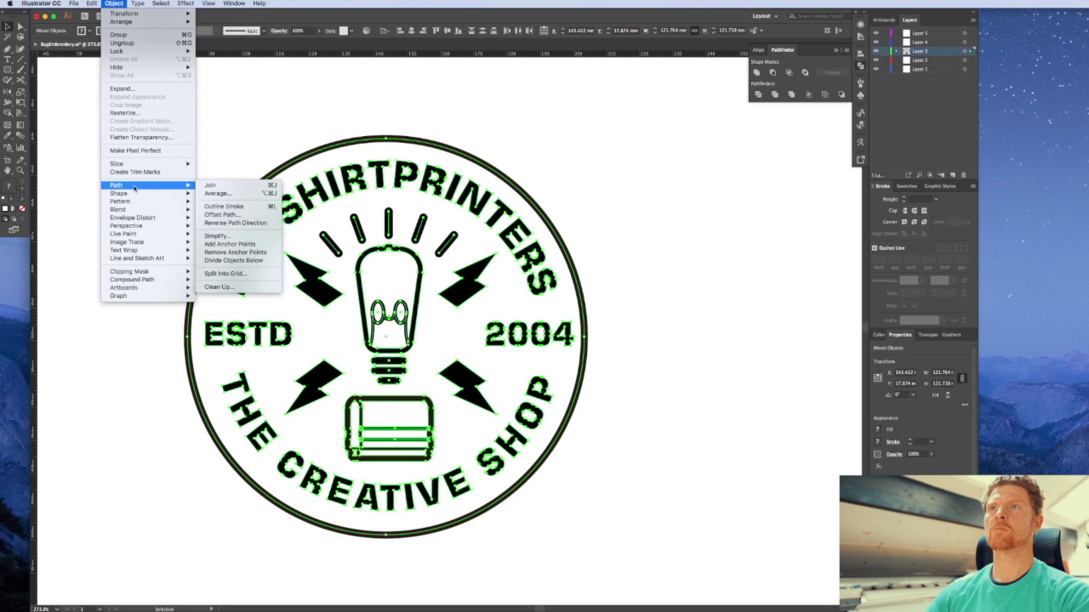
{"action": "left_click", "coordinate": [226, 208]}
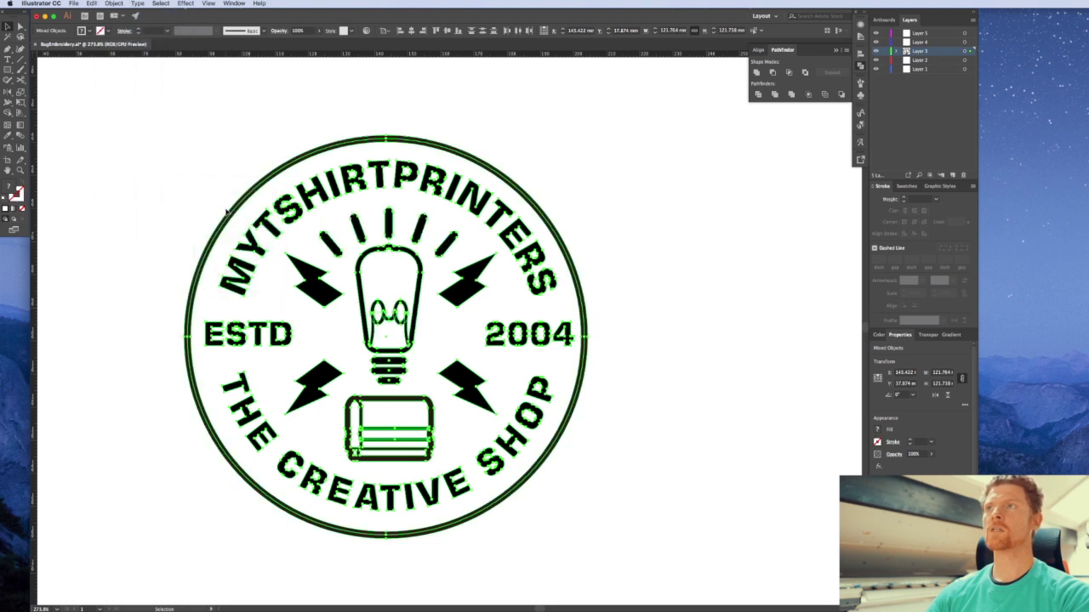
Examine the filament's overlapping shapes up close, comparing them before and after the strokes are converted to outlines
{"action": "left_click", "coordinate": [668, 281]}
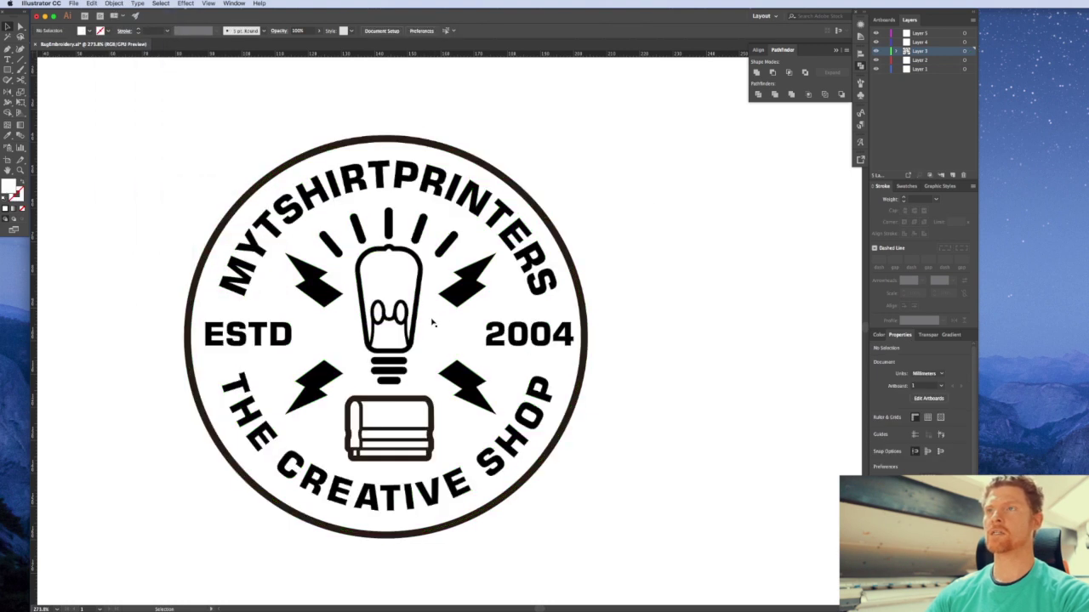
{"action": "left_click_drag", "start_coordinate": [364, 309], "coordinate": [577, 374]}
{"action": "left_click", "coordinate": [537, 364]}
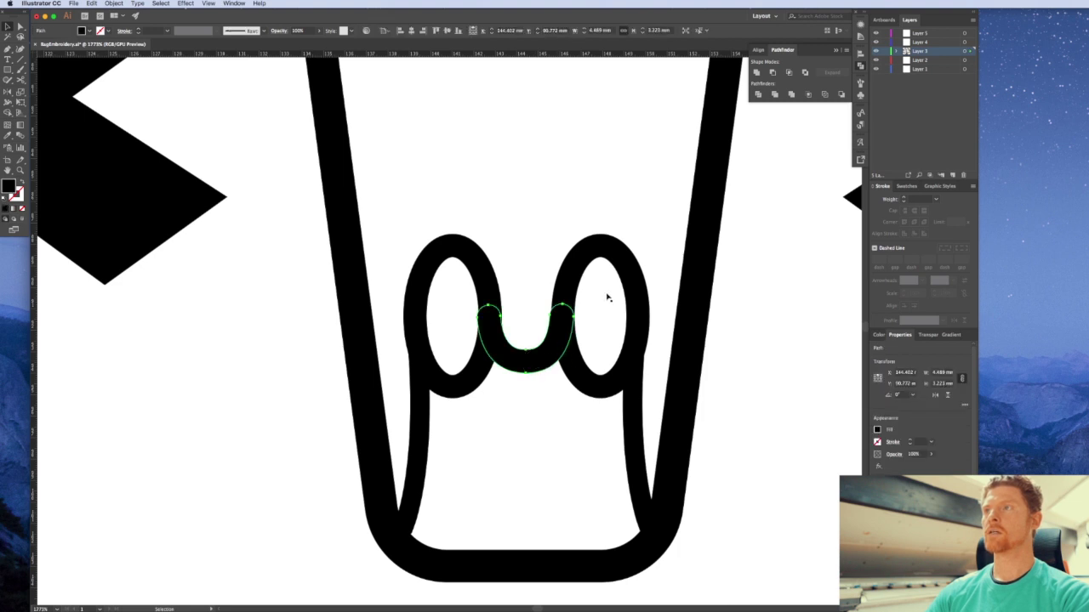
{"action": "key", "text": "super+a"}
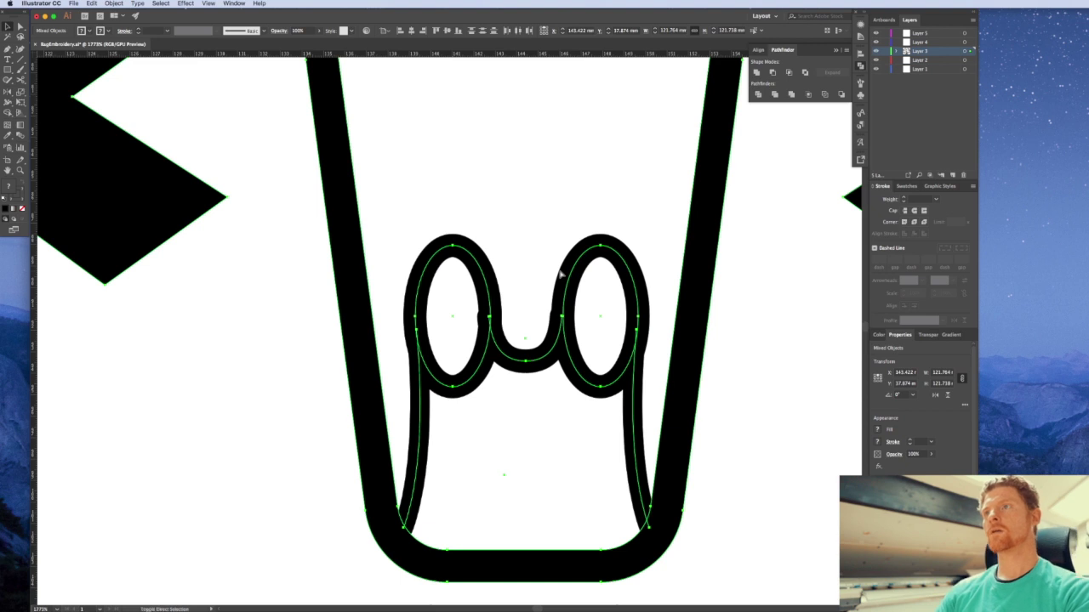
{"action": "key", "text": "super+shift+o"}
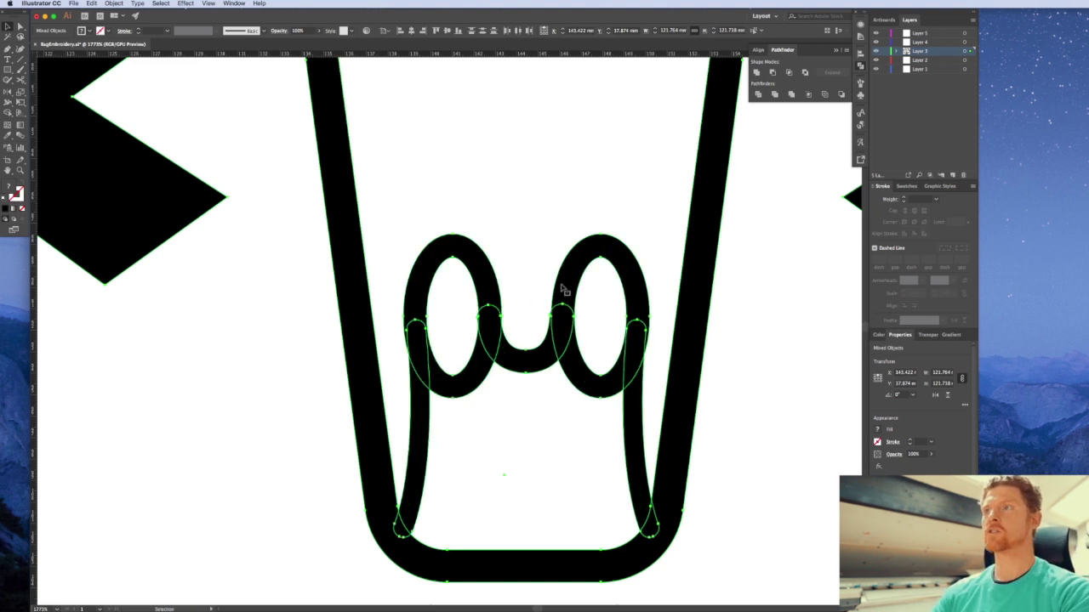
{"action": "left_click", "coordinate": [575, 372]}
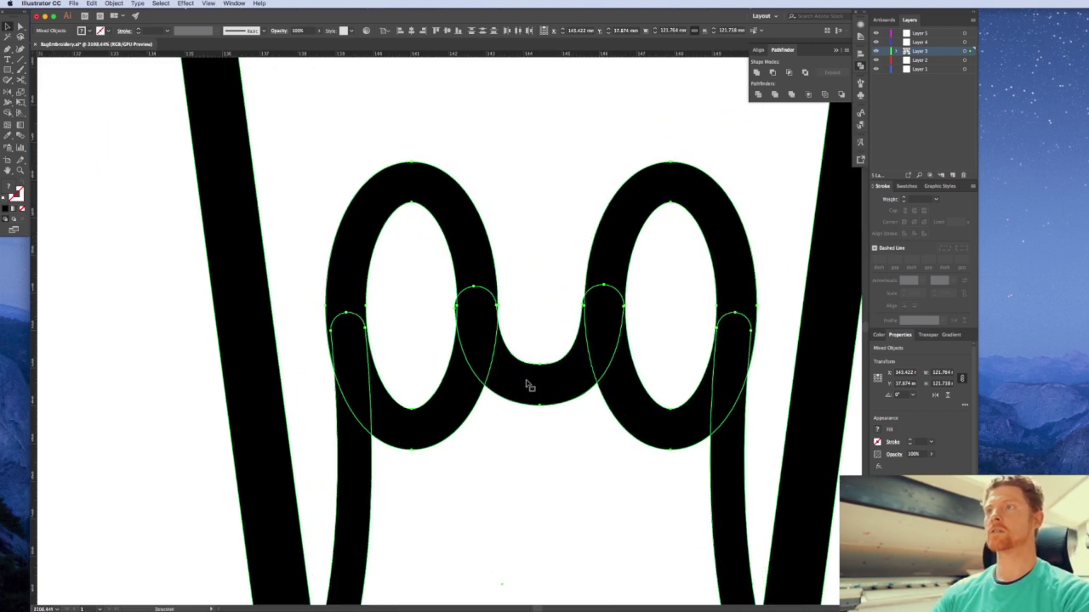
{"action": "left_click", "coordinate": [567, 387]}
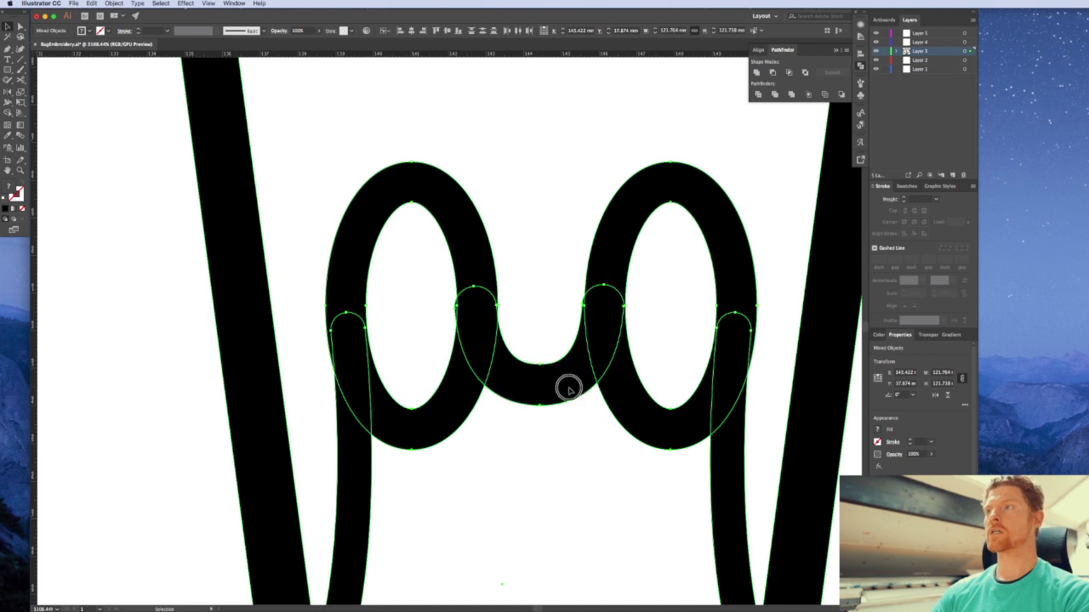
{"action": "left_click", "coordinate": [727, 384]}
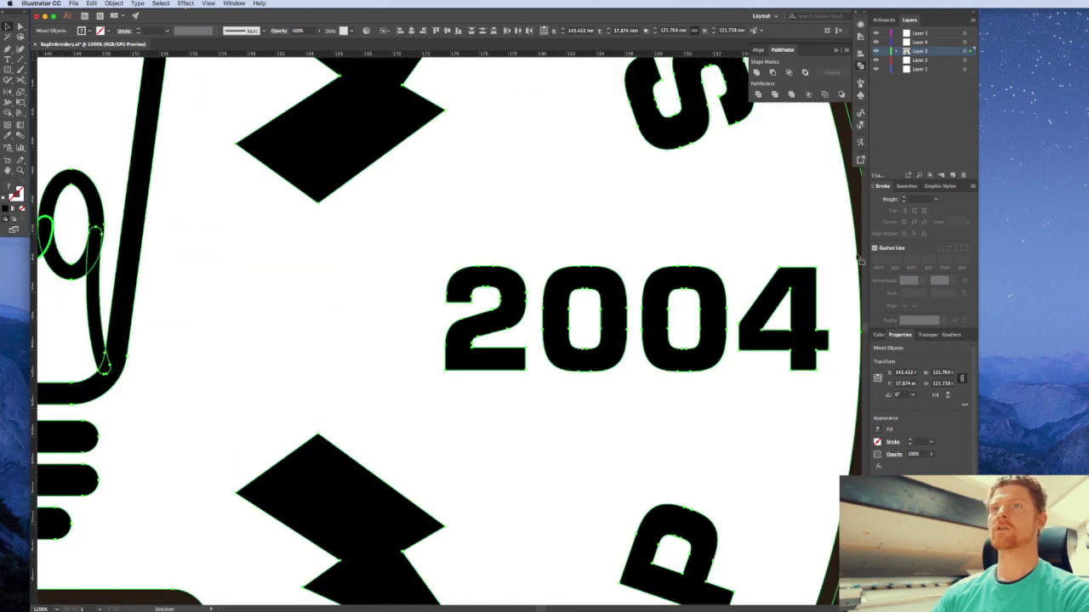
Nudge the filament's U-shaped connecting curve slightly to the right to line up its ends with both loops
{"action": "left_click", "coordinate": [621, 322], "text": "alt+super"}
{"action": "left_click", "coordinate": [615, 403]}
{"action": "left_click_drag", "start_coordinate": [300, 352], "coordinate": [606, 372]}
{"action": "left_click_drag", "start_coordinate": [316, 297], "coordinate": [537, 395]}
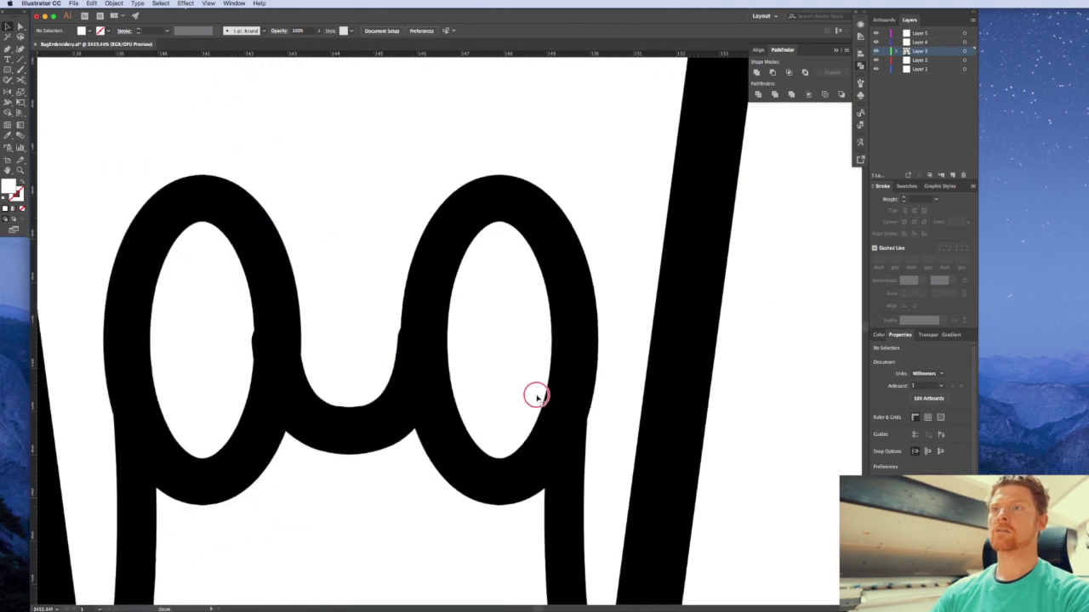
{"action": "left_click", "coordinate": [324, 442]}
{"action": "scroll", "coordinate": [339, 420], "scroll_direction": "down", "scroll_amount": 1}
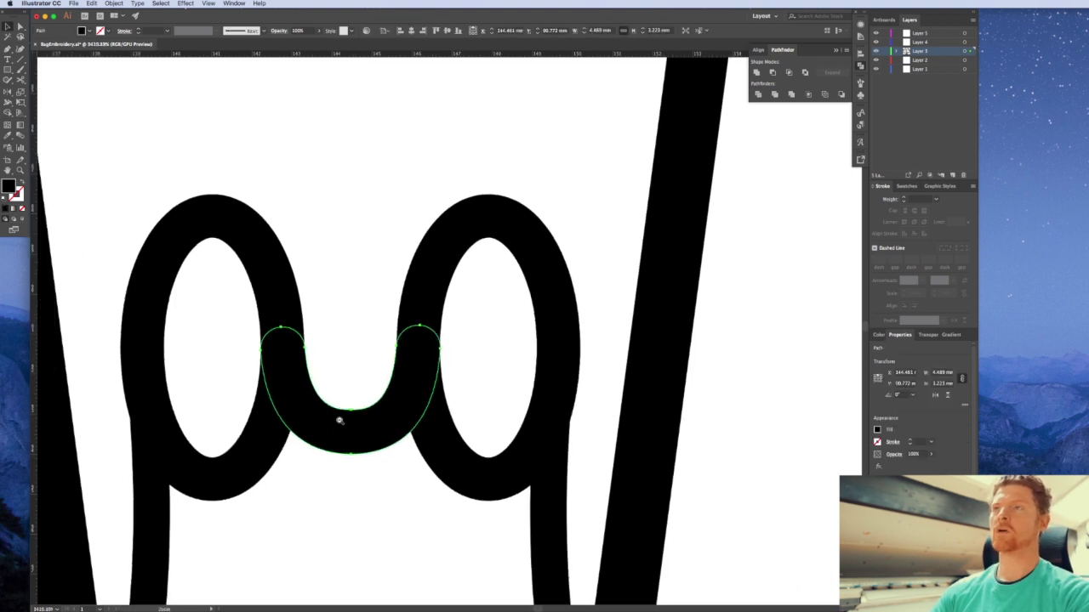
{"action": "left_click", "coordinate": [338, 420], "text": "alt+super"}
{"action": "left_click", "coordinate": [489, 358], "text": "alt+super"}
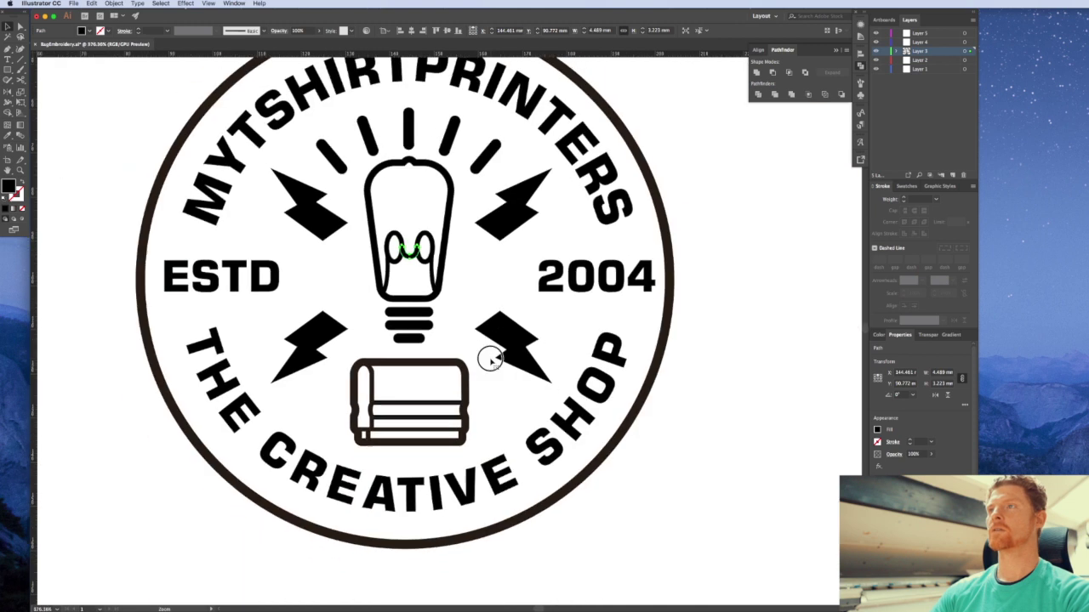
{"action": "left_click", "coordinate": [743, 338]}
{"action": "left_click_drag", "start_coordinate": [571, 339], "coordinate": [597, 399]}
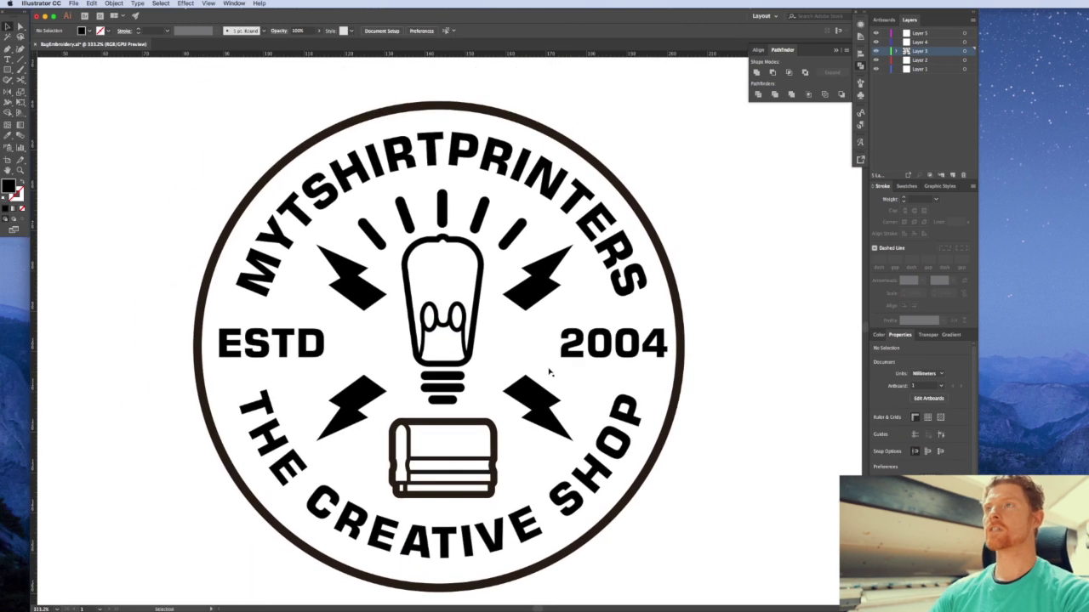
{"action": "scroll", "coordinate": [645, 344], "scroll_direction": "down", "scroll_amount": 1}
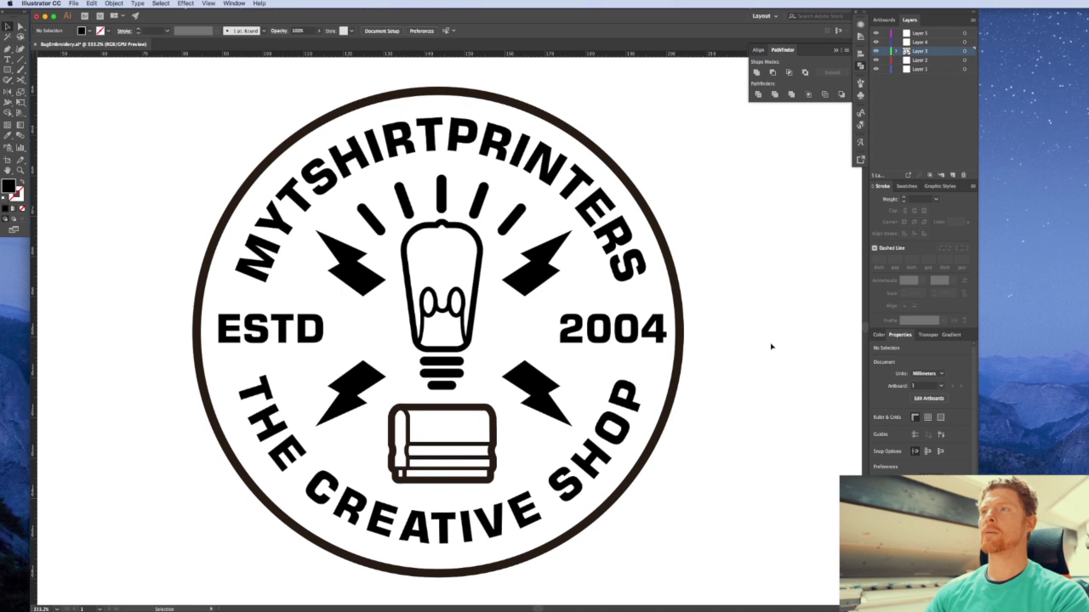
Swap the fill and stroke of all four lightning bolts to give them black outlines and no fill
{"action": "left_click", "coordinate": [536, 390]}
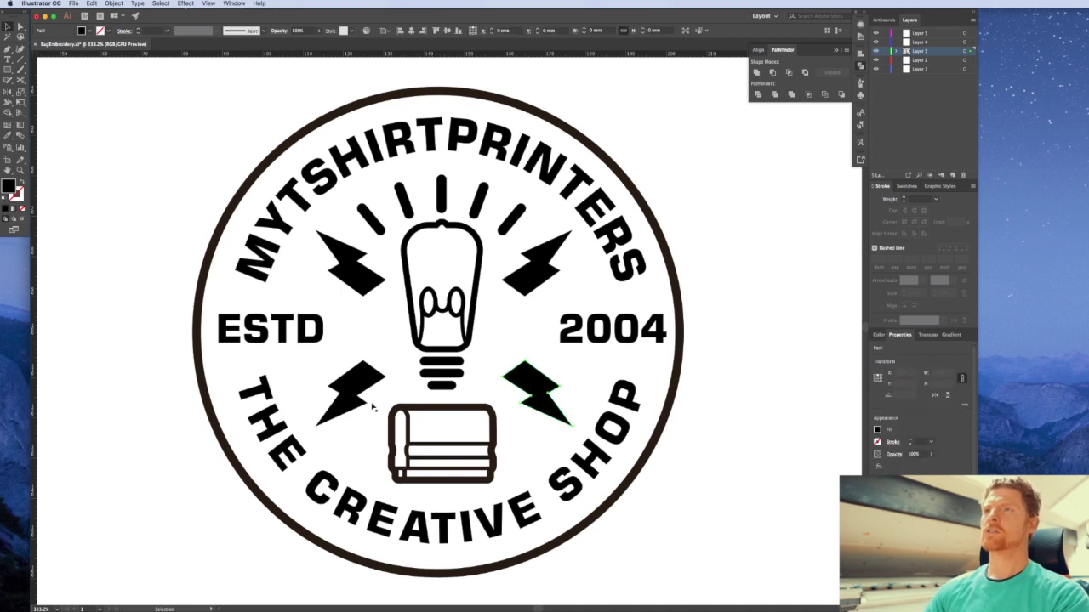
{"action": "left_click", "coordinate": [355, 385], "text": "shift"}
{"action": "left_click", "coordinate": [366, 286], "text": "shift"}
{"action": "left_click", "coordinate": [538, 275], "text": "shift"}
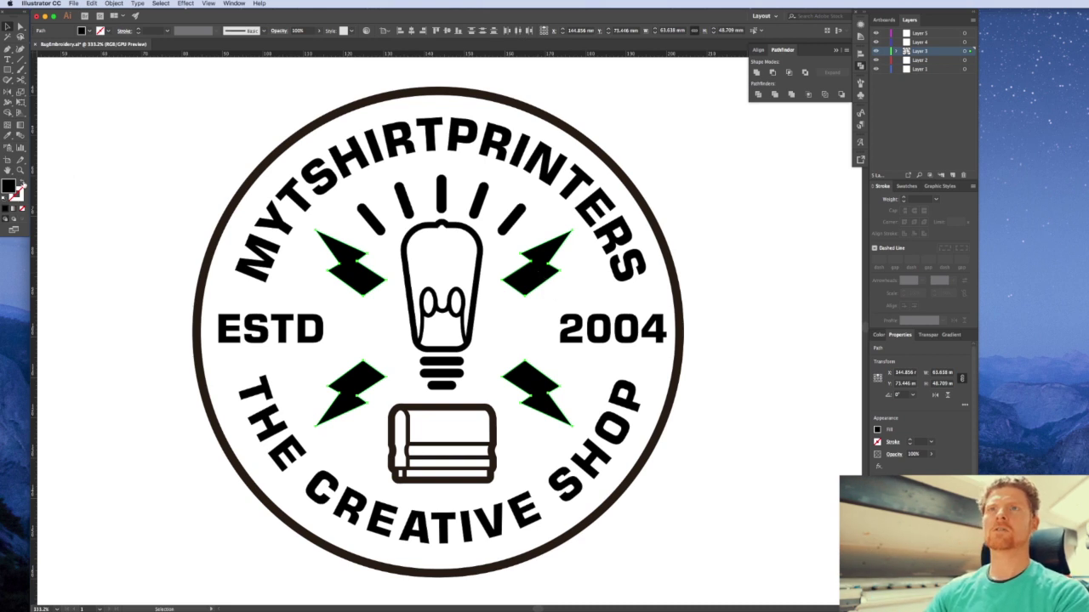
{"action": "left_click", "coordinate": [22, 186]}
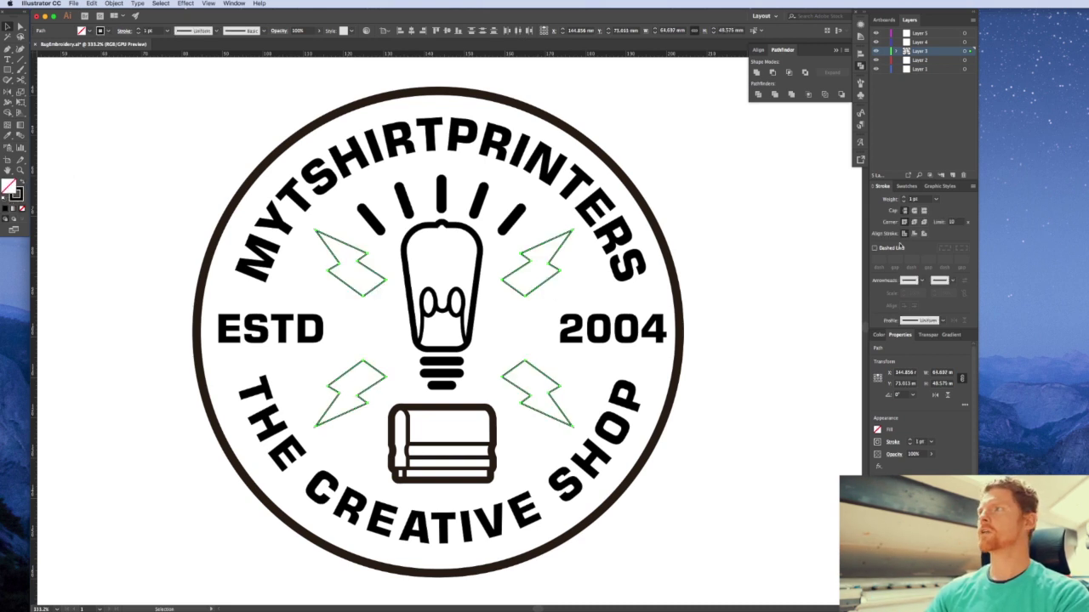
Give the four bolt outlines round caps and round corners, align the stroke to the outside and set its weight to 4 pt
{"action": "left_click", "coordinate": [913, 221]}
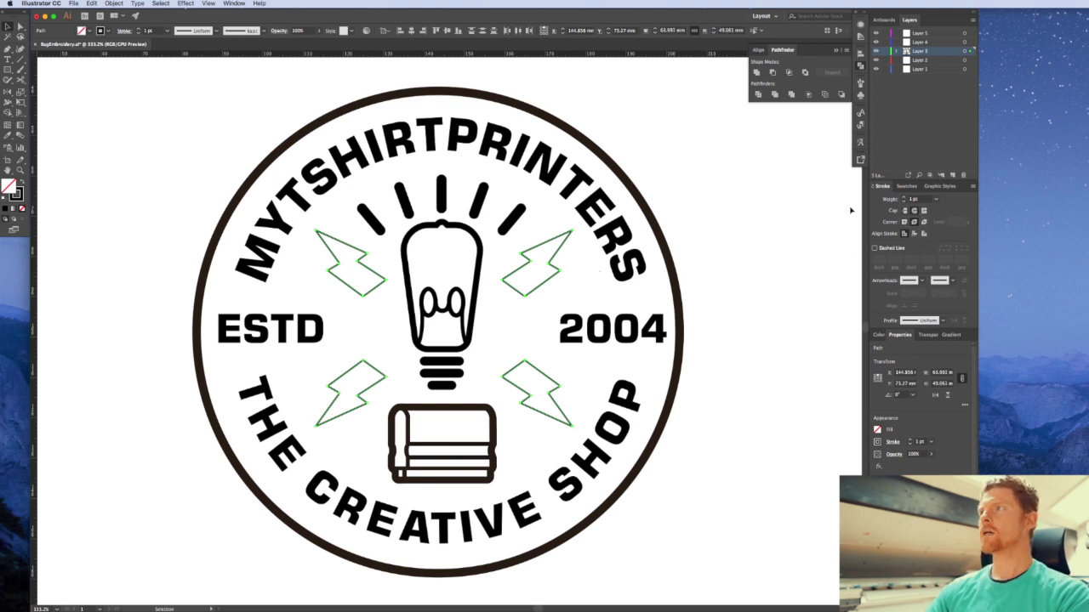
{"action": "left_click", "coordinate": [924, 233]}
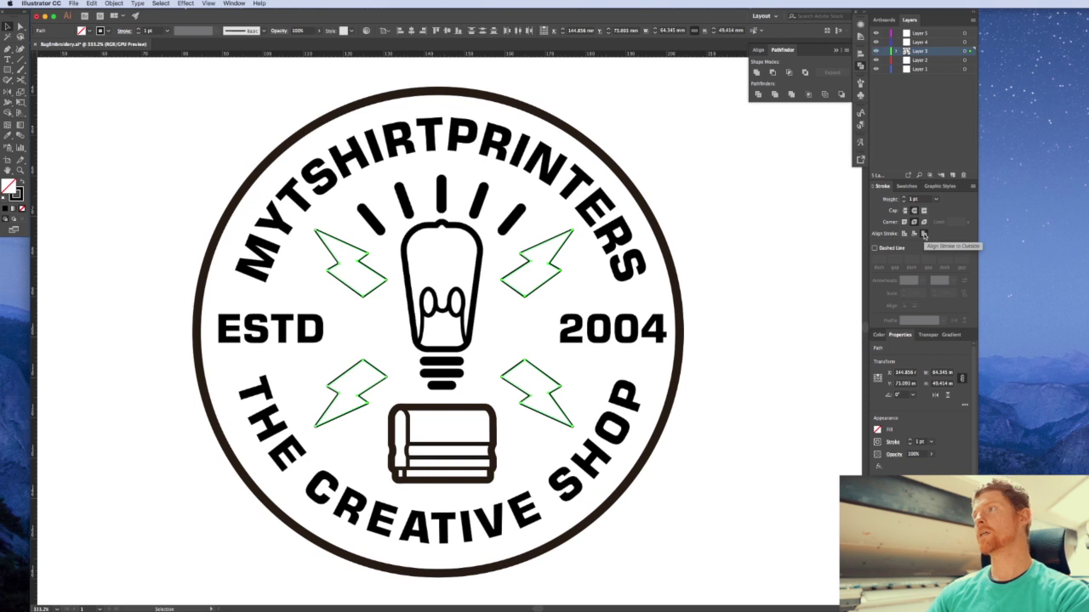
{"action": "left_click", "coordinate": [904, 196]}
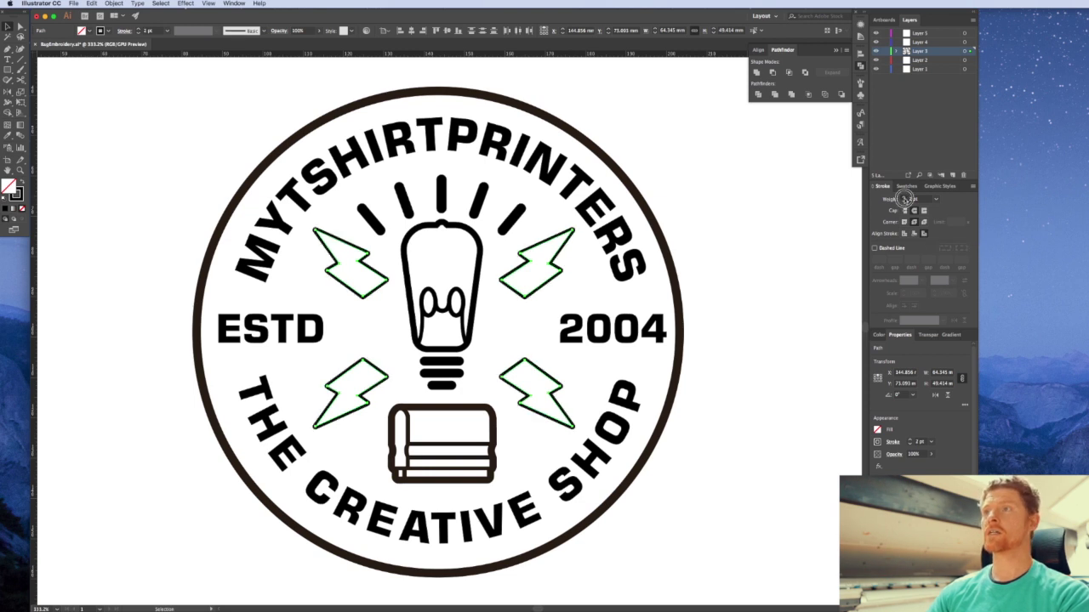
{"action": "left_click", "coordinate": [904, 196]}
{"action": "left_click", "coordinate": [904, 196]}
{"action": "left_click", "coordinate": [799, 368]}
Convert the strokes of all four lightning bolts to outlined shapes with Outline Stroke
{"action": "left_click", "coordinate": [512, 368], "text": "alt+super"}
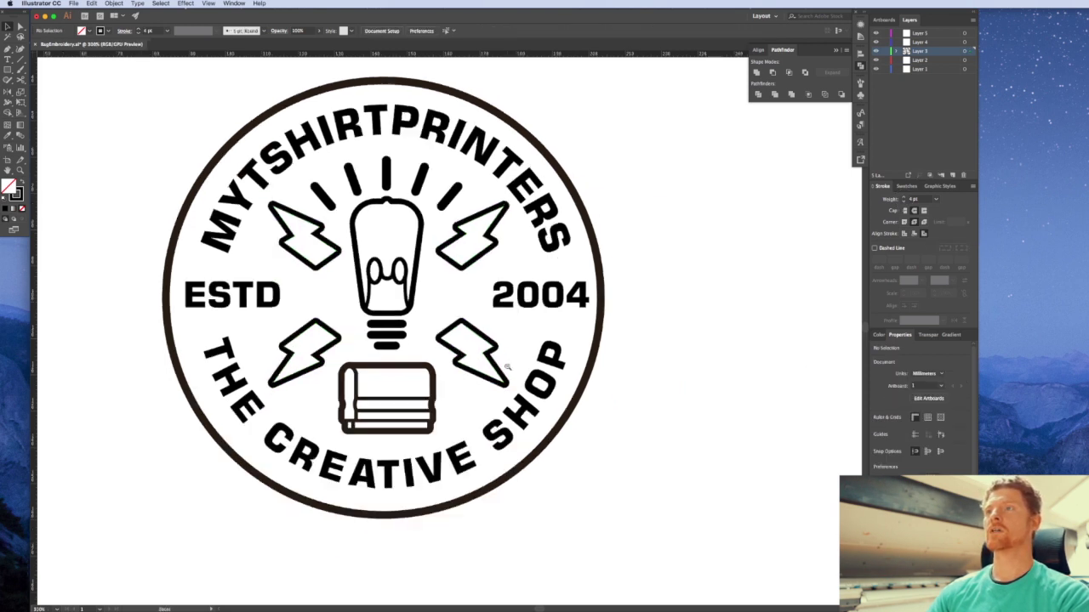
{"action": "left_click", "coordinate": [539, 370], "text": "alt+super"}
{"action": "left_click_drag", "start_coordinate": [522, 364], "coordinate": [624, 400]}
{"action": "left_click_drag", "start_coordinate": [435, 292], "coordinate": [528, 319]}
{"action": "left_click_drag", "start_coordinate": [585, 293], "coordinate": [580, 326]}
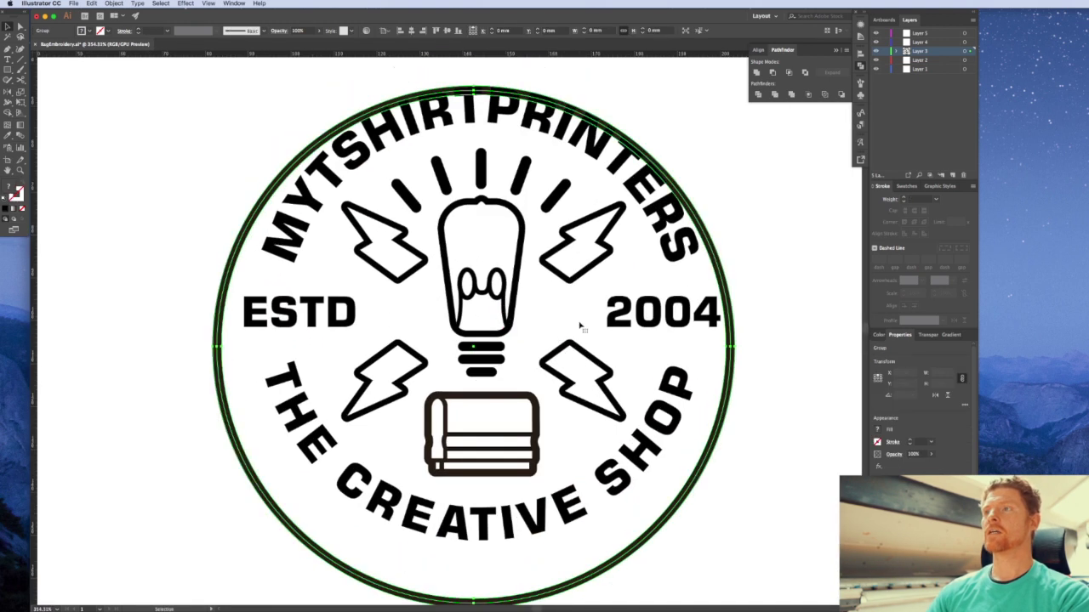
{"action": "left_click", "coordinate": [579, 325]}
{"action": "left_click", "coordinate": [575, 270]}
{"action": "left_click", "coordinate": [567, 355], "text": "shift"}
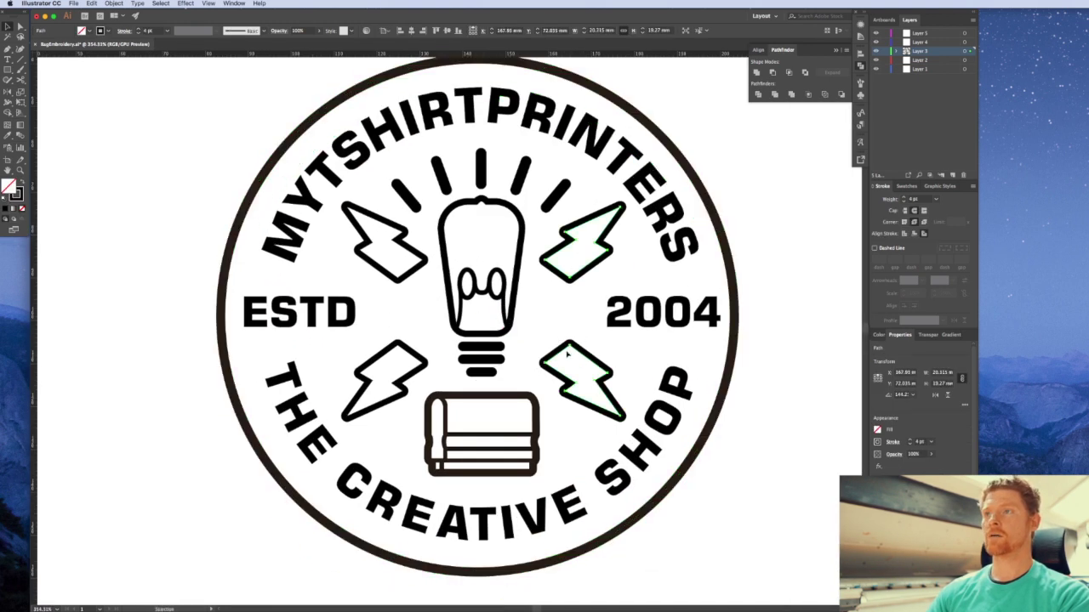
{"action": "left_click", "coordinate": [406, 362], "text": "shift"}
{"action": "left_click", "coordinate": [400, 274], "text": "shift"}
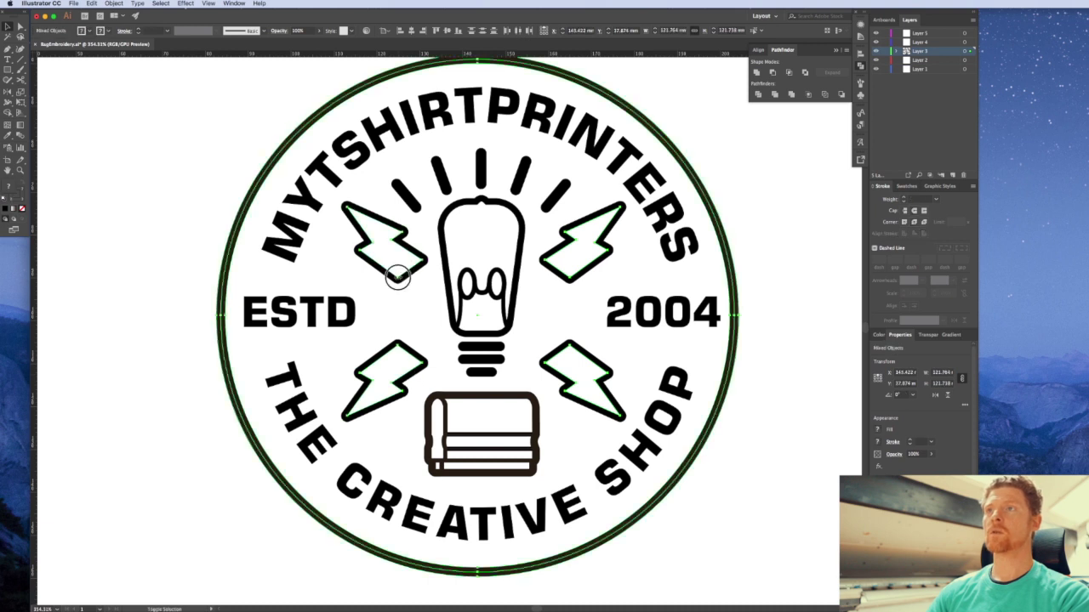
{"action": "left_click", "coordinate": [324, 277], "text": "shift"}
{"action": "left_click", "coordinate": [113, 3]}
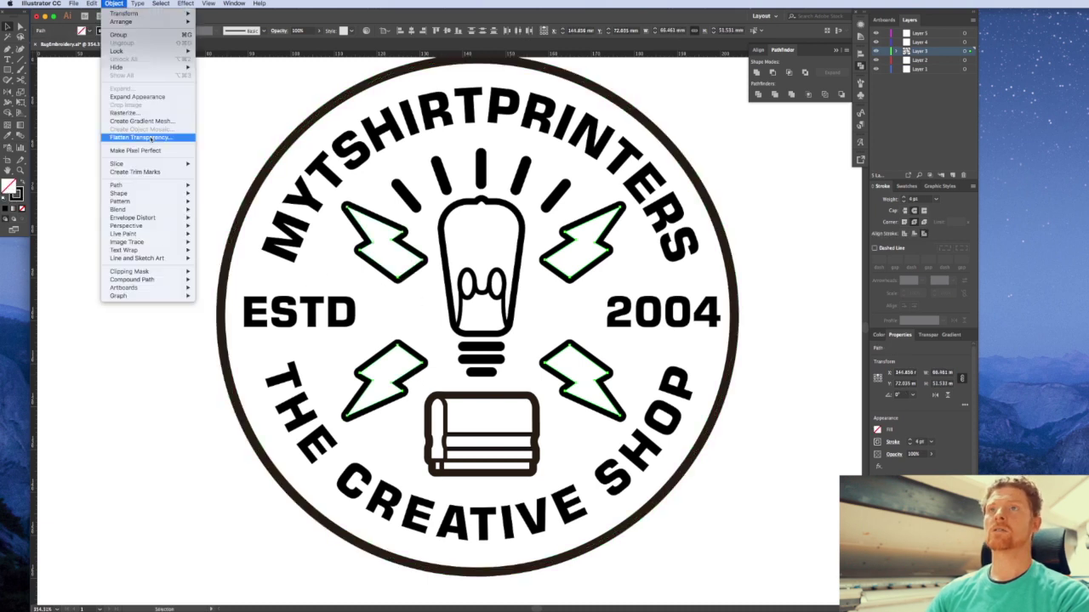
{"action": "mouse_move", "coordinate": [170, 185]}
{"action": "left_click", "coordinate": [225, 207]}
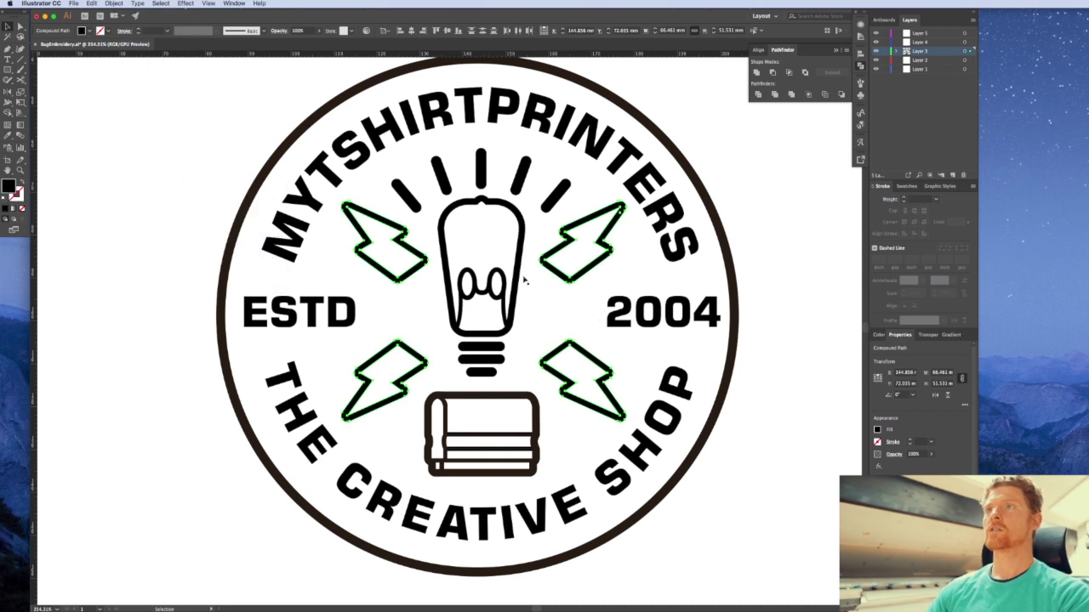
Draw a rectangle about 172 by 146 mm behind the badge on Layer 1 and fill it with dark grey
{"action": "key", "text": "super+minus"}
{"action": "key", "text": "super+minus"}
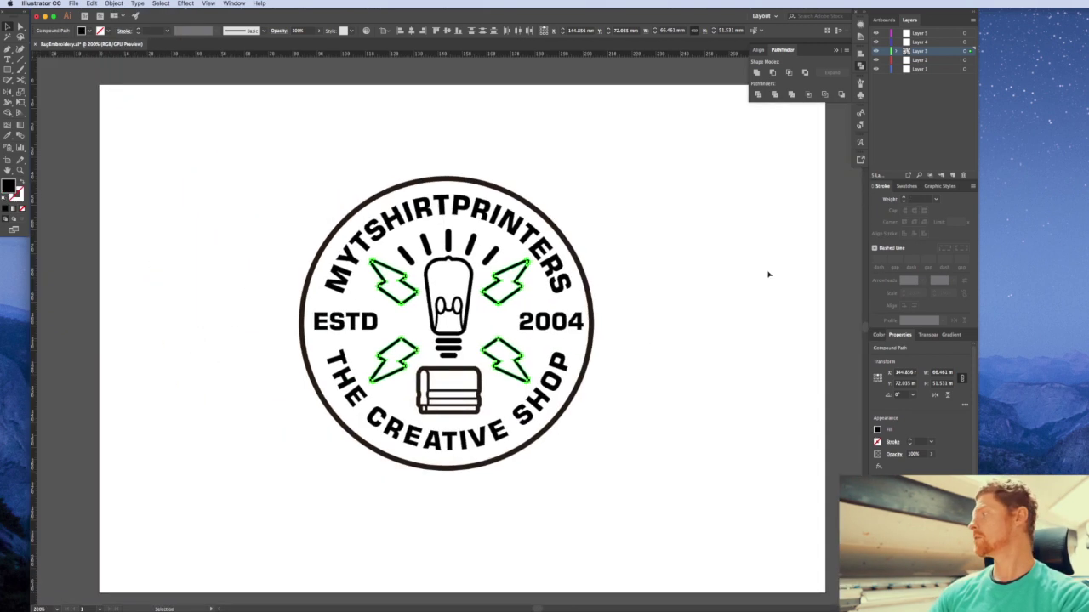
{"action": "left_click", "coordinate": [796, 223]}
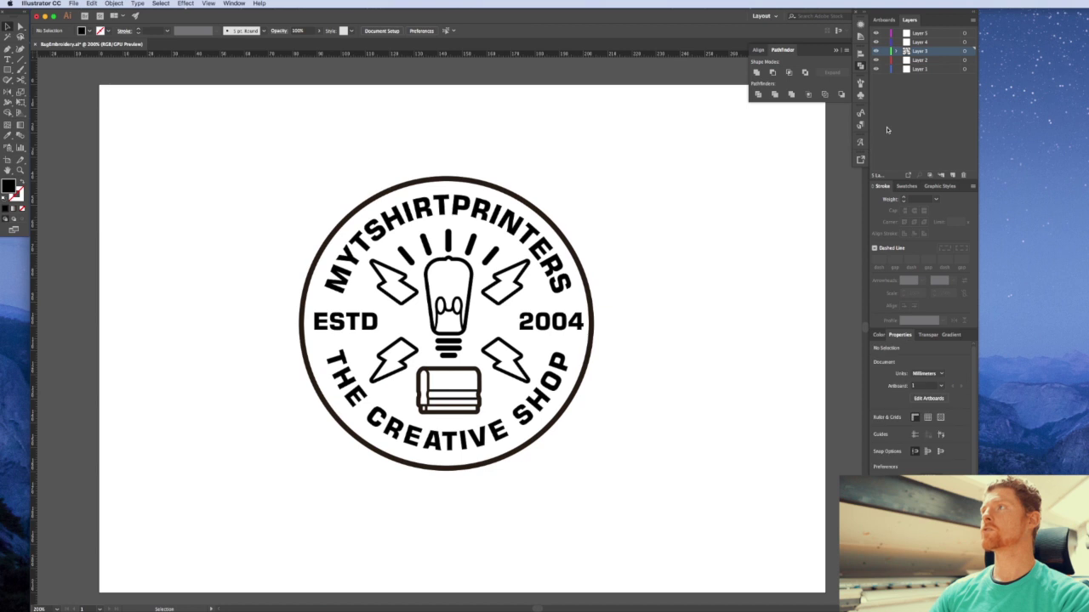
{"action": "left_click", "coordinate": [929, 68]}
{"action": "key", "text": "m"}
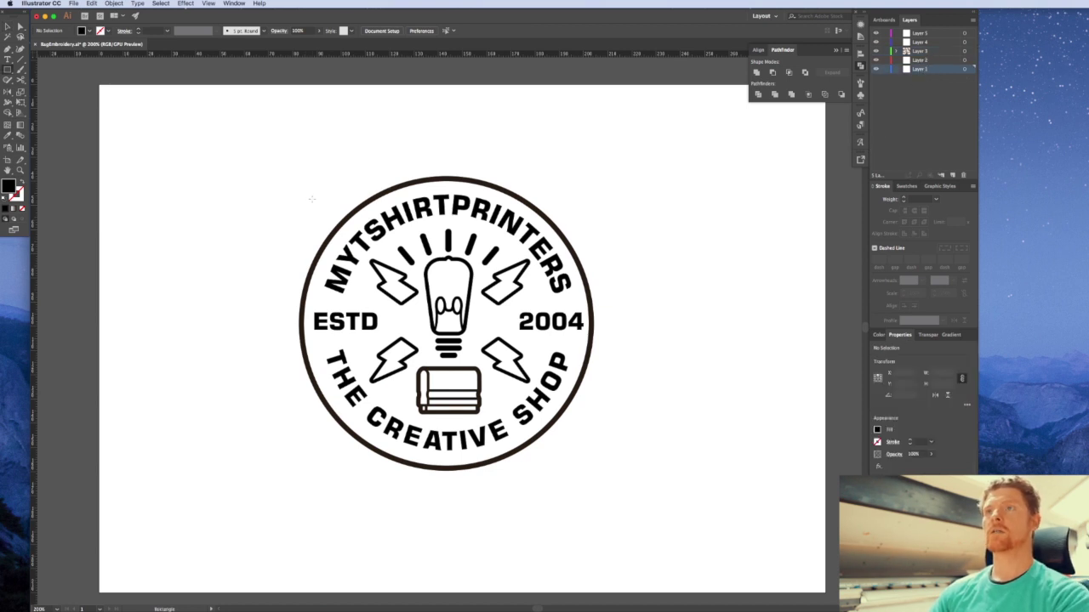
{"action": "left_click_drag", "start_coordinate": [246, 146], "coordinate": [662, 500]}
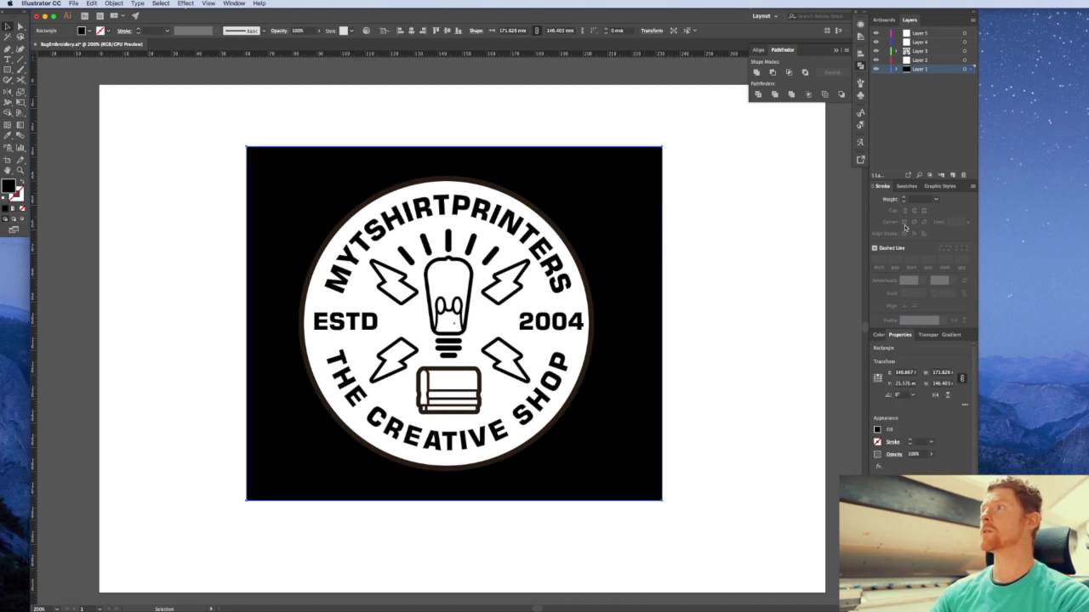
{"action": "left_click", "coordinate": [906, 187]}
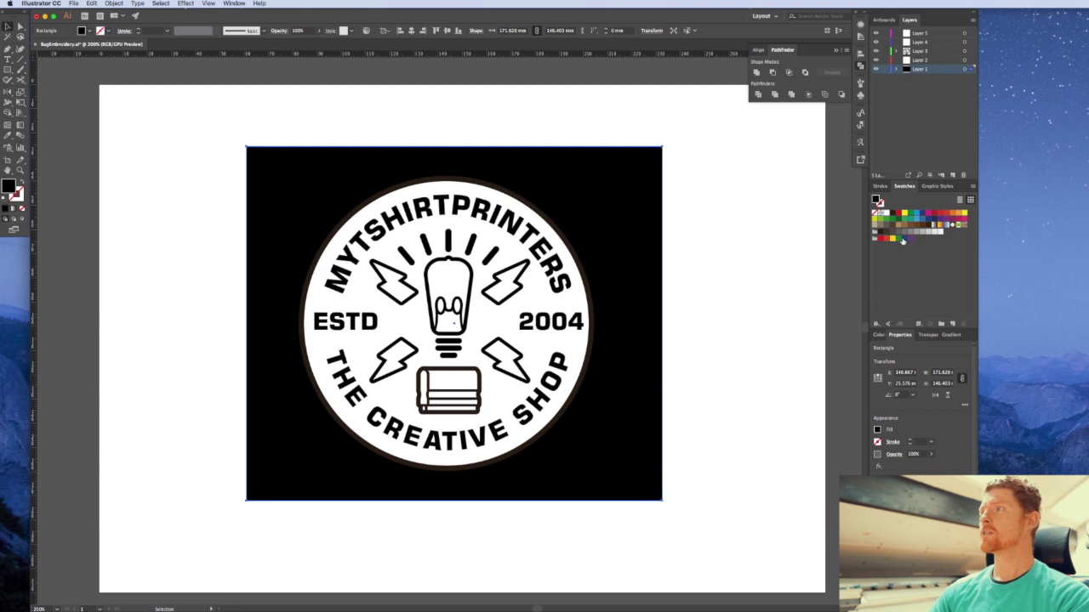
{"action": "left_click", "coordinate": [898, 231]}
{"action": "key", "text": "shift+super+a"}
Delete the white filled circle behind the badge artwork without removing its dark outer ring
{"action": "left_click_drag", "start_coordinate": [412, 257], "coordinate": [505, 275]}
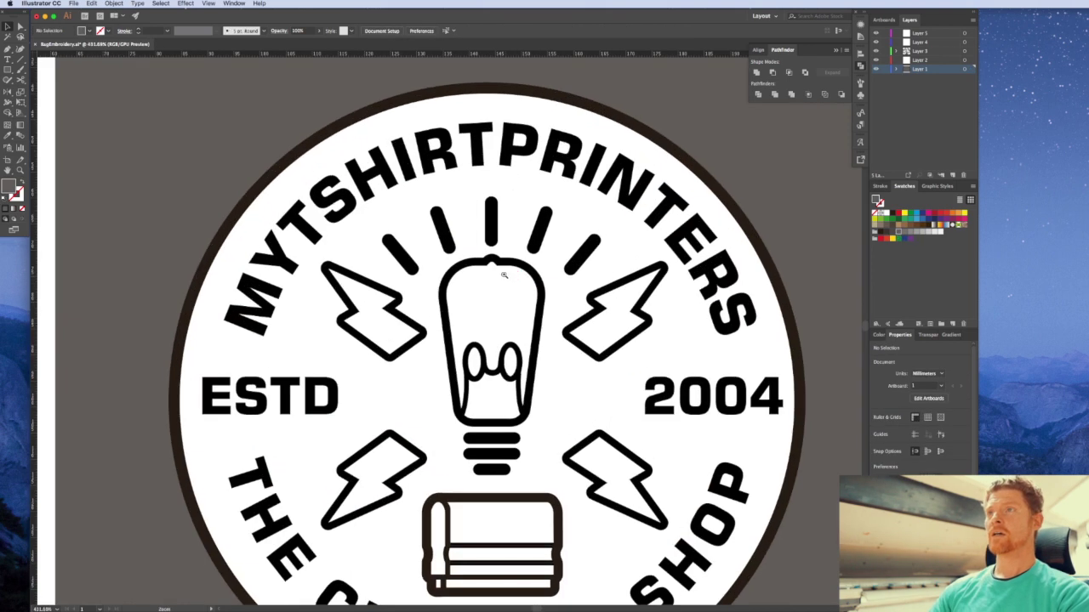
{"action": "left_click", "coordinate": [513, 183]}
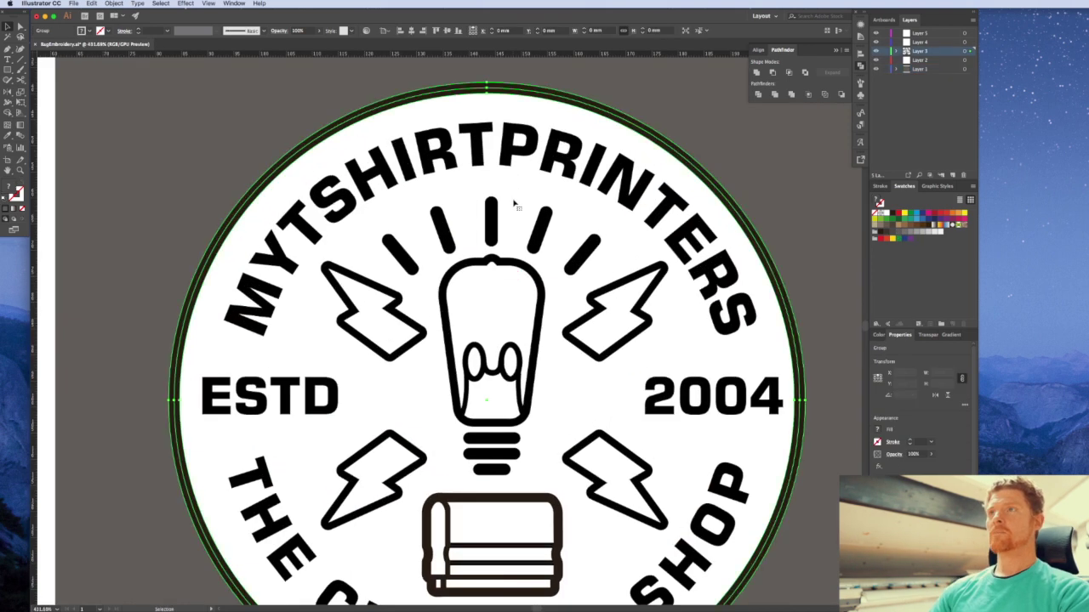
{"action": "left_click", "coordinate": [719, 112]}
{"action": "key", "text": "a"}
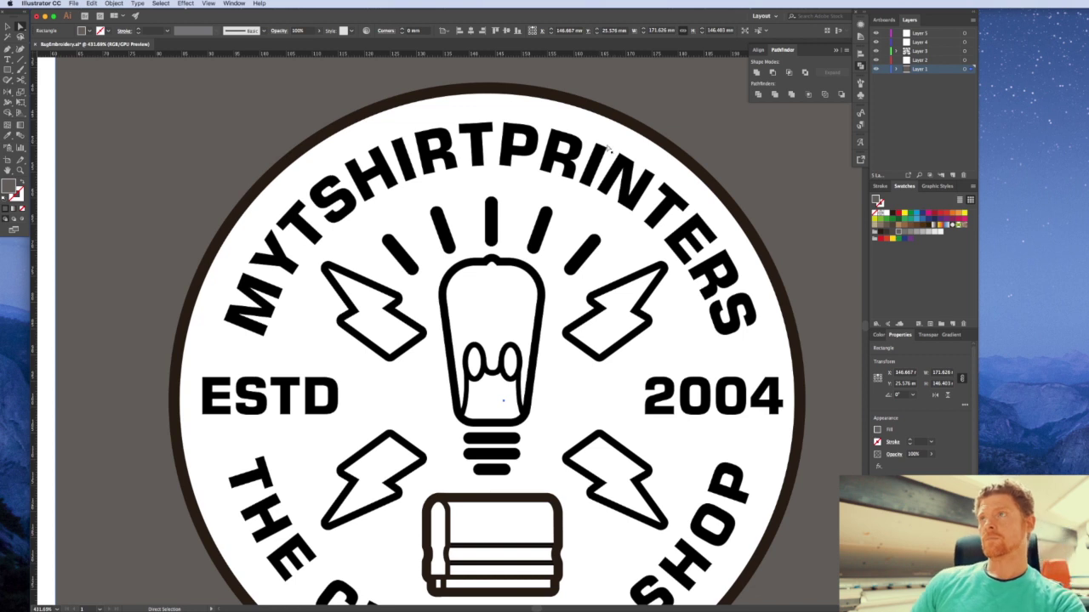
{"action": "left_click", "coordinate": [531, 113]}
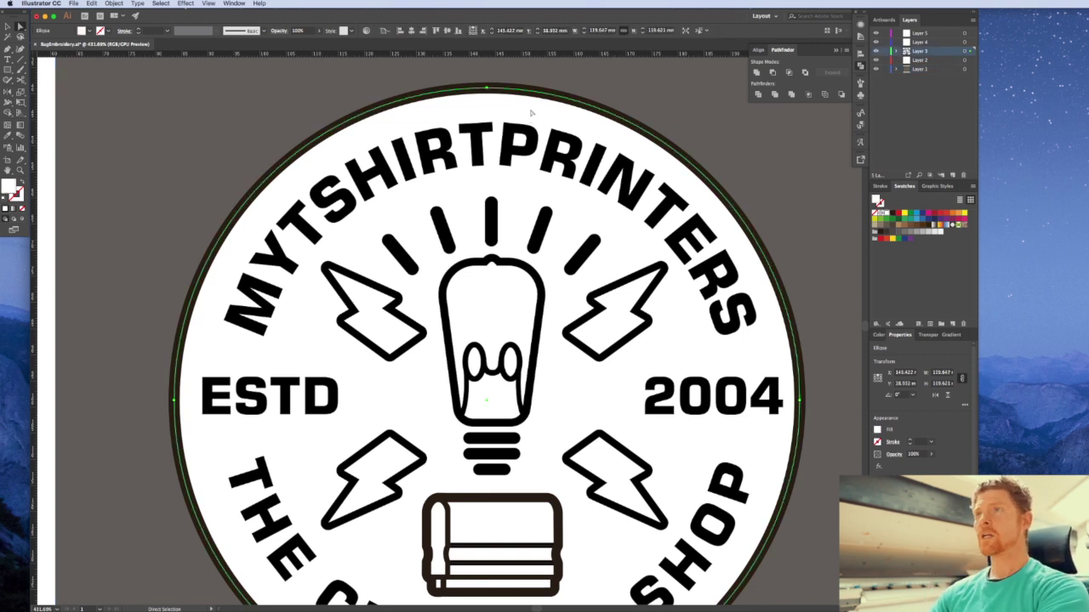
{"action": "key", "text": "Delete"}
{"action": "left_click", "coordinate": [554, 394], "text": "alt+super"}
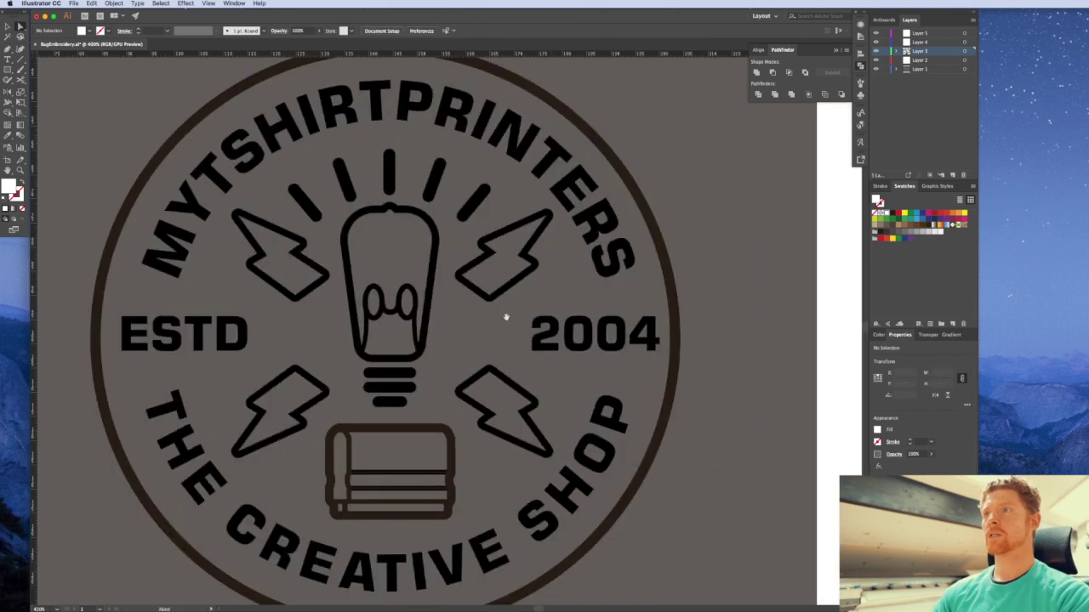
{"action": "left_click", "coordinate": [523, 302], "text": "alt+super"}
{"action": "left_click_drag", "start_coordinate": [512, 305], "coordinate": [595, 288]}
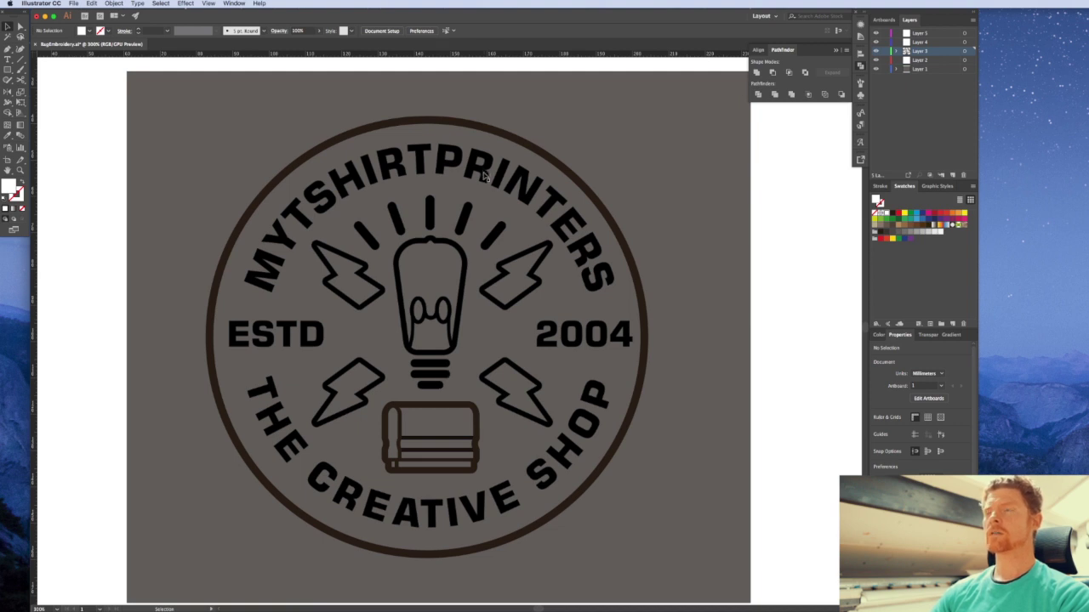
{"action": "left_click", "coordinate": [462, 225]}
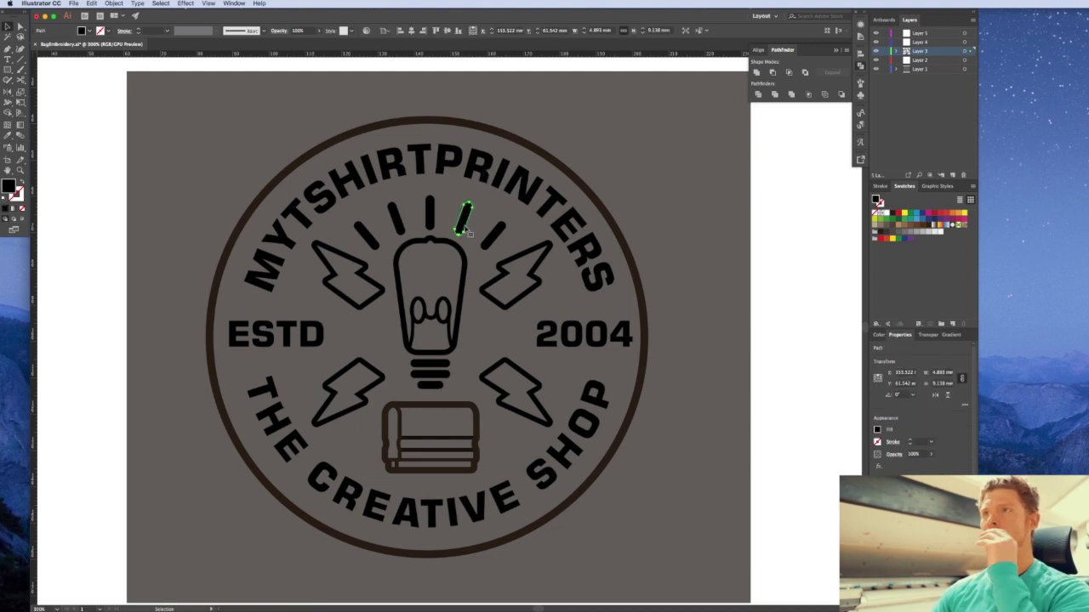
{"action": "left_click", "coordinate": [480, 183]}
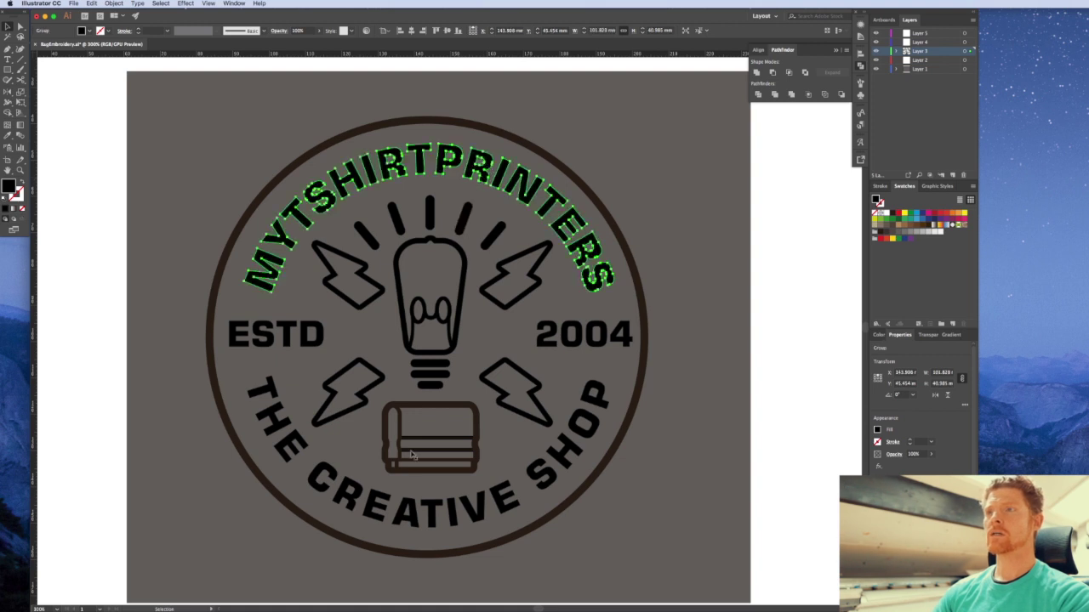
{"action": "left_click", "coordinate": [400, 512], "text": "shift"}
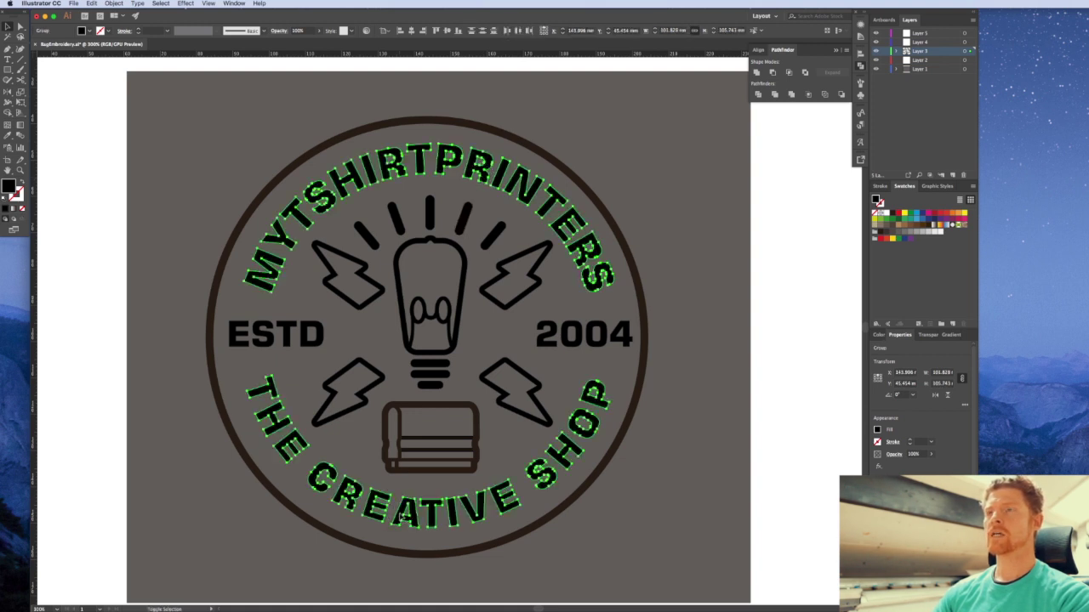
{"action": "left_click", "coordinate": [790, 280]}
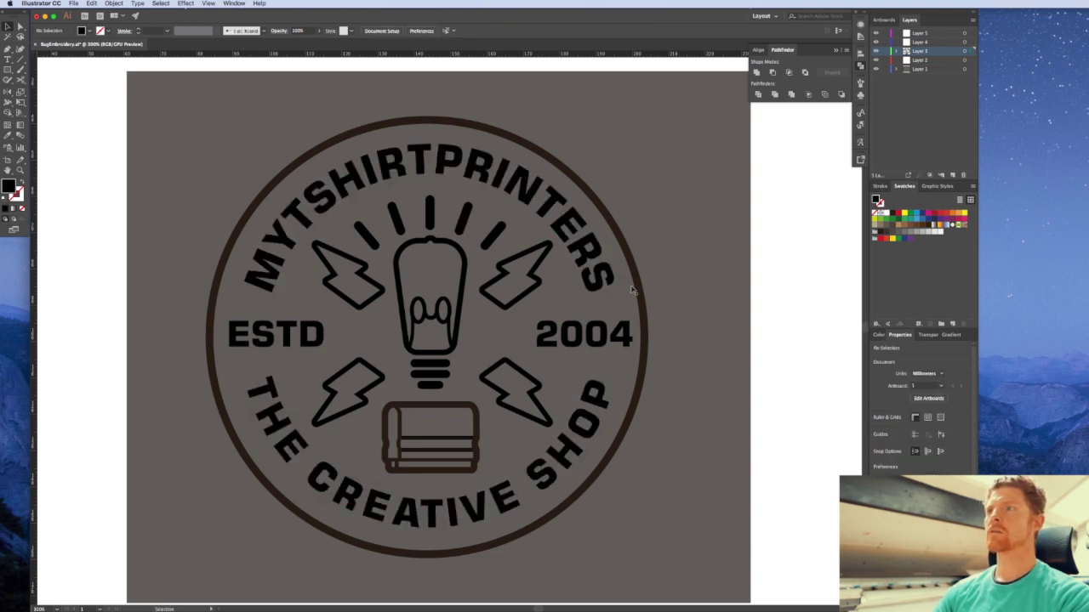
Fill the curved MYTSHIRTPRINTERS lettering and the badge's outer ring with white
{"action": "left_click", "coordinate": [609, 277]}
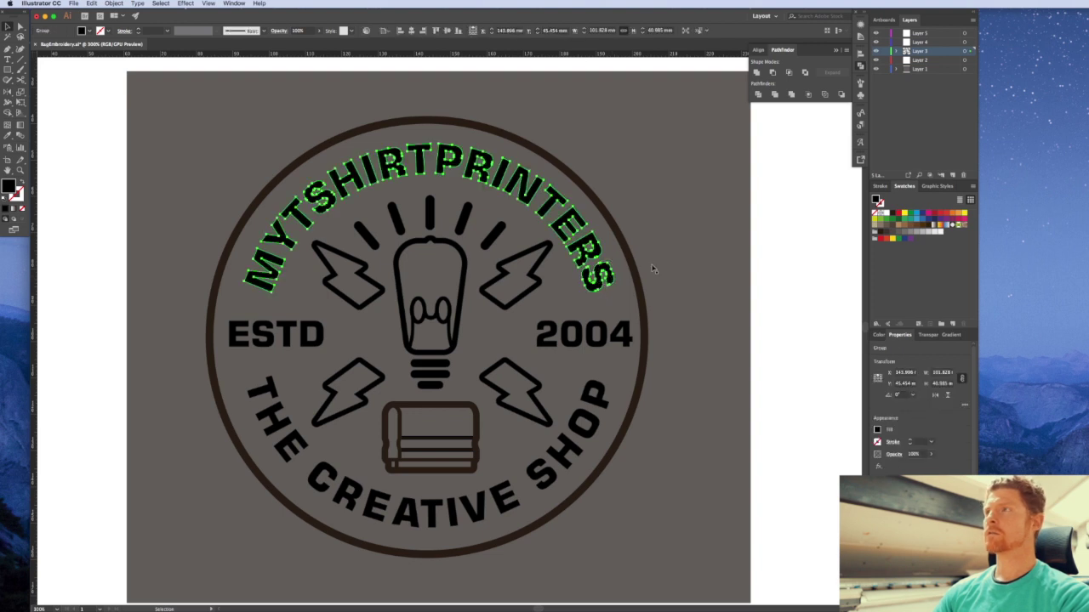
{"action": "left_click", "coordinate": [887, 213]}
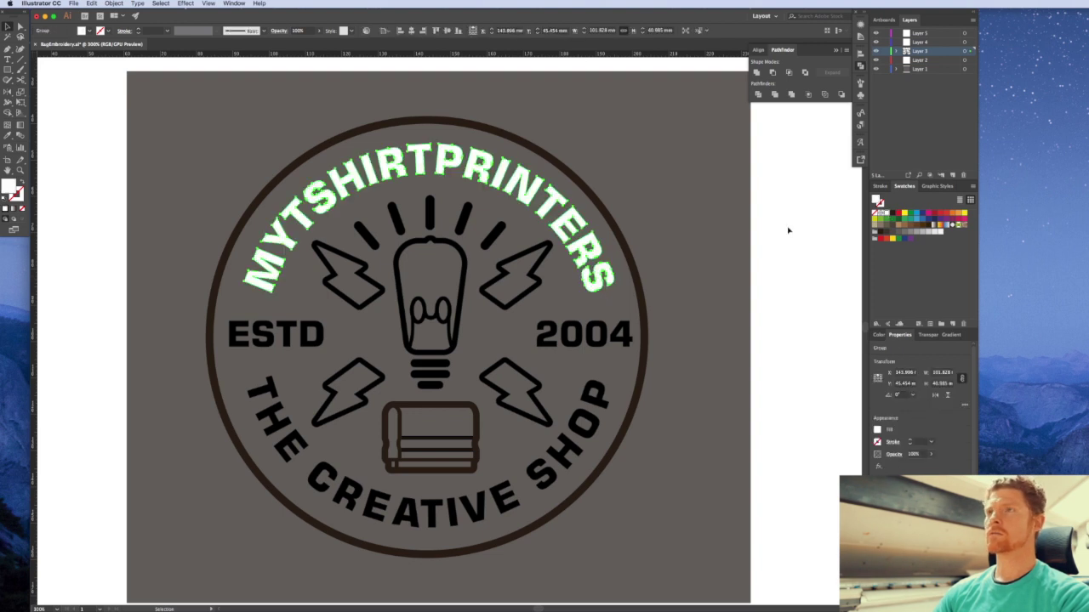
{"action": "left_click", "coordinate": [630, 253]}
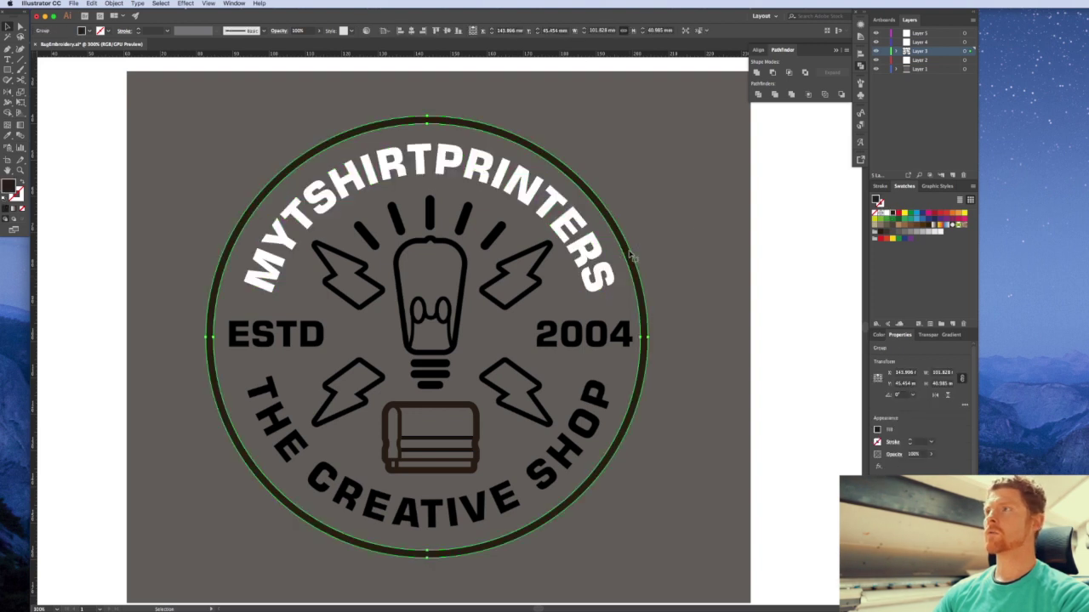
{"action": "left_click", "coordinate": [889, 215]}
{"action": "left_click", "coordinate": [763, 236]}
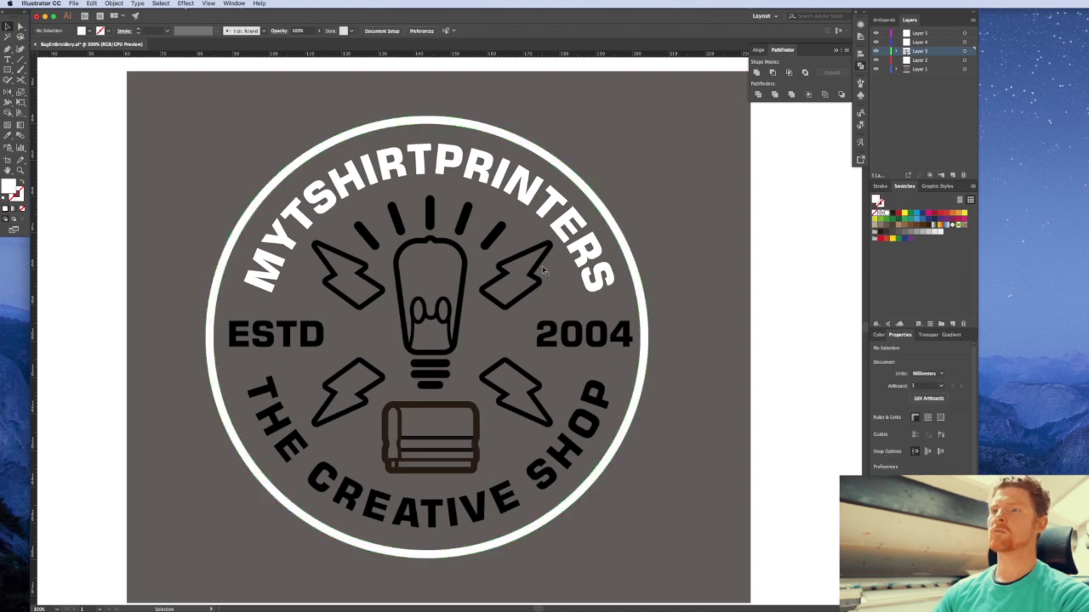
Group the five light rays, bulb outline, filament shapes and four lightning bolts, and fill the group with yellow
{"action": "left_click", "coordinate": [493, 234]}
{"action": "left_click", "coordinate": [465, 218], "text": "shift"}
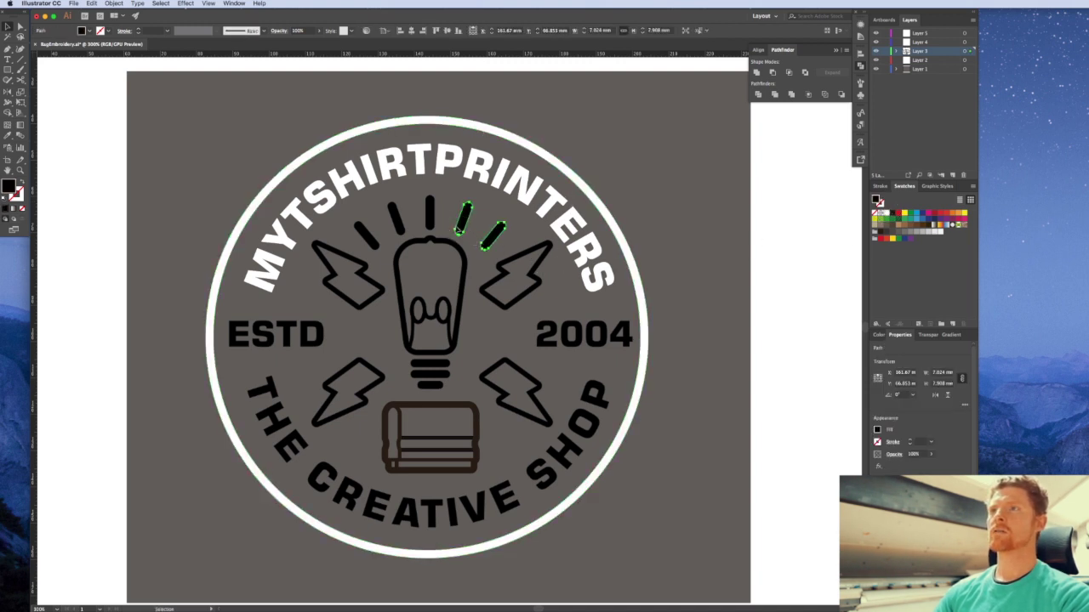
{"action": "left_click", "coordinate": [429, 213], "text": "shift"}
{"action": "left_click", "coordinate": [396, 220], "text": "shift"}
{"action": "left_click", "coordinate": [368, 236], "text": "shift"}
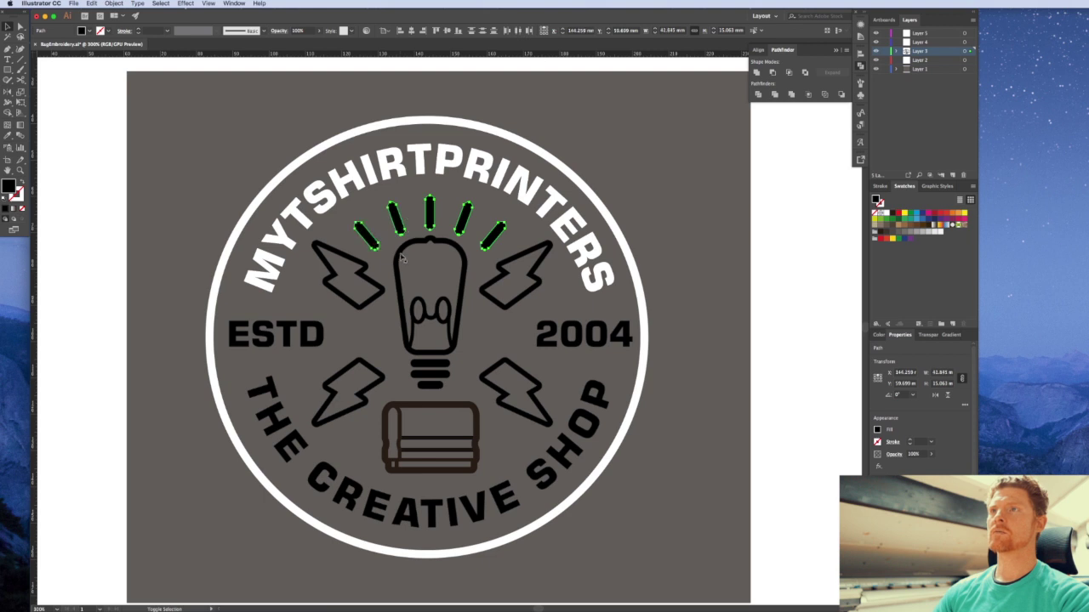
{"action": "left_click", "coordinate": [400, 259], "text": "shift"}
{"action": "left_click", "coordinate": [426, 319], "text": "shift"}
{"action": "left_click", "coordinate": [434, 323], "text": "shift"}
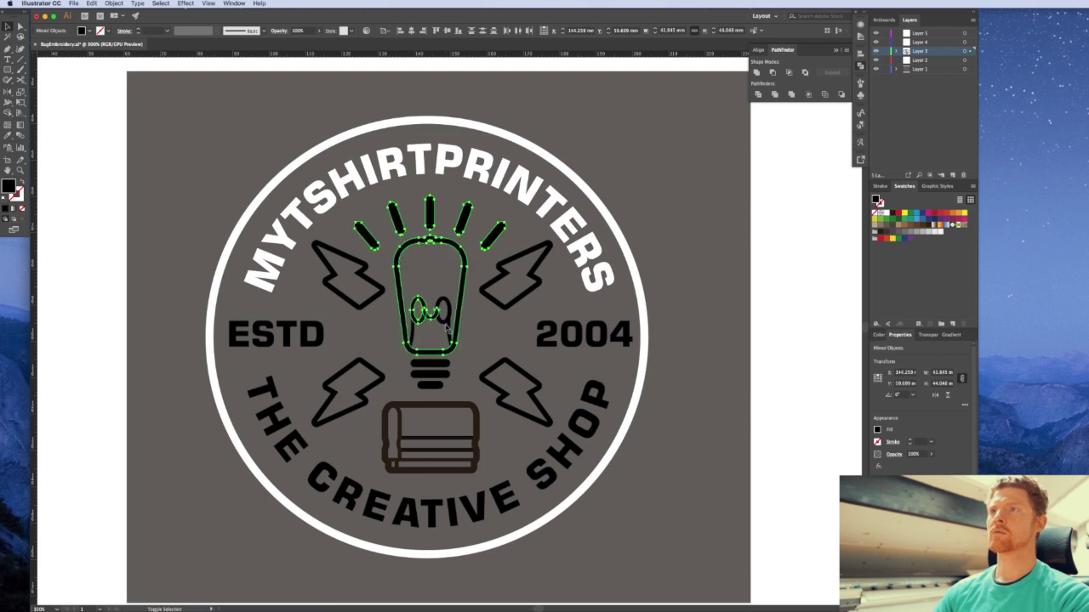
{"action": "left_click", "coordinate": [443, 327], "text": "shift"}
{"action": "left_click", "coordinate": [448, 333], "text": "shift"}
{"action": "left_click", "coordinate": [414, 330], "text": "shift"}
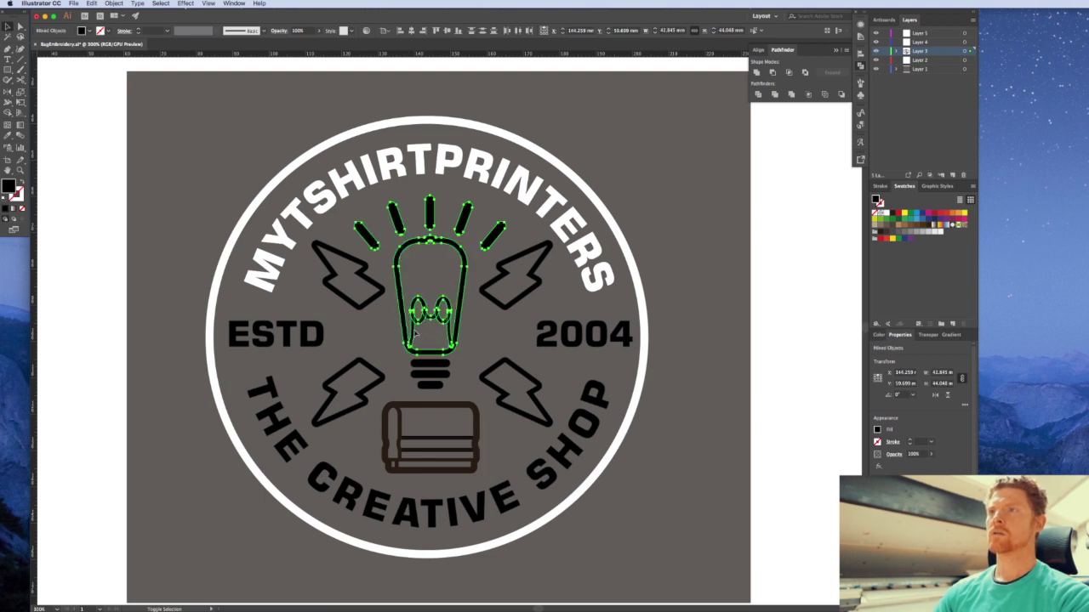
{"action": "left_click", "coordinate": [506, 308], "text": "shift"}
{"action": "left_click", "coordinate": [380, 307], "text": "shift"}
{"action": "left_click", "coordinate": [374, 364], "text": "shift"}
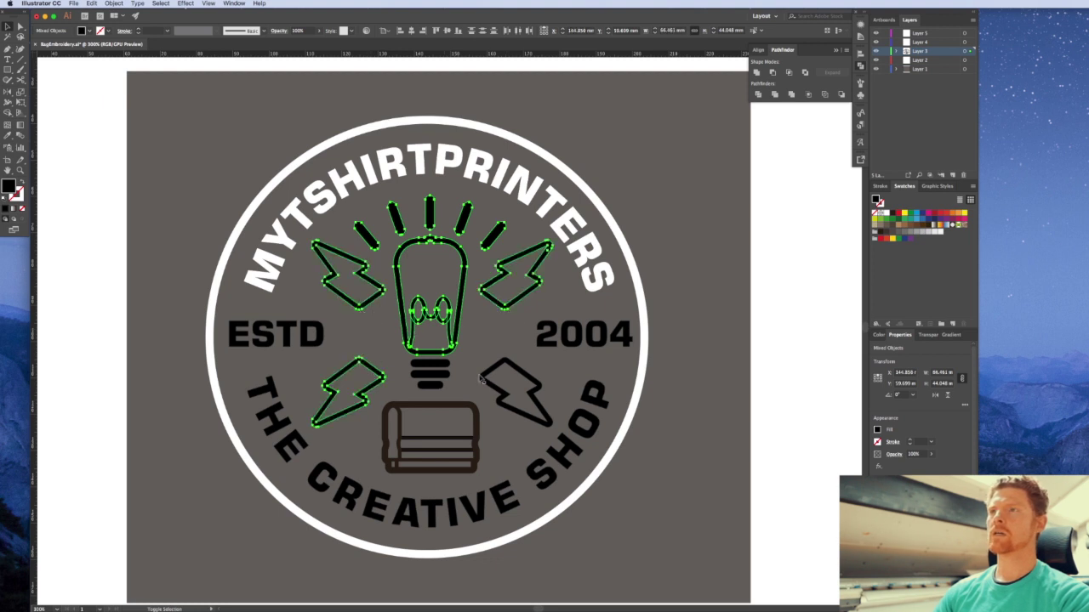
{"action": "left_click", "coordinate": [494, 375], "text": "shift"}
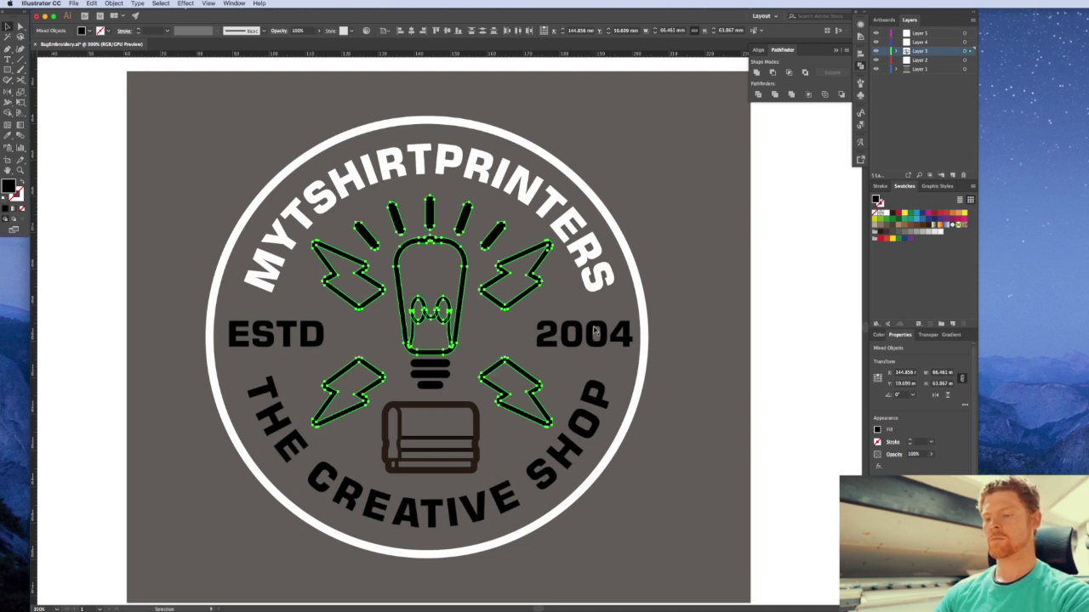
{"action": "key", "text": "super+g"}
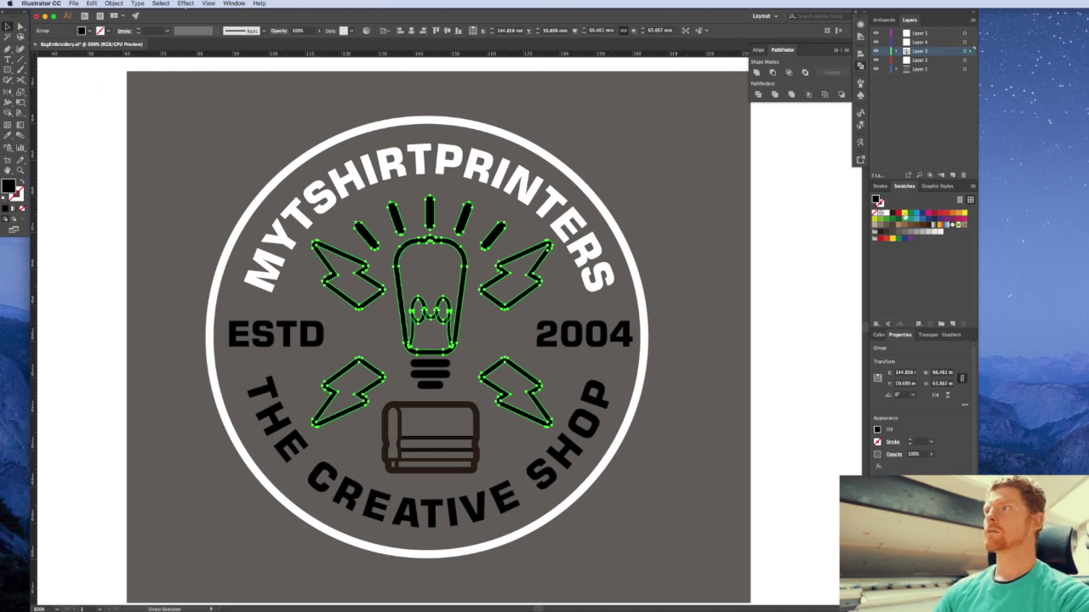
{"action": "left_click", "coordinate": [904, 218]}
{"action": "left_click", "coordinate": [788, 263]}
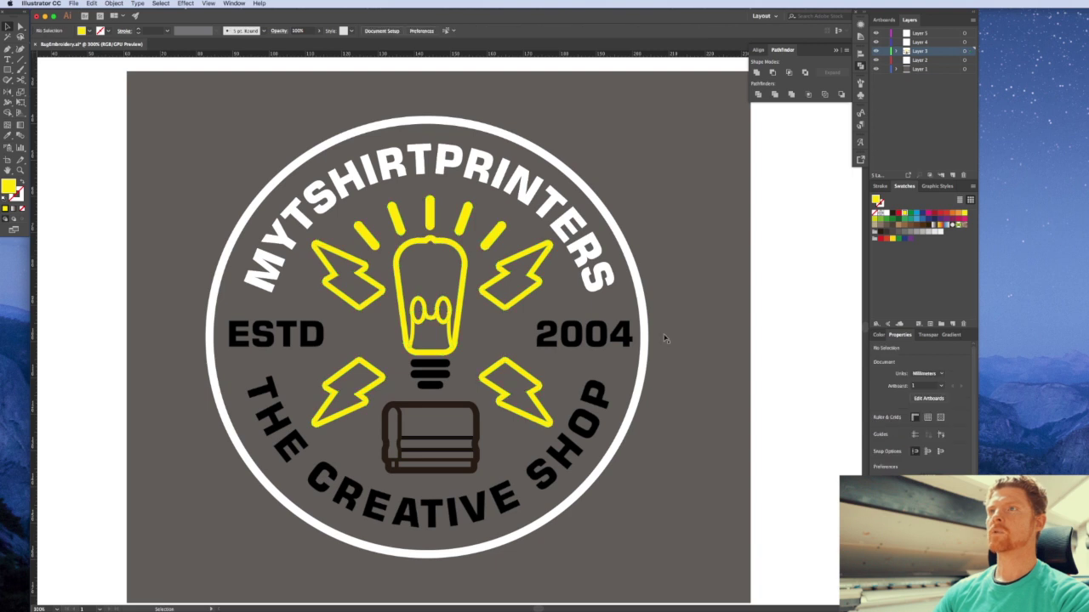
Fill the three base bars under the bulb and the outlined icon below them with white
{"action": "left_click", "coordinate": [429, 387]}
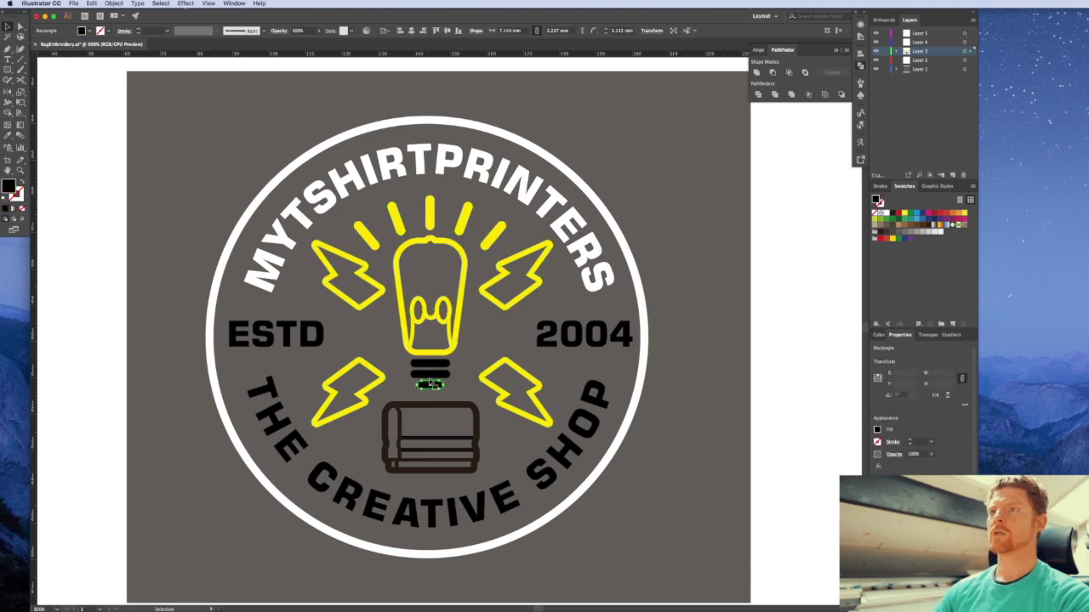
{"action": "left_click", "coordinate": [888, 216]}
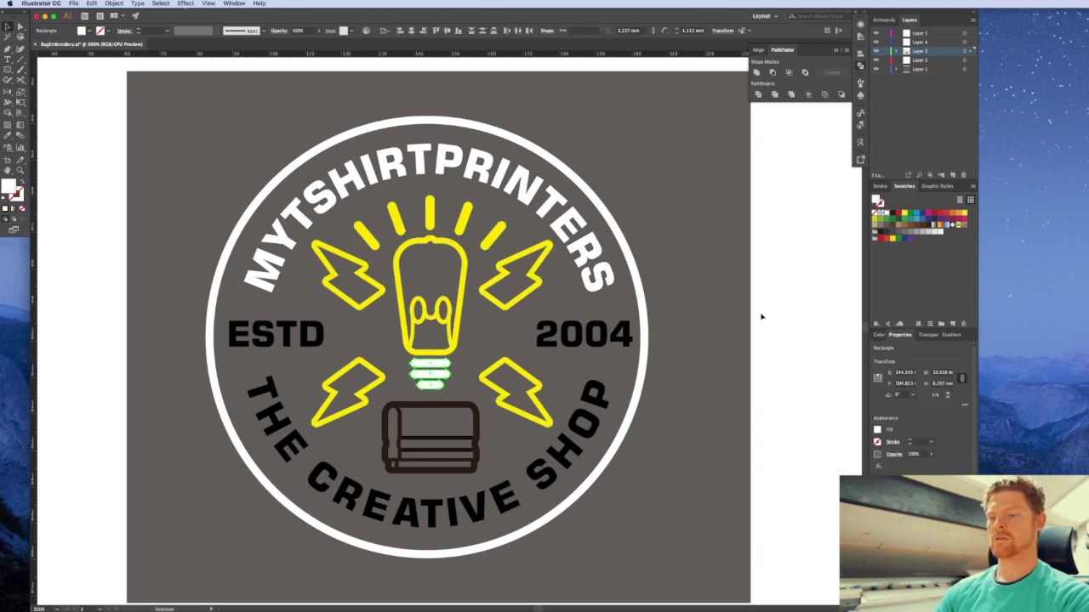
{"action": "left_click", "coordinate": [752, 360]}
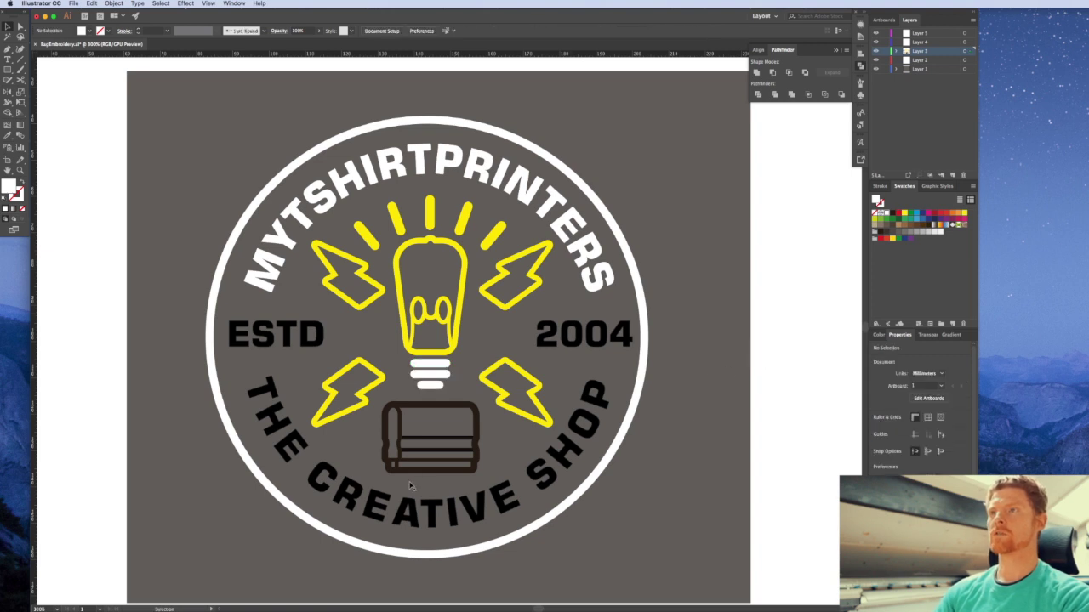
{"action": "left_click", "coordinate": [472, 444]}
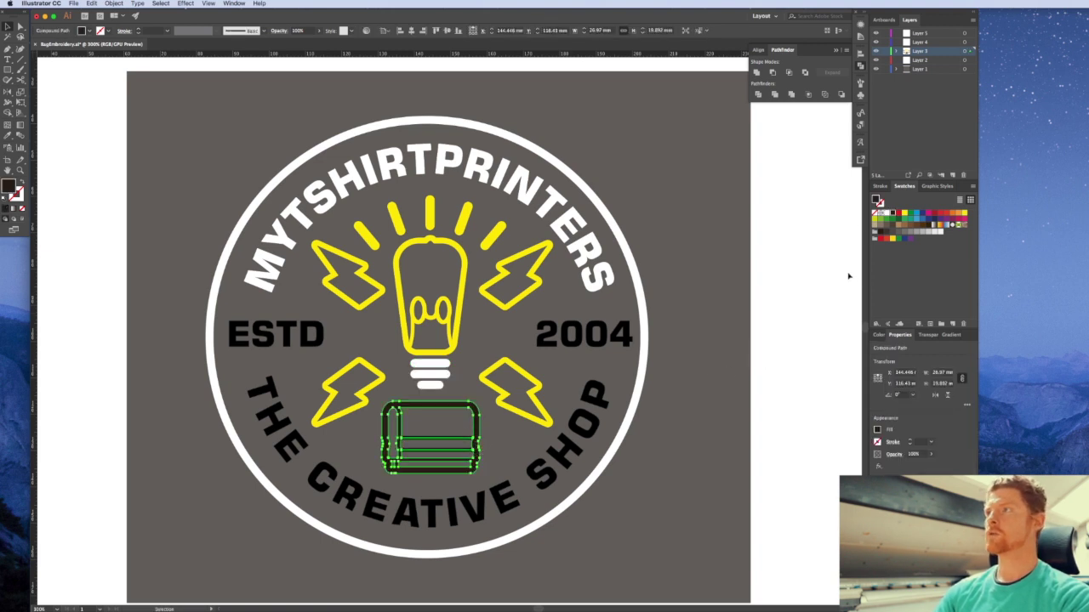
{"action": "left_click", "coordinate": [888, 214]}
{"action": "left_click", "coordinate": [768, 408]}
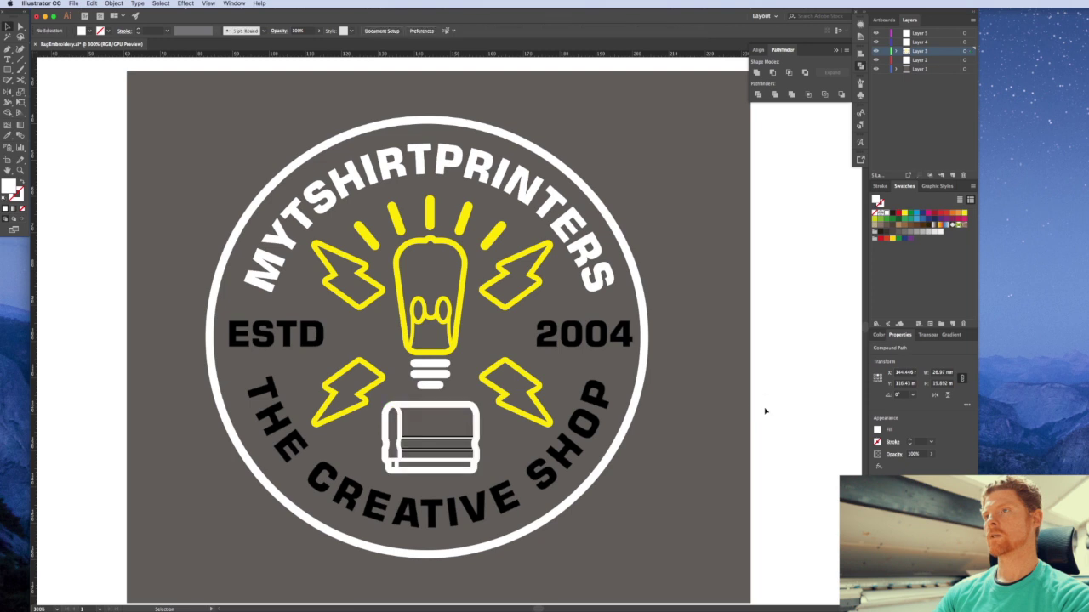
Unite the icon's two black horizontal stripes with its white outline below the bulb into one expanded shape
{"action": "scroll", "coordinate": [456, 461], "scroll_direction": "up", "scroll_amount": 5}
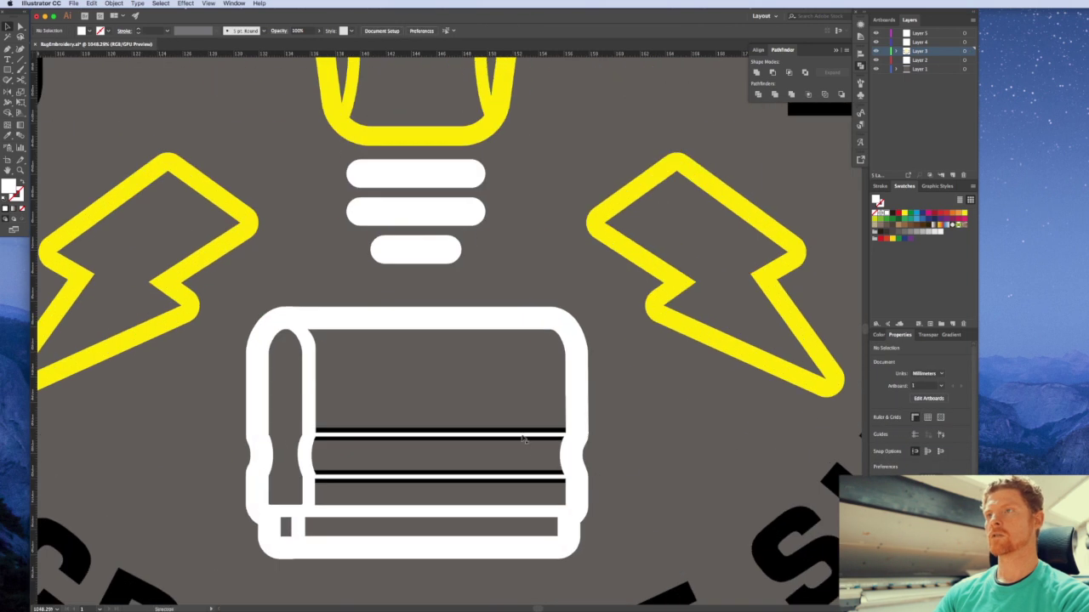
{"action": "key", "text": "a"}
{"action": "left_click", "coordinate": [522, 417]}
{"action": "key", "text": "super+z"}
{"action": "left_click", "coordinate": [498, 480], "text": "shift"}
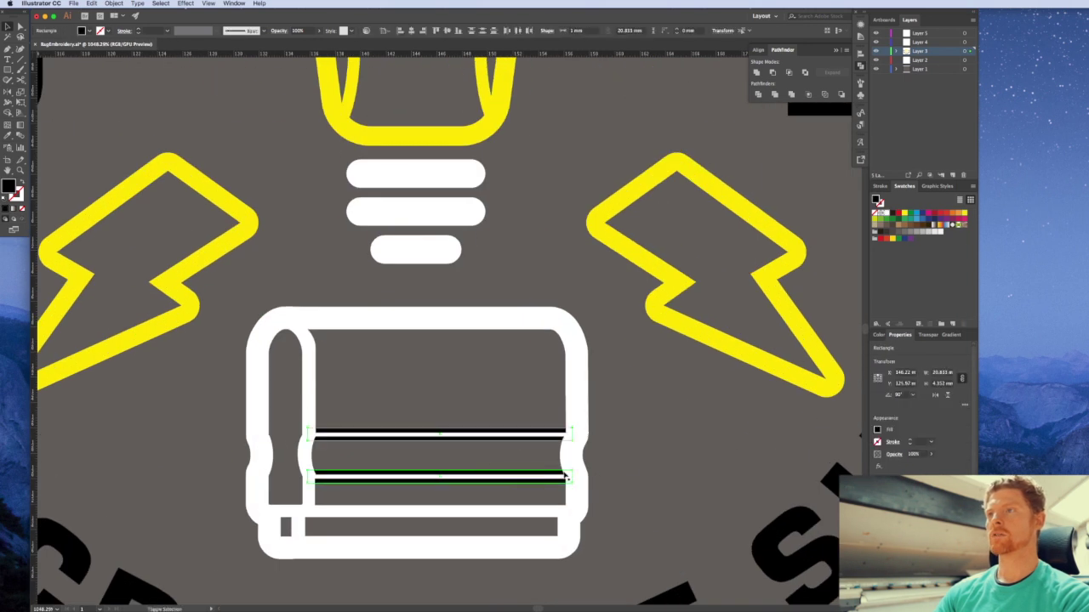
{"action": "key", "text": "super+a"}
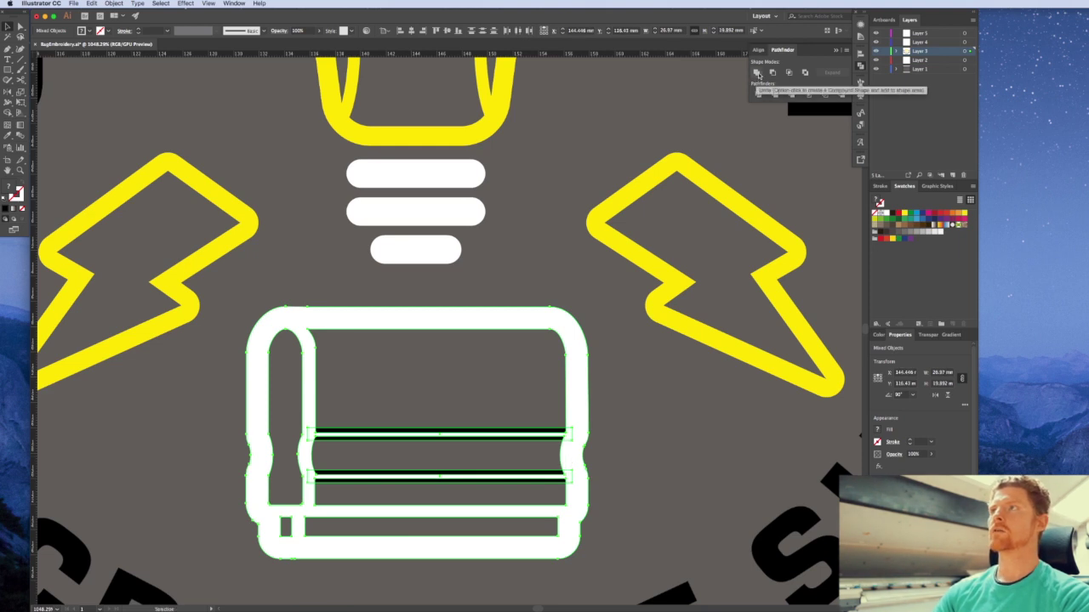
{"action": "left_click", "coordinate": [757, 73]}
{"action": "left_click", "coordinate": [829, 73]}
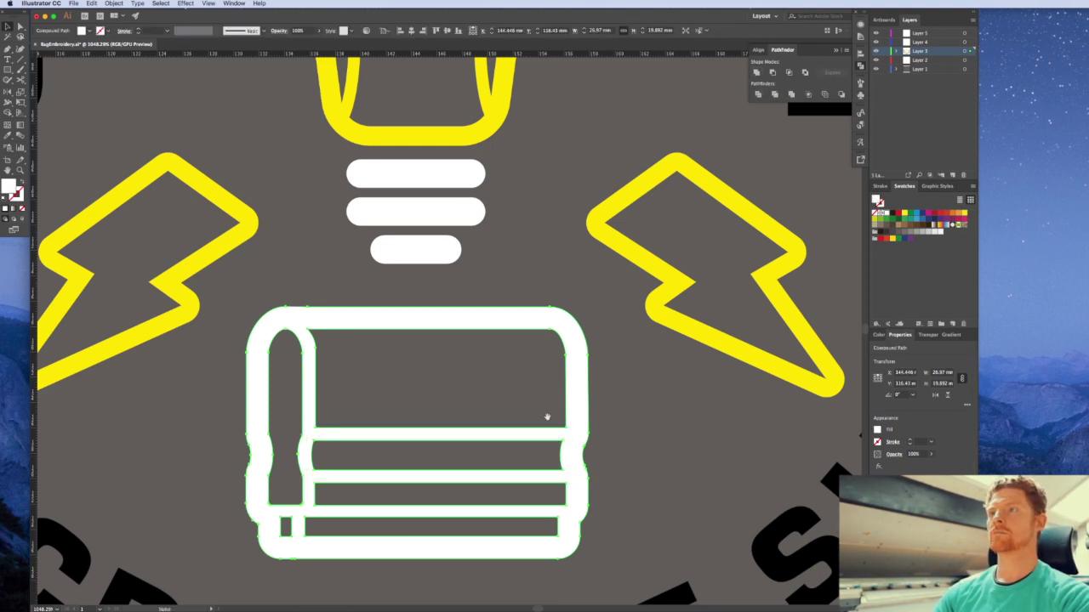
Fill the curved THE CREATIVE SHOP lettering with yellow
{"action": "left_click", "coordinate": [547, 417], "text": "alt+super"}
{"action": "left_click", "coordinate": [537, 423], "text": "alt+super"}
{"action": "left_click", "coordinate": [536, 422], "text": "alt+super"}
{"action": "left_click", "coordinate": [496, 401], "text": "alt+super"}
{"action": "left_click_drag", "start_coordinate": [496, 401], "coordinate": [523, 453]}
{"action": "left_click", "coordinate": [570, 319]}
{"action": "scroll", "coordinate": [571, 320], "scroll_direction": "up", "scroll_amount": 3}
{"action": "scroll", "coordinate": [571, 320], "scroll_direction": "left", "scroll_amount": 3}
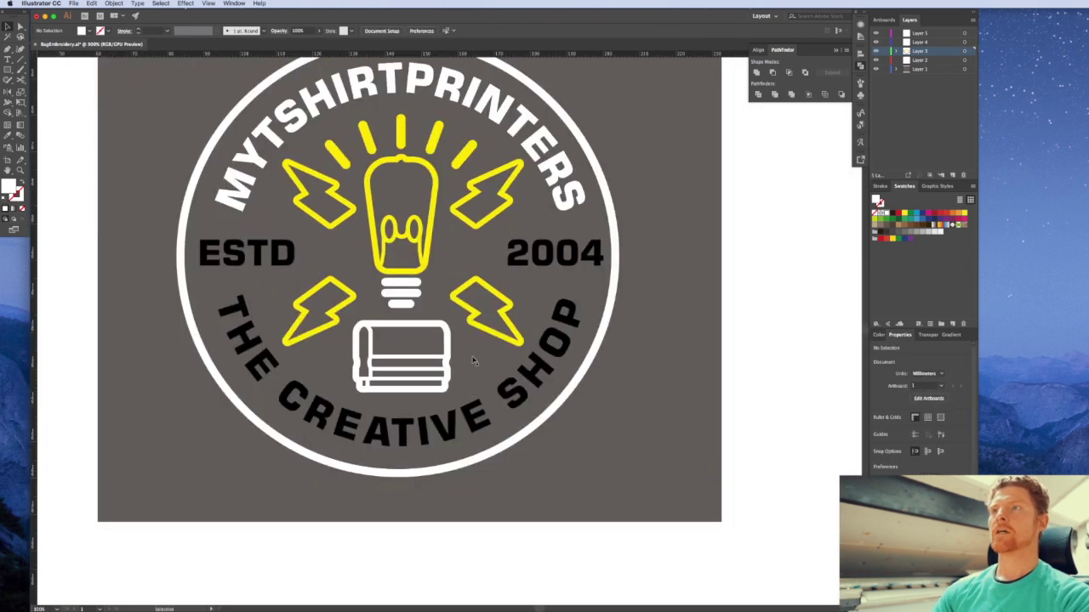
{"action": "left_click", "coordinate": [547, 364]}
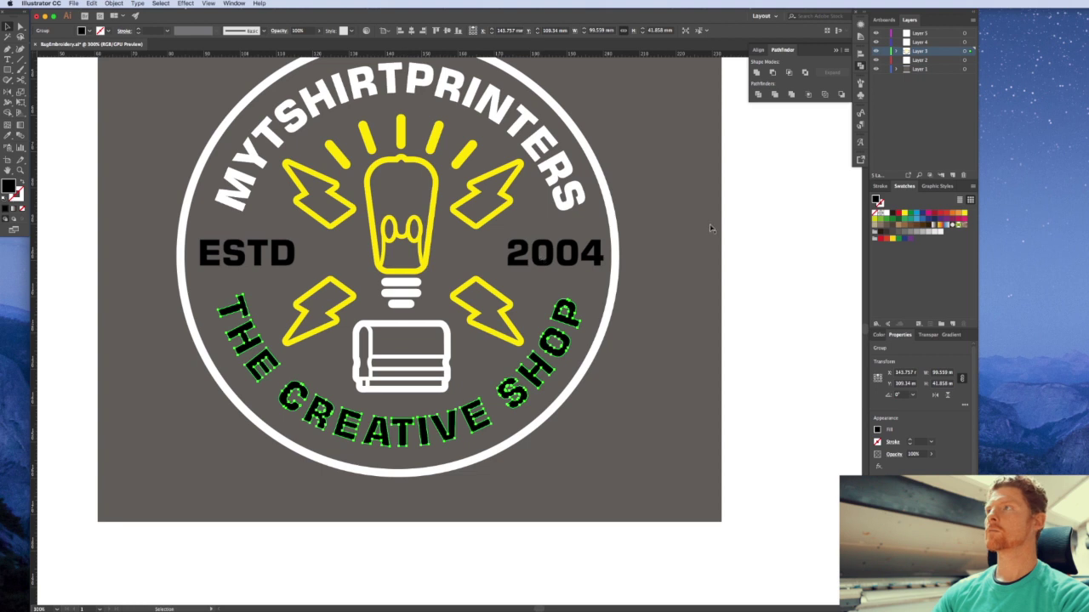
{"action": "left_click", "coordinate": [902, 214]}
{"action": "left_click", "coordinate": [736, 357]}
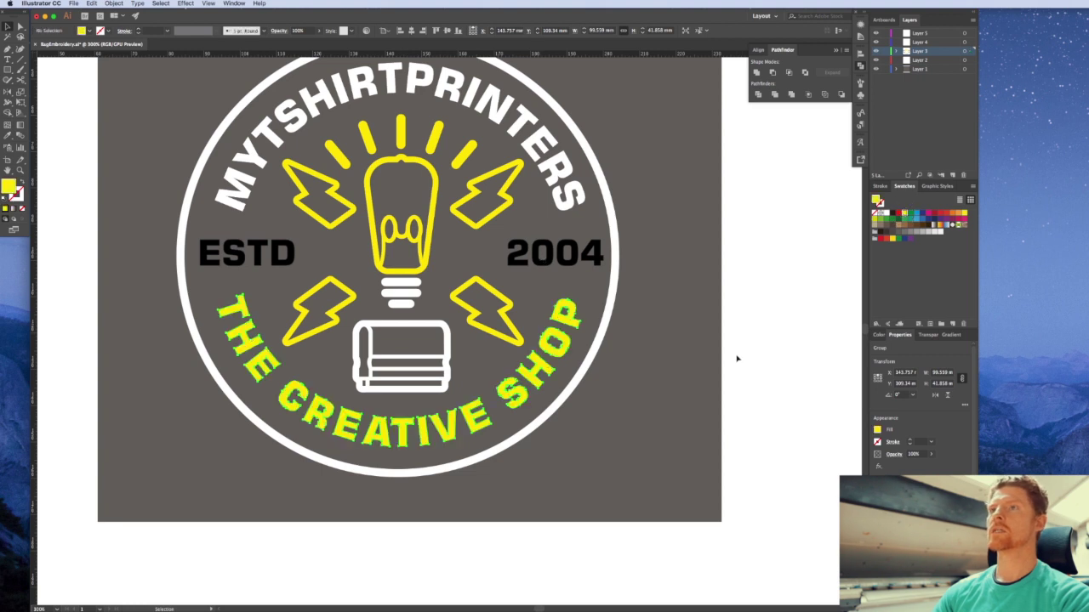
Try a white fill on the ESTD and 2004 lettering
{"action": "left_click", "coordinate": [287, 266]}
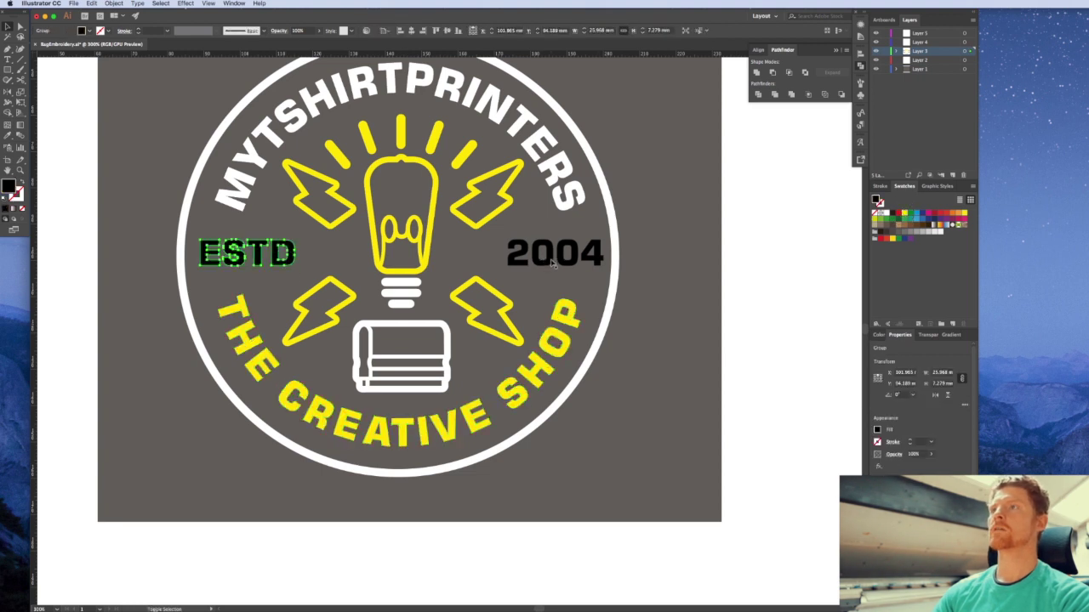
{"action": "left_click", "coordinate": [557, 259], "text": "shift"}
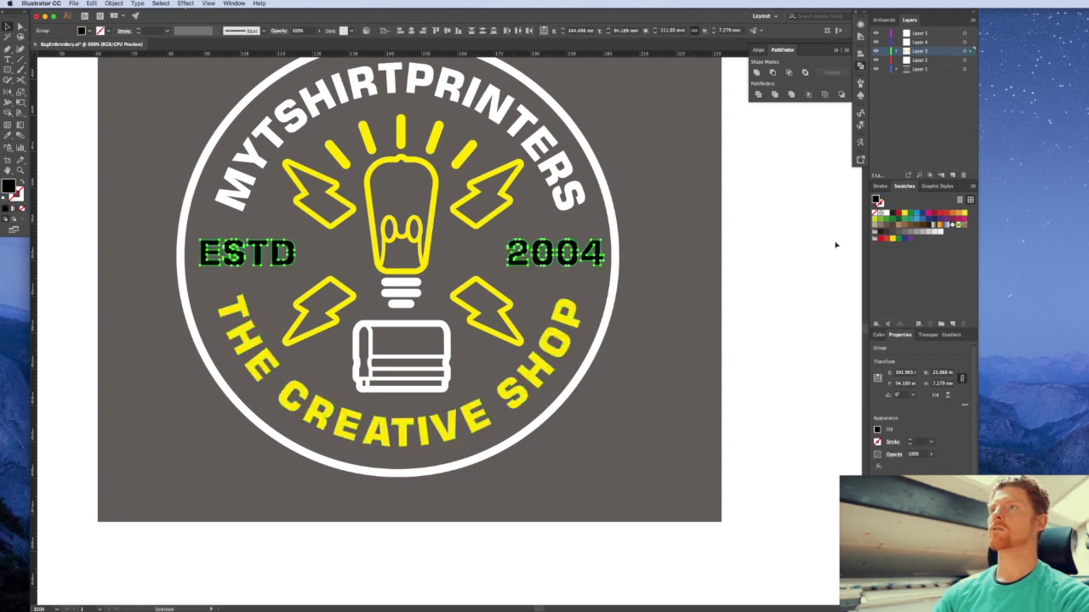
{"action": "left_click", "coordinate": [885, 213]}
{"action": "left_click", "coordinate": [746, 272]}
{"action": "scroll", "coordinate": [785, 377], "scroll_direction": "up", "scroll_amount": 2}
{"action": "scroll", "coordinate": [786, 377], "scroll_direction": "left", "scroll_amount": 1}
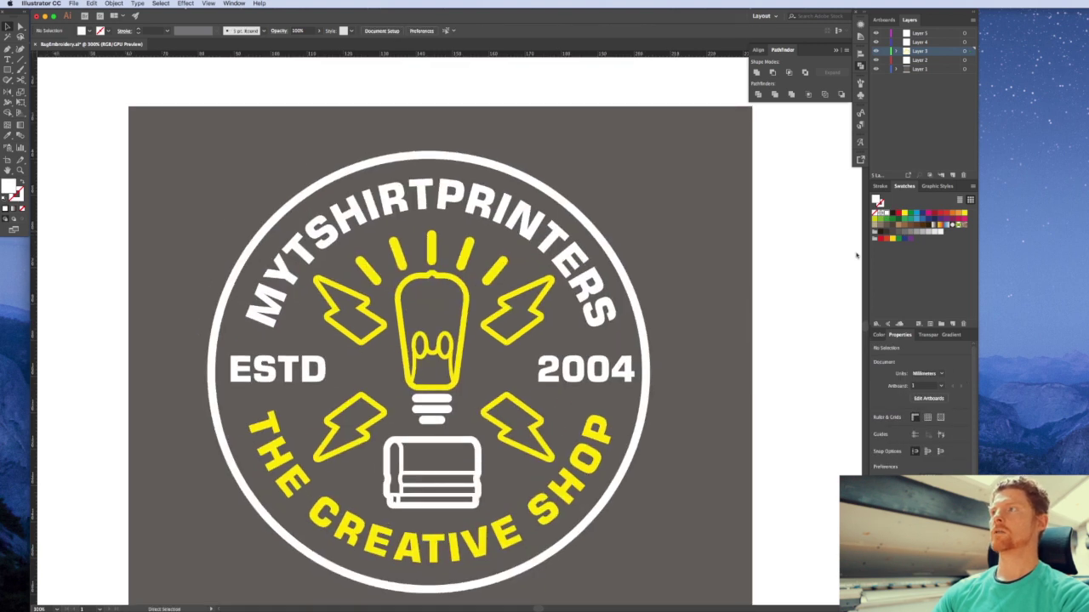
Try yellow on ESTD and 2004 for comparison, and undo the colour changes back to black
{"action": "key", "text": "ctrl+z"}
{"action": "key", "text": "ctrl+z"}
{"action": "key", "text": "ctrl+z"}
{"action": "key", "text": "ctrl+z"}
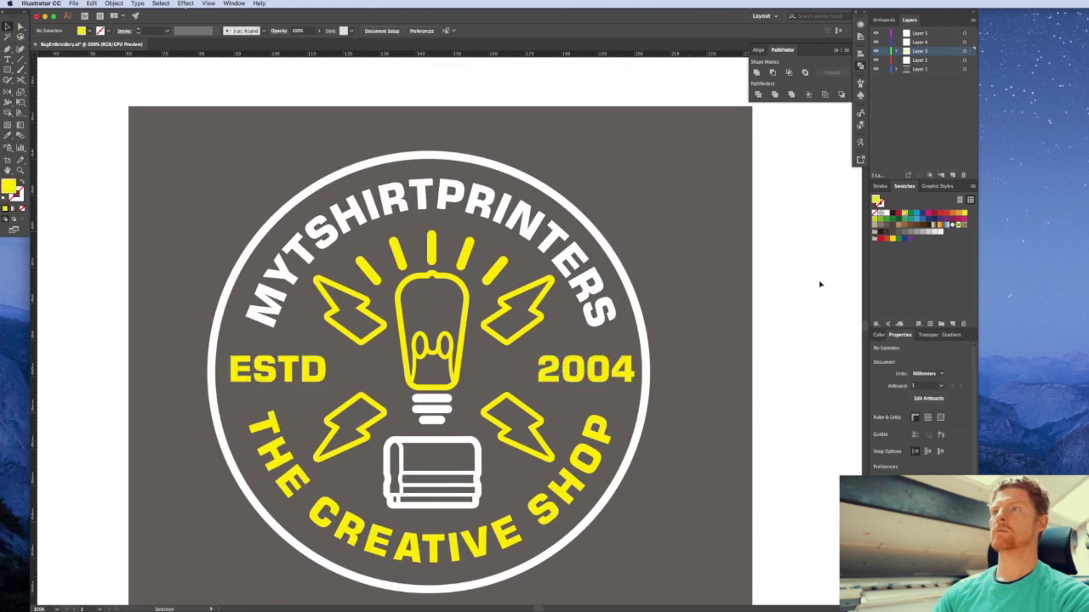
{"action": "left_click", "coordinate": [788, 326]}
{"action": "key", "text": "ctrl+minus"}
{"action": "left_click_drag", "start_coordinate": [500, 422], "coordinate": [533, 448]}
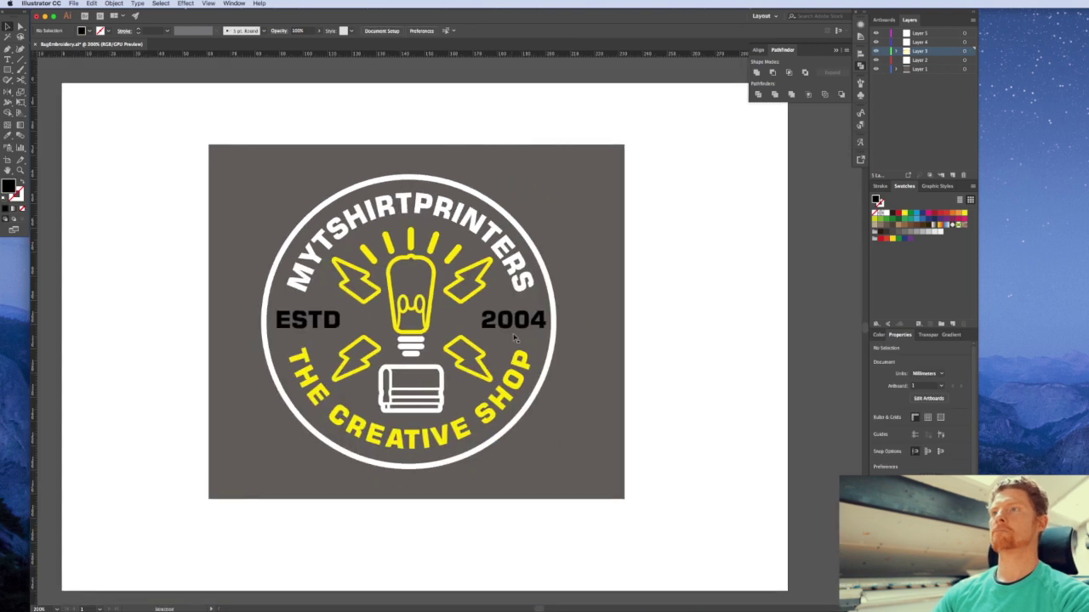
Fill both the ESTD and the 2004 lettering with white
{"action": "left_click", "coordinate": [515, 320]}
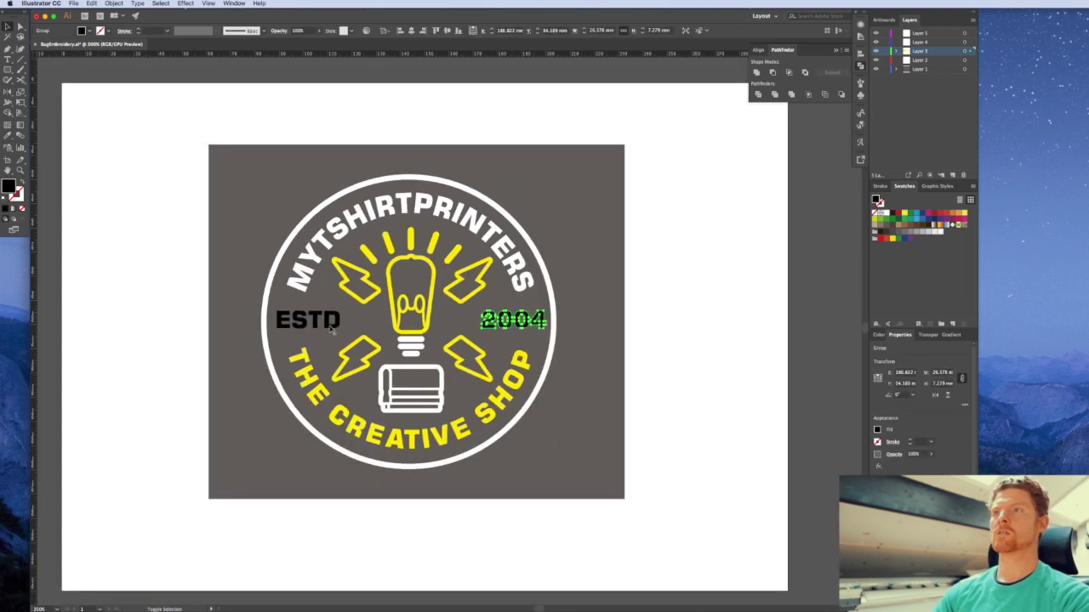
{"action": "left_click", "coordinate": [886, 212]}
{"action": "left_click", "coordinate": [780, 264]}
{"action": "left_click_drag", "start_coordinate": [632, 335], "coordinate": [685, 341]}
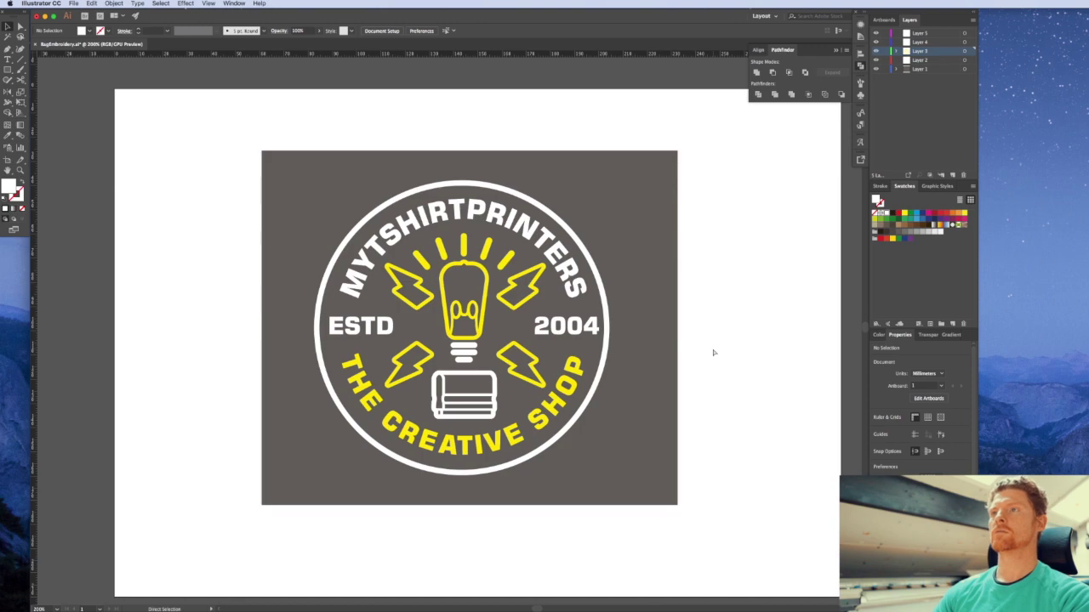